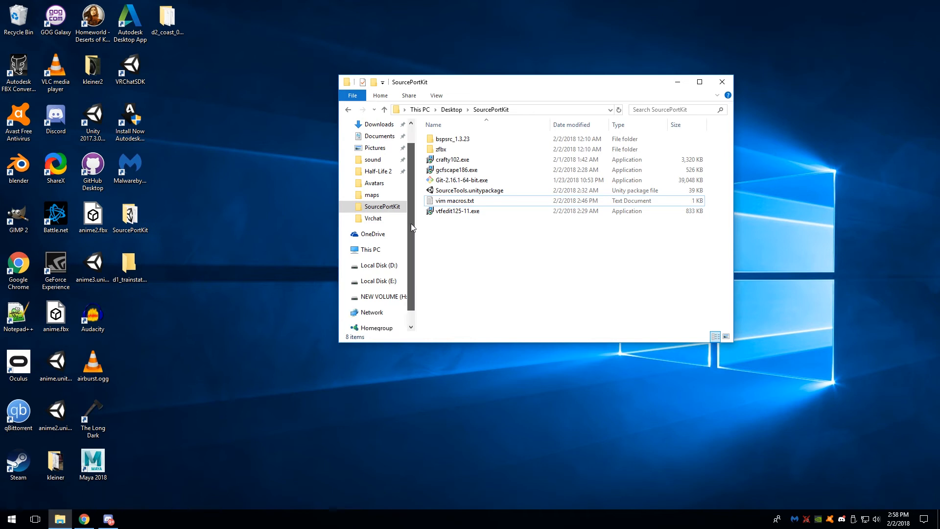
Open the bspsrc_1.3.23 folder in SourcePortKit and launch bspsrc.bat.
{"action": "left_click", "coordinate": [439, 203]}
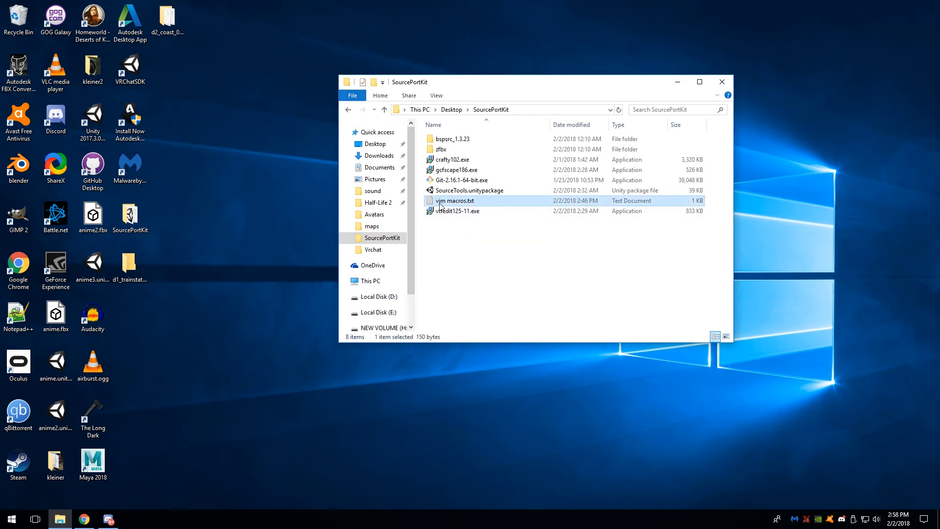
{"action": "scroll", "coordinate": [412, 219], "scroll_direction": "down", "scroll_amount": 1}
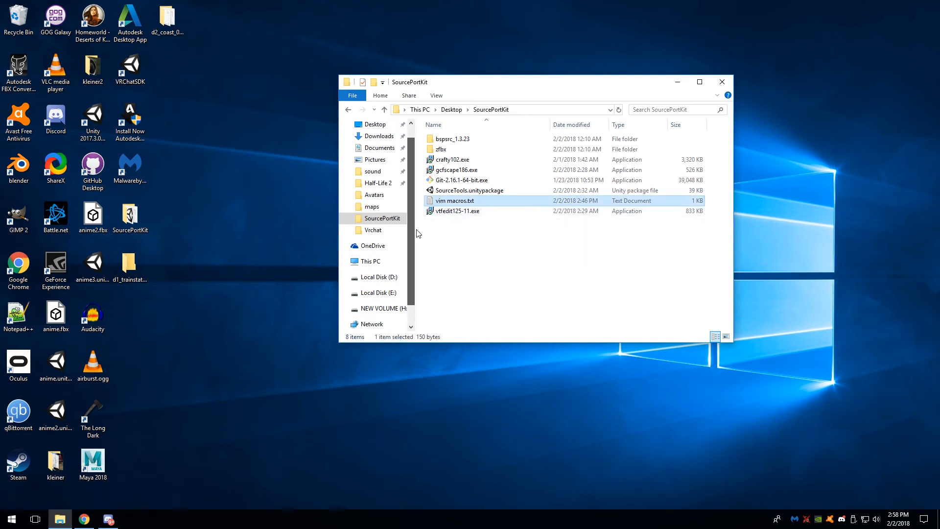
{"action": "left_click", "coordinate": [461, 230]}
{"action": "double_click", "coordinate": [453, 138]}
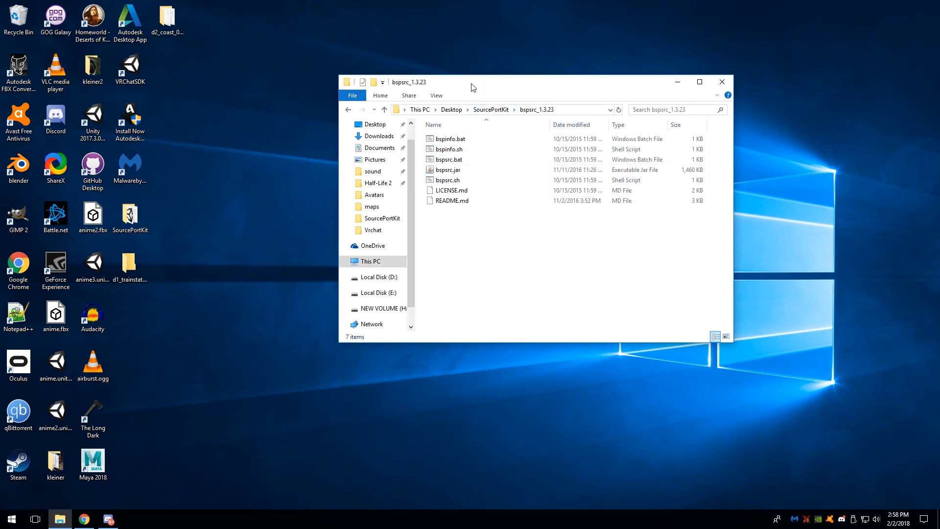
{"action": "left_click_drag", "start_coordinate": [490, 87], "coordinate": [514, 84]}
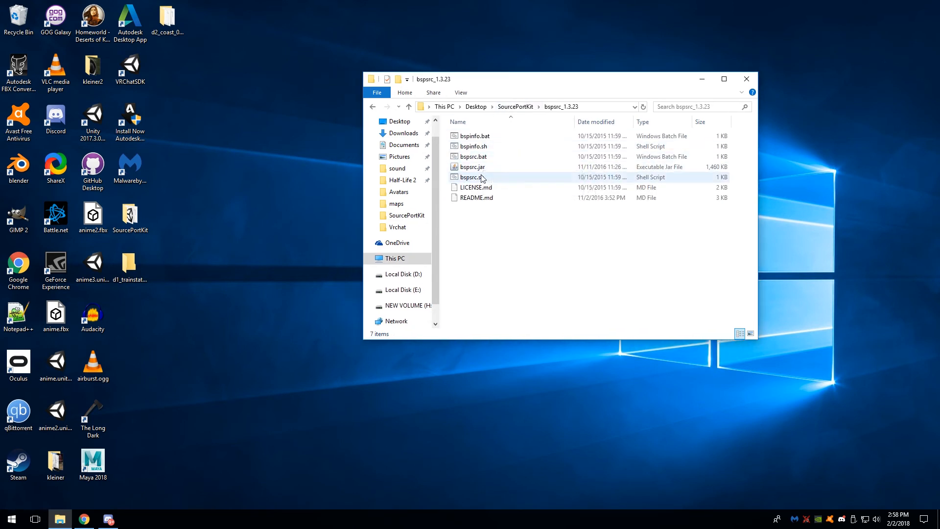
{"action": "left_click", "coordinate": [516, 106]}
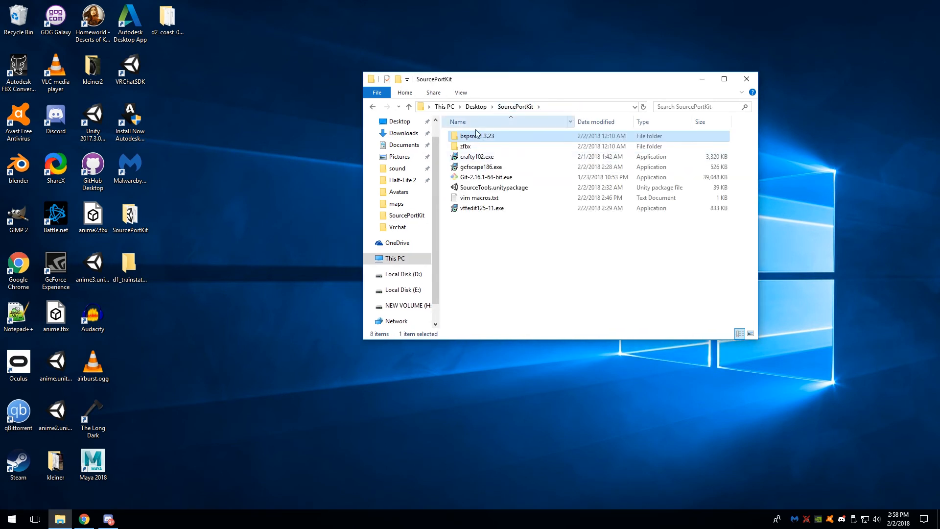
{"action": "double_click", "coordinate": [474, 137]}
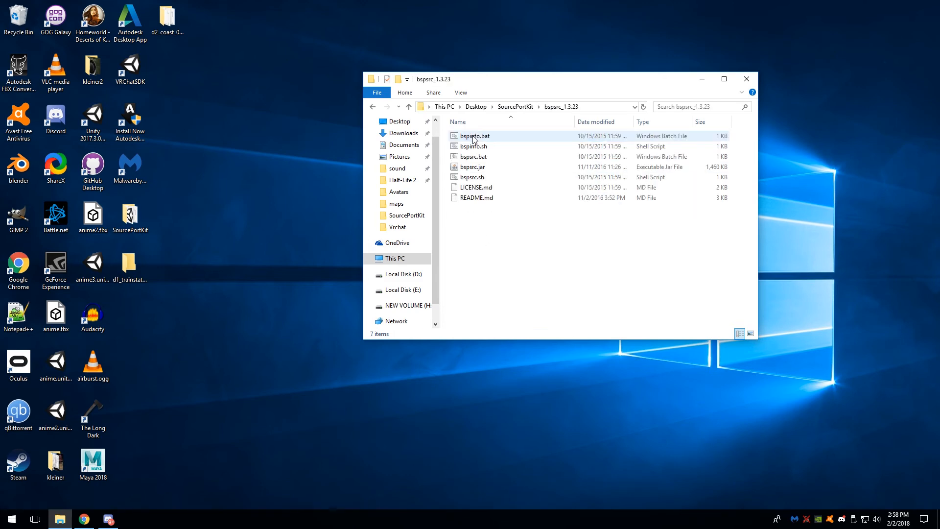
{"action": "double_click", "coordinate": [474, 157]}
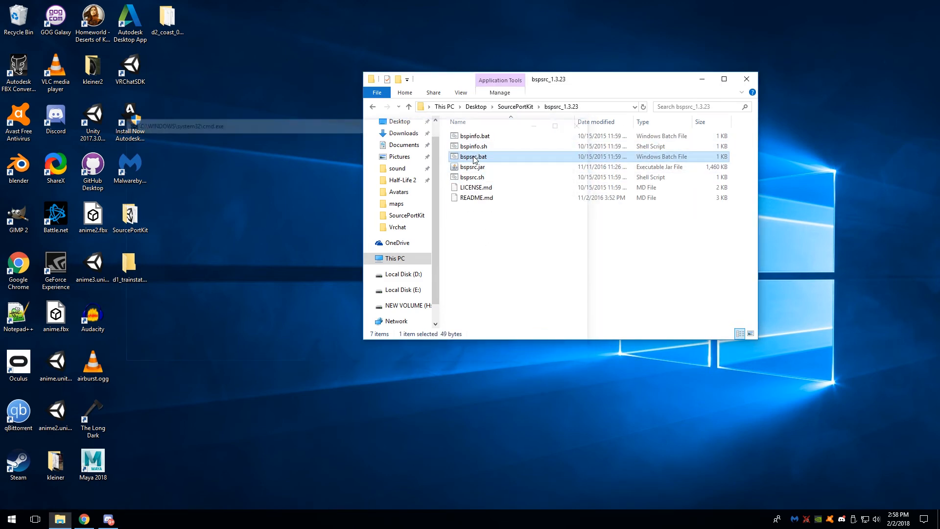
{"action": "left_click_drag", "start_coordinate": [104, 23], "coordinate": [278, 192]}
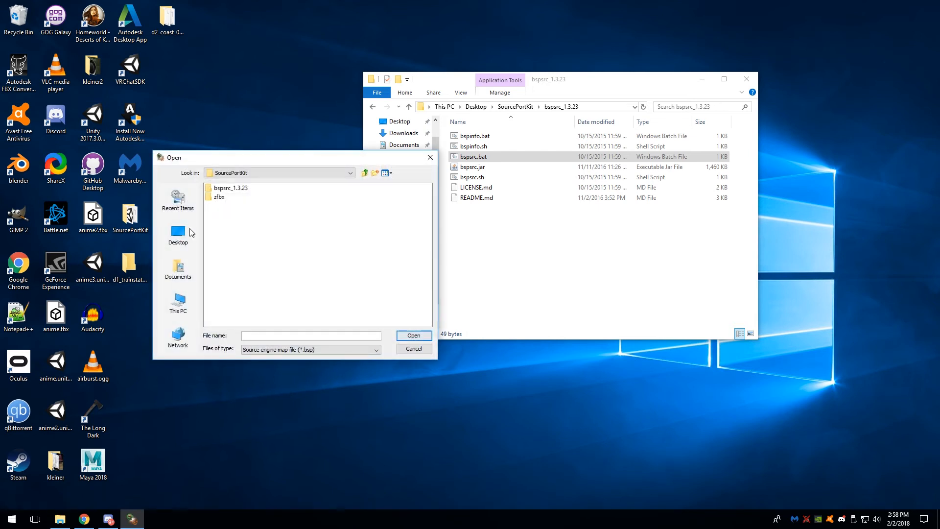
Browse for a map to decompile, going to Steam\steamapps\common\Half-Life 2 on Local Disk (D:).
{"action": "left_click", "coordinate": [195, 308]}
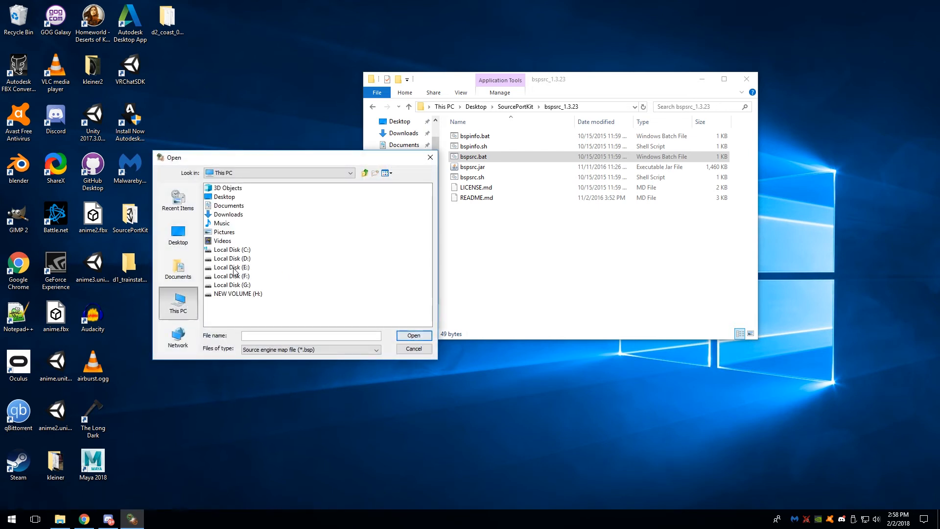
{"action": "double_click", "coordinate": [233, 258]}
{"action": "double_click", "coordinate": [222, 277]}
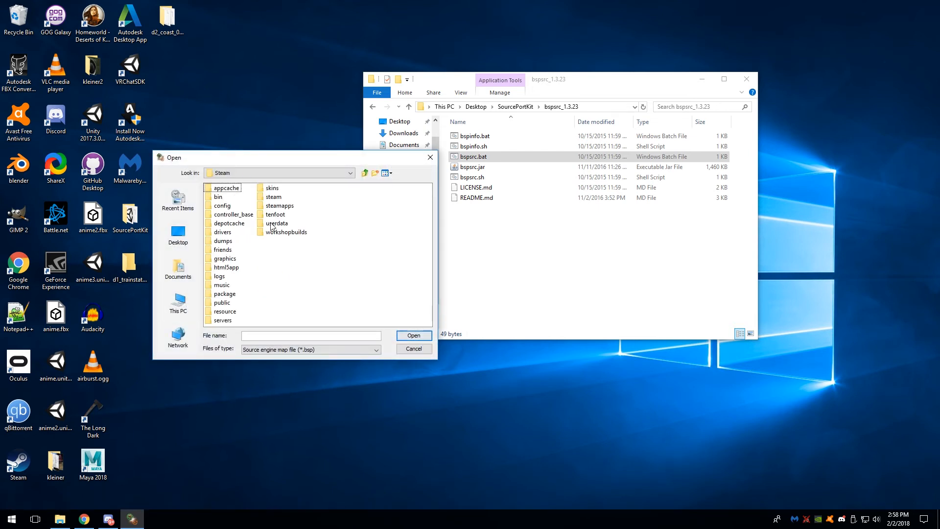
{"action": "double_click", "coordinate": [275, 206]}
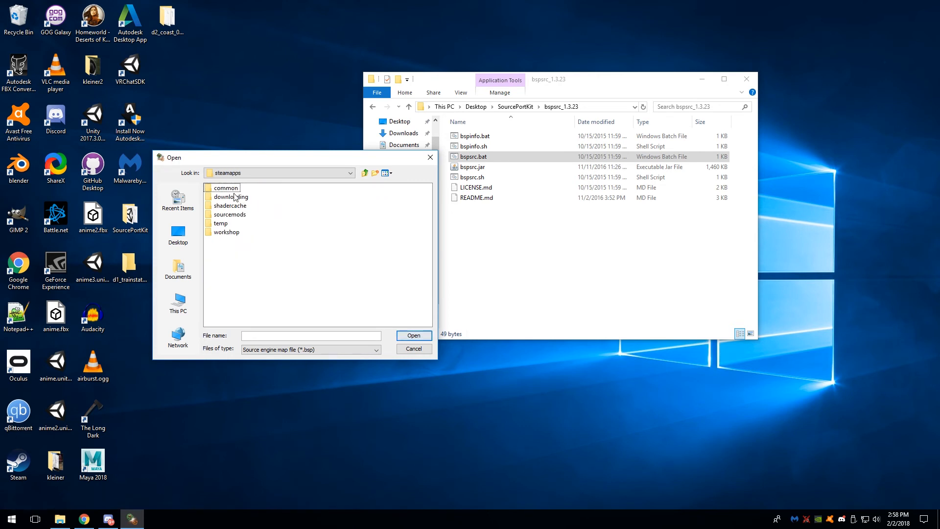
{"action": "double_click", "coordinate": [228, 190]}
{"action": "double_click", "coordinate": [330, 200]}
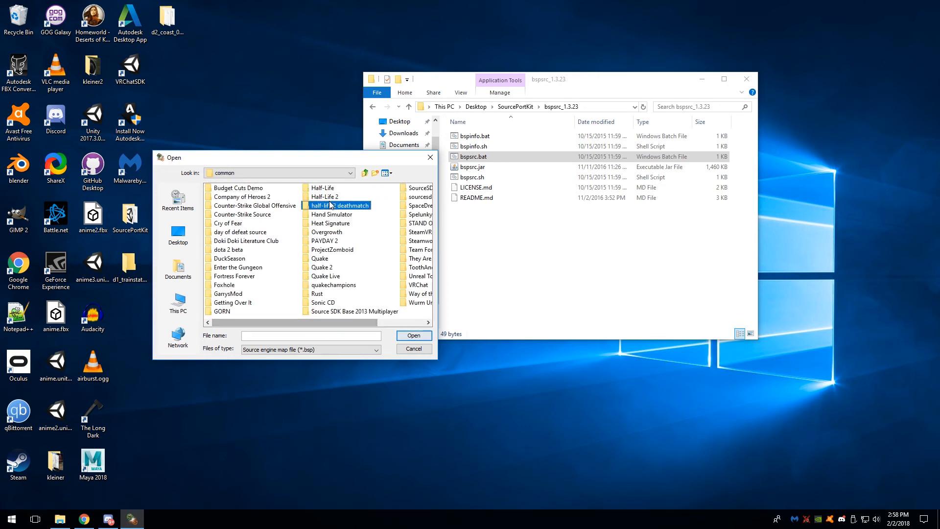
{"action": "left_click", "coordinate": [365, 173]}
{"action": "left_click", "coordinate": [335, 197]}
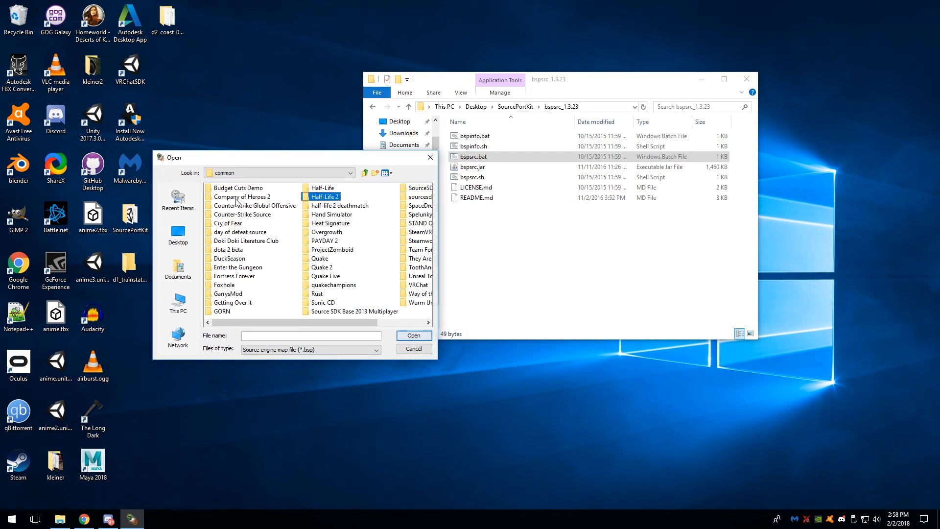
{"action": "left_click", "coordinate": [316, 194]}
{"action": "double_click", "coordinate": [308, 196]}
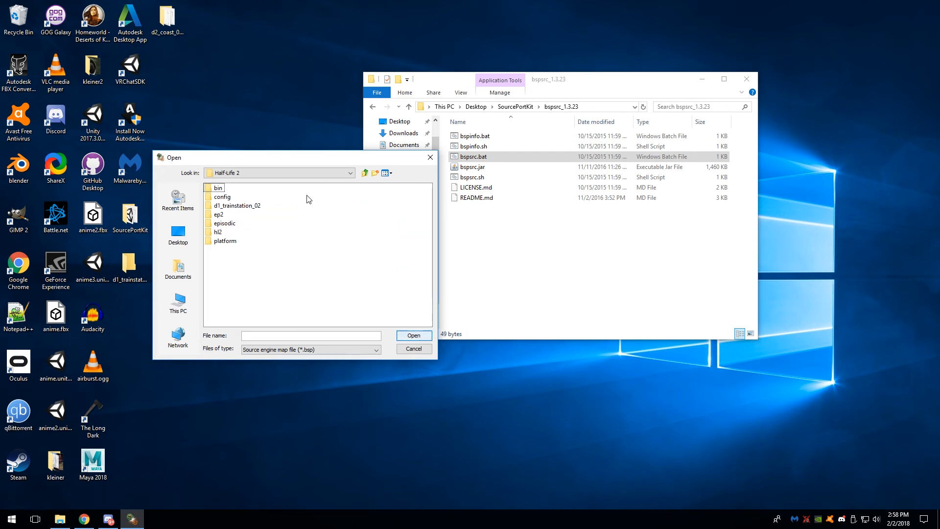
Add d1_trainstation_01.bsp from the hl2\maps folder to the decompile list.
{"action": "double_click", "coordinate": [218, 232]}
{"action": "double_click", "coordinate": [223, 232]}
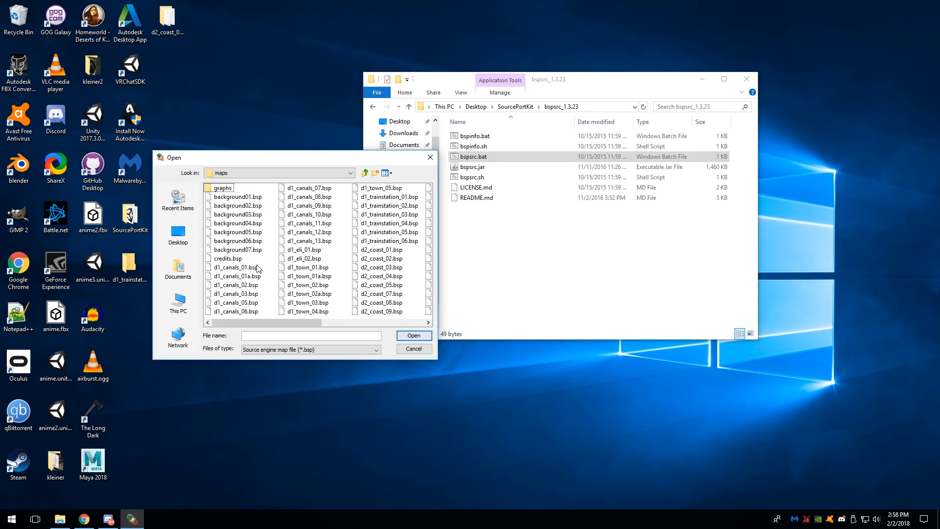
{"action": "left_click", "coordinate": [382, 197]}
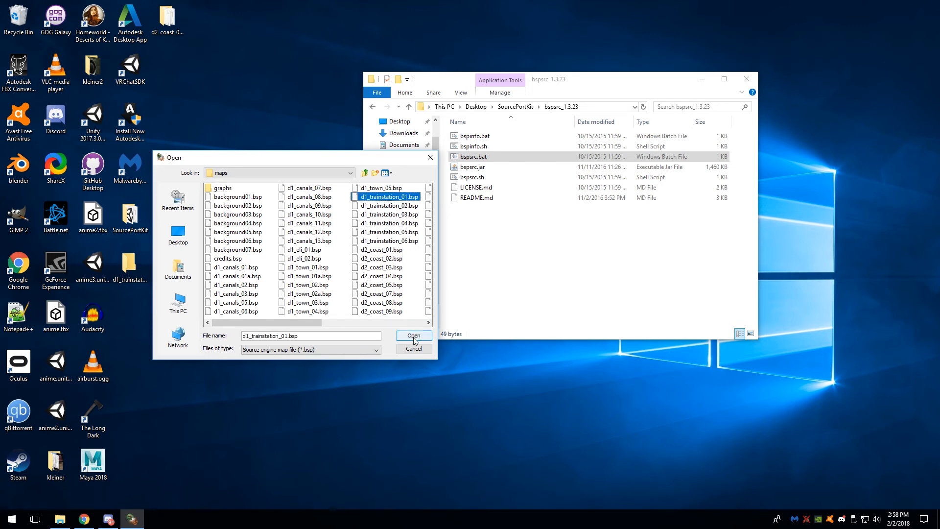
{"action": "left_click", "coordinate": [414, 337]}
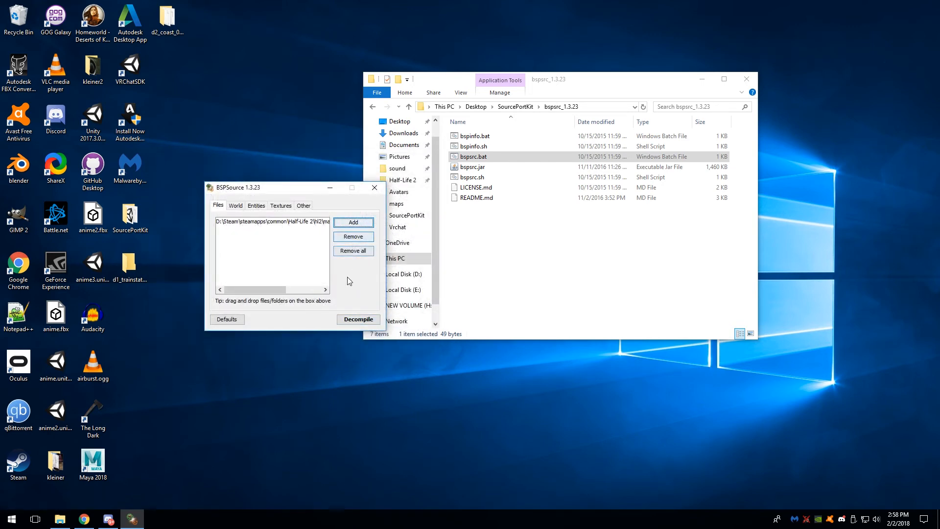
Decompile the map to d1_trainstation_01_d.vmf in the desktop folder d1_trainstation_01_d and close the decompiler.
{"action": "left_click", "coordinate": [352, 321]}
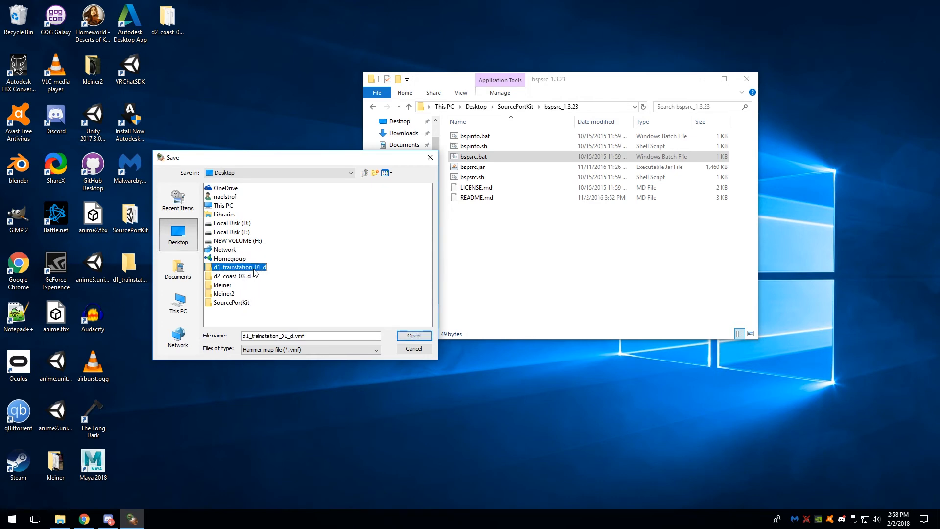
{"action": "double_click", "coordinate": [240, 267]}
{"action": "left_click", "coordinate": [413, 336]}
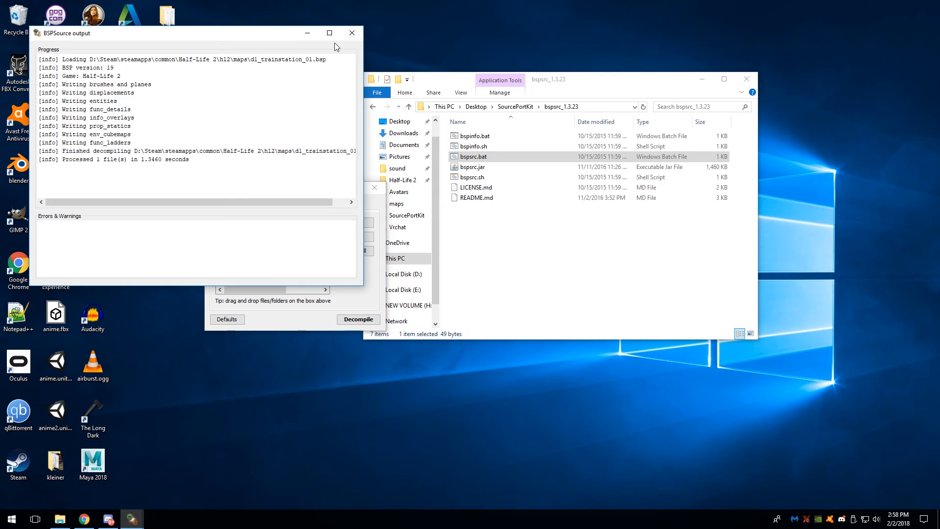
{"action": "left_click", "coordinate": [352, 33]}
{"action": "left_click", "coordinate": [371, 188]}
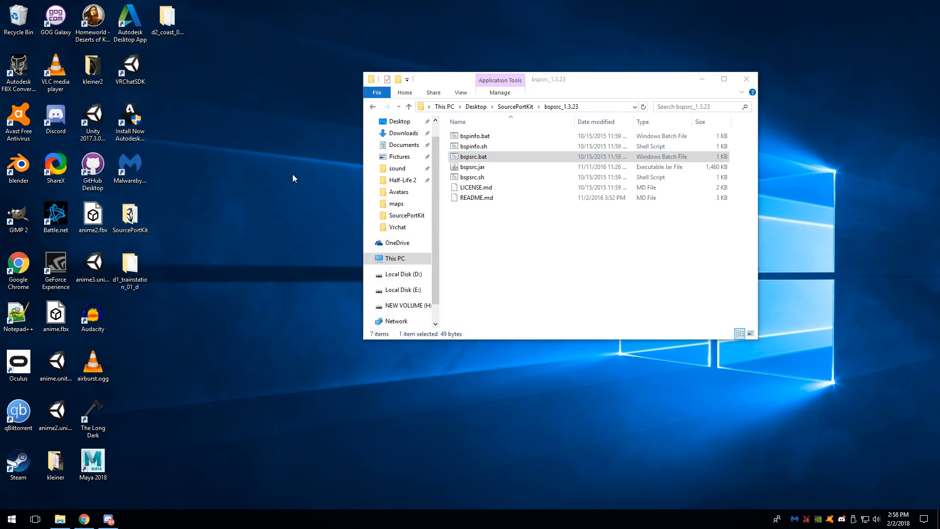
Open the bin folder of the Half-Life 2 installation and select hammer.exe.
{"action": "left_click", "coordinate": [395, 180]}
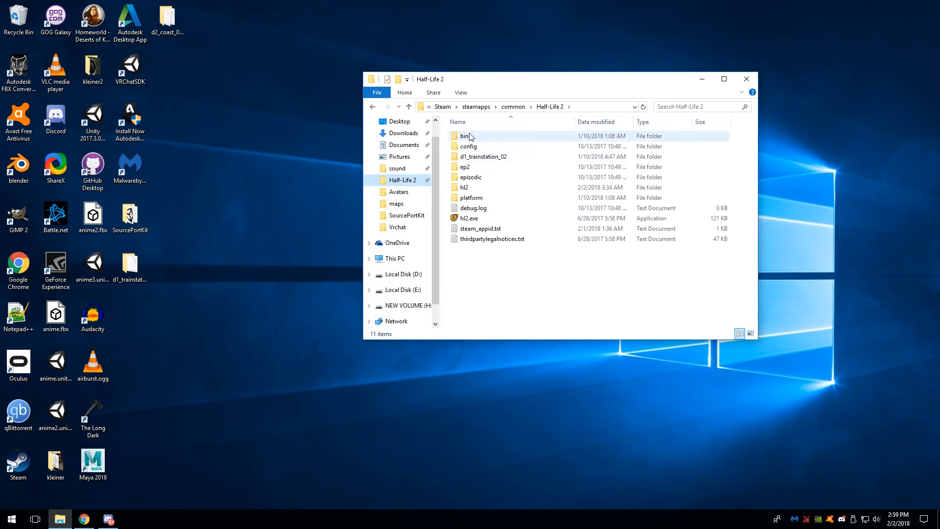
{"action": "double_click", "coordinate": [463, 136]}
{"action": "scroll", "coordinate": [492, 168], "scroll_direction": "down", "scroll_amount": 4}
{"action": "scroll", "coordinate": [494, 169], "scroll_direction": "down", "scroll_amount": 9}
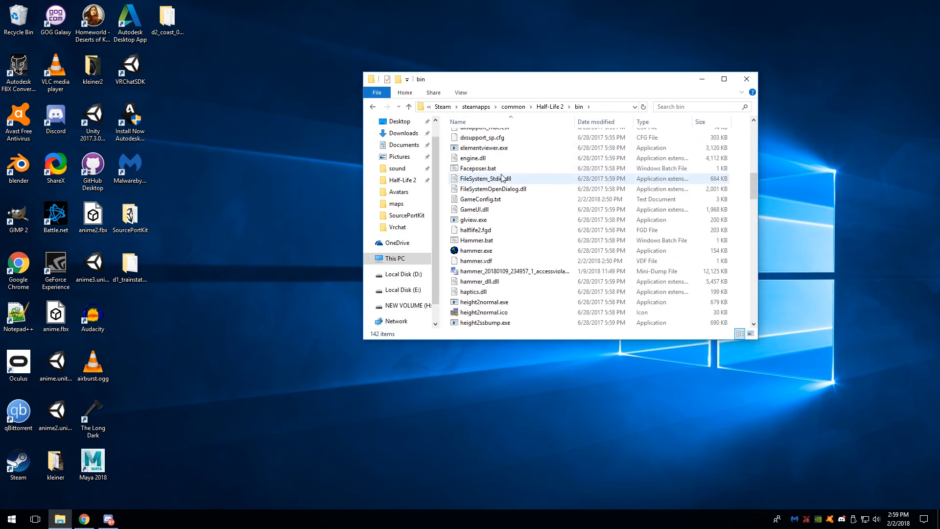
{"action": "left_click", "coordinate": [478, 158]}
Check the Half-Life 2 bin folder for zfbx.exe and view the SourcePortKit folder that supplies it.
{"action": "left_click_drag", "start_coordinate": [753, 198], "coordinate": [754, 314]}
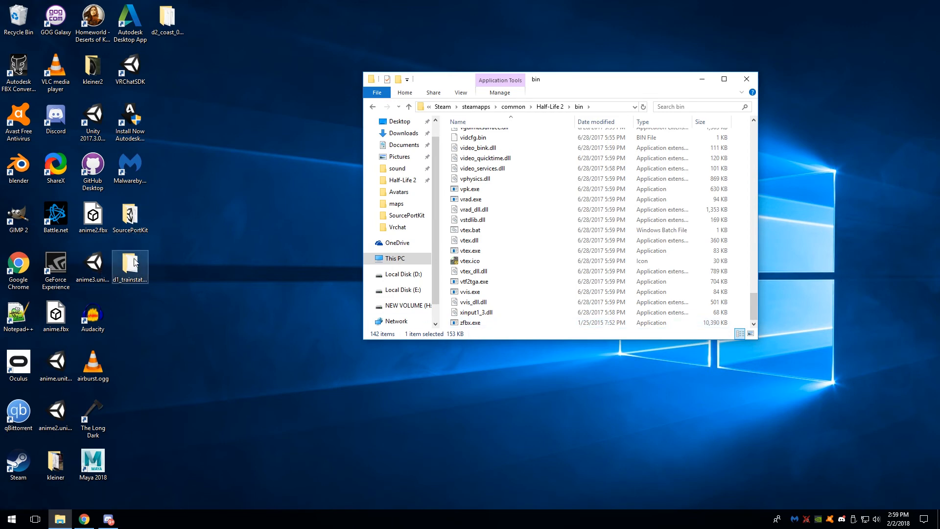
{"action": "double_click", "coordinate": [129, 215]}
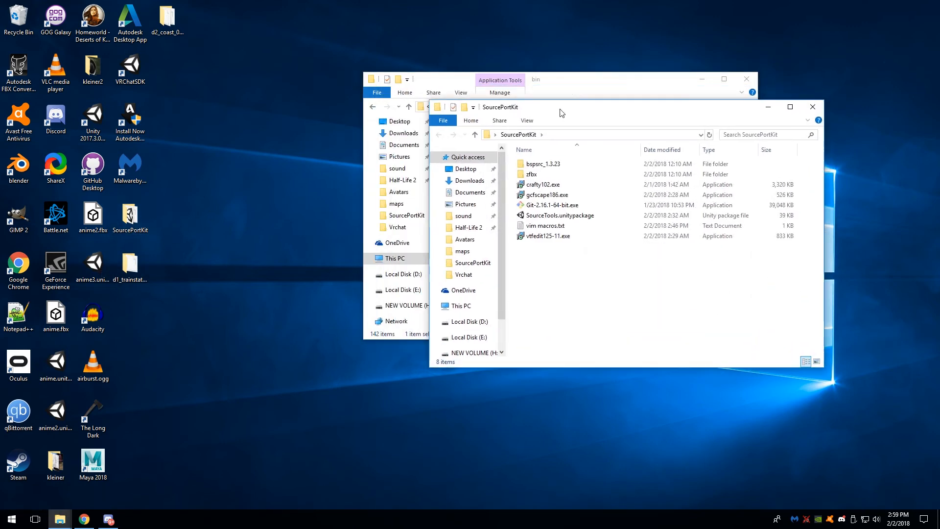
{"action": "left_click_drag", "start_coordinate": [562, 113], "coordinate": [378, 221]}
{"action": "left_click", "coordinate": [630, 215]}
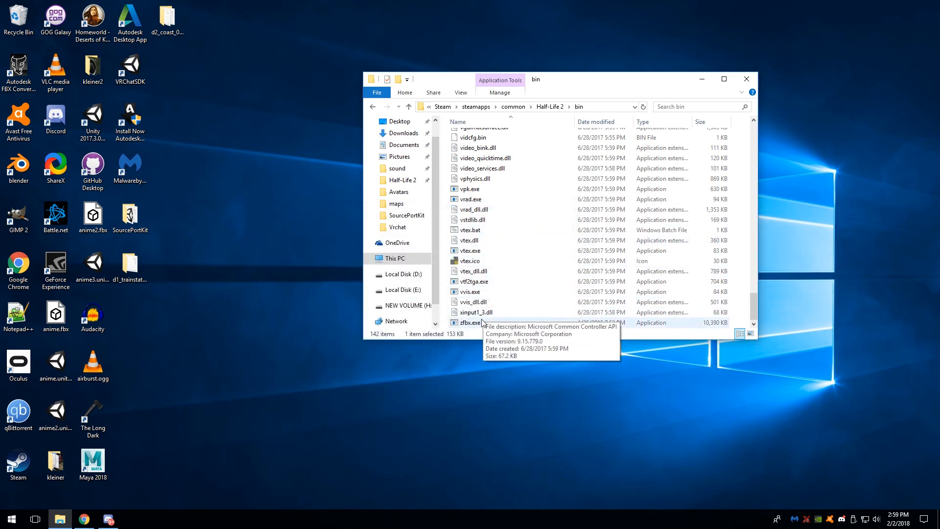
Launch hammer.exe from the Half-Life 2 bin folder.
{"action": "scroll", "coordinate": [588, 269], "scroll_direction": "up", "scroll_amount": 20}
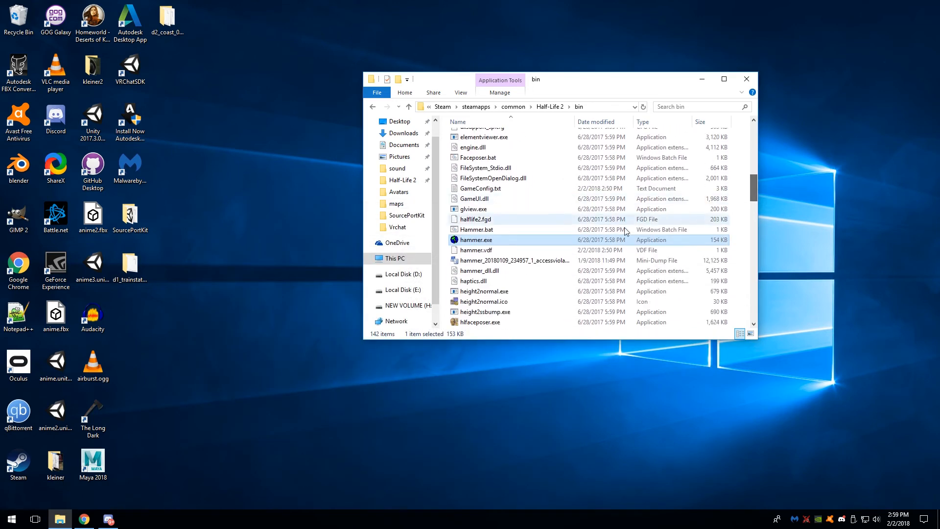
{"action": "double_click", "coordinate": [492, 240]}
{"action": "left_click", "coordinate": [505, 285]}
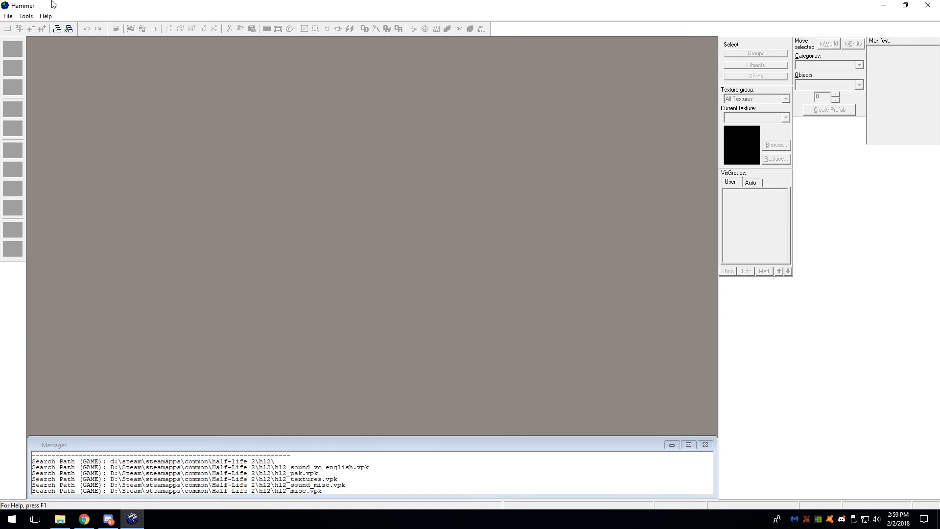
Open the decompiled map d1_trainstation_01_d.vmf from the d1_trainstation_01_d folder on the desktop.
{"action": "left_click", "coordinate": [8, 16]}
{"action": "left_click", "coordinate": [25, 38]}
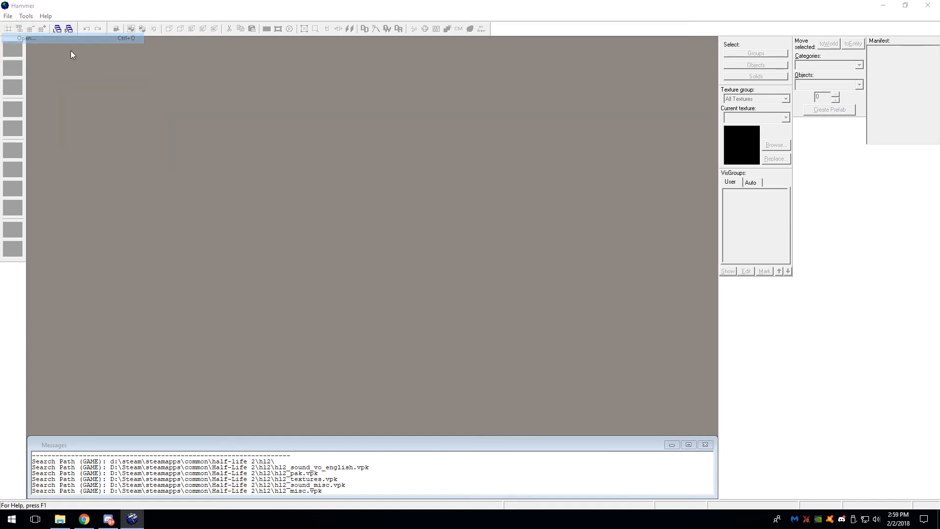
{"action": "left_click", "coordinate": [53, 94]}
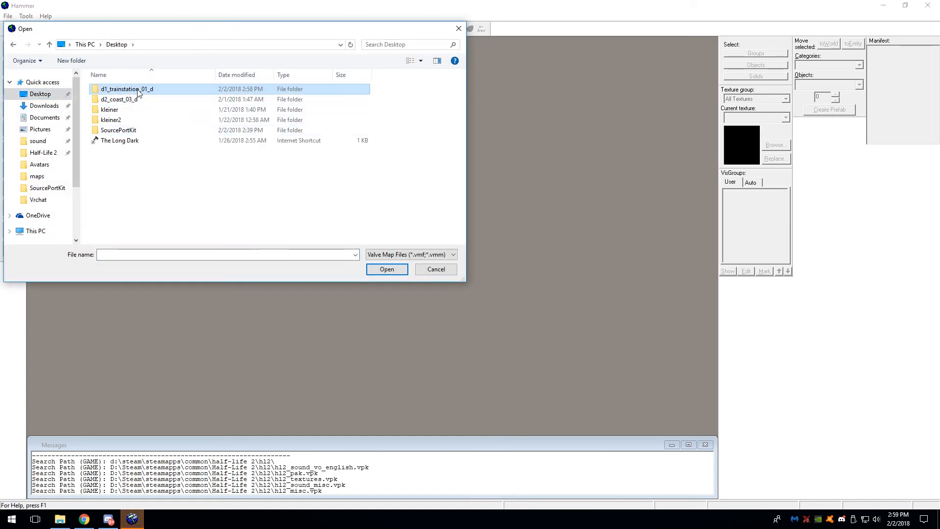
{"action": "double_click", "coordinate": [139, 93]}
{"action": "double_click", "coordinate": [132, 89]}
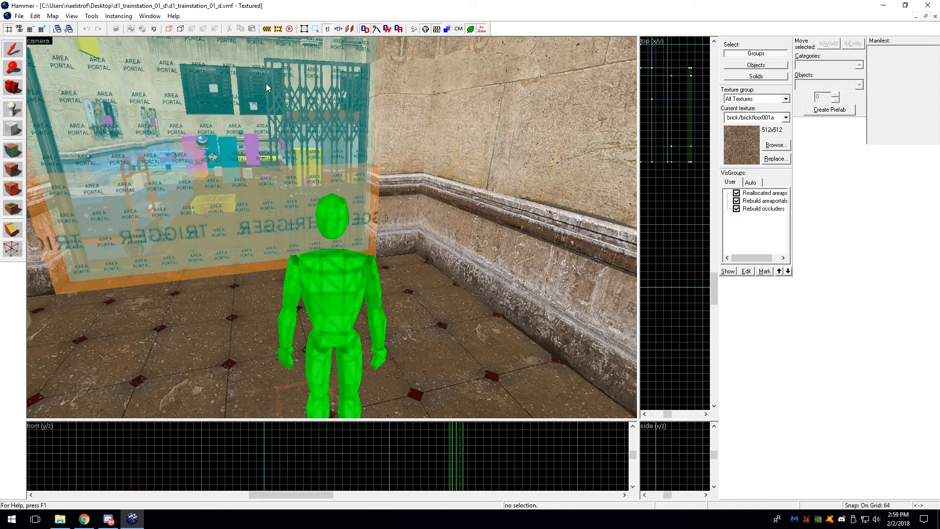
Fly through the train station map in the 3D camera view to examine its geometry, triggers and entities.
{"action": "key", "text": "z"}
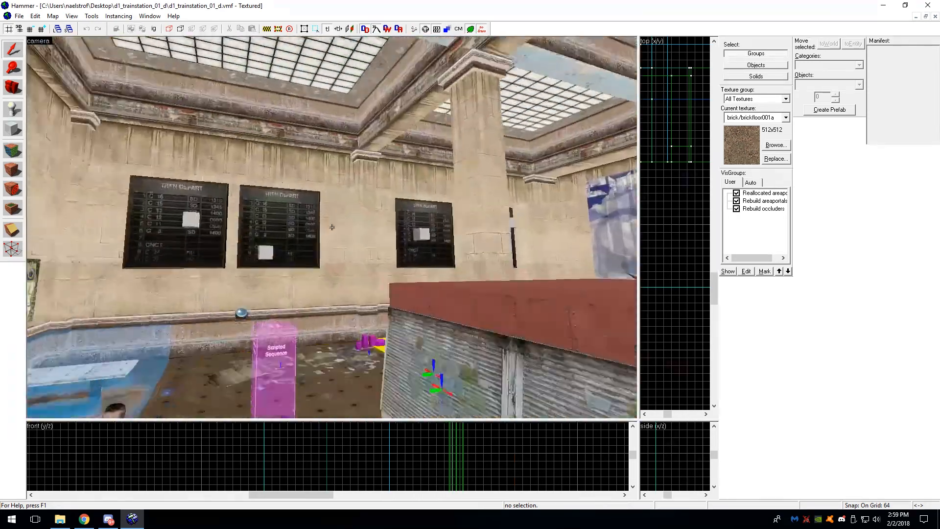
{"action": "key", "text": "w"}
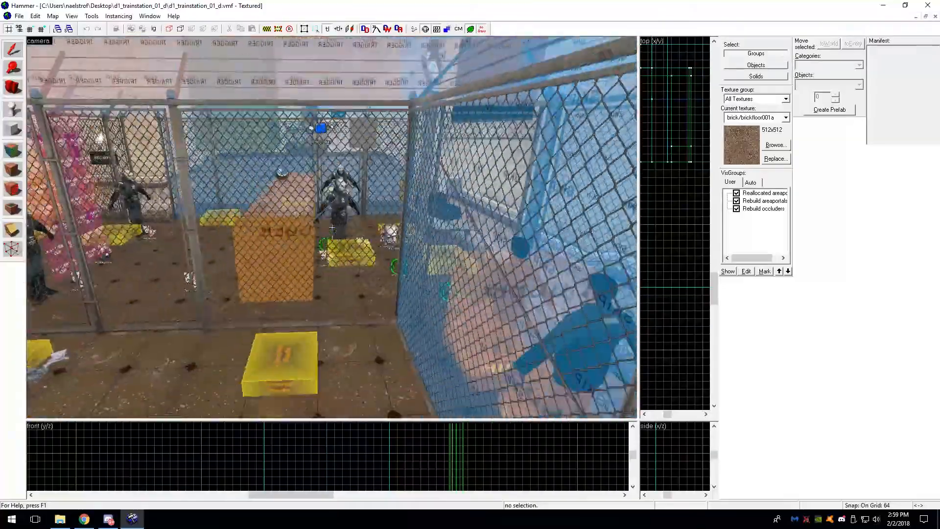
{"action": "key", "text": "w"}
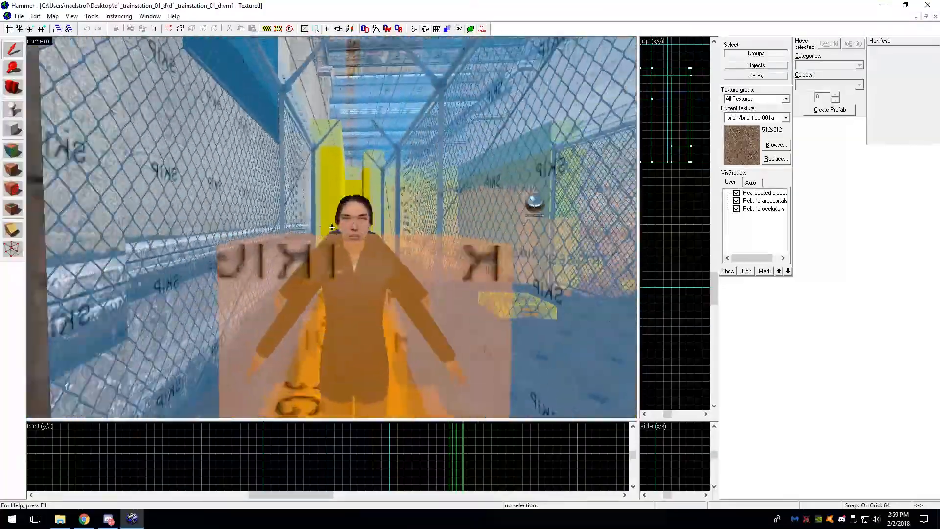
{"action": "key", "text": "w"}
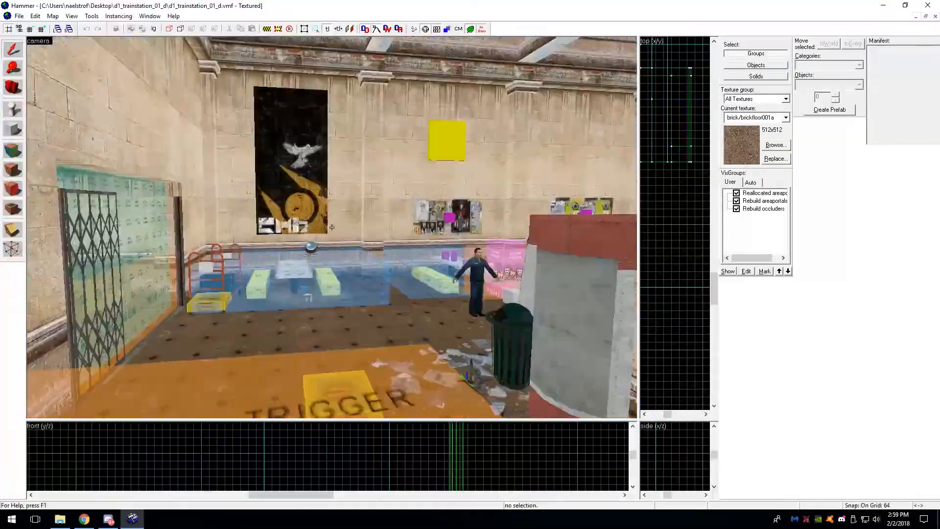
{"action": "key", "text": "w"}
Check the BSP executable path in Hammer's build program settings for the Half-Life 2 configuration, leaving the settings unsaved.
{"action": "left_click", "coordinate": [92, 16]}
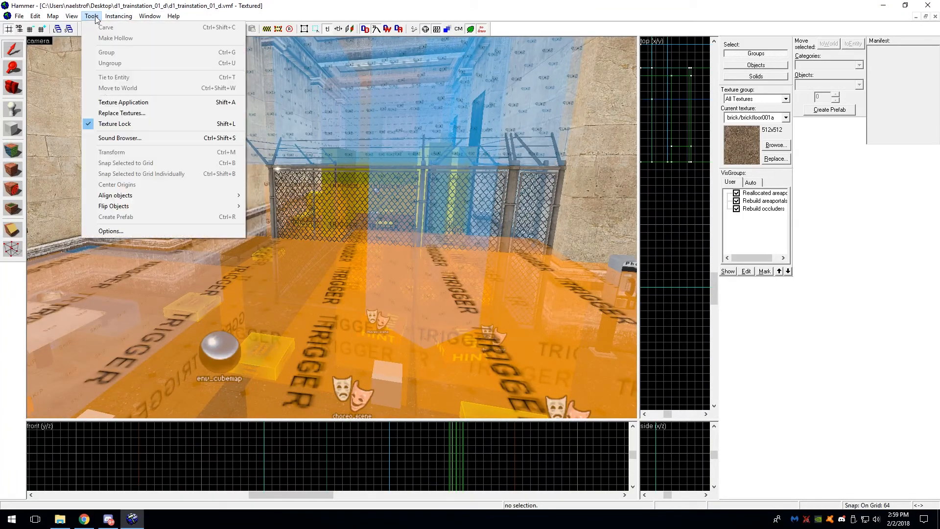
{"action": "left_click", "coordinate": [122, 230]}
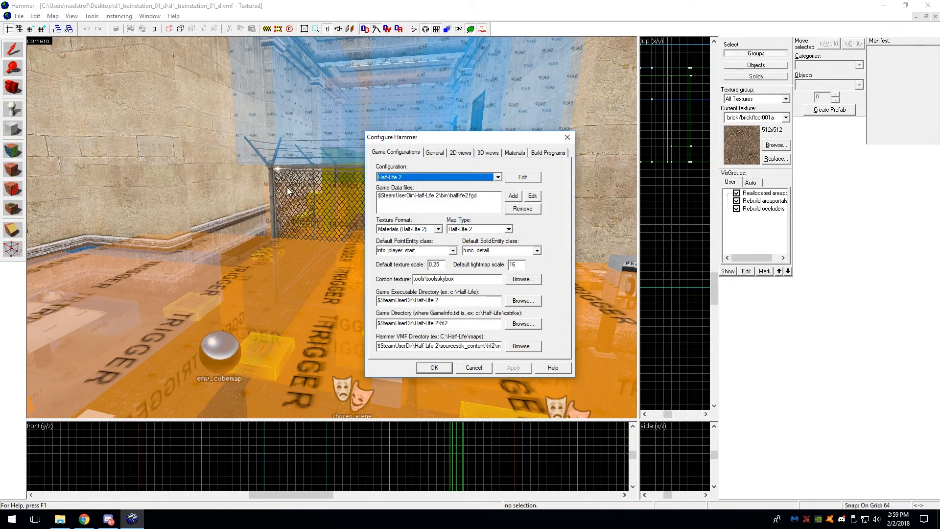
{"action": "left_click", "coordinate": [540, 153]}
{"action": "left_click_drag", "start_coordinate": [477, 236], "coordinate": [381, 236]}
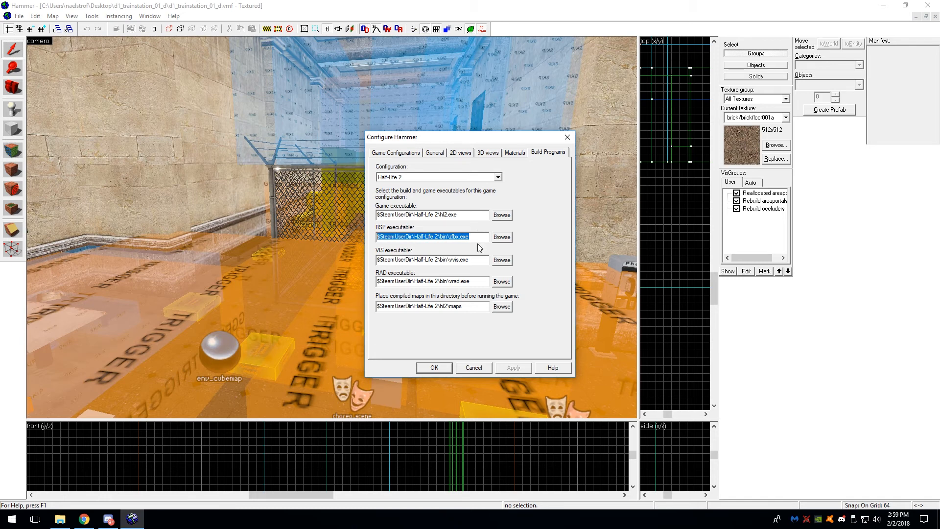
{"action": "left_click", "coordinate": [475, 368]}
Compile the map with BSP on Normal, VIS and RAD off and no game launch, continuing past the file-copy stage.
{"action": "left_click", "coordinate": [19, 16]}
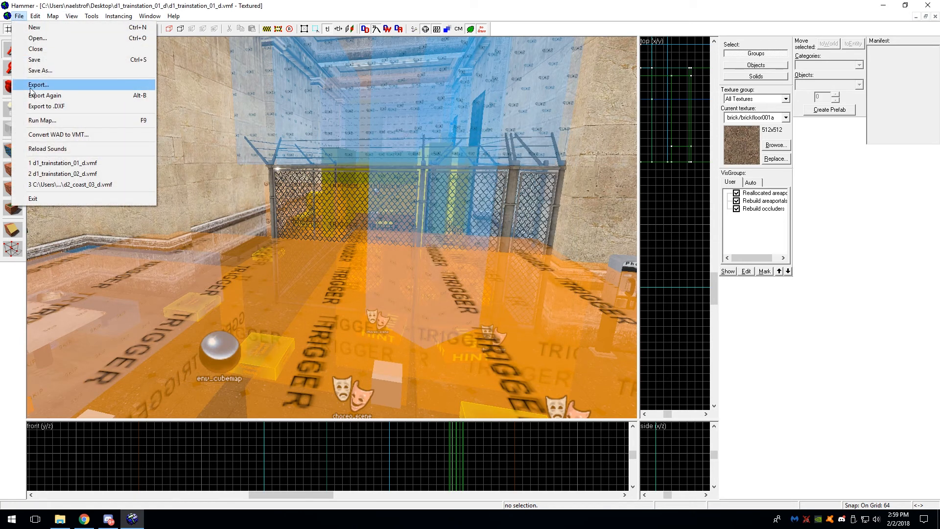
{"action": "left_click", "coordinate": [36, 121]}
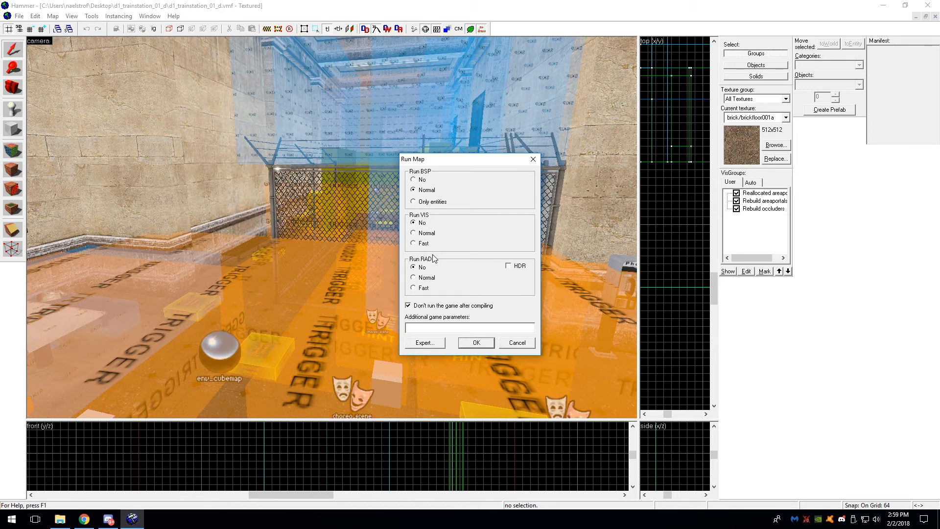
{"action": "left_click", "coordinate": [476, 343]}
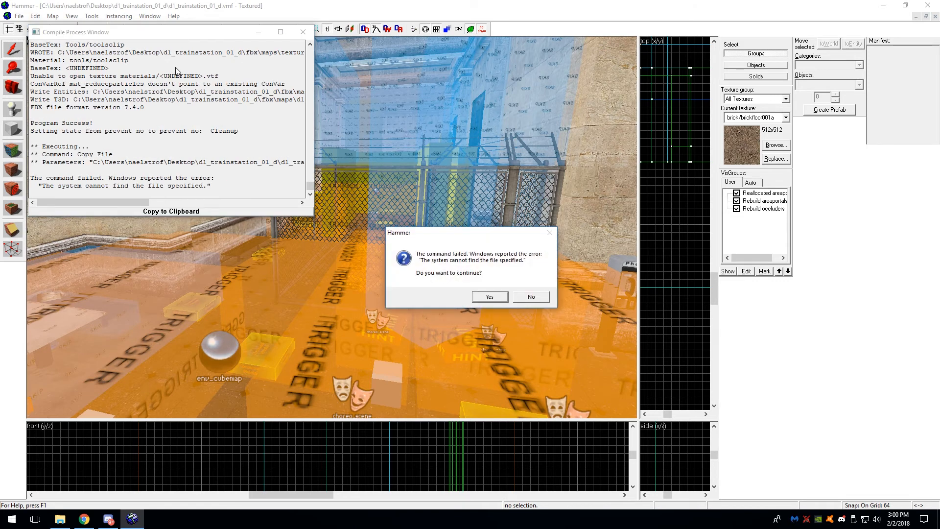
{"action": "left_click_drag", "start_coordinate": [478, 235], "coordinate": [405, 205]}
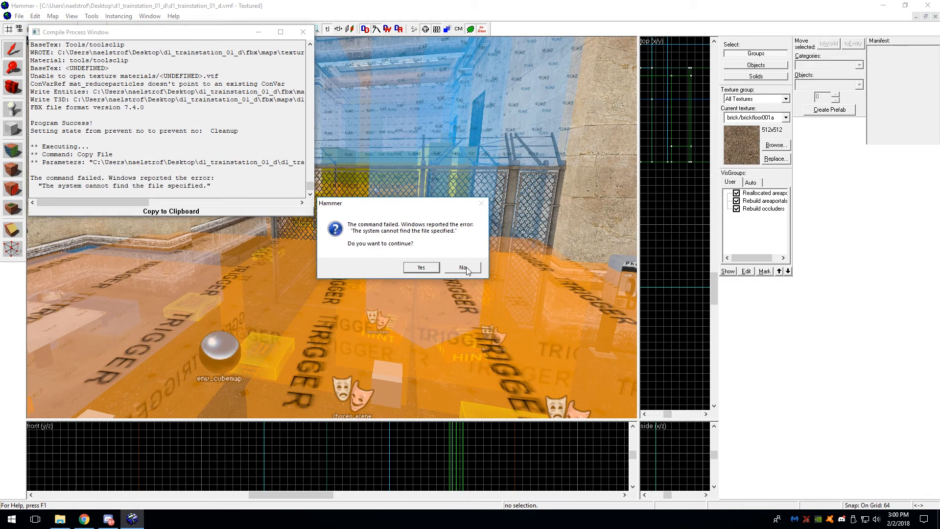
{"action": "left_click", "coordinate": [421, 267]}
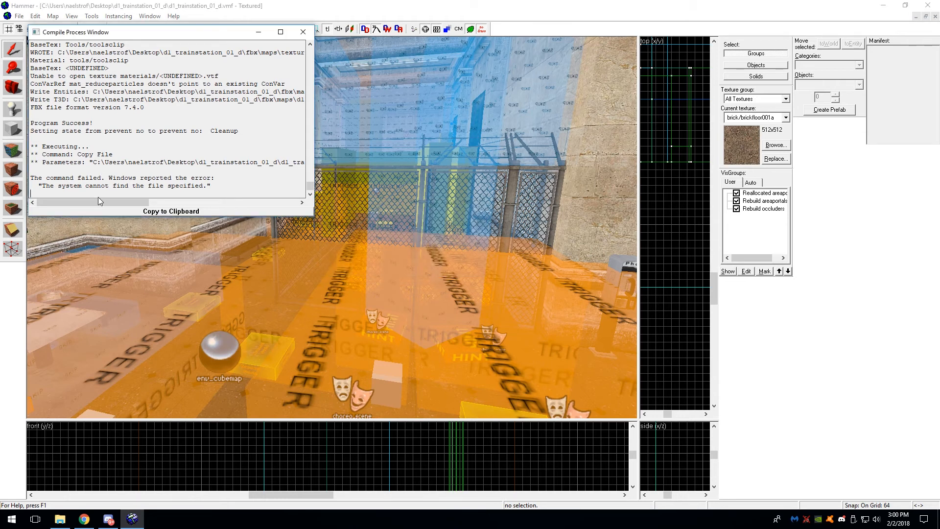
Inspect the Copy File parameters in the compile log, close the log and exit Hammer.
{"action": "left_click_drag", "start_coordinate": [138, 203], "coordinate": [285, 203]}
{"action": "left_click_drag", "start_coordinate": [300, 163], "coordinate": [282, 163]}
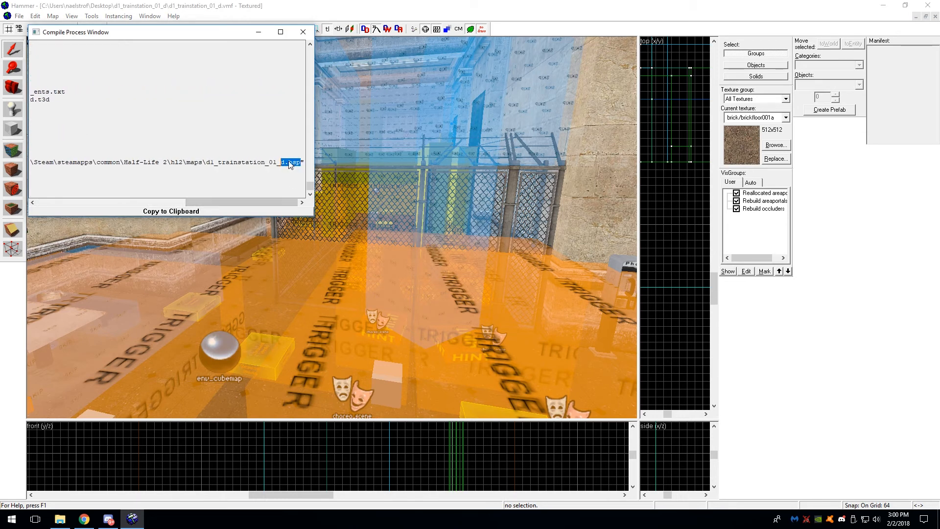
{"action": "left_click_drag", "start_coordinate": [245, 202], "coordinate": [97, 203]}
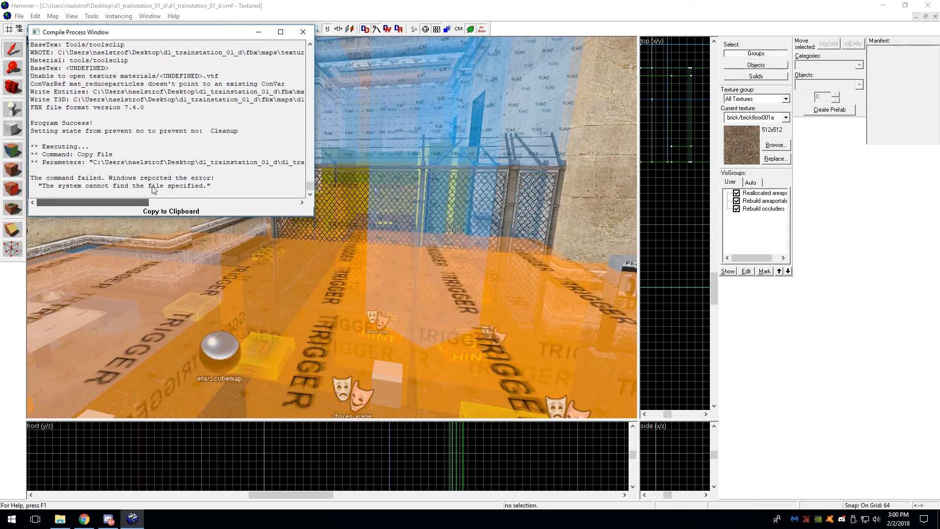
{"action": "left_click", "coordinate": [302, 32]}
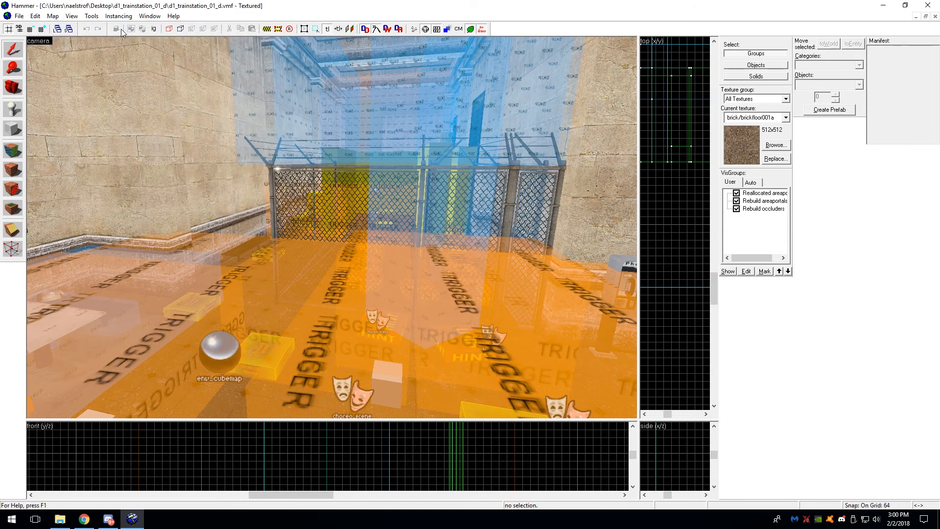
{"action": "left_click", "coordinate": [19, 15]}
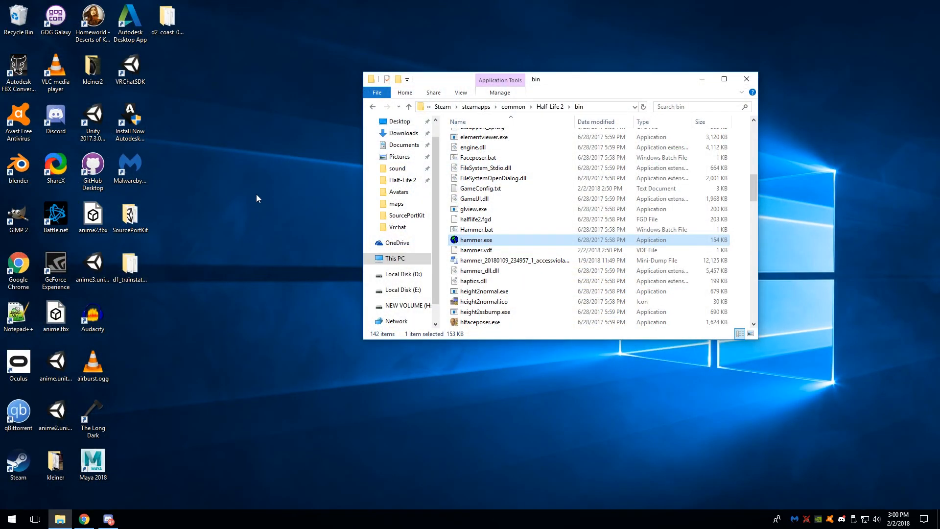
Open the fbx\maps folder inside the desktop folder d1_trainstation_01_d and select d1_trainstation_01_d.fbx.
{"action": "left_click_drag", "start_coordinate": [441, 79], "coordinate": [408, 61]}
{"action": "double_click", "coordinate": [130, 265]}
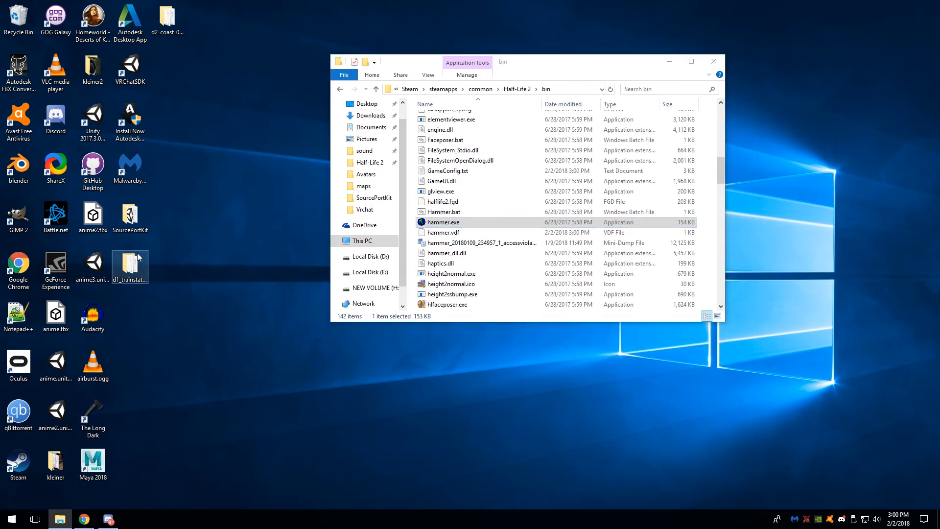
{"action": "double_click", "coordinate": [468, 131]}
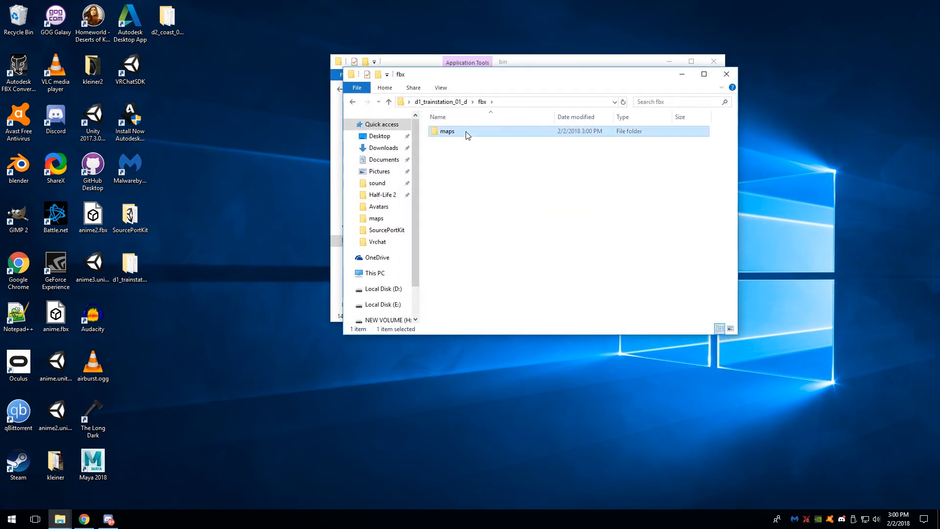
{"action": "double_click", "coordinate": [467, 131]}
{"action": "left_click_drag", "start_coordinate": [506, 85], "coordinate": [414, 123]}
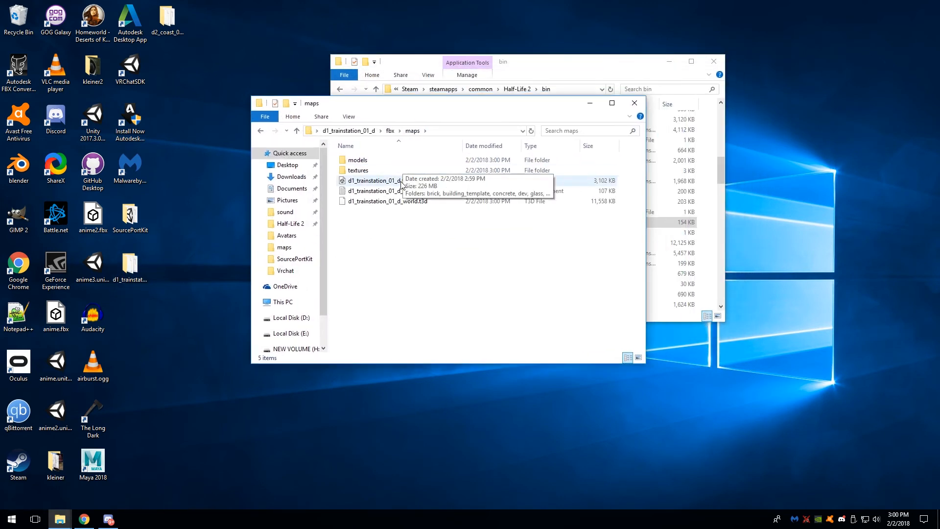
{"action": "left_click", "coordinate": [379, 189]}
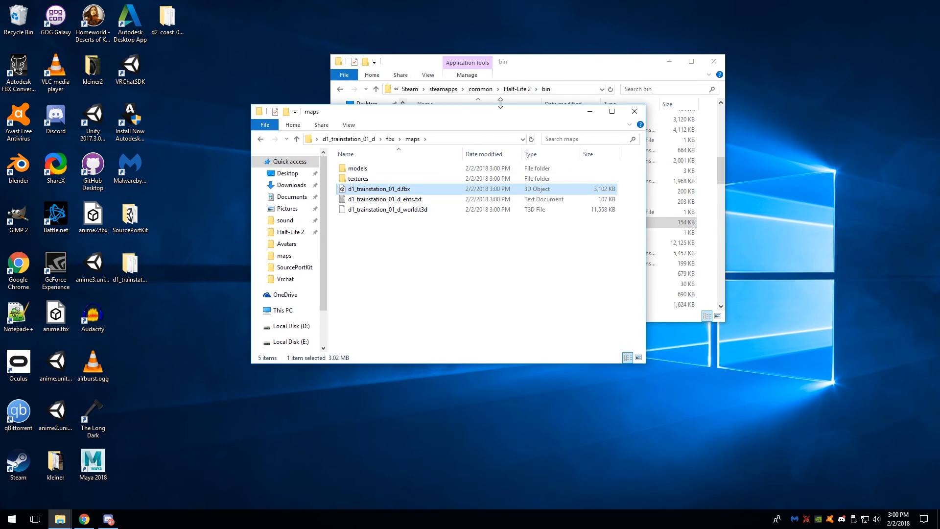
Move the exported maps folder window aside and close the Half-Life 2 bin folder window.
{"action": "left_click_drag", "start_coordinate": [501, 106], "coordinate": [647, 129]}
{"action": "left_click", "coordinate": [636, 61]}
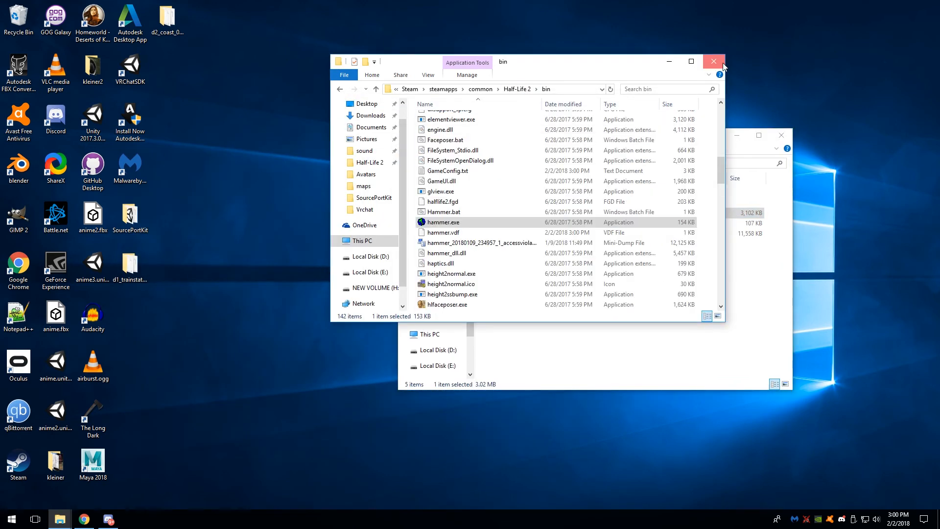
{"action": "left_click", "coordinate": [723, 63]}
Search for crafty, launch its Object Viewer with permission to make changes, and position its window beside the maps folder.
{"action": "key", "text": "super"}
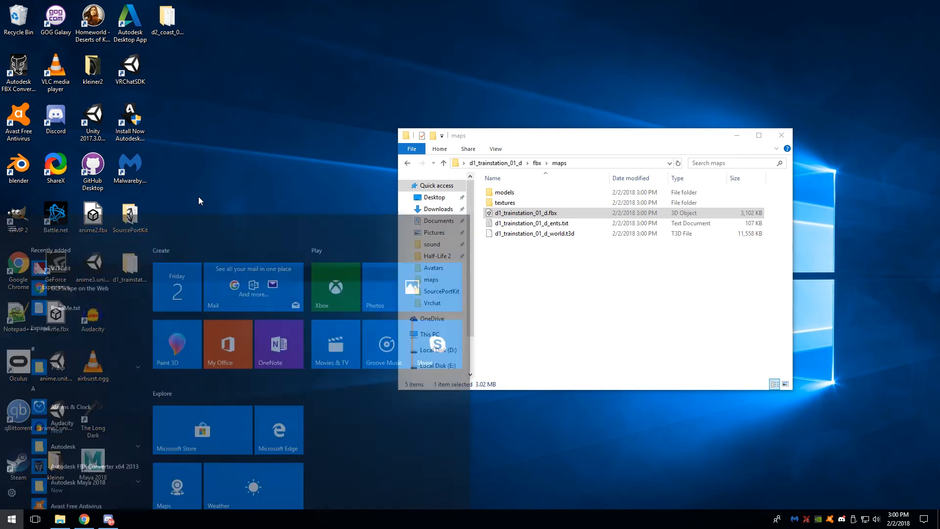
{"action": "type", "text": "crafty"}
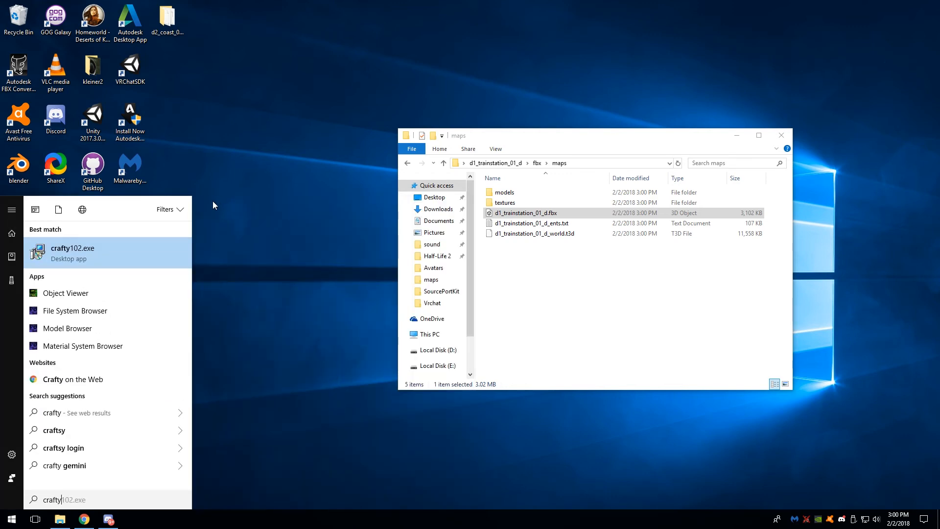
{"action": "left_click", "coordinate": [80, 292]}
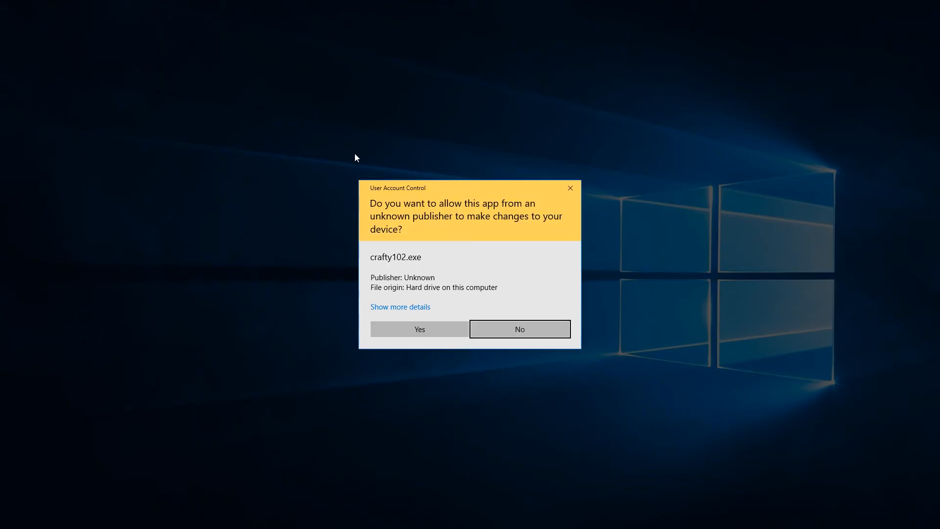
{"action": "left_click", "coordinate": [441, 329]}
{"action": "left_click_drag", "start_coordinate": [285, 114], "coordinate": [403, 125]}
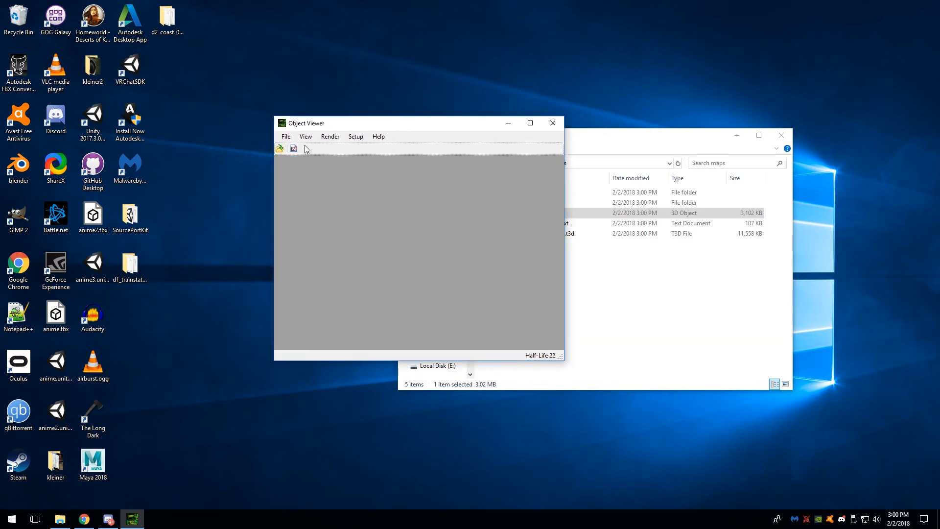
{"action": "left_click_drag", "start_coordinate": [312, 125], "coordinate": [248, 134]}
Open the File System Browser from Crafty's Object Viewer.
{"action": "left_click", "coordinate": [228, 143]}
{"action": "mouse_move", "coordinate": [265, 145]}
{"action": "left_click", "coordinate": [215, 144]}
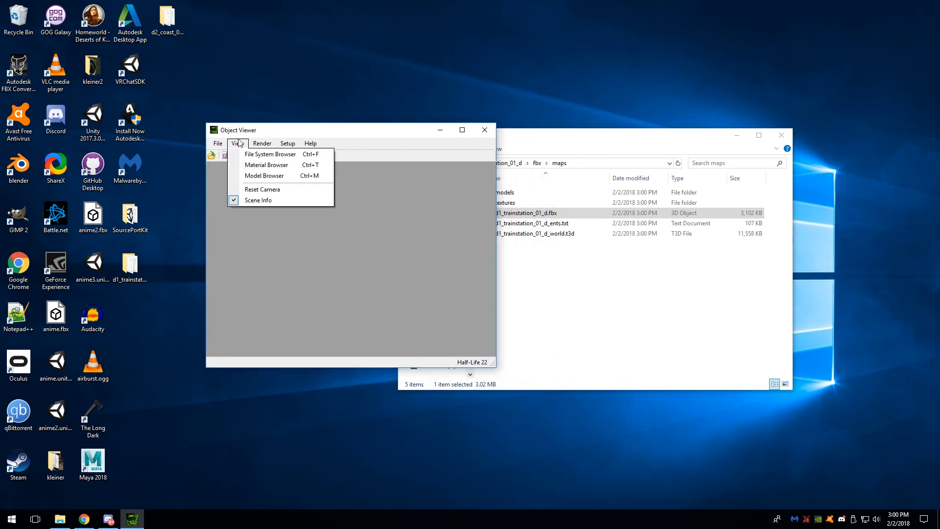
{"action": "mouse_move", "coordinate": [264, 144]}
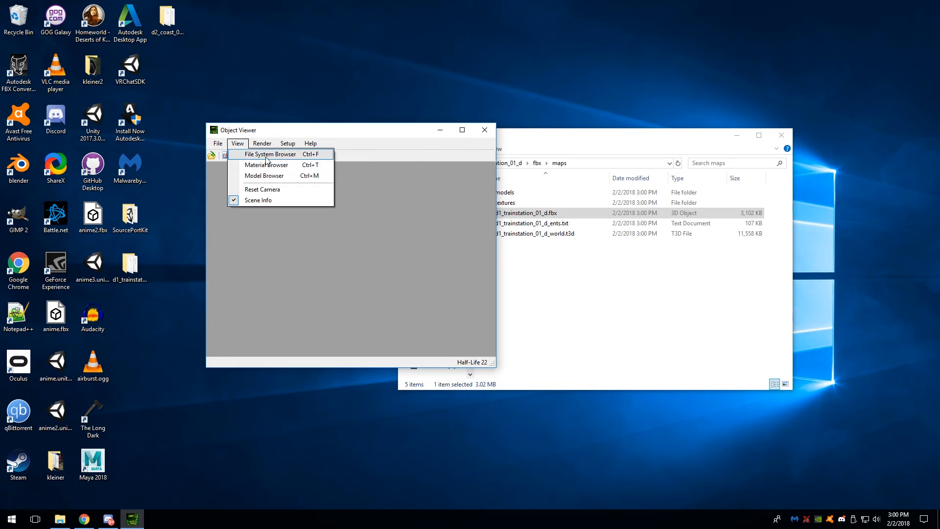
{"action": "left_click", "coordinate": [247, 154]}
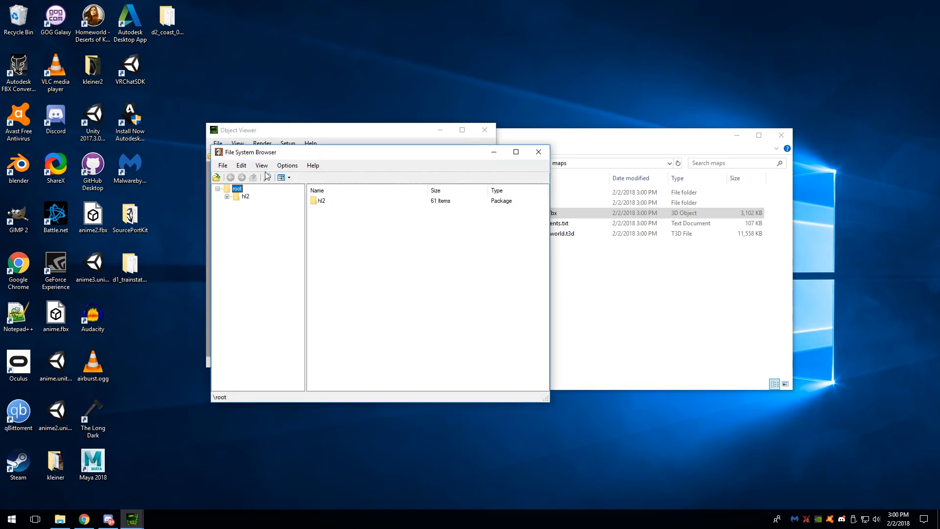
Browse the hl2 package and its materials folder, and collapse the hl2 tree back to its top level.
{"action": "left_click", "coordinate": [246, 197]}
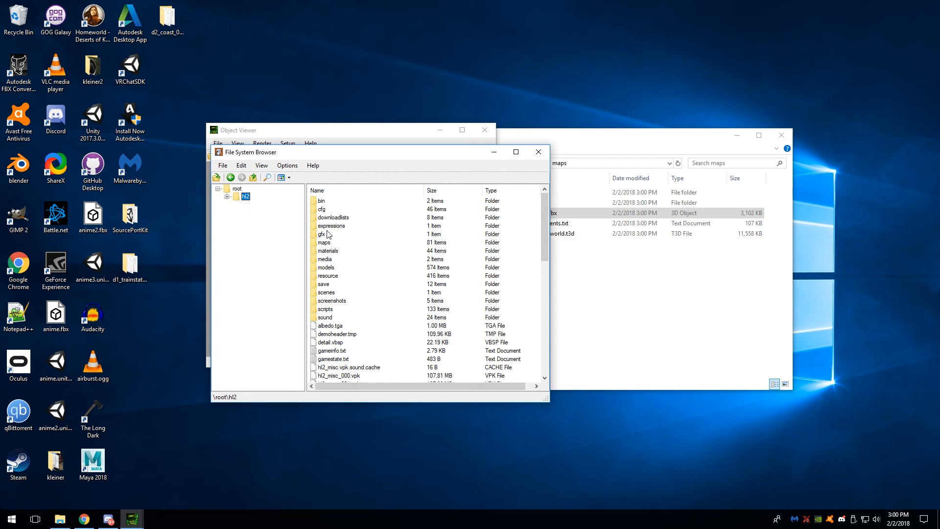
{"action": "double_click", "coordinate": [330, 252]}
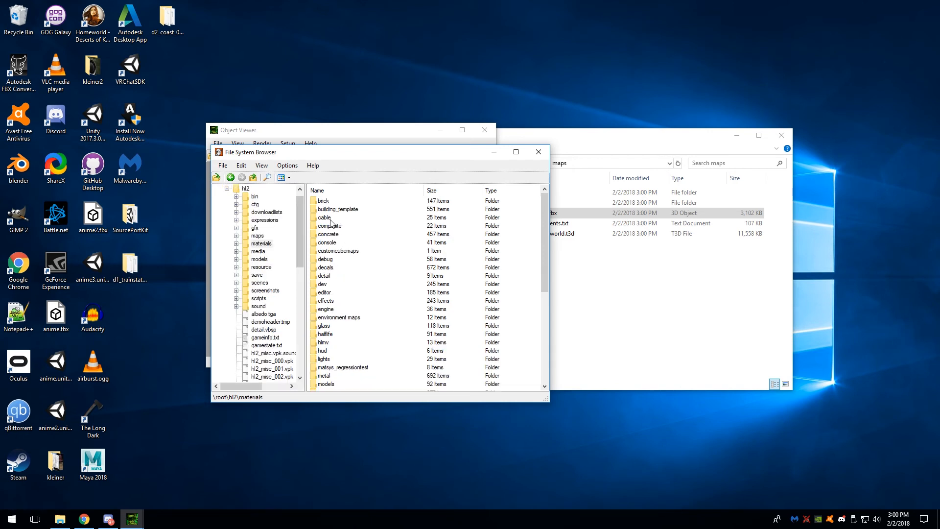
{"action": "left_click", "coordinate": [253, 177]}
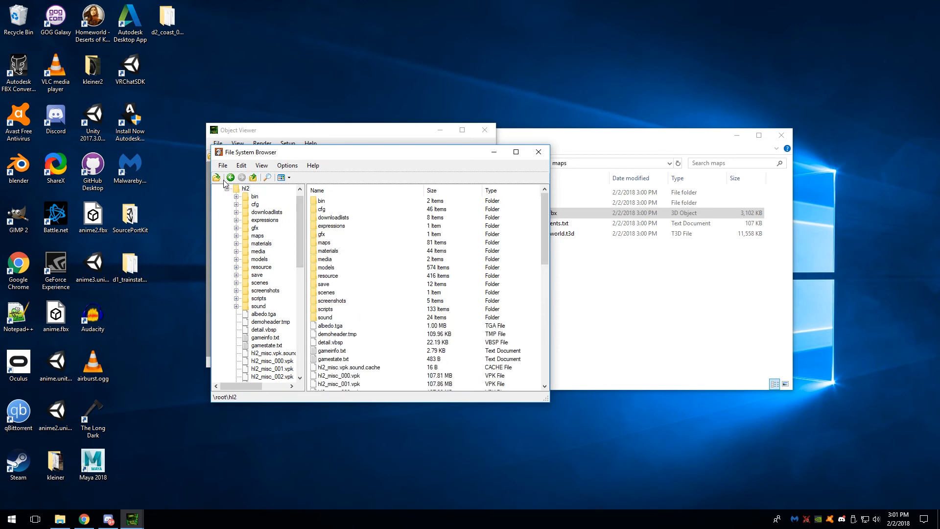
{"action": "left_click", "coordinate": [253, 178]}
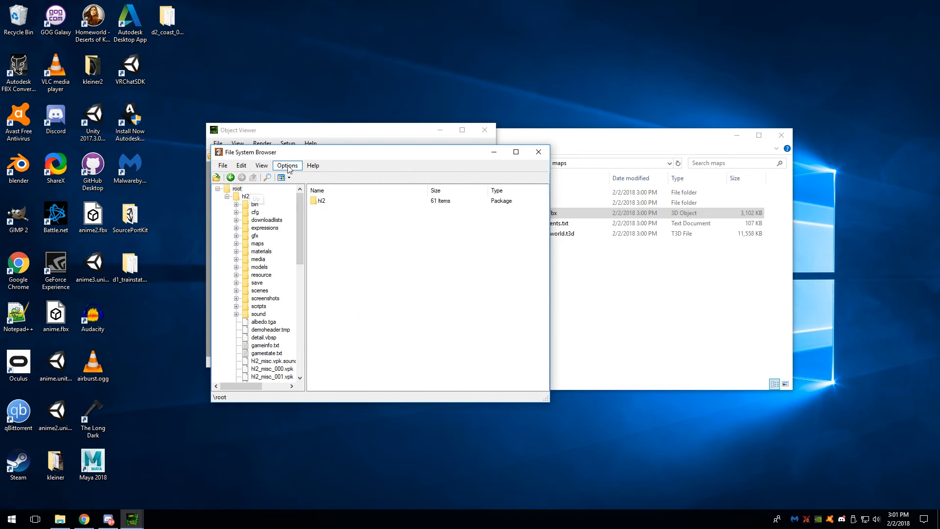
{"action": "left_click", "coordinate": [227, 197]}
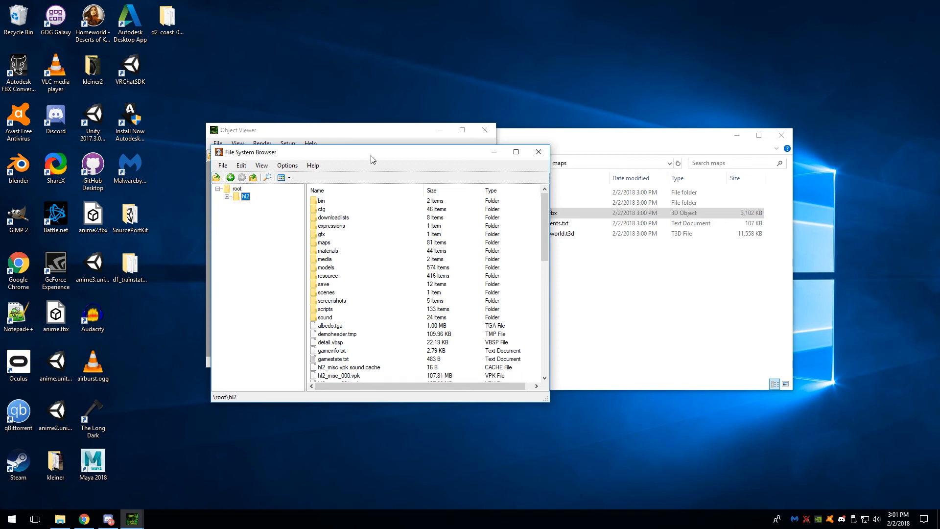
Open the hl2 folder of the Half-Life 2 installation in File Explorer and find its VPK files.
{"action": "left_click_drag", "start_coordinate": [371, 159], "coordinate": [259, 204]}
{"action": "left_click", "coordinate": [636, 330]}
{"action": "left_click", "coordinate": [437, 256]}
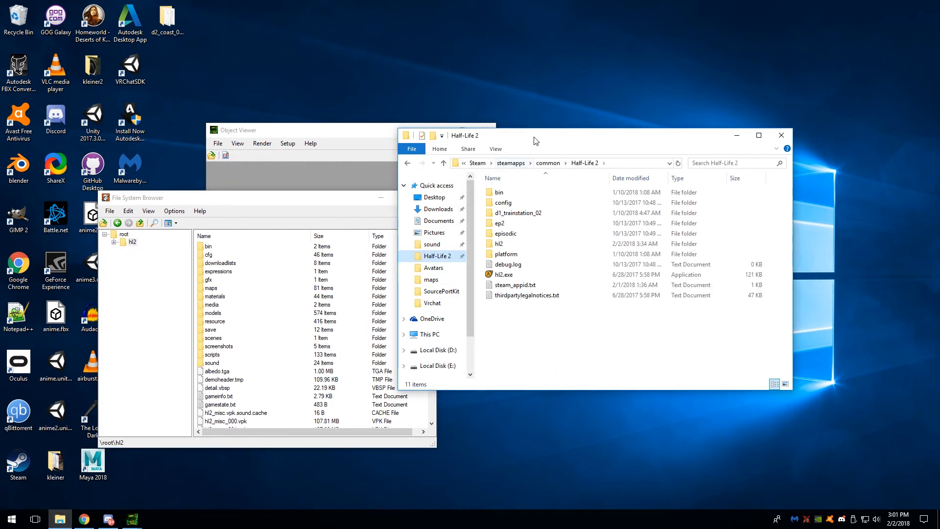
{"action": "left_click_drag", "start_coordinate": [536, 141], "coordinate": [603, 124]}
{"action": "double_click", "coordinate": [568, 227]}
{"action": "scroll", "coordinate": [584, 245], "scroll_direction": "down", "scroll_amount": 5}
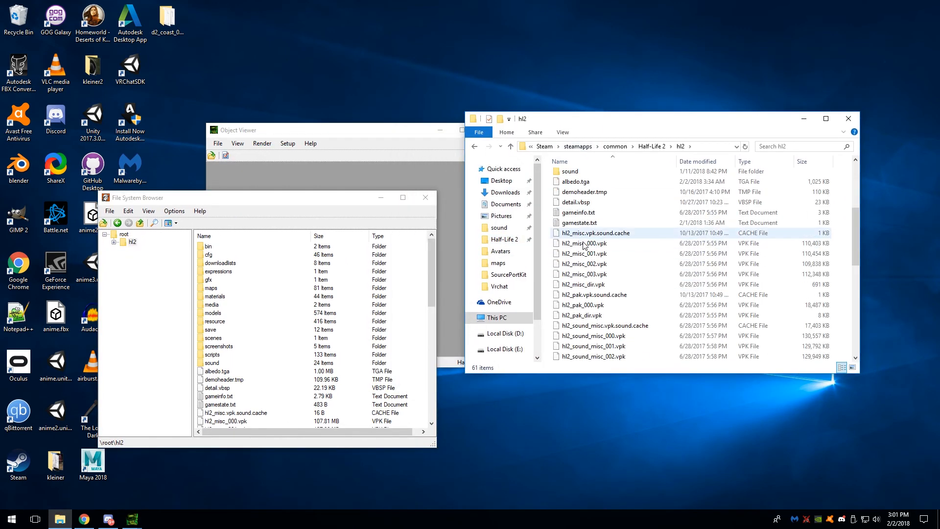
{"action": "scroll", "coordinate": [585, 248], "scroll_direction": "down", "scroll_amount": 2}
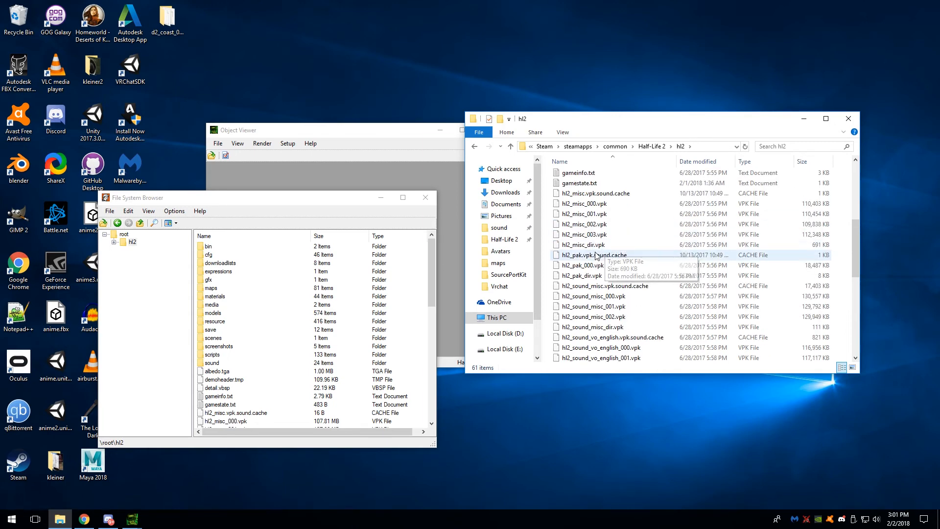
{"action": "scroll", "coordinate": [656, 248], "scroll_direction": "up", "scroll_amount": 3}
{"action": "scroll", "coordinate": [637, 250], "scroll_direction": "down", "scroll_amount": 4}
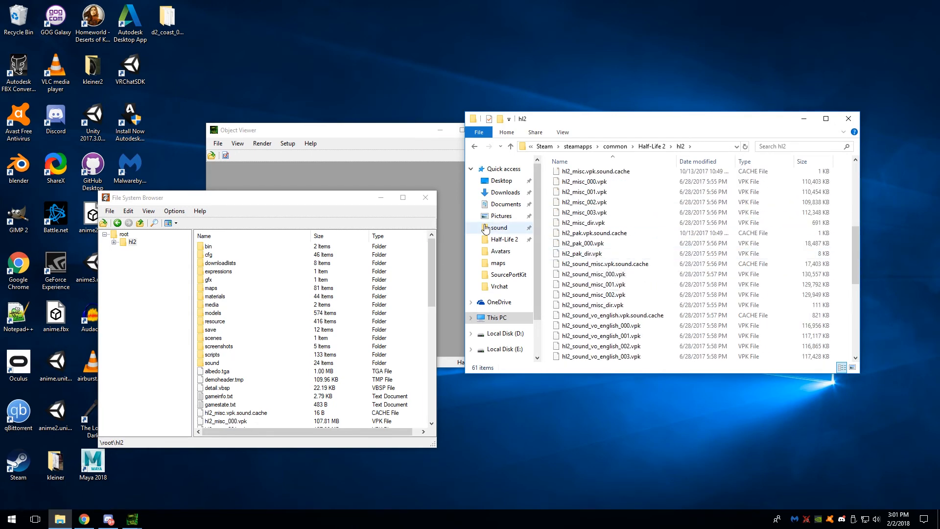
Launch GCFScape, load hl2_misc_dir.vpk into it from the hl2 folder, and move its window clear of the folder.
{"action": "key", "text": "super"}
{"action": "type", "text": "gcf"}
{"action": "key", "text": "Return"}
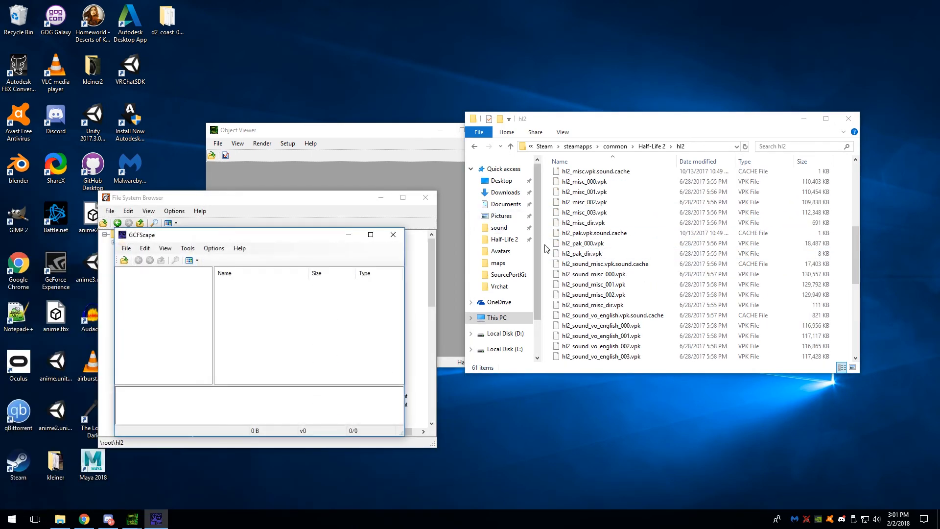
{"action": "left_click_drag", "start_coordinate": [599, 226], "coordinate": [268, 333]}
{"action": "left_click_drag", "start_coordinate": [256, 240], "coordinate": [301, 164]}
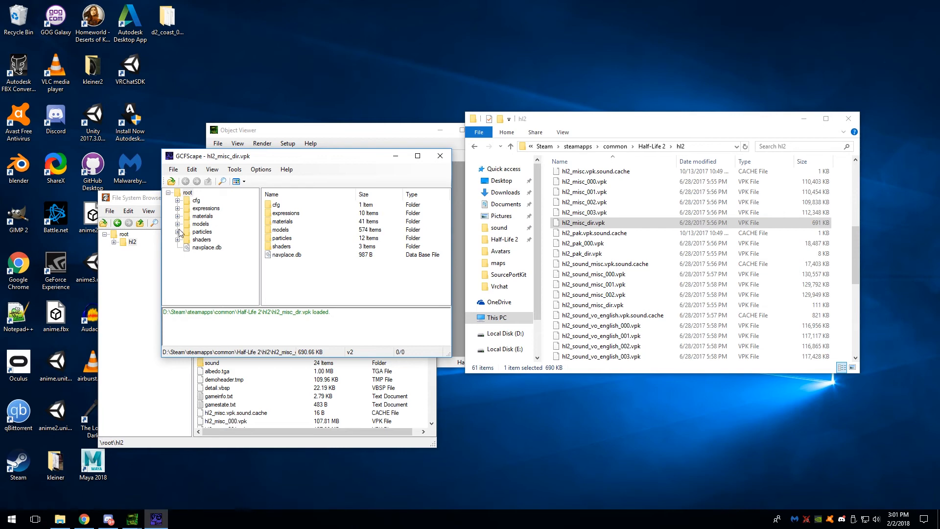
Check the extraction options for the root of hl2_misc_dir.vpk, look over the hl2 folder's subfolders, and close GCFScape.
{"action": "double_click", "coordinate": [201, 224]}
{"action": "double_click", "coordinate": [201, 224]}
{"action": "right_click", "coordinate": [188, 192]}
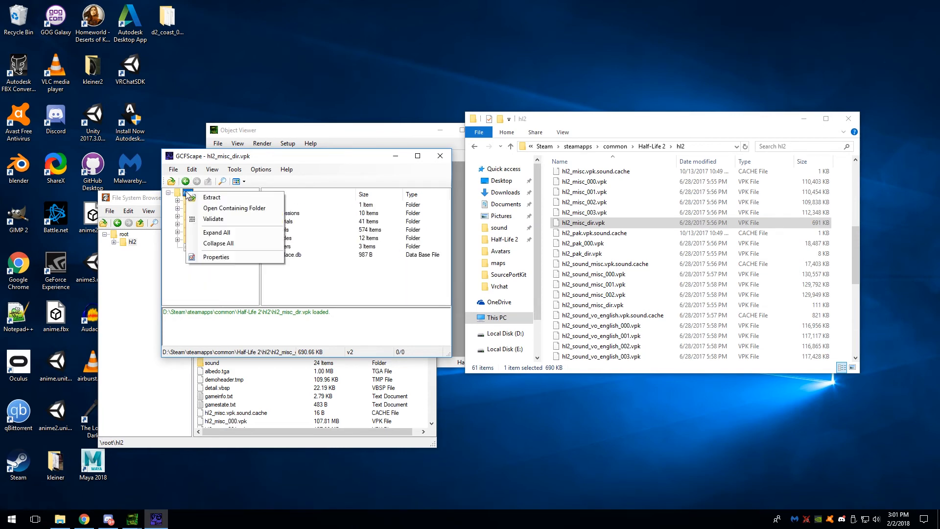
{"action": "left_click", "coordinate": [604, 240]}
{"action": "scroll", "coordinate": [605, 253], "scroll_direction": "up", "scroll_amount": 5}
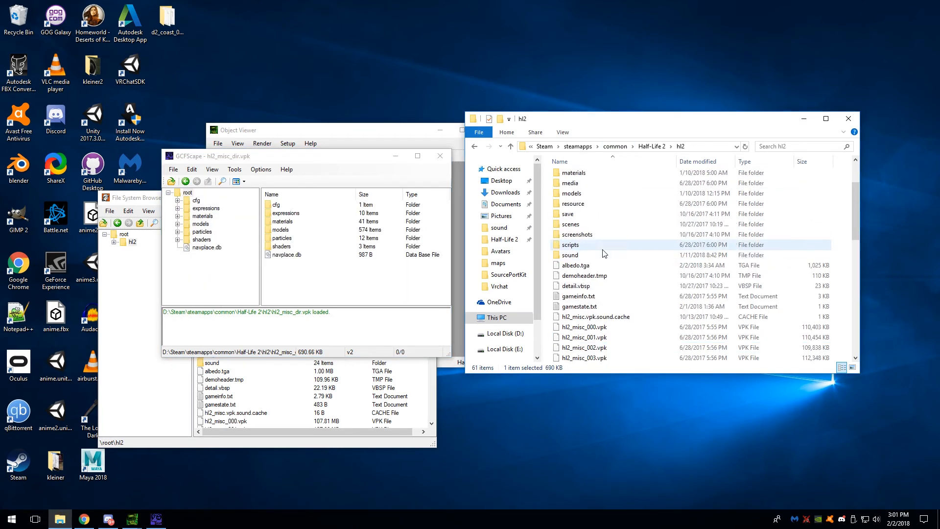
{"action": "scroll", "coordinate": [604, 254], "scroll_direction": "up", "scroll_amount": 2}
{"action": "left_click", "coordinate": [441, 156]}
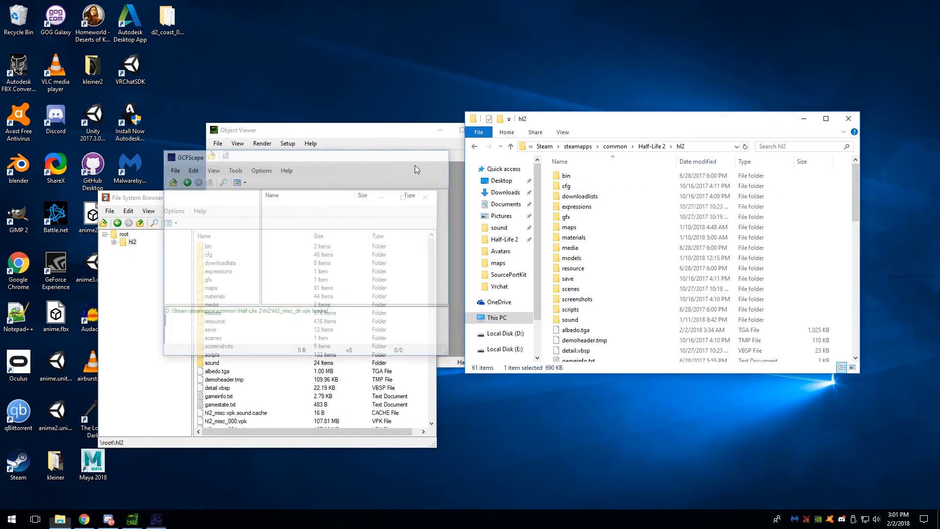
{"action": "left_click", "coordinate": [314, 205]}
{"action": "left_click_drag", "start_coordinate": [337, 186], "coordinate": [336, 180]}
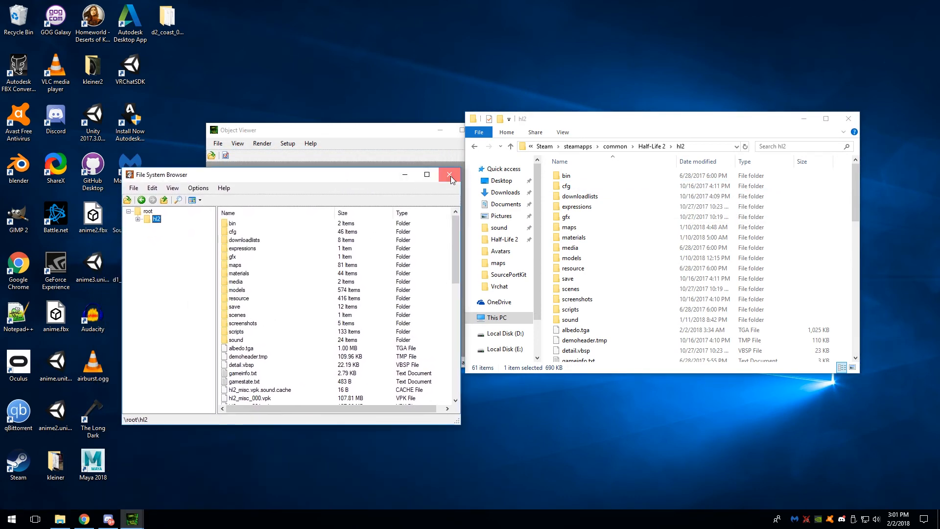
{"action": "left_click_drag", "start_coordinate": [354, 176], "coordinate": [436, 167]}
{"action": "left_click", "coordinate": [239, 210]}
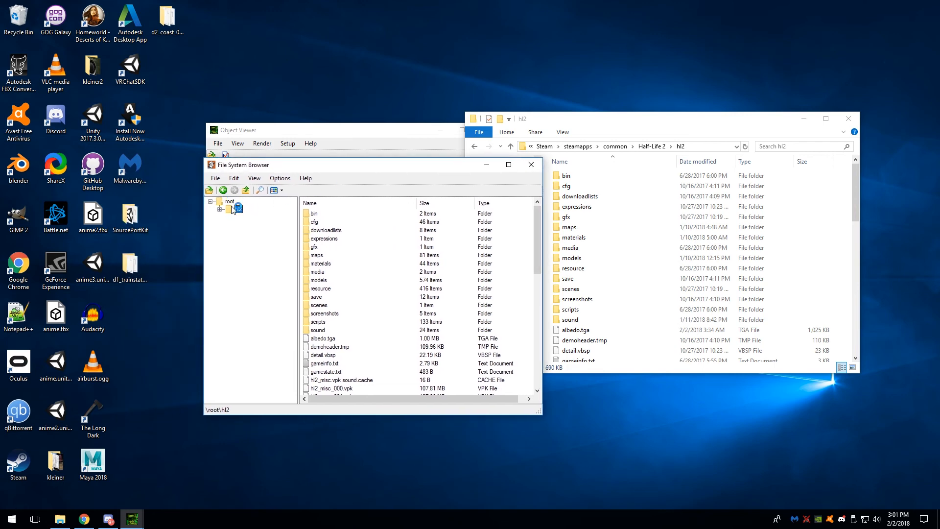
{"action": "left_click", "coordinate": [216, 178]}
{"action": "mouse_move", "coordinate": [228, 189]}
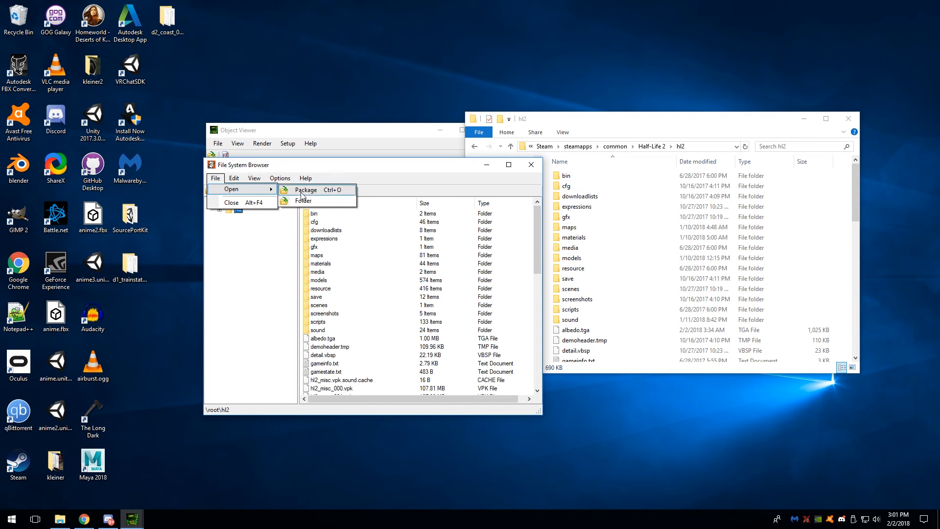
{"action": "left_click", "coordinate": [305, 201]}
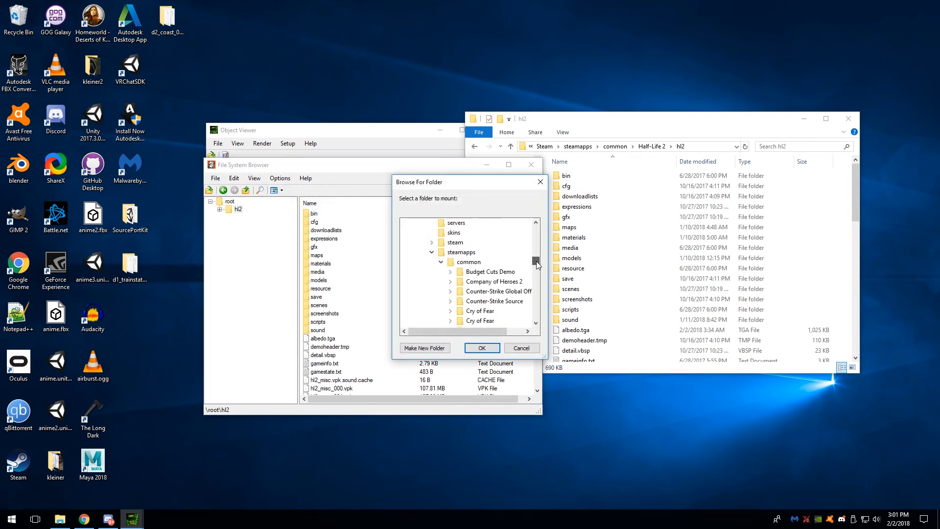
{"action": "left_click", "coordinate": [460, 252]}
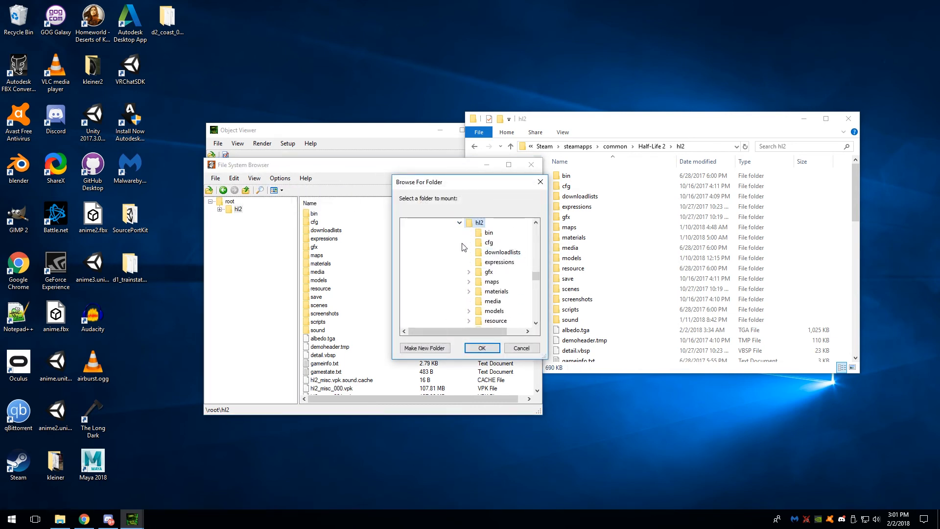
{"action": "left_click", "coordinate": [518, 350]}
Close the File System Browser and load the compiled map d1_trainstation_01.bsp from hl2\maps in the Object Viewer.
{"action": "left_click_drag", "start_coordinate": [302, 166], "coordinate": [212, 169]}
{"action": "left_click", "coordinate": [441, 167]}
{"action": "left_click_drag", "start_coordinate": [337, 138], "coordinate": [293, 130]}
{"action": "left_click", "coordinate": [173, 135]}
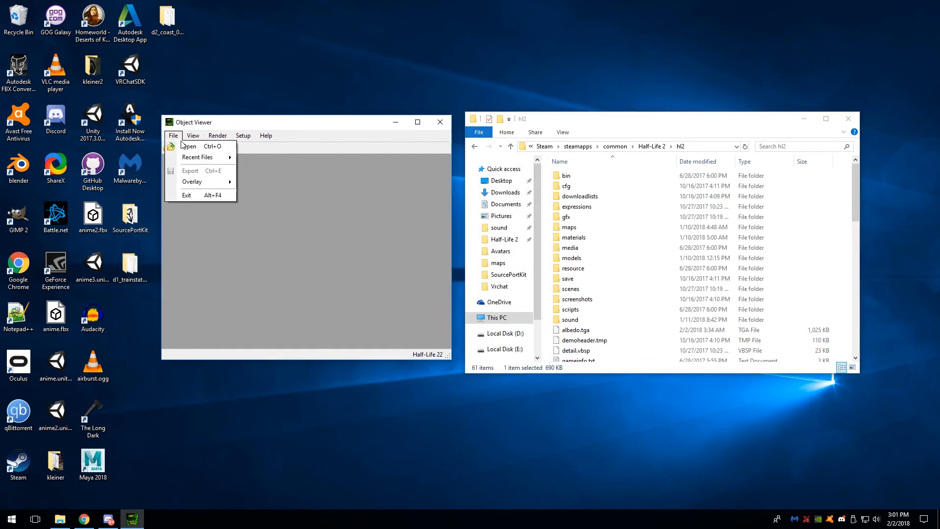
{"action": "left_click", "coordinate": [186, 145]}
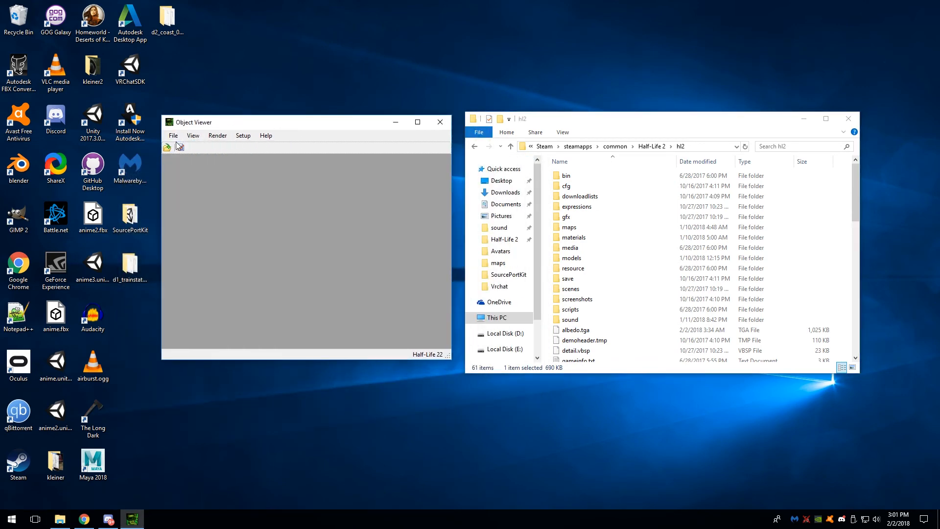
{"action": "left_click_drag", "start_coordinate": [623, 202], "coordinate": [622, 257]}
{"action": "double_click", "coordinate": [310, 226]}
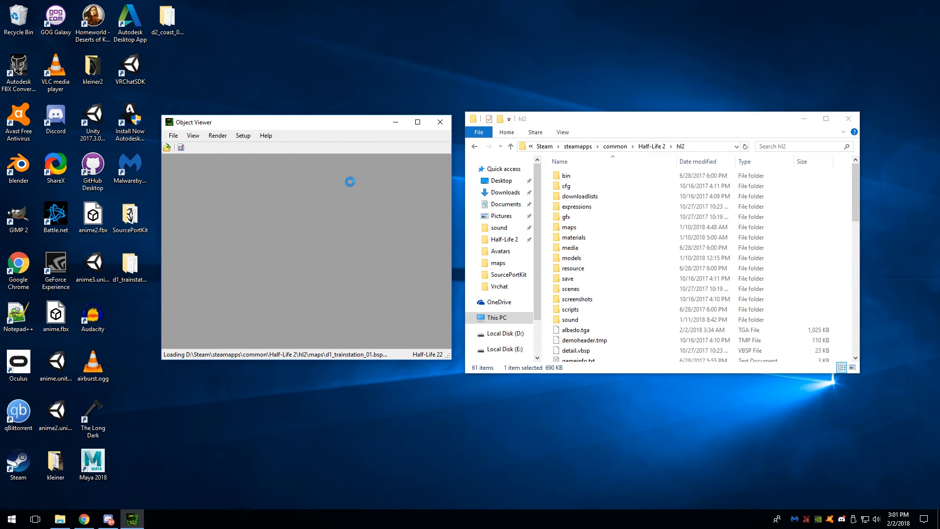
{"action": "key", "text": "w"}
{"action": "left_click_drag", "start_coordinate": [336, 224], "coordinate": [475, 254]}
{"action": "key", "text": "w"}
{"action": "key", "text": "w"}
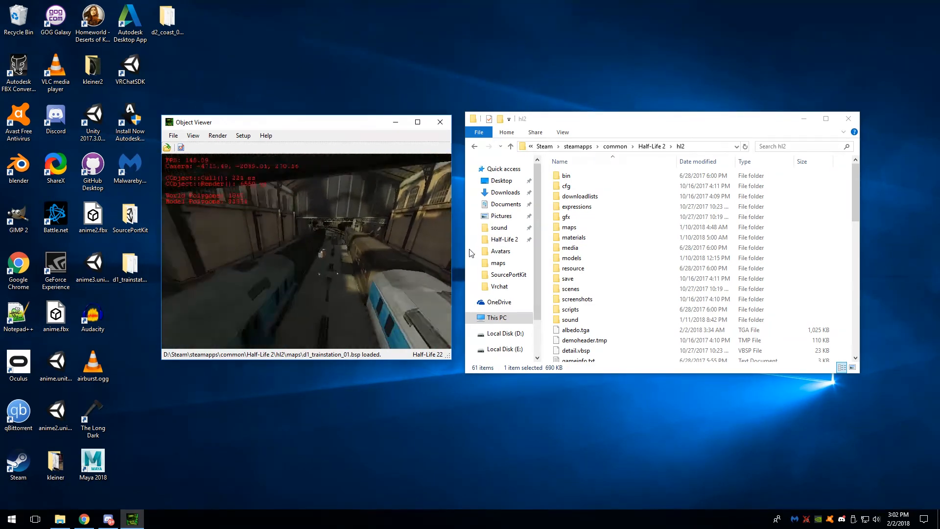
Review the Object Viewer's exporting options for materials, textures and submodels, and leave them unchanged.
{"action": "left_click", "coordinate": [240, 136]}
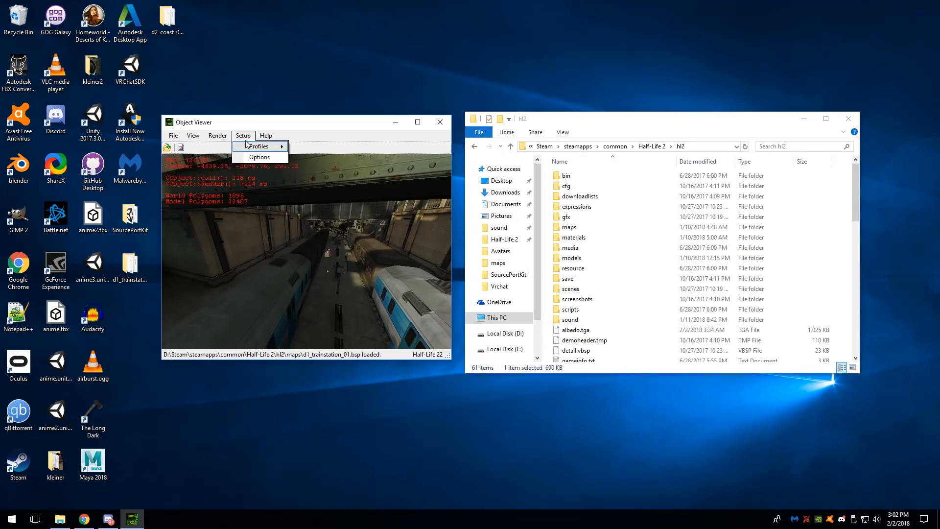
{"action": "mouse_move", "coordinate": [251, 148]}
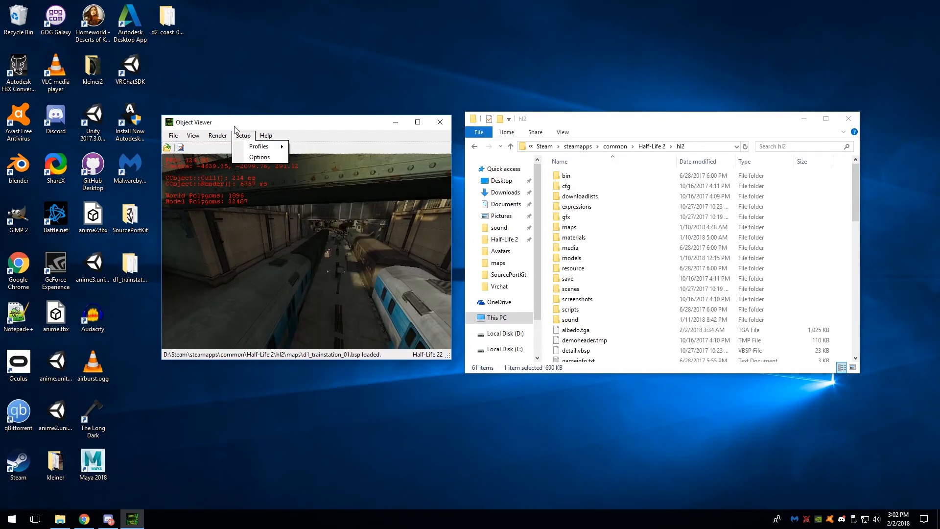
{"action": "left_click", "coordinate": [241, 162]}
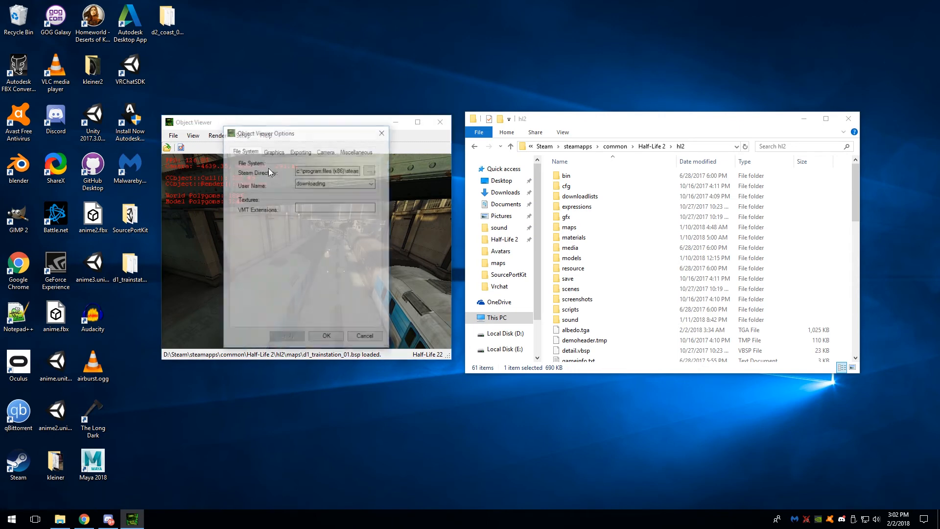
{"action": "left_click", "coordinate": [300, 151]}
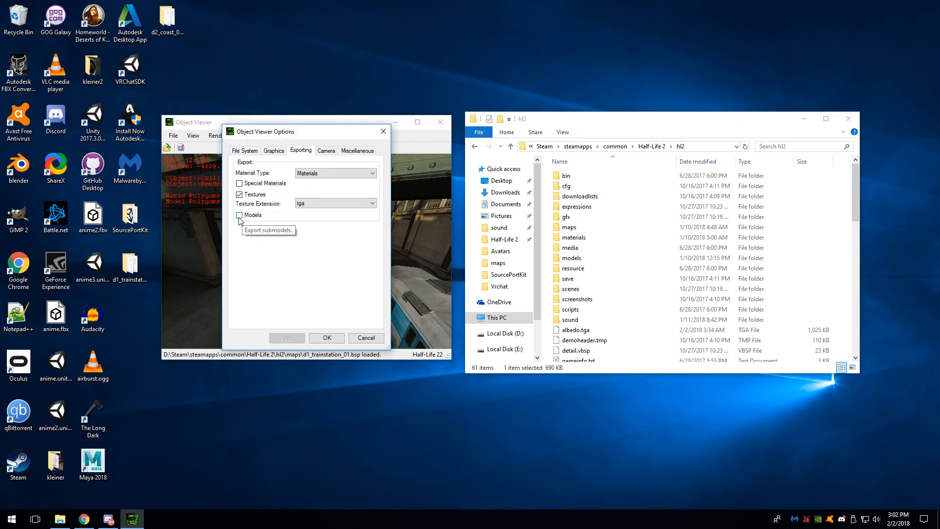
{"action": "left_click", "coordinate": [366, 338]}
Export the loaded map as an OBJ file named d1_trainstation_01_compiled into the d1_trainstation_01_d folder on the desktop.
{"action": "left_click", "coordinate": [173, 136]}
{"action": "left_click", "coordinate": [190, 170]}
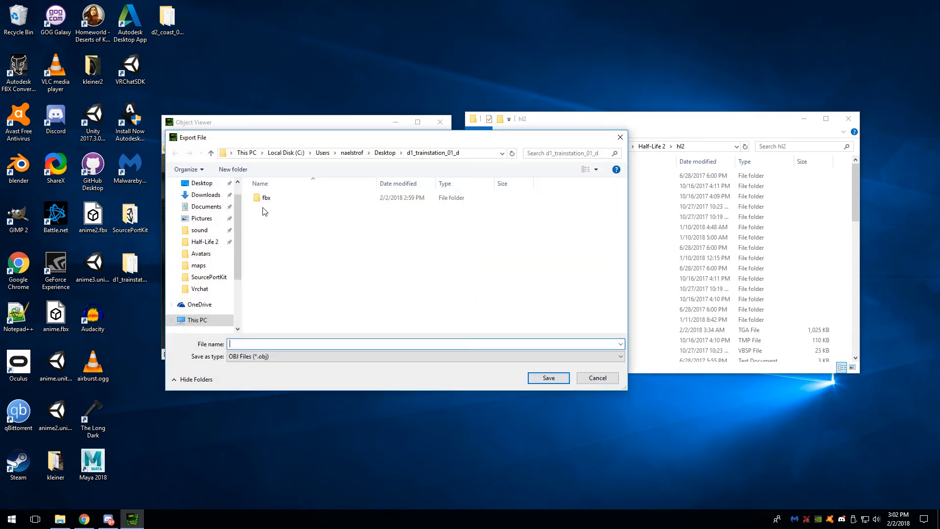
{"action": "type", "text": "d1"}
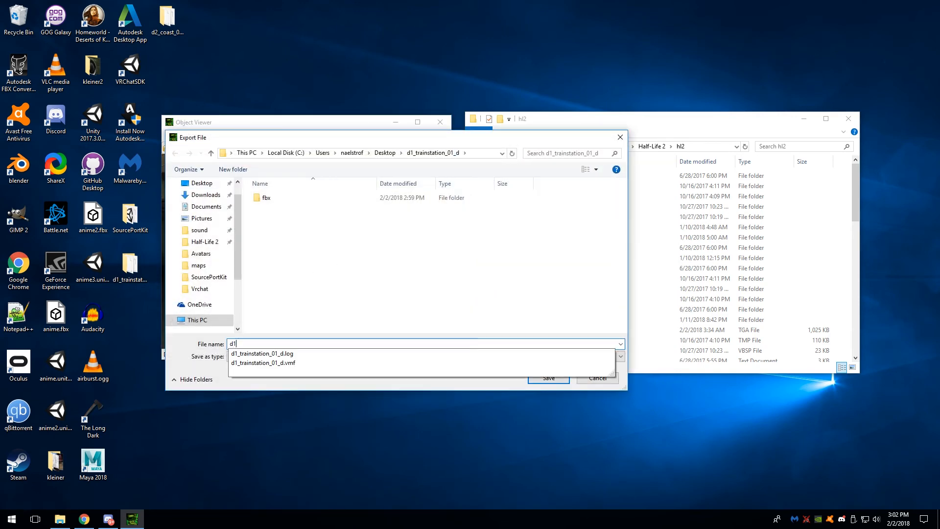
{"action": "type", "text": "_trainstation_01_compiled"}
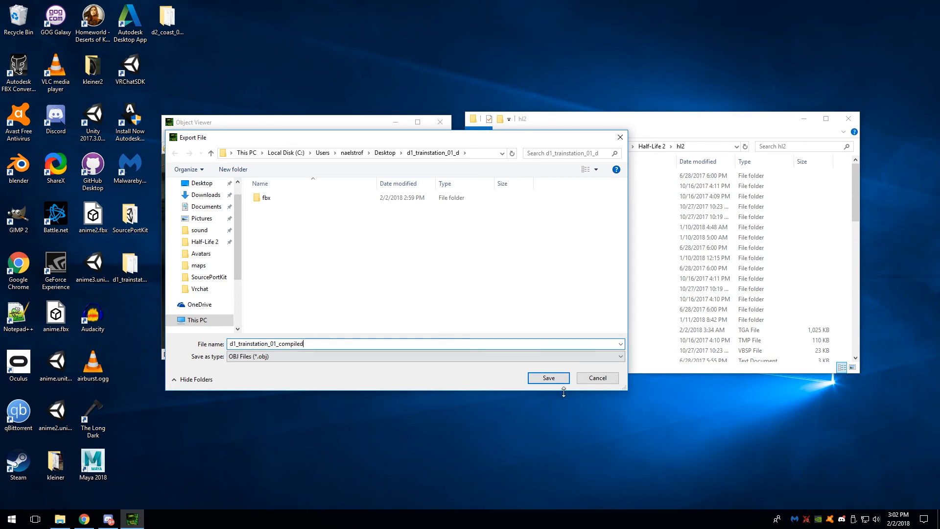
{"action": "left_click", "coordinate": [556, 378]}
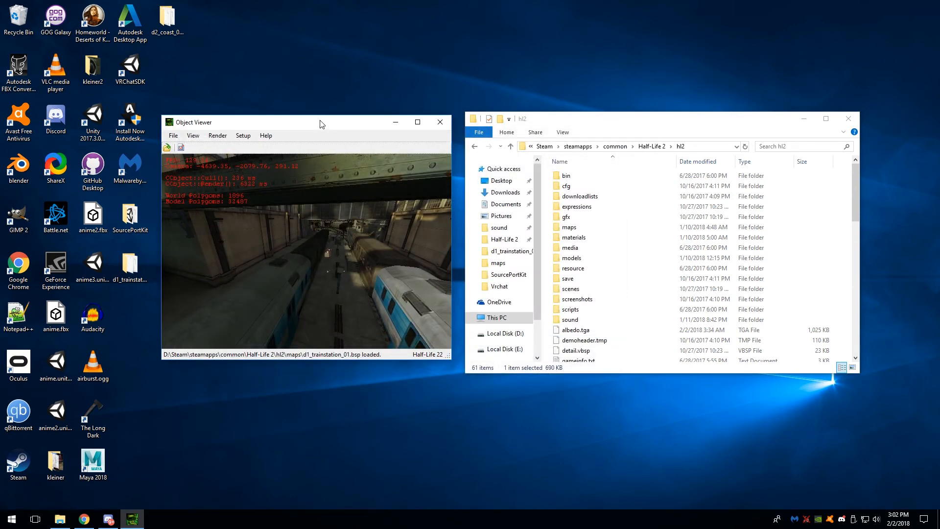
Close the hl2 folder and the Object Viewer, and open the d1_trainstation_01_d folder from the desktop.
{"action": "left_click", "coordinate": [848, 119]}
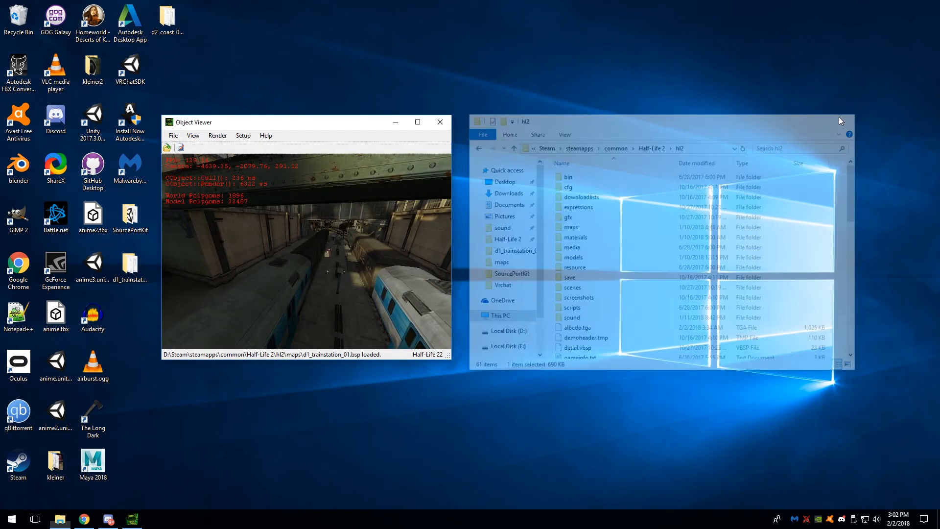
{"action": "left_click_drag", "start_coordinate": [277, 126], "coordinate": [319, 122]}
{"action": "left_click", "coordinate": [482, 118]}
{"action": "double_click", "coordinate": [130, 265]}
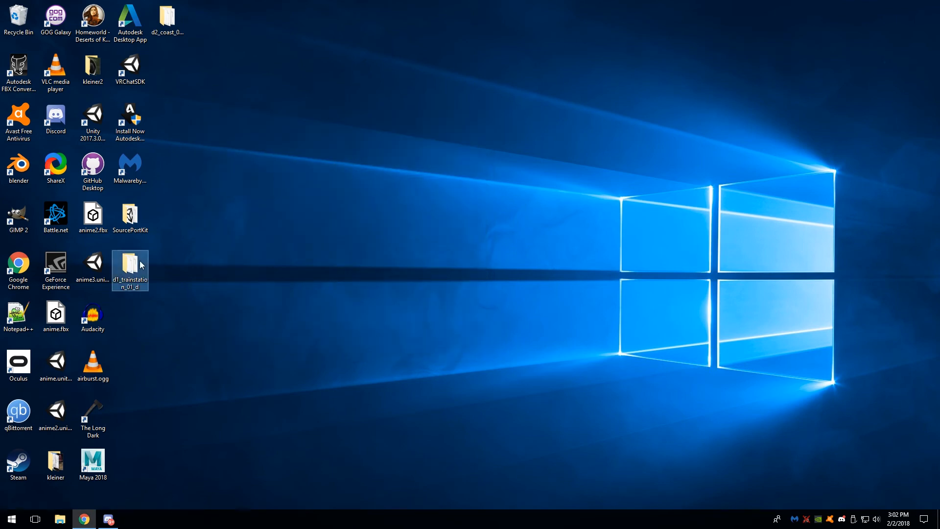
Delete all the exported d1_trainstation_01_compiled_material TGA textures, keeping the OBJ and MTL files.
{"action": "scroll", "coordinate": [598, 235], "scroll_direction": "up", "scroll_amount": 3}
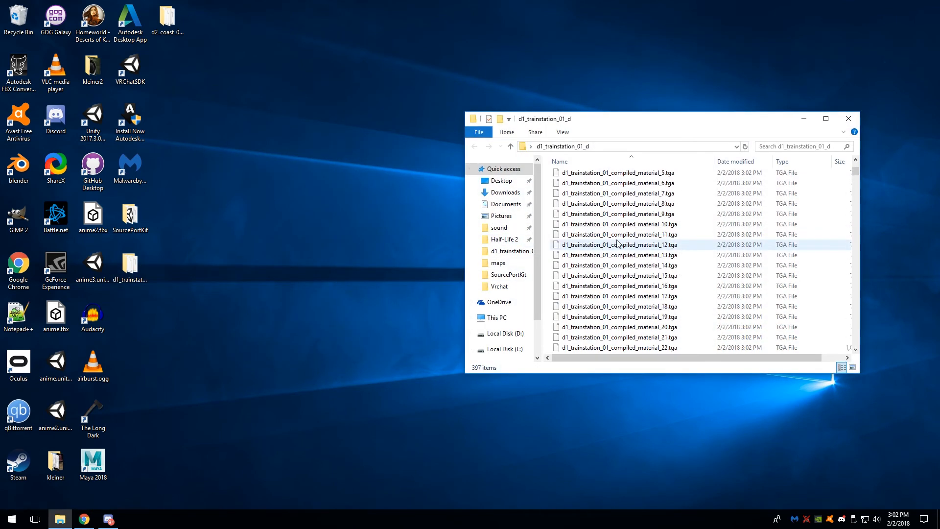
{"action": "left_click", "coordinate": [631, 207]}
{"action": "left_click_drag", "start_coordinate": [855, 168], "coordinate": [828, 168]}
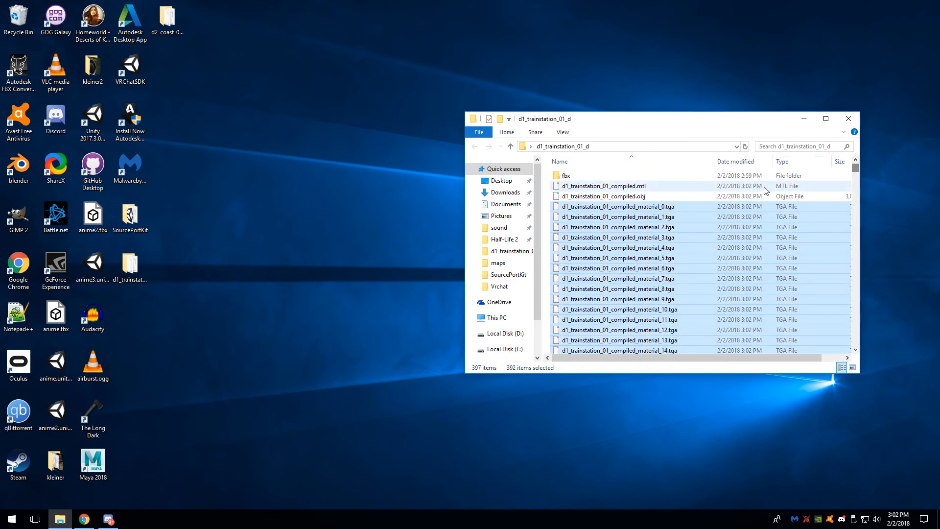
{"action": "key", "text": "Delete"}
{"action": "key", "text": "Return"}
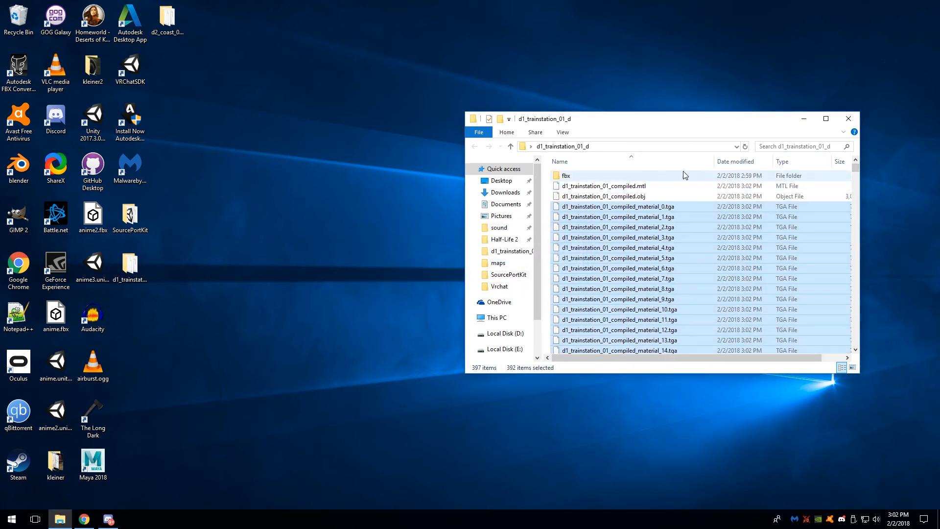
Move the d1_trainstation_01_d window aside, start Git Bash in that folder, and place its terminal clear of the file list.
{"action": "left_click", "coordinate": [640, 197]}
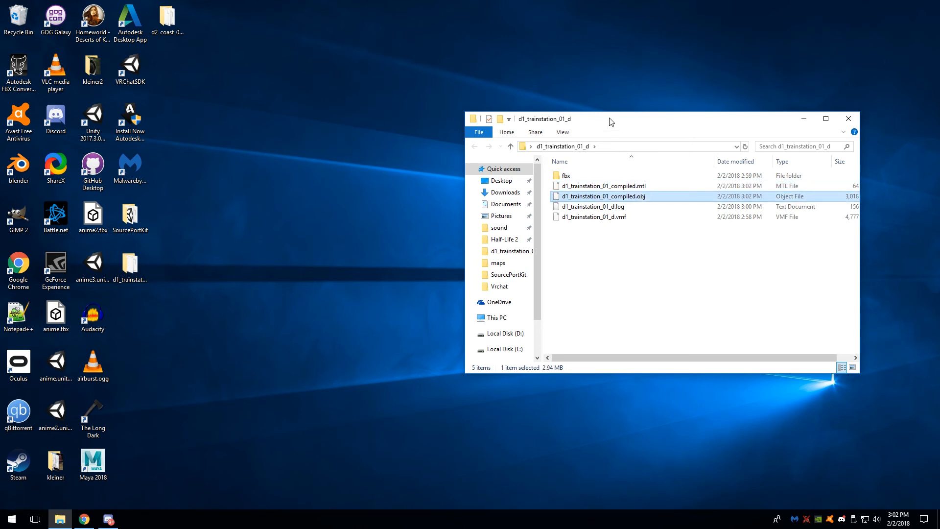
{"action": "left_click_drag", "start_coordinate": [611, 121], "coordinate": [420, 87]}
{"action": "right_click", "coordinate": [429, 254]}
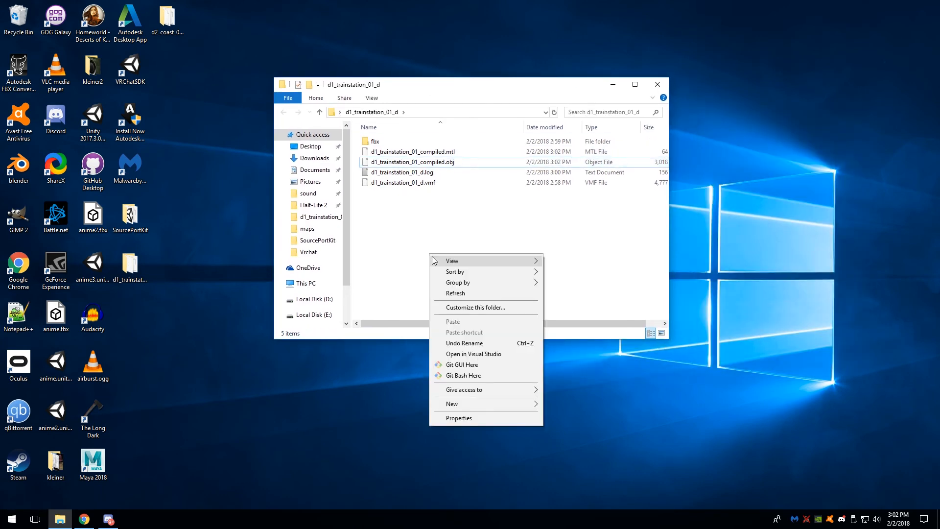
{"action": "left_click", "coordinate": [484, 377]}
{"action": "left_click_drag", "start_coordinate": [266, 20], "coordinate": [661, 207]}
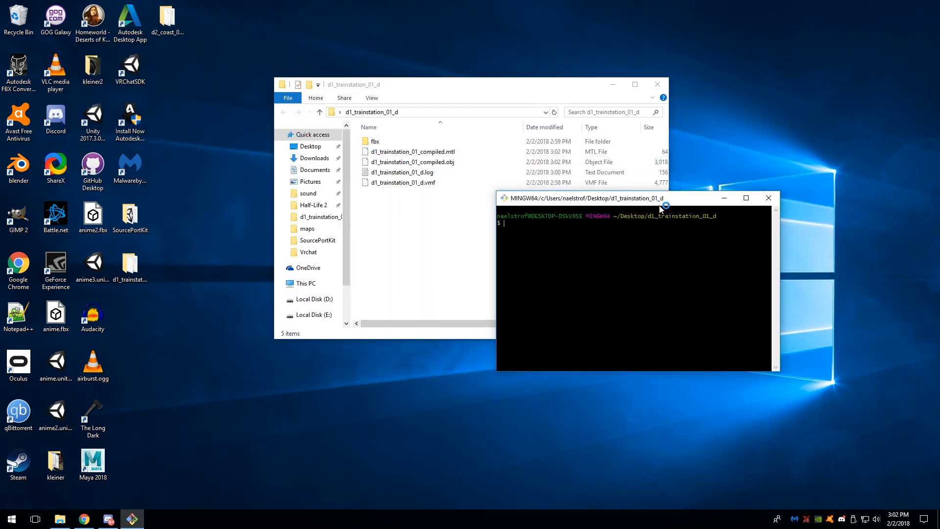
Glance at the SourcePortKit folder and close it, and open d1_trainstation_01_compiled.mtl in vim from the Git Bash terminal.
{"action": "double_click", "coordinate": [130, 214]}
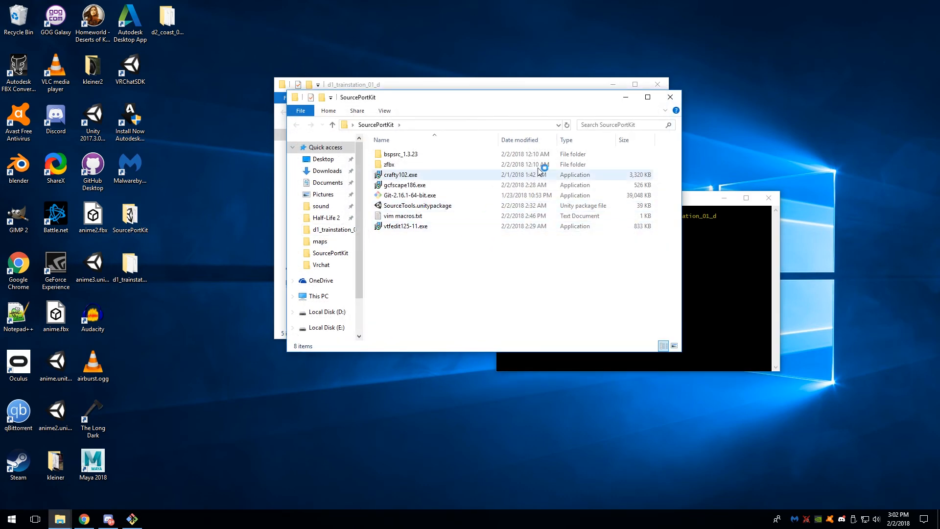
{"action": "left_click", "coordinate": [671, 97]}
{"action": "left_click_drag", "start_coordinate": [618, 200], "coordinate": [610, 192]}
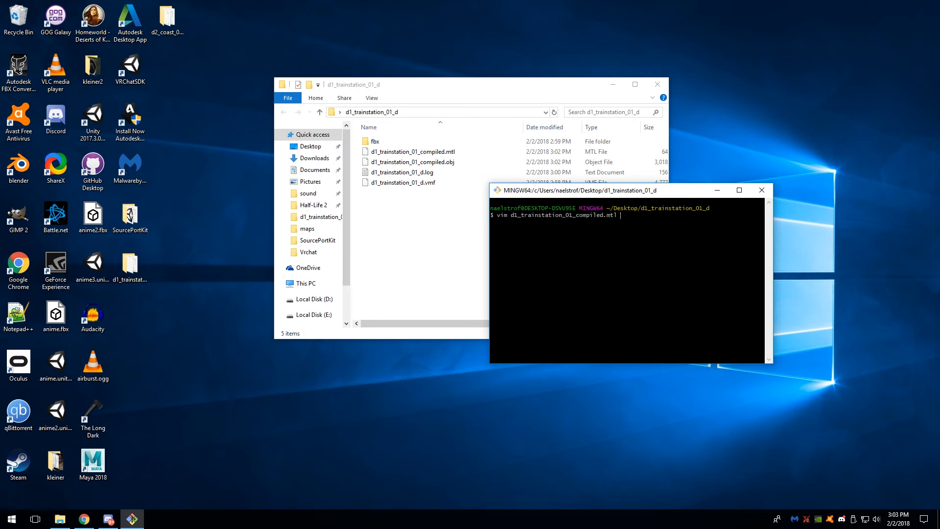
{"action": "left_click_drag", "start_coordinate": [563, 190], "coordinate": [503, 182]}
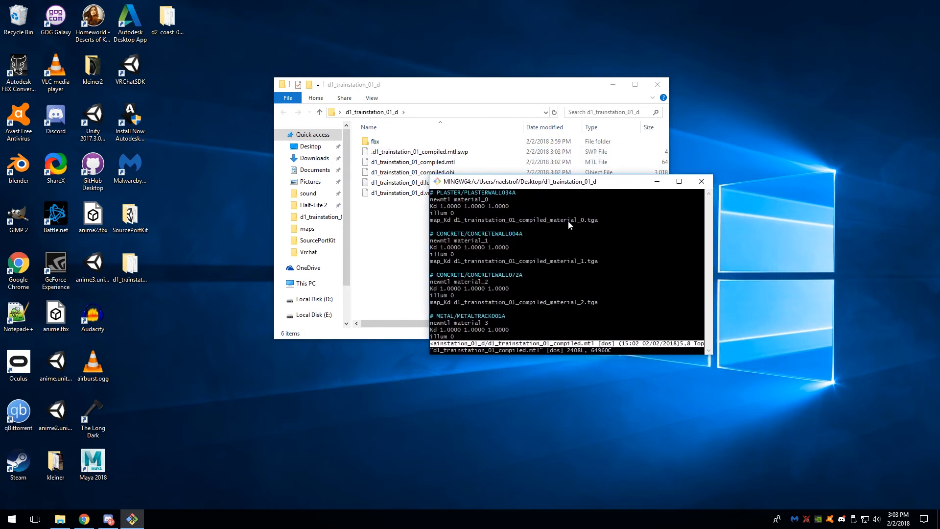
Examine the MTL file's map_Kd texture names against the original material paths in the comment lines above them.
{"action": "left_click_drag", "start_coordinate": [568, 221], "coordinate": [592, 223]}
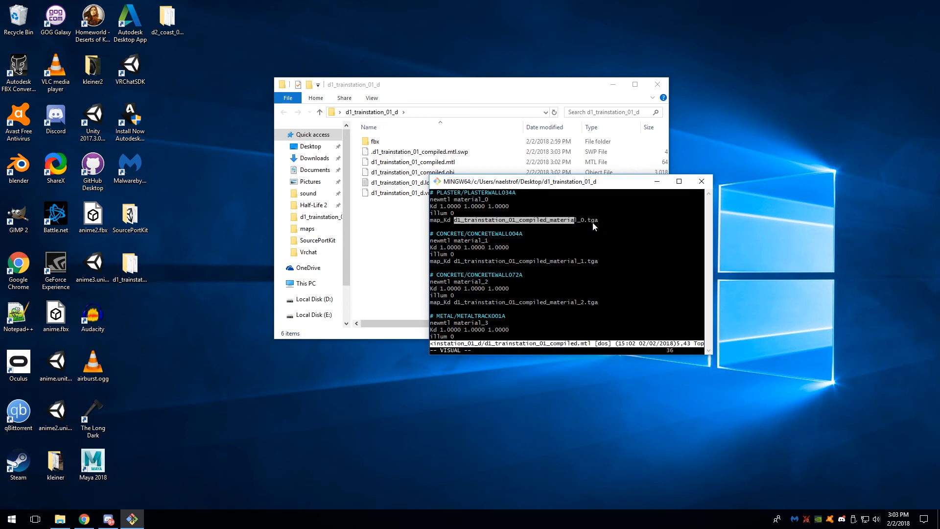
{"action": "left_click", "coordinate": [511, 193]}
{"action": "left_click_drag", "start_coordinate": [471, 181], "coordinate": [347, 178]}
{"action": "left_click", "coordinate": [316, 190]}
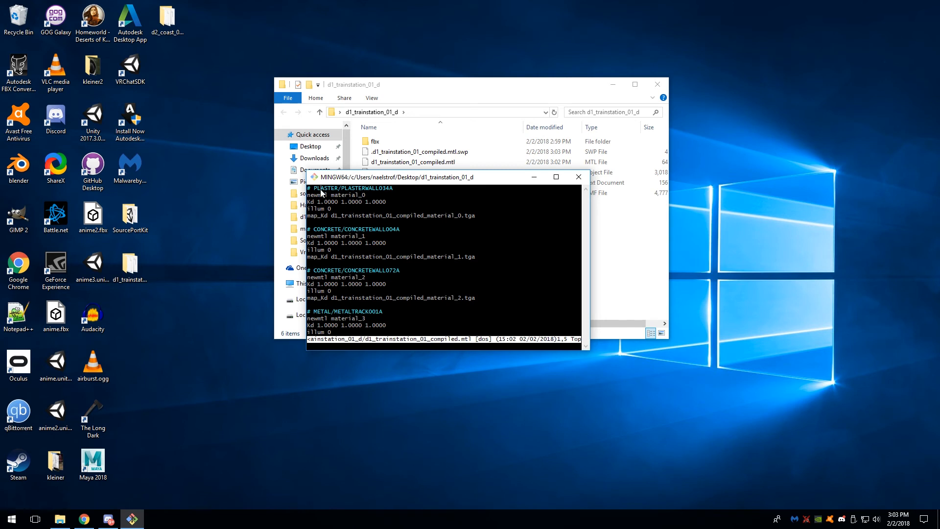
{"action": "left_click", "coordinate": [397, 203]}
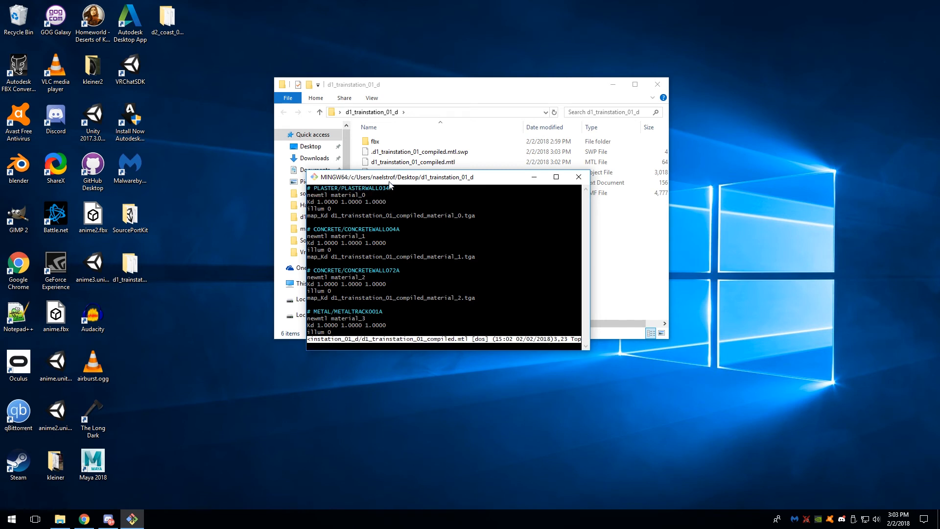
{"action": "left_click_drag", "start_coordinate": [390, 181], "coordinate": [392, 170]}
{"action": "scroll", "coordinate": [387, 190], "scroll_direction": "down", "scroll_amount": 20}
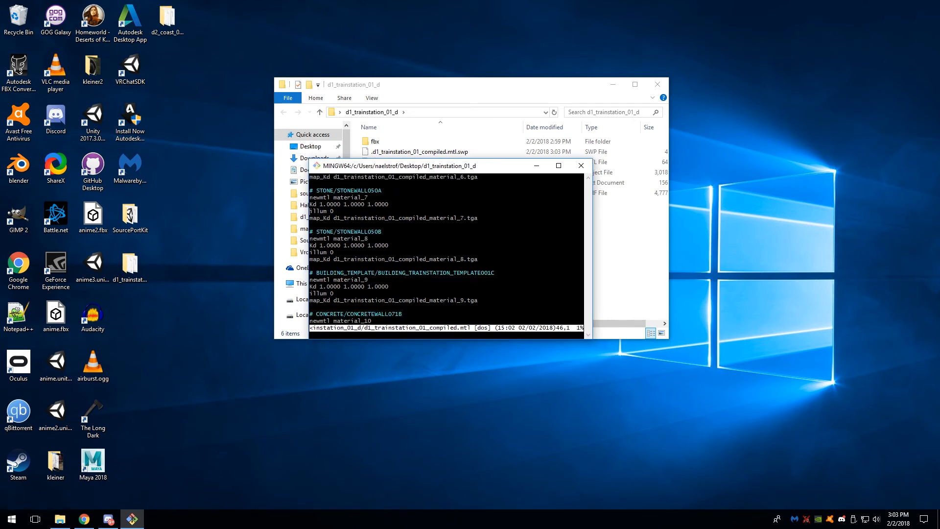
Examine the comment paths for material_32 in the MTL, including the maps/d1_trainstation_01 prefix and the coordinate suffix.
{"action": "scroll", "coordinate": [387, 190], "scroll_direction": "down", "scroll_amount": 20}
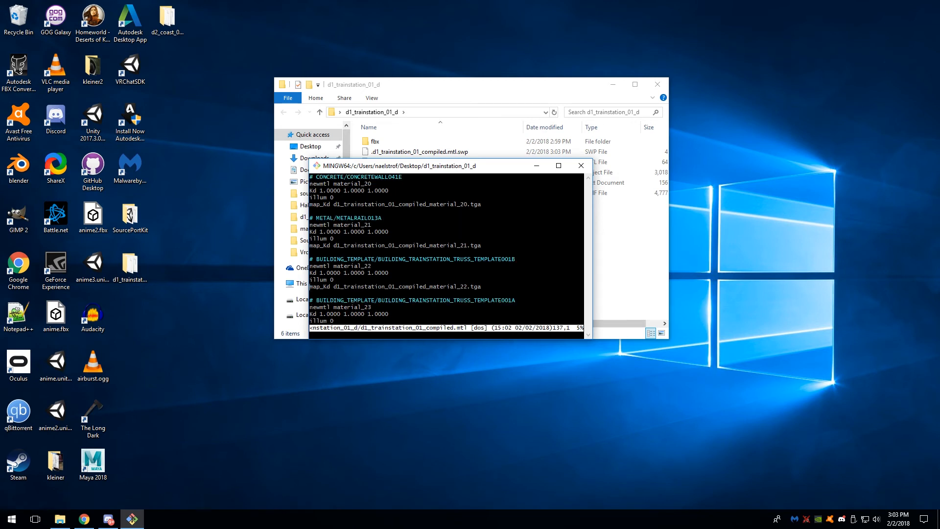
{"action": "scroll", "coordinate": [425, 248], "scroll_direction": "up", "scroll_amount": 3}
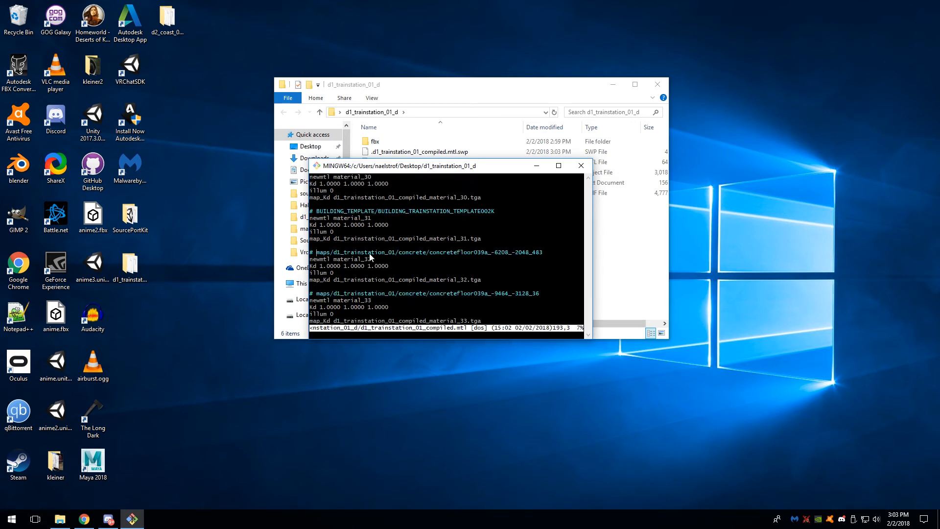
{"action": "left_click_drag", "start_coordinate": [409, 256], "coordinate": [405, 256]}
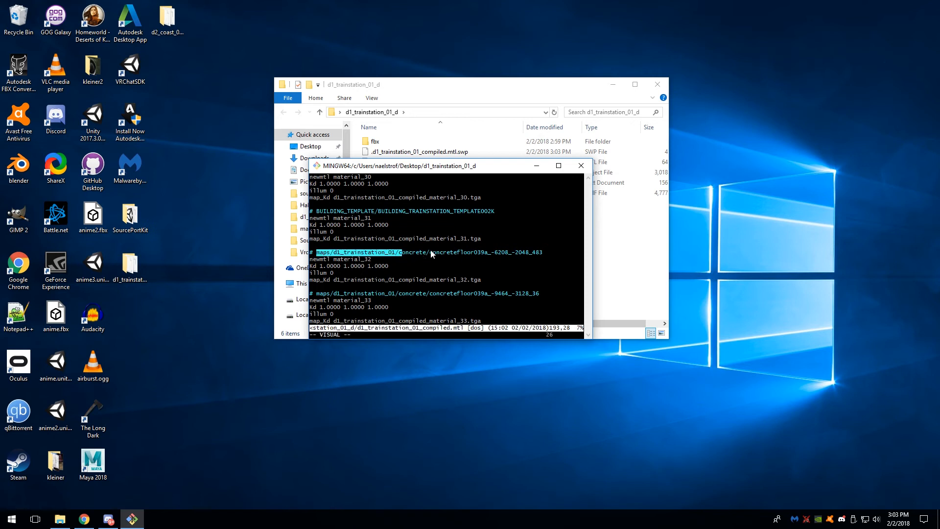
{"action": "left_click", "coordinate": [490, 254]}
{"action": "right_click", "coordinate": [542, 252]}
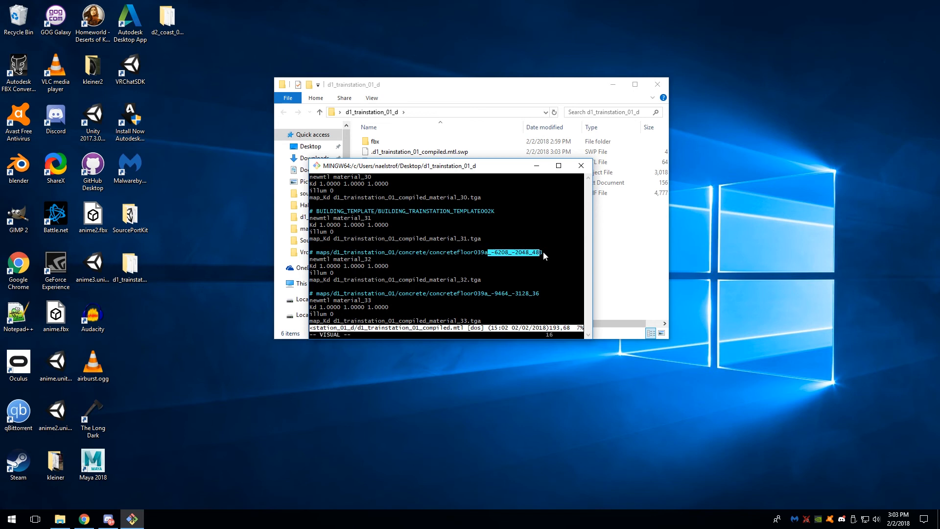
{"action": "key", "text": "Escape"}
{"action": "left_click", "coordinate": [397, 266]}
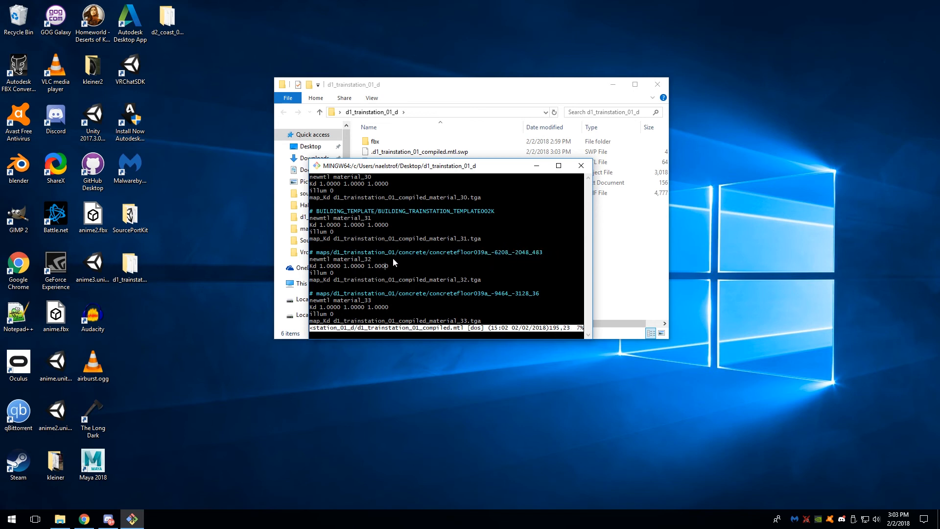
Move the terminal and folder windows apart and open vim macros.txt from the SourcePortKit folder.
{"action": "left_click_drag", "start_coordinate": [476, 168], "coordinate": [418, 177]}
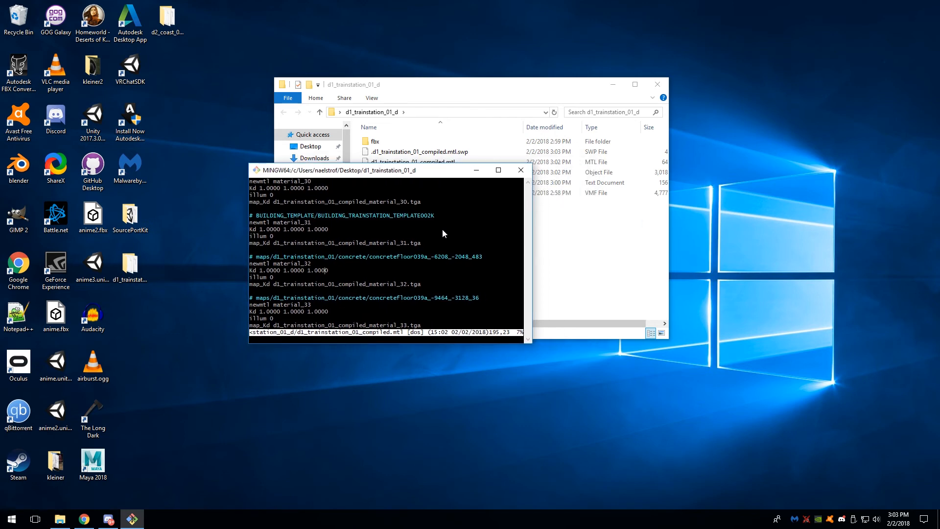
{"action": "scroll", "coordinate": [424, 266], "scroll_direction": "down", "scroll_amount": 5}
{"action": "left_click", "coordinate": [544, 215]}
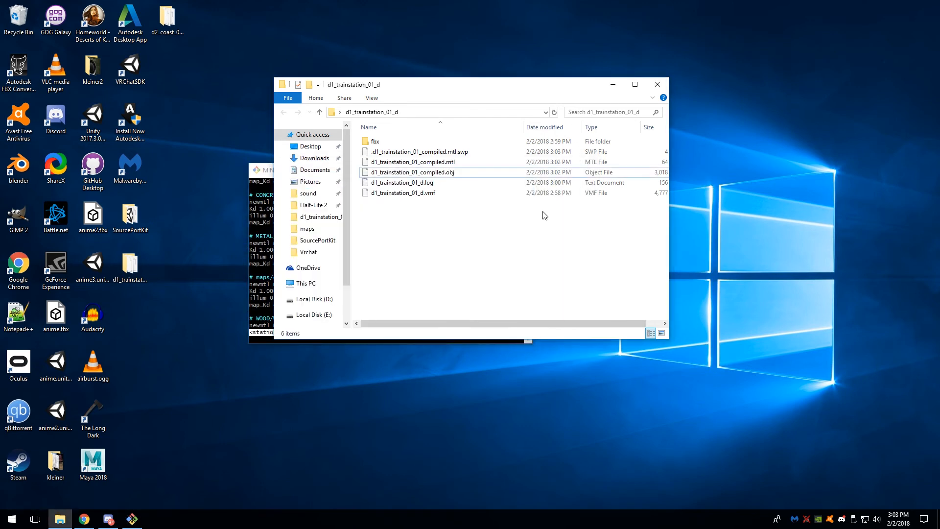
{"action": "left_click_drag", "start_coordinate": [424, 83], "coordinate": [584, 89]}
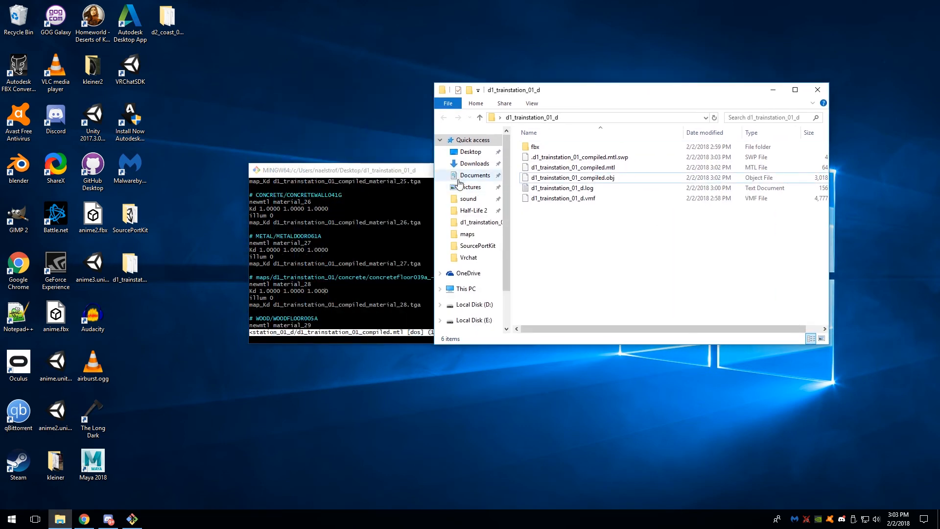
{"action": "left_click", "coordinate": [478, 246]}
{"action": "double_click", "coordinate": [547, 215]}
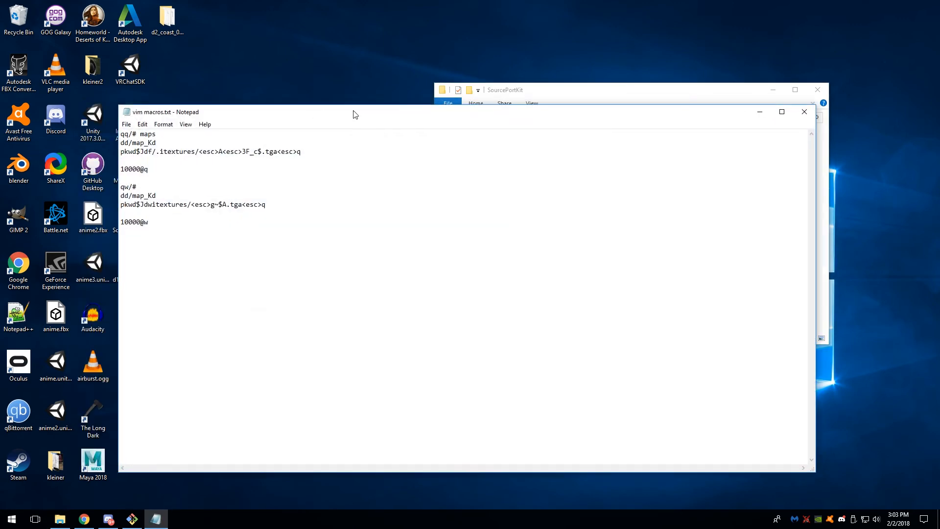
Arrange the vim macros.txt window beside the Git Bash terminal so both texts can be read.
{"action": "left_click_drag", "start_coordinate": [352, 113], "coordinate": [709, 123]}
{"action": "left_click_drag", "start_coordinate": [421, 173], "coordinate": [315, 149]}
{"action": "left_click_drag", "start_coordinate": [584, 123], "coordinate": [481, 137]}
{"action": "left_click_drag", "start_coordinate": [373, 159], "coordinate": [543, 235]}
{"action": "left_click", "coordinate": [433, 185]}
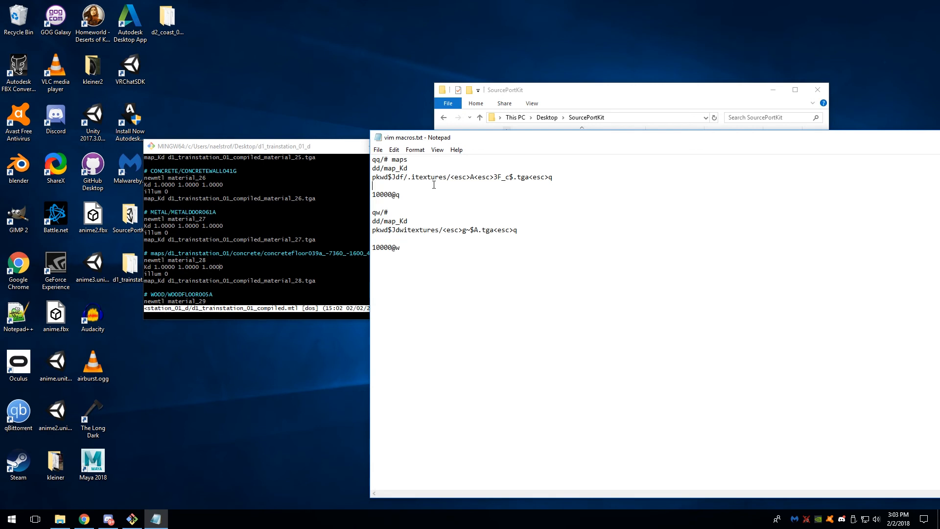
Examine the q macro in vim macros.txt, including its maps search and its <esc> notation.
{"action": "left_click_drag", "start_coordinate": [409, 160], "coordinate": [372, 160]}
{"action": "left_click", "coordinate": [412, 161]}
{"action": "left_click_drag", "start_coordinate": [474, 179], "coordinate": [491, 180]}
{"action": "left_click_drag", "start_coordinate": [466, 141], "coordinate": [495, 128]}
Record the q and w macros from vim macros.txt in vim and run each 10000 times to rewrite the map_Kd paths.
{"action": "left_click", "coordinate": [366, 185]}
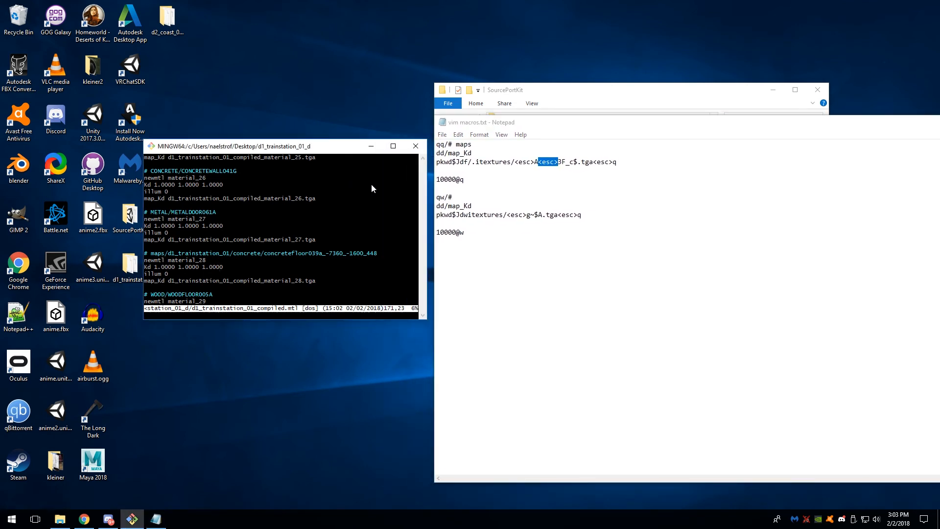
{"action": "key", "text": "grave"}
{"action": "key", "text": "grave"}
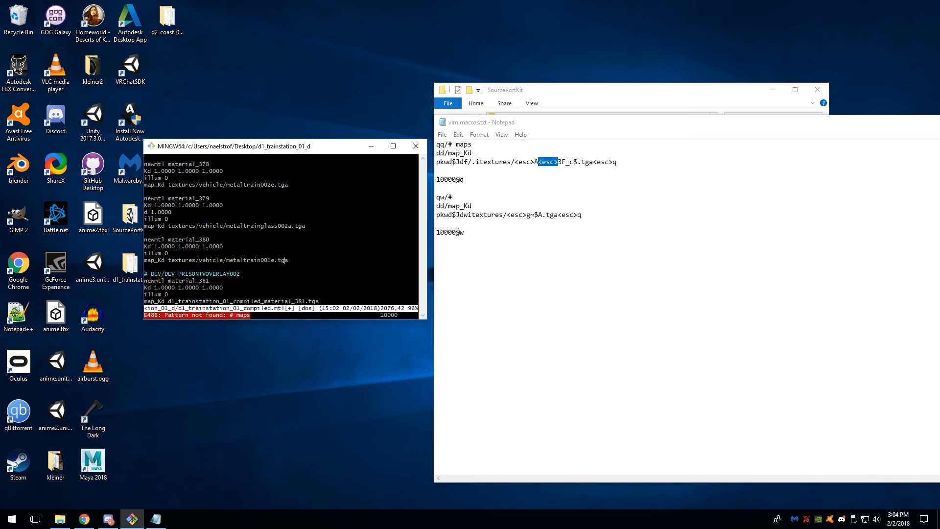
{"action": "type", "text": "@w"}
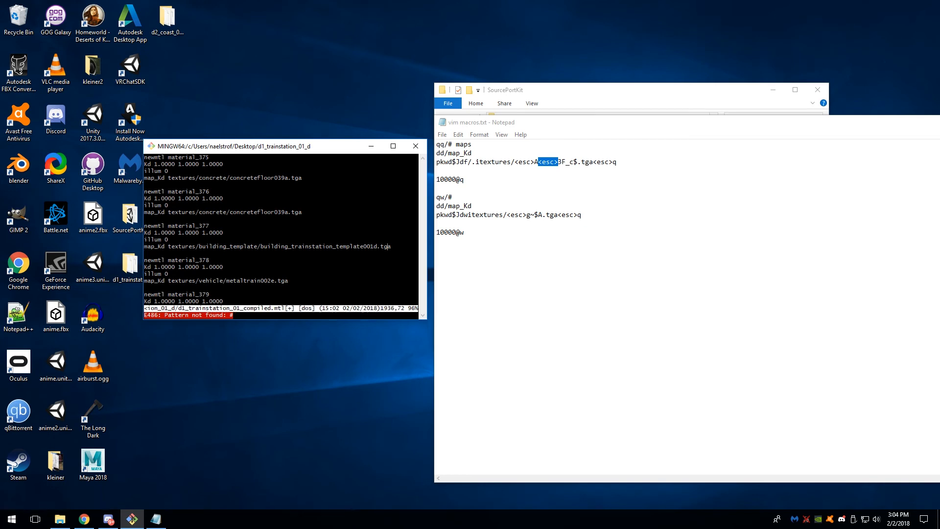
{"action": "scroll", "coordinate": [282, 230], "scroll_direction": "up", "scroll_amount": 15}
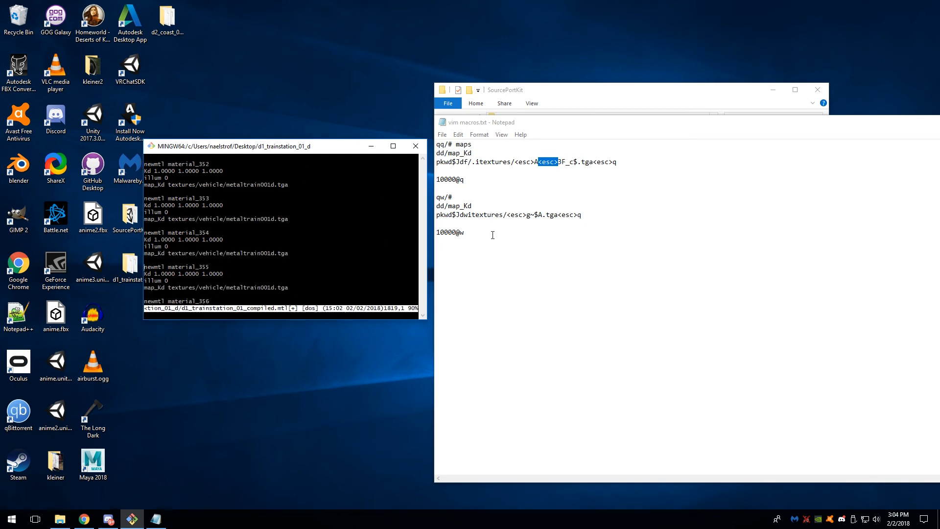
Review the macro text in vim macros.txt again, from the dd/map_Kd line to the itextures insertion.
{"action": "left_click_drag", "start_coordinate": [492, 235], "coordinate": [433, 135]}
{"action": "left_click_drag", "start_coordinate": [504, 126], "coordinate": [412, 122]}
{"action": "left_click", "coordinate": [423, 175]}
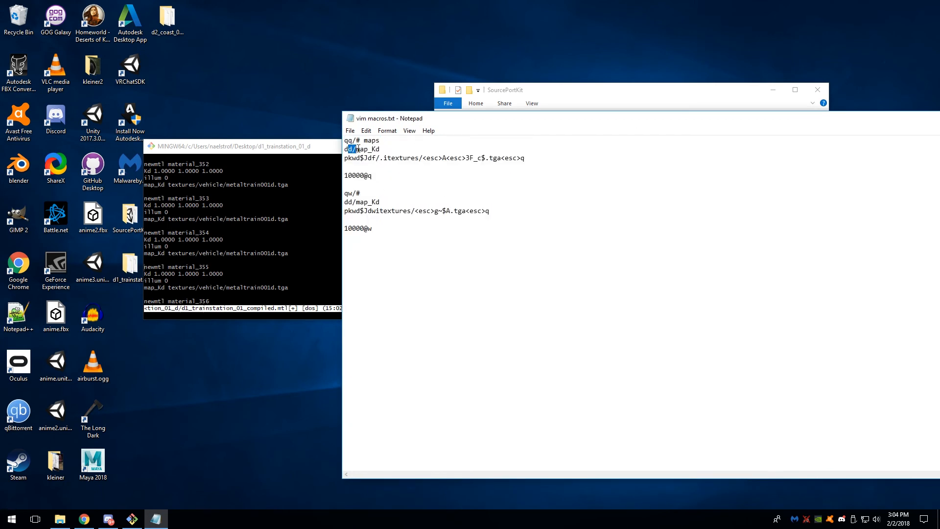
{"action": "left_click_drag", "start_coordinate": [358, 148], "coordinate": [373, 157]}
{"action": "left_click", "coordinate": [392, 159]}
{"action": "mouse_move", "coordinate": [384, 118]}
{"action": "left_mouse_down"}
{"action": "mouse_move", "coordinate": [247, 119]}
{"action": "mouse_move", "coordinate": [381, 119]}
{"action": "left_mouse_up"}
{"action": "left_click", "coordinate": [319, 131]}
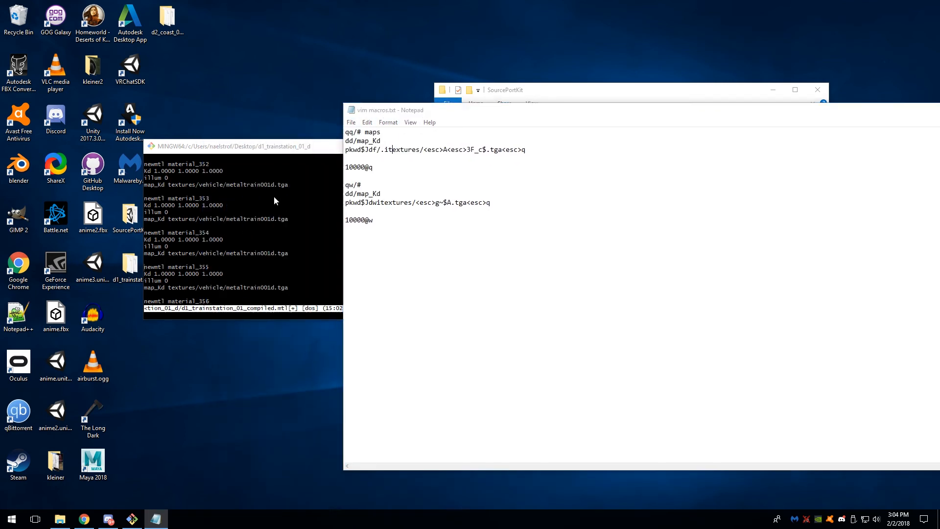
Check the rewritten map_Kd texture paths further up the MTL file, and save it and quit vim.
{"action": "left_click", "coordinate": [274, 196]}
{"action": "key", "text": "ctrl+u"}
{"action": "key", "text": "ctrl+u"}
{"action": "key", "text": "ctrl+u"}
{"action": "key", "text": "ctrl+u"}
{"action": "key", "text": "ctrl+u"}
{"action": "key", "text": "ctrl+u"}
{"action": "key", "text": "ctrl+u"}
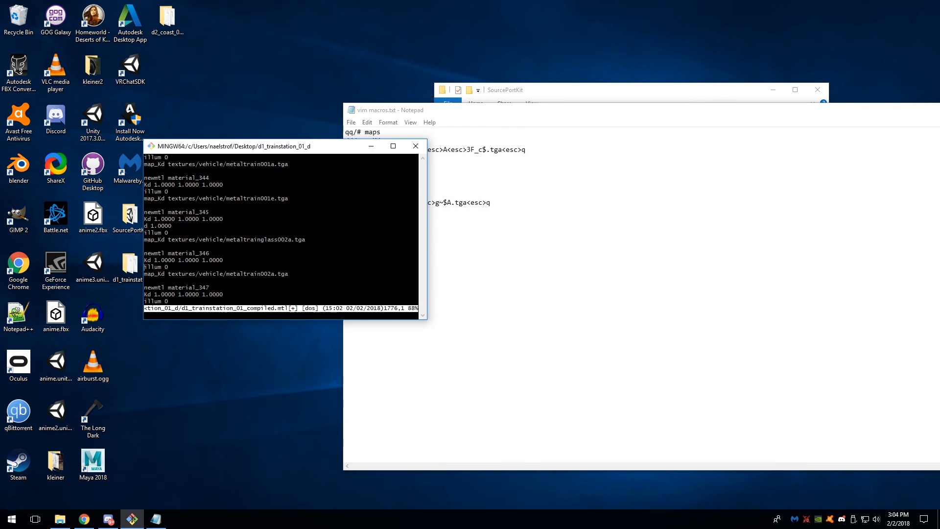
{"action": "key", "text": "Return"}
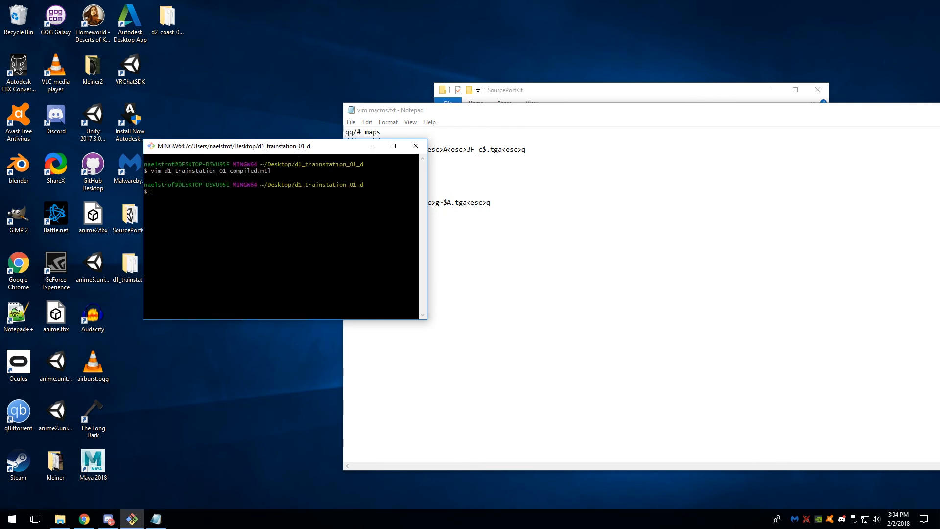
Close the terminal, vim macros.txt and the SourcePortKit folder, and open the d1_trainstation_01_d folder from the desktop.
{"action": "left_click_drag", "start_coordinate": [304, 146], "coordinate": [258, 143]}
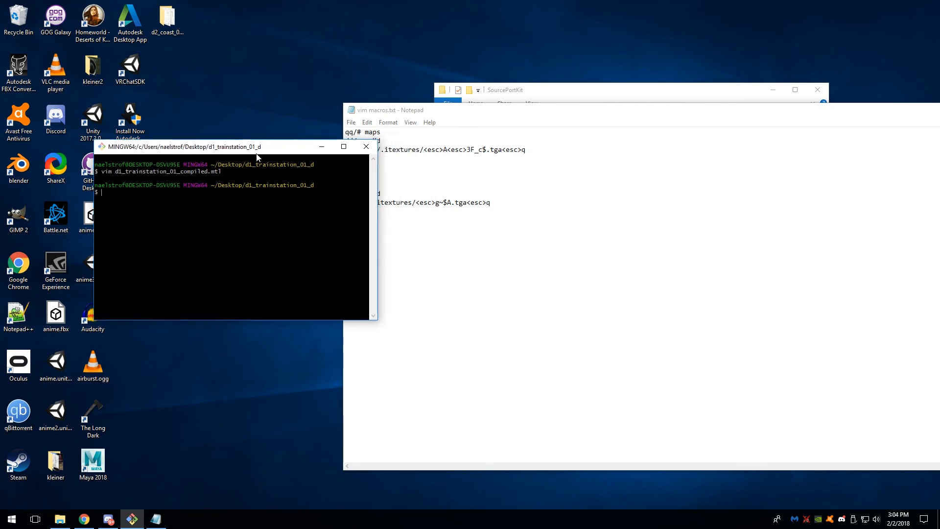
{"action": "left_click", "coordinate": [369, 143]}
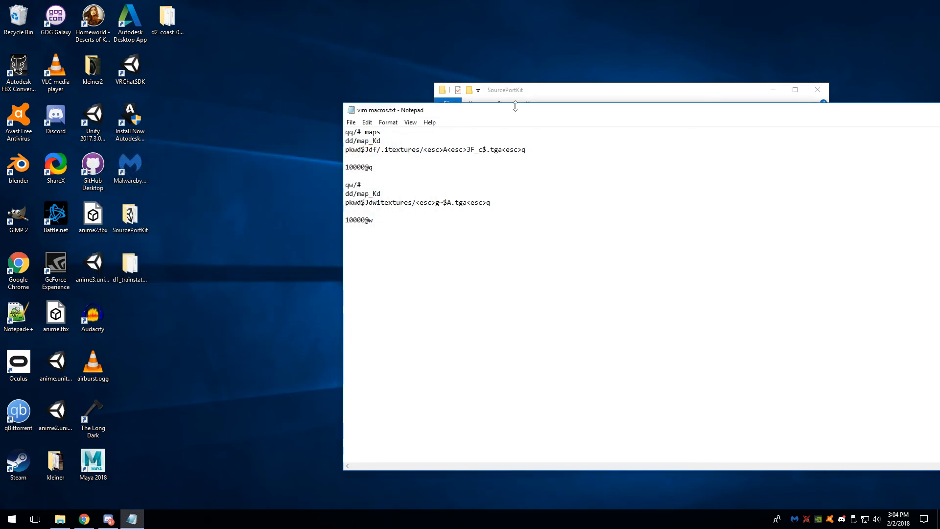
{"action": "left_click_drag", "start_coordinate": [446, 115], "coordinate": [2, 108]}
{"action": "left_click", "coordinate": [603, 103]}
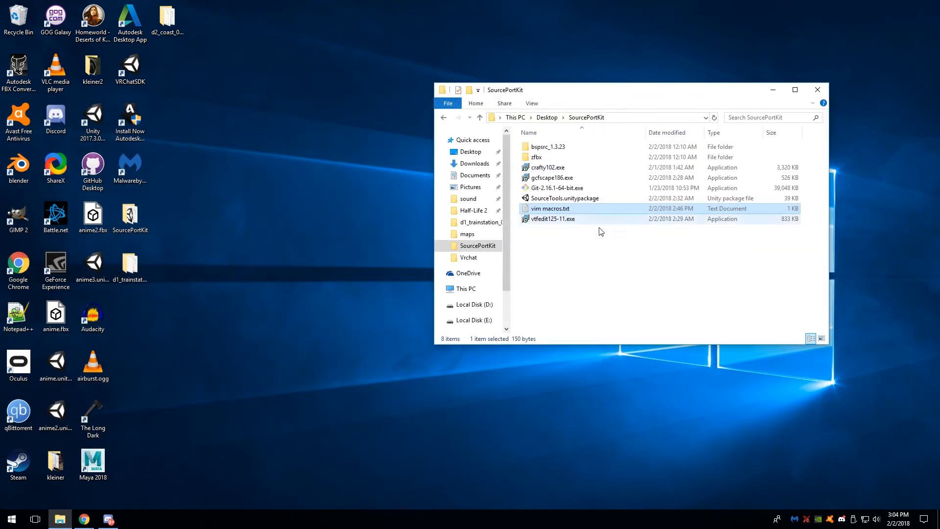
{"action": "left_click", "coordinate": [817, 93]}
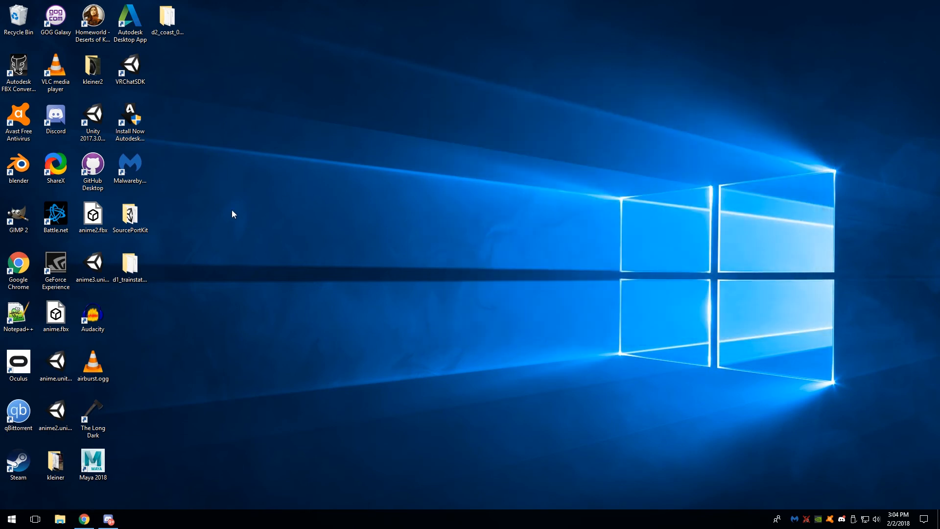
{"action": "double_click", "coordinate": [129, 261]}
{"action": "left_click_drag", "start_coordinate": [572, 96], "coordinate": [464, 96]}
{"action": "key", "text": "super"}
{"action": "type", "text": "fbx"}
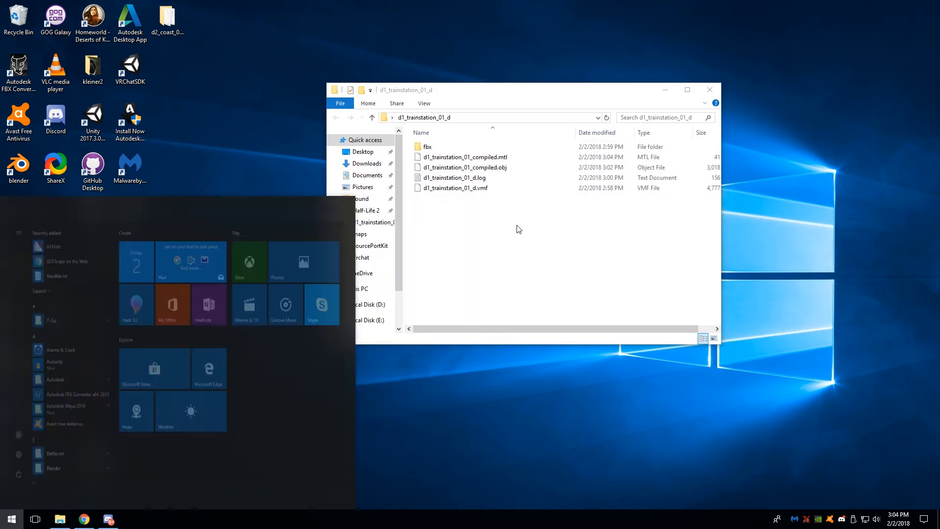
{"action": "key", "text": "Escape"}
Move d1_trainstation_01_compiled.obj and d1_trainstation_01_compiled.mtl into the fbx\maps folder.
{"action": "left_click", "coordinate": [470, 167]}
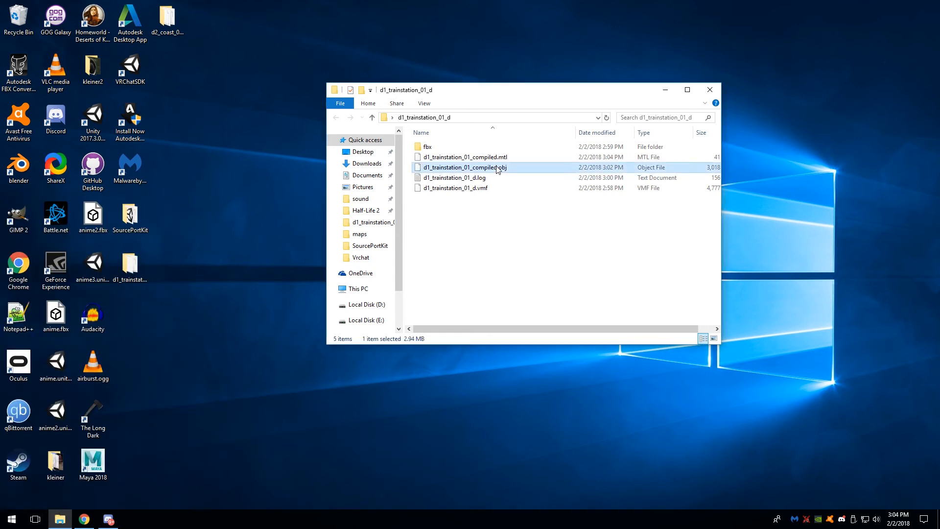
{"action": "left_click", "coordinate": [470, 156], "text": "ctrl"}
{"action": "right_click", "coordinate": [485, 165]}
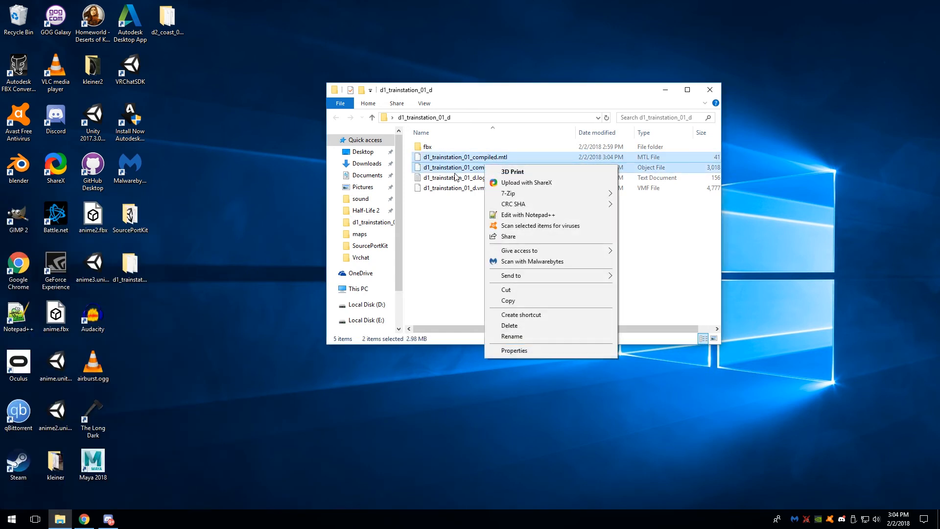
{"action": "left_click", "coordinate": [505, 290]}
{"action": "left_click", "coordinate": [430, 148]}
{"action": "double_click", "coordinate": [430, 148]}
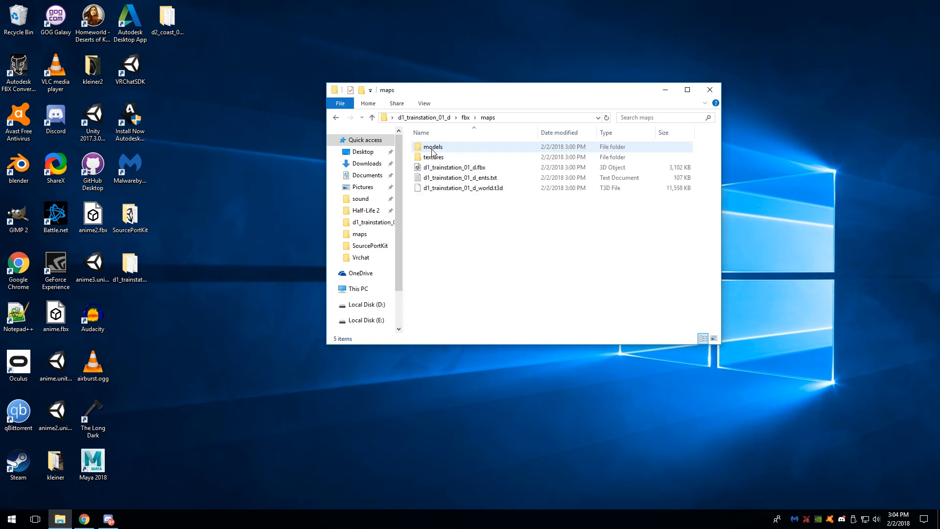
{"action": "right_click", "coordinate": [452, 224]}
{"action": "left_click", "coordinate": [477, 292]}
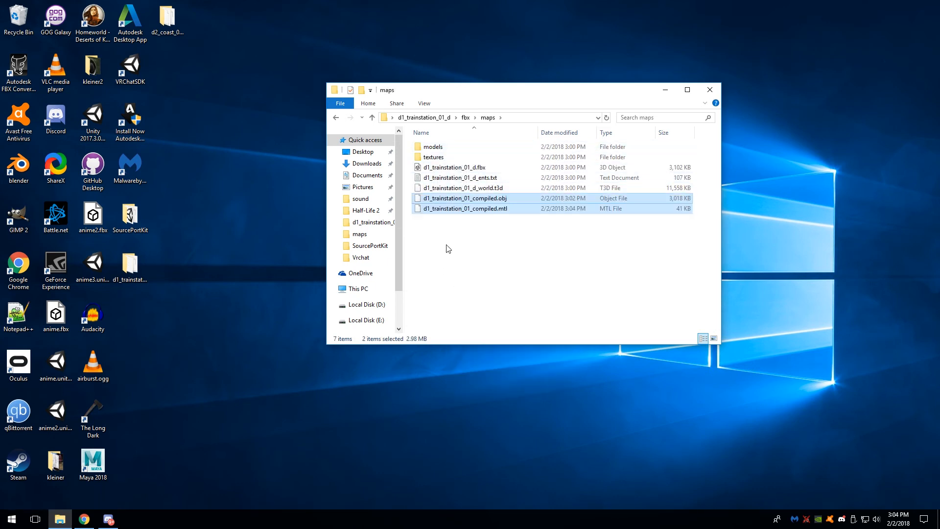
Look through the textures subfolder next to the moved files and return to the maps folder.
{"action": "left_click", "coordinate": [431, 158]}
{"action": "double_click", "coordinate": [431, 158]}
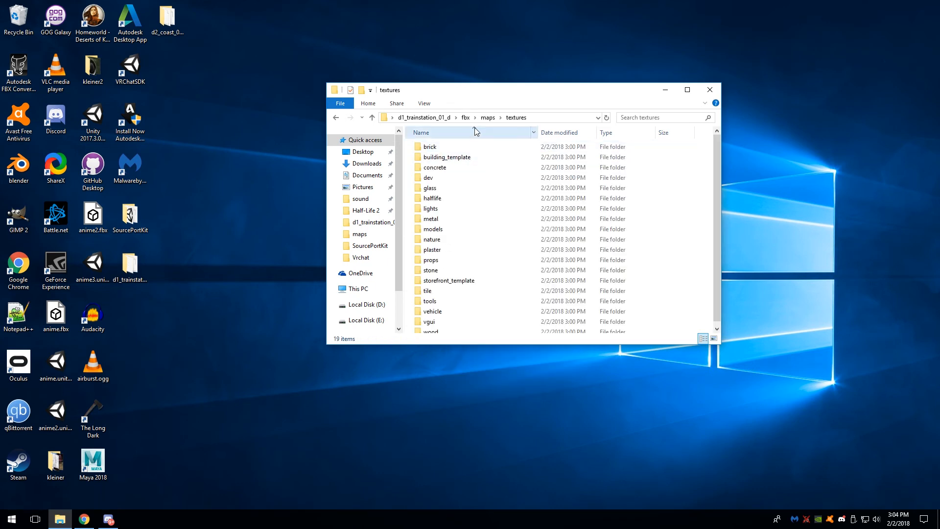
{"action": "key", "text": "alt+Left"}
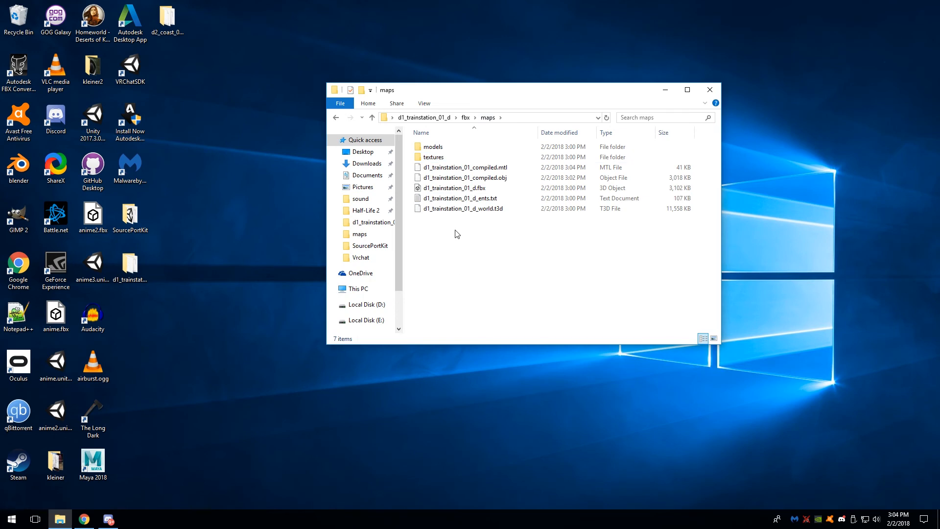
Launch Blender and dismiss its splash screen.
{"action": "key", "text": "super"}
{"action": "type", "text": "blender"}
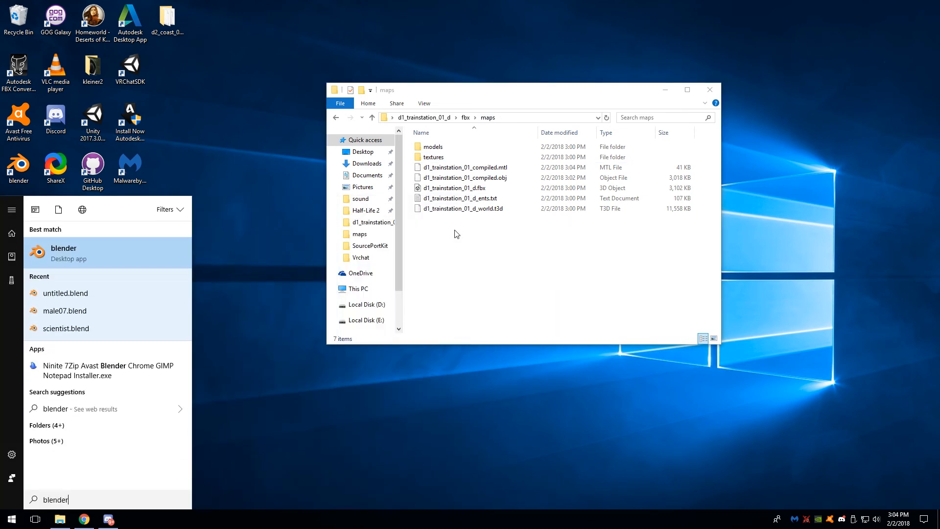
{"action": "left_click", "coordinate": [137, 265]}
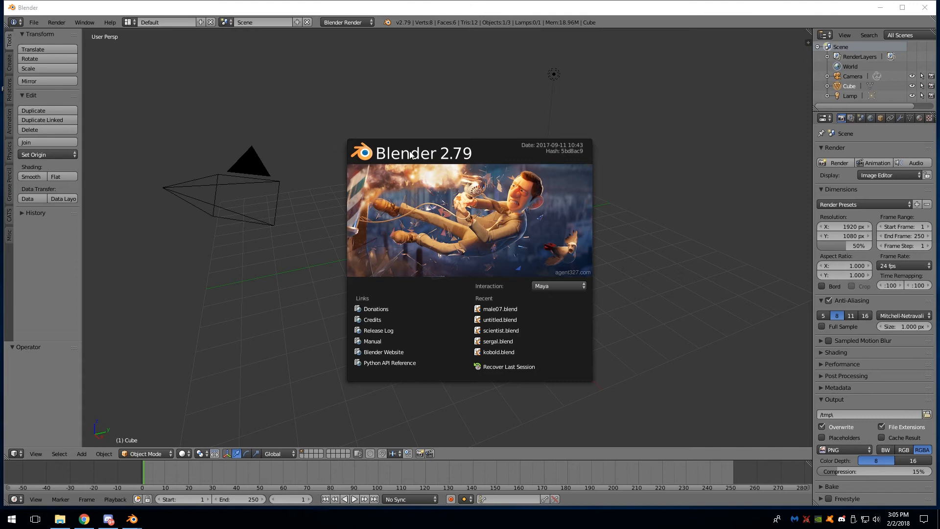
{"action": "left_click", "coordinate": [182, 69]}
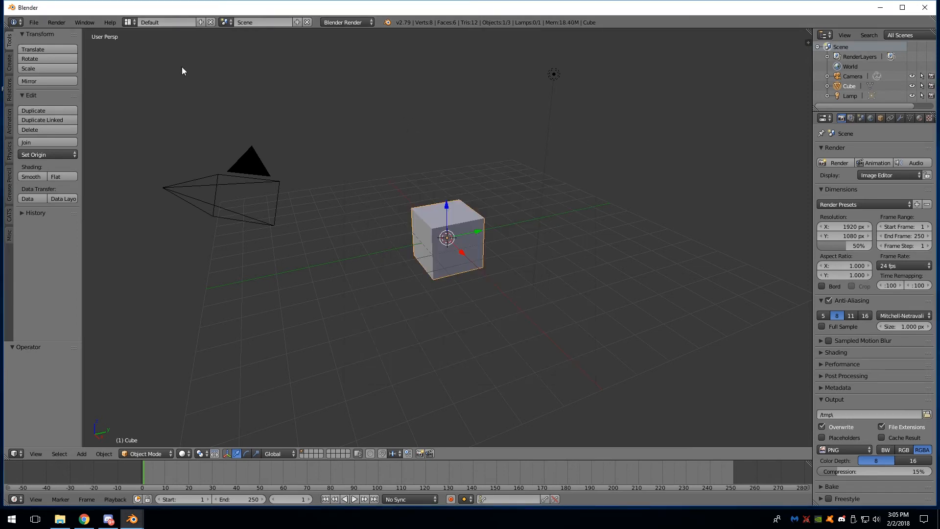
Delete the default cube, camera and lamp from the Blender scene.
{"action": "left_click_drag", "start_coordinate": [183, 69], "coordinate": [636, 325]}
{"action": "key", "text": "x"}
{"action": "left_click", "coordinate": [636, 325]}
Import d1_trainstation_01_compiled.obj as a Wavefront OBJ from the Desktop's d1_trainstation_01_d\fbx\maps folder.
{"action": "left_click", "coordinate": [34, 22]}
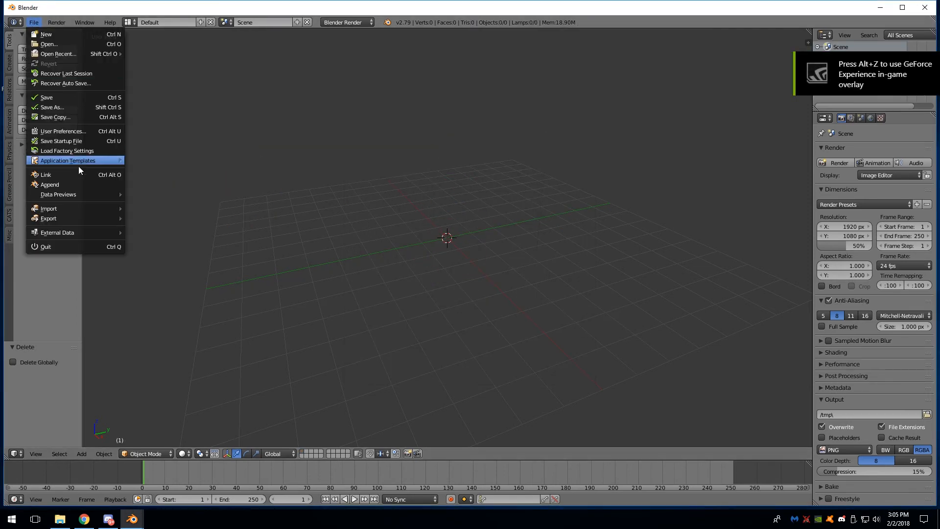
{"action": "mouse_move", "coordinate": [69, 208]}
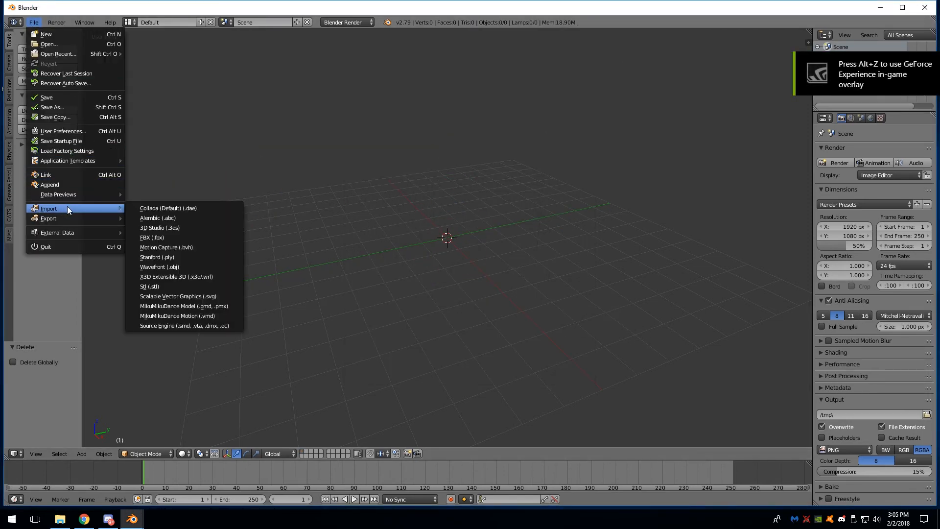
{"action": "left_click", "coordinate": [171, 266]}
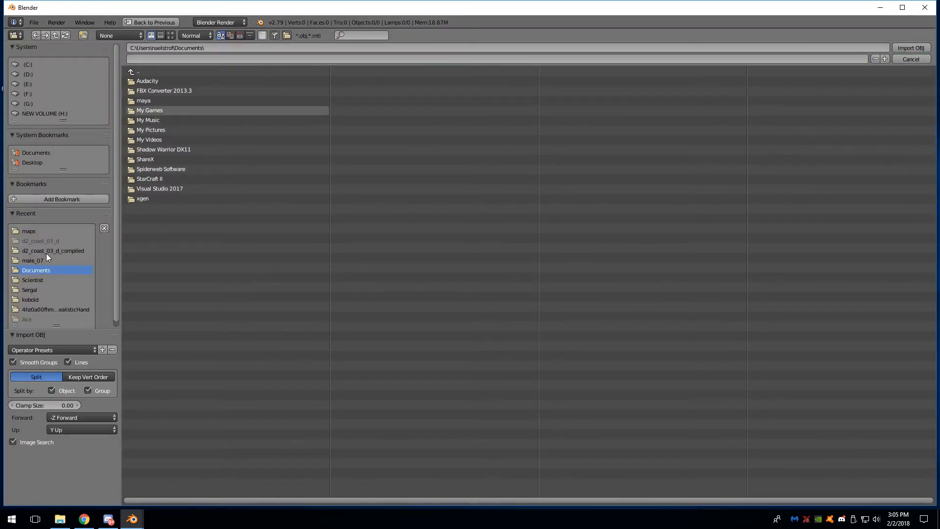
{"action": "left_click", "coordinate": [37, 164]}
{"action": "double_click", "coordinate": [175, 84]}
{"action": "double_click", "coordinate": [175, 84]}
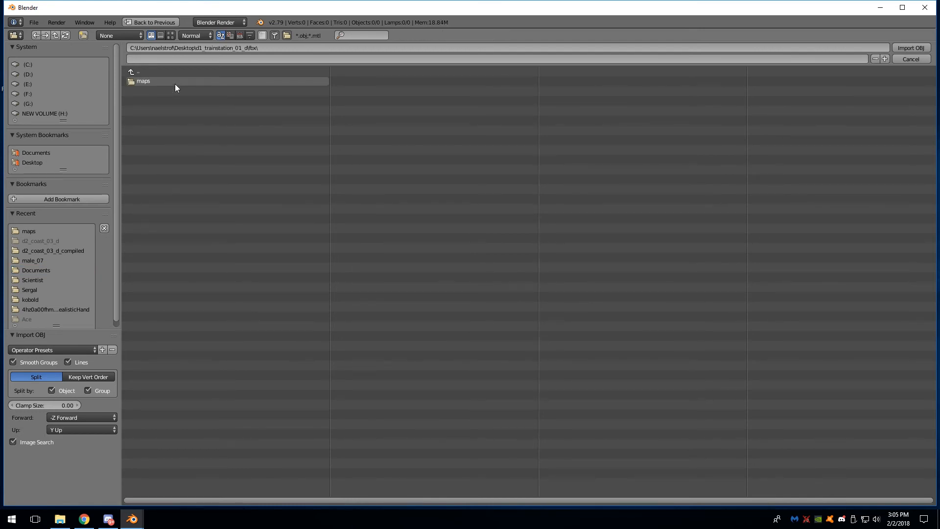
{"action": "double_click", "coordinate": [175, 84]}
{"action": "double_click", "coordinate": [202, 111]}
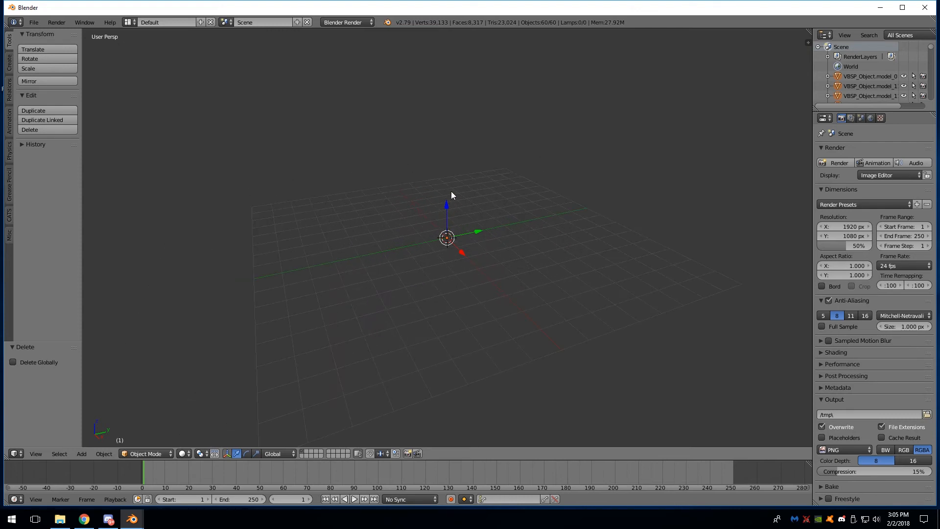
Enlarge the outliner and set the 3D view's clip end to 100000.
{"action": "left_click_drag", "start_coordinate": [845, 112], "coordinate": [845, 184]}
{"action": "scroll", "coordinate": [524, 226], "scroll_direction": "down", "scroll_amount": 2}
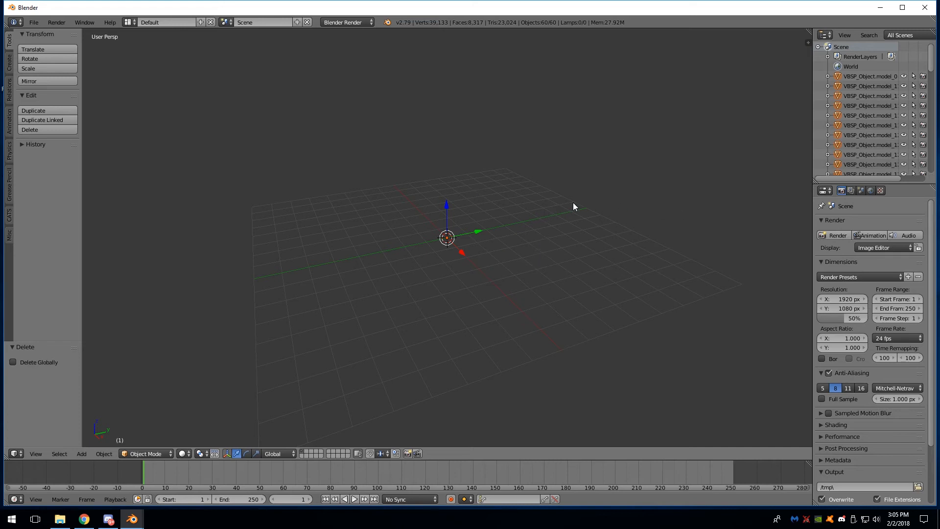
{"action": "key", "text": "n"}
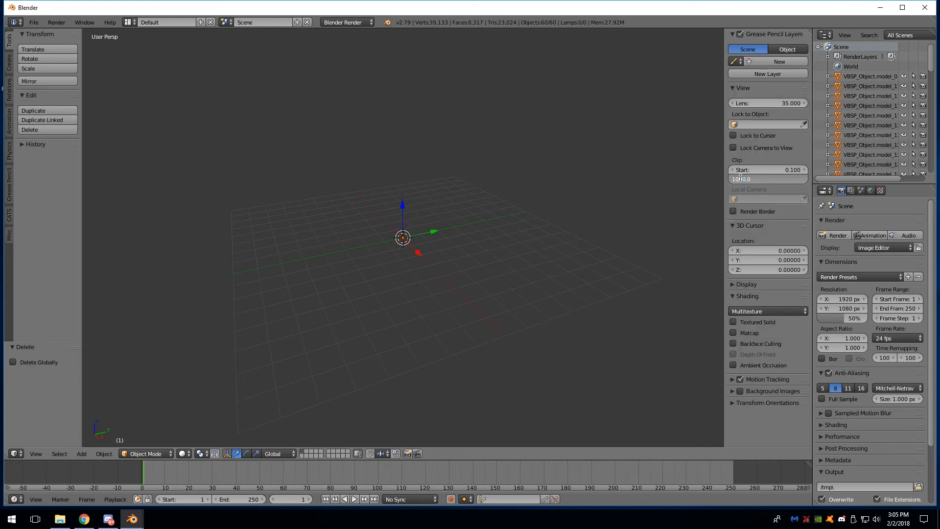
{"action": "key", "text": "Return"}
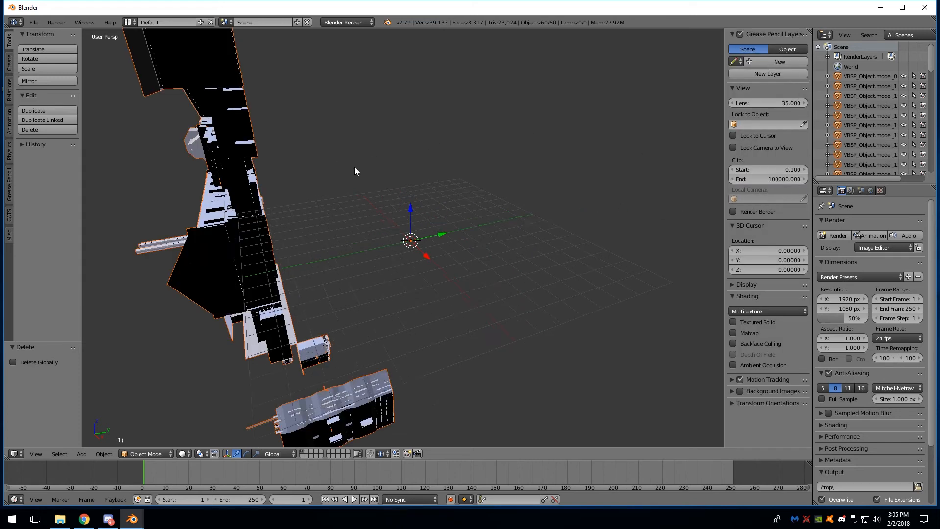
Select the main map mesh, switch the viewport shading to Texture and inspect the textured train station.
{"action": "right_click", "coordinate": [452, 249]}
{"action": "key", "text": "KP_Decimal"}
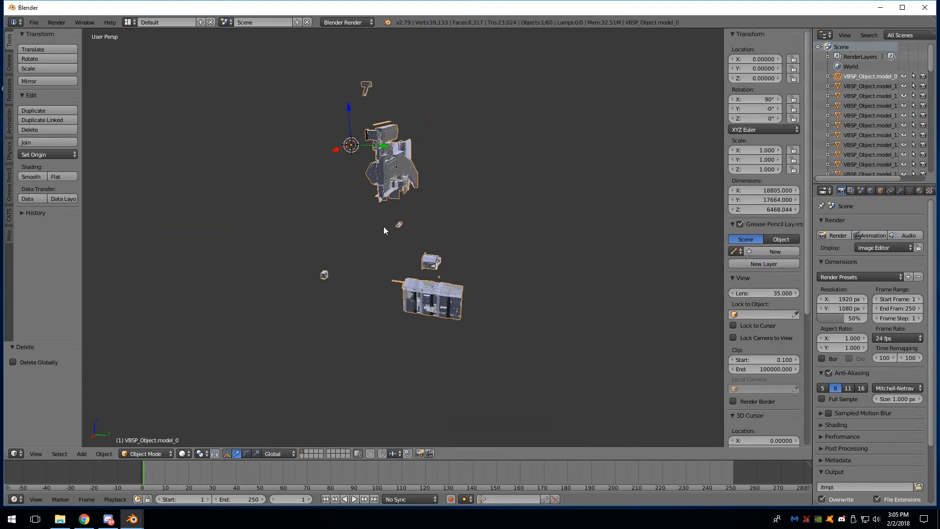
{"action": "scroll", "coordinate": [392, 225], "scroll_direction": "up", "scroll_amount": 7}
{"action": "mouse_move", "coordinate": [397, 224]}
{"action": "middle_mouse_down"}
{"action": "mouse_move", "coordinate": [509, 224]}
{"action": "mouse_move", "coordinate": [416, 248]}
{"action": "mouse_move", "coordinate": [437, 277]}
{"action": "middle_mouse_up"}
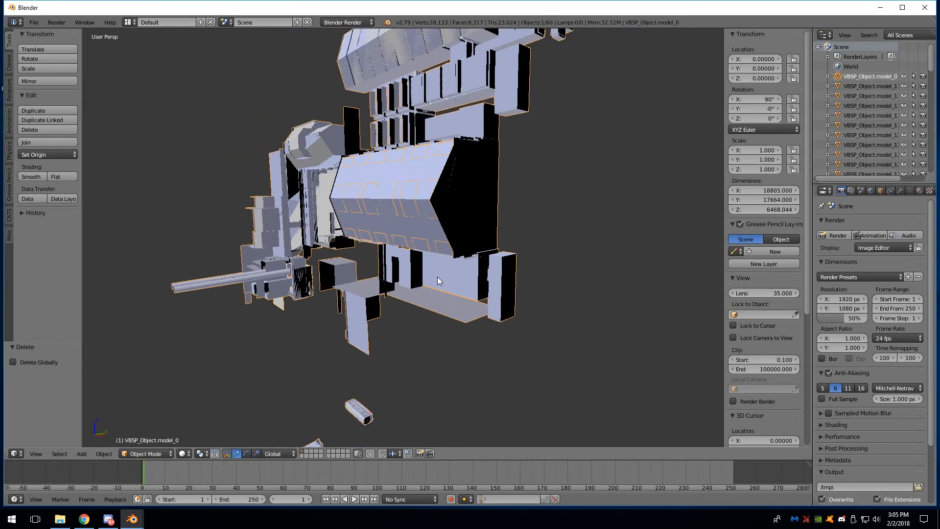
{"action": "scroll", "coordinate": [437, 277], "scroll_direction": "up", "scroll_amount": 2}
{"action": "left_click", "coordinate": [185, 454]}
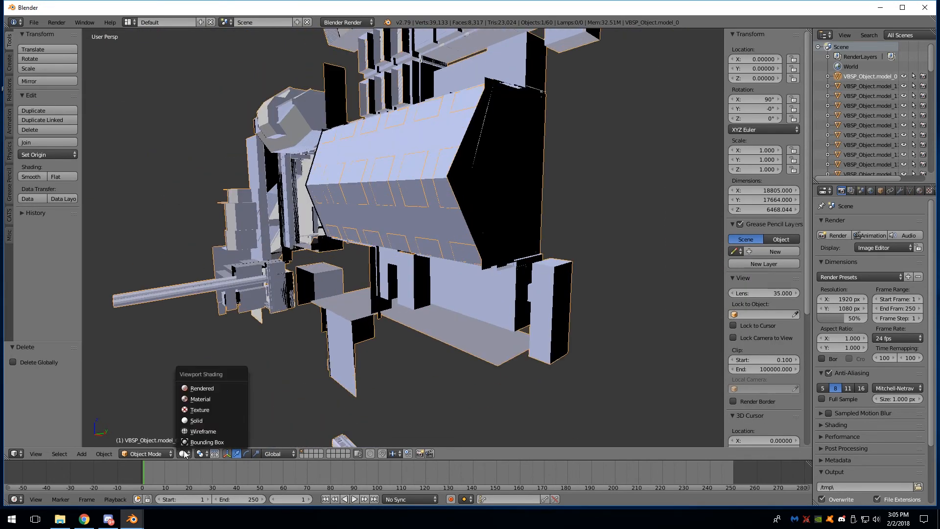
{"action": "left_click", "coordinate": [201, 410]}
{"action": "mouse_move", "coordinate": [308, 321]}
{"action": "middle_mouse_down"}
{"action": "mouse_move", "coordinate": [507, 270]}
{"action": "mouse_move", "coordinate": [404, 334]}
{"action": "mouse_move", "coordinate": [369, 333]}
{"action": "mouse_move", "coordinate": [419, 310]}
{"action": "mouse_move", "coordinate": [368, 265]}
{"action": "mouse_move", "coordinate": [489, 191]}
{"action": "mouse_move", "coordinate": [496, 140]}
{"action": "mouse_move", "coordinate": [516, 181]}
{"action": "mouse_move", "coordinate": [424, 175]}
{"action": "mouse_move", "coordinate": [524, 174]}
{"action": "mouse_move", "coordinate": [494, 151]}
{"action": "middle_mouse_up"}
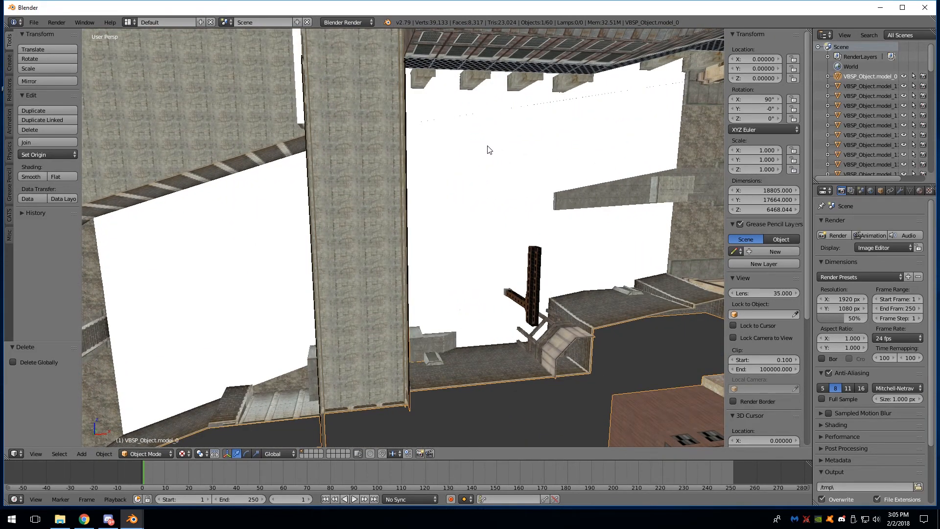
{"action": "middle_click_drag", "start_coordinate": [503, 226], "coordinate": [395, 269]}
{"action": "scroll", "coordinate": [363, 274], "scroll_direction": "down", "scroll_amount": 5}
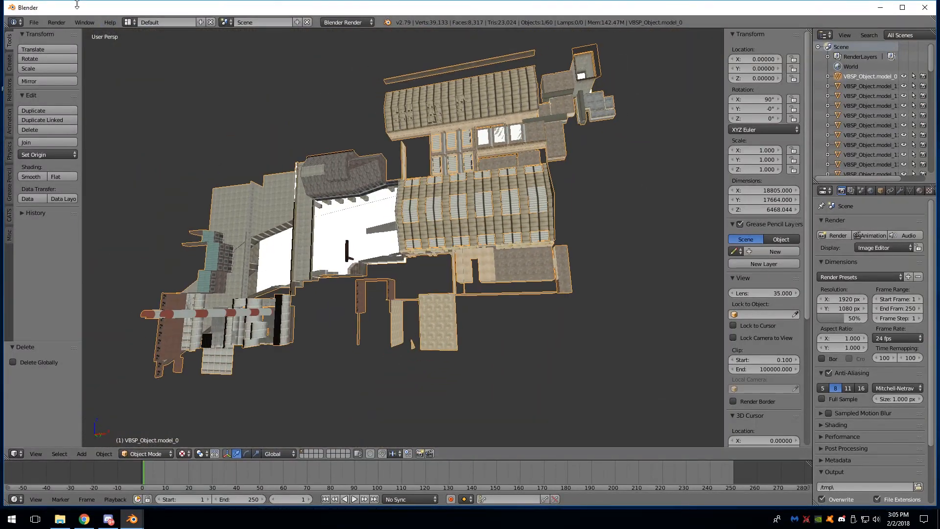
{"action": "left_click", "coordinate": [34, 22]}
{"action": "mouse_move", "coordinate": [69, 209]}
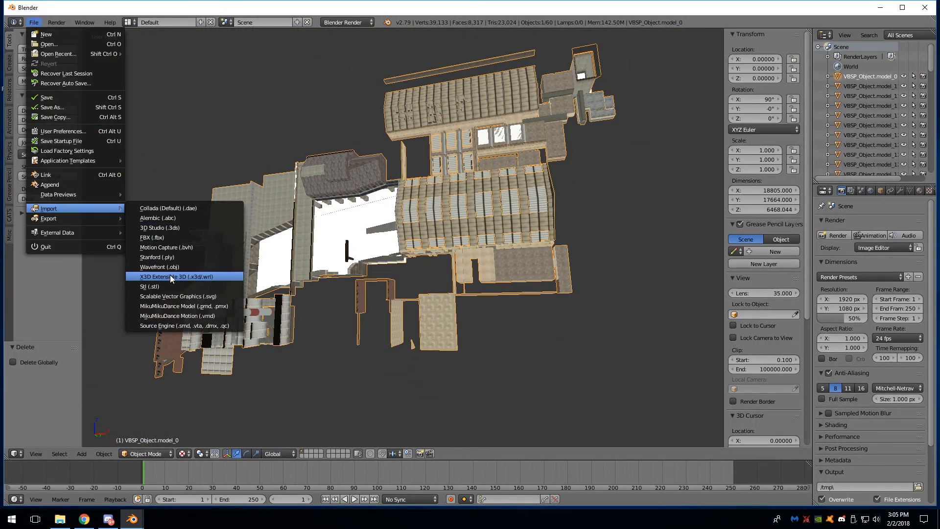
{"action": "left_click", "coordinate": [165, 237]}
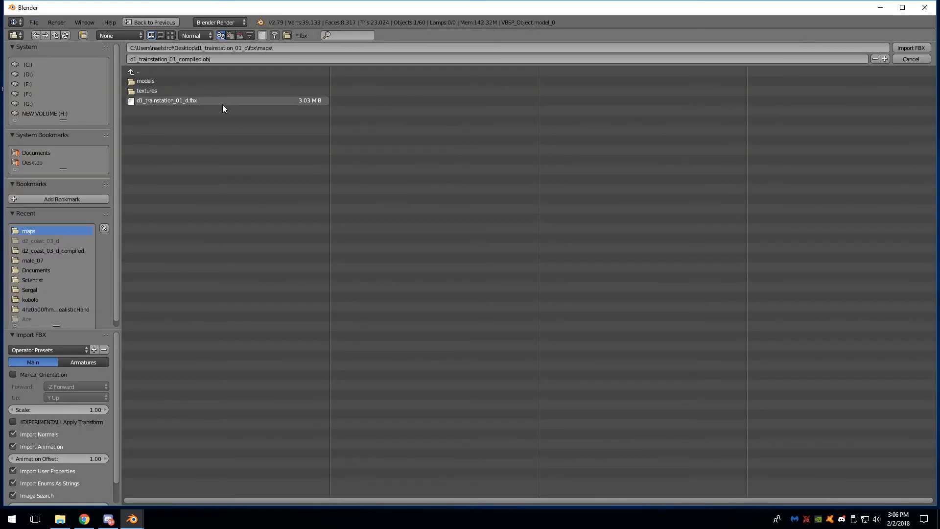
{"action": "left_click", "coordinate": [911, 59]}
Export the scene as d1_trainstation_01_compiled.fbx into the d1_trainstation_01_d\fbx\maps folder.
{"action": "left_click", "coordinate": [34, 22]}
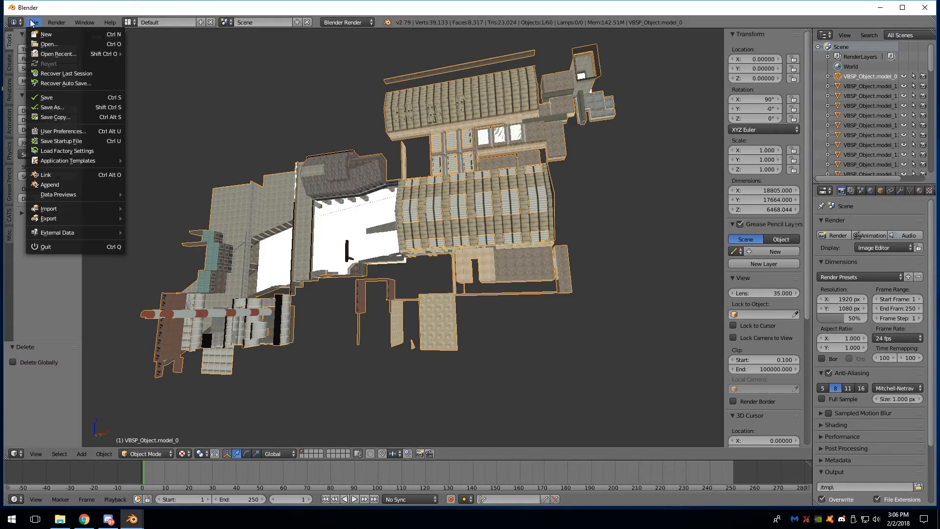
{"action": "mouse_move", "coordinate": [57, 219]}
{"action": "left_click", "coordinate": [152, 247]}
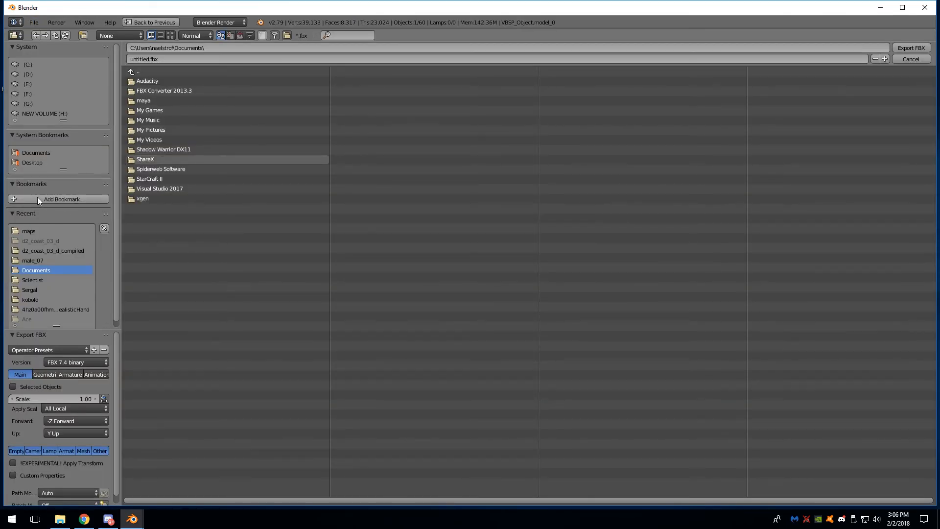
{"action": "left_click", "coordinate": [36, 162]}
{"action": "left_click", "coordinate": [165, 91]}
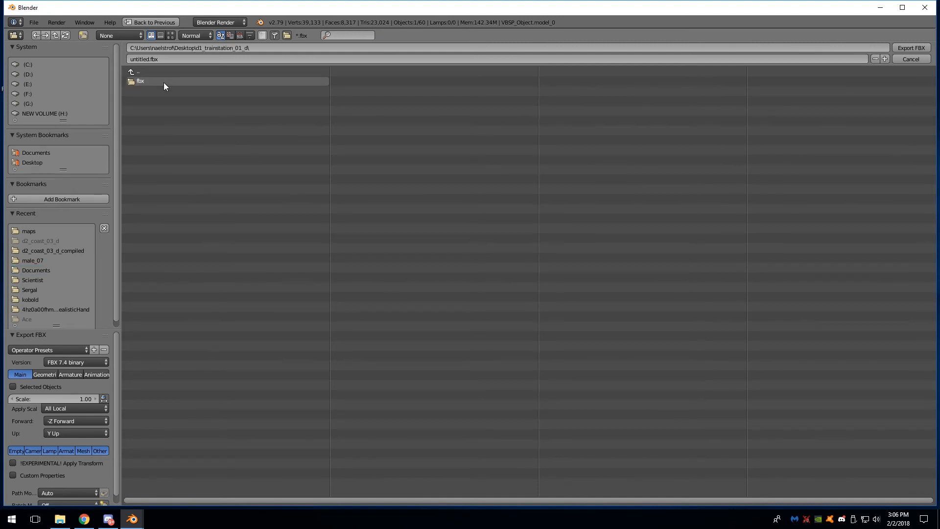
{"action": "left_click", "coordinate": [164, 82]}
{"action": "left_click", "coordinate": [155, 81]}
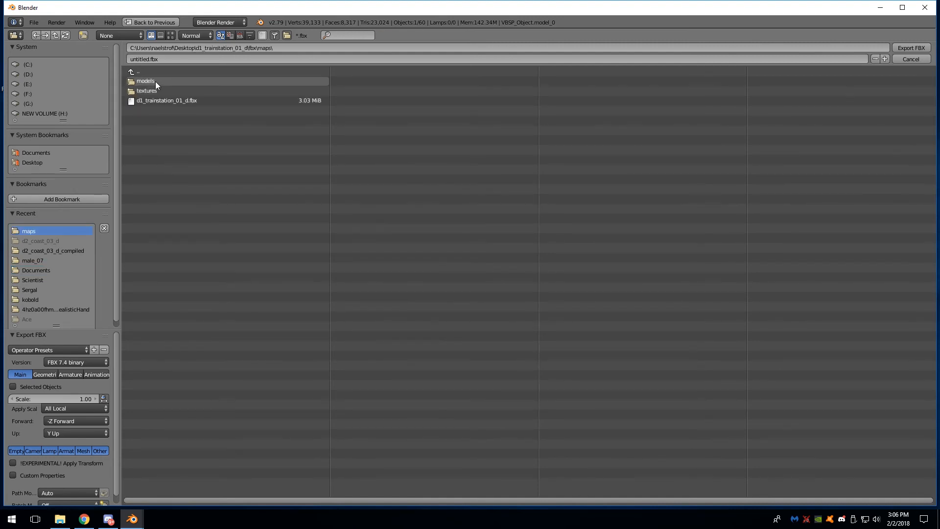
{"action": "left_click", "coordinate": [180, 100]}
{"action": "left_click", "coordinate": [179, 58]}
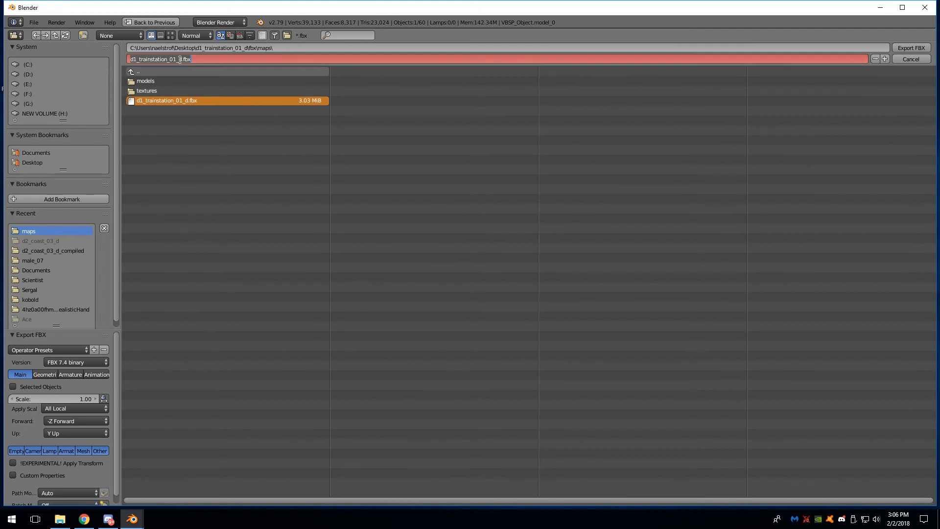
{"action": "type", "text": "compiled"}
{"action": "key", "text": "Return"}
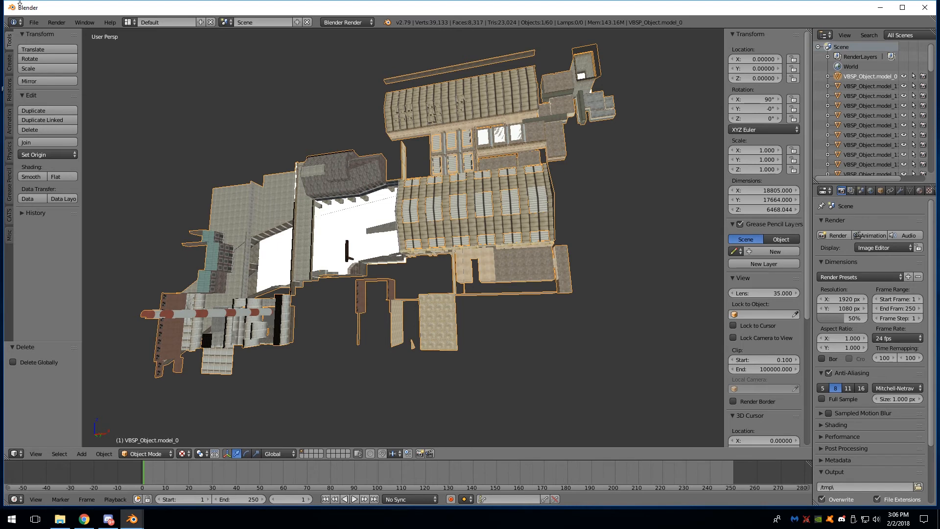
Quit Blender, dismissing the splash screen of the fresh startup scene.
{"action": "left_click", "coordinate": [32, 23]}
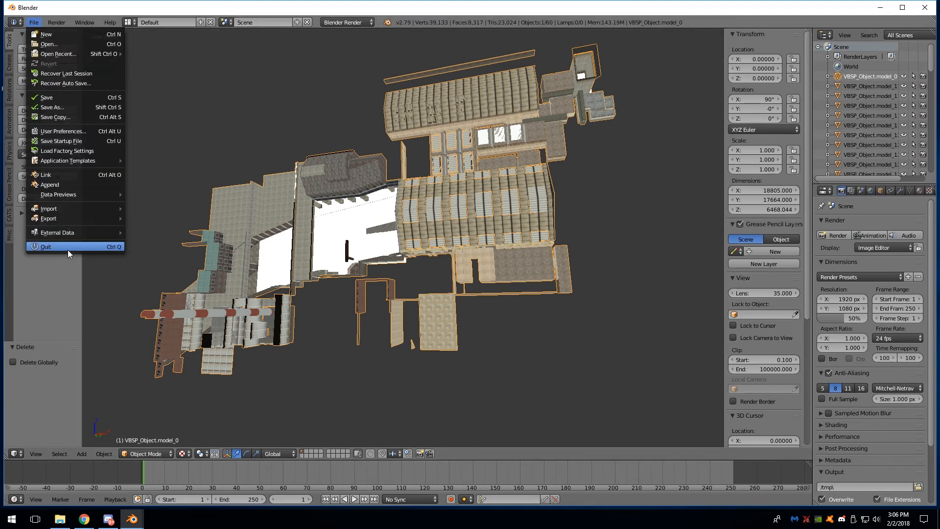
{"action": "key", "text": "Escape"}
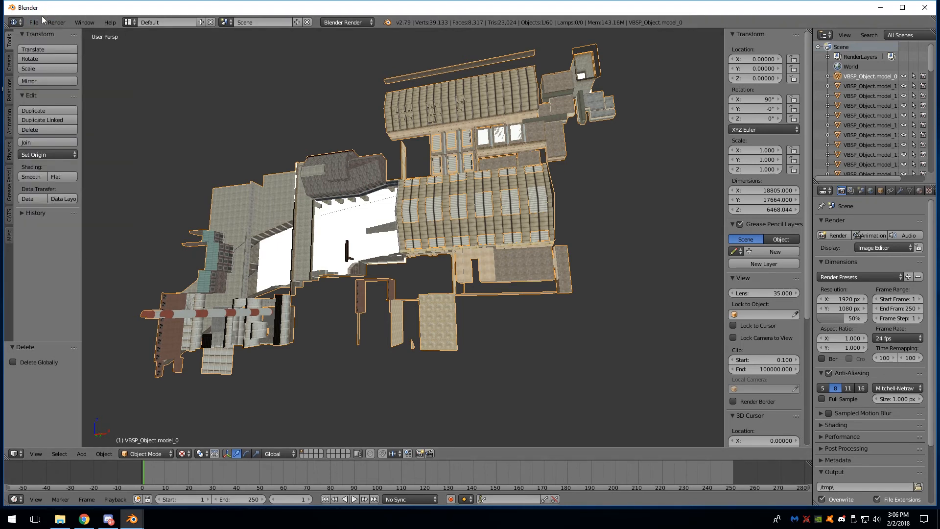
{"action": "left_click", "coordinate": [34, 23]}
{"action": "left_click", "coordinate": [57, 247]}
{"action": "left_click", "coordinate": [57, 248]}
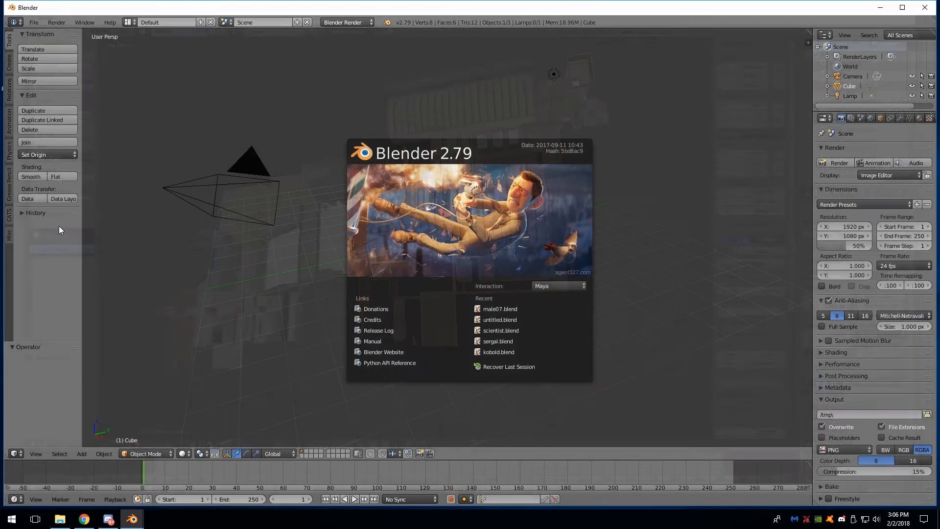
{"action": "left_click", "coordinate": [59, 230]}
{"action": "left_click", "coordinate": [33, 23]}
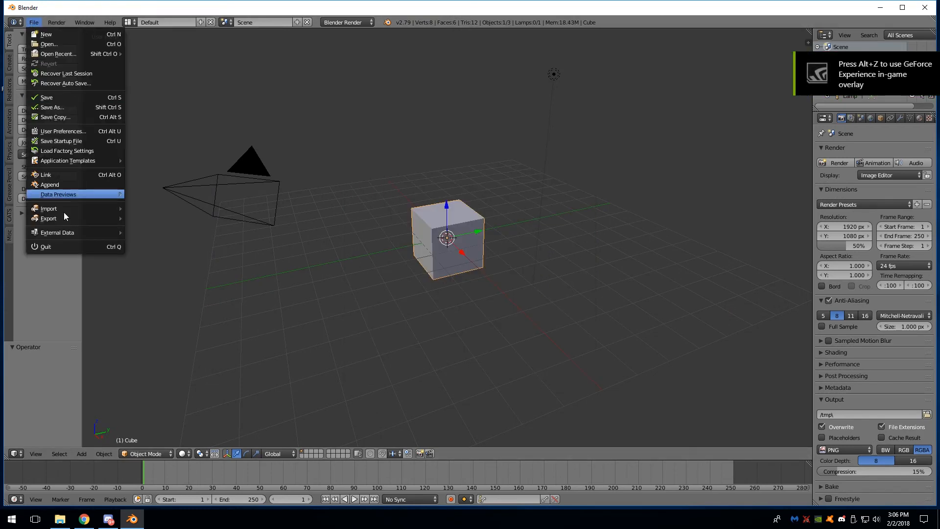
{"action": "left_click", "coordinate": [62, 246]}
{"action": "left_click", "coordinate": [62, 248]}
In File Explorer, browse to Half-Life 2's hl2\materials\decals folder and select bills01a.vtf.
{"action": "left_click_drag", "start_coordinate": [494, 93], "coordinate": [475, 68]}
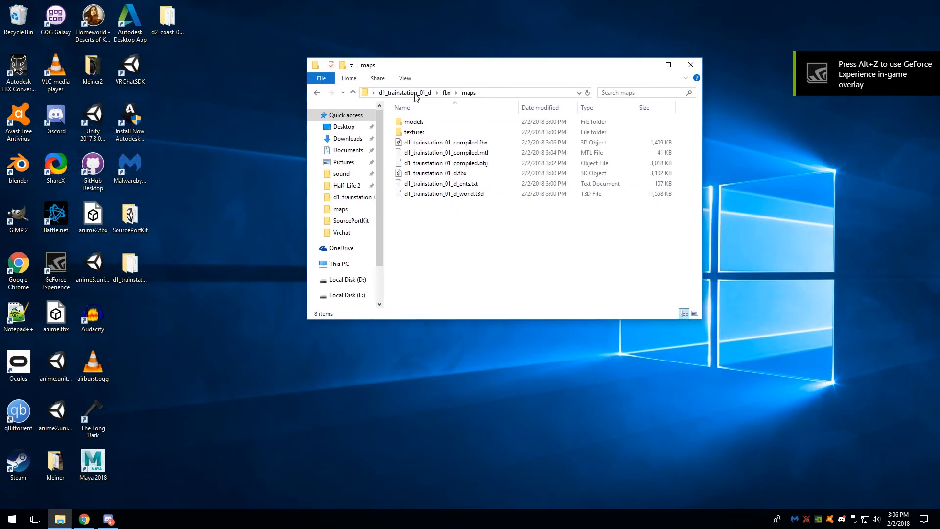
{"action": "left_click", "coordinate": [237, 167]}
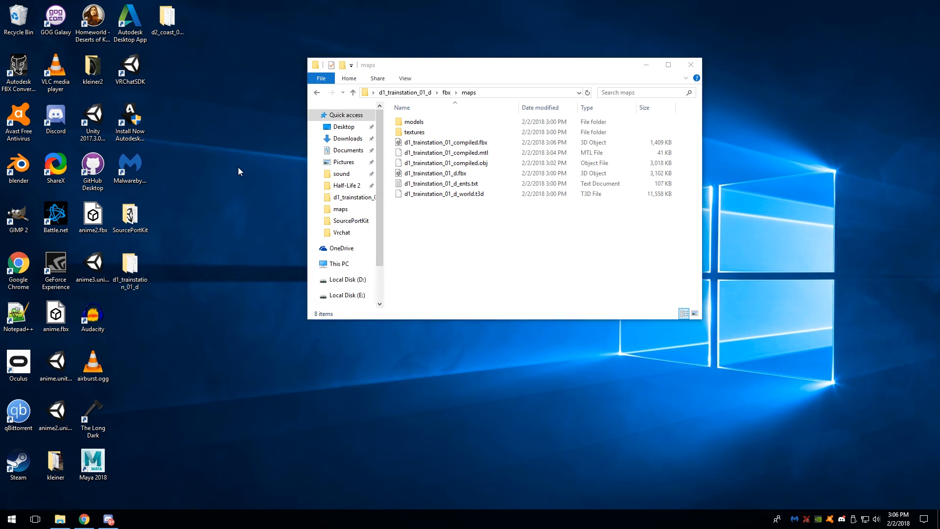
{"action": "left_click_drag", "start_coordinate": [458, 72], "coordinate": [437, 95]}
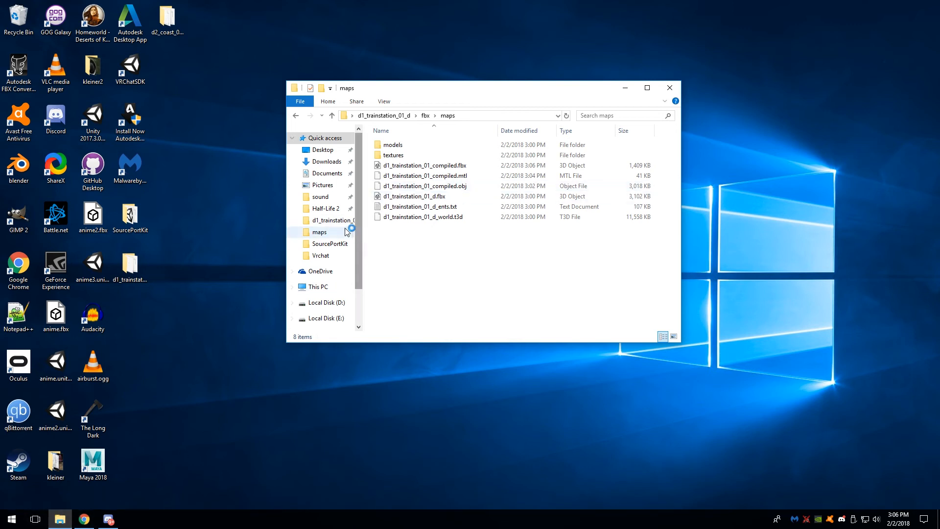
{"action": "left_click", "coordinate": [324, 211]}
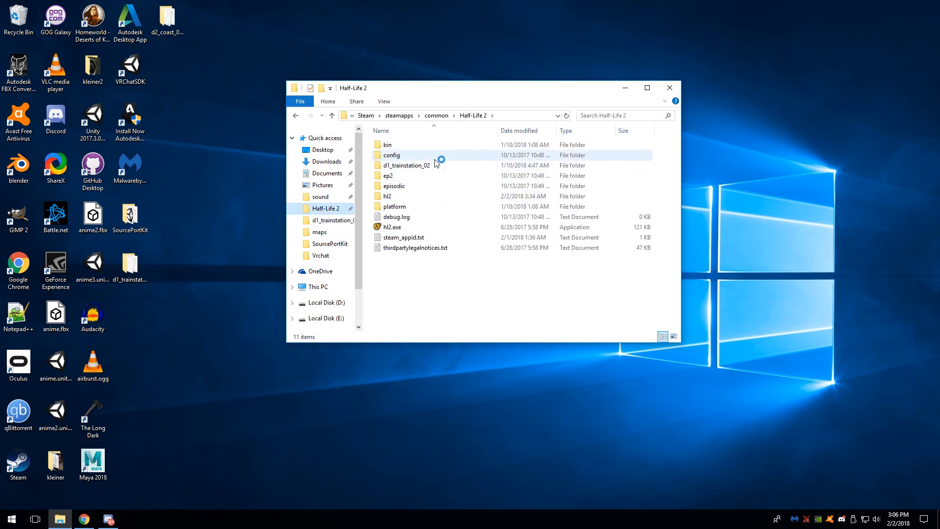
{"action": "double_click", "coordinate": [398, 198]}
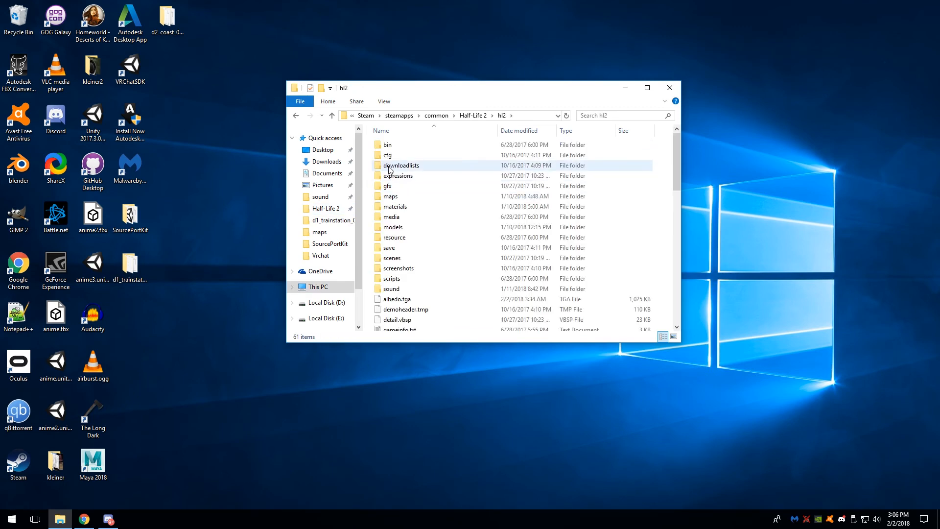
{"action": "double_click", "coordinate": [411, 207]}
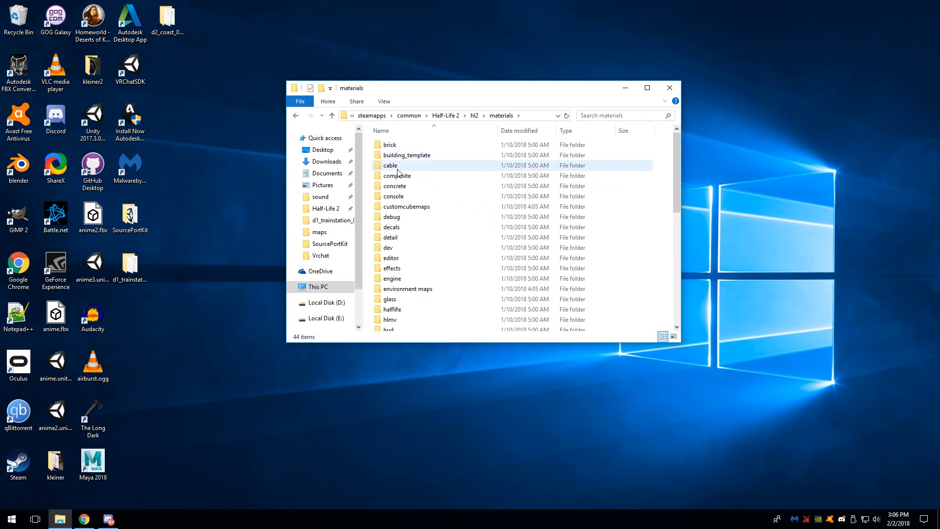
{"action": "double_click", "coordinate": [392, 227]}
{"action": "scroll", "coordinate": [411, 145], "scroll_direction": "down", "scroll_amount": 9}
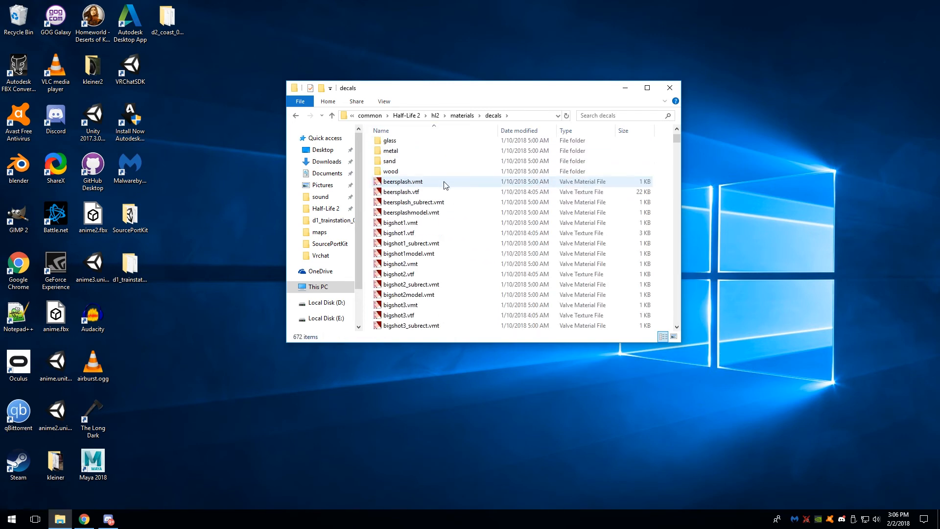
{"action": "left_click", "coordinate": [411, 223]}
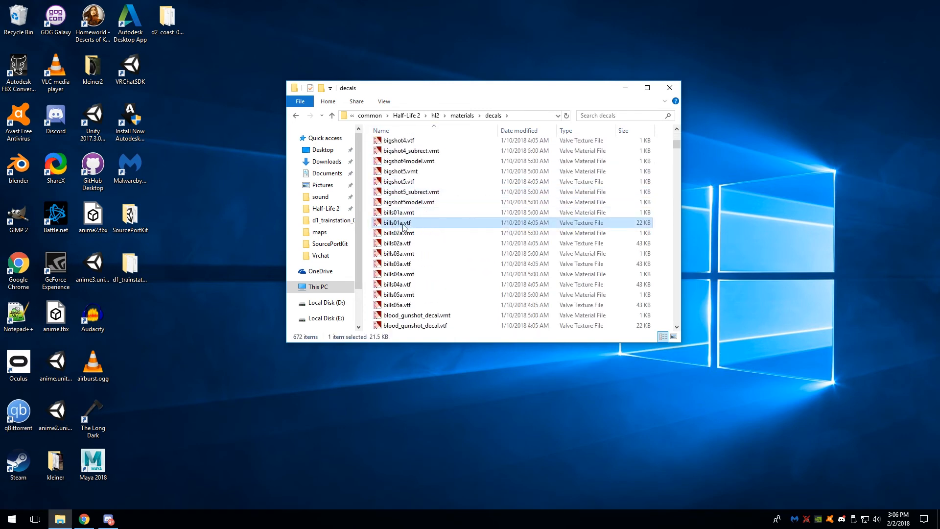
Open VTFEdit and inspect the batch options of its Convert Folder tool, then close it without converting anything.
{"action": "key", "text": "super"}
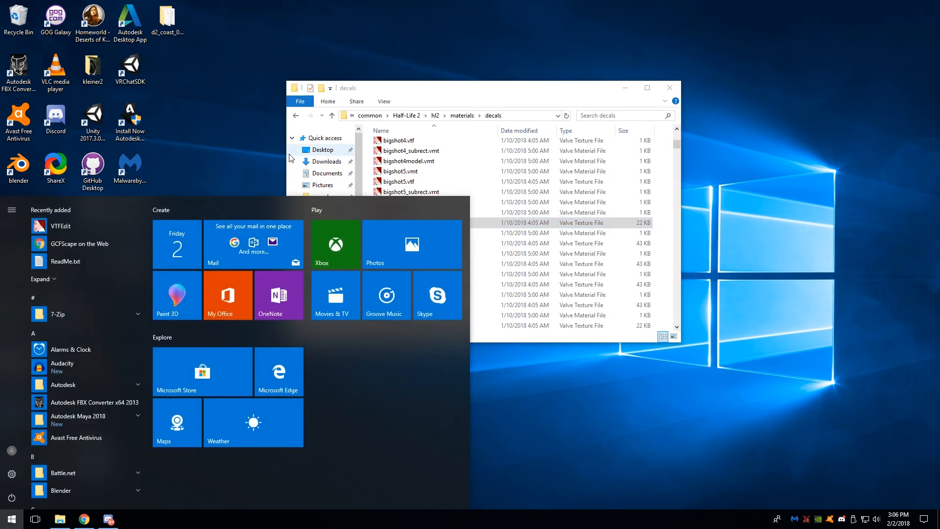
{"action": "left_click", "coordinate": [76, 225]}
{"action": "left_click_drag", "start_coordinate": [111, 38], "coordinate": [326, 157]}
{"action": "left_click", "coordinate": [324, 169]}
{"action": "mouse_move", "coordinate": [305, 169]}
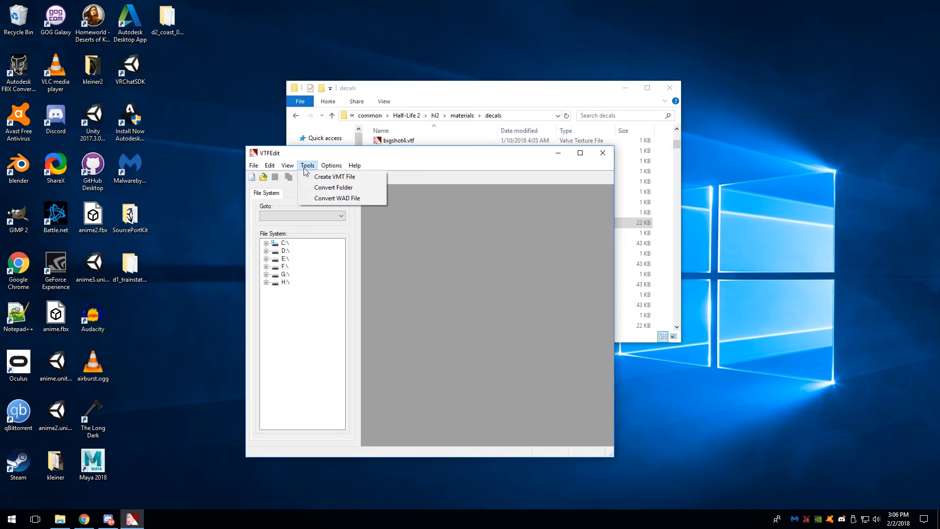
{"action": "left_click", "coordinate": [325, 188]}
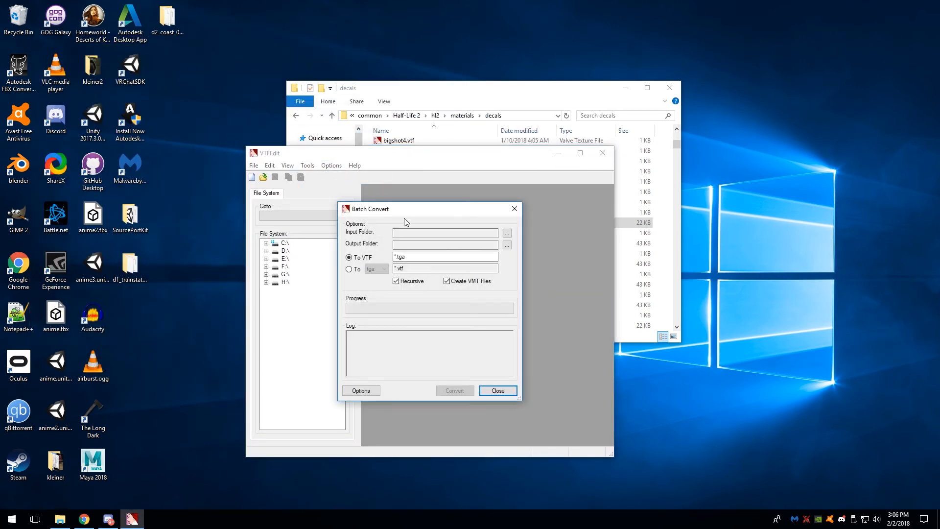
{"action": "left_click", "coordinate": [478, 250]}
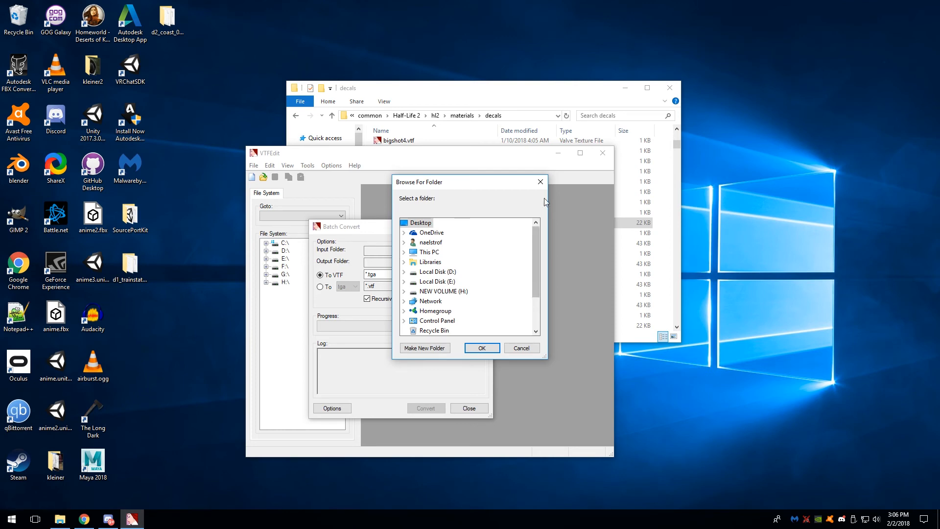
{"action": "left_click", "coordinate": [541, 181]}
{"action": "left_click", "coordinate": [486, 226]}
{"action": "left_click", "coordinate": [603, 152]}
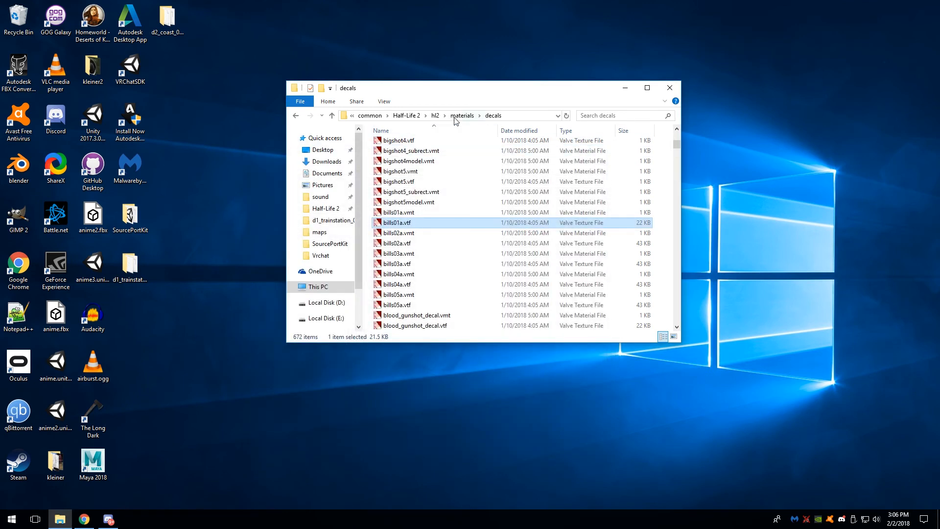
In File Explorer, browse to Local Disk (G:) and pin its Avatars folder to Quick access.
{"action": "left_click", "coordinate": [454, 115]}
{"action": "left_click", "coordinate": [464, 116]}
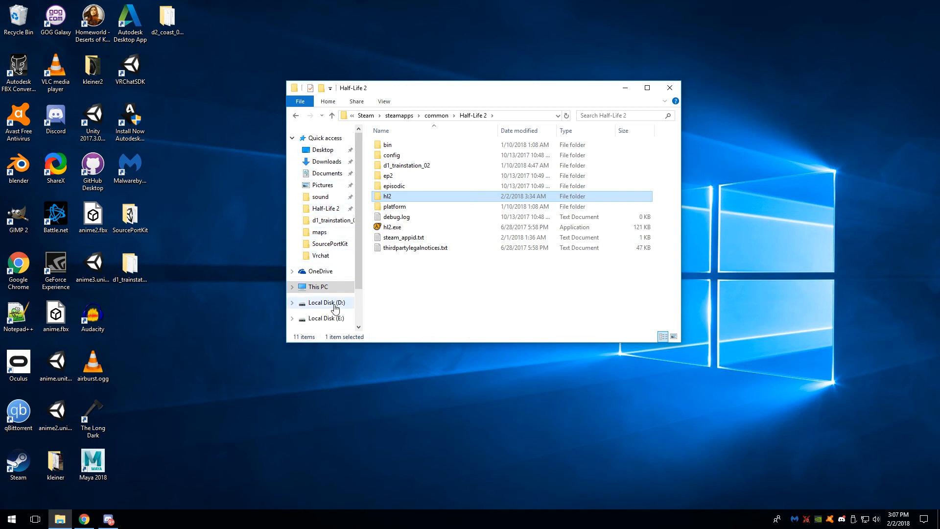
{"action": "scroll", "coordinate": [335, 303], "scroll_direction": "down", "scroll_amount": 1}
{"action": "left_click", "coordinate": [318, 244]}
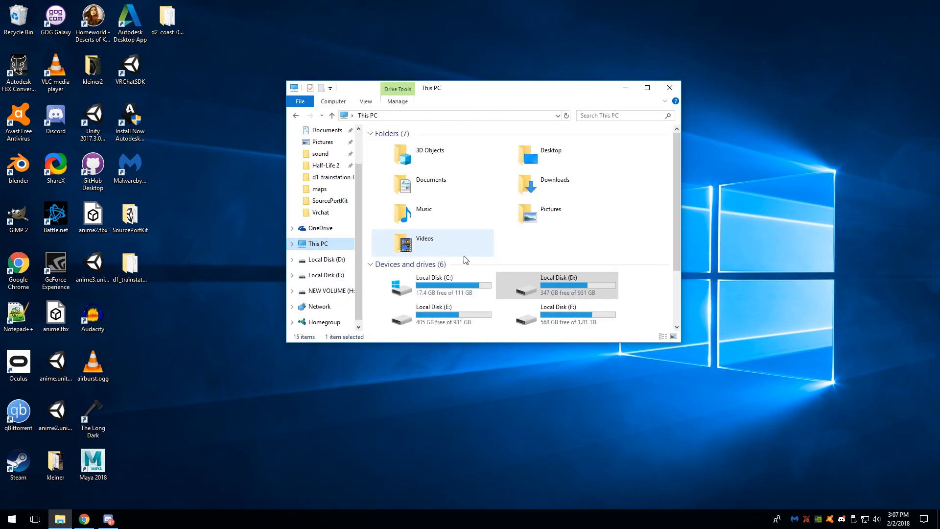
{"action": "scroll", "coordinate": [502, 313], "scroll_direction": "down", "scroll_amount": 2}
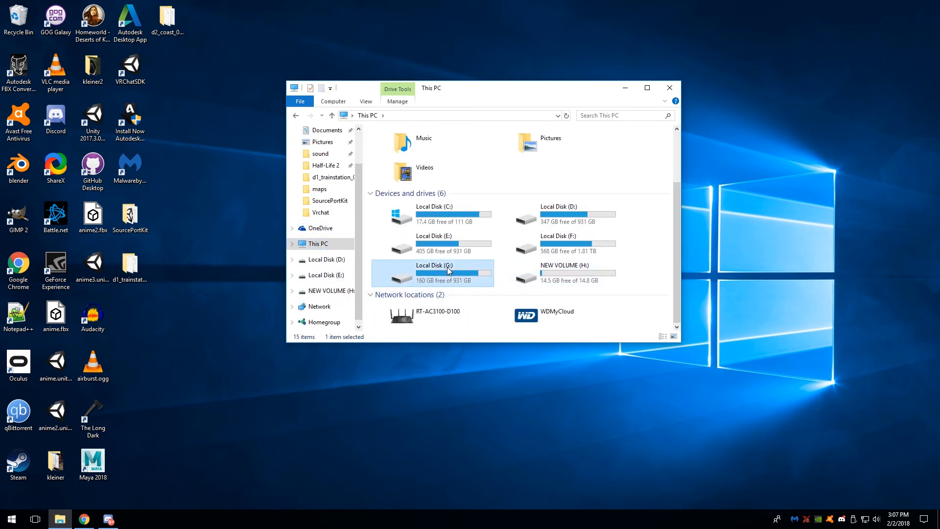
{"action": "double_click", "coordinate": [470, 269]}
{"action": "double_click", "coordinate": [392, 196]}
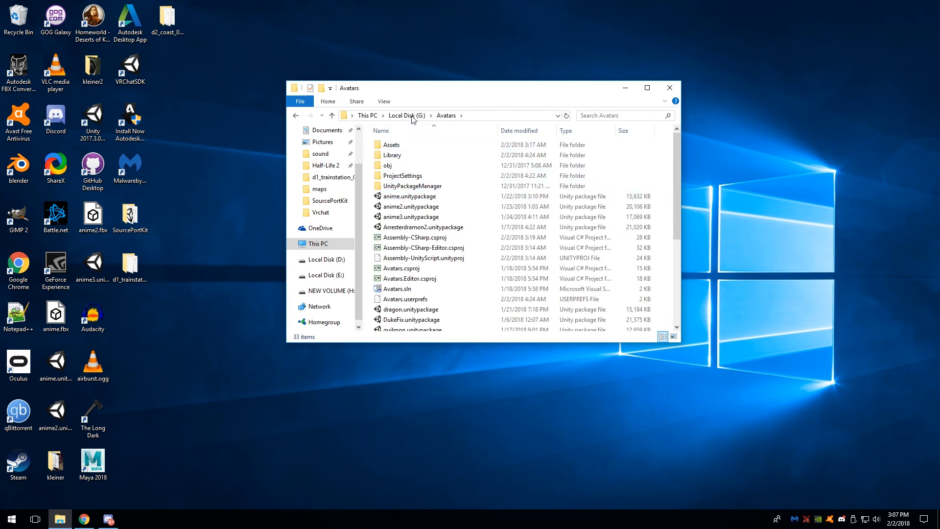
{"action": "key", "text": "alt+Left"}
{"action": "left_click_drag", "start_coordinate": [391, 196], "coordinate": [320, 156]}
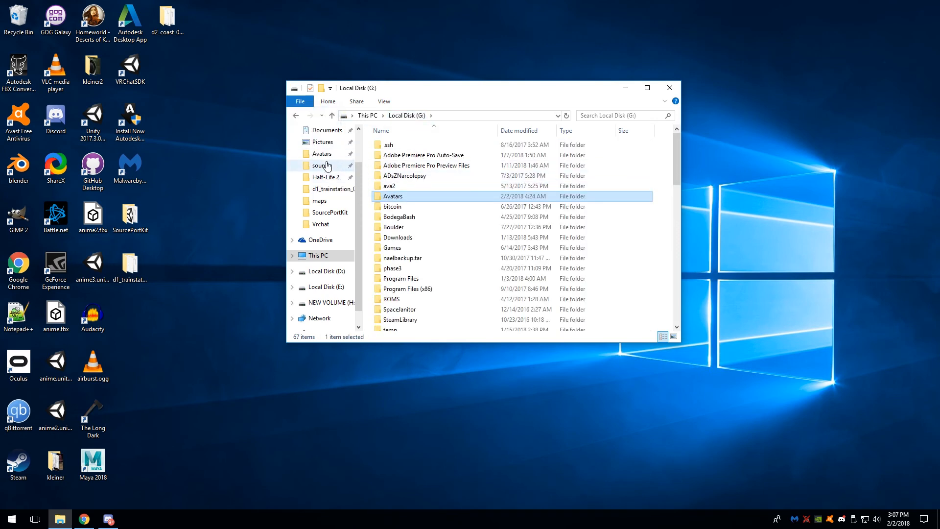
Open Avatars\Assets\maps\trainstation2\textures and copy its decals folder.
{"action": "left_click", "coordinate": [319, 155]}
{"action": "double_click", "coordinate": [392, 145]}
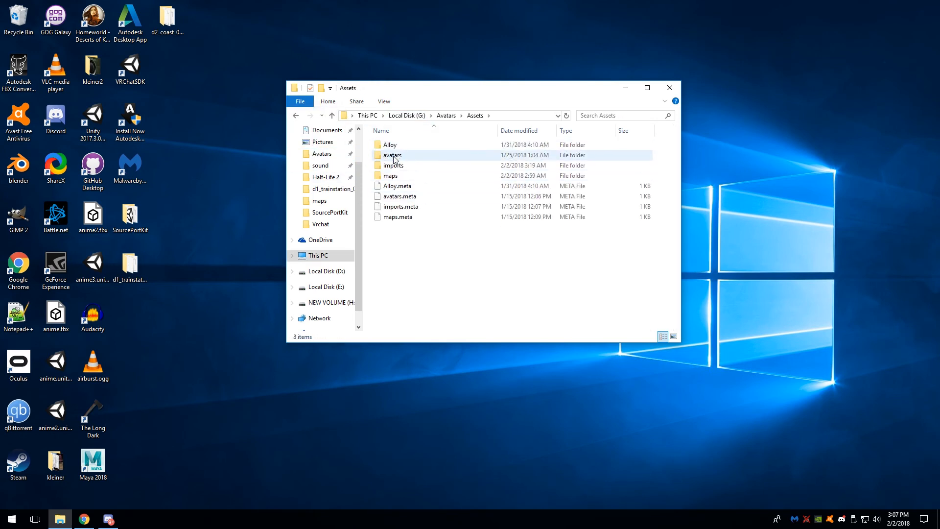
{"action": "double_click", "coordinate": [392, 175]}
{"action": "double_click", "coordinate": [398, 156]}
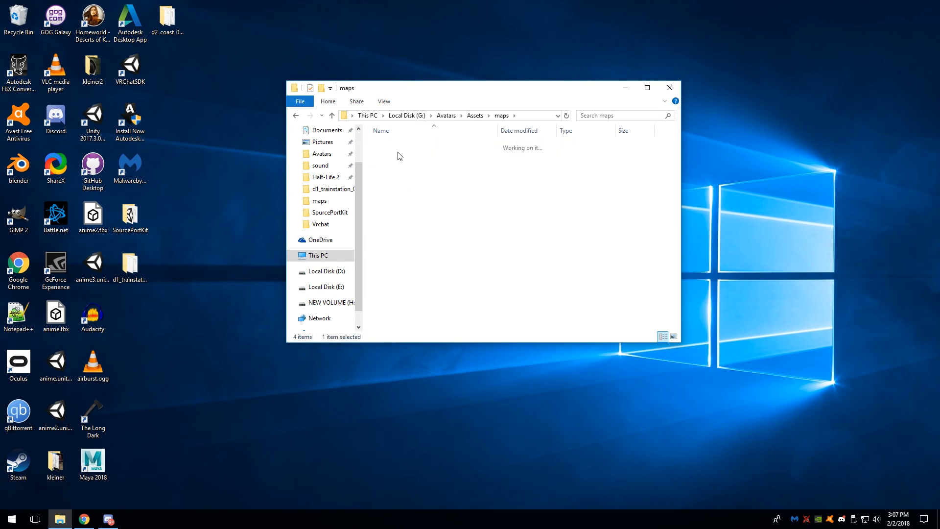
{"action": "double_click", "coordinate": [411, 196]}
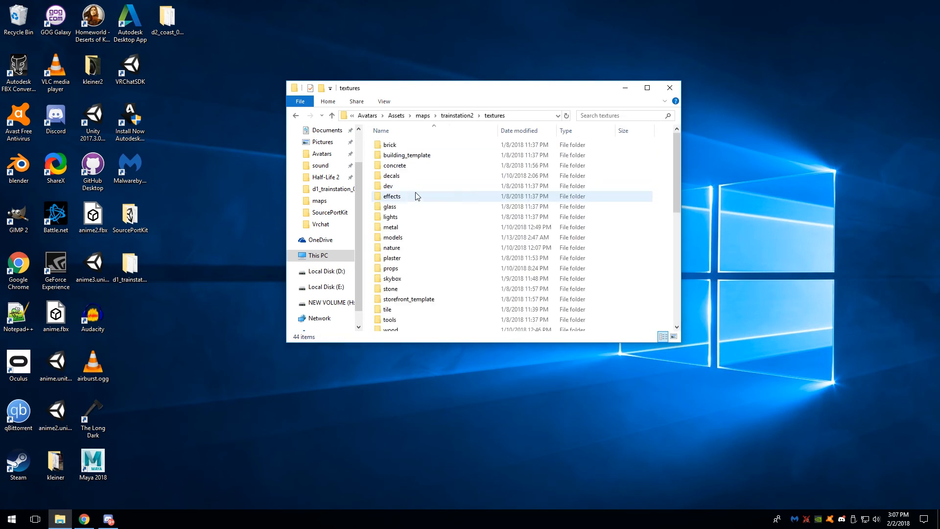
{"action": "right_click", "coordinate": [394, 176]}
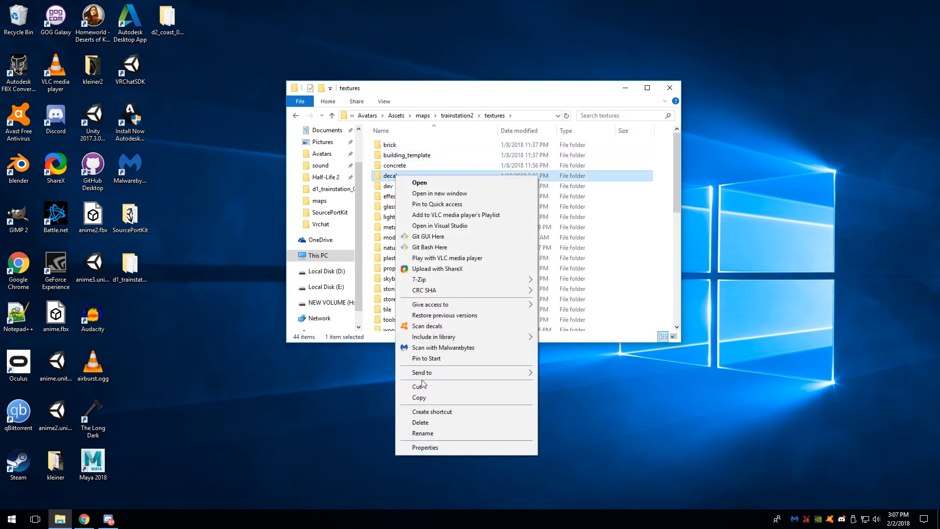
{"action": "left_click", "coordinate": [419, 397]}
Open the desktop's d1_trainstation_01_d\fbx\maps\textures folder in a second window and paste the decals folder there.
{"action": "left_click_drag", "start_coordinate": [480, 91], "coordinate": [596, 261]}
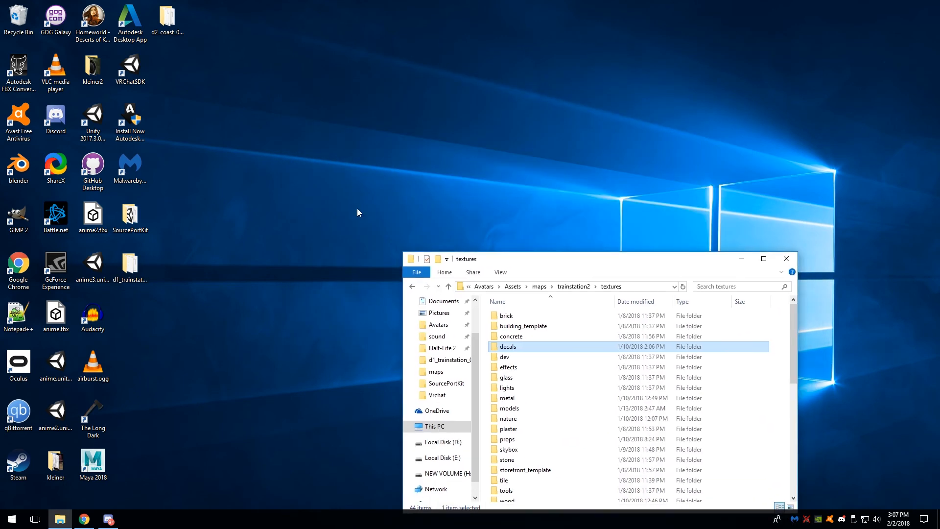
{"action": "double_click", "coordinate": [130, 264]}
{"action": "left_click", "coordinate": [514, 68]}
{"action": "double_click", "coordinate": [514, 67]}
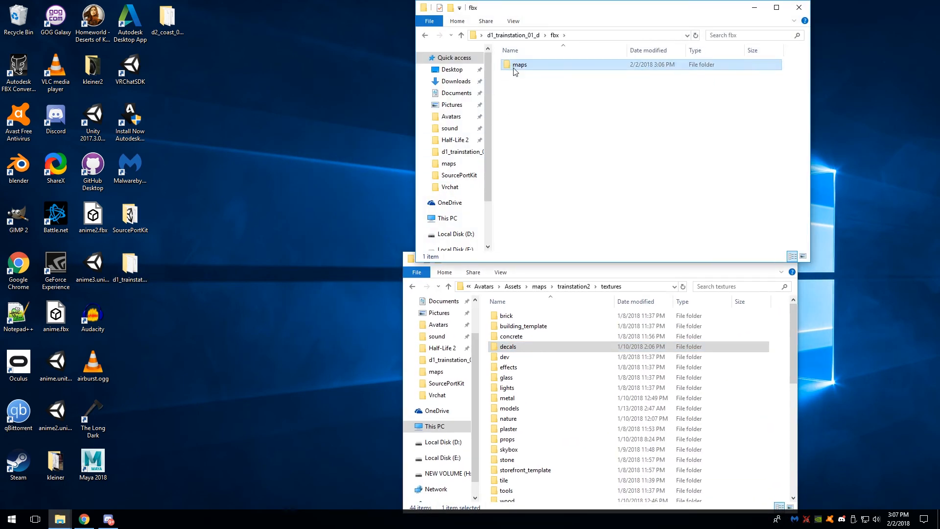
{"action": "double_click", "coordinate": [516, 65]}
{"action": "double_click", "coordinate": [519, 75]}
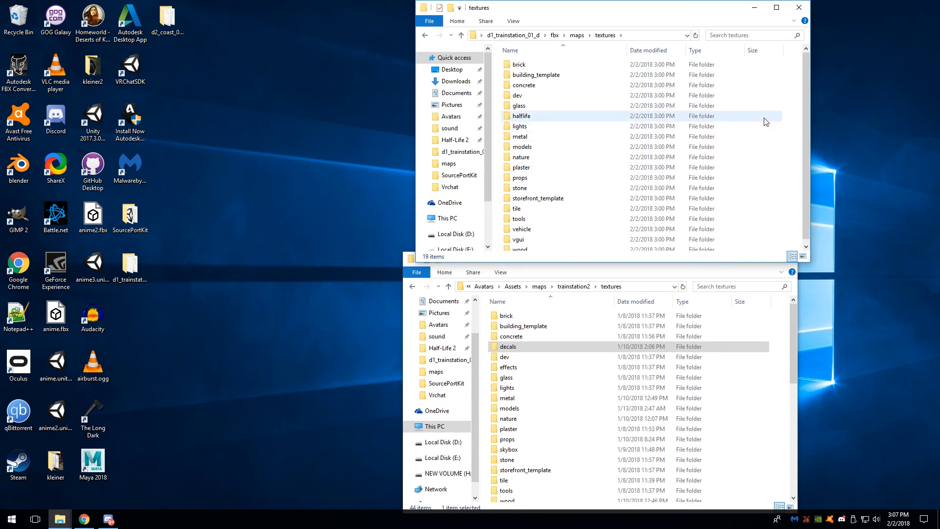
{"action": "right_click", "coordinate": [786, 108]}
{"action": "left_click", "coordinate": [808, 177]}
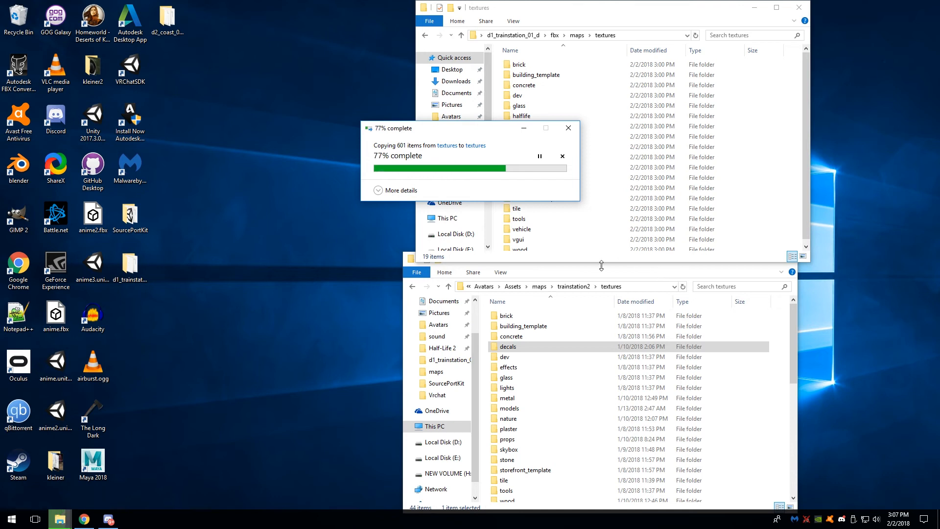
Delete the old d1_trainstation_01_d folder from Avatars\Assets\maps.
{"action": "left_click", "coordinate": [539, 286]}
{"action": "left_click", "coordinate": [543, 316]}
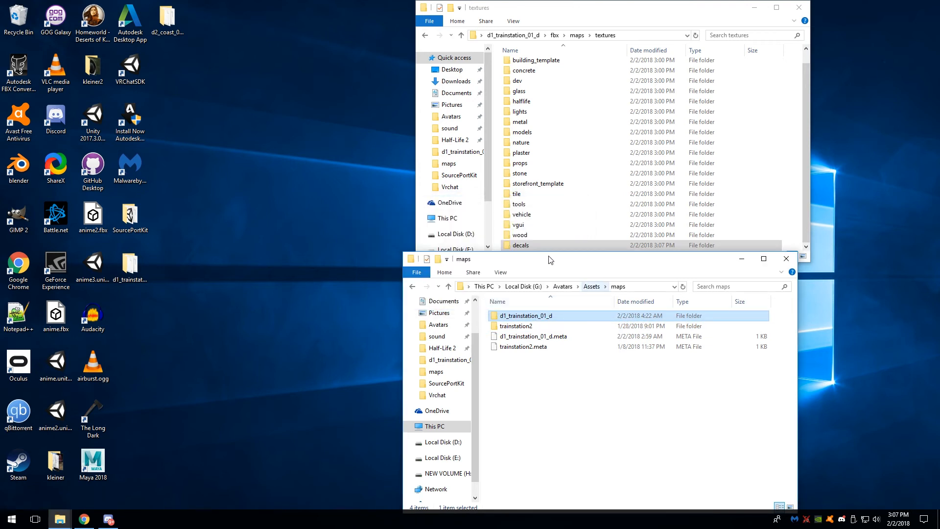
{"action": "key", "text": "Delete"}
Arrange the two File Explorer windows and return the textures window to the d1_trainstation_01_d root folder.
{"action": "left_click_drag", "start_coordinate": [550, 260], "coordinate": [327, 224]}
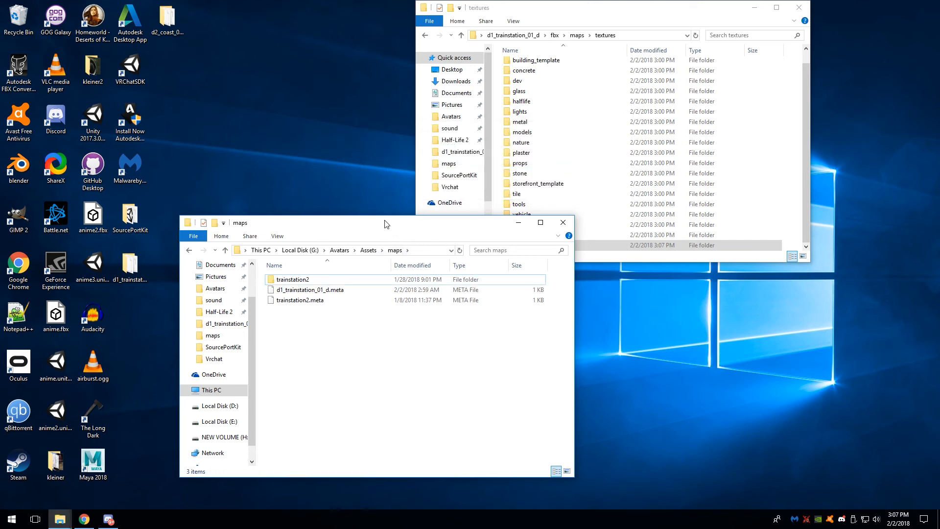
{"action": "left_click_drag", "start_coordinate": [387, 223], "coordinate": [461, 217]}
{"action": "left_click_drag", "start_coordinate": [548, 8], "coordinate": [595, 47]}
{"action": "left_click", "coordinate": [561, 74]}
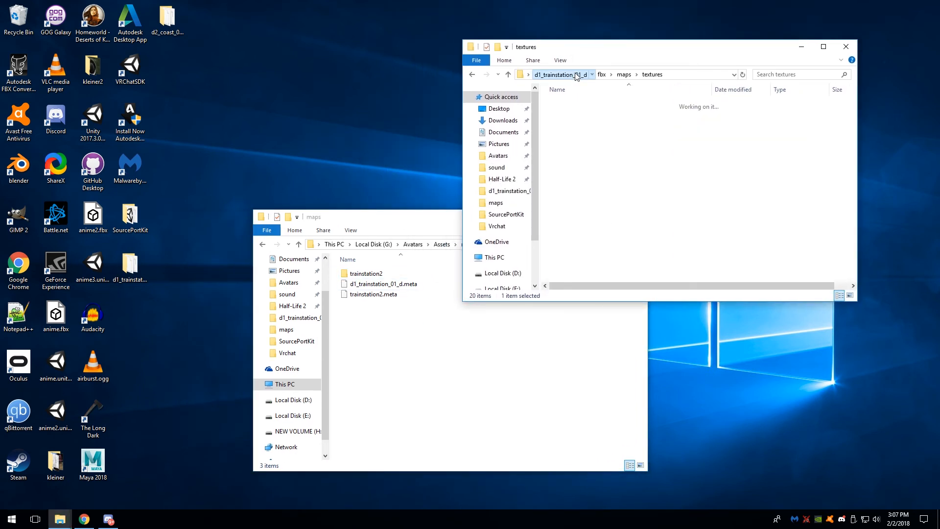
{"action": "double_click", "coordinate": [597, 103]}
{"action": "left_click", "coordinate": [561, 74]}
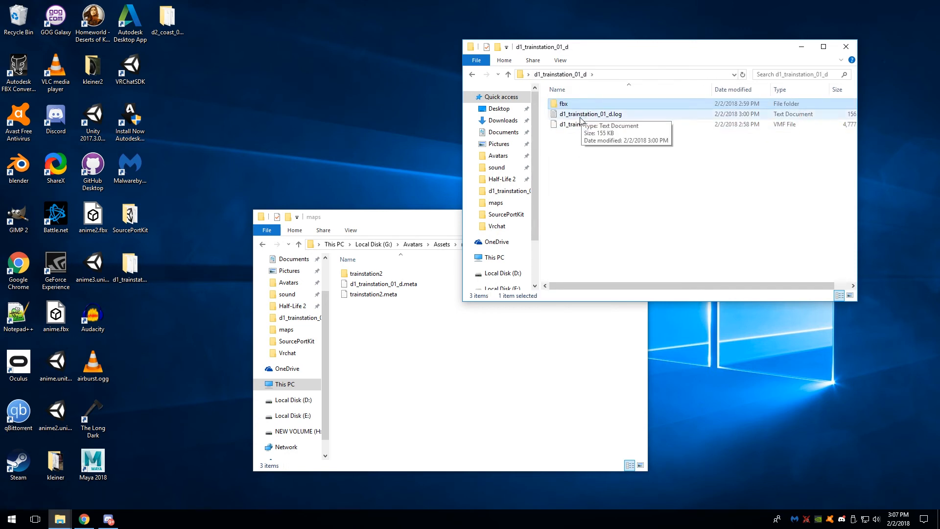
Create a folder named d1_trainstation_01 in Avatars\Assets\maps and open it.
{"action": "left_click", "coordinate": [393, 325]}
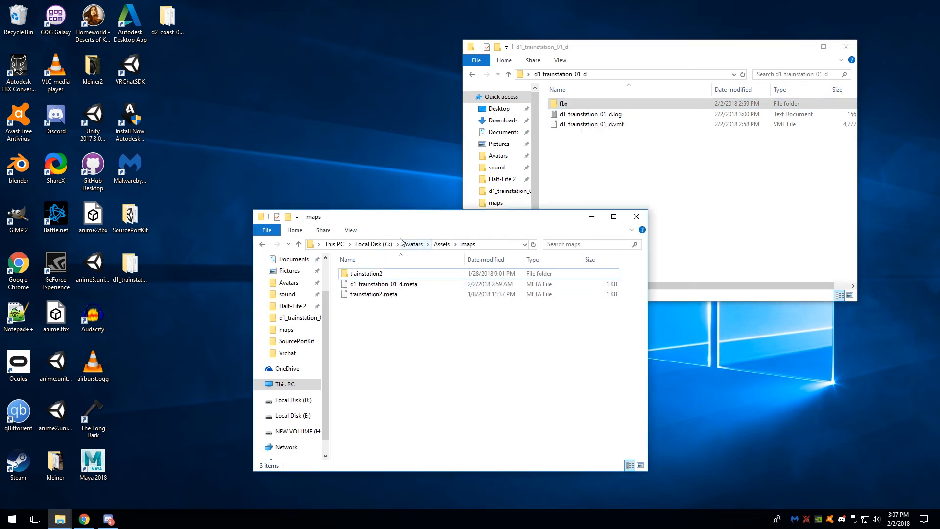
{"action": "right_click", "coordinate": [398, 335]}
{"action": "mouse_move", "coordinate": [441, 474]}
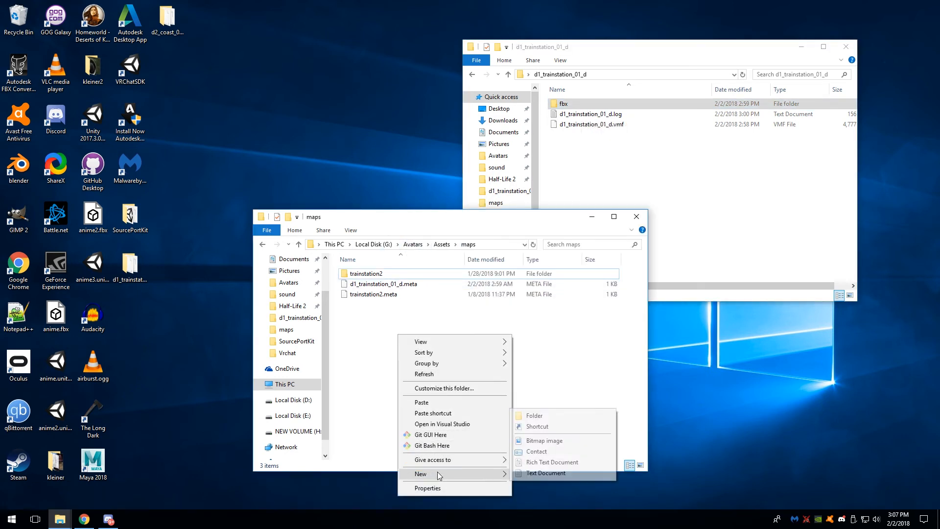
{"action": "left_click", "coordinate": [542, 417]}
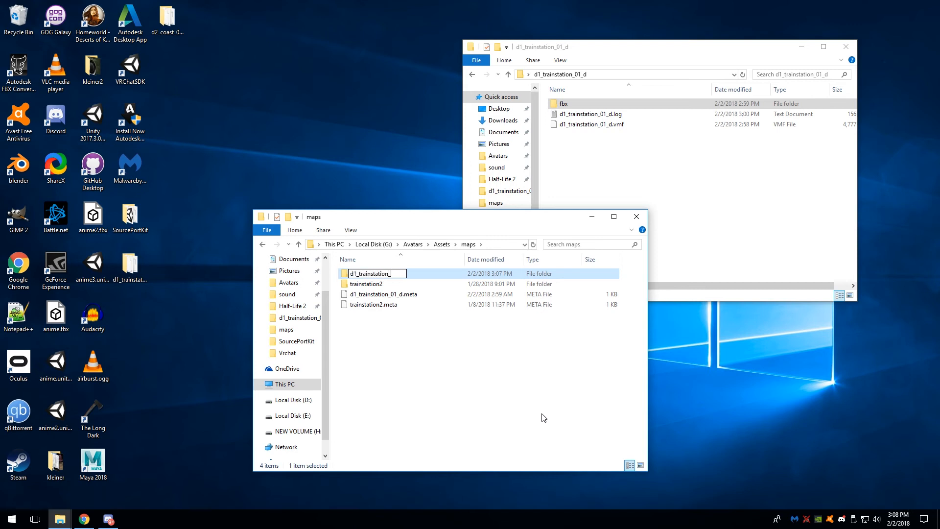
{"action": "double_click", "coordinate": [410, 276]}
{"action": "left_click_drag", "start_coordinate": [498, 220], "coordinate": [413, 200]}
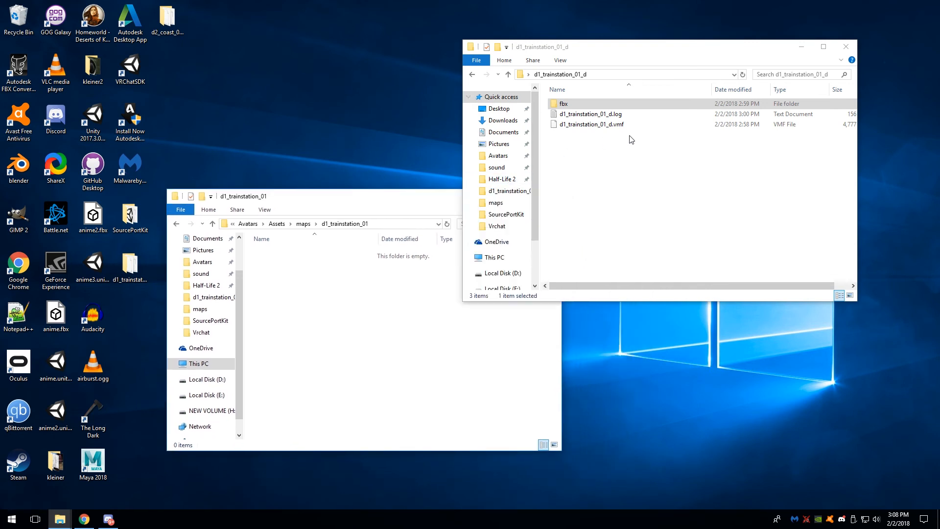
Rename d1_trainstation_01_d.vmf to d1_trainstation_01_d.txt and accept the extension change.
{"action": "left_click", "coordinate": [634, 146]}
{"action": "left_click", "coordinate": [582, 125]}
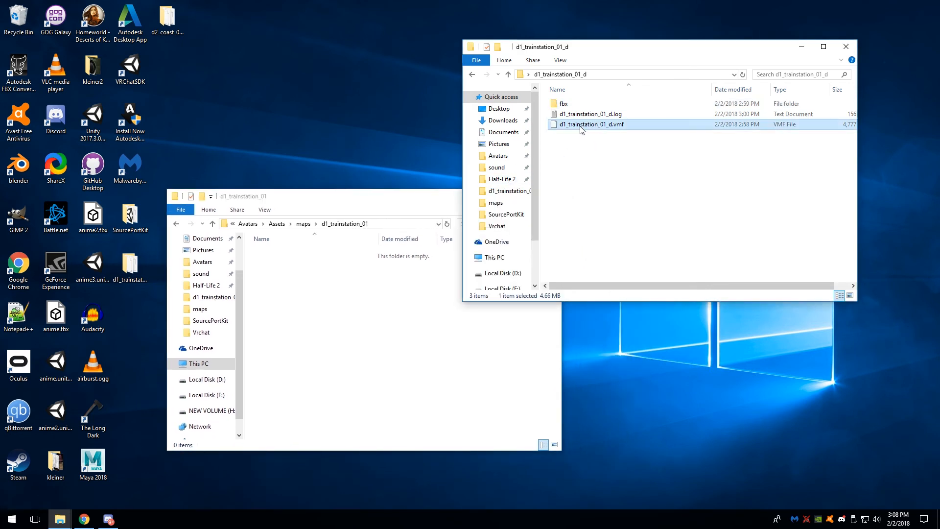
{"action": "right_click", "coordinate": [613, 128]}
{"action": "left_click", "coordinate": [647, 311]}
{"action": "left_click_drag", "start_coordinate": [628, 124], "coordinate": [612, 126]}
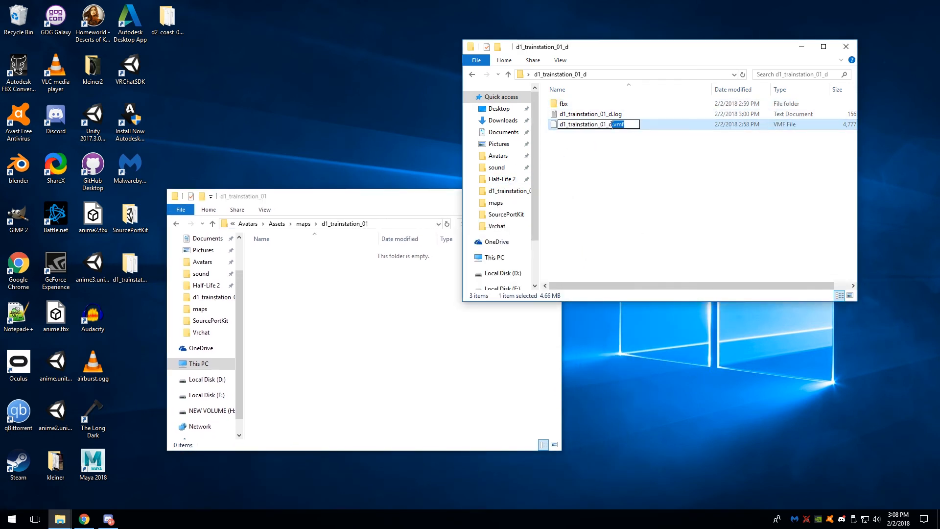
{"action": "type", "text": "txt"}
{"action": "key", "text": "Return"}
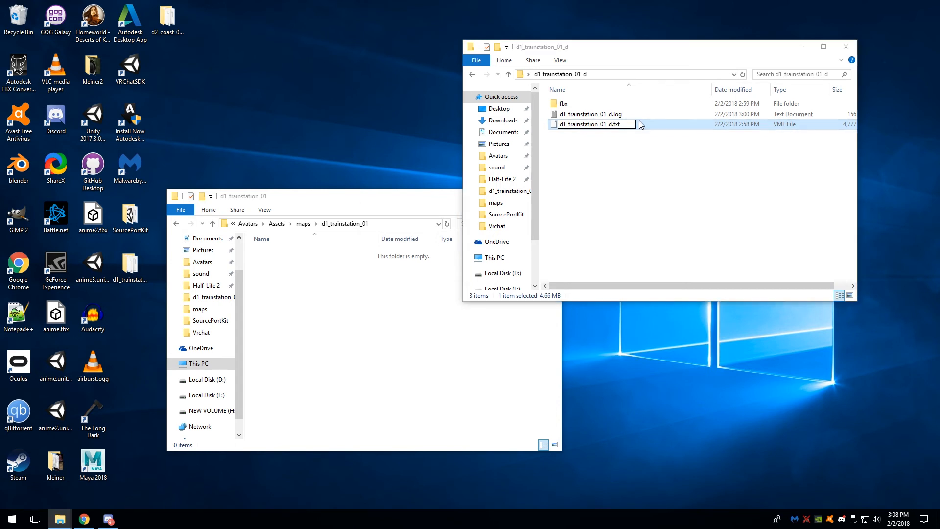
{"action": "left_click", "coordinate": [515, 265]}
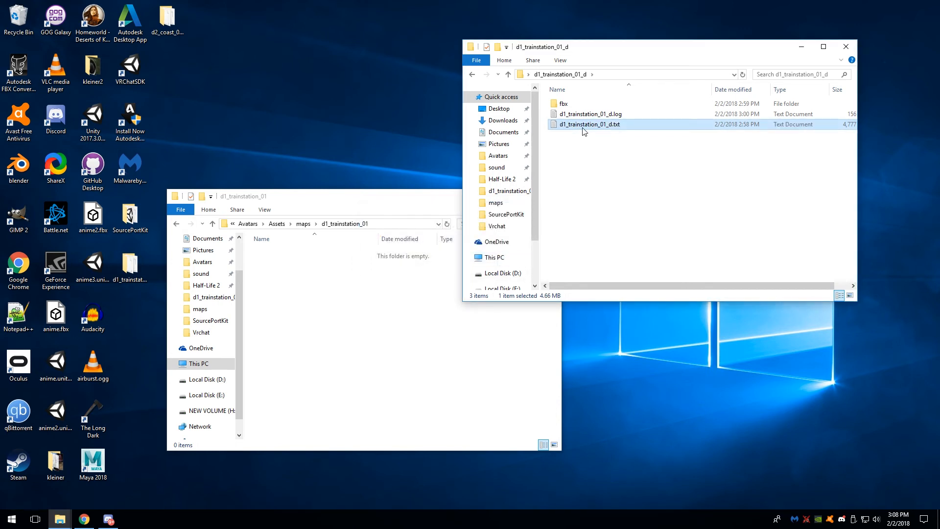
Copy d1_trainstation_01_d.txt and, from fbx\maps, d1_trainstation_01_compiled.fbx into the Assets\maps\d1_trainstation_01 folder.
{"action": "left_click_drag", "start_coordinate": [585, 126], "coordinate": [367, 322]}
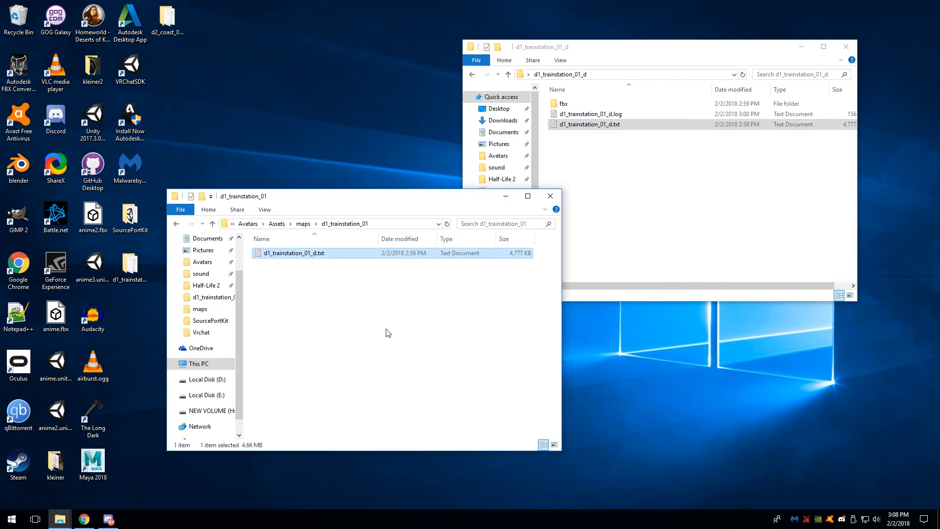
{"action": "left_click", "coordinate": [563, 104]}
{"action": "double_click", "coordinate": [563, 103]}
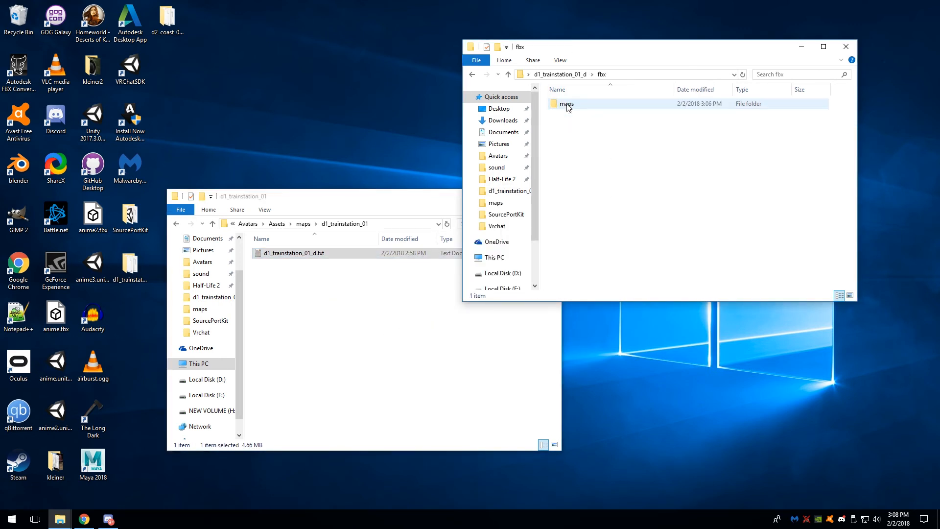
{"action": "double_click", "coordinate": [567, 107]}
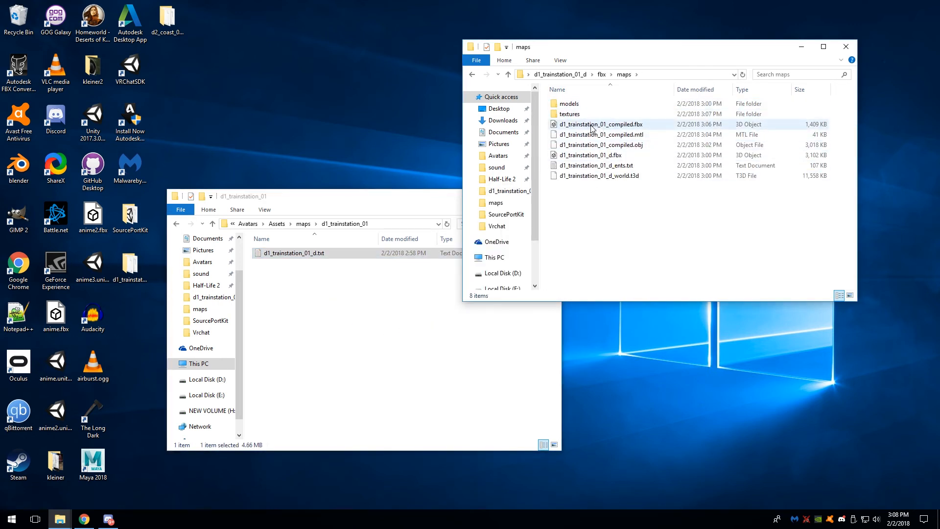
{"action": "left_click_drag", "start_coordinate": [591, 128], "coordinate": [372, 350]}
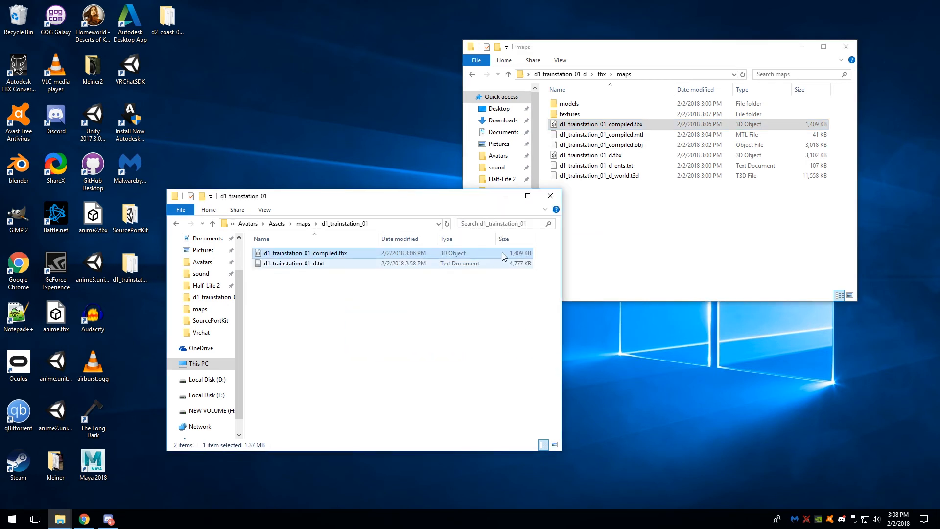
Copy the textures and models folders from fbx\maps into Assets\maps\d1_trainstation_01 and close both File Explorer windows.
{"action": "left_click", "coordinate": [569, 113]}
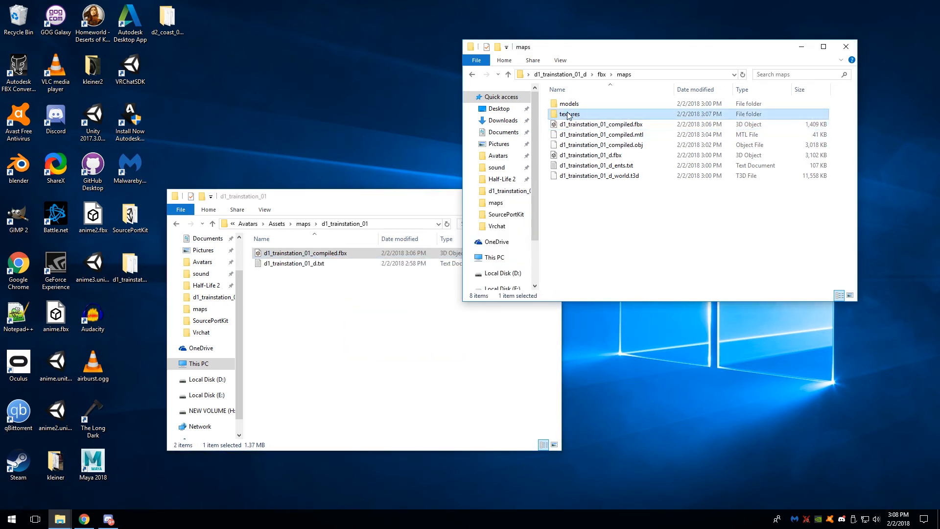
{"action": "left_click_drag", "start_coordinate": [571, 115], "coordinate": [372, 374]}
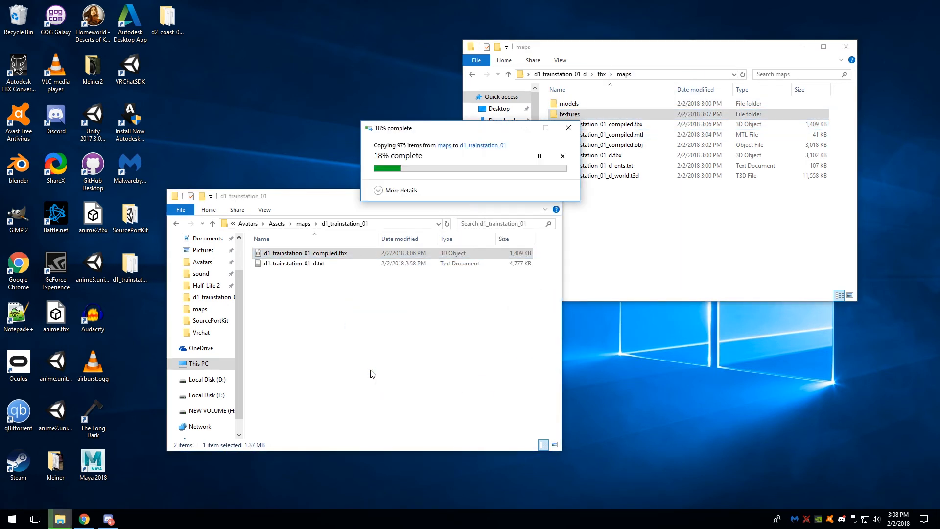
{"action": "left_click_drag", "start_coordinate": [570, 103], "coordinate": [368, 392]}
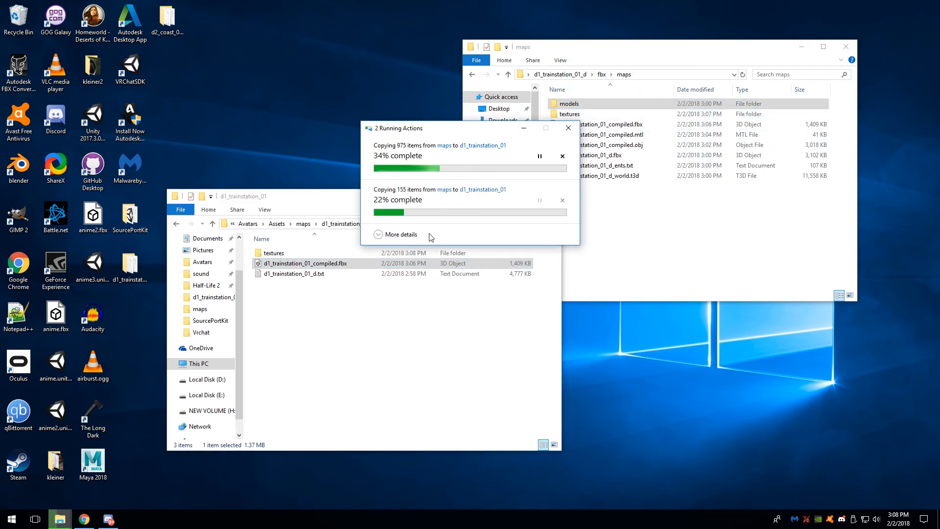
{"action": "left_click", "coordinate": [451, 352]}
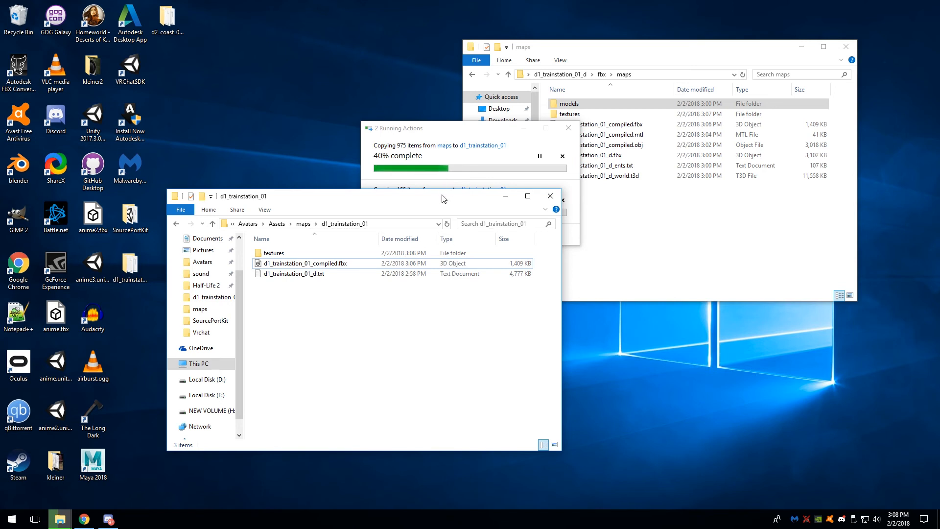
{"action": "left_click_drag", "start_coordinate": [409, 200], "coordinate": [417, 230]}
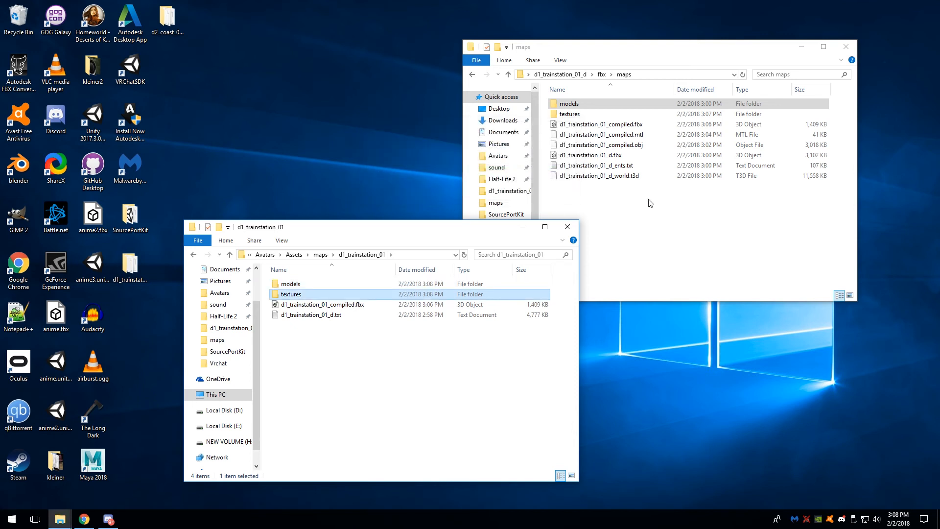
{"action": "left_click", "coordinate": [846, 47]}
{"action": "left_click", "coordinate": [568, 227]}
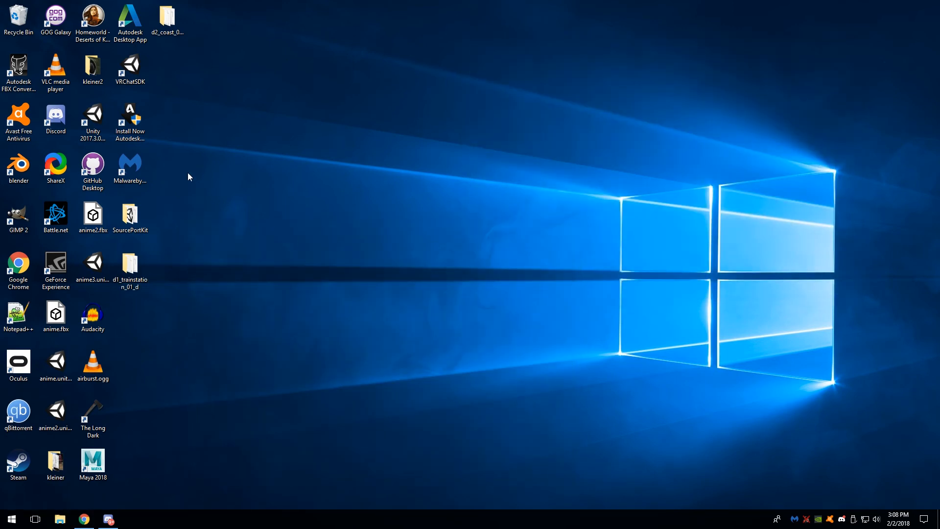
Switch to the Avatars project in Unity and open its Assets/maps/d1_trainstation_01 folder.
{"action": "double_click", "coordinate": [130, 67]}
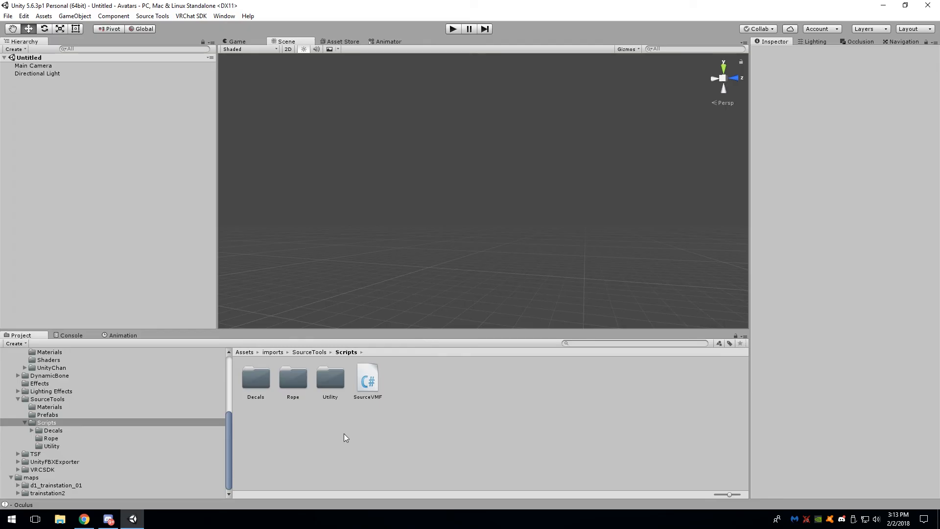
{"action": "scroll", "coordinate": [113, 418], "scroll_direction": "up", "scroll_amount": 5}
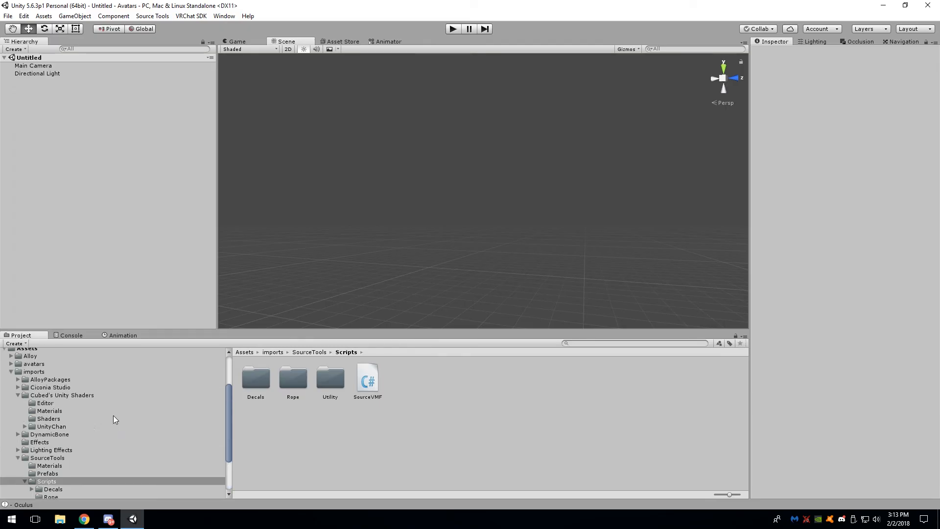
{"action": "scroll", "coordinate": [51, 415], "scroll_direction": "down", "scroll_amount": 5}
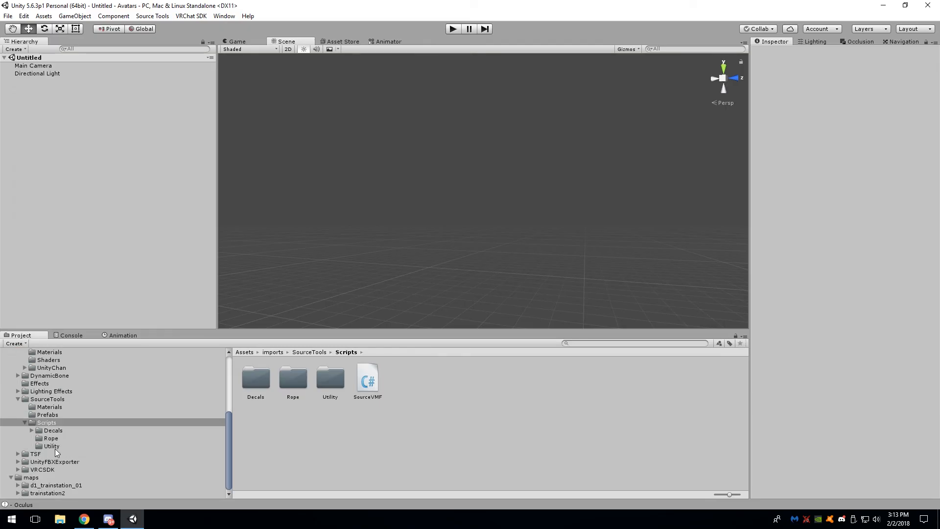
{"action": "left_click", "coordinate": [55, 486]}
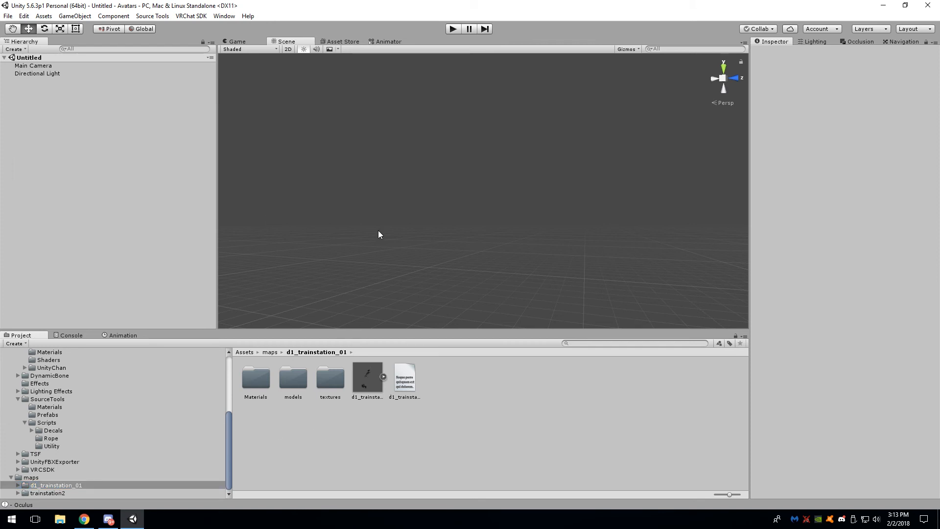
Set the import Scale Factor of d1_trainstation_01_compiled.fbx to 0.01 and apply it.
{"action": "right_click_drag", "start_coordinate": [378, 230], "coordinate": [358, 281]}
{"action": "left_click", "coordinate": [365, 387]}
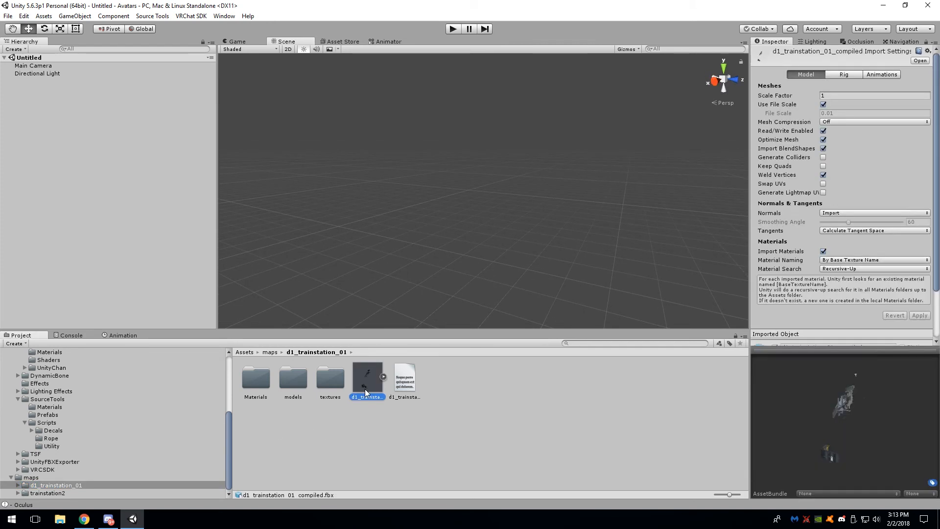
{"action": "left_click", "coordinate": [848, 95]}
{"action": "type", "text": "0.0"}
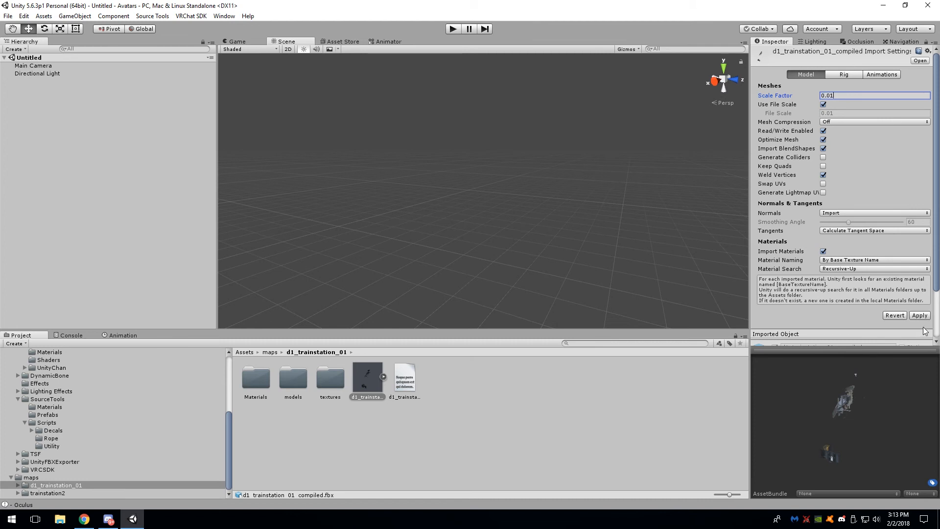
{"action": "left_click", "coordinate": [919, 315]}
{"action": "left_click_drag", "start_coordinate": [632, 209], "coordinate": [591, 246], "text": "alt"}
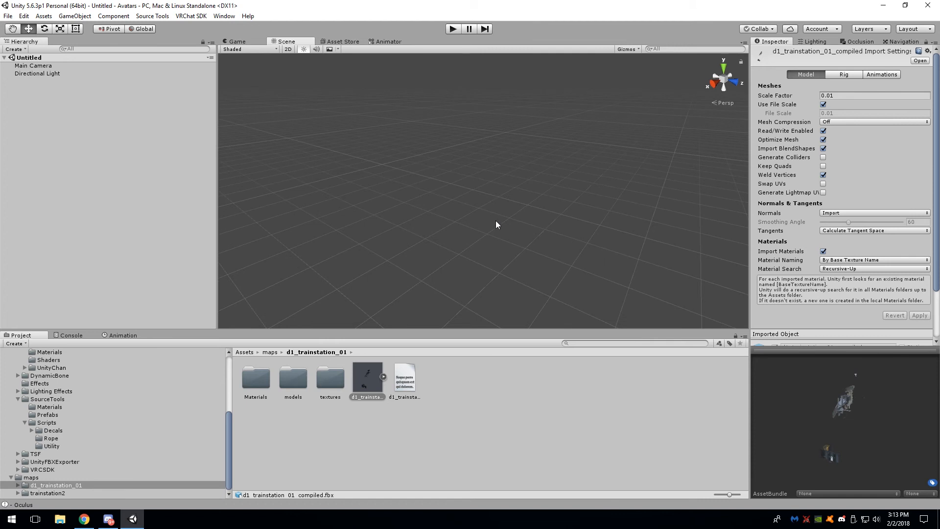
{"action": "left_click_drag", "start_coordinate": [496, 221], "coordinate": [521, 230], "text": "alt"}
Look up the SourceTools Unity package in the SourcePortKit folder and the Import Package options in Unity.
{"action": "left_click", "coordinate": [153, 16]}
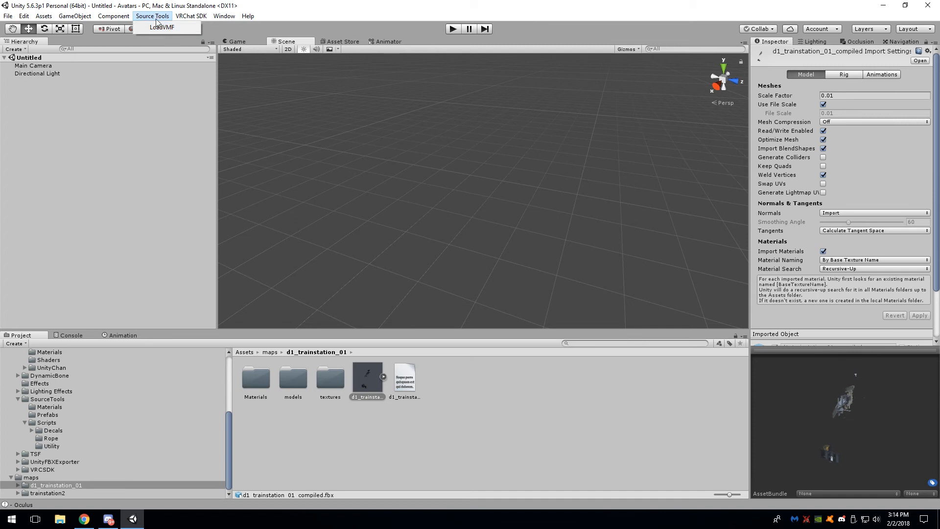
{"action": "left_click", "coordinate": [156, 18]}
{"action": "left_click", "coordinate": [157, 17]}
{"action": "left_click", "coordinate": [161, 28]}
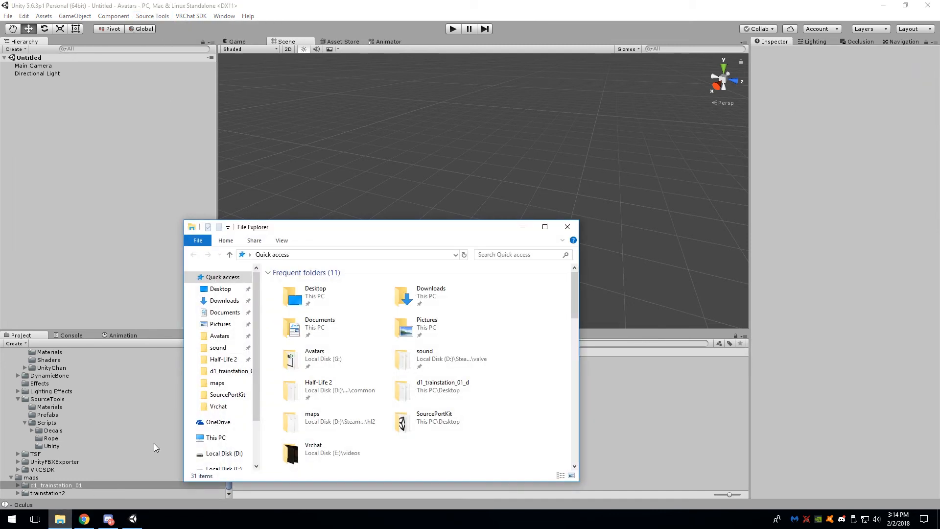
{"action": "left_click", "coordinate": [228, 394]}
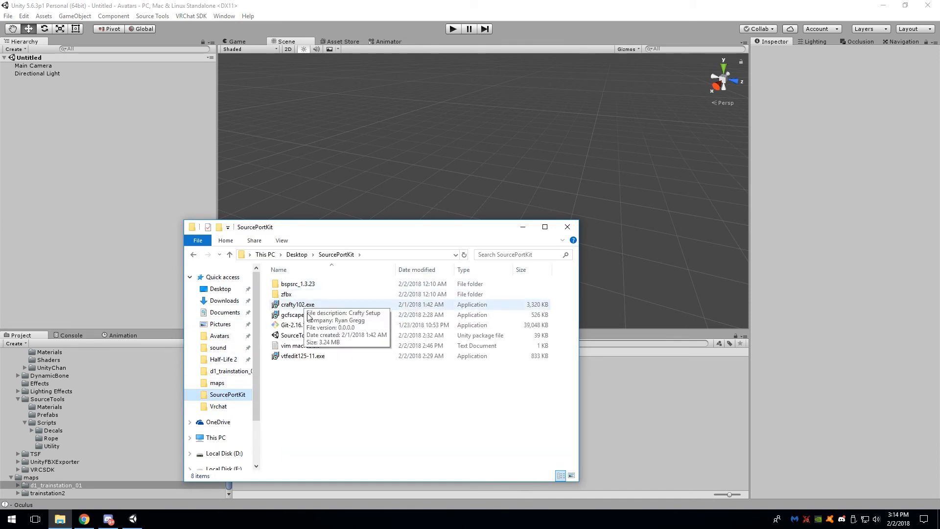
{"action": "left_click", "coordinate": [294, 335]}
{"action": "left_click", "coordinate": [568, 227]}
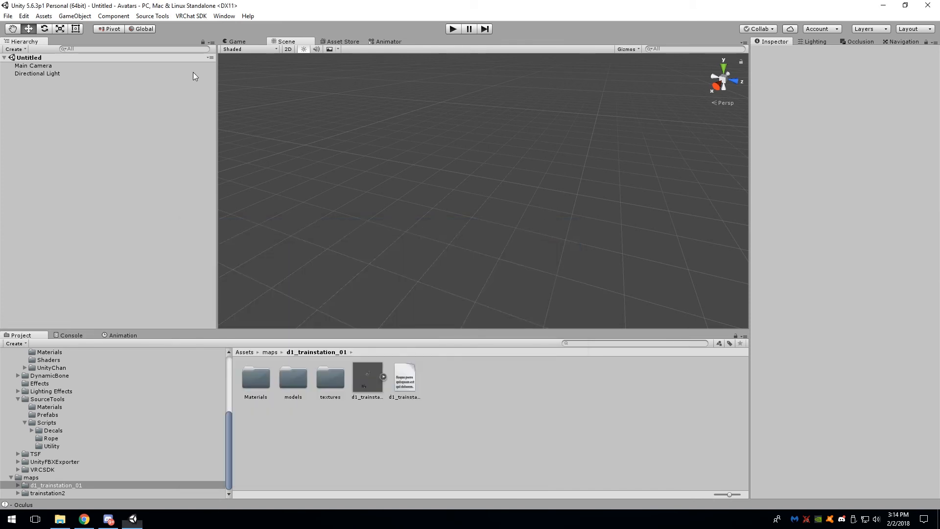
{"action": "left_click", "coordinate": [44, 15]}
{"action": "mouse_move", "coordinate": [81, 100]}
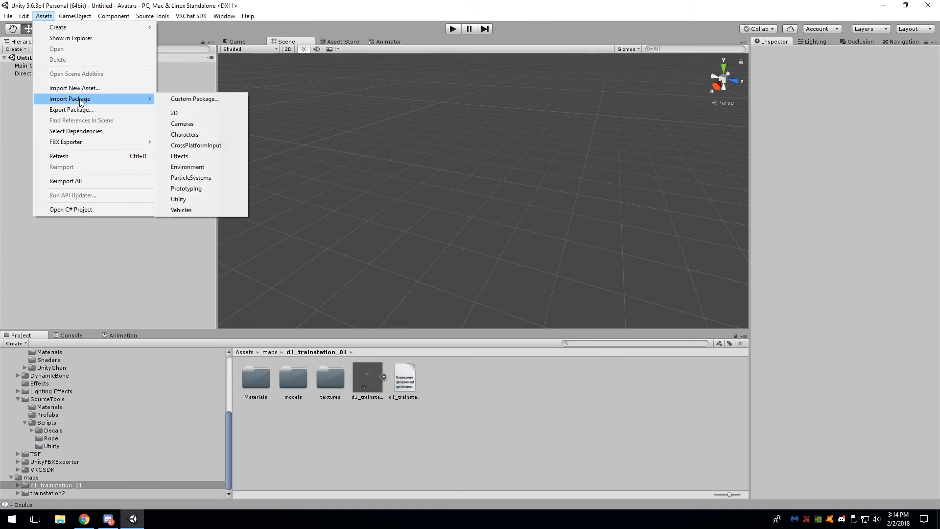
{"action": "left_click", "coordinate": [111, 284]}
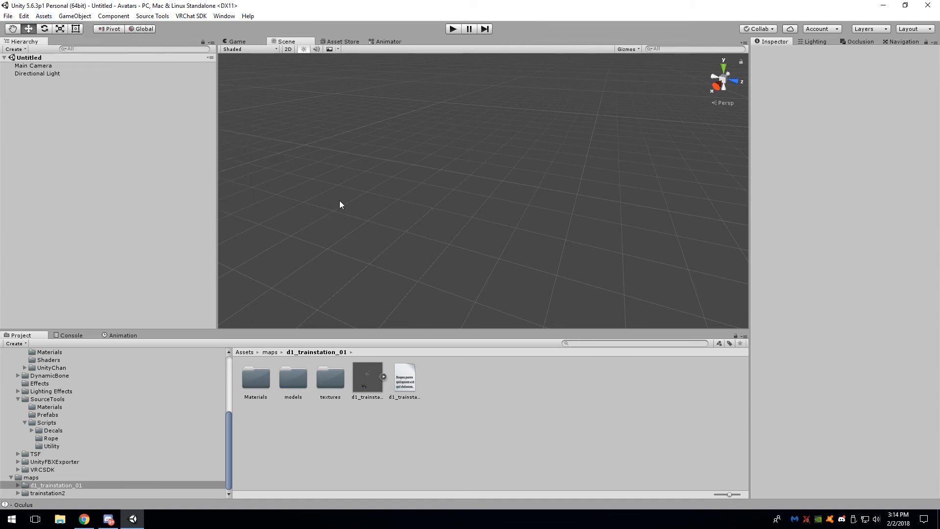
Open the LoadVMF tool, assign the d1_trainstation_01_d text asset as Vmf Text, and view its contents.
{"action": "left_click", "coordinate": [152, 16]}
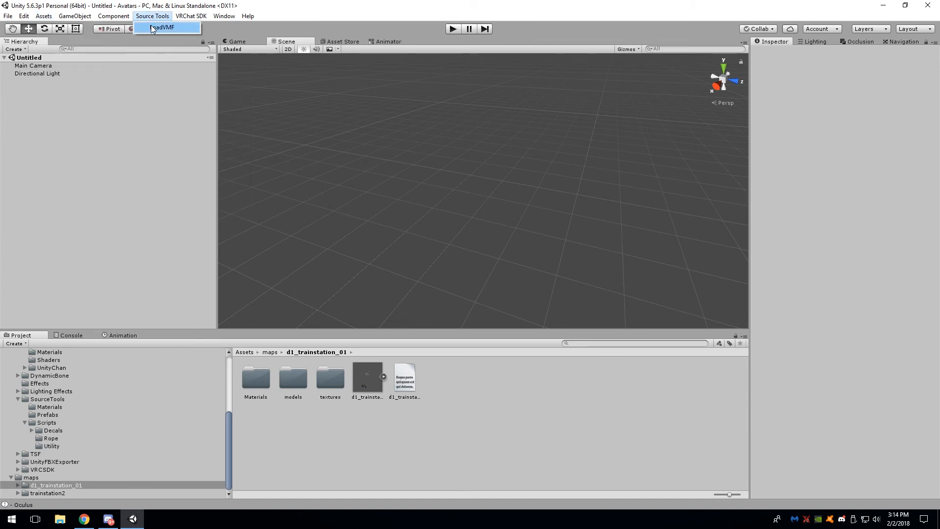
{"action": "left_click", "coordinate": [155, 27]}
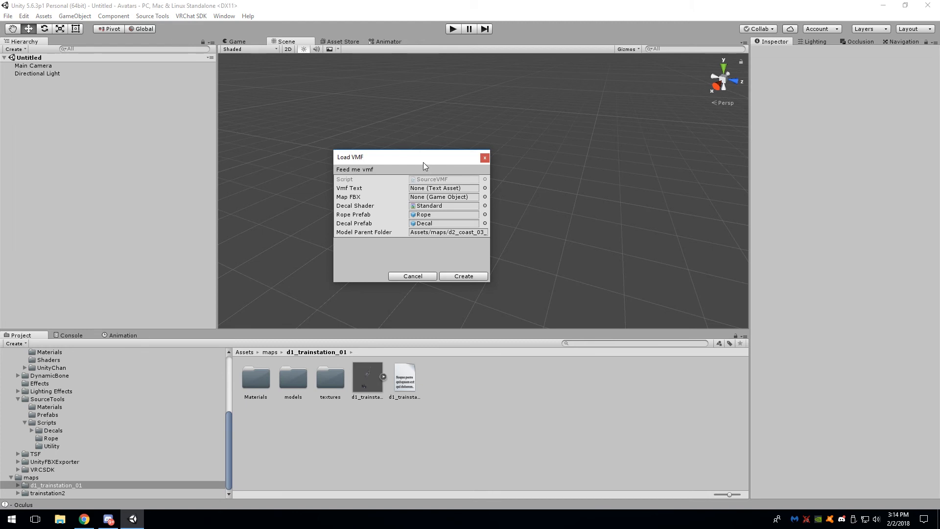
{"action": "left_click_drag", "start_coordinate": [423, 162], "coordinate": [402, 158]}
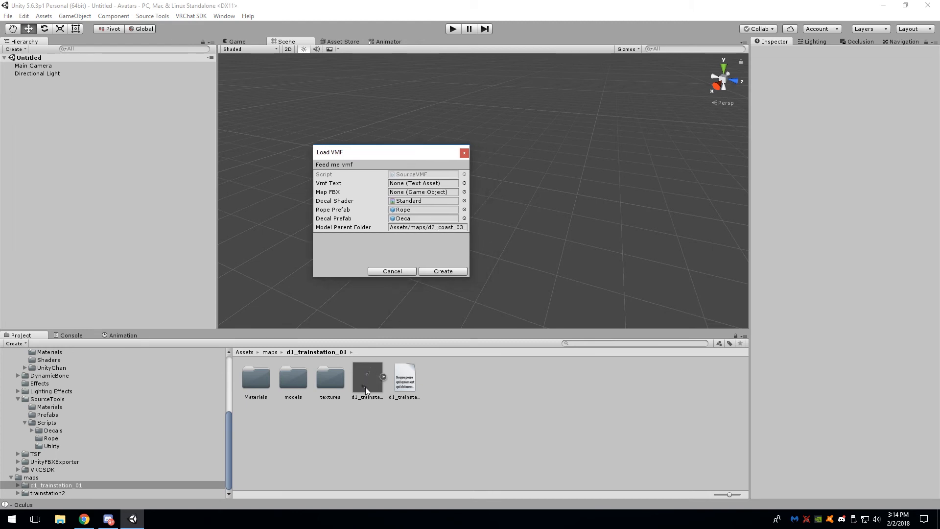
{"action": "left_click_drag", "start_coordinate": [405, 379], "coordinate": [412, 185]}
{"action": "left_click", "coordinate": [409, 390]}
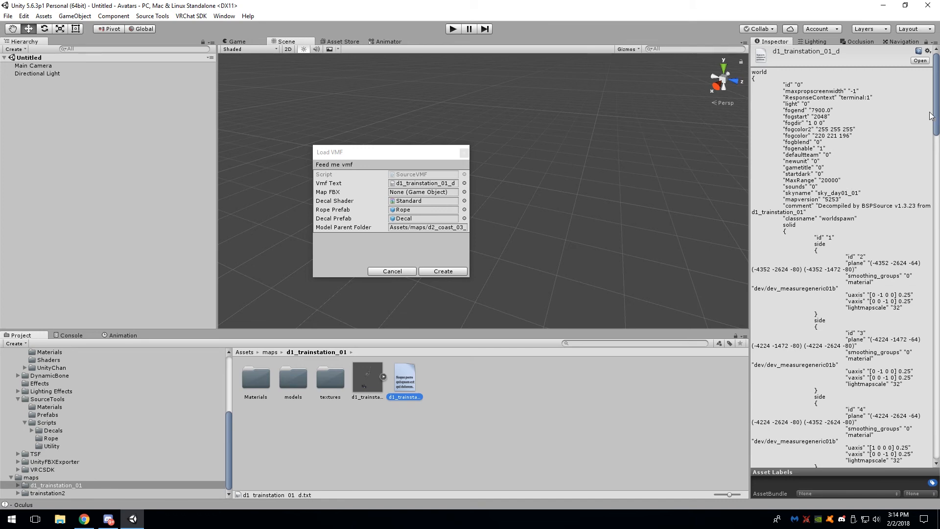
{"action": "scroll", "coordinate": [931, 117], "scroll_direction": "down", "scroll_amount": 5}
{"action": "scroll", "coordinate": [870, 118], "scroll_direction": "up", "scroll_amount": 8}
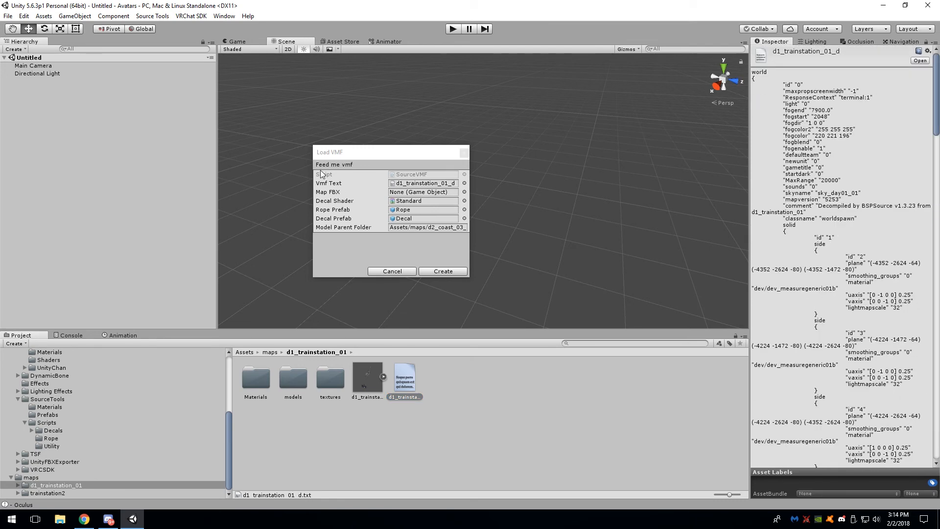
Assign the d1_trainstation_01_compiled model as the Map FBX and view the Decal and Rope prefabs in SourceTools.
{"action": "left_click_drag", "start_coordinate": [366, 153], "coordinate": [336, 147]}
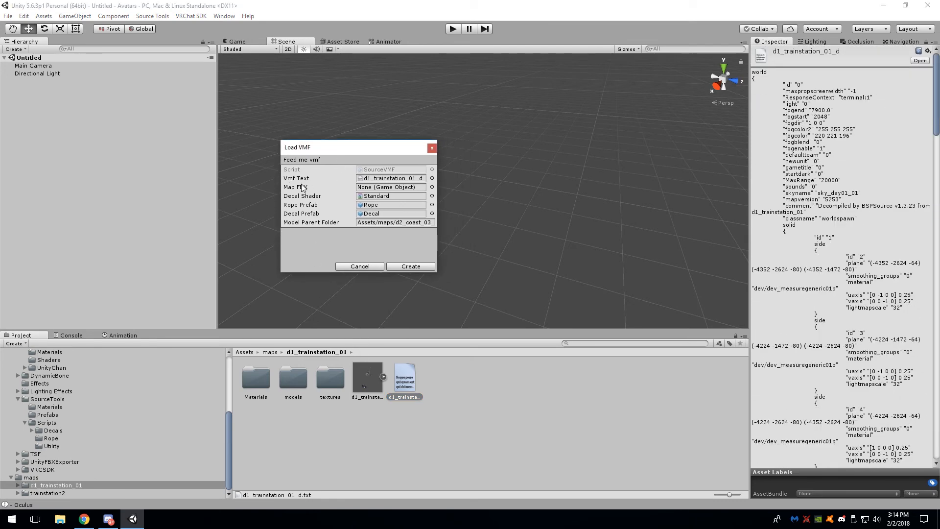
{"action": "left_click_drag", "start_coordinate": [384, 398], "coordinate": [387, 188]}
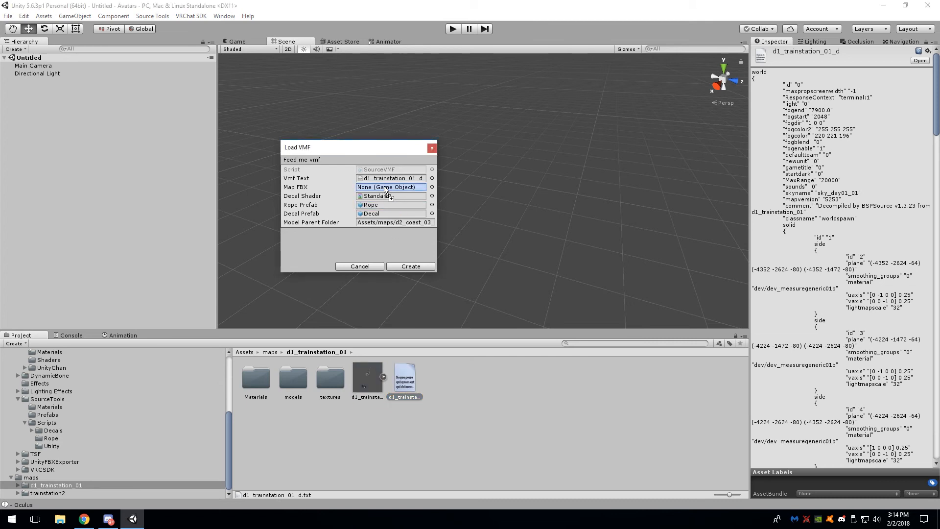
{"action": "left_click_drag", "start_coordinate": [360, 149], "coordinate": [397, 154]}
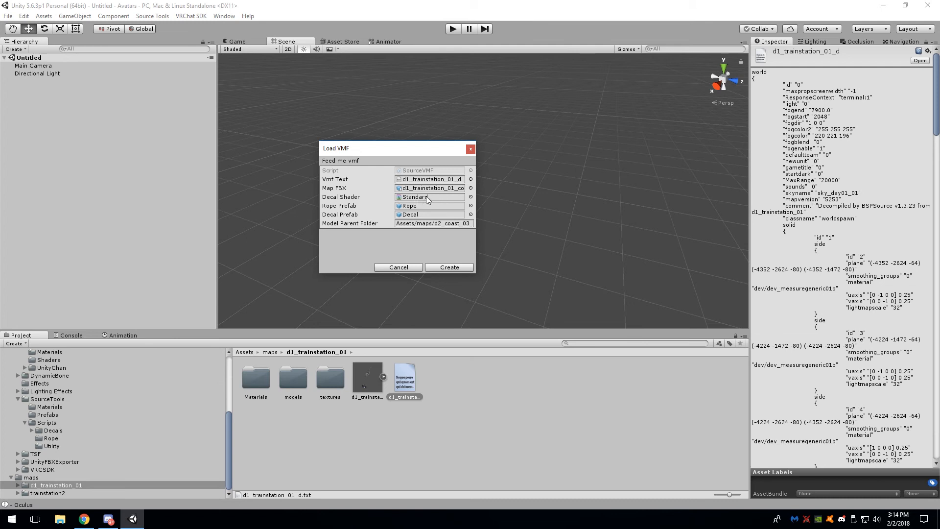
{"action": "left_click_drag", "start_coordinate": [404, 156], "coordinate": [422, 157]}
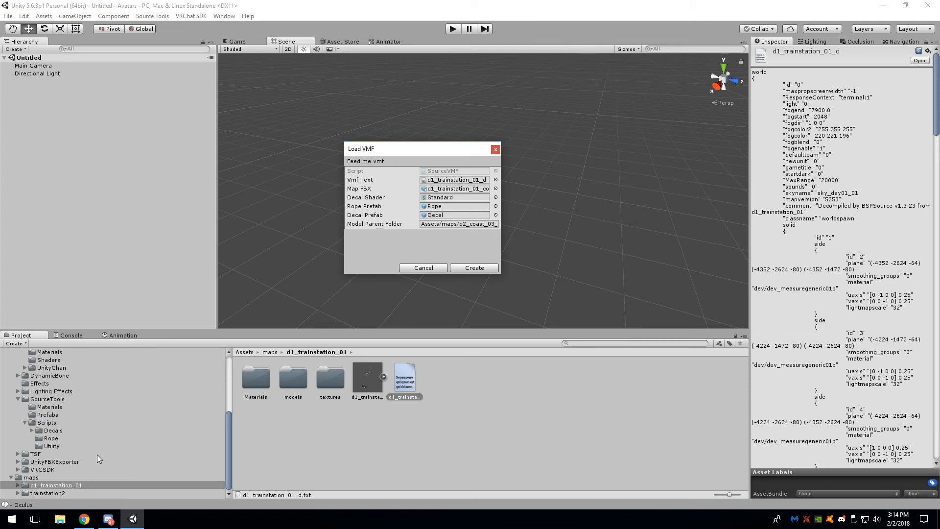
{"action": "left_click", "coordinate": [49, 415]}
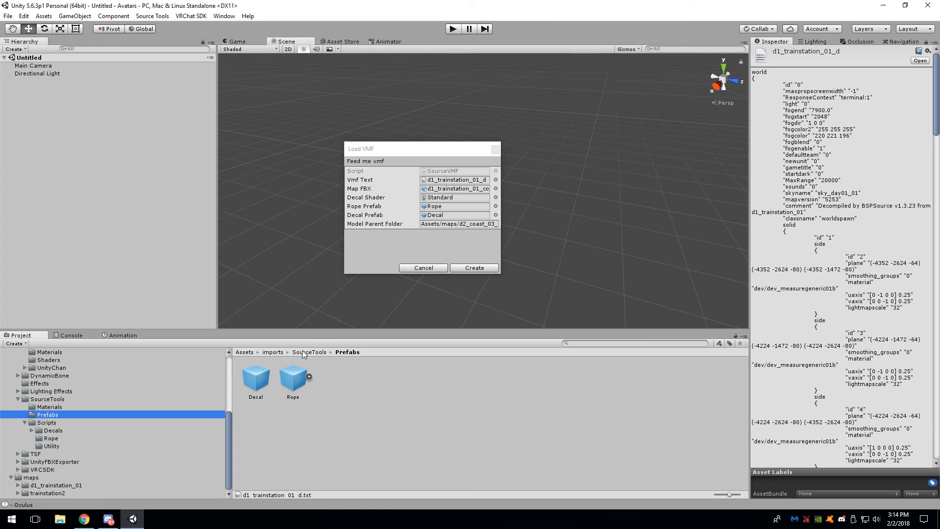
{"action": "left_click", "coordinate": [57, 485]}
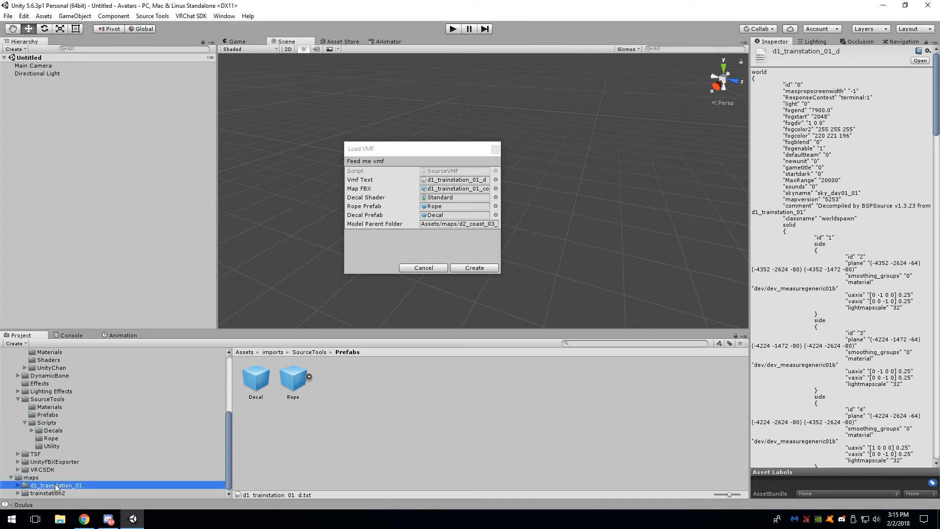
Set the Model Parent Folder to Assets/maps/d1_trainstation_01/ in the Load VMF tool and create the map.
{"action": "left_click", "coordinate": [439, 224]}
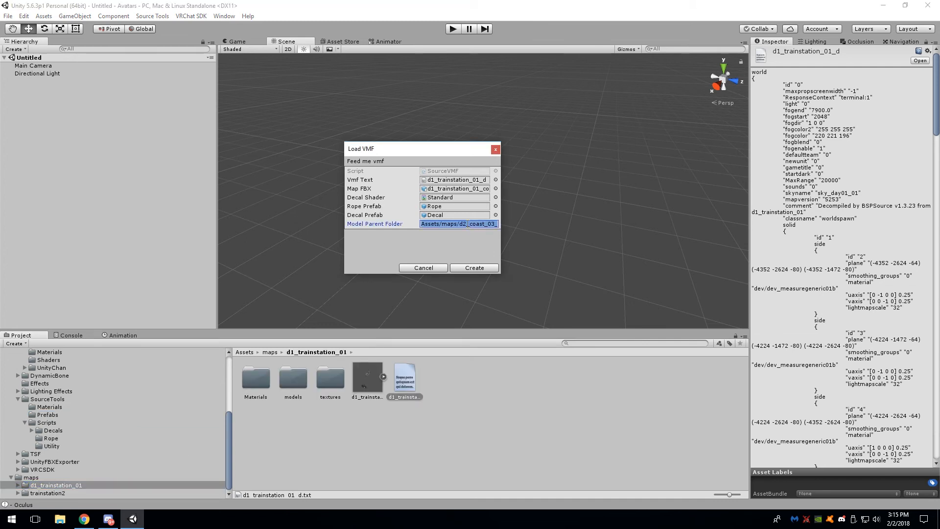
{"action": "left_click", "coordinate": [422, 224]}
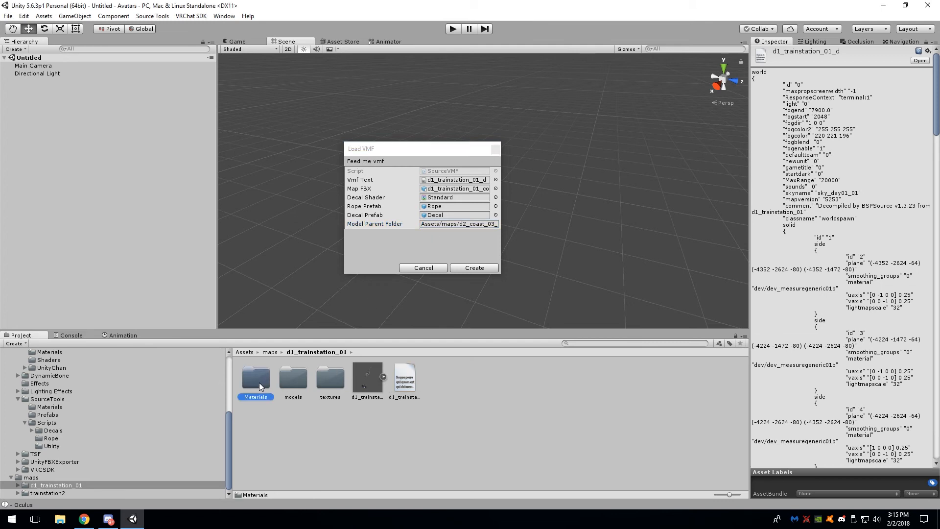
{"action": "left_click", "coordinate": [294, 382]}
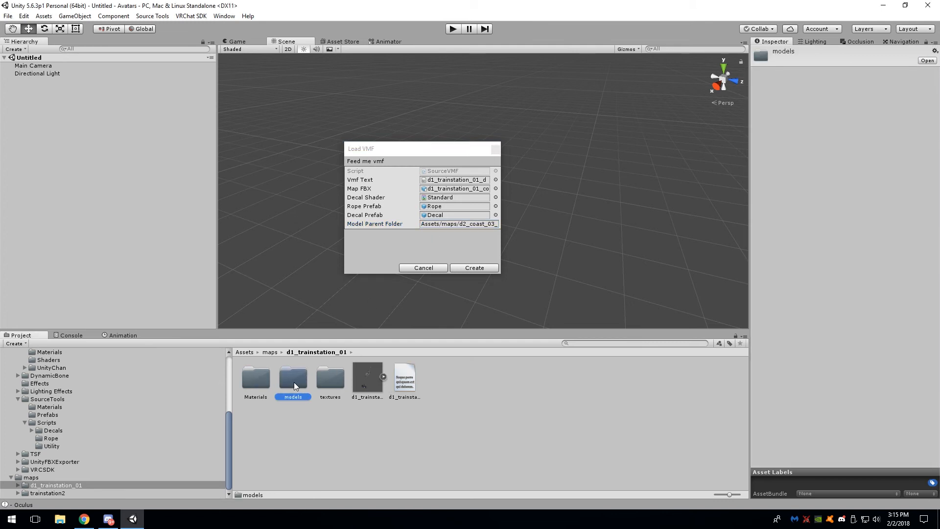
{"action": "left_click", "coordinate": [323, 381]}
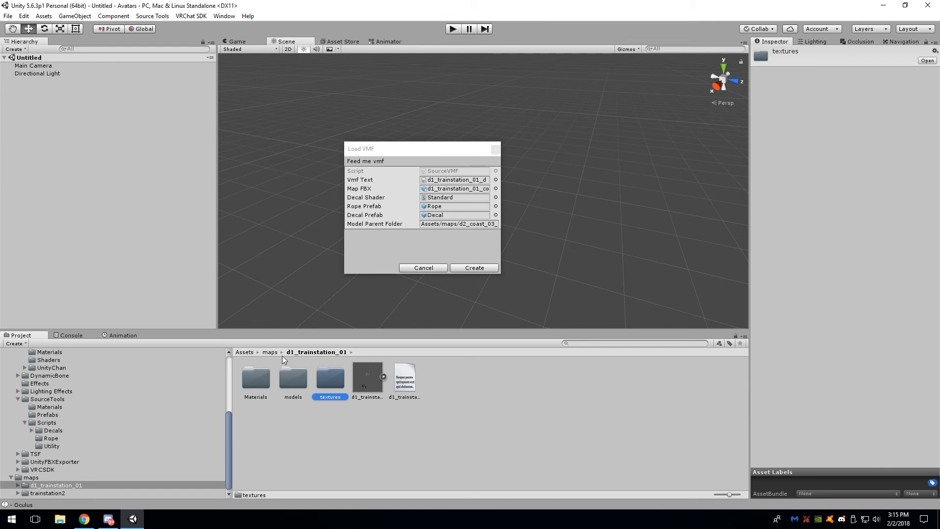
{"action": "left_click_drag", "start_coordinate": [458, 223], "coordinate": [520, 226]}
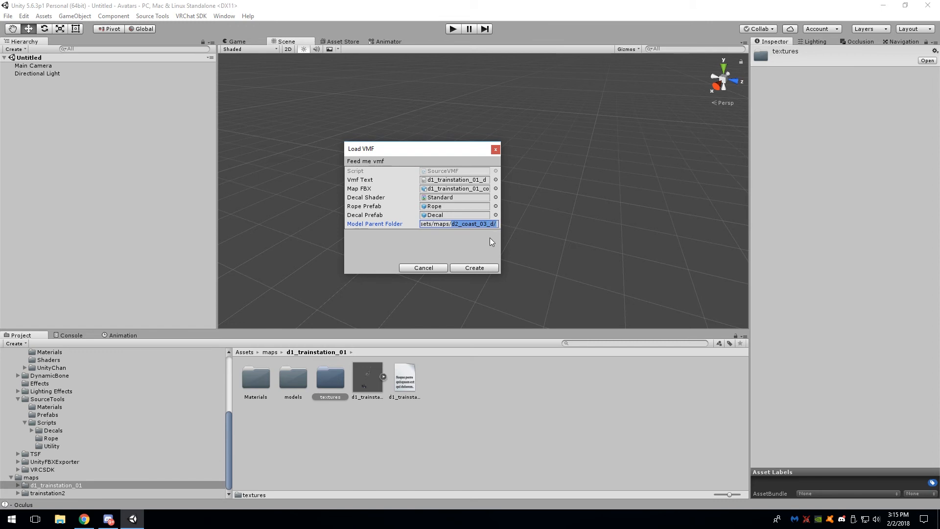
{"action": "type", "text": "d1_trainstation_01/"}
{"action": "left_click_drag", "start_coordinate": [428, 151], "coordinate": [398, 142]}
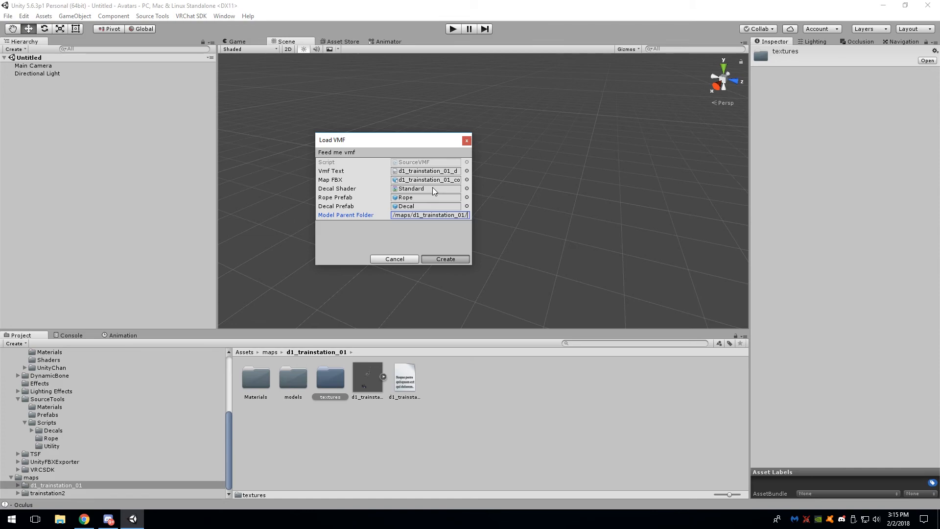
{"action": "key", "text": "Return"}
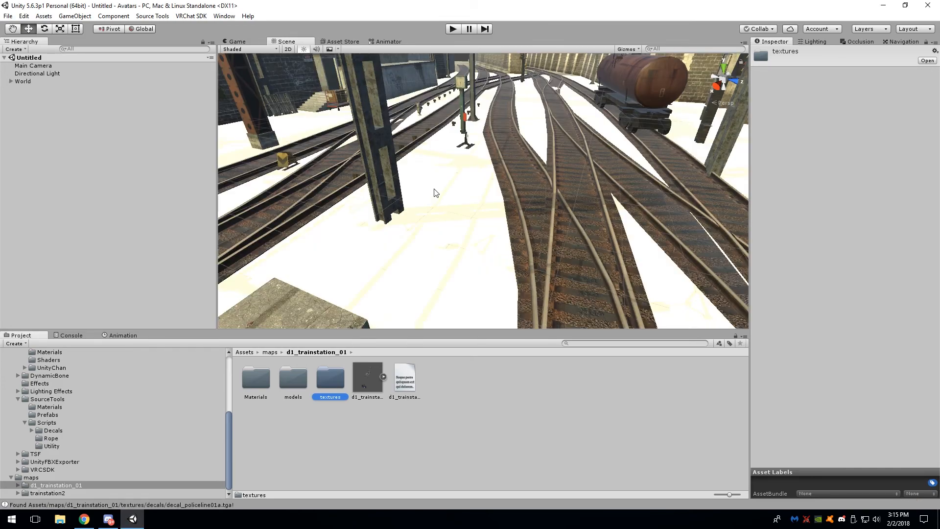
Look over the loaded station and filter the console to errors, opening the decalposter014a and decalposter014b entries.
{"action": "right_click_drag", "start_coordinate": [545, 222], "coordinate": [93, 257]}
{"action": "key", "text": "w"}
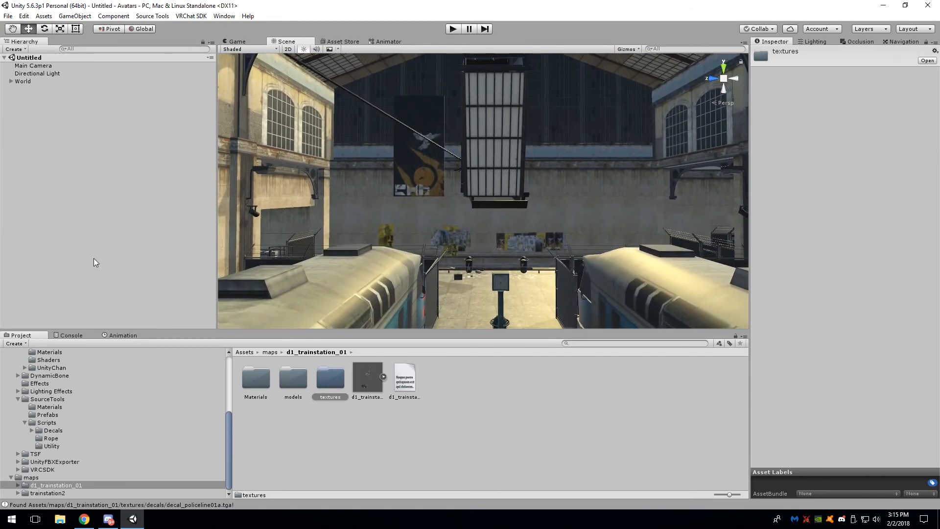
{"action": "left_click", "coordinate": [74, 334]}
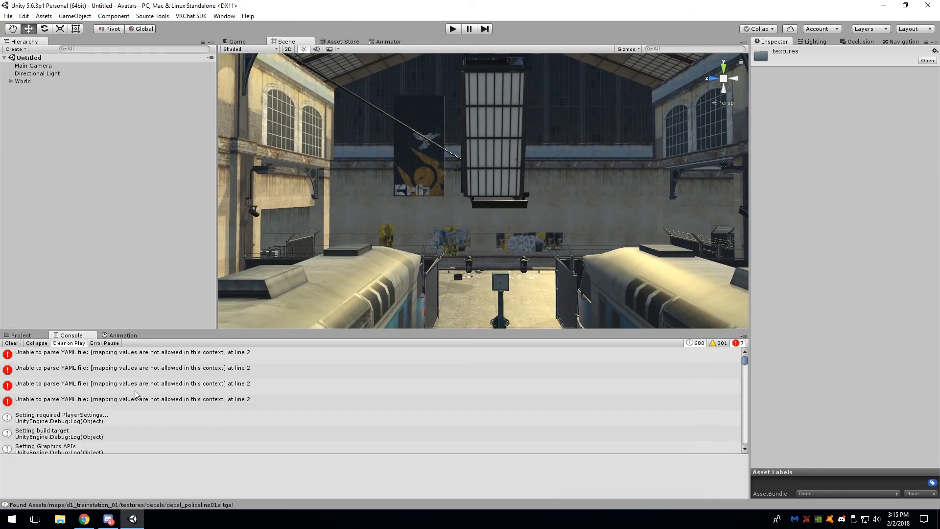
{"action": "scroll", "coordinate": [147, 392], "scroll_direction": "down", "scroll_amount": 5}
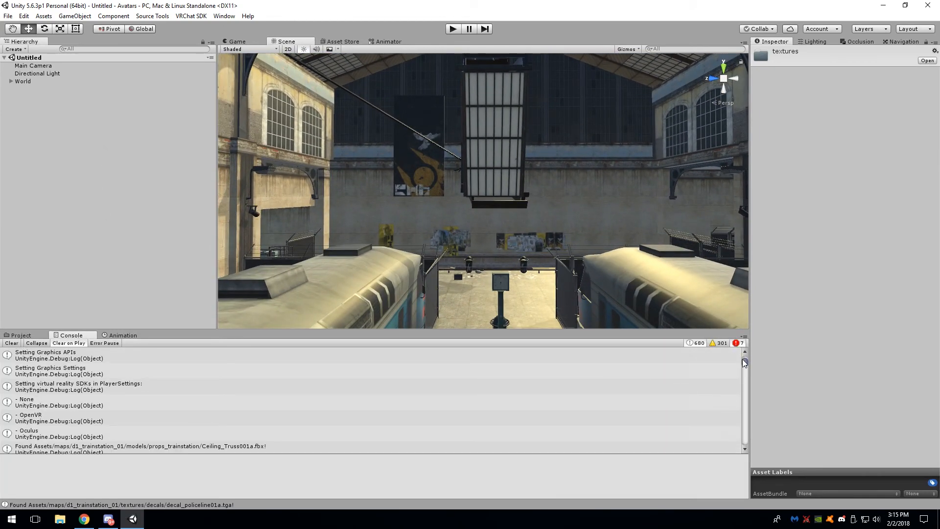
{"action": "left_click", "coordinate": [697, 343]}
{"action": "left_click", "coordinate": [718, 343]}
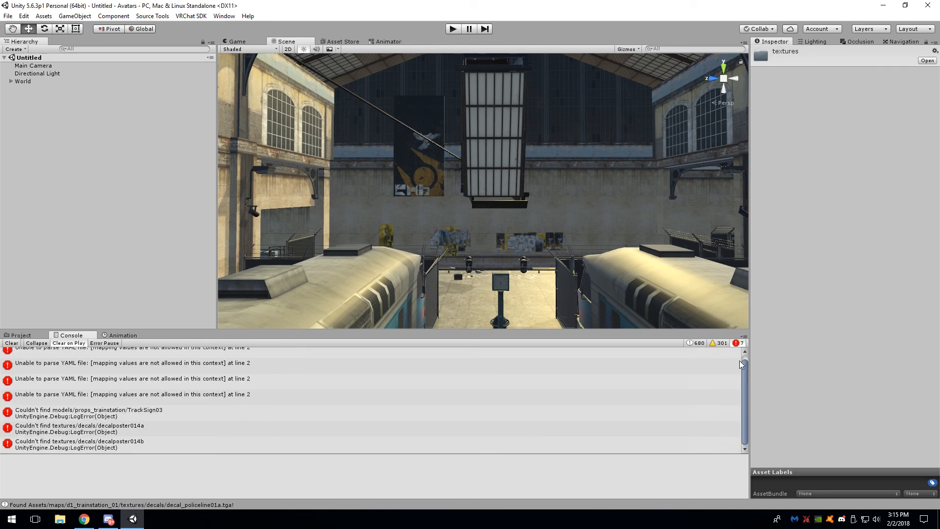
{"action": "left_click", "coordinate": [132, 428]}
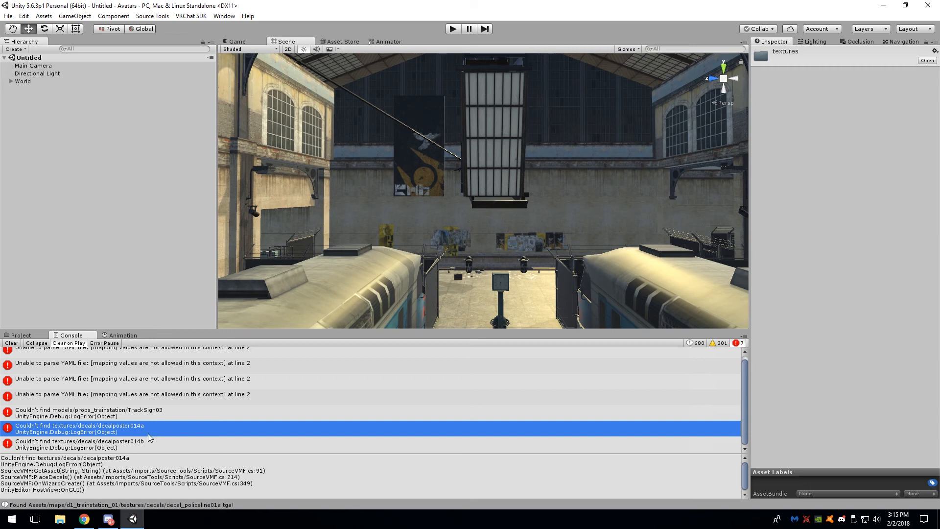
{"action": "left_click", "coordinate": [105, 443]}
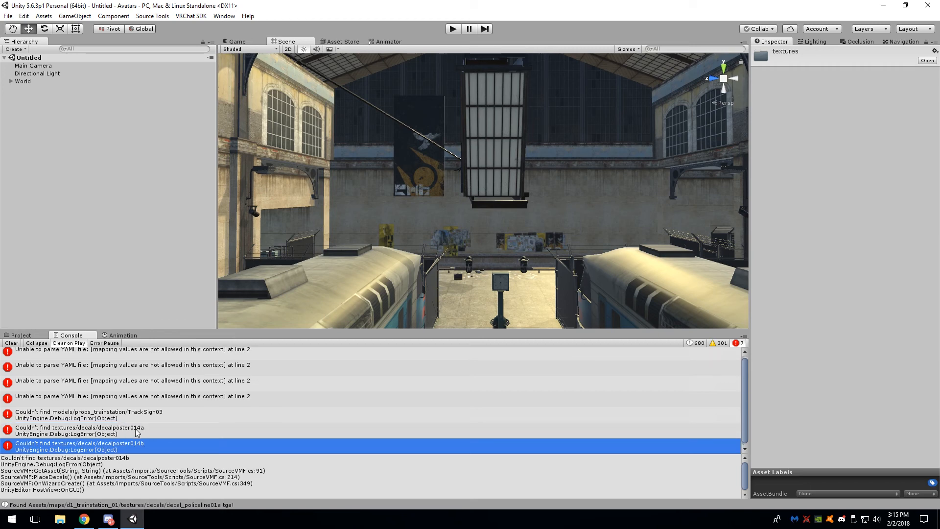
Examine the station's departure boards, the train hall and the rail yard outside to check the loaded map.
{"action": "right_click_drag", "start_coordinate": [484, 252], "coordinate": [195, 250]}
{"action": "key", "text": "w"}
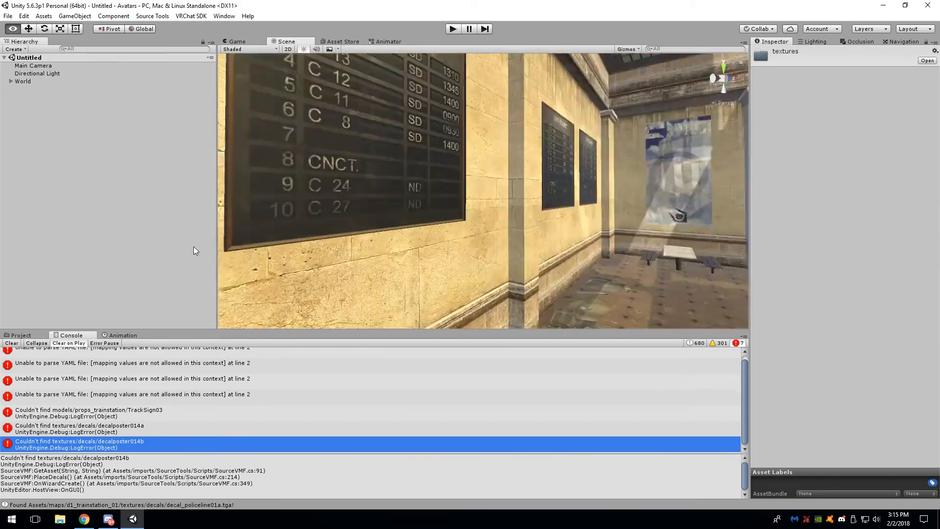
{"action": "right_click_drag", "start_coordinate": [441, 257], "coordinate": [165, 198]}
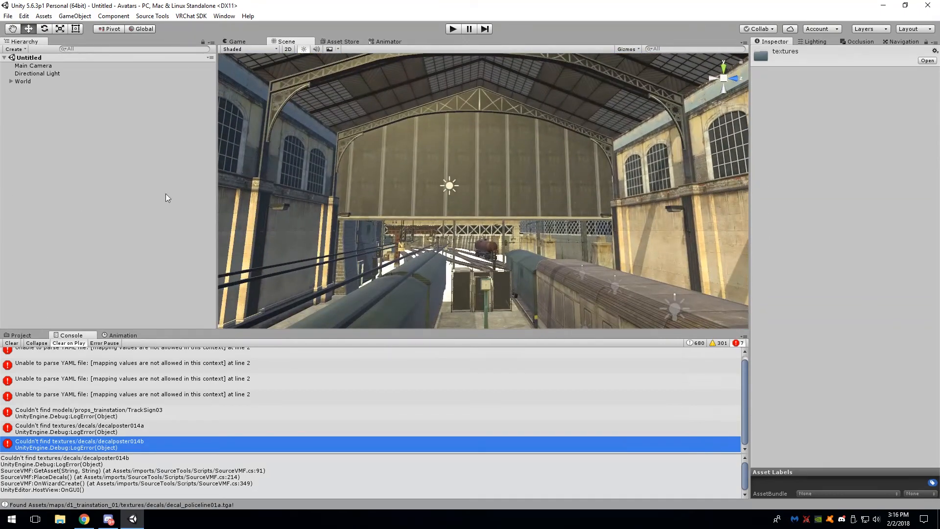
{"action": "left_click", "coordinate": [451, 186]}
{"action": "right_click_drag", "start_coordinate": [451, 186], "coordinate": [430, 226]}
{"action": "left_click", "coordinate": [486, 239]}
{"action": "left_click", "coordinate": [486, 237]}
{"action": "key", "text": "w"}
{"action": "right_click_drag", "start_coordinate": [606, 233], "coordinate": [672, 226]}
Rotate the ivy02 decal on the brick retaining wall to about -16.3 on Z and enlarge it.
{"action": "left_click", "coordinate": [578, 213]}
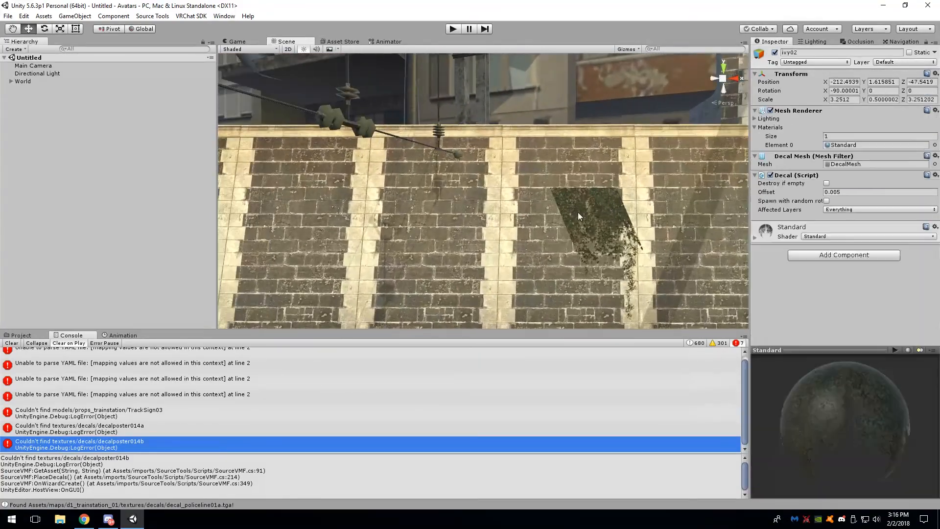
{"action": "key", "text": "d"}
{"action": "right_click_drag", "start_coordinate": [577, 215], "coordinate": [397, 235]}
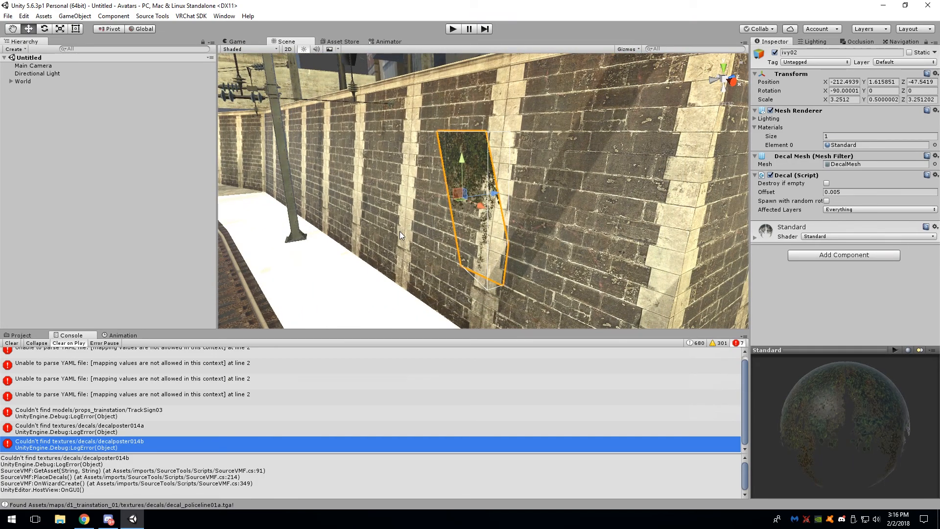
{"action": "right_click_drag", "start_coordinate": [418, 218], "coordinate": [565, 354]}
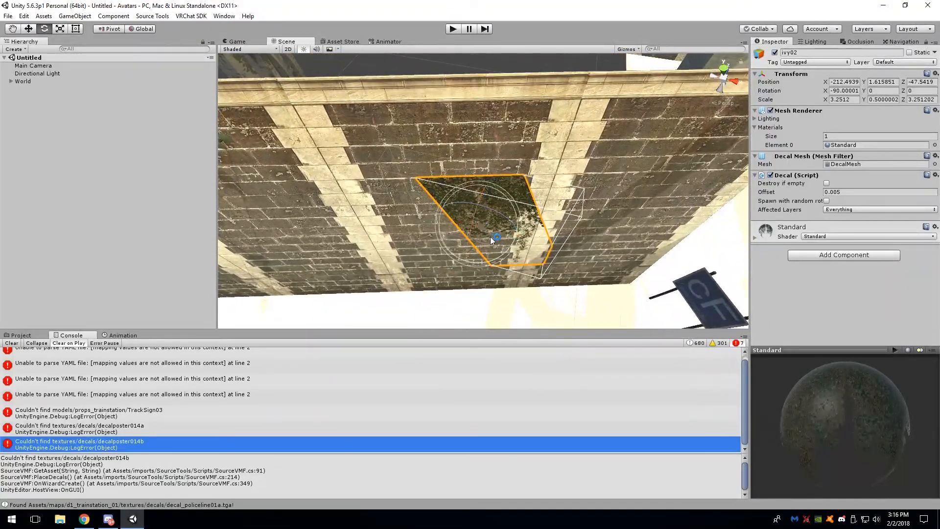
{"action": "left_click_drag", "start_coordinate": [469, 261], "coordinate": [506, 262]}
{"action": "right_click_drag", "start_coordinate": [506, 263], "coordinate": [456, 216]}
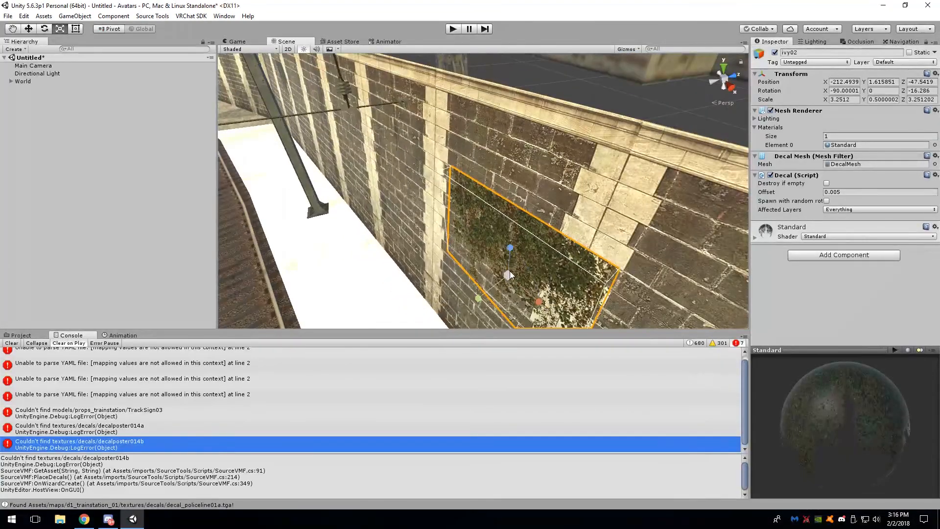
{"action": "left_click_drag", "start_coordinate": [510, 271], "coordinate": [556, 269]}
Rotate another ivy02 decal farther along the brick wall to about -17.3 on Z and scale it to about 6.4.
{"action": "right_click_drag", "start_coordinate": [557, 266], "coordinate": [488, 206]}
{"action": "key", "text": "w"}
{"action": "left_click", "coordinate": [527, 211]}
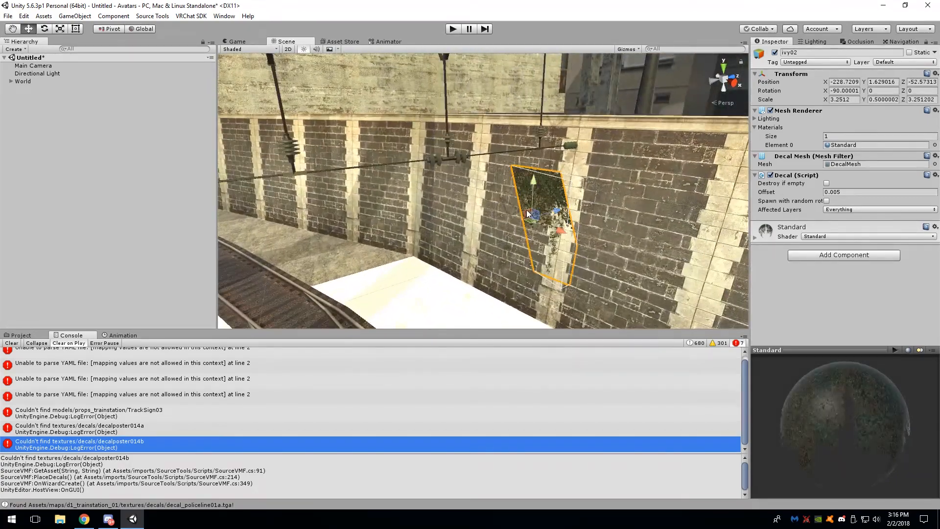
{"action": "left_click_drag", "start_coordinate": [549, 231], "coordinate": [554, 210]}
{"action": "key", "text": "r"}
Enlarge the ivy02 decals on the dark brick wall, scaling the one above the doorway sign to about 6.35.
{"action": "right_click_drag", "start_coordinate": [574, 207], "coordinate": [126, 165]}
{"action": "key", "text": "w"}
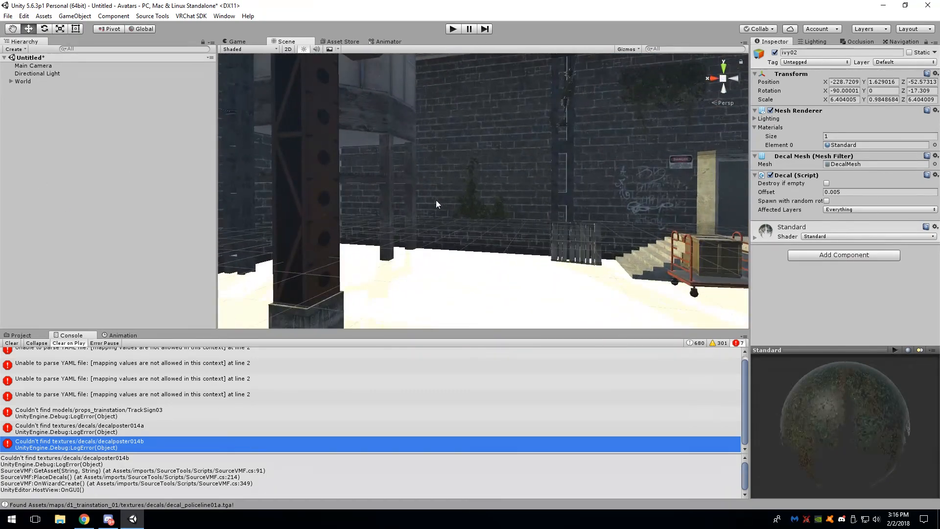
{"action": "left_click", "coordinate": [474, 200]}
{"action": "right_click_drag", "start_coordinate": [475, 201], "coordinate": [517, 184]}
{"action": "key", "text": "r"}
{"action": "left_click", "coordinate": [512, 183]}
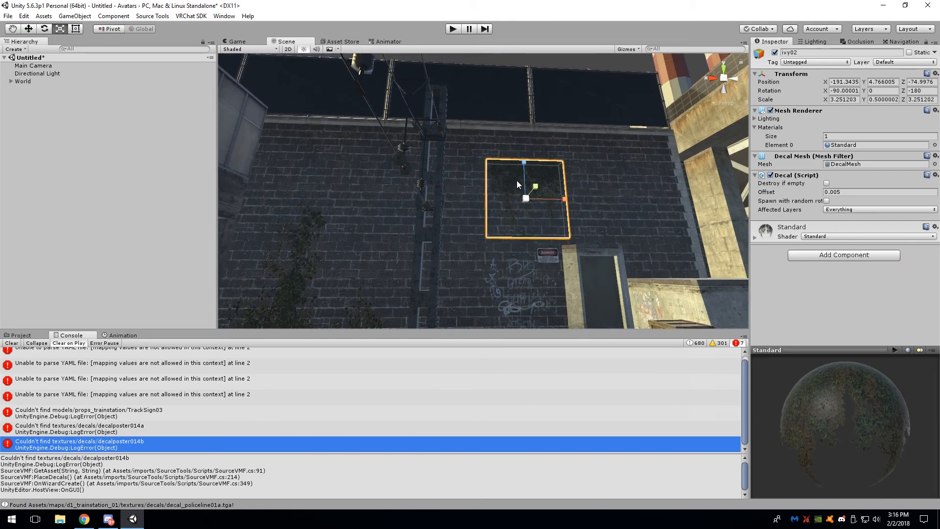
{"action": "key", "text": "r"}
{"action": "left_click_drag", "start_coordinate": [522, 201], "coordinate": [567, 184]}
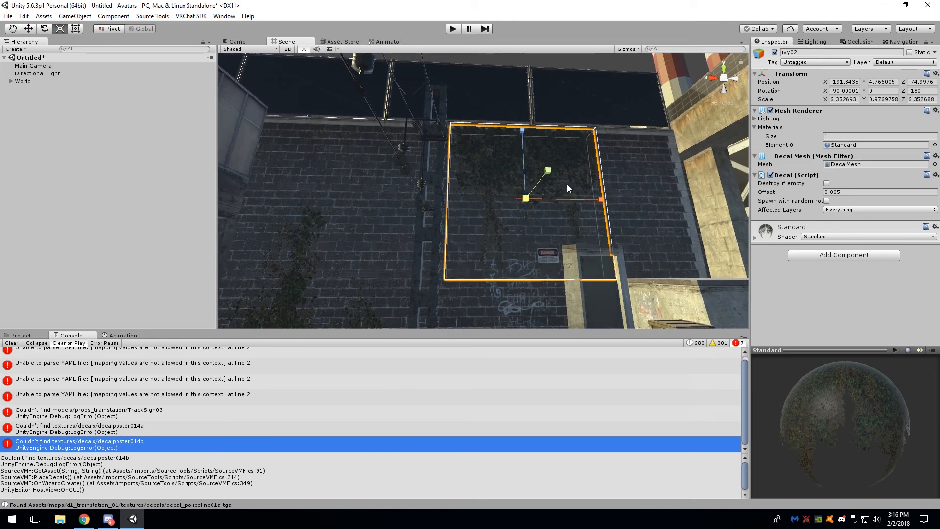
Rotate the decalstain011a decal on the low concrete wall to about 171.6 on Z and scale it to about 3.59.
{"action": "right_click_drag", "start_coordinate": [567, 184], "coordinate": [500, 233]}
{"action": "key", "text": "e"}
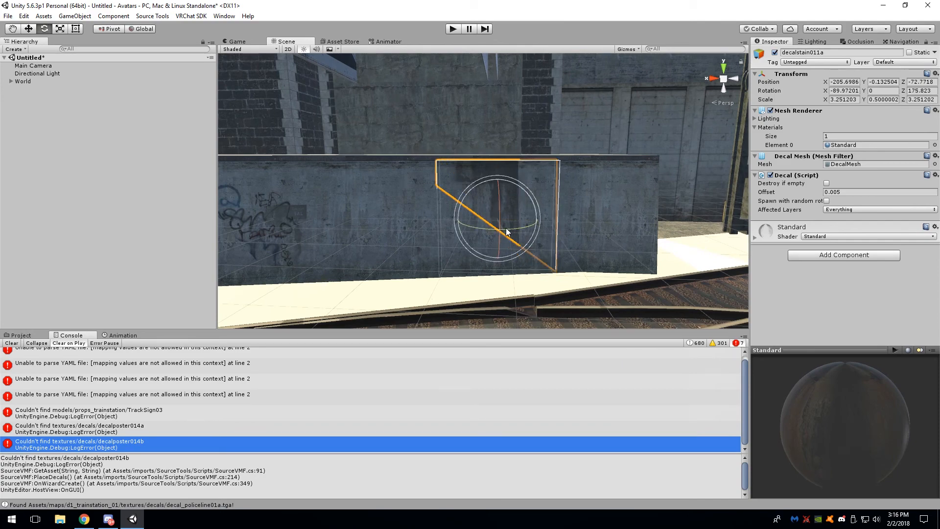
{"action": "left_click_drag", "start_coordinate": [506, 229], "coordinate": [504, 227]}
{"action": "right_click_drag", "start_coordinate": [504, 228], "coordinate": [289, 246]}
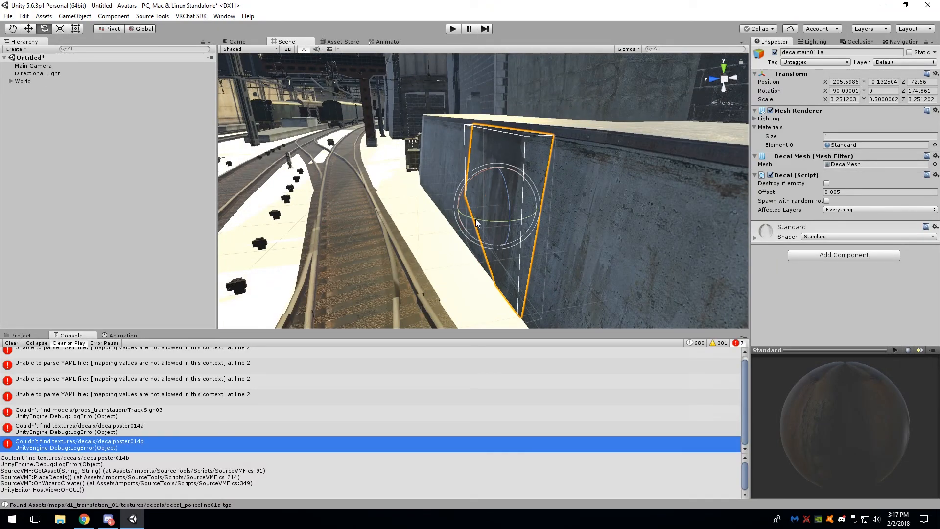
{"action": "left_click_drag", "start_coordinate": [475, 219], "coordinate": [500, 210]}
{"action": "key", "text": "r"}
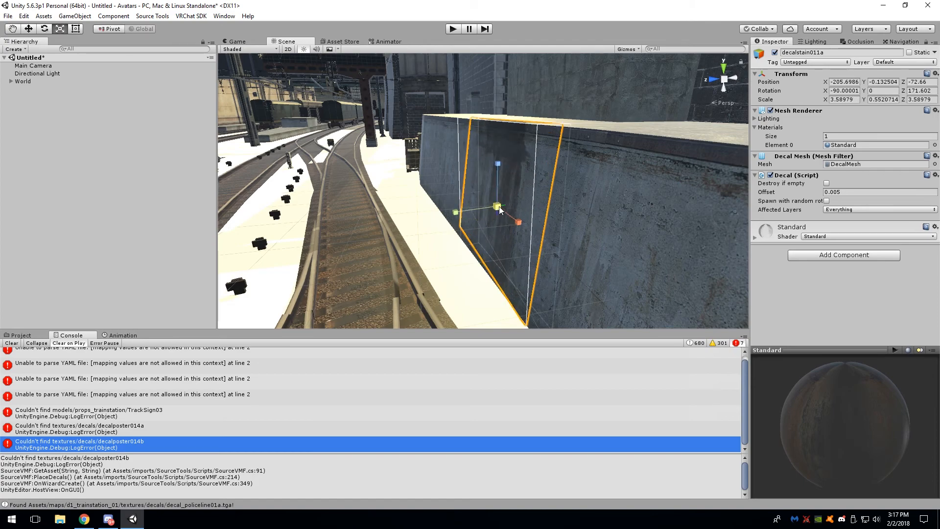
Scale the two ivy03 decals on the concrete wall beside the tracks to about 5.58 and 6.37.
{"action": "right_click_drag", "start_coordinate": [498, 209], "coordinate": [181, 177]}
{"action": "key", "text": "w"}
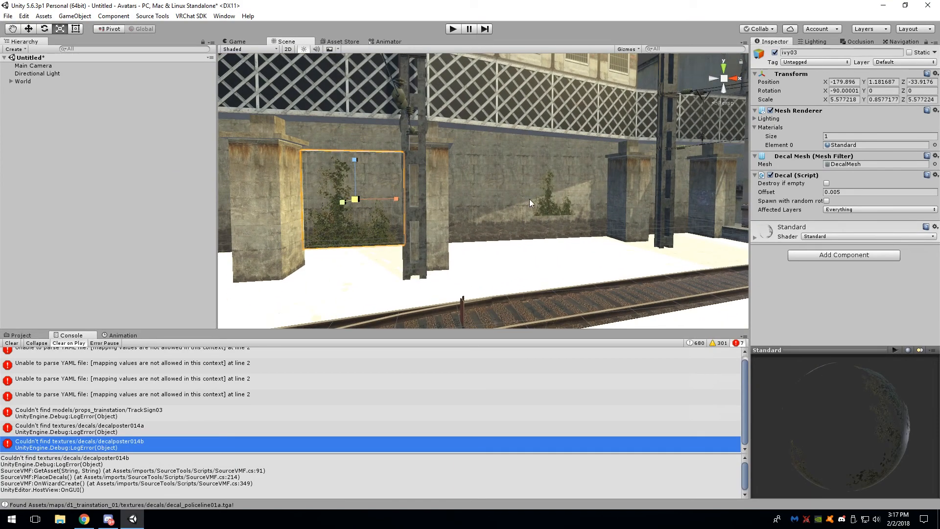
{"action": "left_click_drag", "start_coordinate": [598, 179], "coordinate": [597, 178]}
Run the scene in play mode and inspect a swinging Rope object above the trains in the Scene view.
{"action": "right_click_drag", "start_coordinate": [596, 179], "coordinate": [651, 196]}
{"action": "key", "text": "w"}
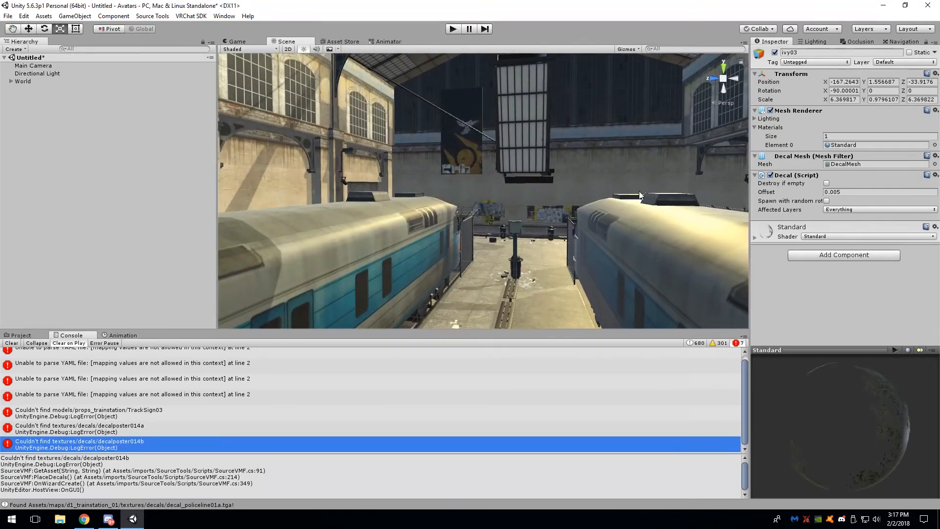
{"action": "left_click", "coordinate": [455, 32]}
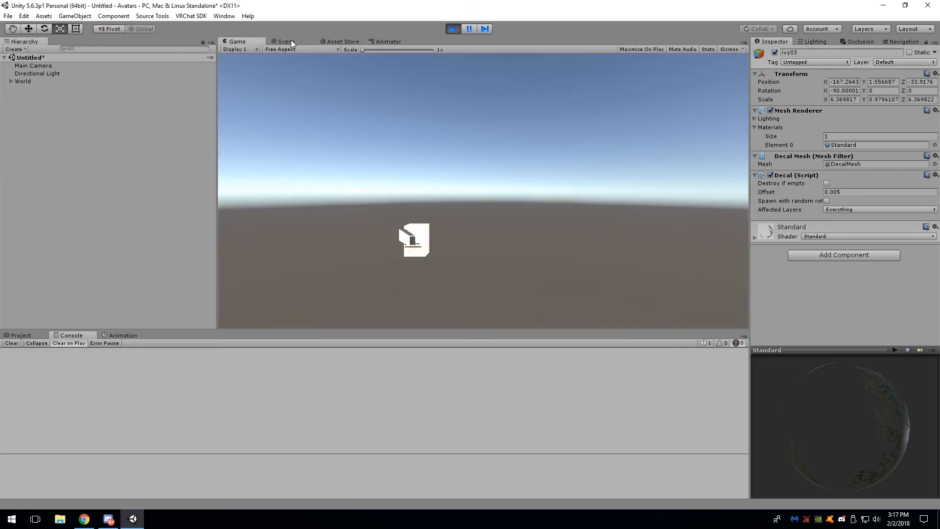
{"action": "left_click", "coordinate": [291, 42]}
{"action": "right_click_drag", "start_coordinate": [465, 155], "coordinate": [1, 210]}
{"action": "left_click", "coordinate": [432, 224]}
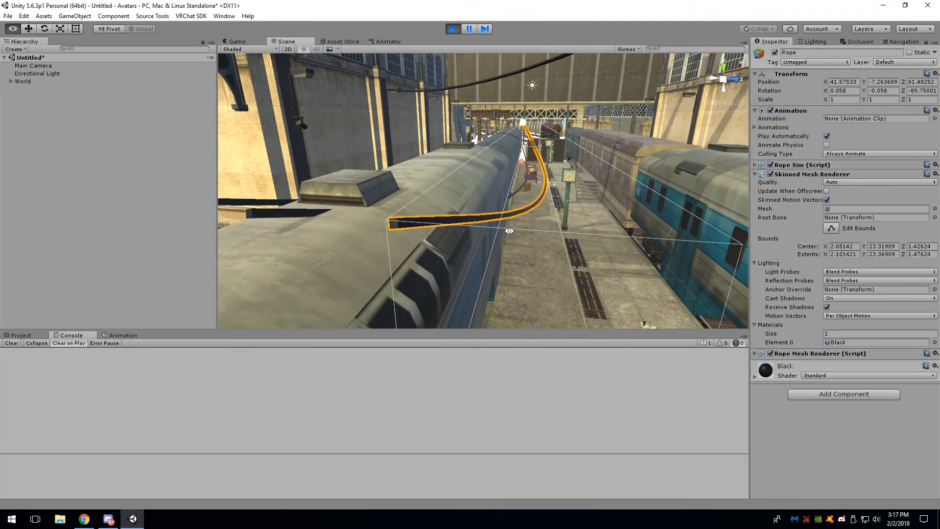
{"action": "right_click_drag", "start_coordinate": [432, 224], "coordinate": [532, 232]}
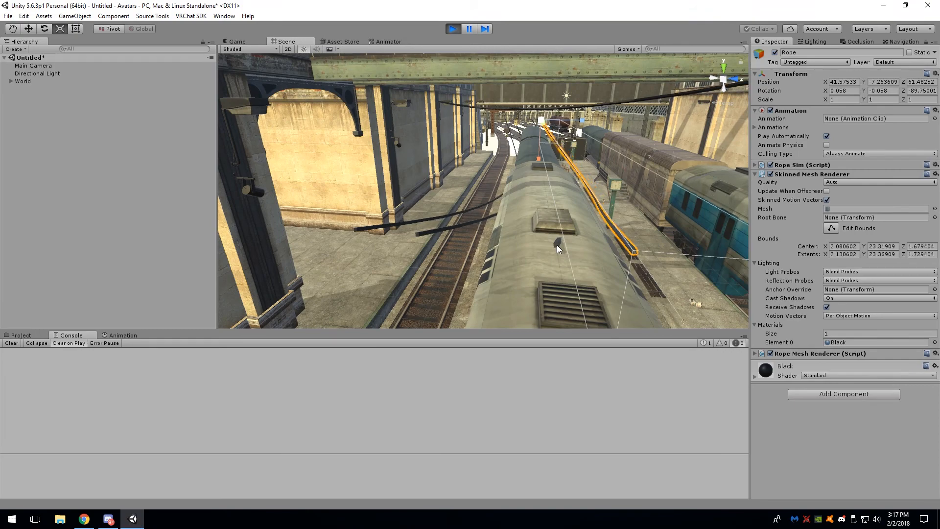
Inspect the remaining ropes and the studiomesh_111 ceiling bracket around the station, and exit play mode.
{"action": "right_click_drag", "start_coordinate": [557, 243], "coordinate": [712, 163]}
{"action": "right_click_drag", "start_coordinate": [539, 203], "coordinate": [483, 145]}
{"action": "right_click_drag", "start_coordinate": [451, 186], "coordinate": [740, 117]}
{"action": "left_click", "coordinate": [541, 154]}
{"action": "key", "text": "f"}
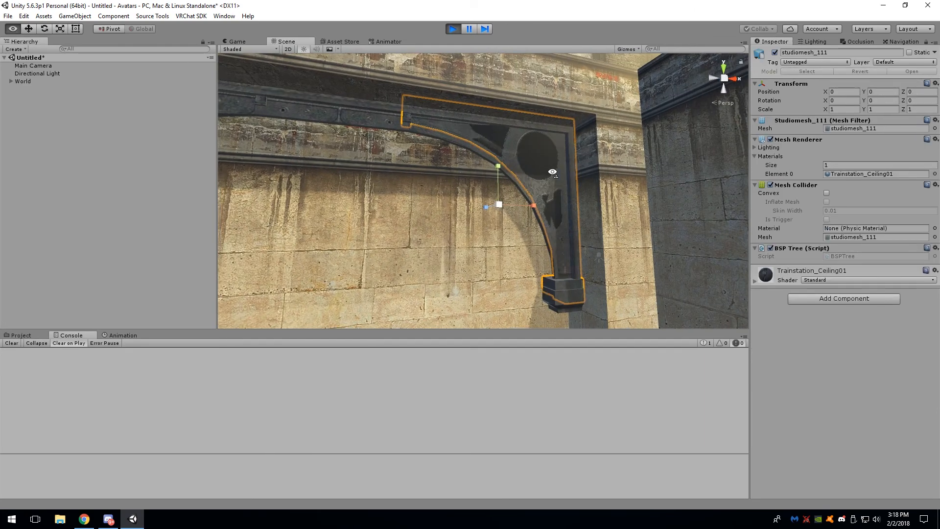
{"action": "left_click", "coordinate": [654, 162]}
{"action": "right_click_drag", "start_coordinate": [655, 162], "coordinate": [422, 52]}
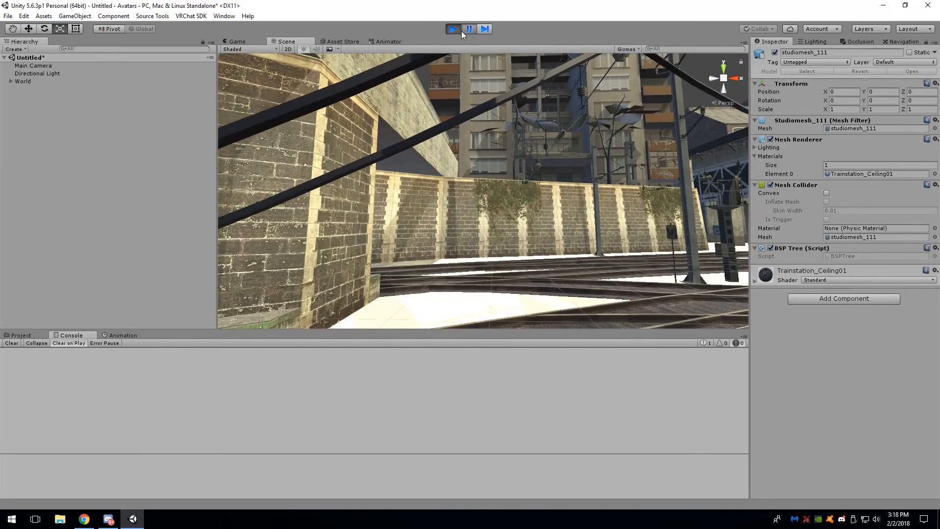
{"action": "left_click", "coordinate": [459, 29]}
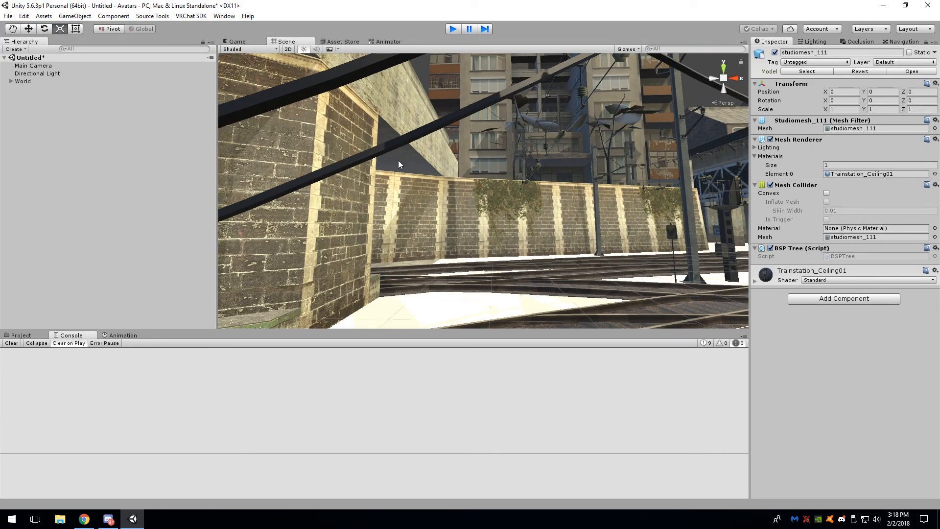
Select the Rope objects running overhead between the tall brick walls together.
{"action": "right_click_drag", "start_coordinate": [469, 159], "coordinate": [262, 130]}
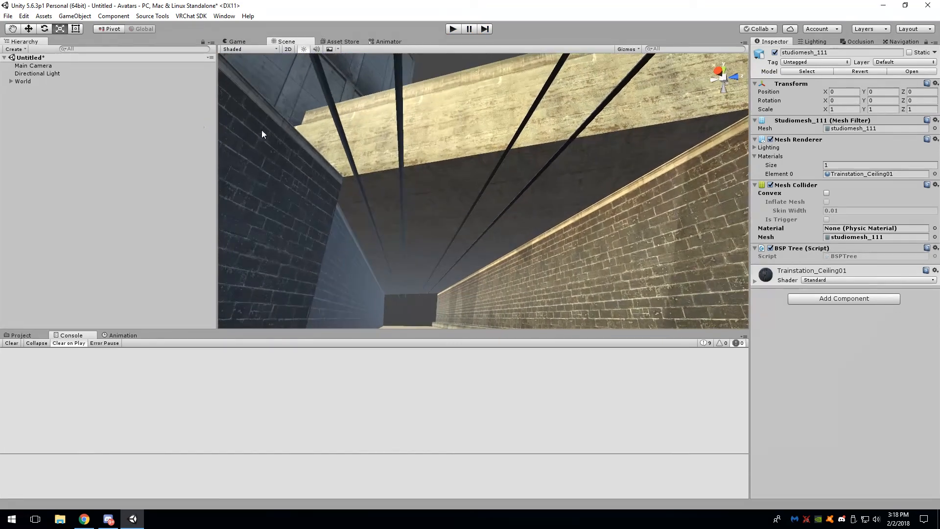
{"action": "left_click", "coordinate": [345, 146]}
{"action": "left_click", "coordinate": [399, 138], "text": "shift"}
{"action": "left_click", "coordinate": [515, 137], "text": "shift"}
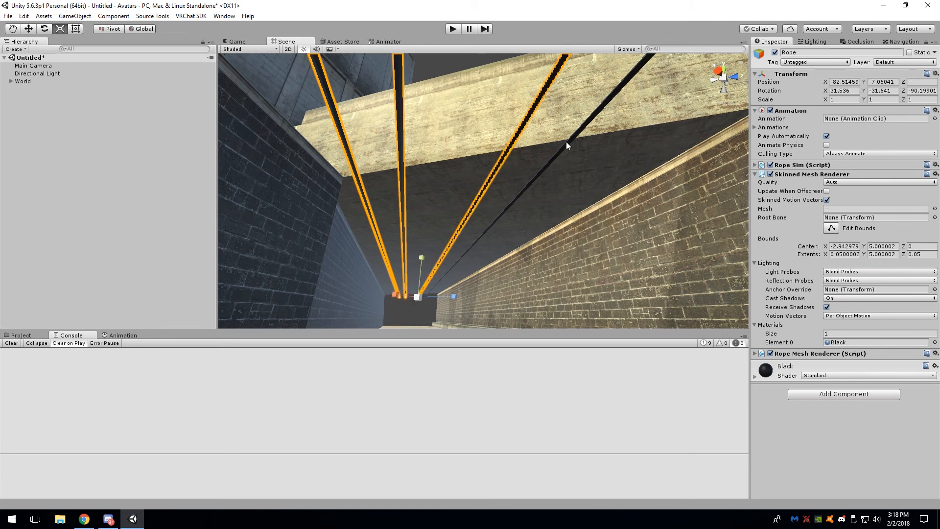
Add the remaining tunnel rope to the selection and set the ropes' Bone Density to 0.25 and Strength to 500.
{"action": "left_click", "coordinate": [574, 139], "text": "shift"}
{"action": "left_click", "coordinate": [577, 137], "text": "shift"}
{"action": "left_click", "coordinate": [573, 139], "text": "shift"}
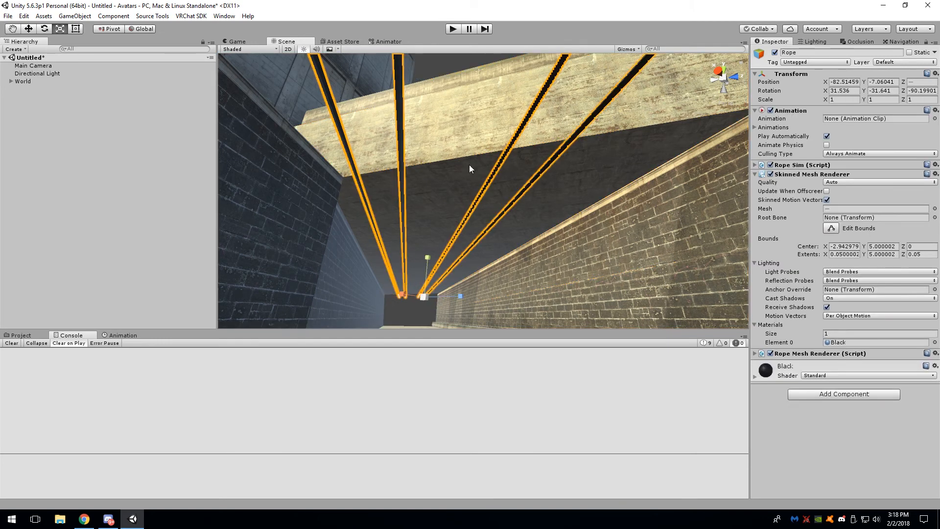
{"action": "right_click_drag", "start_coordinate": [469, 165], "coordinate": [648, 183]}
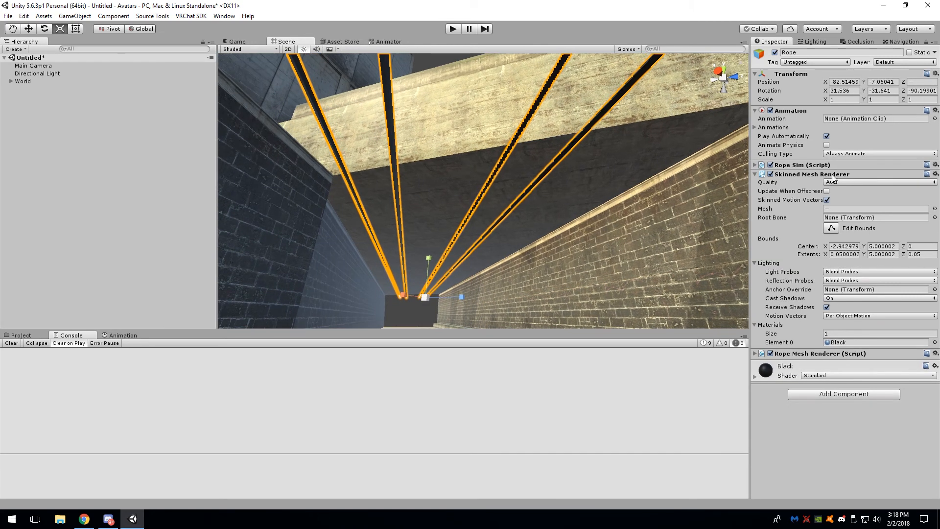
{"action": "left_click", "coordinate": [755, 165]}
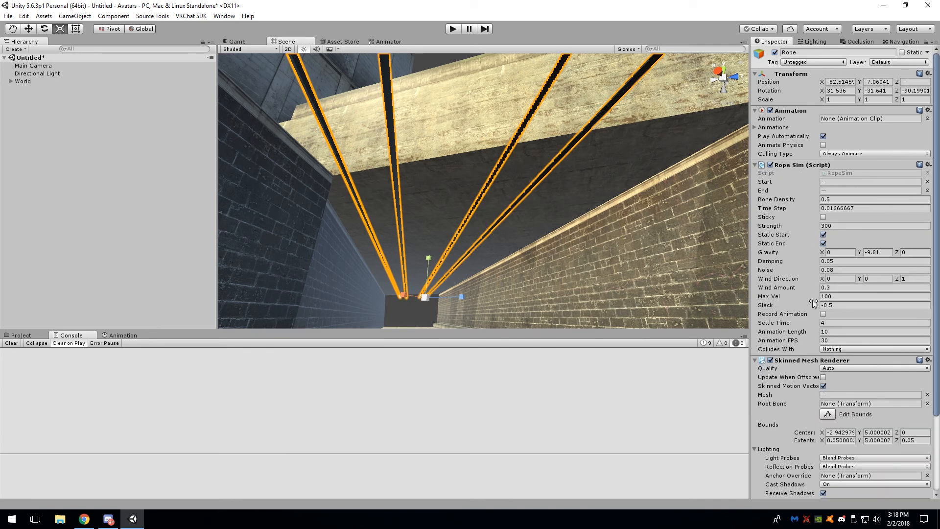
{"action": "right_click_drag", "start_coordinate": [564, 253], "coordinate": [486, 241]}
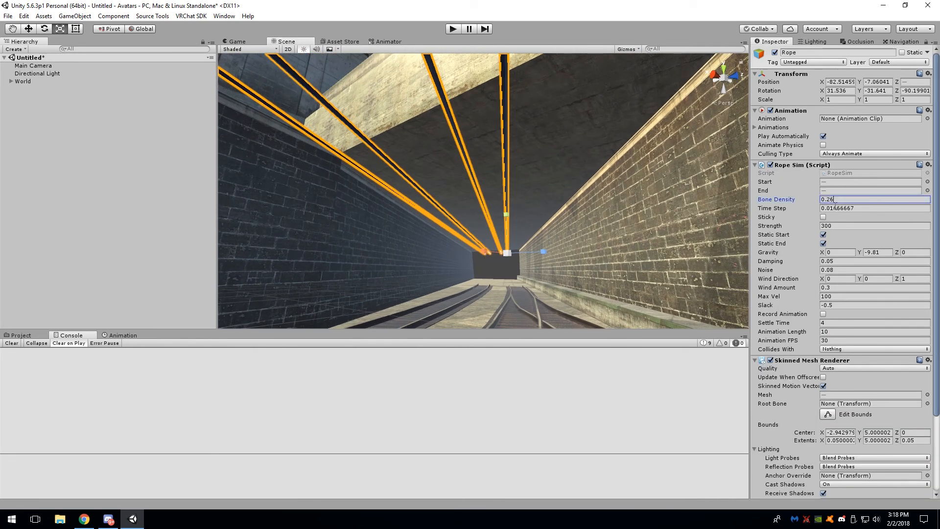
{"action": "key", "text": "BackSpace"}
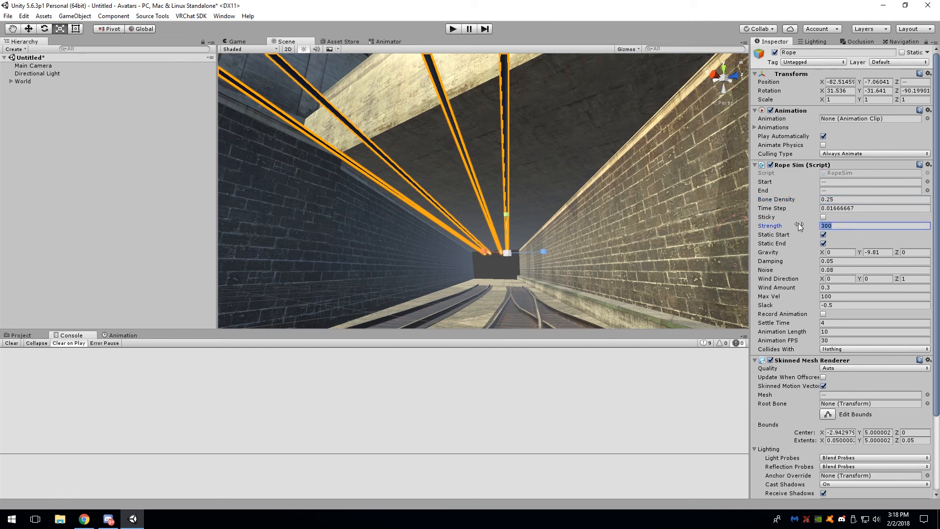
{"action": "type", "text": "500"}
{"action": "left_click", "coordinate": [870, 252]}
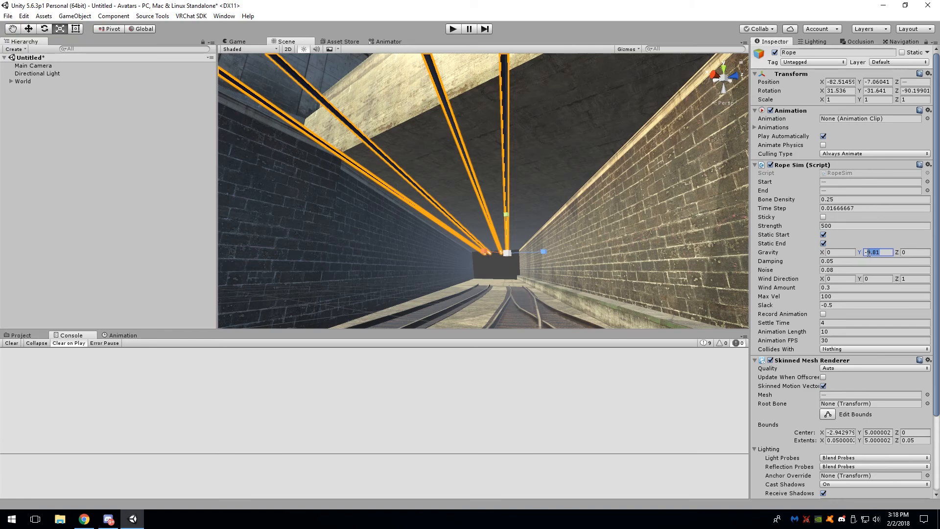
Set the rope beneath the station roof to a Strength of 250 and a Y gravity of -10.
{"action": "right_click_drag", "start_coordinate": [588, 127], "coordinate": [416, 157]}
{"action": "left_click", "coordinate": [415, 158]}
{"action": "scroll", "coordinate": [415, 157], "scroll_direction": "down", "scroll_amount": 3}
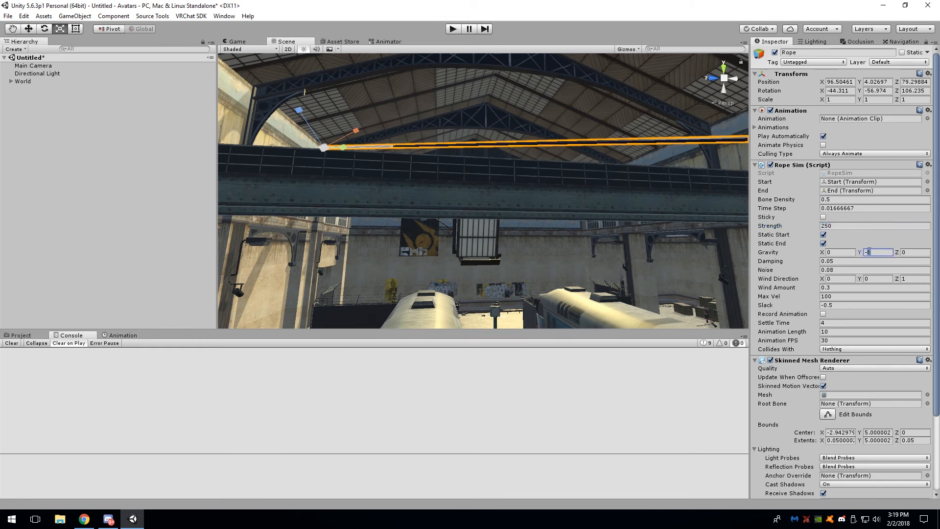
{"action": "right_click_drag", "start_coordinate": [490, 206], "coordinate": [522, 212]}
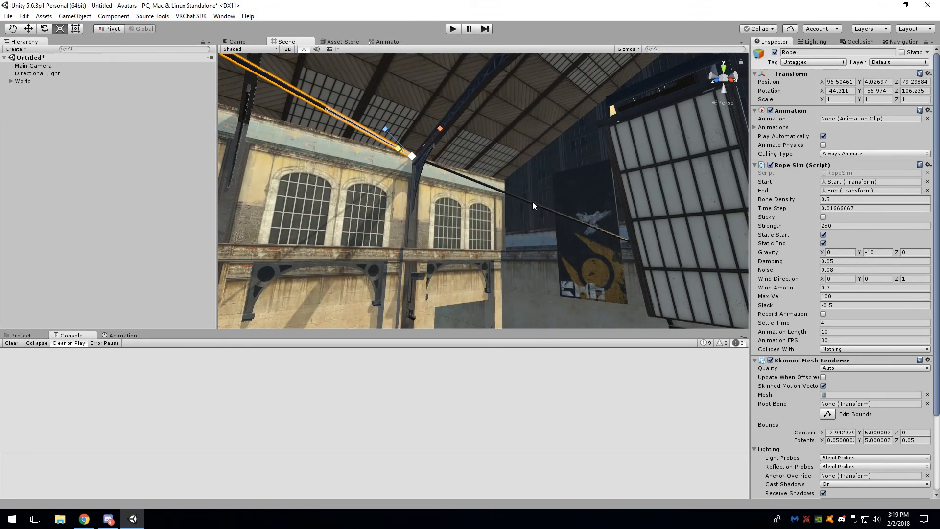
Select the rope sloping down past the arched windows toward the banner and set its Strength to 200.
{"action": "left_click", "coordinate": [500, 207]}
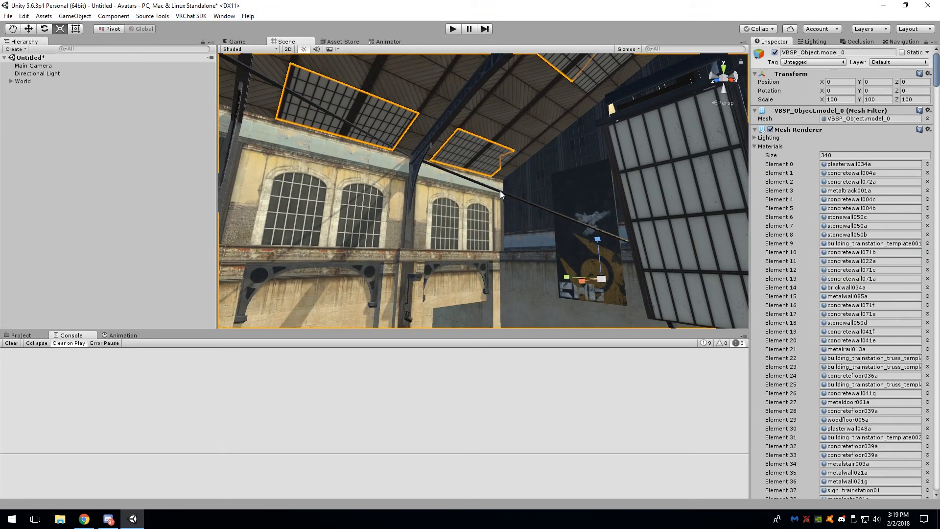
{"action": "left_click", "coordinate": [501, 190]}
{"action": "right_click_drag", "start_coordinate": [500, 190], "coordinate": [550, 273]}
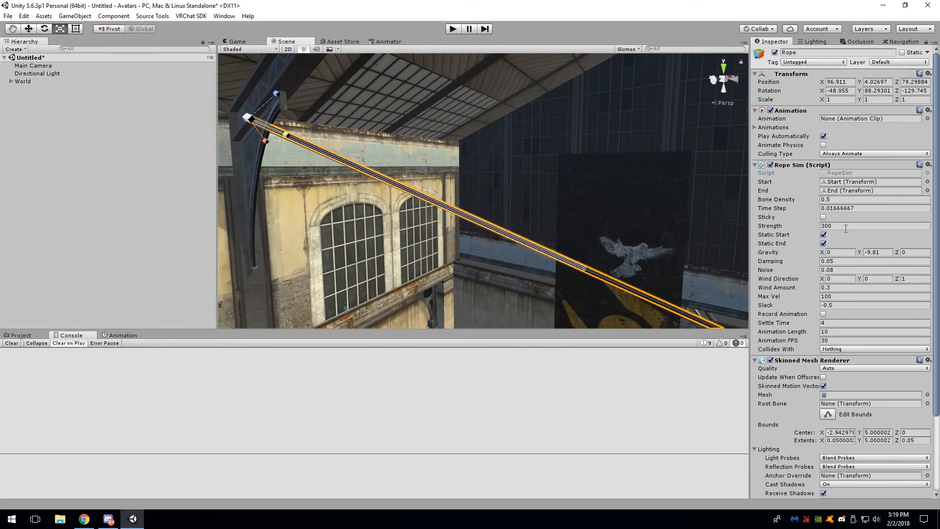
{"action": "right_click_drag", "start_coordinate": [638, 244], "coordinate": [633, 286]}
{"action": "key", "text": "s"}
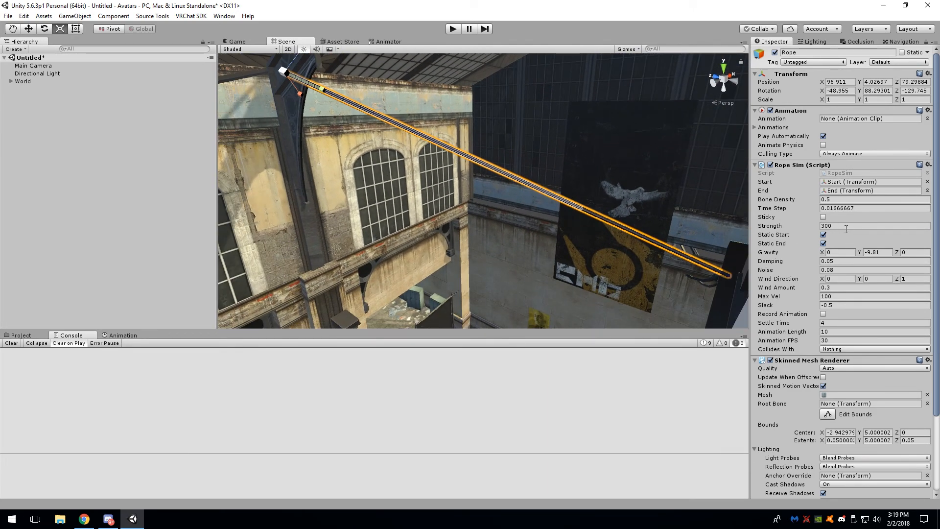
{"action": "left_click", "coordinate": [841, 225]}
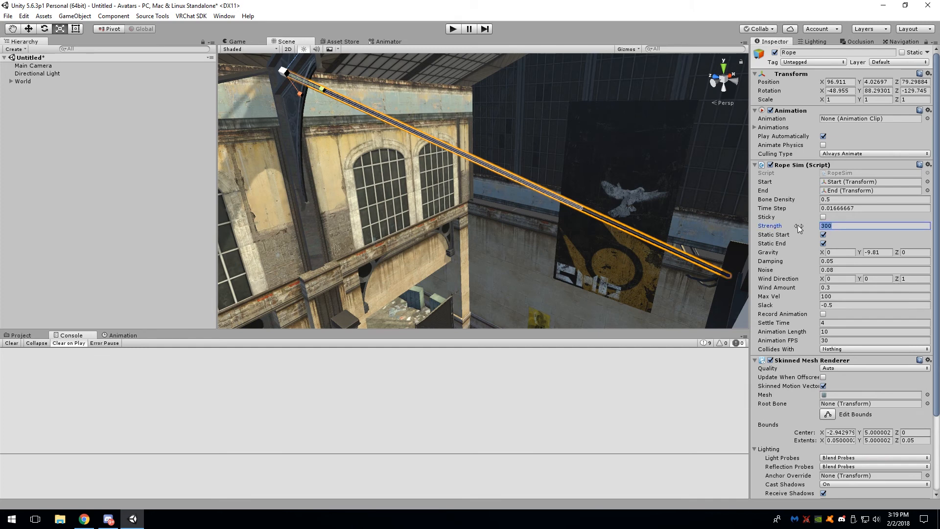
{"action": "type", "text": "200"}
{"action": "left_click", "coordinate": [881, 252]}
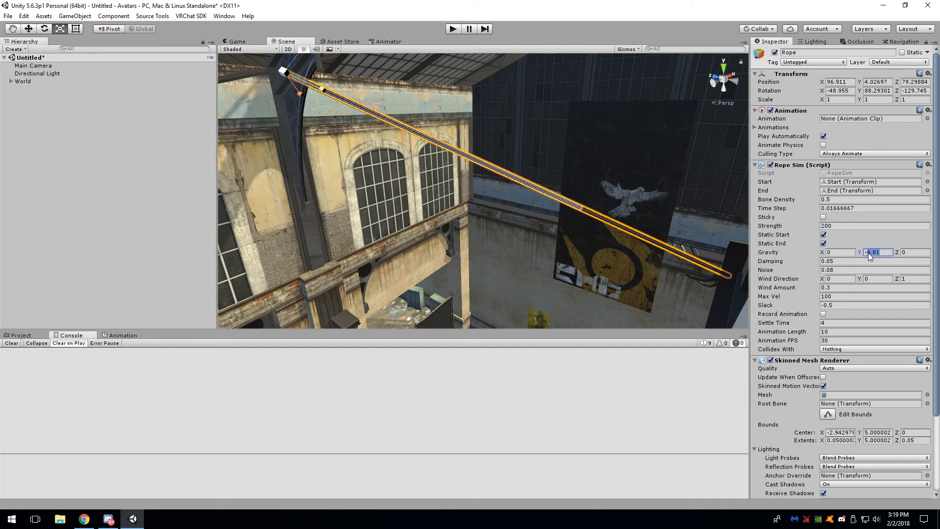
Examine the ropes running above and beside the blue train from several angles, selecting them individually.
{"action": "right_click_drag", "start_coordinate": [575, 171], "coordinate": [497, 197]}
{"action": "key", "text": "w"}
{"action": "left_click", "coordinate": [515, 196]}
{"action": "key", "text": "w"}
{"action": "left_click", "coordinate": [492, 193], "text": "shift"}
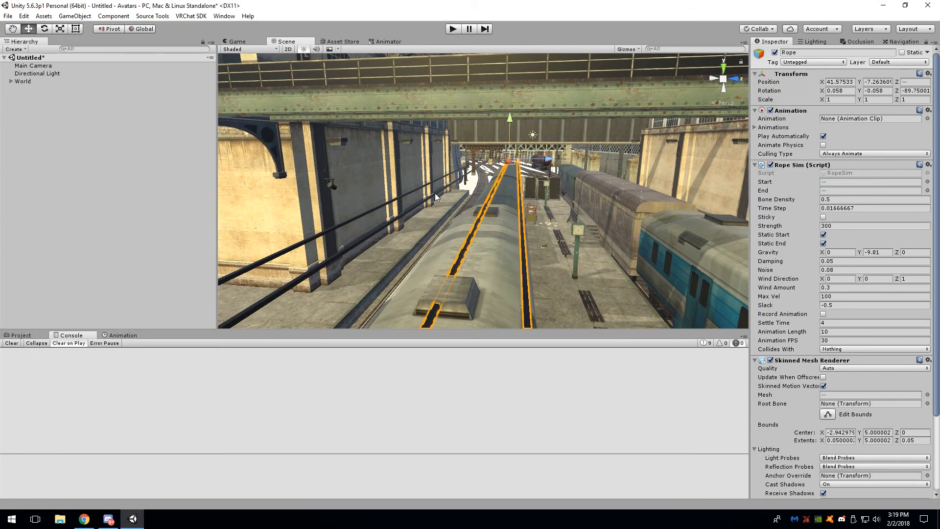
{"action": "left_click", "coordinate": [435, 193], "text": "shift"}
{"action": "key", "text": "s"}
{"action": "right_click_drag", "start_coordinate": [371, 214], "coordinate": [376, 243]}
{"action": "left_click", "coordinate": [378, 244]}
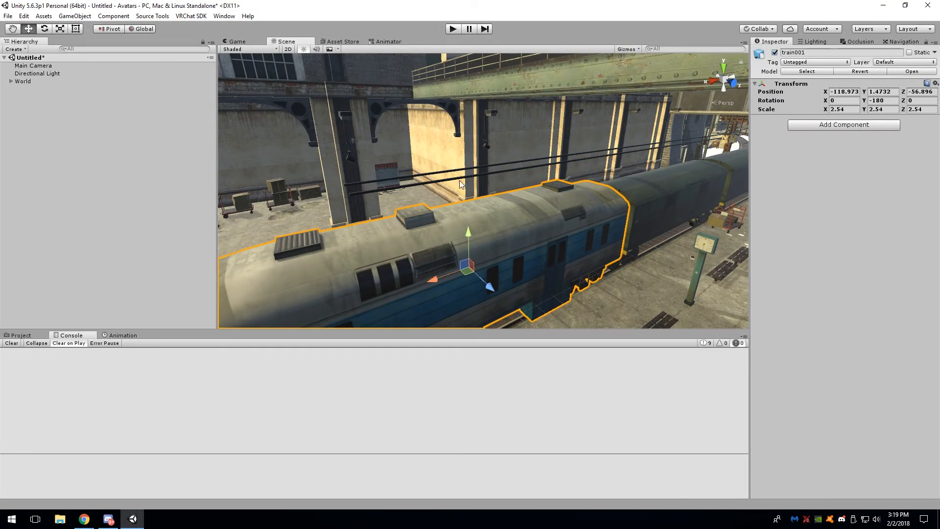
{"action": "right_click_drag", "start_coordinate": [460, 181], "coordinate": [536, 163]}
{"action": "left_click", "coordinate": [535, 164]}
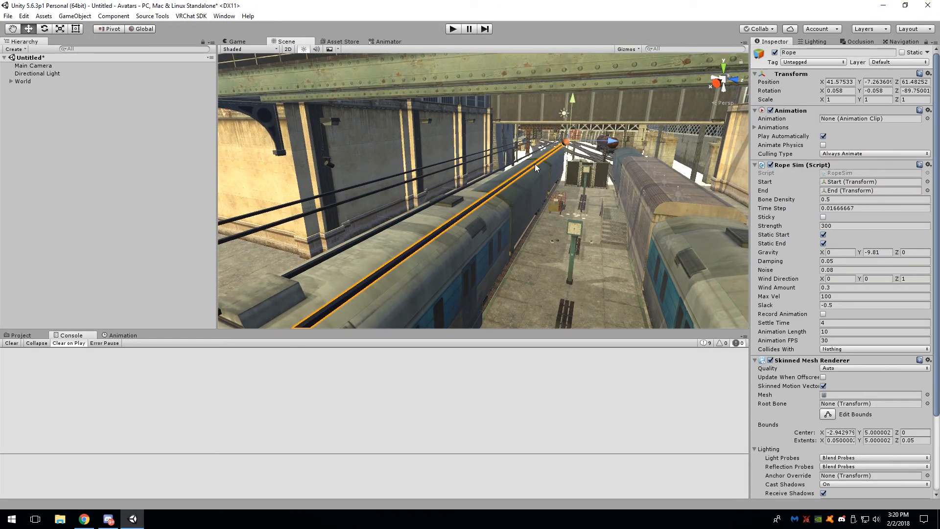
Expand the World object and its Ropes group, and look through the rope list.
{"action": "left_click", "coordinate": [11, 82]}
{"action": "left_click", "coordinate": [18, 120]}
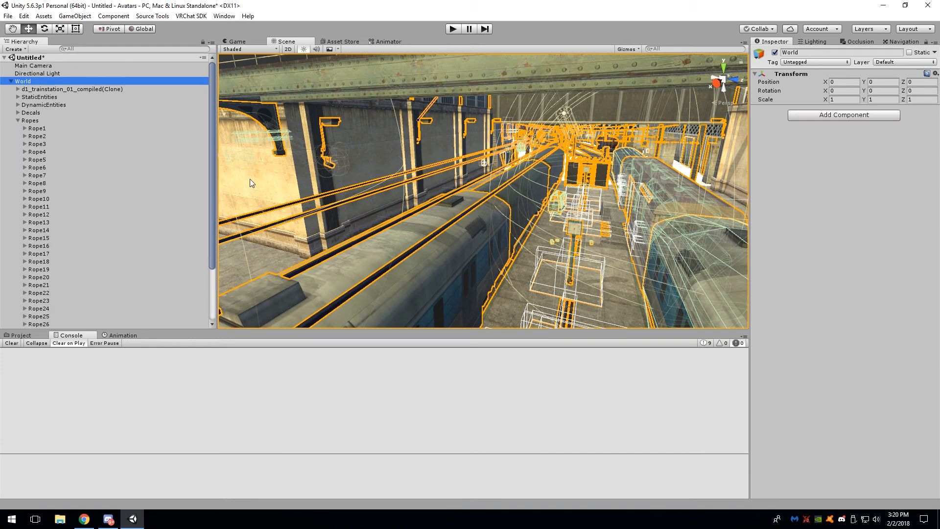
{"action": "left_click", "coordinate": [439, 230]}
{"action": "scroll", "coordinate": [167, 236], "scroll_direction": "down", "scroll_amount": 3}
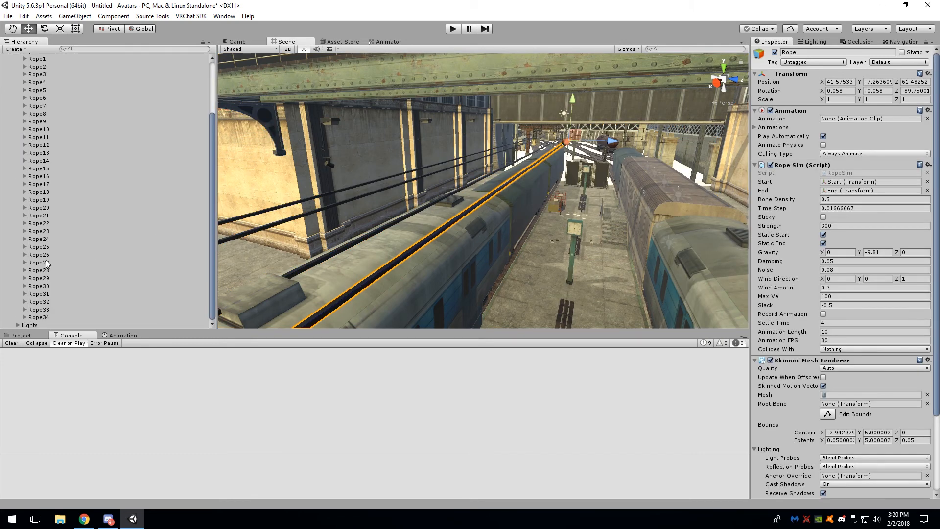
{"action": "scroll", "coordinate": [809, 157], "scroll_direction": "down", "scroll_amount": 2}
{"action": "scroll", "coordinate": [809, 158], "scroll_direction": "up", "scroll_amount": 2}
{"action": "scroll", "coordinate": [341, 139], "scroll_direction": "up", "scroll_amount": 2}
{"action": "scroll", "coordinate": [50, 248], "scroll_direction": "up", "scroll_amount": 3}
{"action": "scroll", "coordinate": [39, 194], "scroll_direction": "down", "scroll_amount": 3}
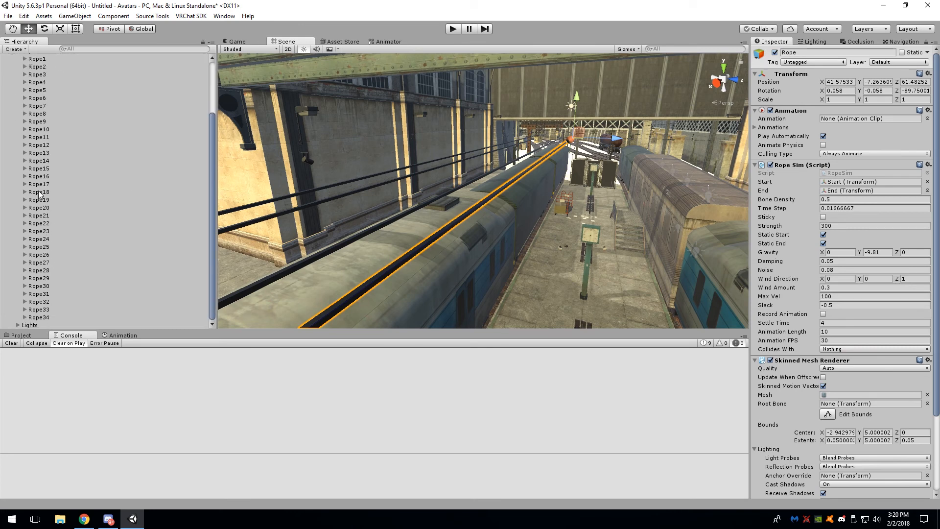
Expand all rope objects from Rope1 through Rope34 to reveal their Rope, Start and End children.
{"action": "key", "text": "Right"}
{"action": "left_click", "coordinate": [43, 60]}
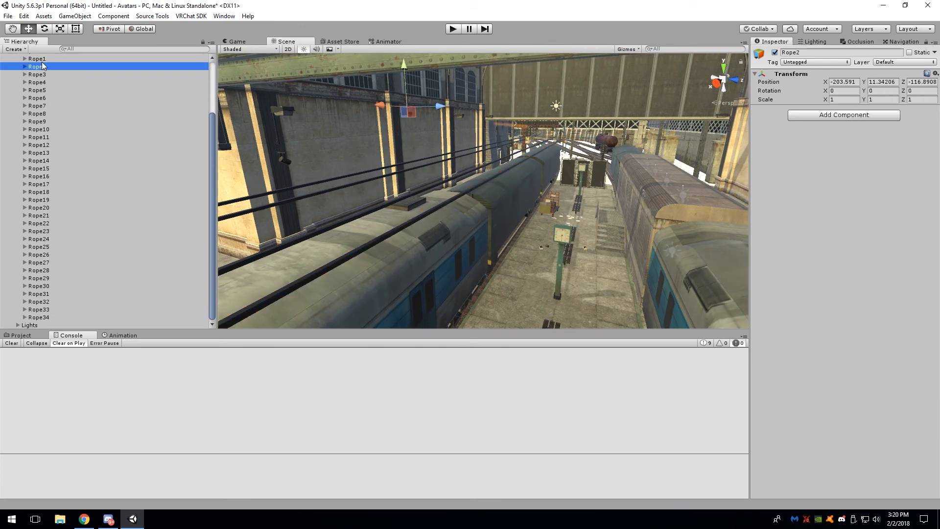
{"action": "left_click", "coordinate": [41, 317], "text": "shift"}
{"action": "key", "text": "Right"}
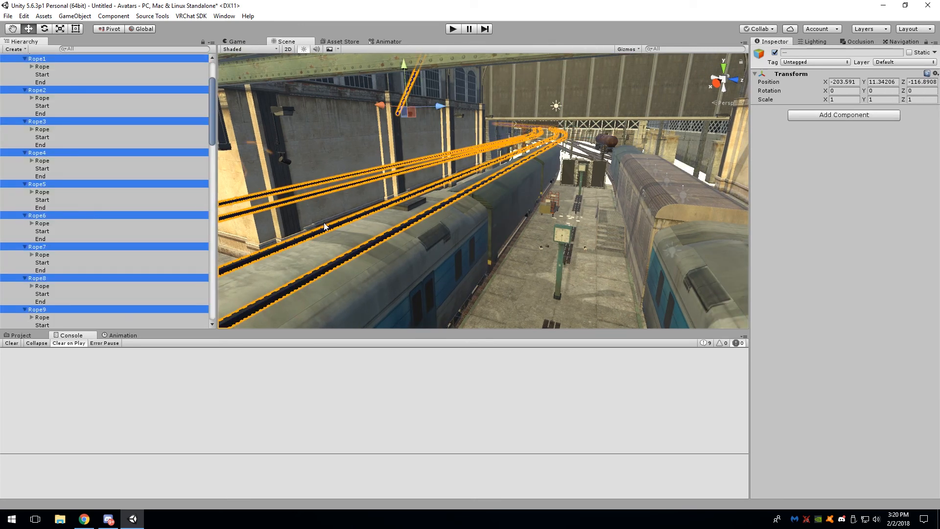
Locate the hierarchy entry of the rope above the train and frame Rope21's End point in the scene.
{"action": "left_click", "coordinate": [359, 251]}
{"action": "scroll", "coordinate": [158, 226], "scroll_direction": "down", "scroll_amount": 11}
{"action": "scroll", "coordinate": [146, 228], "scroll_direction": "down", "scroll_amount": 6}
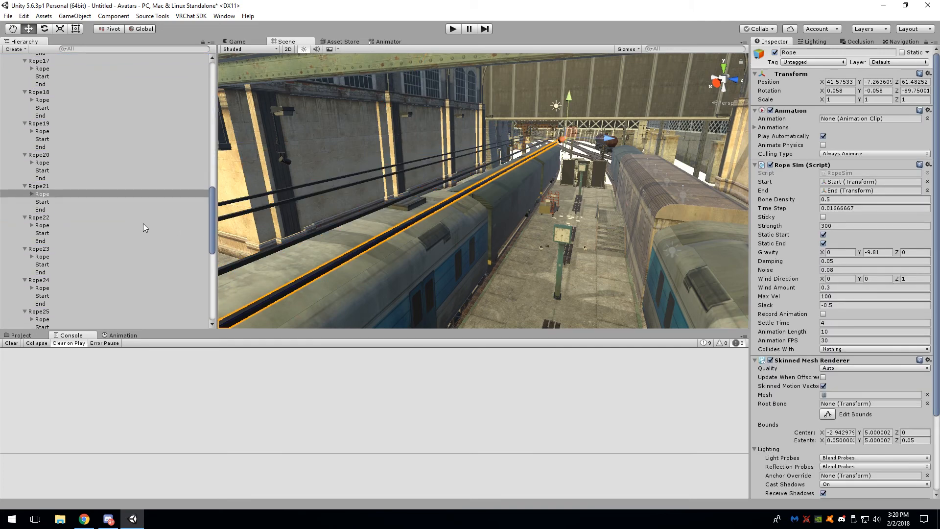
{"action": "scroll", "coordinate": [44, 164], "scroll_direction": "down", "scroll_amount": 1}
{"action": "left_click", "coordinate": [41, 181]}
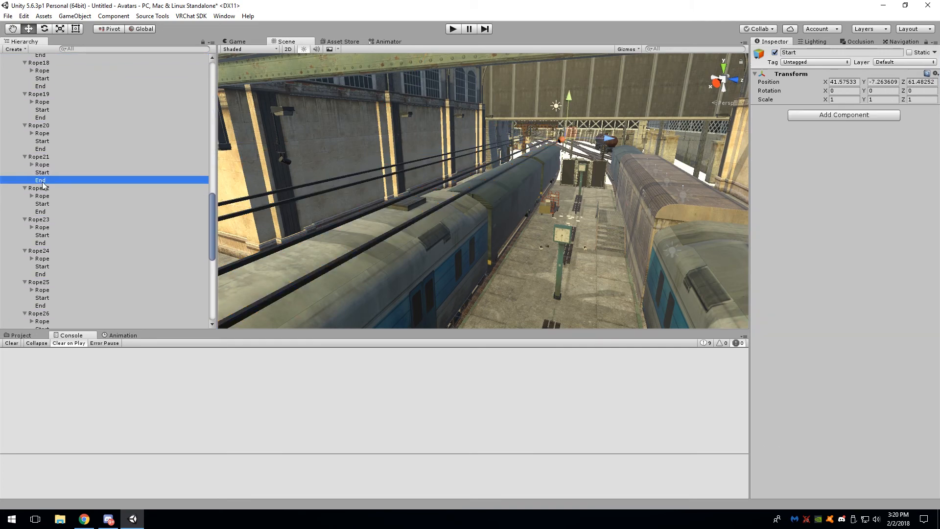
{"action": "key", "text": "f"}
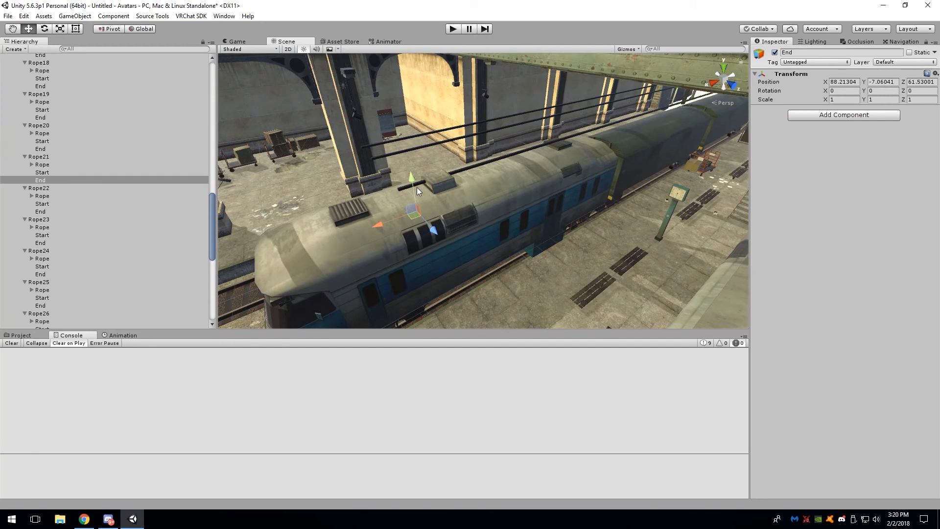
Try raising Rope21's End point to a Y position of -5.7, and undo the move.
{"action": "right_click_drag", "start_coordinate": [417, 188], "coordinate": [458, 184]}
{"action": "left_click_drag", "start_coordinate": [359, 221], "coordinate": [356, 167]}
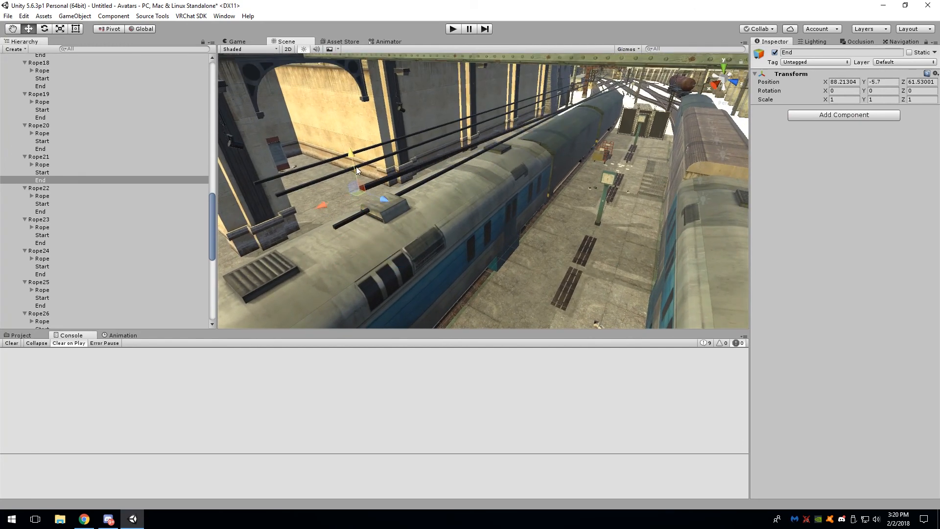
{"action": "key", "text": "ctrl+z"}
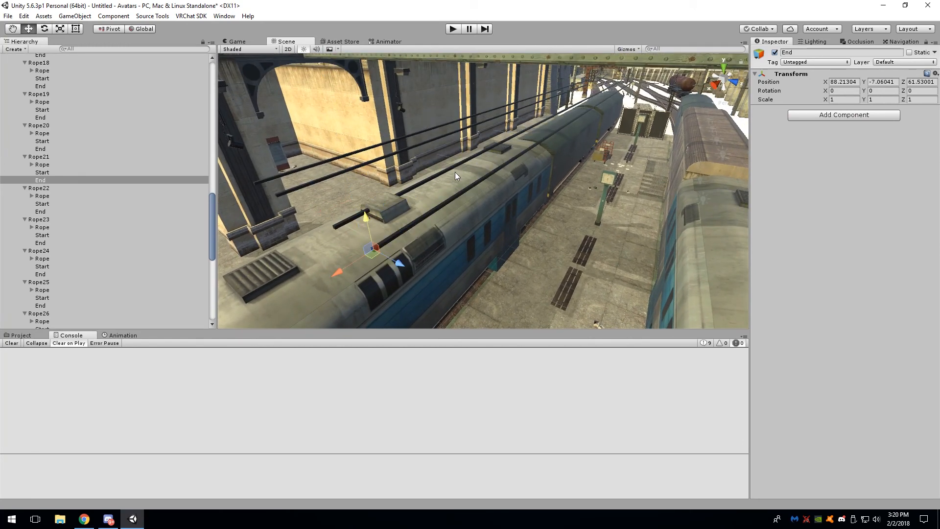
Identify the four ropes above and beside the train and delete Rope21 through Rope24 with their children.
{"action": "left_click", "coordinate": [468, 192]}
{"action": "left_click", "coordinate": [437, 172], "text": "ctrl"}
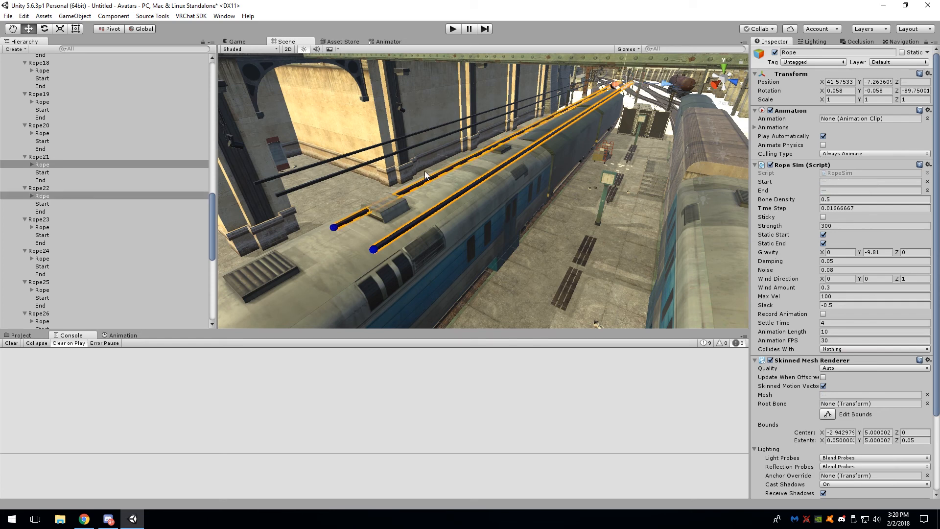
{"action": "left_click", "coordinate": [383, 162], "text": "ctrl"}
{"action": "left_click", "coordinate": [353, 151]}
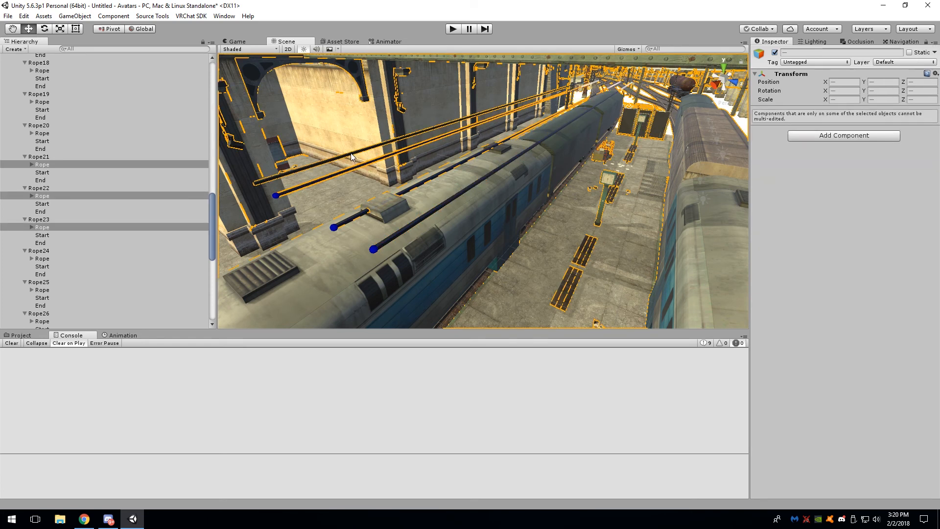
{"action": "left_click", "coordinate": [368, 162], "text": "ctrl"}
{"action": "left_click", "coordinate": [431, 192], "text": "ctrl"}
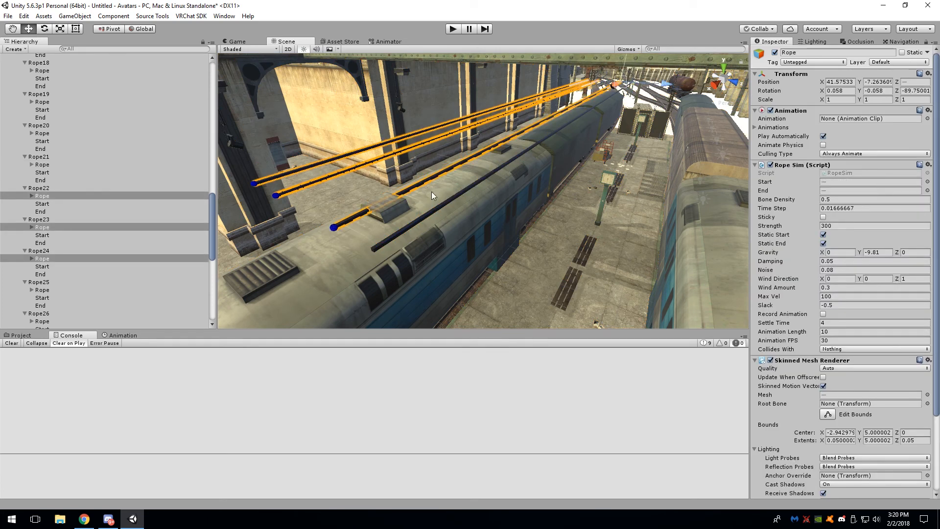
{"action": "left_click", "coordinate": [446, 204], "text": "ctrl"}
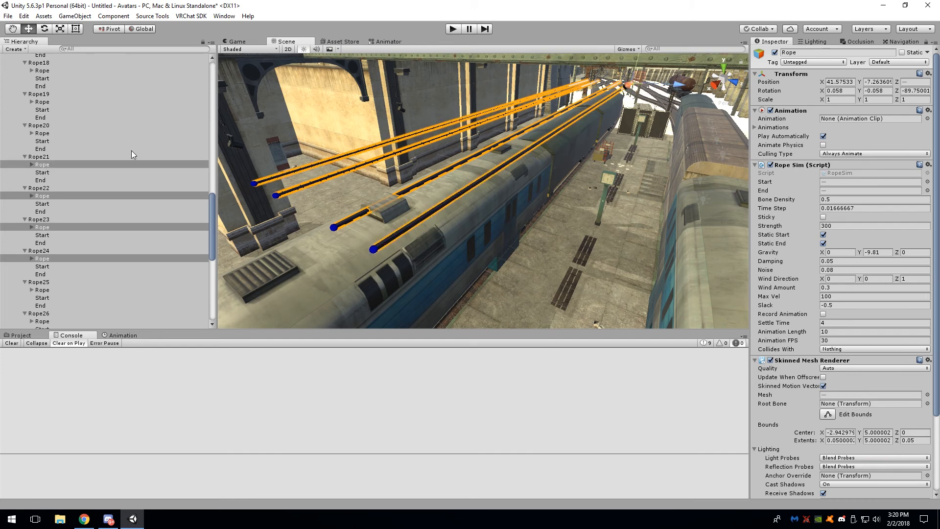
{"action": "left_click", "coordinate": [47, 158]}
{"action": "left_click", "coordinate": [40, 251], "text": "shift"}
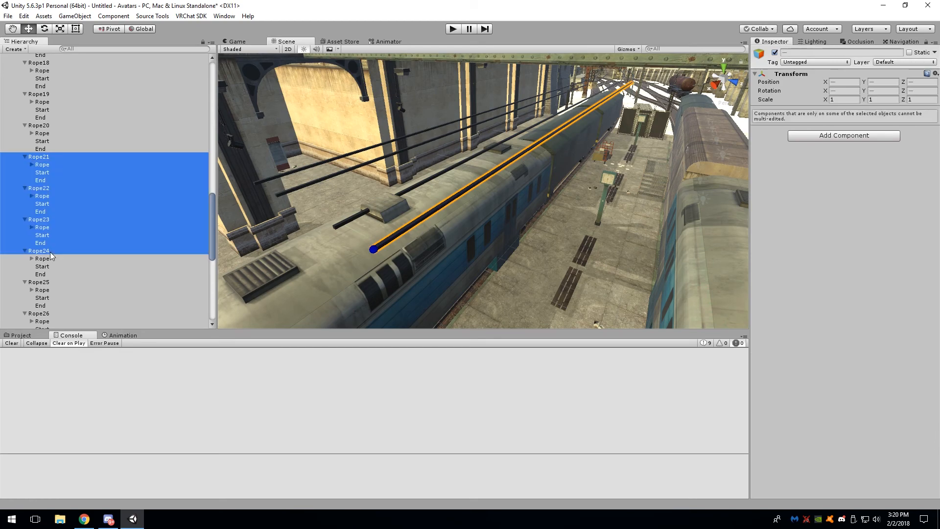
{"action": "left_click", "coordinate": [327, 169]}
{"action": "key", "text": "Delete"}
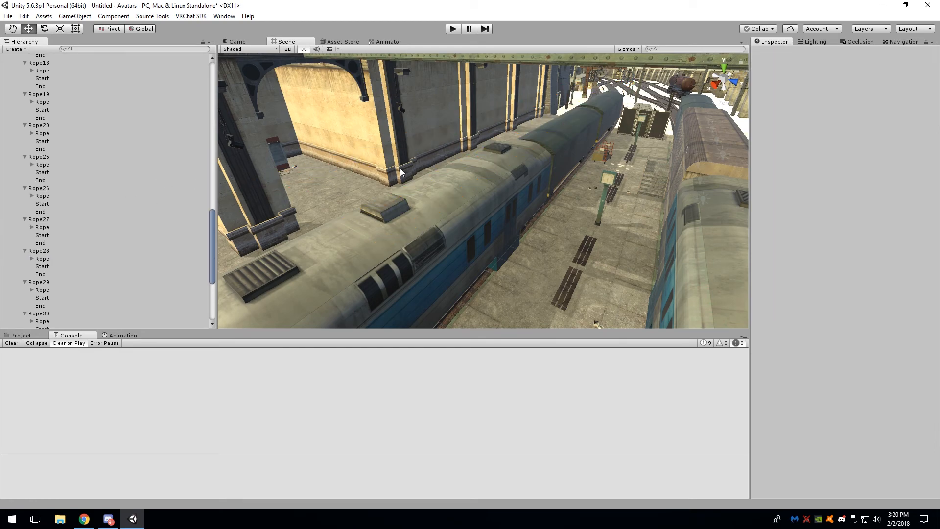
Look over the remaining ropes along the tracks, highlighting the whole Ropes group in the scene.
{"action": "key", "text": "w"}
{"action": "right_click_drag", "start_coordinate": [400, 172], "coordinate": [444, 141]}
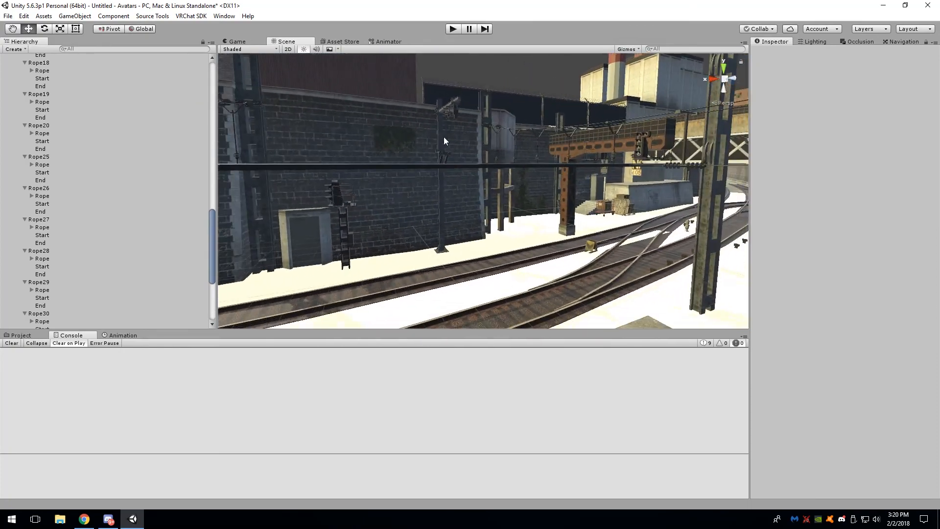
{"action": "left_click", "coordinate": [480, 171]}
{"action": "right_click_drag", "start_coordinate": [480, 171], "coordinate": [479, 142]}
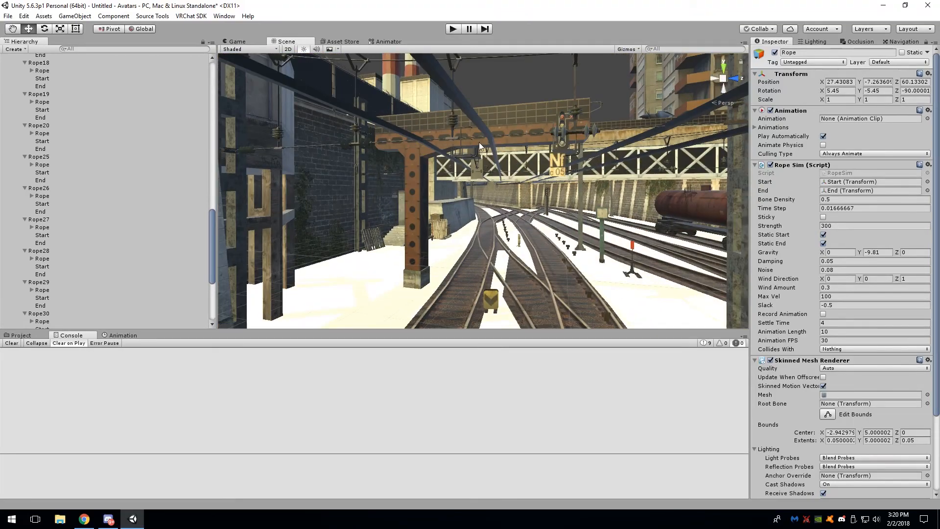
{"action": "scroll", "coordinate": [198, 97], "scroll_direction": "up", "scroll_amount": 20}
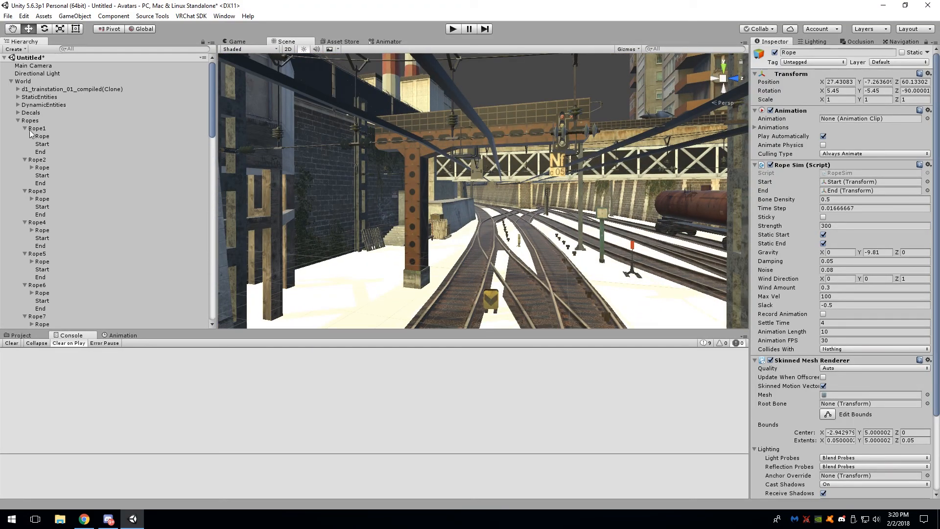
{"action": "left_click", "coordinate": [18, 120]}
{"action": "left_click", "coordinate": [23, 121]}
{"action": "left_click", "coordinate": [19, 120]}
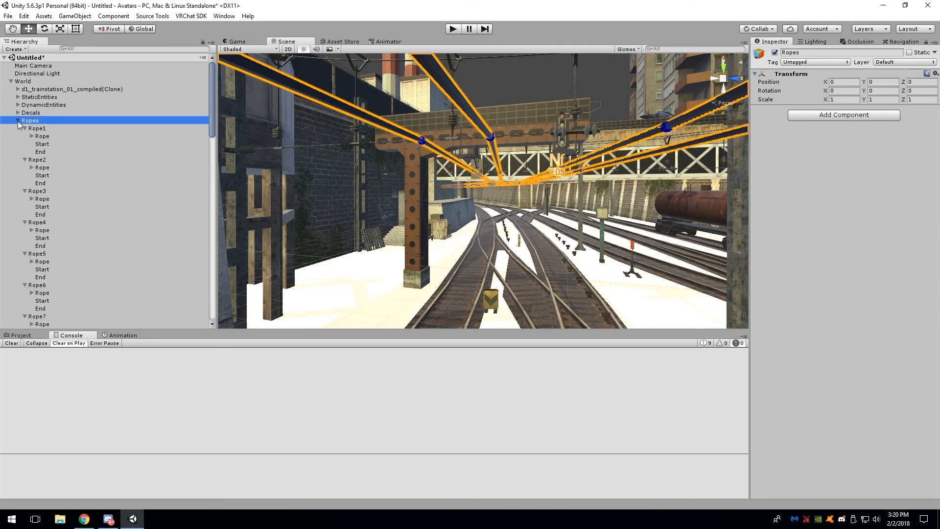
{"action": "right_click_drag", "start_coordinate": [363, 119], "coordinate": [108, 219]}
{"action": "key", "text": "f"}
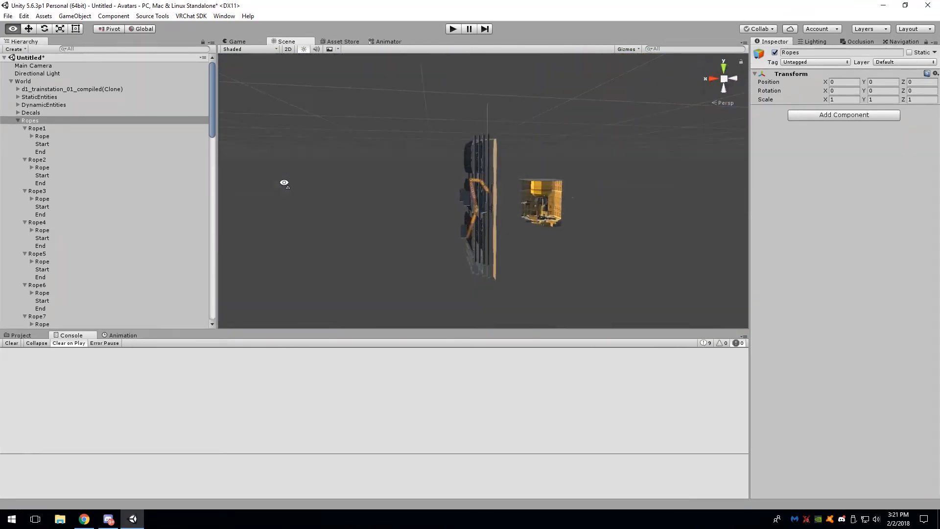
{"action": "right_click_drag", "start_coordinate": [284, 184], "coordinate": [14, 154]}
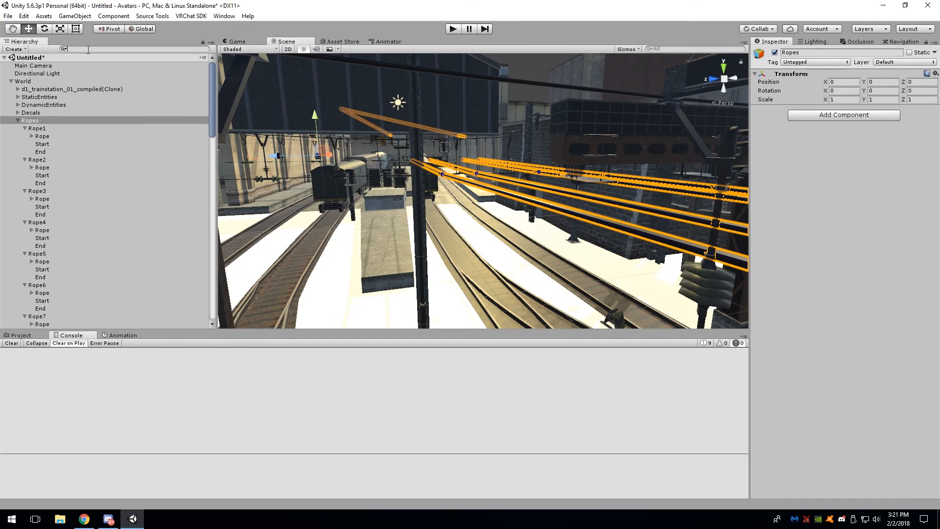
Filter the hierarchy by "rope" and select every child object named Rope.
{"action": "type", "text": "rope"}
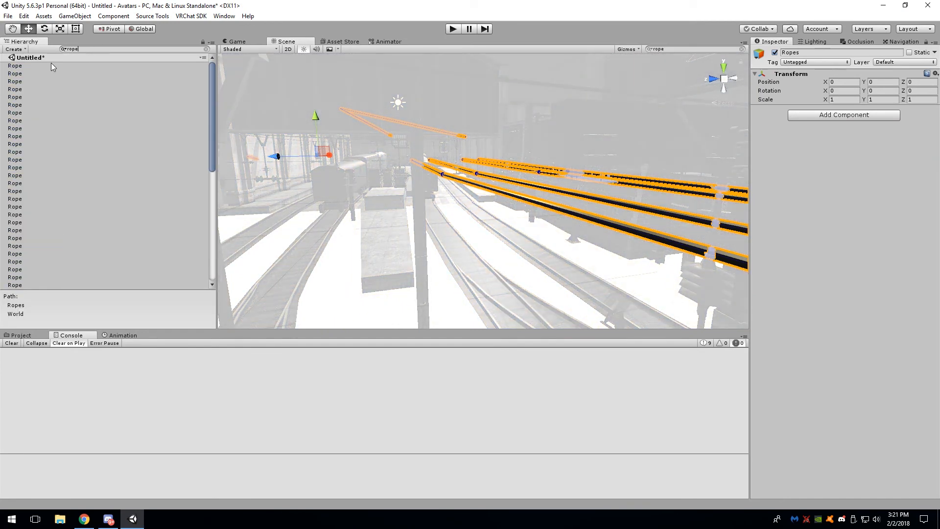
{"action": "left_click", "coordinate": [51, 65]}
{"action": "left_click_drag", "start_coordinate": [208, 100], "coordinate": [185, 156]}
{"action": "left_click", "coordinate": [54, 134], "text": "shift"}
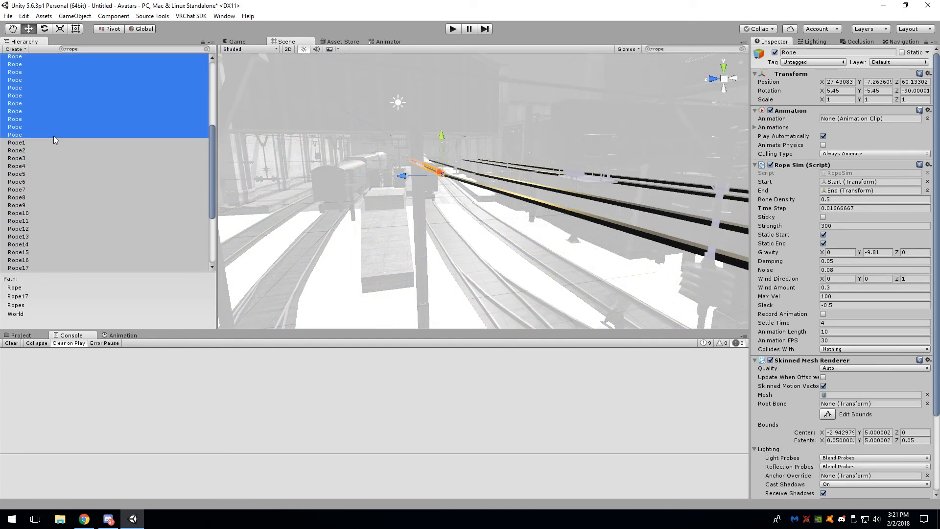
Enable Record Animation for all selected ropes and show the project's Assets folder.
{"action": "left_click_drag", "start_coordinate": [361, 180], "coordinate": [244, 255], "text": "alt"}
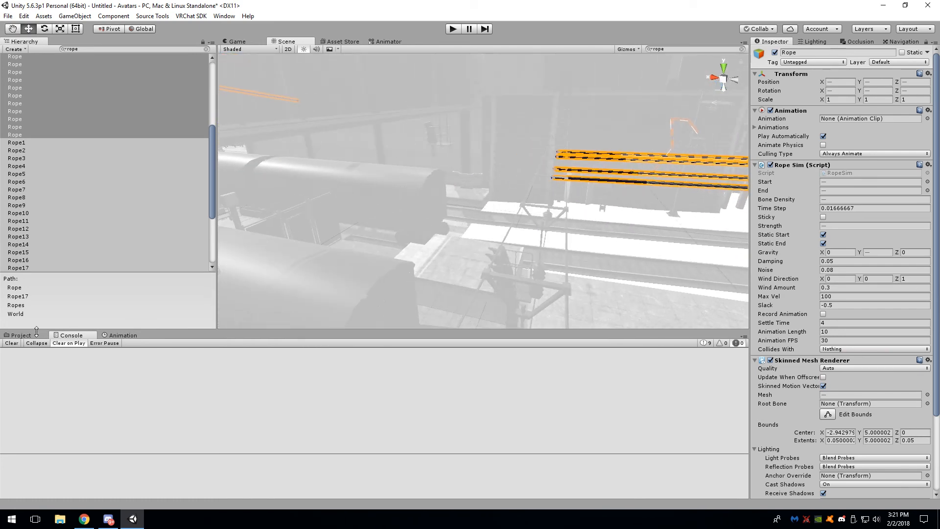
{"action": "left_click", "coordinate": [21, 335]}
{"action": "left_click", "coordinate": [245, 352]}
{"action": "key", "text": "f"}
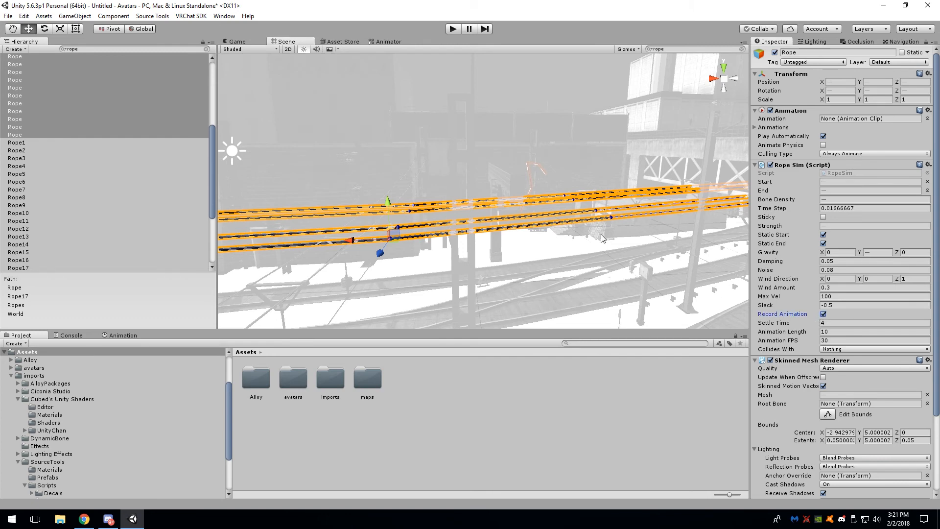
Run the scene in play mode to record the rope animations while viewing the ropes in the Scene view.
{"action": "left_click_drag", "start_coordinate": [602, 238], "coordinate": [490, 64], "text": "alt"}
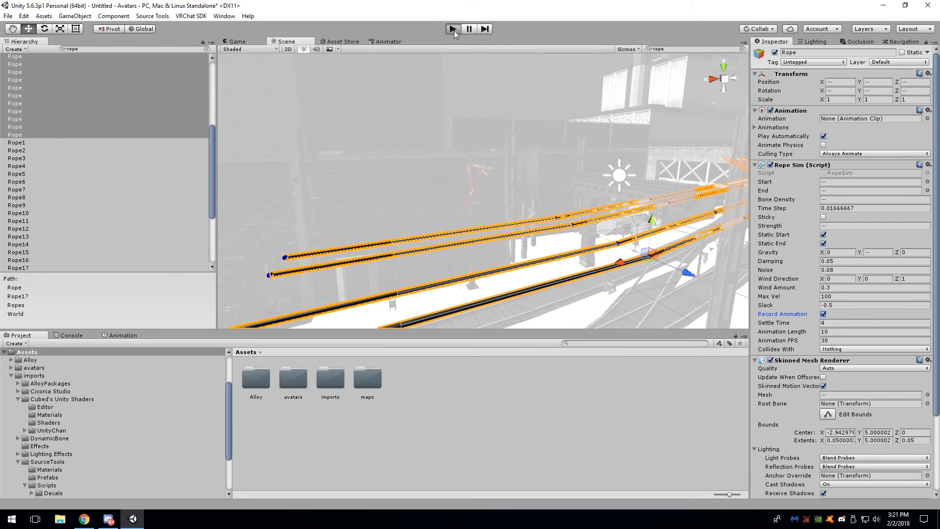
{"action": "left_click", "coordinate": [453, 29]}
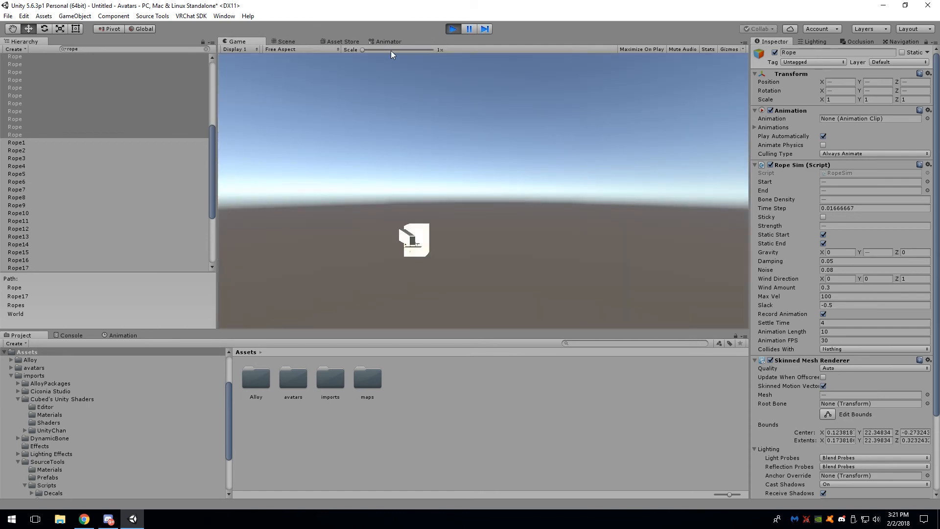
{"action": "left_click", "coordinate": [286, 42]}
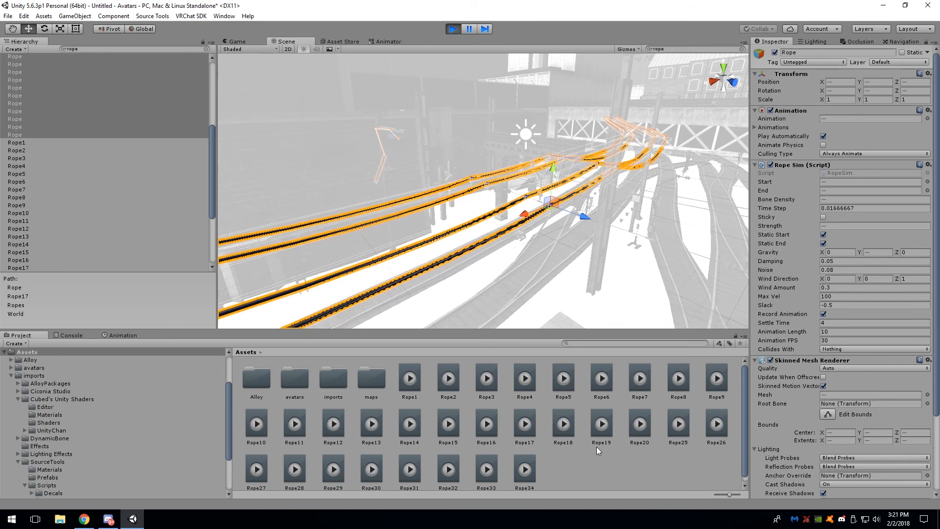
Check the recorded rope files in the Avatars project's Assets folder in File Explorer, and return to Unity's asset list.
{"action": "scroll", "coordinate": [597, 447], "scroll_direction": "down", "scroll_amount": 1}
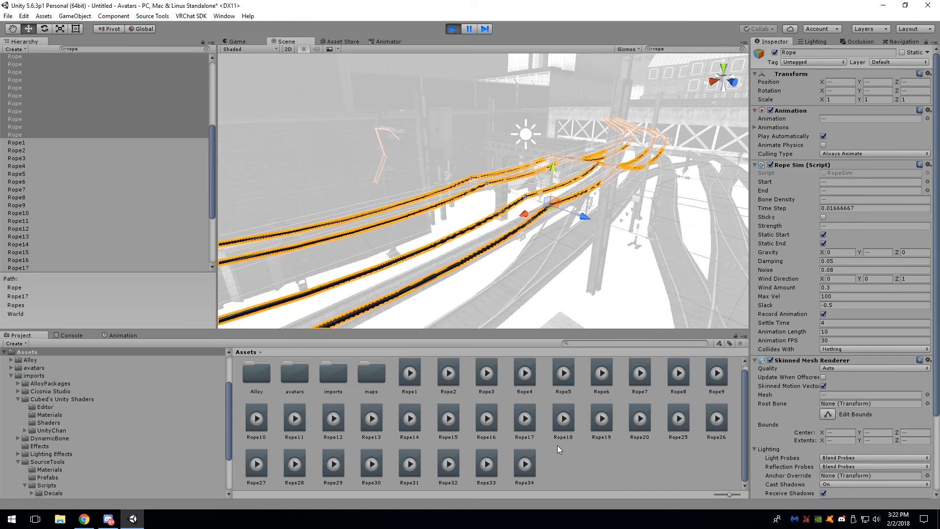
{"action": "left_click", "coordinate": [68, 519]}
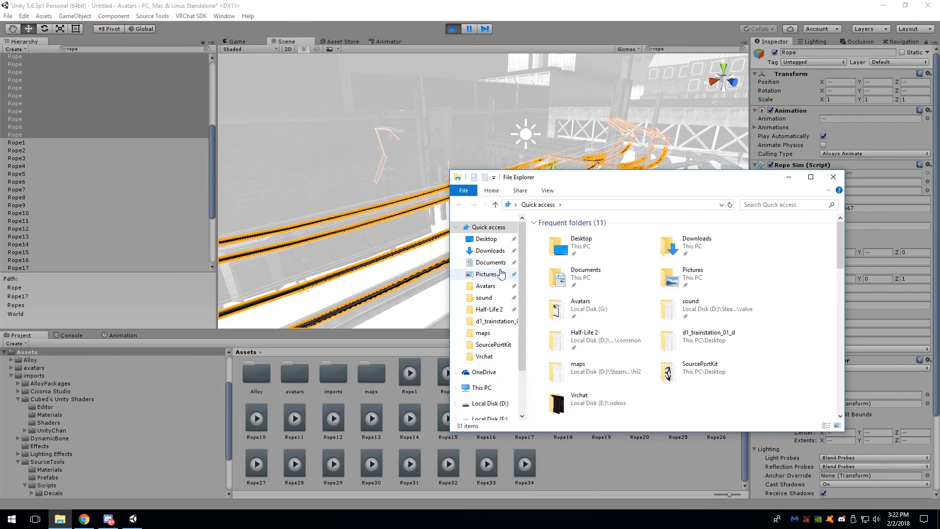
{"action": "left_click", "coordinate": [485, 285]}
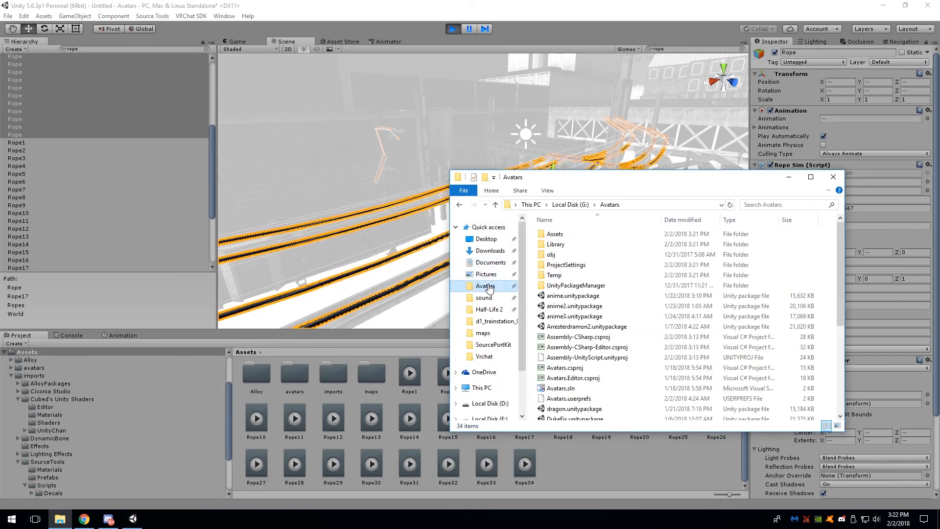
{"action": "double_click", "coordinate": [563, 234]}
{"action": "scroll", "coordinate": [595, 293], "scroll_direction": "down", "scroll_amount": 3}
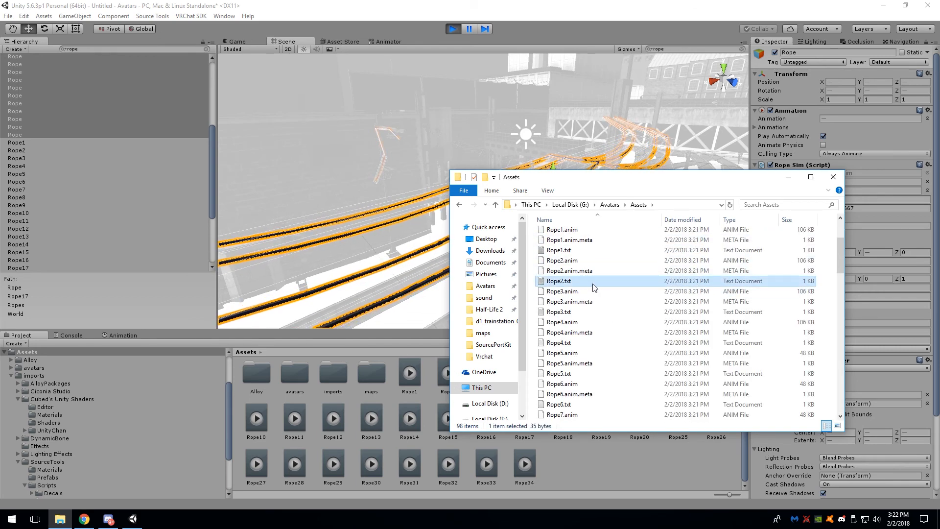
{"action": "left_click", "coordinate": [594, 280]}
{"action": "left_click", "coordinate": [574, 456]}
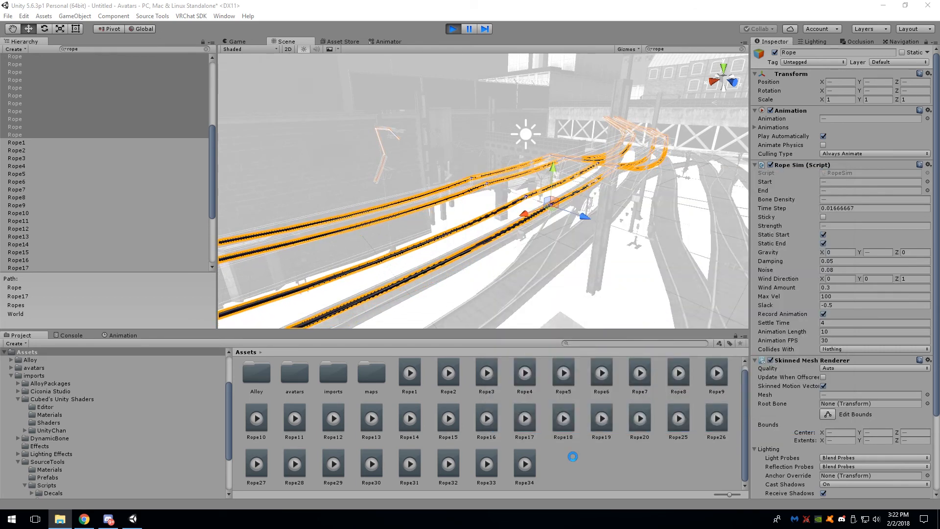
{"action": "left_click", "coordinate": [572, 456]}
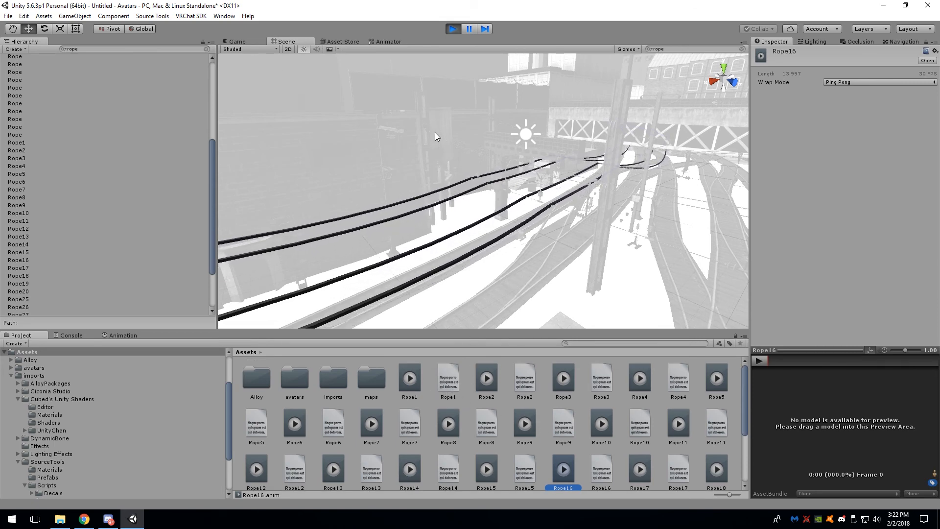
Stop play mode and reselect all child objects named Rope in the filtered hierarchy.
{"action": "right_click_drag", "start_coordinate": [442, 157], "coordinate": [472, 259]}
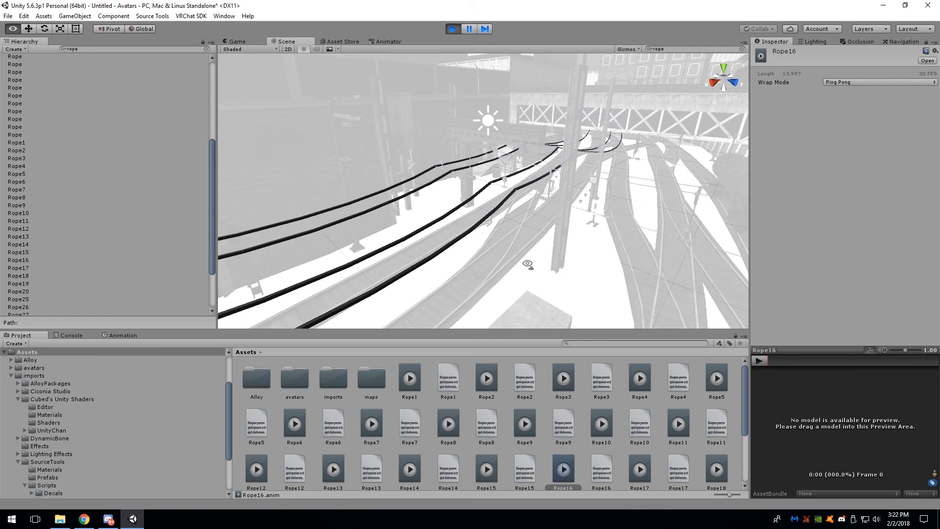
{"action": "left_click", "coordinate": [453, 28]}
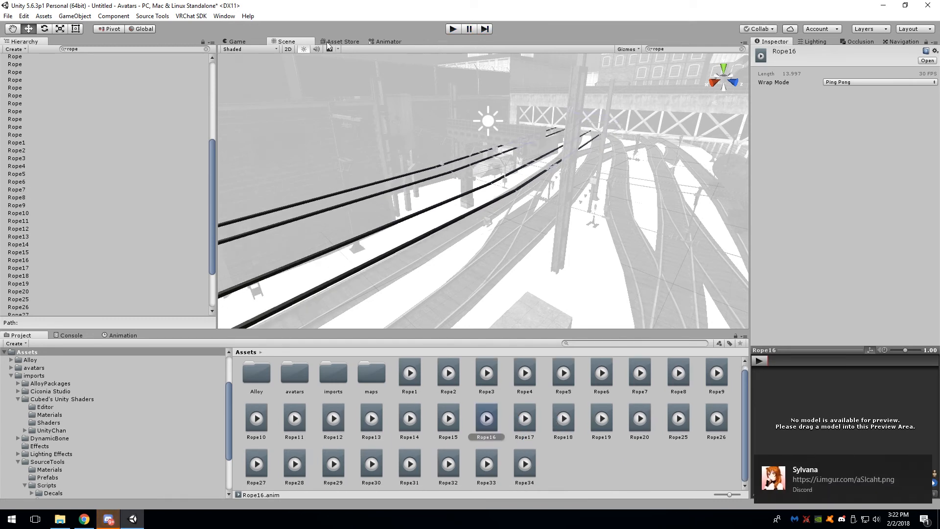
{"action": "left_click", "coordinate": [103, 136]}
{"action": "scroll", "coordinate": [143, 154], "scroll_direction": "up", "scroll_amount": 10}
{"action": "left_click", "coordinate": [23, 64], "text": "shift"}
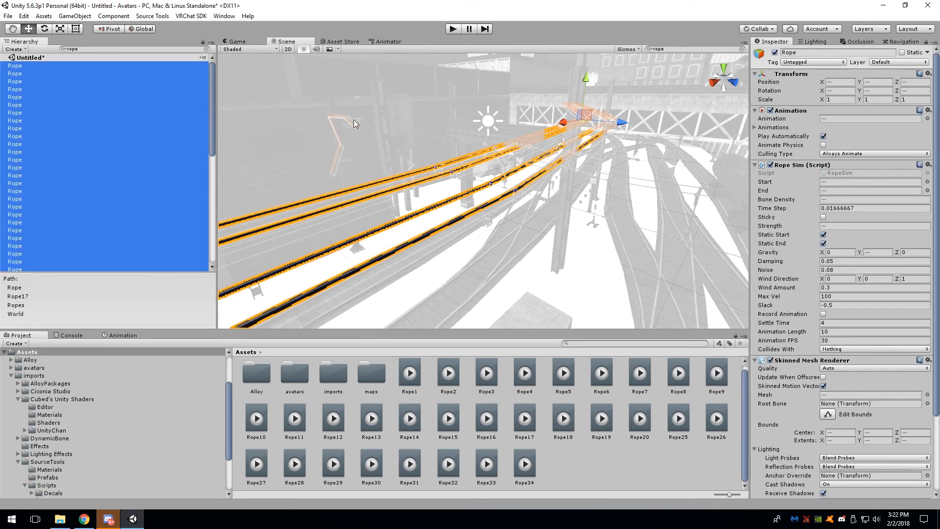
Quit Discord from the system tray to stop its pop-up notifications.
{"action": "scroll", "coordinate": [812, 294], "scroll_direction": "down", "scroll_amount": 5}
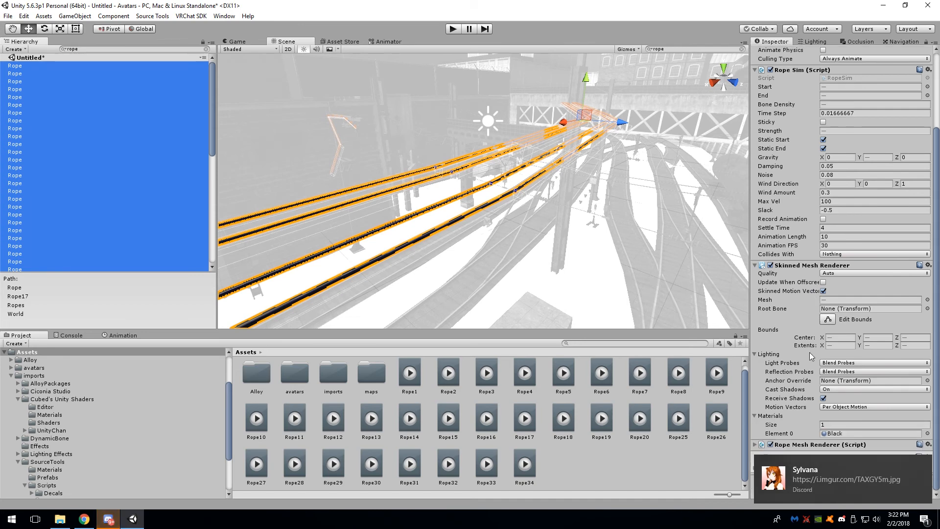
{"action": "right_click", "coordinate": [835, 518]}
{"action": "left_click", "coordinate": [857, 519]}
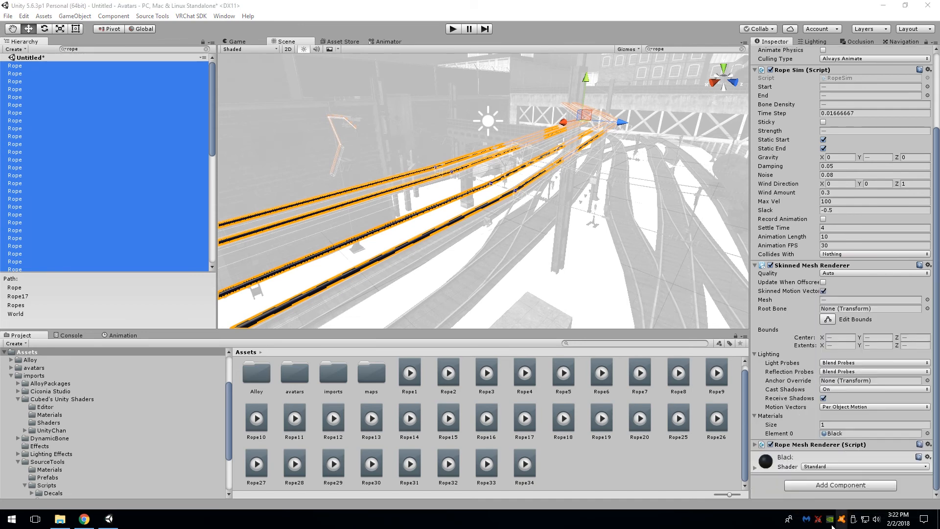
Remove the Rope Mesh Renderer and Rope Sim script components from all selected ropes.
{"action": "right_click", "coordinate": [791, 446]}
{"action": "left_click", "coordinate": [796, 437]}
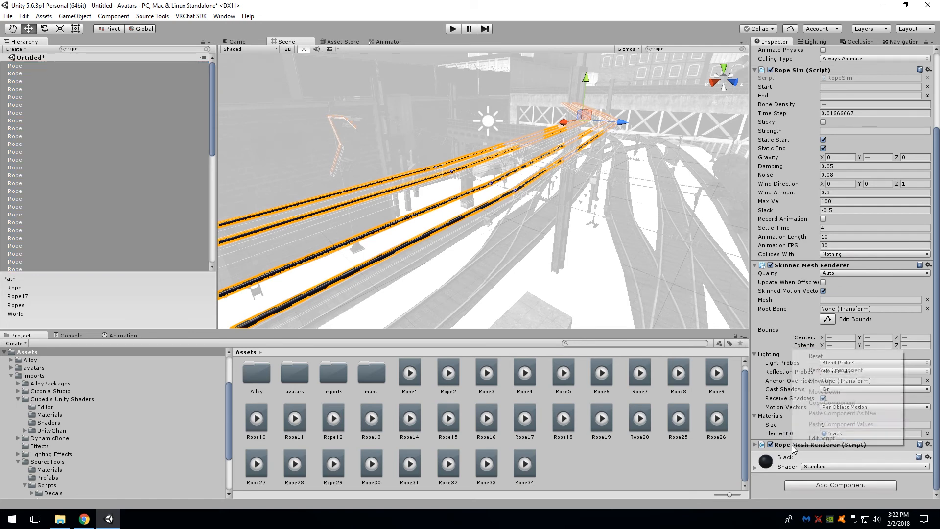
{"action": "left_click", "coordinate": [790, 445]}
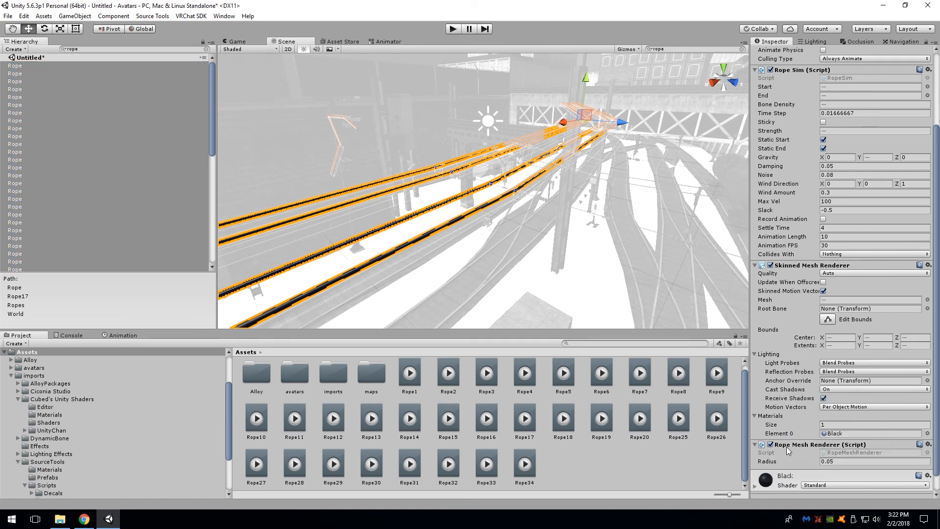
{"action": "right_click", "coordinate": [799, 448]}
{"action": "left_click", "coordinate": [835, 373]}
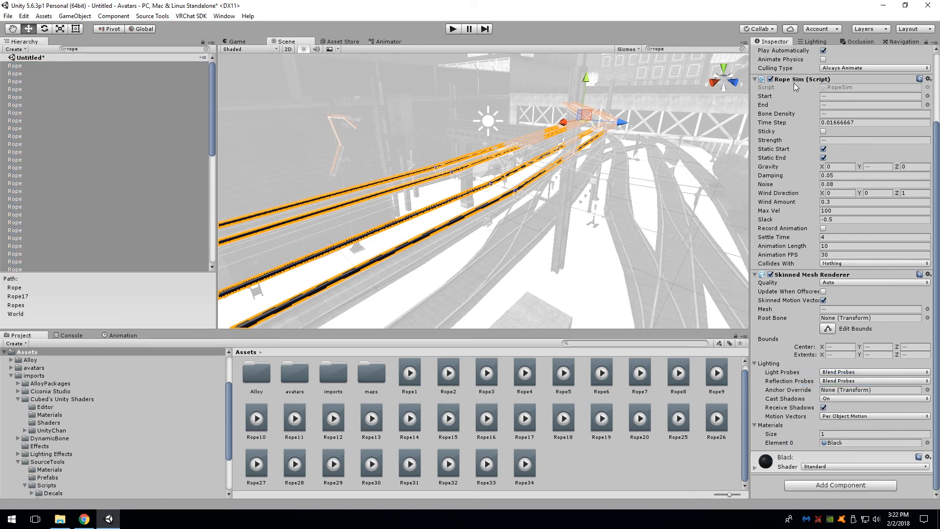
{"action": "right_click", "coordinate": [796, 81]}
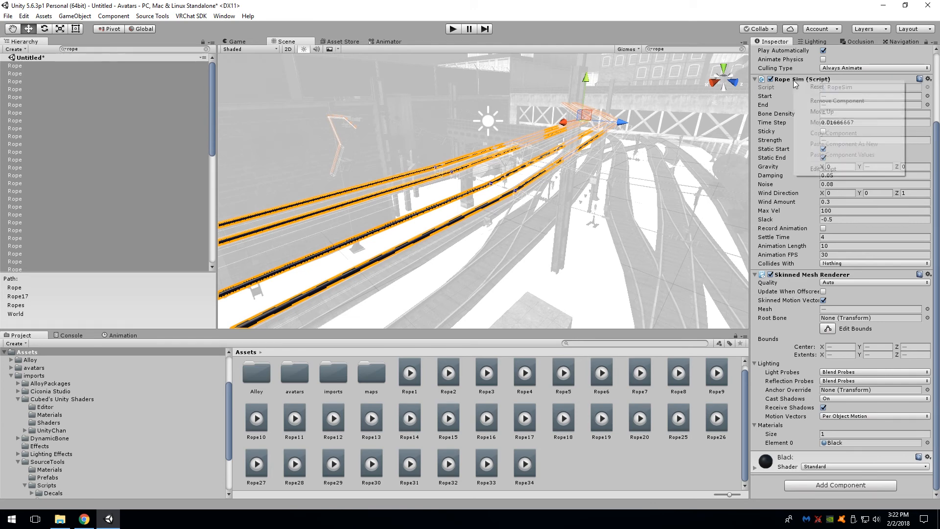
{"action": "left_click", "coordinate": [827, 102]}
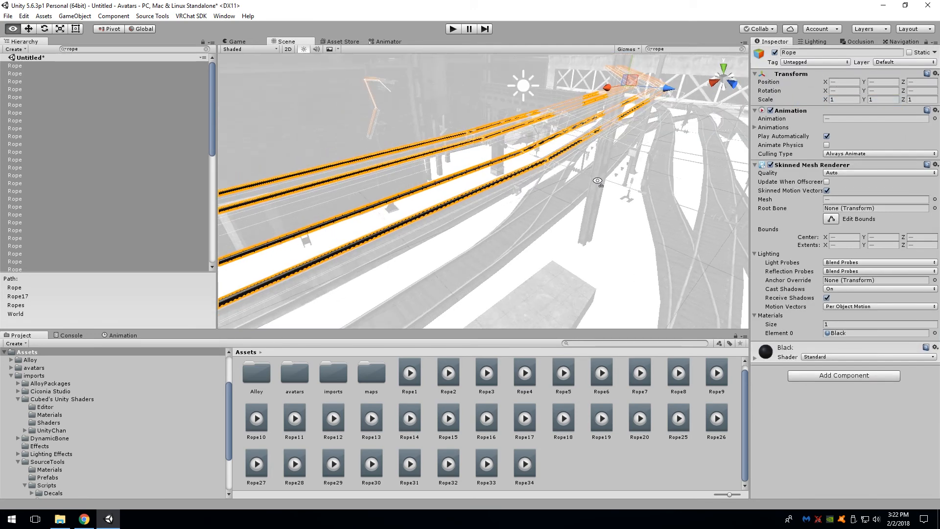
Play the scene to check the recorded rope animations above the trains, and stop playback.
{"action": "right_click_drag", "start_coordinate": [526, 203], "coordinate": [293, 92]}
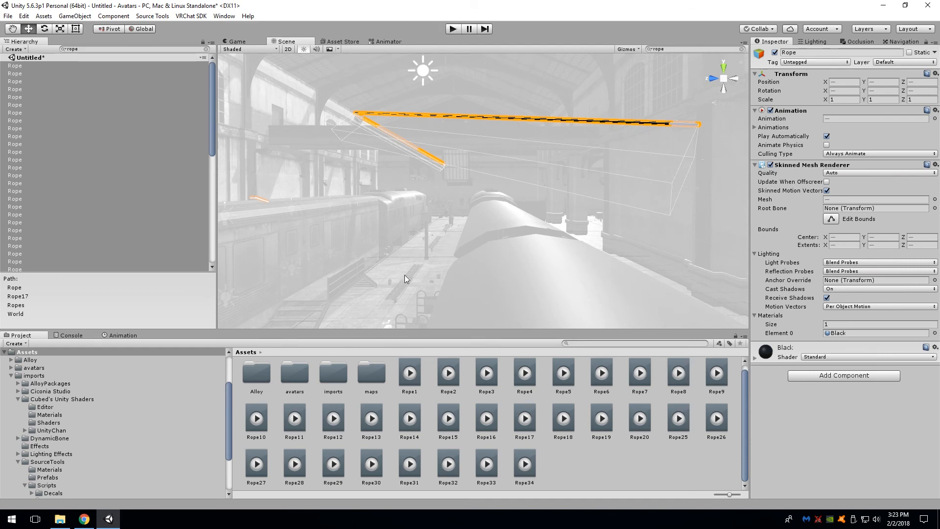
{"action": "left_click", "coordinate": [452, 31]}
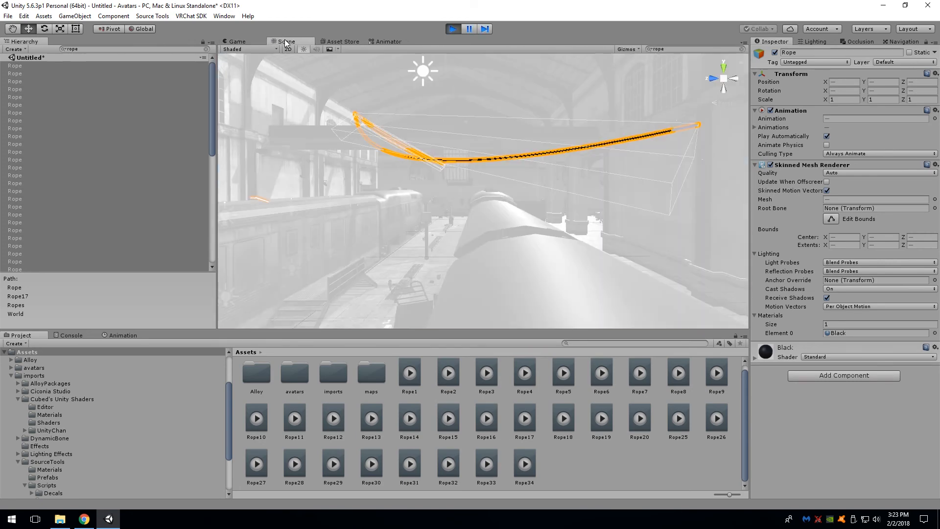
{"action": "right_click_drag", "start_coordinate": [404, 169], "coordinate": [345, 137]}
{"action": "key", "text": "w"}
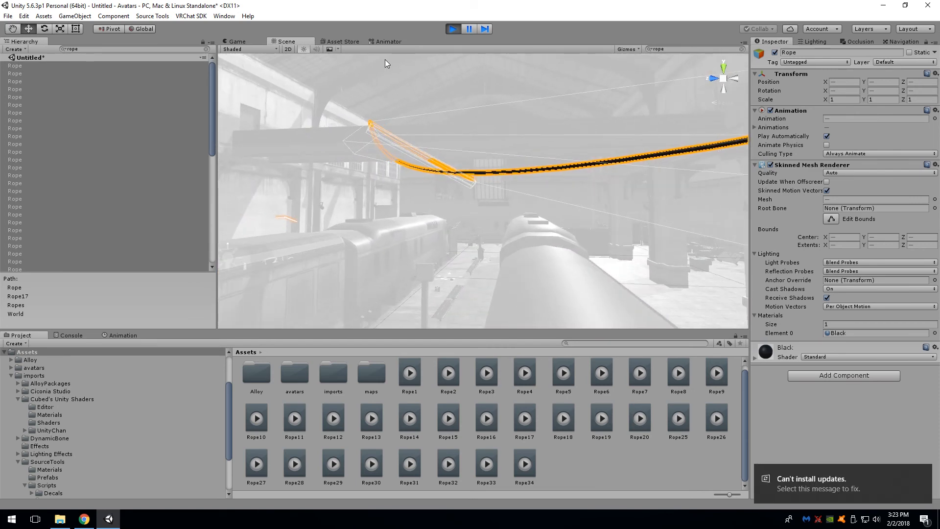
{"action": "left_click", "coordinate": [453, 29]}
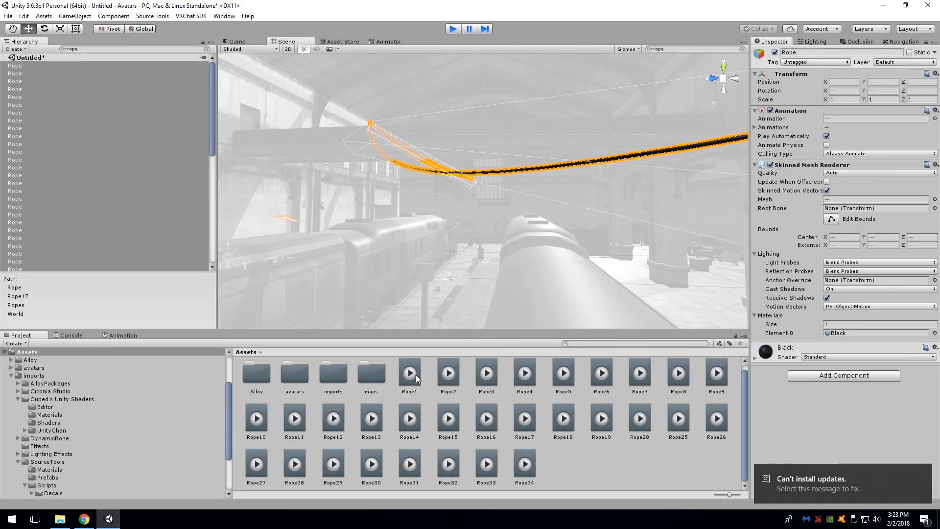
Stop play mode and select all the Rope animation clips in the root Assets folder.
{"action": "left_click", "coordinate": [377, 376]}
{"action": "key", "text": "ctrl+p"}
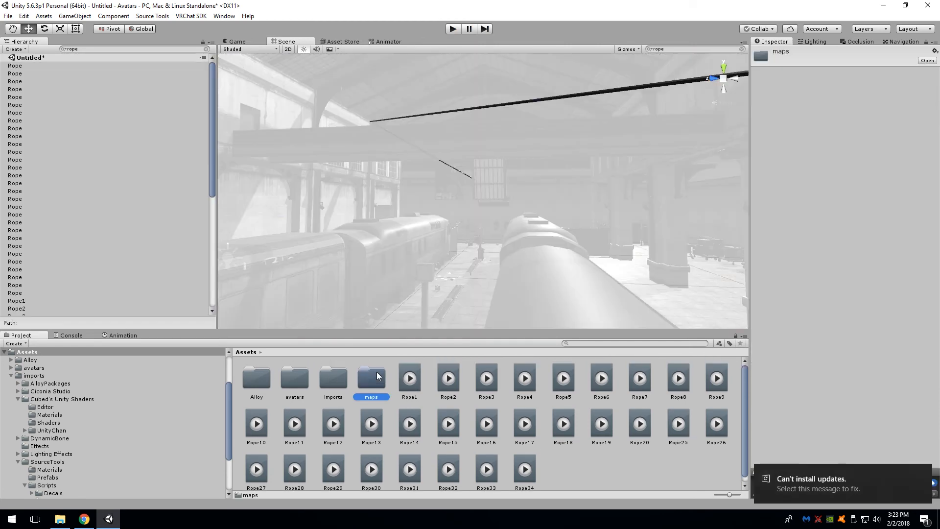
{"action": "left_click", "coordinate": [414, 381]}
{"action": "left_click", "coordinate": [515, 471], "text": "shift"}
{"action": "scroll", "coordinate": [86, 417], "scroll_direction": "down", "scroll_amount": 3}
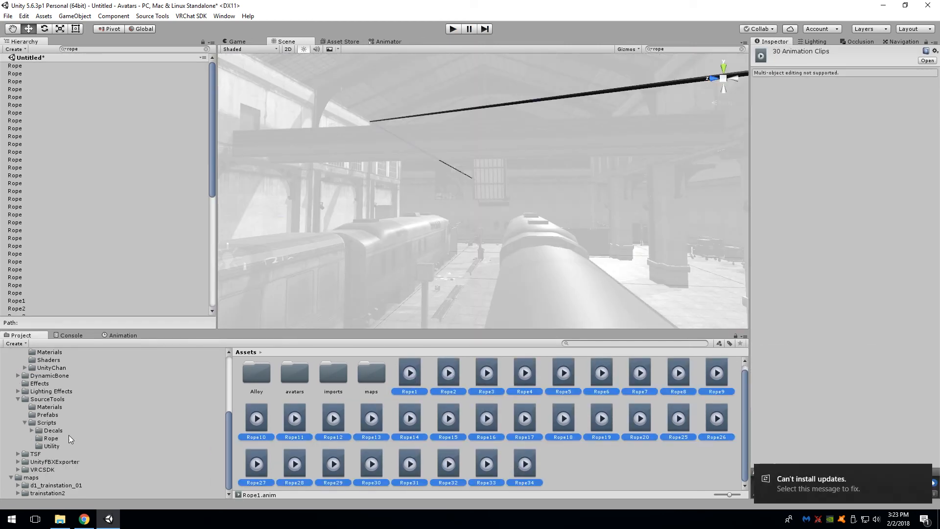
{"action": "scroll", "coordinate": [62, 460], "scroll_direction": "up", "scroll_amount": 3}
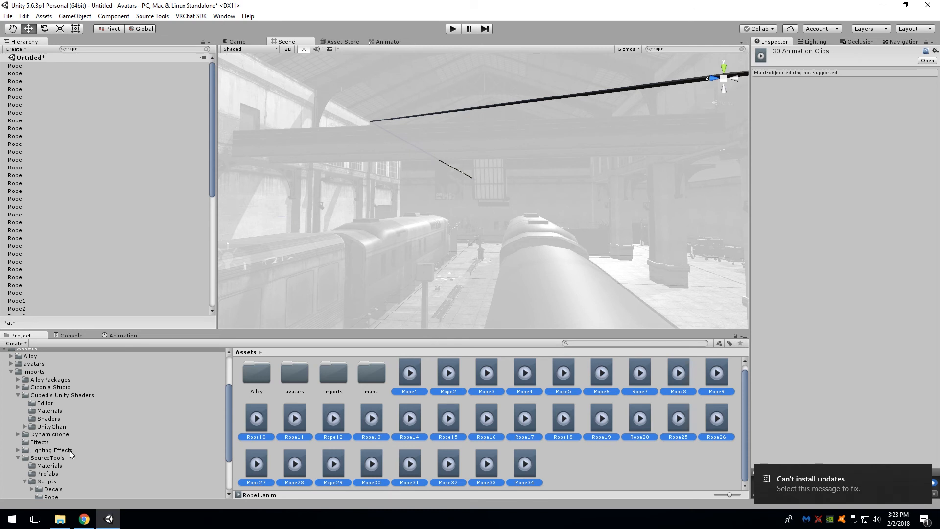
{"action": "scroll", "coordinate": [68, 448], "scroll_direction": "down", "scroll_amount": 3}
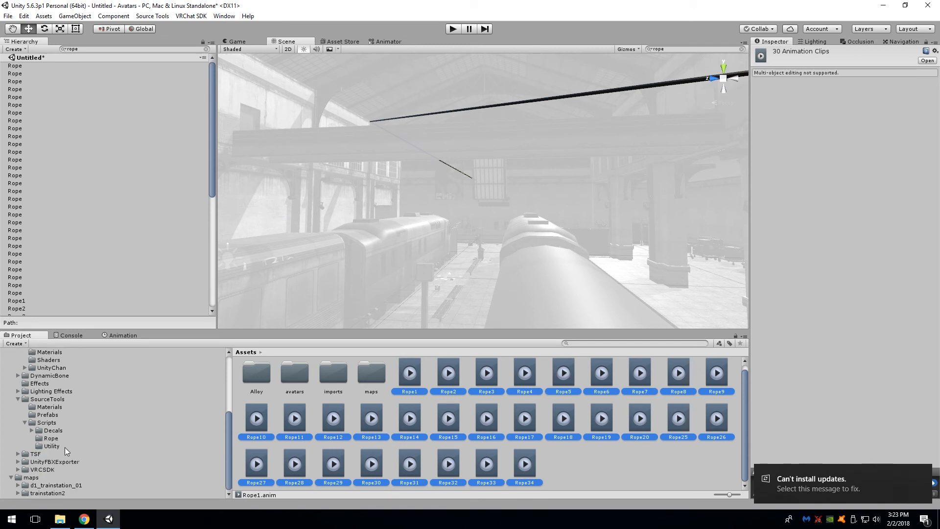
Create a folder named animations inside maps/d1_trainstation_01 and open it.
{"action": "left_click", "coordinate": [30, 485]}
{"action": "right_click", "coordinate": [267, 432]}
{"action": "mouse_move", "coordinate": [307, 243]}
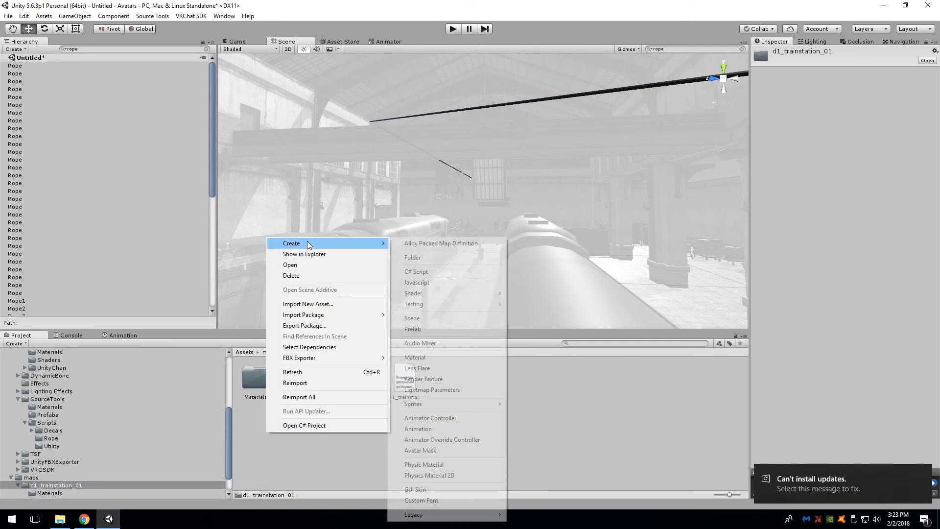
{"action": "left_click", "coordinate": [424, 255]}
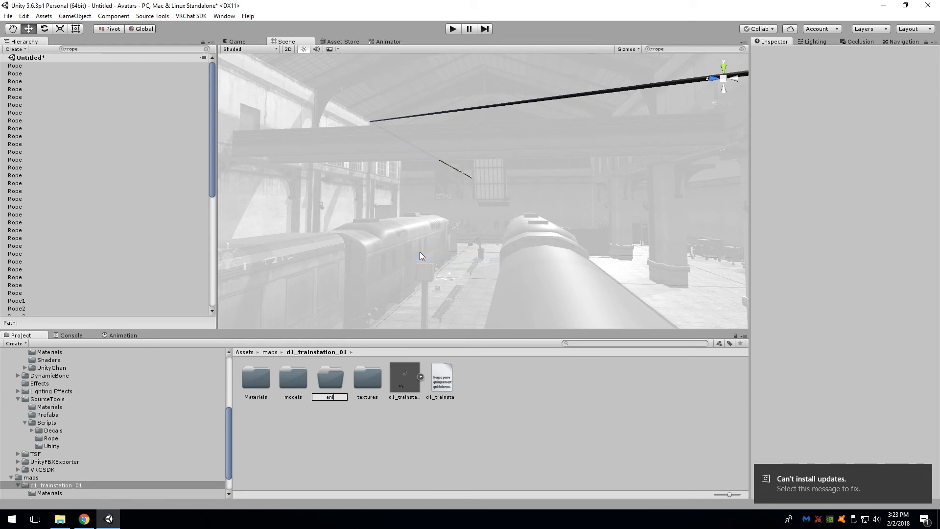
{"action": "type", "text": "animations"}
{"action": "key", "text": "Return"}
{"action": "double_click", "coordinate": [253, 395]}
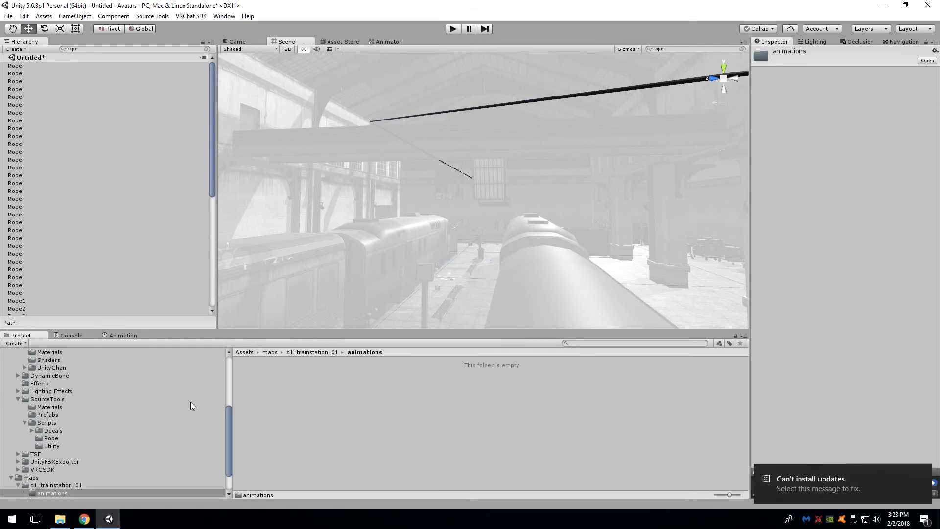
Move all the Rope clips, Rope1 through Rope34, from the root Assets folder into d1_trainstation_01/animations.
{"action": "scroll", "coordinate": [84, 411], "scroll_direction": "up", "scroll_amount": 5}
{"action": "scroll", "coordinate": [35, 427], "scroll_direction": "down", "scroll_amount": 1}
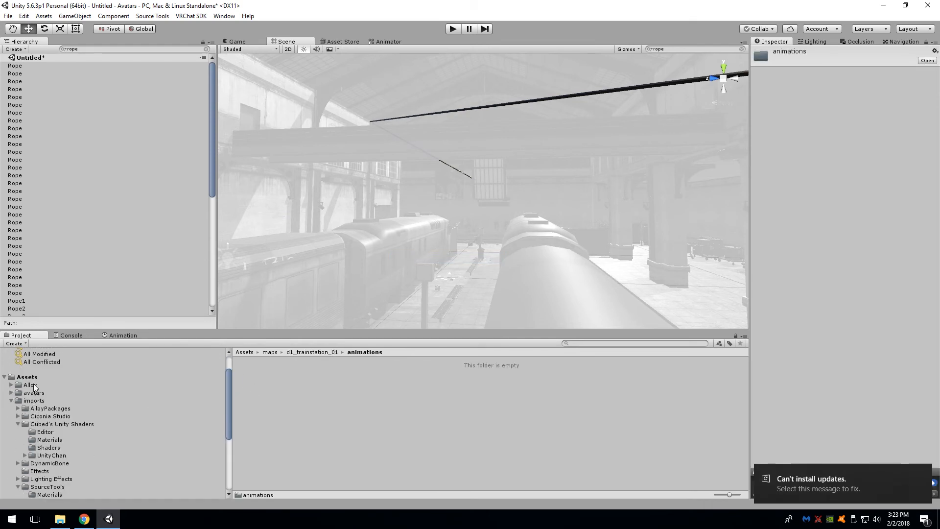
{"action": "left_click", "coordinate": [33, 380]}
{"action": "scroll", "coordinate": [141, 436], "scroll_direction": "down", "scroll_amount": 4}
{"action": "left_click", "coordinate": [410, 378]}
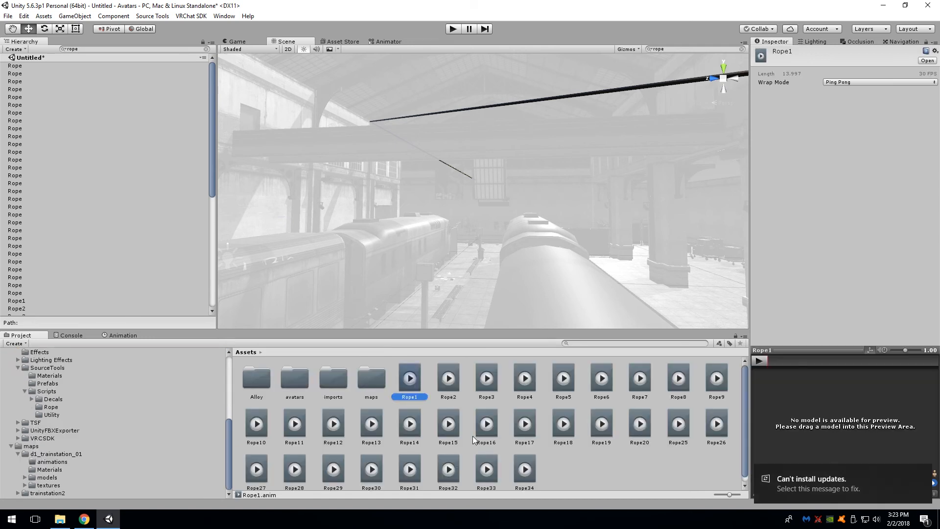
{"action": "left_click", "coordinate": [524, 469], "text": "shift"}
{"action": "left_click_drag", "start_coordinate": [456, 416], "coordinate": [72, 459]}
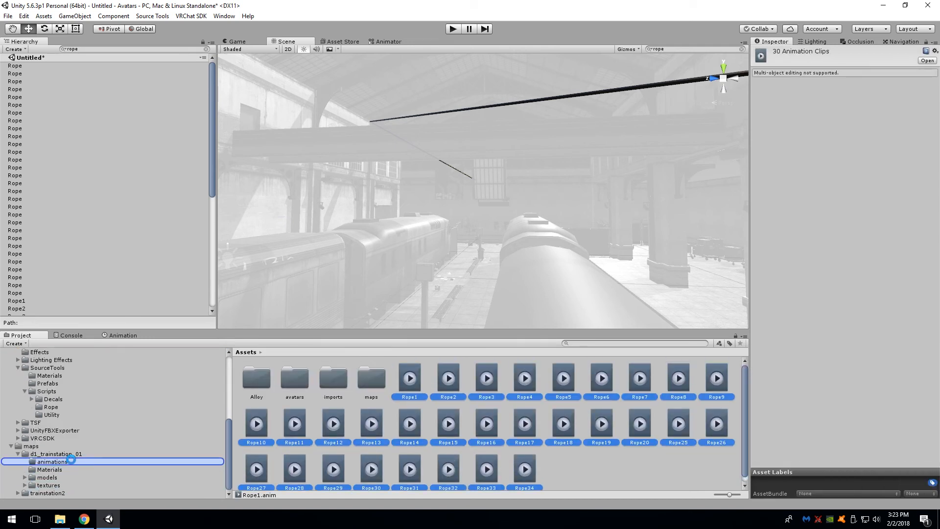
Clear the rope filter from the hierarchy so the full scene is listed and displayed.
{"action": "left_click_drag", "start_coordinate": [377, 230], "coordinate": [9, 146], "text": "alt"}
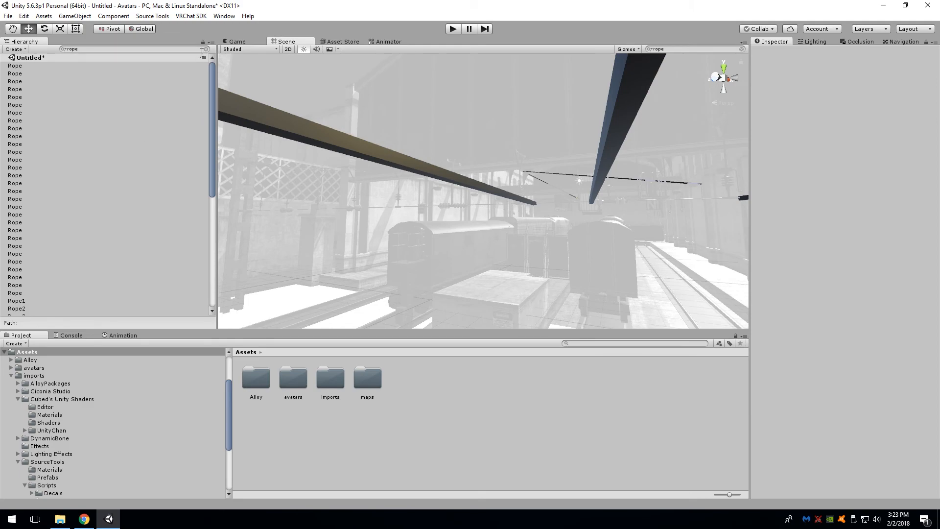
{"action": "left_click", "coordinate": [206, 49]}
{"action": "left_click", "coordinate": [19, 119]}
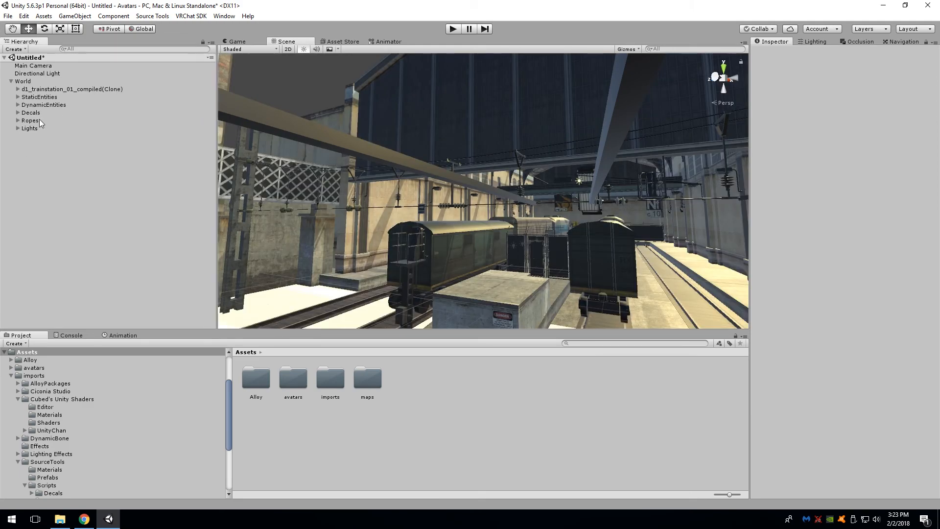
{"action": "left_click_drag", "start_coordinate": [274, 245], "coordinate": [369, 238], "text": "alt"}
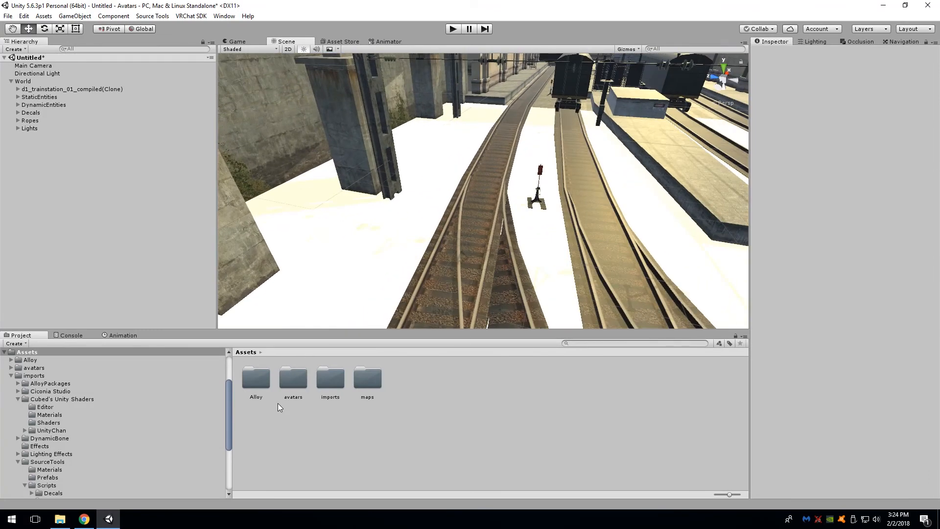
Open the Materials folder of the d1_trainstation_01 map in the project.
{"action": "scroll", "coordinate": [105, 434], "scroll_direction": "down", "scroll_amount": 3}
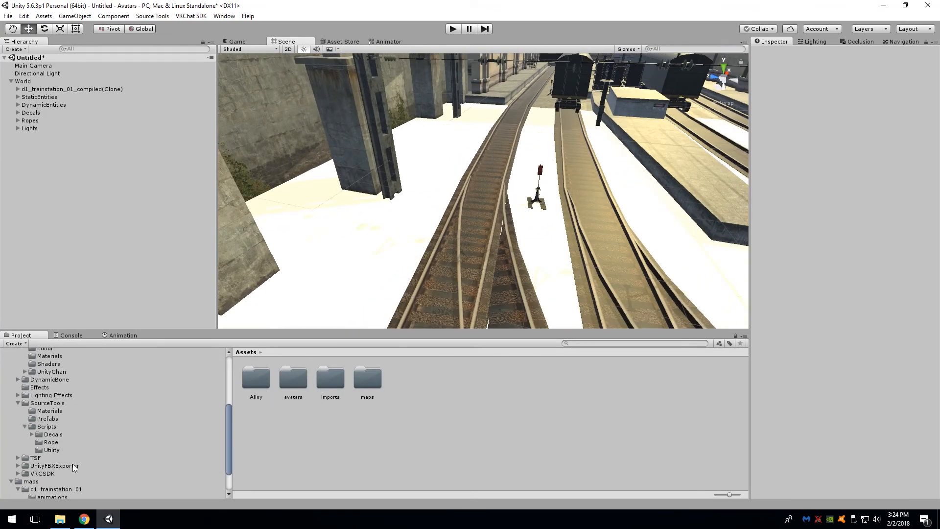
{"action": "scroll", "coordinate": [63, 468], "scroll_direction": "down", "scroll_amount": 2}
{"action": "left_click", "coordinate": [50, 460]}
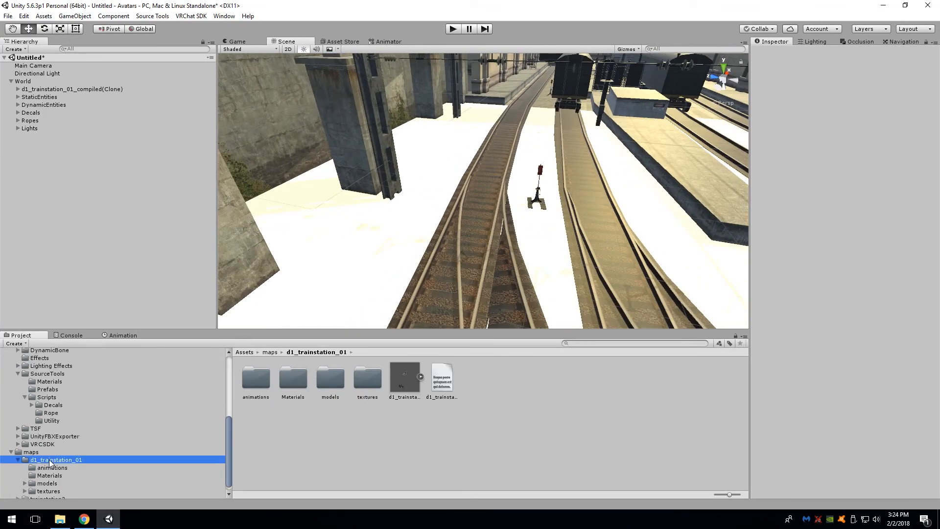
{"action": "double_click", "coordinate": [300, 398]}
Search the textures for dirt and assign the first brown dirtfloor01 texture as the albedo map of the red_grass_thin material.
{"action": "mouse_move", "coordinate": [465, 260]}
{"action": "right_mouse_down"}
{"action": "mouse_move", "coordinate": [443, 217]}
{"action": "mouse_move", "coordinate": [394, 273]}
{"action": "mouse_move", "coordinate": [390, 263]}
{"action": "mouse_move", "coordinate": [447, 266]}
{"action": "right_mouse_up"}
{"action": "scroll", "coordinate": [470, 404], "scroll_direction": "down", "scroll_amount": 5}
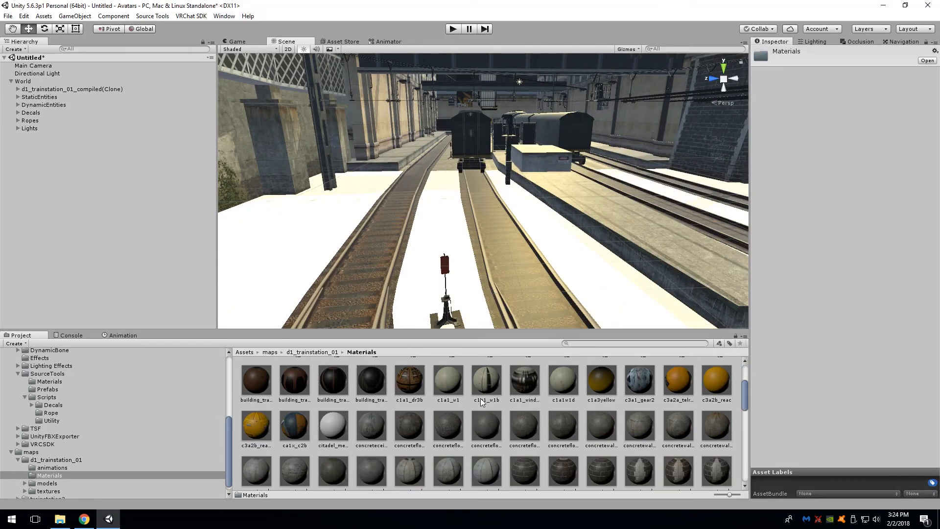
{"action": "scroll", "coordinate": [433, 404], "scroll_direction": "down", "scroll_amount": 5}
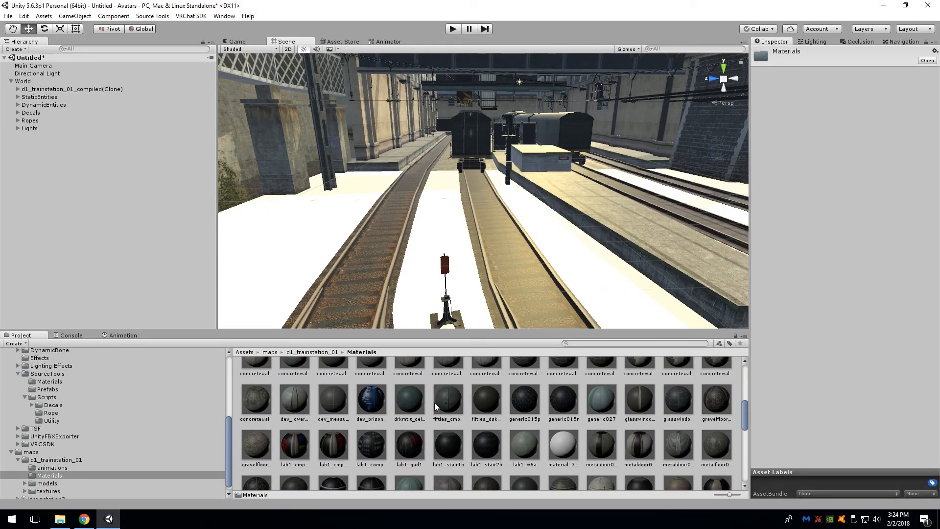
{"action": "scroll", "coordinate": [455, 406], "scroll_direction": "down", "scroll_amount": 10}
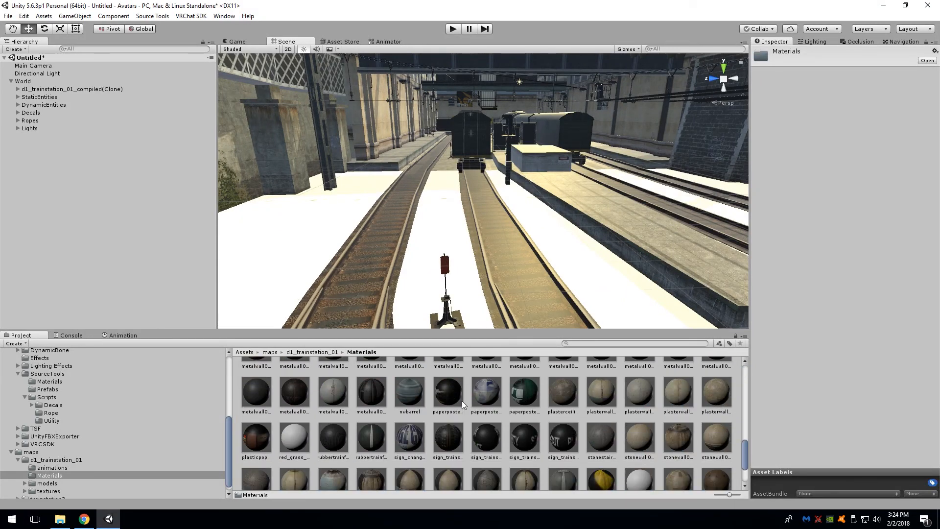
{"action": "left_click", "coordinate": [295, 380]}
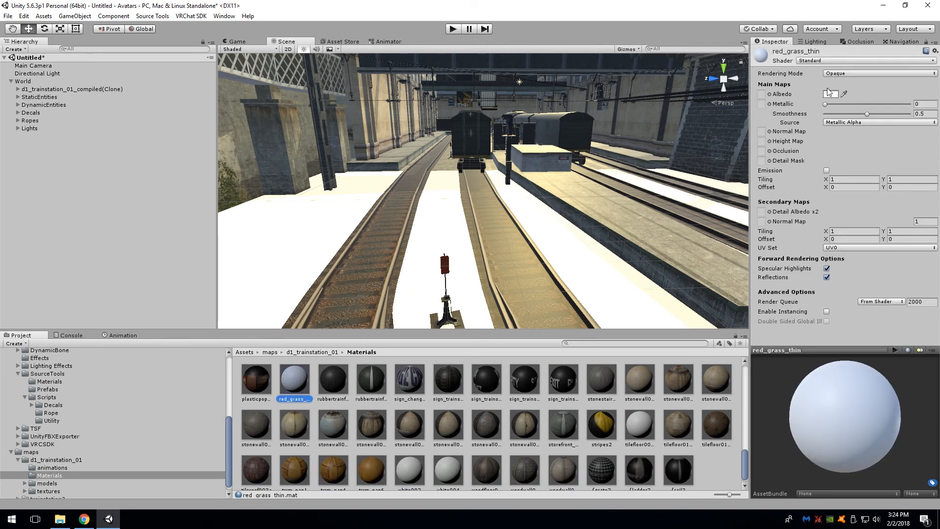
{"action": "left_click", "coordinate": [769, 95]}
{"action": "type", "text": "dirt"}
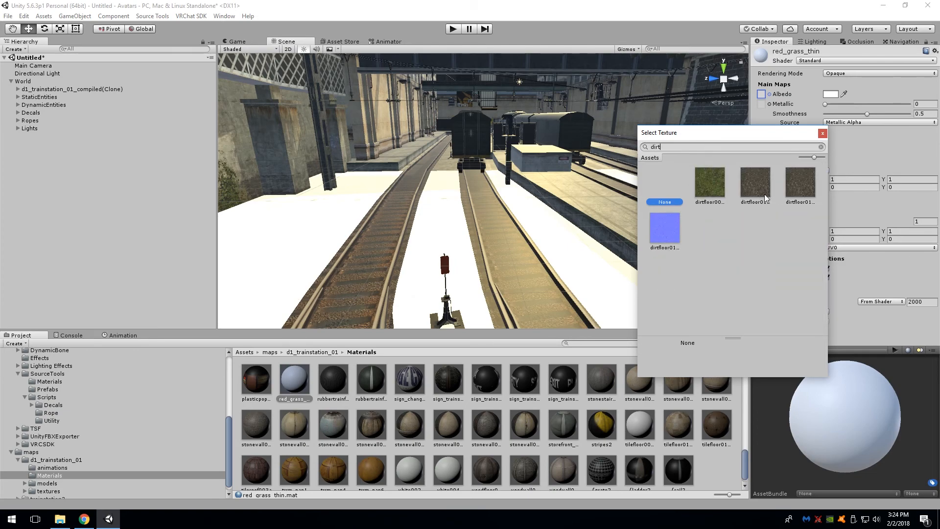
{"action": "double_click", "coordinate": [766, 188]}
{"action": "right_click_drag", "start_coordinate": [539, 201], "coordinate": [479, 224]}
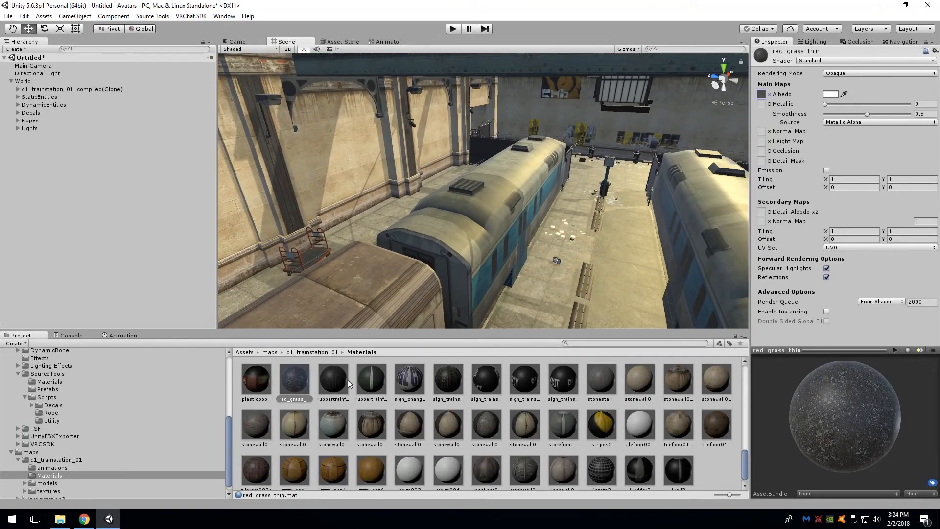
Select all materials in the d1_trainstation_01 Materials folder and set their smoothness to 0.
{"action": "scroll", "coordinate": [514, 406], "scroll_direction": "up", "scroll_amount": 10}
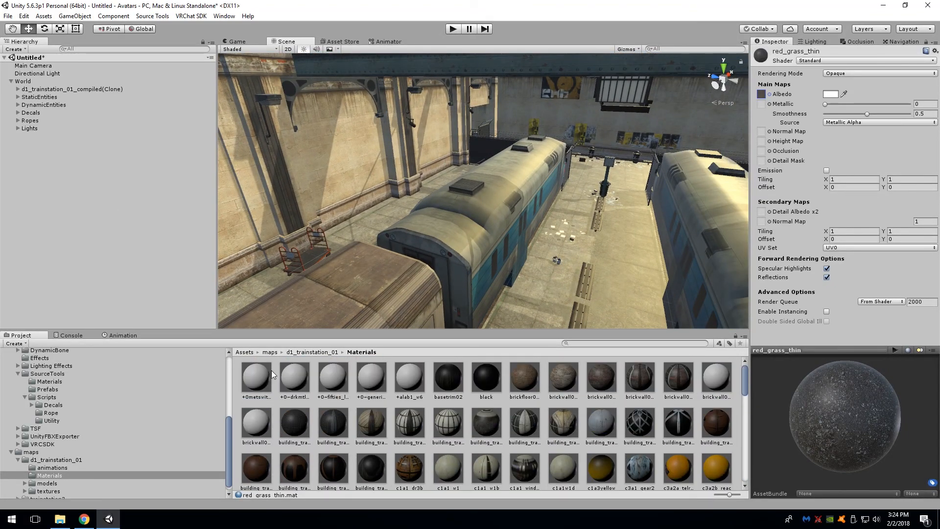
{"action": "left_click", "coordinate": [272, 370]}
{"action": "scroll", "coordinate": [623, 411], "scroll_direction": "down", "scroll_amount": 15}
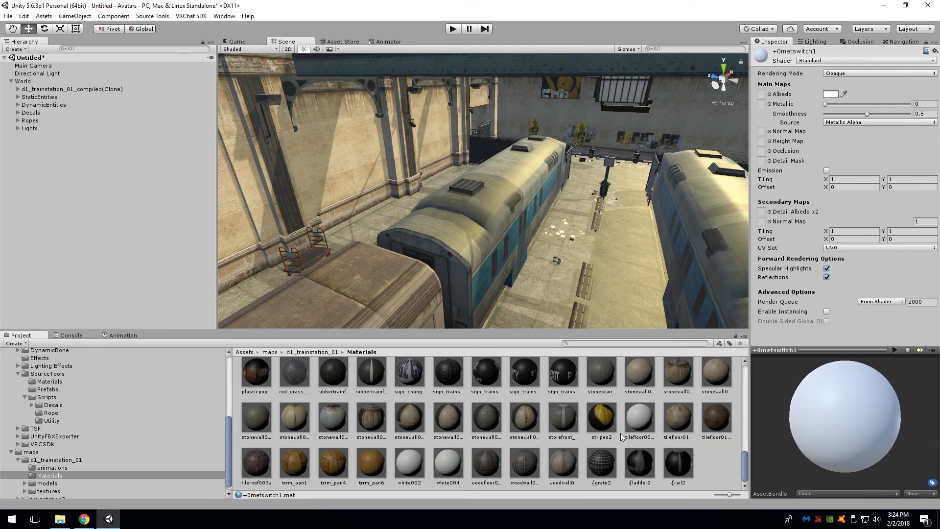
{"action": "key", "text": "ctrl+a"}
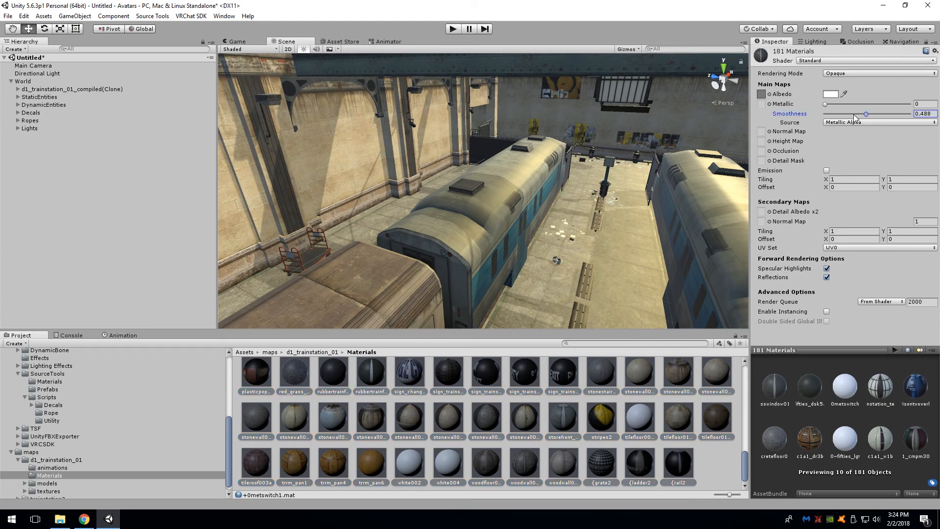
{"action": "left_click_drag", "start_coordinate": [855, 117], "coordinate": [795, 115]}
{"action": "right_click_drag", "start_coordinate": [563, 189], "coordinate": [604, 246]}
Set the rendering mode of the {grate2, {ladder2 and {rail2 materials to Cutout.
{"action": "left_click_drag", "start_coordinate": [727, 454], "coordinate": [632, 469]}
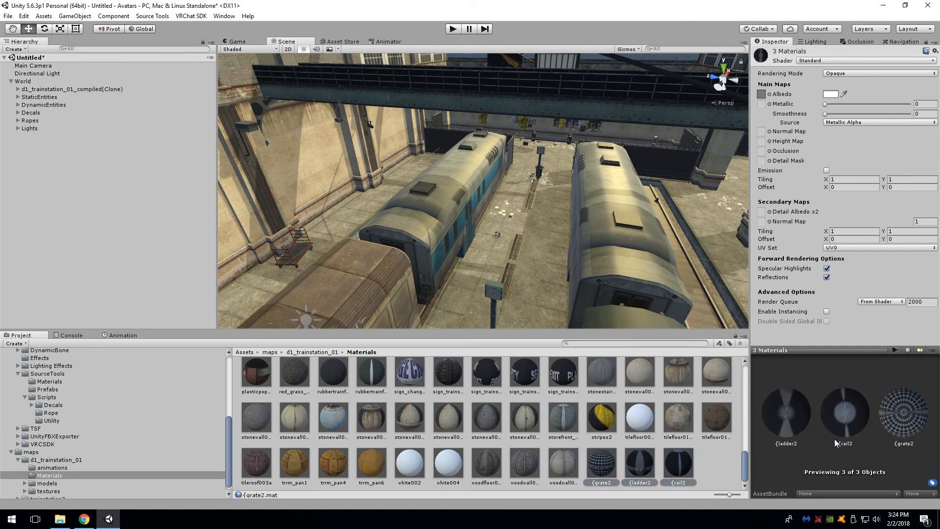
{"action": "left_click", "coordinate": [841, 74]}
{"action": "left_click", "coordinate": [851, 96]}
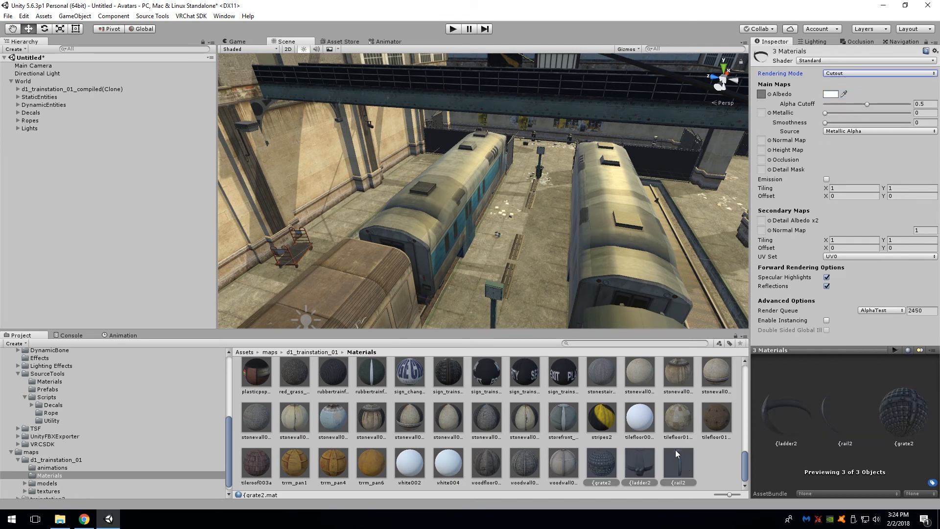
Set the rendering mode of the metalgate001a, metalrail003a and metalrail013a materials to Cutout.
{"action": "scroll", "coordinate": [443, 449], "scroll_direction": "up", "scroll_amount": 2}
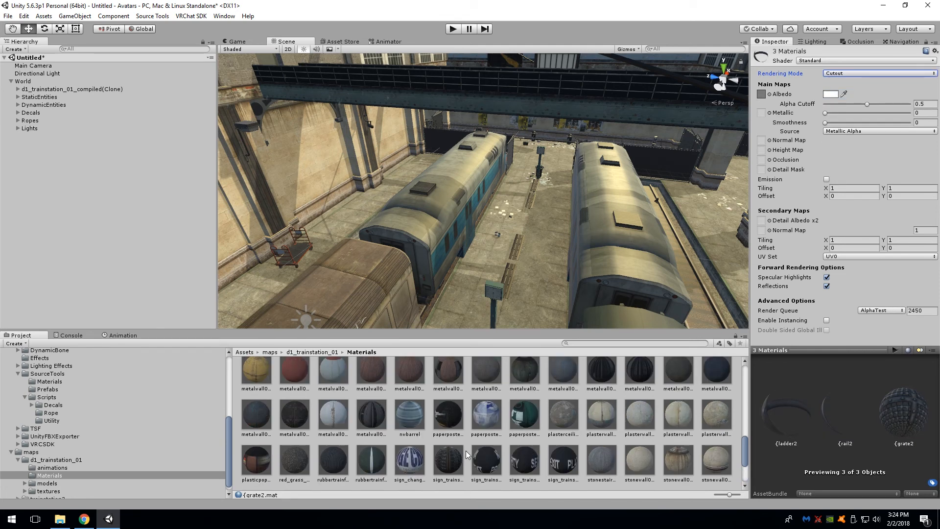
{"action": "scroll", "coordinate": [542, 450], "scroll_direction": "up", "scroll_amount": 2}
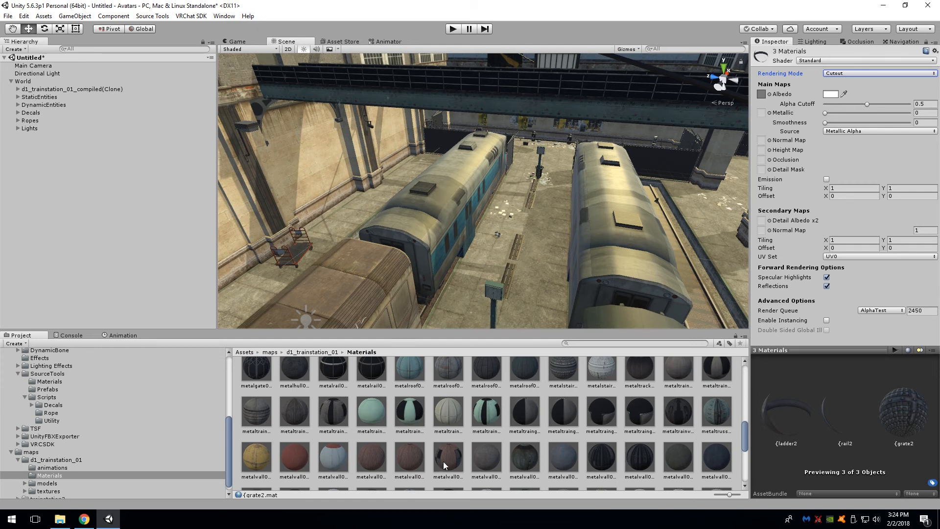
{"action": "scroll", "coordinate": [622, 451], "scroll_direction": "up", "scroll_amount": 1}
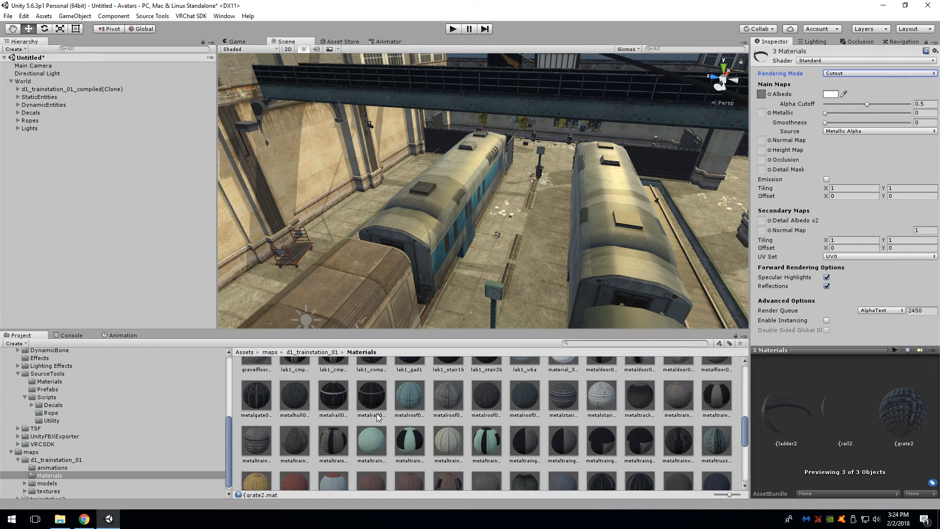
{"action": "left_click", "coordinate": [355, 403]}
{"action": "left_click", "coordinate": [343, 402], "text": "ctrl"}
{"action": "left_click", "coordinate": [258, 401], "text": "ctrl"}
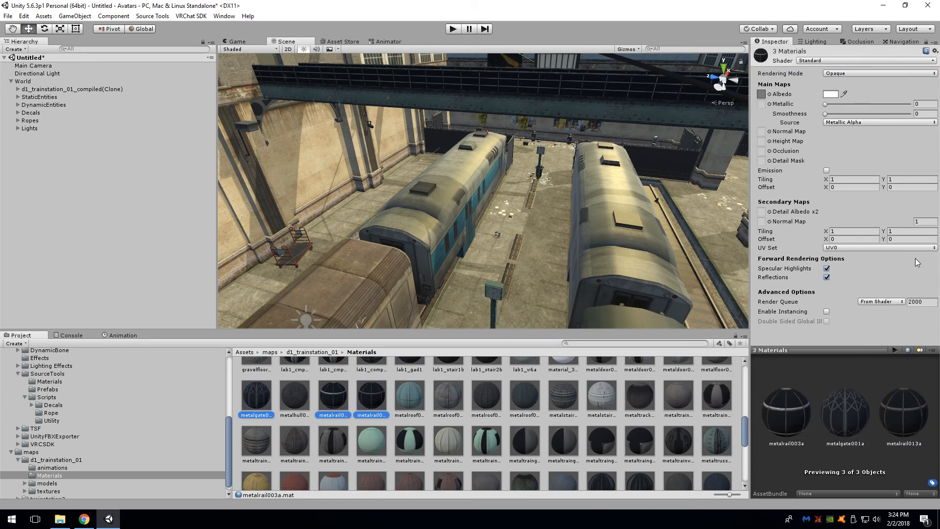
{"action": "left_click", "coordinate": [856, 74]}
{"action": "left_click", "coordinate": [850, 91]}
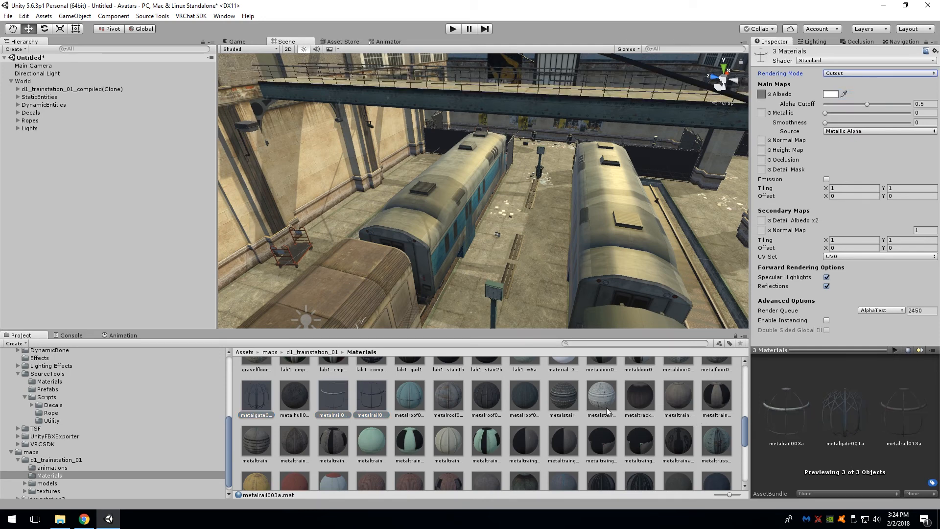
Set the rendering mode of the two lattice-patterned building_trainstation_truss_template materials to Cutout.
{"action": "scroll", "coordinate": [526, 422], "scroll_direction": "up", "scroll_amount": 1}
{"action": "scroll", "coordinate": [658, 411], "scroll_direction": "up", "scroll_amount": 1}
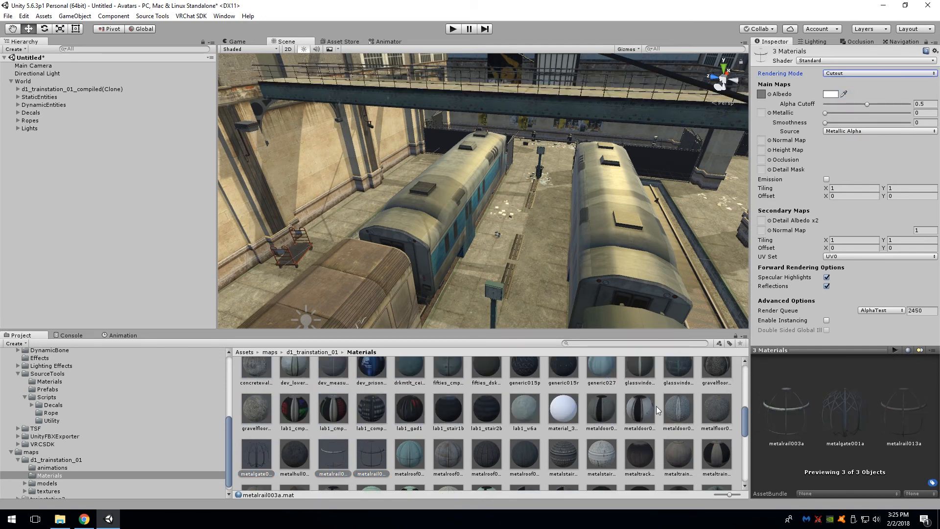
{"action": "scroll", "coordinate": [526, 422], "scroll_direction": "up", "scroll_amount": 1}
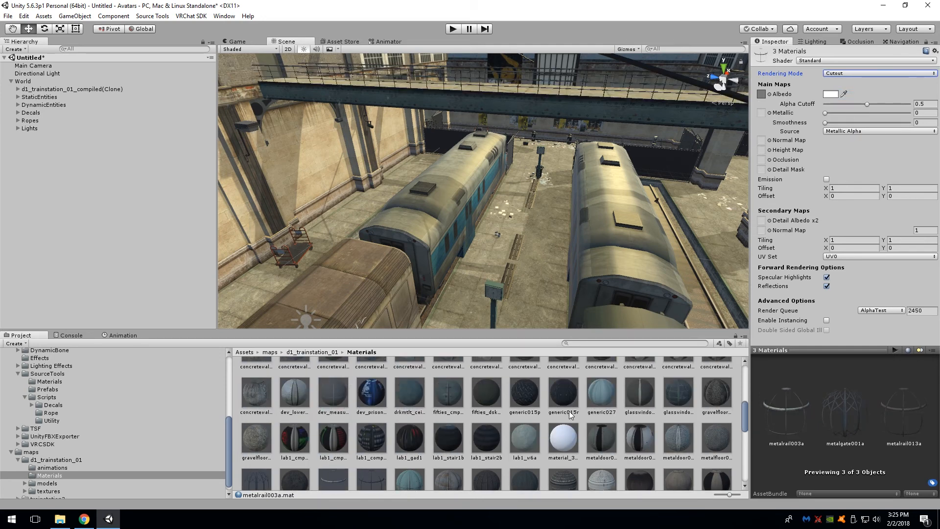
{"action": "scroll", "coordinate": [571, 416], "scroll_direction": "up", "scroll_amount": 1}
{"action": "scroll", "coordinate": [538, 431], "scroll_direction": "up", "scroll_amount": 1}
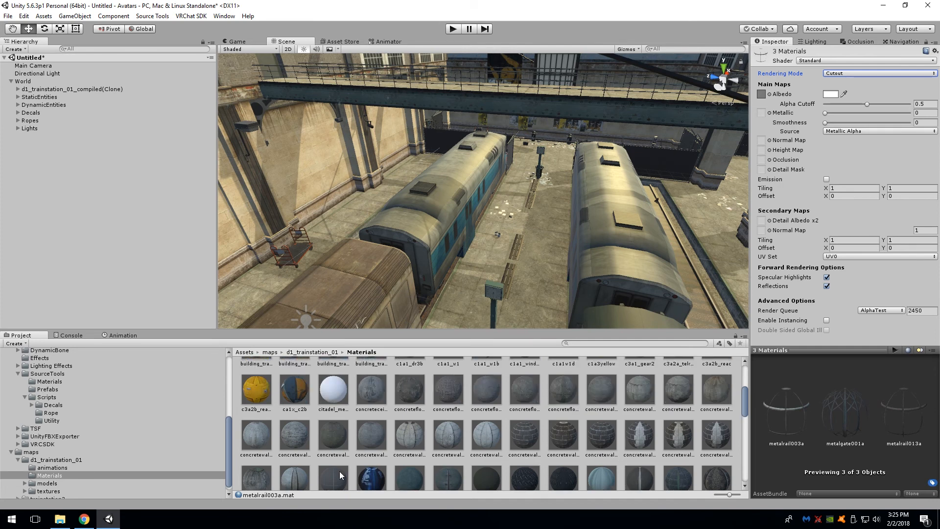
{"action": "scroll", "coordinate": [545, 443], "scroll_direction": "up", "scroll_amount": 2}
{"action": "scroll", "coordinate": [546, 442], "scroll_direction": "up", "scroll_amount": 1}
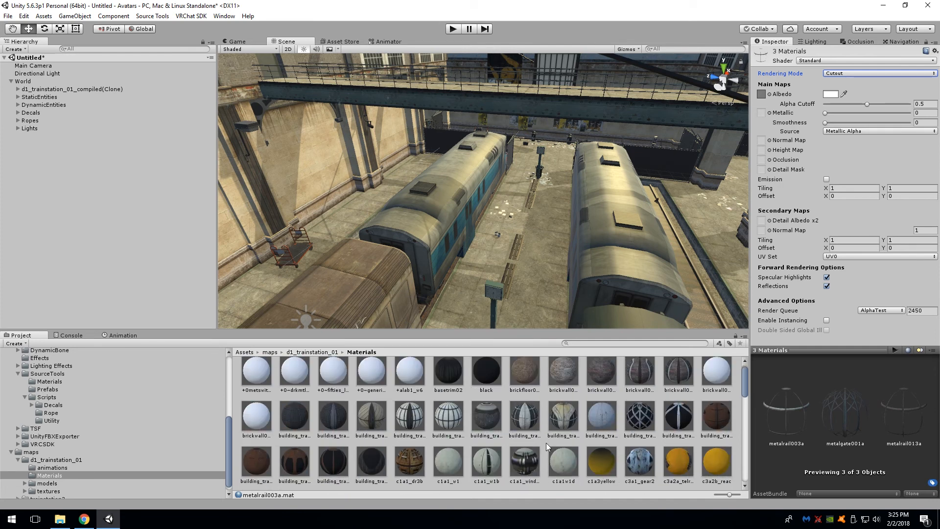
{"action": "left_click", "coordinate": [635, 434]}
{"action": "left_click", "coordinate": [678, 421], "text": "ctrl"}
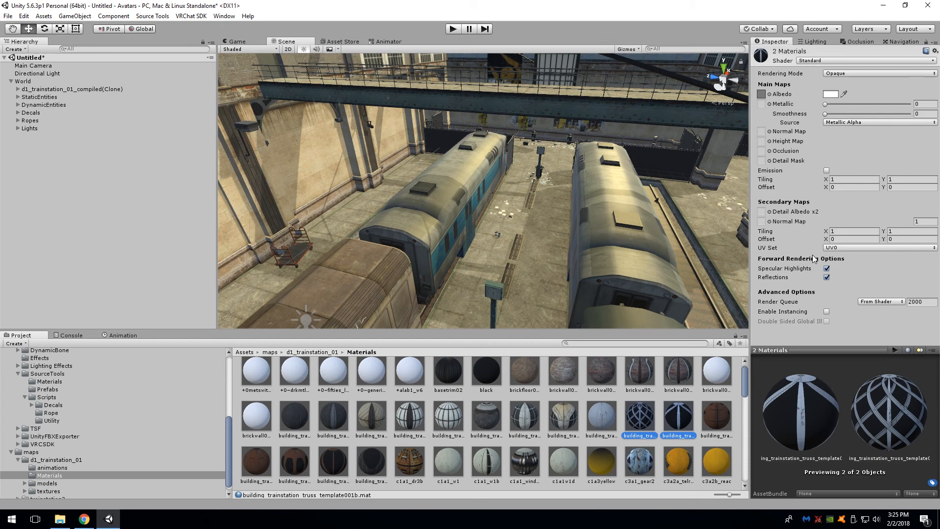
{"action": "left_click", "coordinate": [845, 74]}
{"action": "left_click", "coordinate": [845, 93]}
{"action": "scroll", "coordinate": [582, 409], "scroll_direction": "up", "scroll_amount": 1}
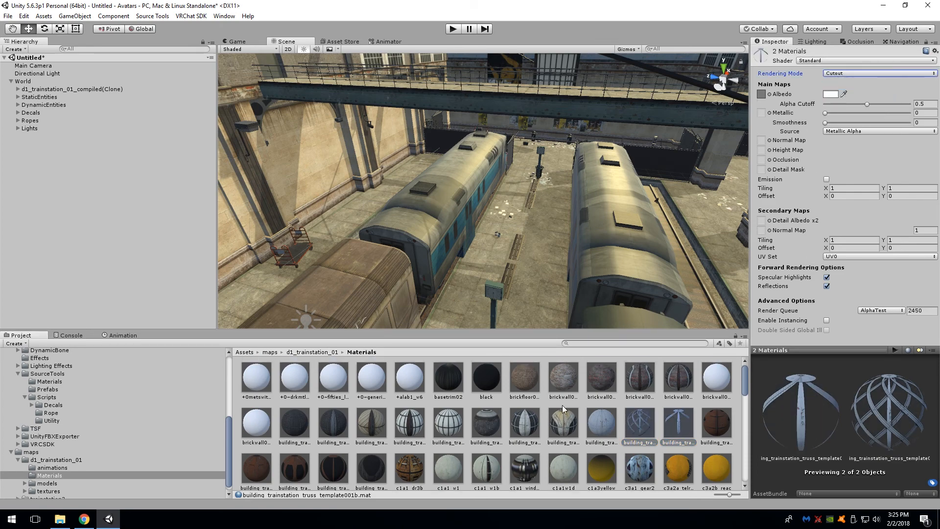
Locate the material of the opaque chain-link fence panel, fence_alpha, and set its rendering mode to Cutout.
{"action": "right_click_drag", "start_coordinate": [628, 272], "coordinate": [286, 259]}
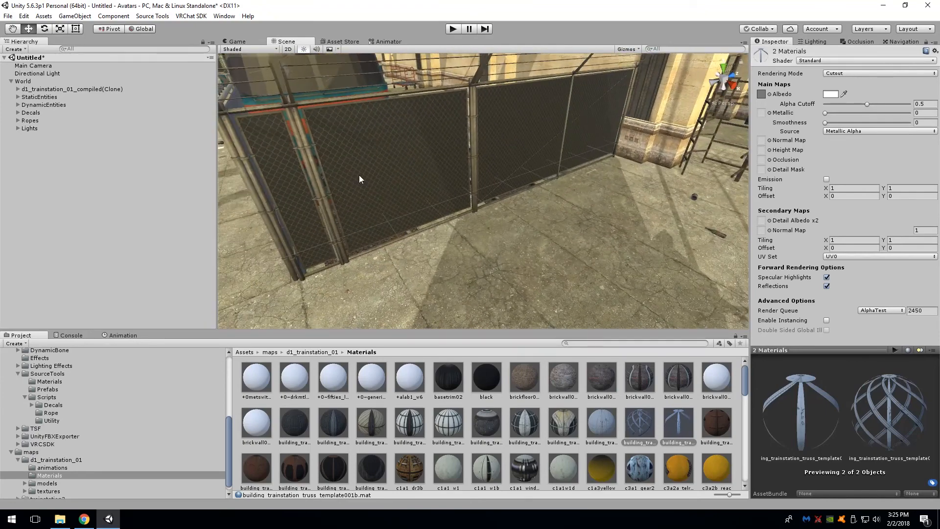
{"action": "left_click", "coordinate": [359, 175]}
{"action": "key", "text": "f"}
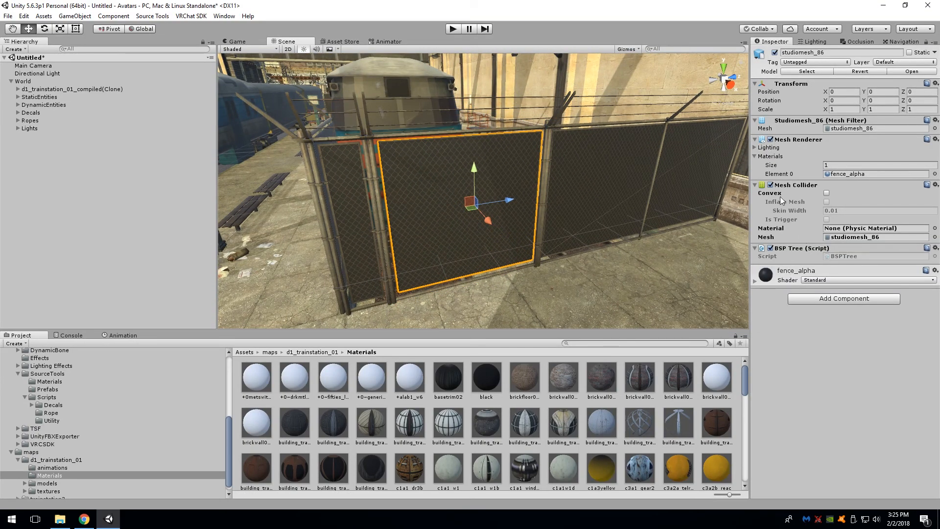
{"action": "left_click", "coordinate": [862, 174]}
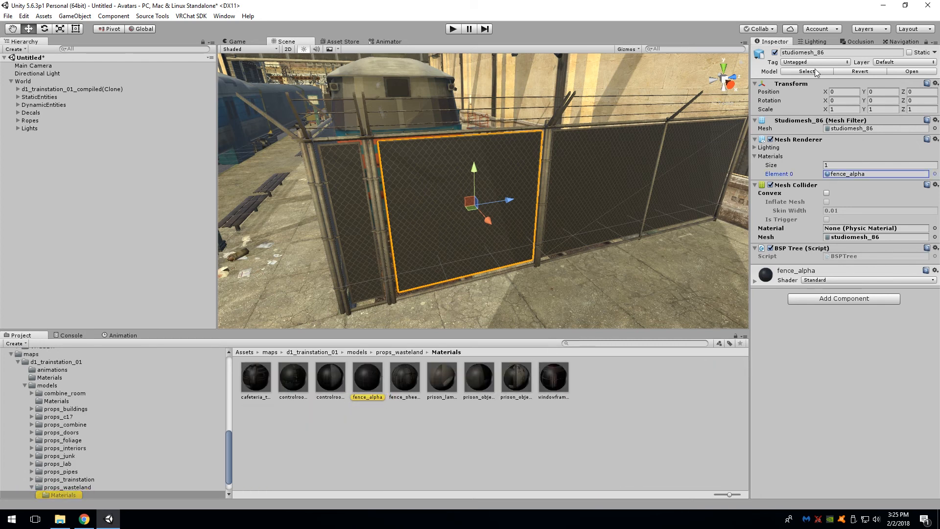
{"action": "left_click", "coordinate": [368, 378]}
{"action": "left_click", "coordinate": [851, 94]}
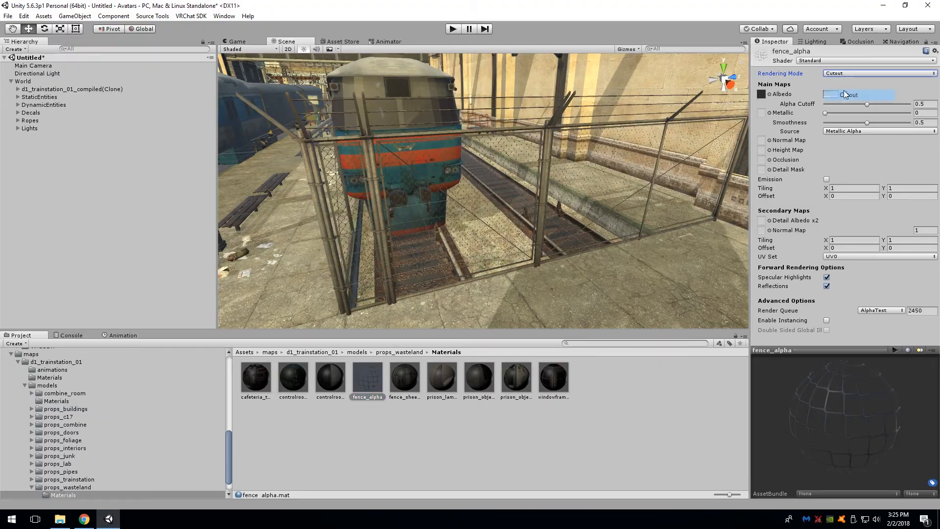
Examine the settings of the imported LightSpot and PointSpotLight lights and look over the fences and station interior.
{"action": "right_click_drag", "start_coordinate": [636, 157], "coordinate": [278, 159]}
{"action": "left_click", "coordinate": [474, 176]}
{"action": "right_click_drag", "start_coordinate": [474, 176], "coordinate": [605, 192]}
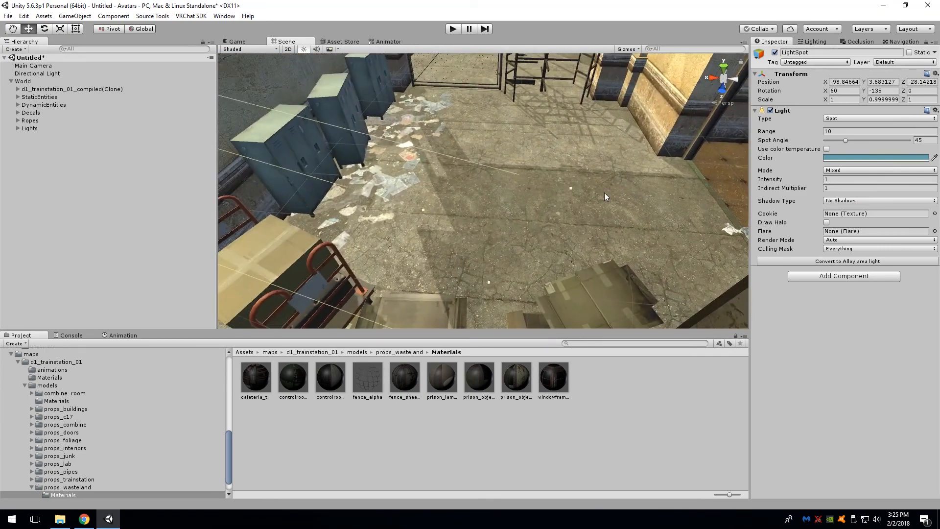
{"action": "left_click", "coordinate": [573, 187]}
{"action": "right_click_drag", "start_coordinate": [479, 194], "coordinate": [328, 74]}
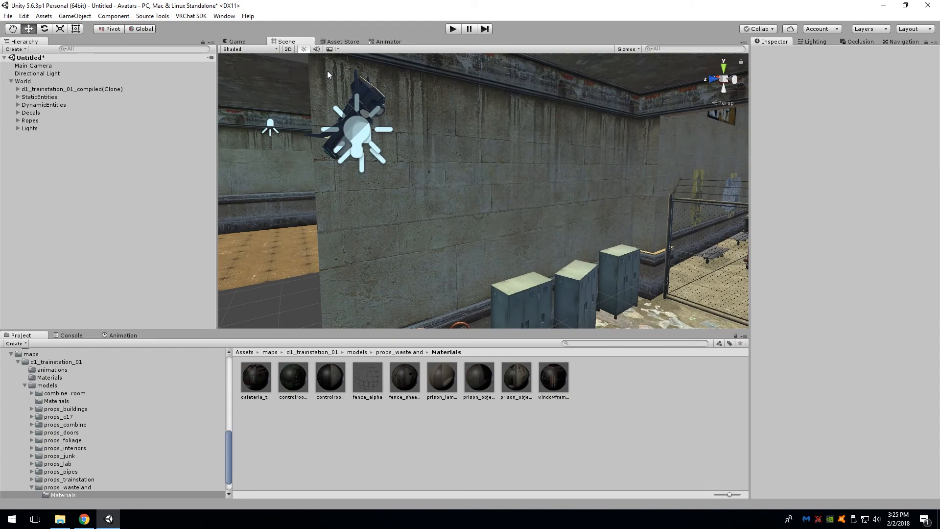
{"action": "left_click", "coordinate": [370, 140]}
{"action": "right_click_drag", "start_coordinate": [388, 151], "coordinate": [522, 160]}
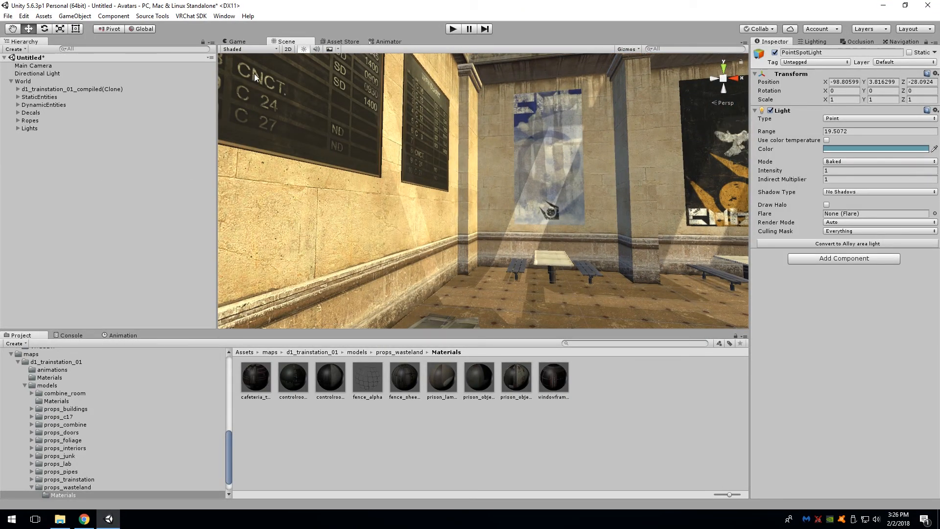
{"action": "right_click_drag", "start_coordinate": [343, 147], "coordinate": [436, 187]}
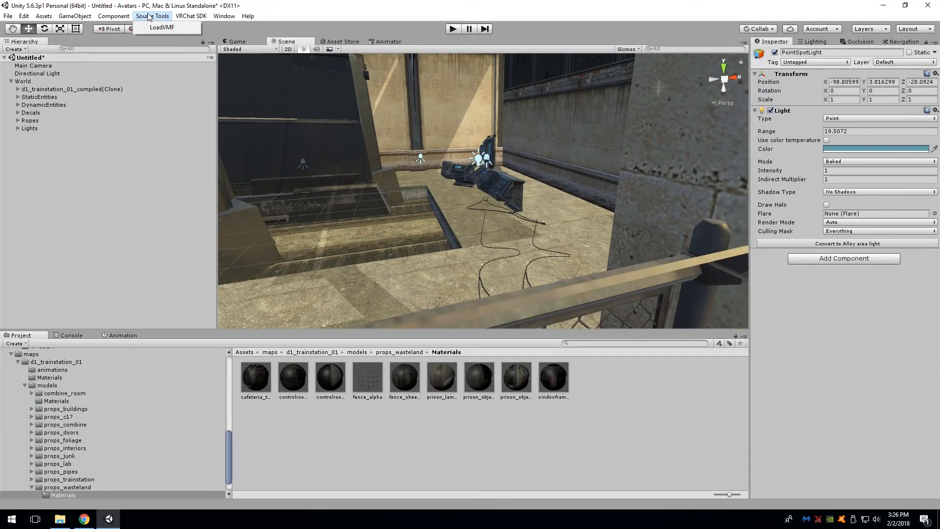
Mark the d1_trainstation_01_compiled(Clone) object and all its children as static.
{"action": "mouse_move", "coordinate": [197, 18]}
{"action": "double_click", "coordinate": [72, 90]}
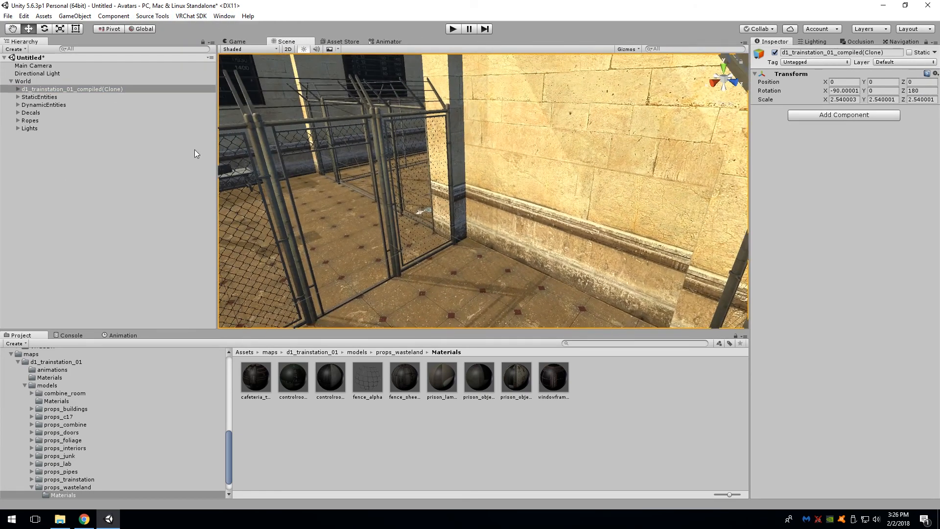
{"action": "left_click", "coordinate": [910, 53]}
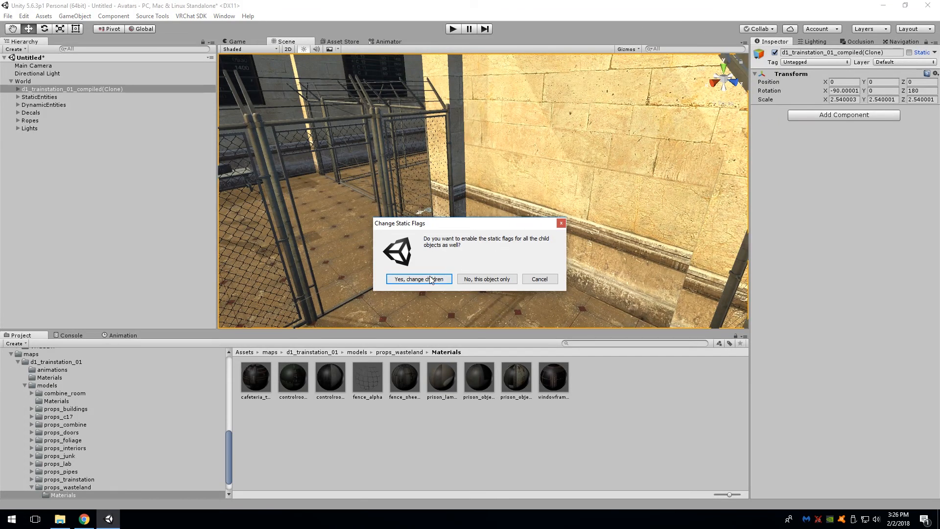
{"action": "left_click", "coordinate": [419, 279]}
{"action": "right_click_drag", "start_coordinate": [695, 118], "coordinate": [499, 155]}
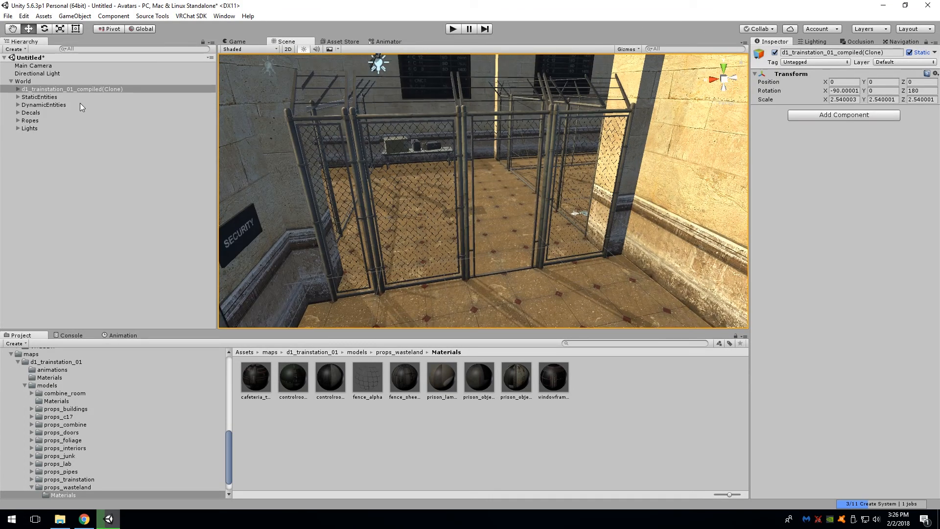
Mark StaticEntities and all its children as static, but with Lightmap Static turned off.
{"action": "left_click", "coordinate": [49, 97]}
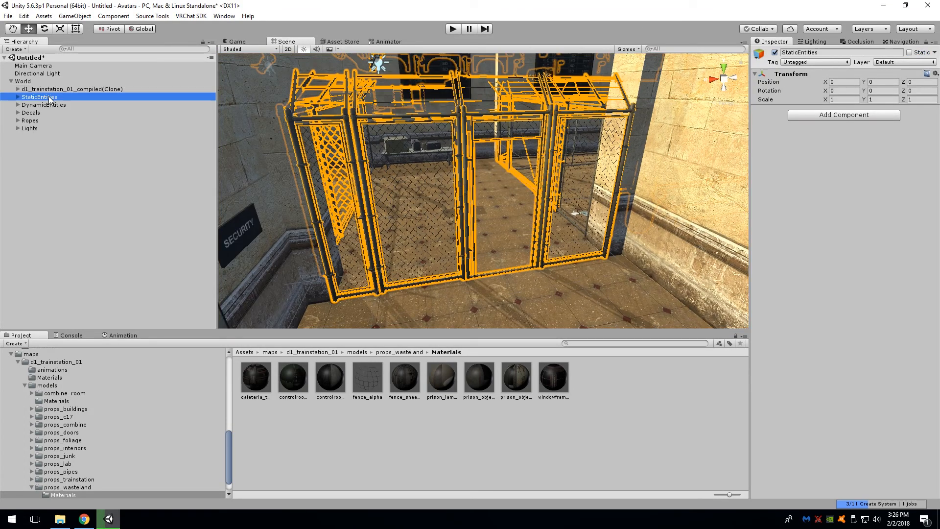
{"action": "left_click", "coordinate": [908, 53]}
{"action": "left_click", "coordinate": [419, 279]}
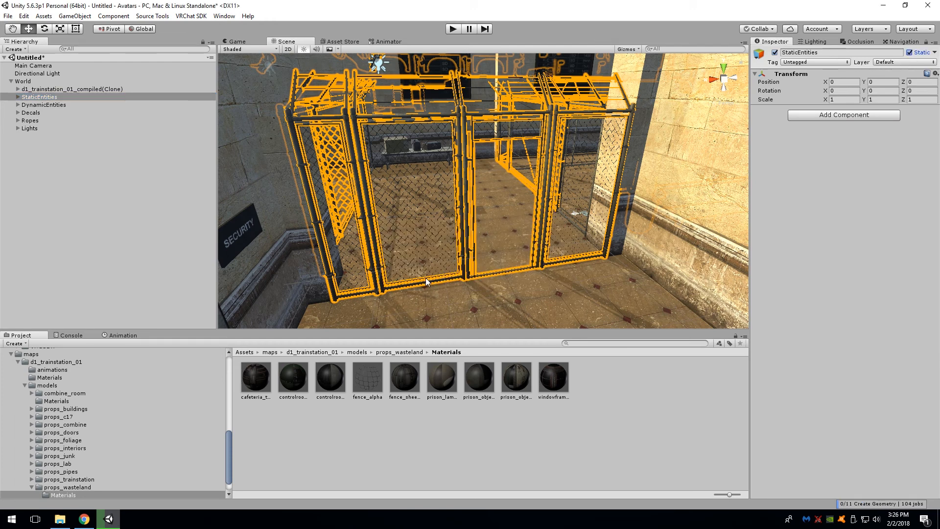
{"action": "left_click", "coordinate": [933, 52]}
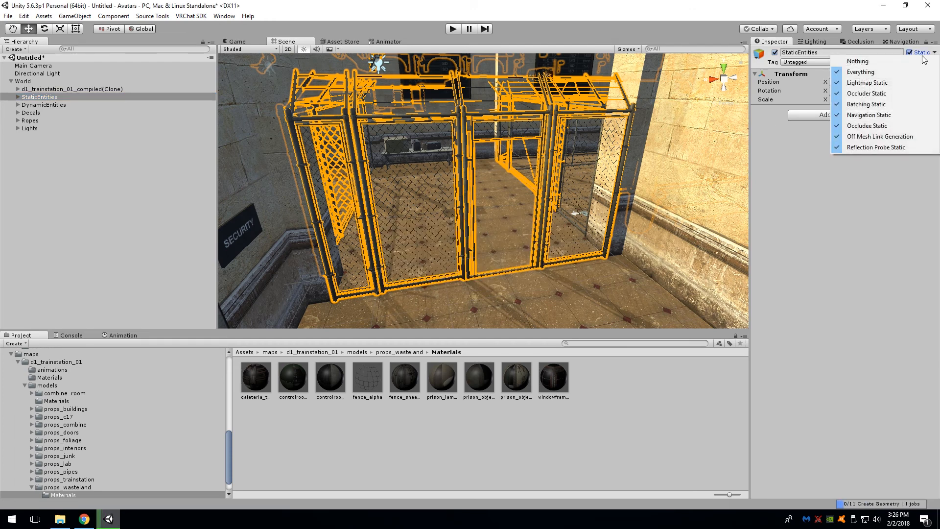
{"action": "left_click", "coordinate": [863, 84]}
{"action": "left_click", "coordinate": [419, 279]}
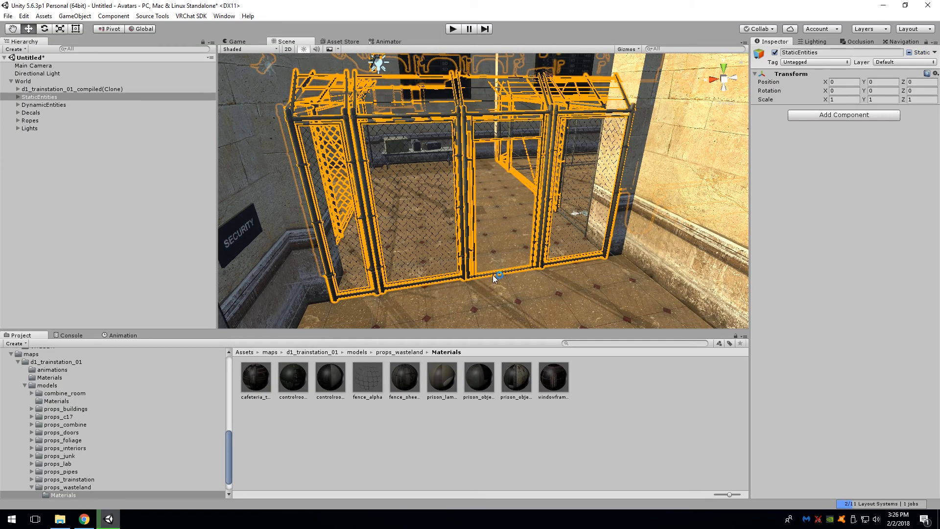
Delete the Ceiling_Arch001a object that overlaps the column arch near the ceiling.
{"action": "right_click_drag", "start_coordinate": [492, 275], "coordinate": [310, 166]}
{"action": "left_click", "coordinate": [665, 192]}
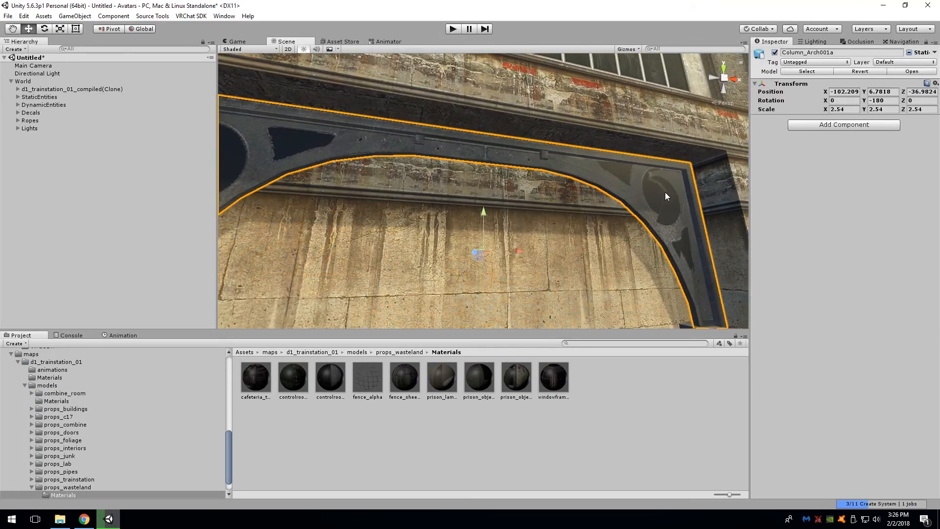
{"action": "right_click_drag", "start_coordinate": [665, 192], "coordinate": [605, 218]}
{"action": "left_click", "coordinate": [620, 184]}
{"action": "left_click", "coordinate": [634, 185]}
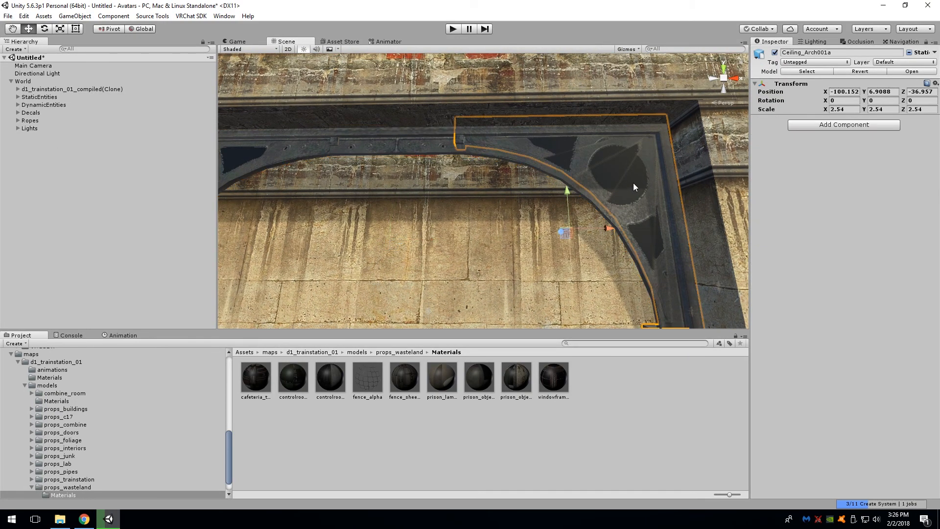
{"action": "key", "text": "Delete"}
{"action": "right_click_drag", "start_coordinate": [624, 184], "coordinate": [638, 231]}
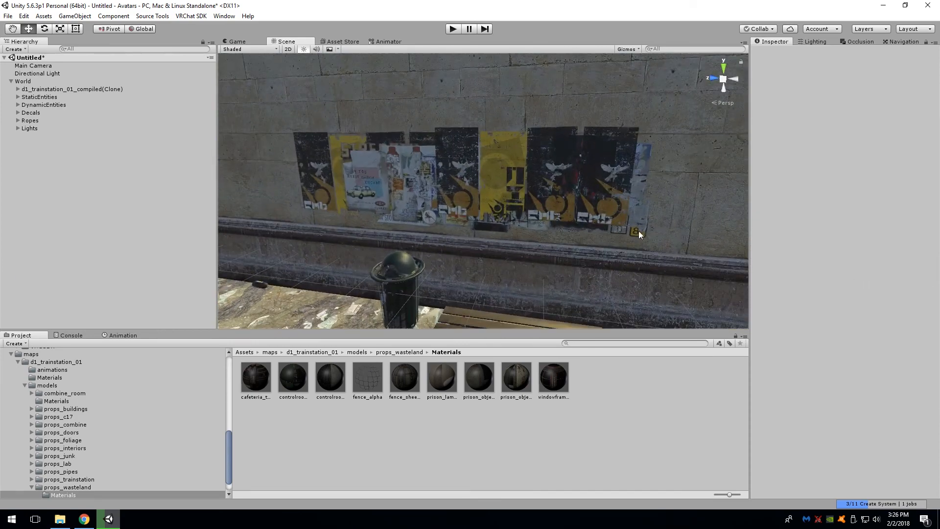
Nudge the decal_posters005a and decal_posters002a decals slightly along the wall behind the trash can.
{"action": "left_click", "coordinate": [514, 208]}
{"action": "right_click_drag", "start_coordinate": [513, 207], "coordinate": [670, 208]}
{"action": "key", "text": "s"}
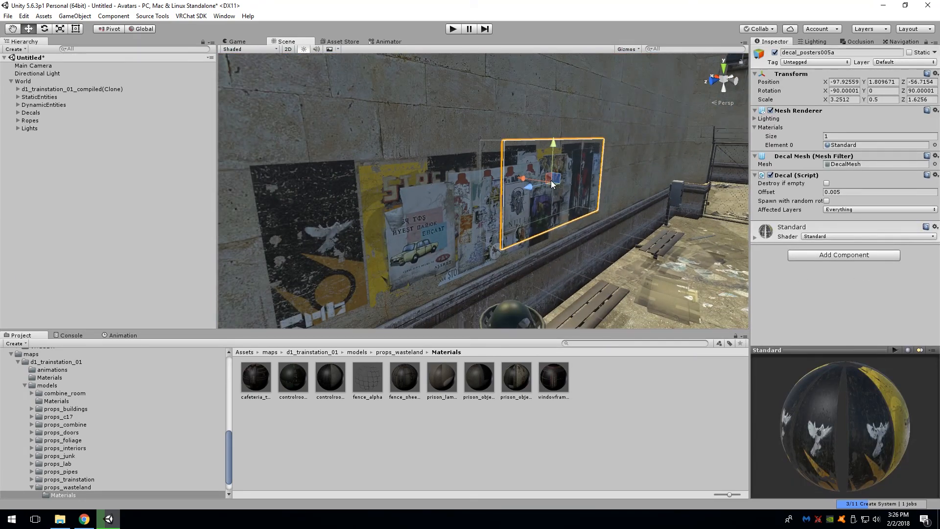
{"action": "left_click_drag", "start_coordinate": [551, 184], "coordinate": [553, 184]}
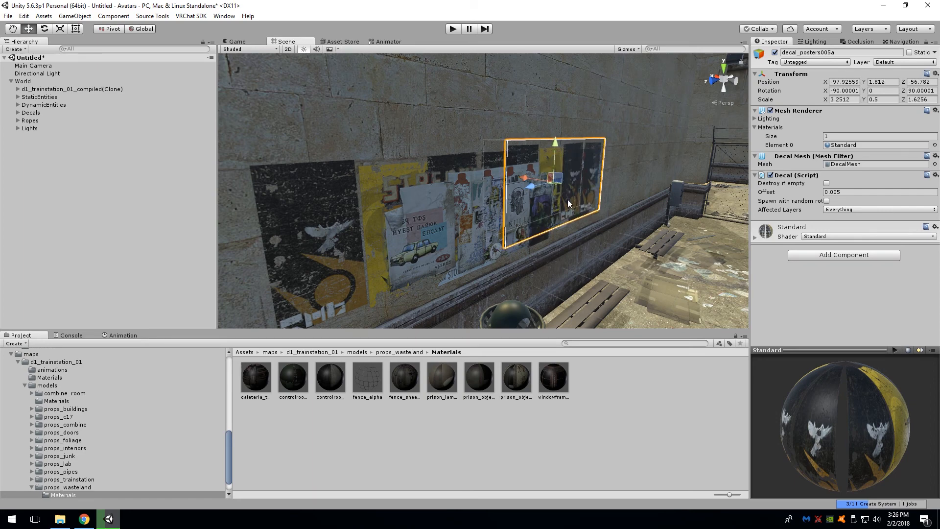
{"action": "key", "text": "d"}
{"action": "right_click_drag", "start_coordinate": [568, 204], "coordinate": [492, 202]}
{"action": "left_click", "coordinate": [524, 178]}
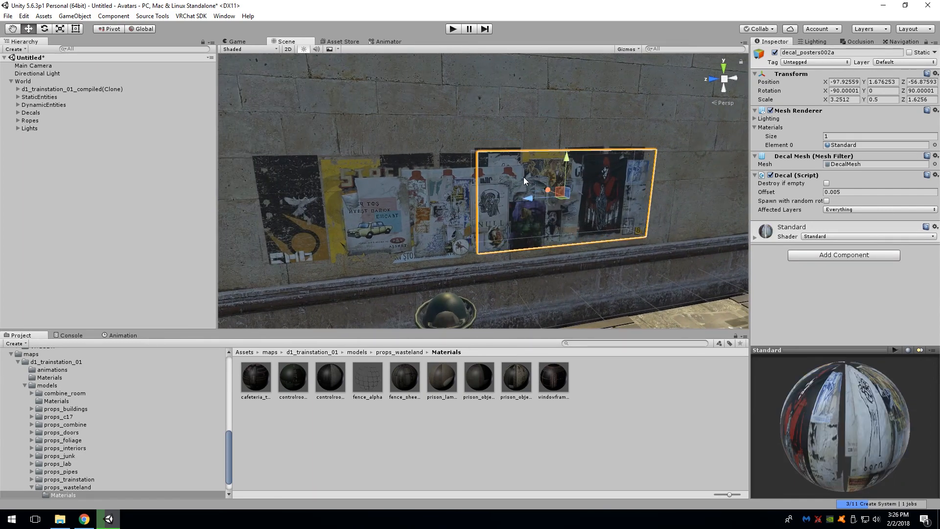
{"action": "left_click_drag", "start_coordinate": [561, 196], "coordinate": [573, 202]}
{"action": "left_click", "coordinate": [460, 190]}
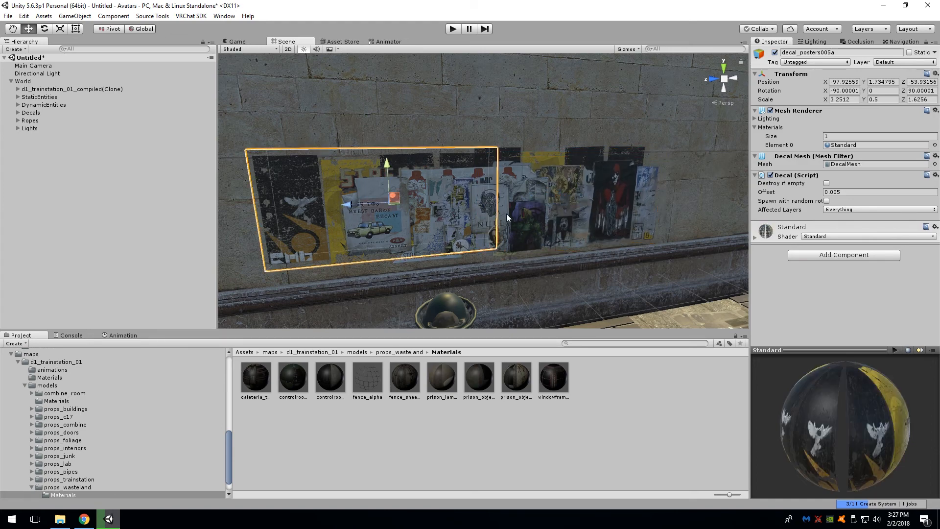
Examine the decal_posters003a decal on the wall and the options of its Decal script component.
{"action": "left_click", "coordinate": [479, 251]}
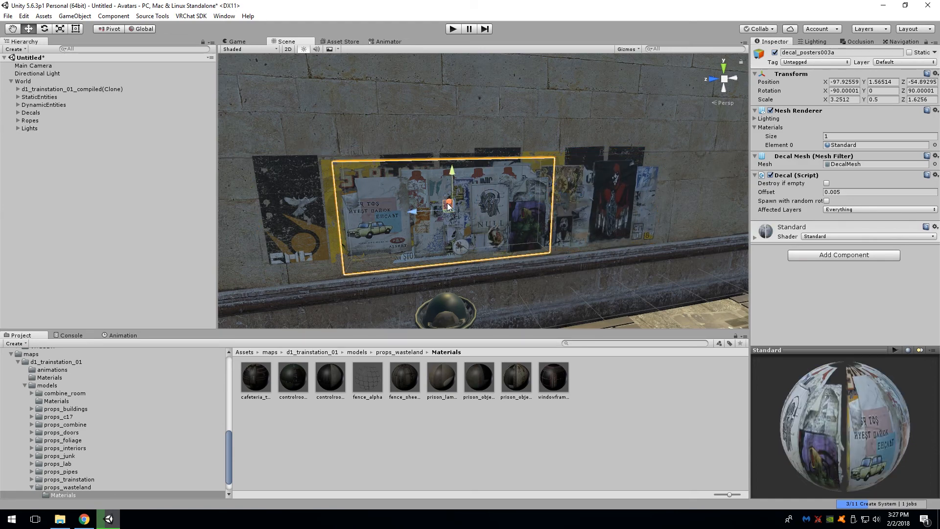
{"action": "left_click_drag", "start_coordinate": [447, 203], "coordinate": [397, 244], "text": "alt"}
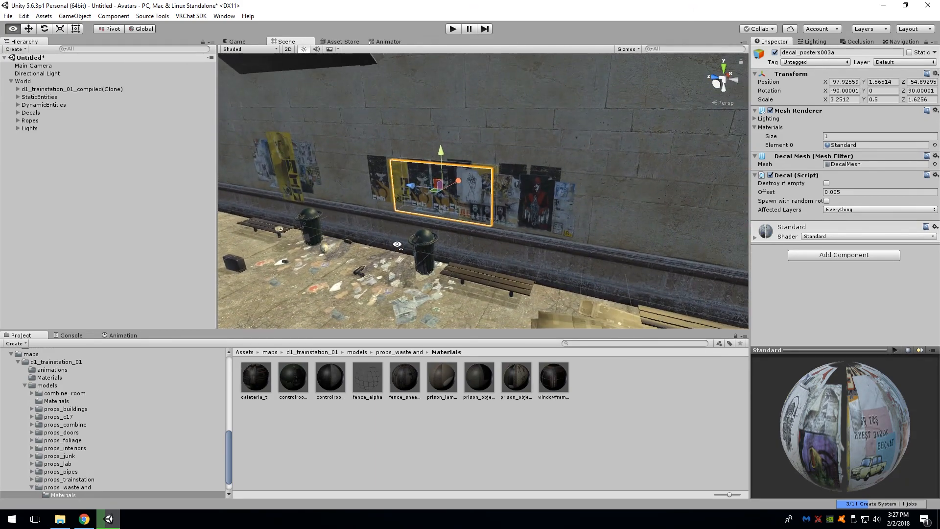
{"action": "right_click_drag", "start_coordinate": [597, 196], "coordinate": [514, 204]}
{"action": "right_click", "coordinate": [798, 178]}
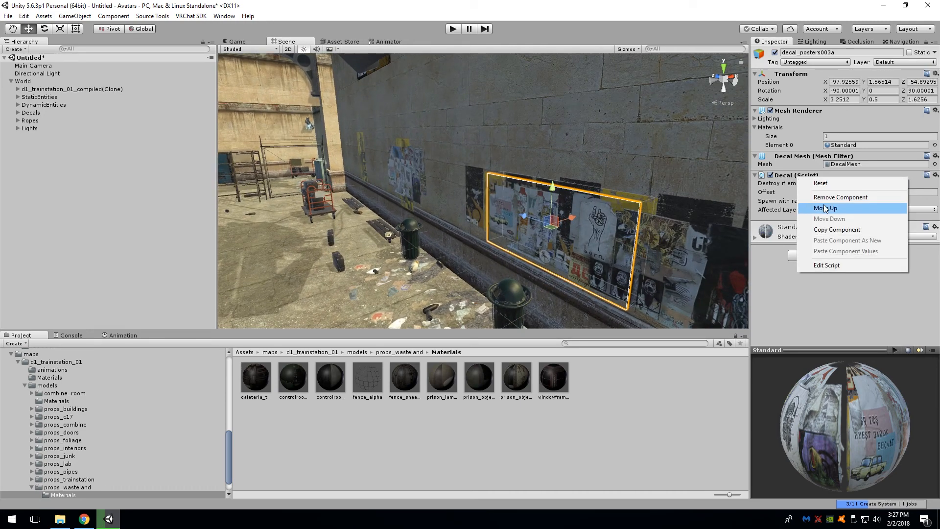
{"action": "right_click_drag", "start_coordinate": [673, 247], "coordinate": [516, 259]}
Examine the Decals, DynamicEntities and Lights groups under World and the objects they contain.
{"action": "left_click", "coordinate": [73, 147]}
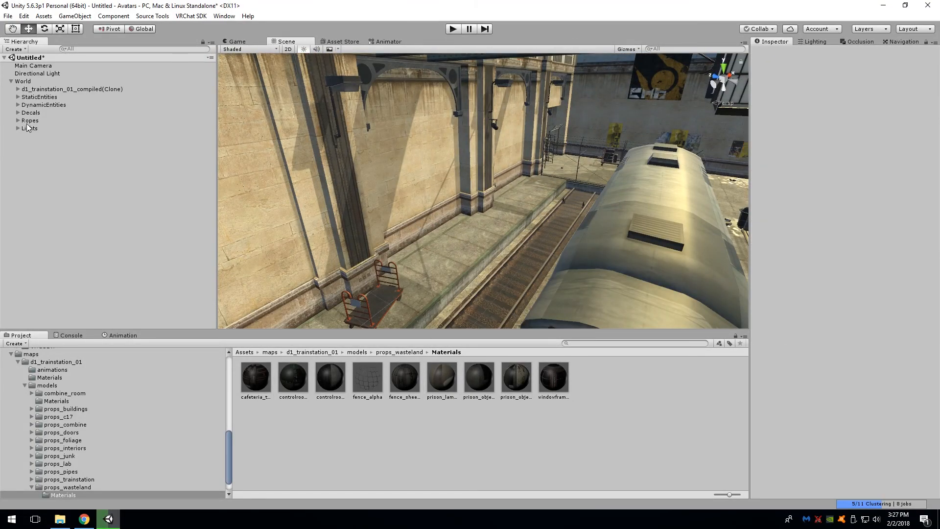
{"action": "left_click", "coordinate": [42, 112]}
{"action": "left_click", "coordinate": [43, 107]}
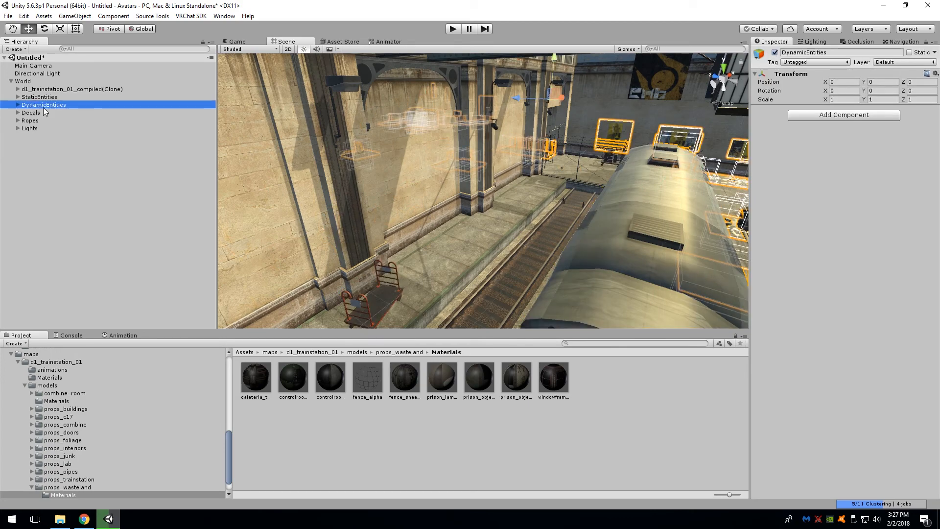
{"action": "right_click_drag", "start_coordinate": [458, 216], "coordinate": [744, 216]}
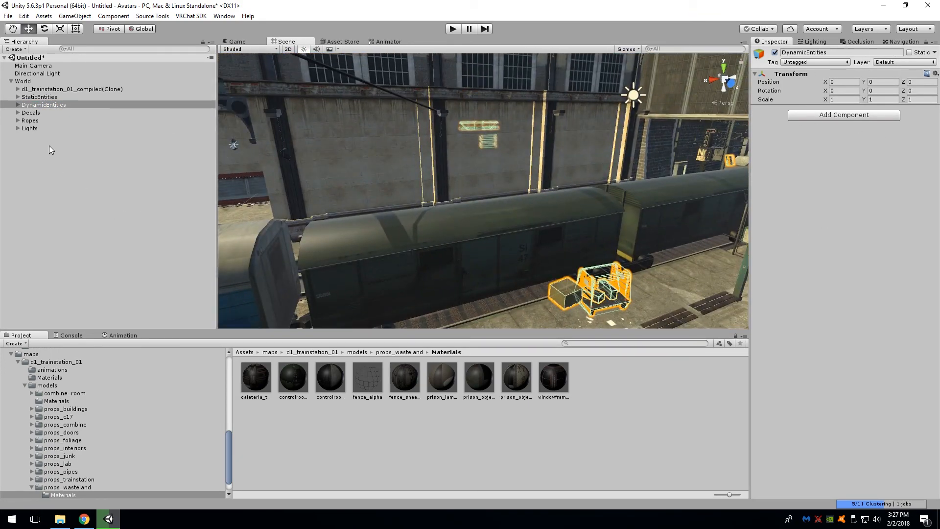
{"action": "left_click", "coordinate": [30, 128]}
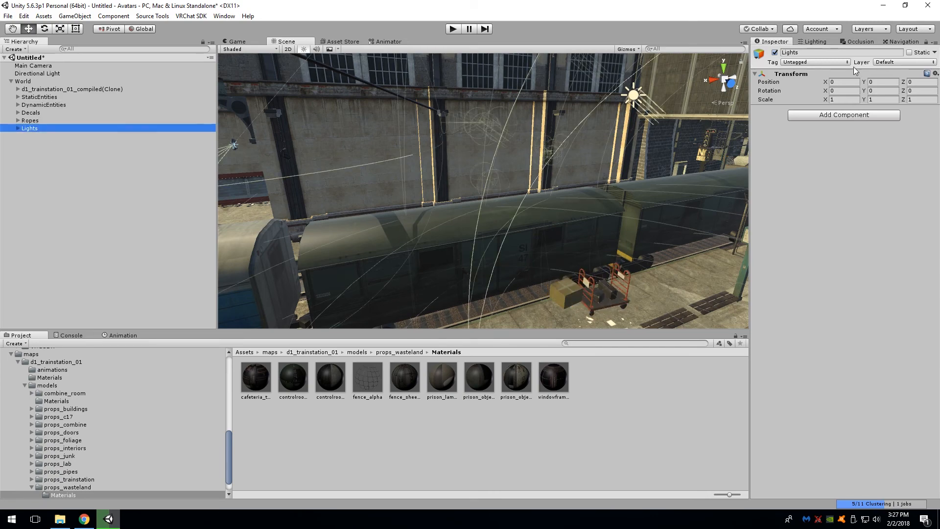
Mark the Lights group and all of its child objects as static.
{"action": "left_click", "coordinate": [909, 52]}
{"action": "left_click", "coordinate": [421, 279]}
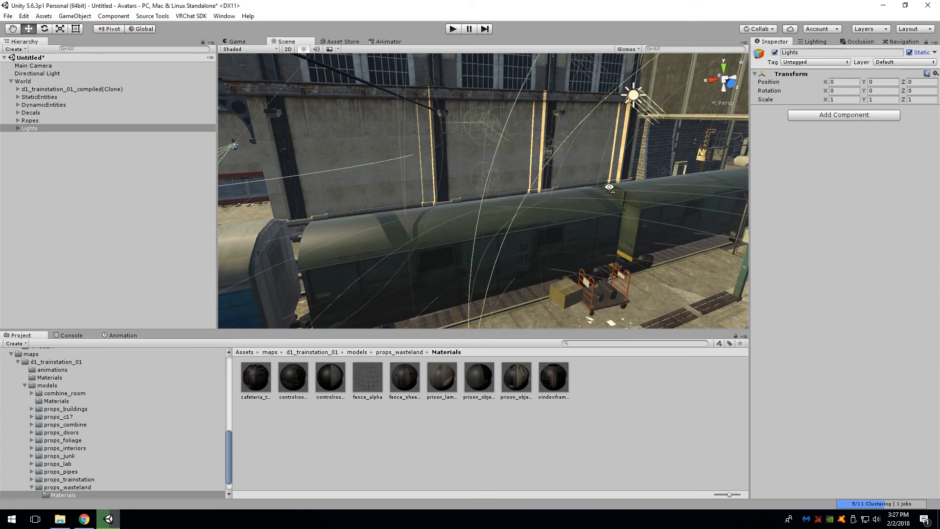
{"action": "right_click_drag", "start_coordinate": [609, 187], "coordinate": [579, 186]}
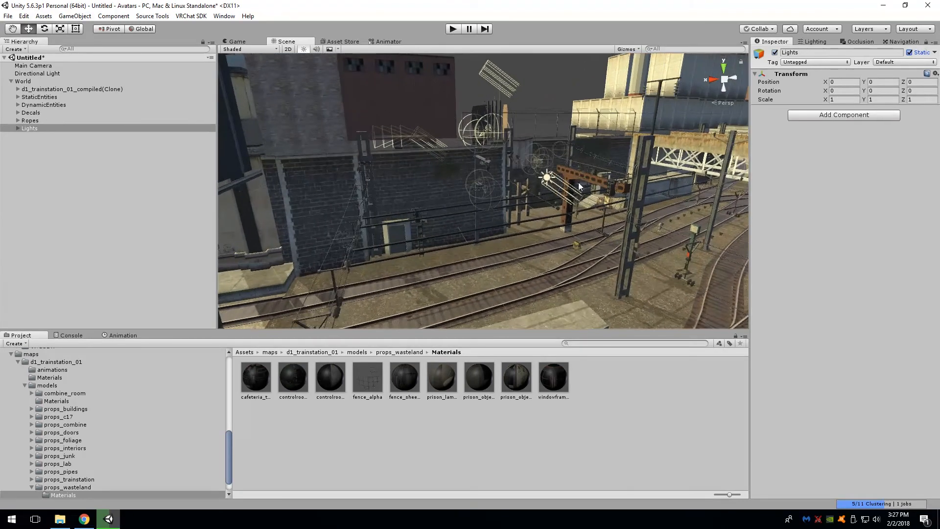
Check the LightEnvironment light above the rail tracks and filter the scene hierarchy by "env" to list all environment lights.
{"action": "left_click", "coordinate": [547, 179]}
{"action": "key", "text": "f"}
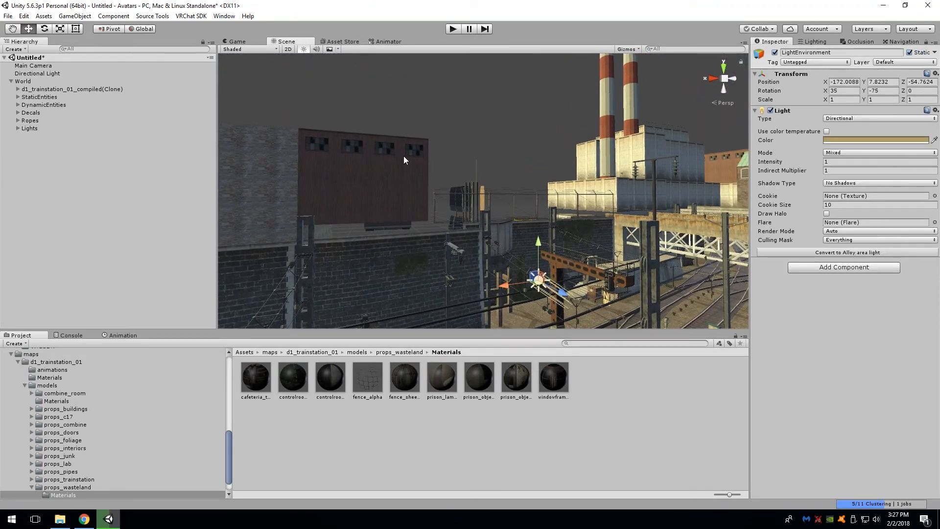
{"action": "left_click", "coordinate": [30, 129]}
{"action": "left_click", "coordinate": [18, 128]}
{"action": "scroll", "coordinate": [67, 167], "scroll_direction": "down", "scroll_amount": 2}
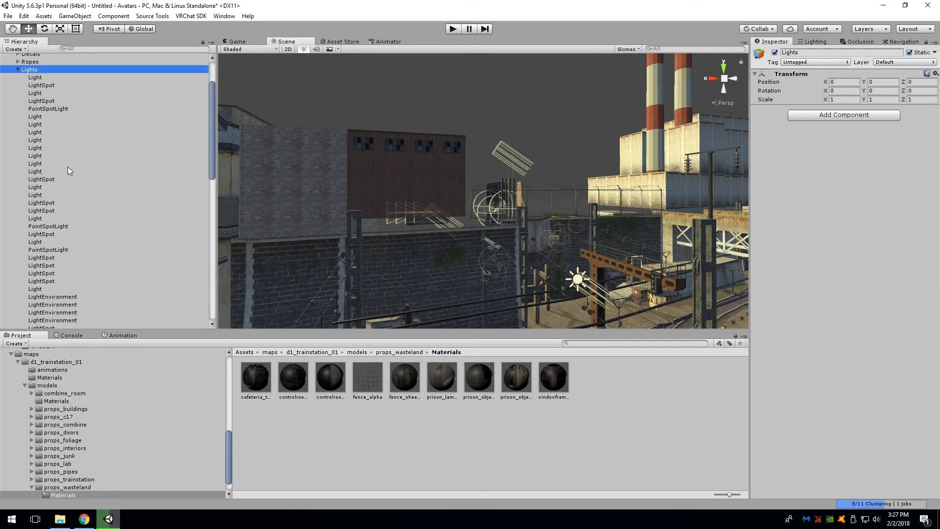
{"action": "scroll", "coordinate": [68, 171], "scroll_direction": "down", "scroll_amount": 3}
{"action": "left_click", "coordinate": [110, 58]}
{"action": "left_click", "coordinate": [126, 49]}
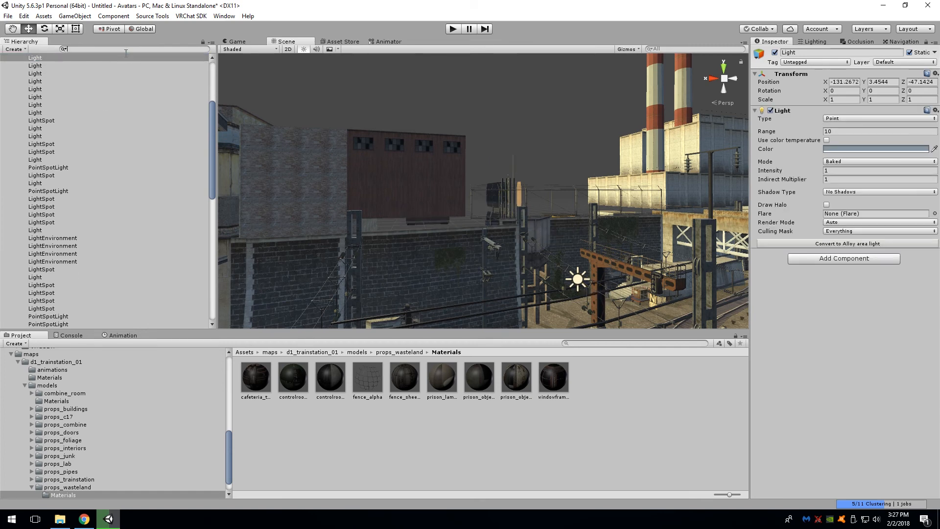
{"action": "type", "text": "env"}
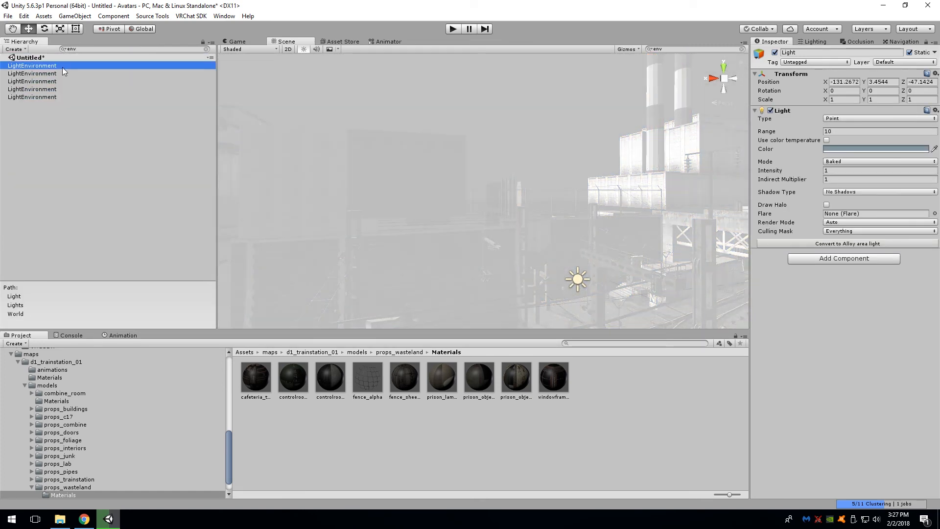
Set the light mode of the last four LightEnvironment lights in the filtered list to Baked.
{"action": "left_click", "coordinate": [56, 102]}
{"action": "left_click", "coordinate": [55, 80]}
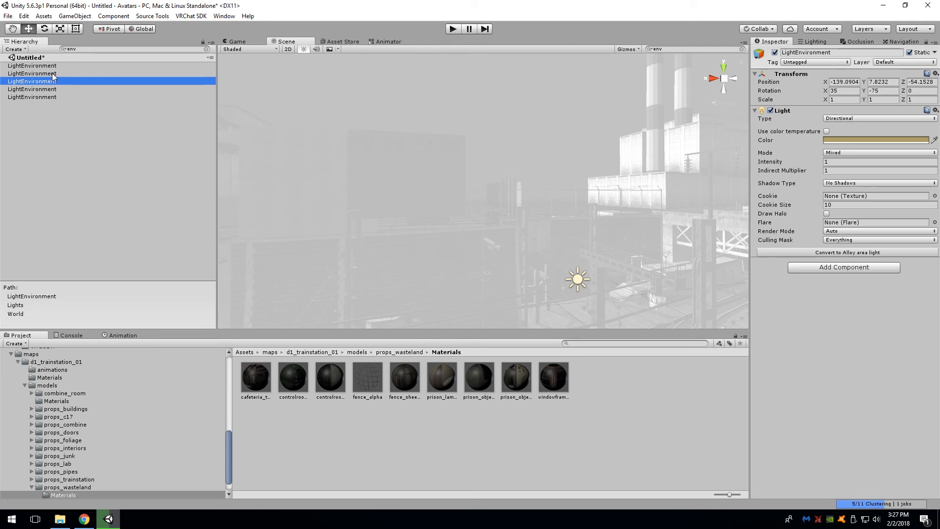
{"action": "left_click", "coordinate": [52, 74], "text": "ctrl"}
{"action": "left_click", "coordinate": [60, 97], "text": "shift"}
{"action": "left_click", "coordinate": [842, 153]}
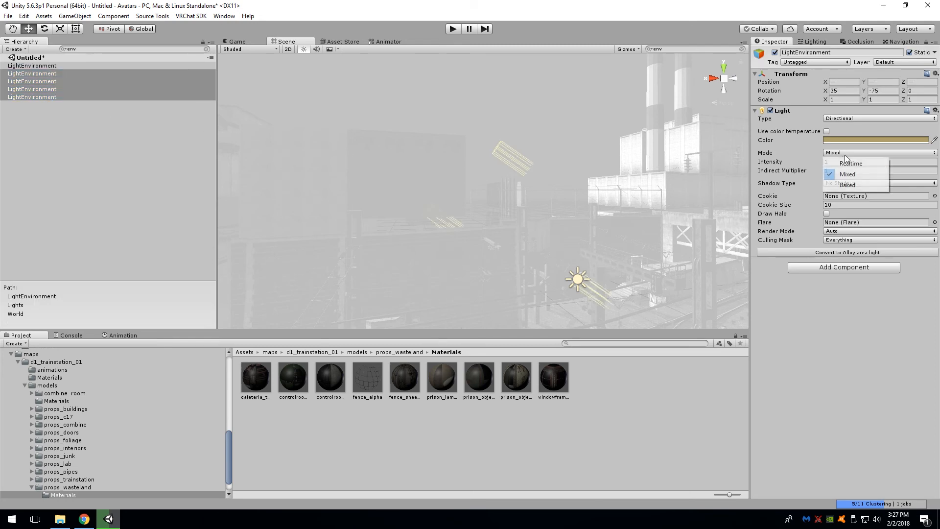
{"action": "left_click", "coordinate": [862, 183]}
Set the shadow type of the first LightEnvironment light to Soft Shadows and clear the hierarchy filter.
{"action": "left_click", "coordinate": [58, 67]}
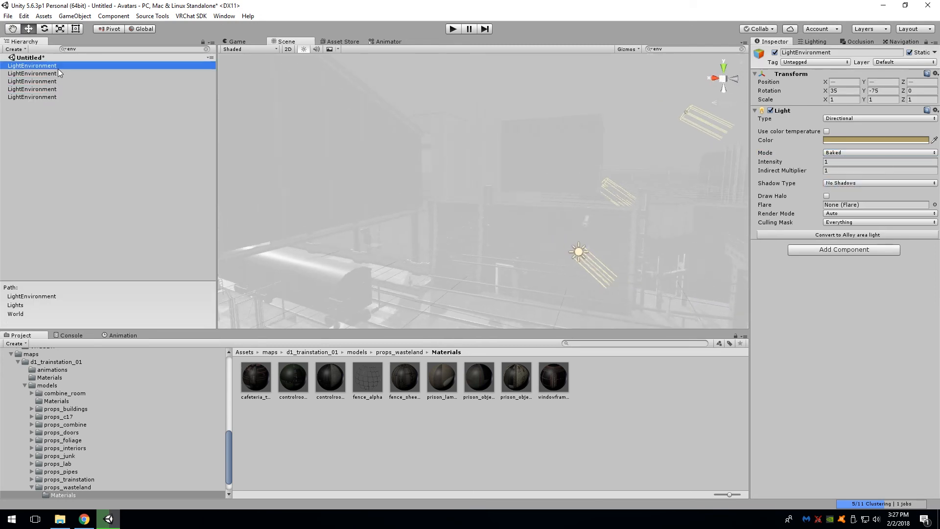
{"action": "right_click_drag", "start_coordinate": [343, 172], "coordinate": [220, 88]}
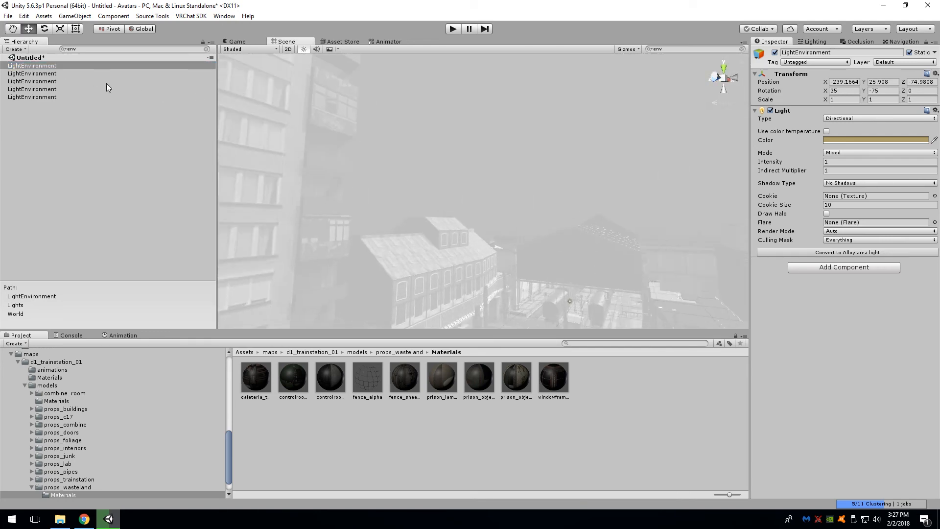
{"action": "left_click", "coordinate": [207, 50]}
{"action": "right_click_drag", "start_coordinate": [405, 119], "coordinate": [527, 181]}
{"action": "right_click_drag", "start_coordinate": [827, 161], "coordinate": [868, 205]}
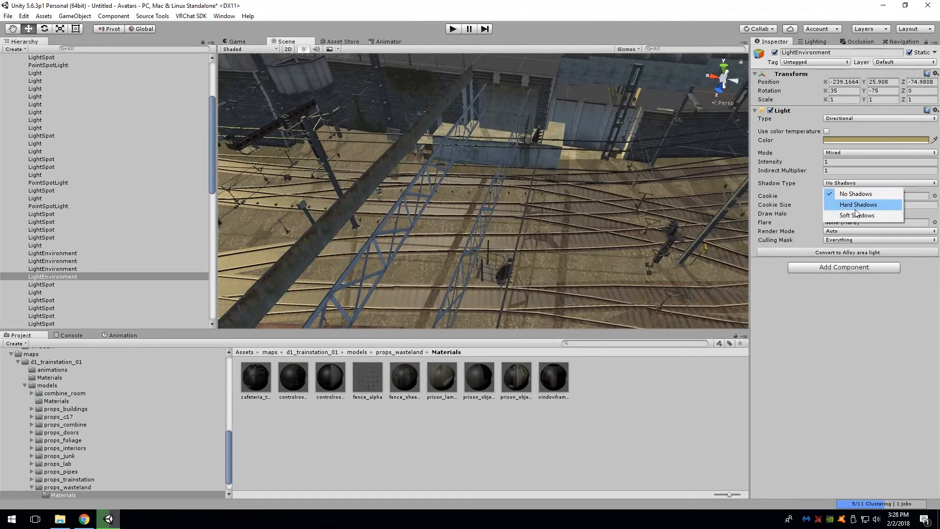
{"action": "left_click", "coordinate": [857, 215]}
Widen the spot angle of the LightSpot on the wall near the lockers to about 78 and give it Soft Shadows.
{"action": "right_click_drag", "start_coordinate": [636, 220], "coordinate": [410, 117]}
{"action": "left_click", "coordinate": [415, 118]}
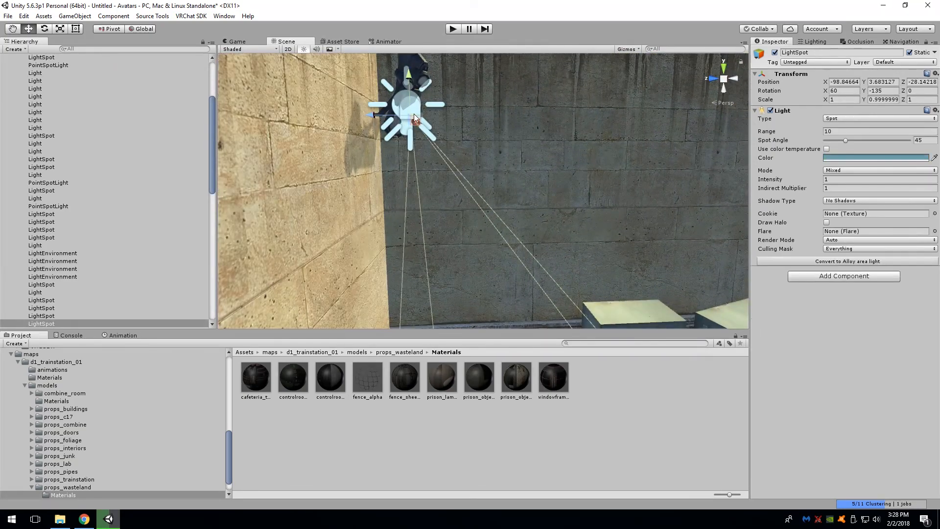
{"action": "right_click_drag", "start_coordinate": [557, 210], "coordinate": [602, 289]}
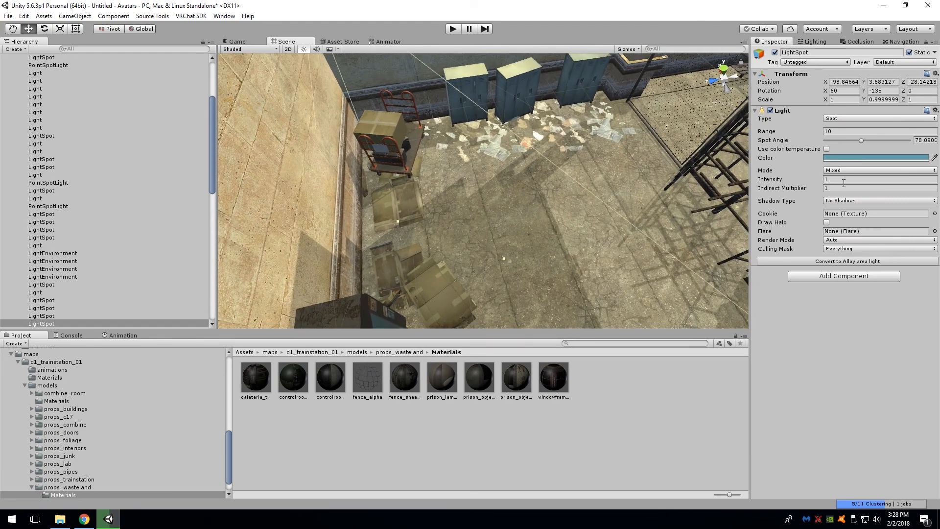
{"action": "left_click", "coordinate": [845, 200]}
{"action": "left_click", "coordinate": [852, 230]}
Widen the spot angle of the LightSpot beside the departures board to about 72 and give it Soft Shadows.
{"action": "right_click_drag", "start_coordinate": [637, 205], "coordinate": [806, 87]}
{"action": "left_click", "coordinate": [511, 179]}
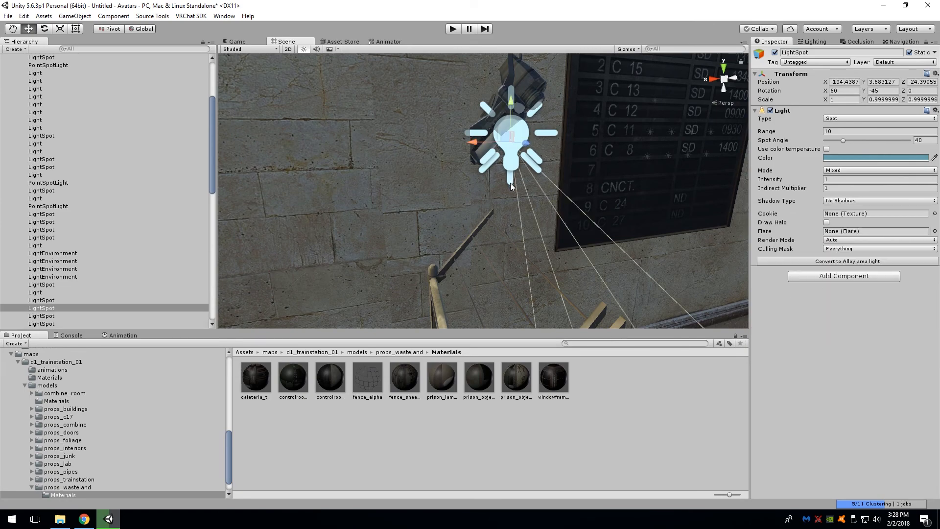
{"action": "right_click_drag", "start_coordinate": [510, 183], "coordinate": [657, 279]}
{"action": "left_click_drag", "start_coordinate": [704, 270], "coordinate": [729, 286]}
{"action": "right_click_drag", "start_coordinate": [729, 287], "coordinate": [612, 275]}
{"action": "left_click", "coordinate": [852, 201]}
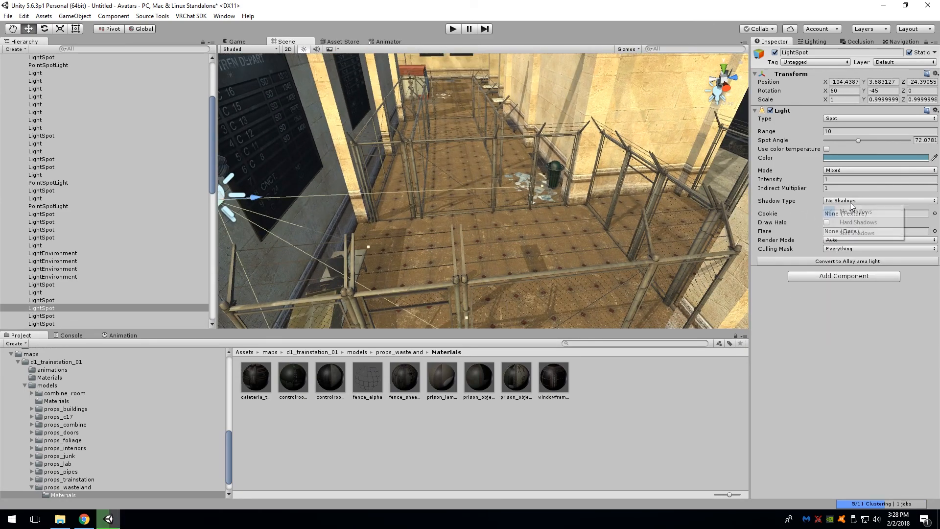
{"action": "left_click", "coordinate": [857, 233]}
Collapse the Lights group in the hierarchy and open the bake settings for navigation.
{"action": "right_click_drag", "start_coordinate": [489, 220], "coordinate": [470, 166]}
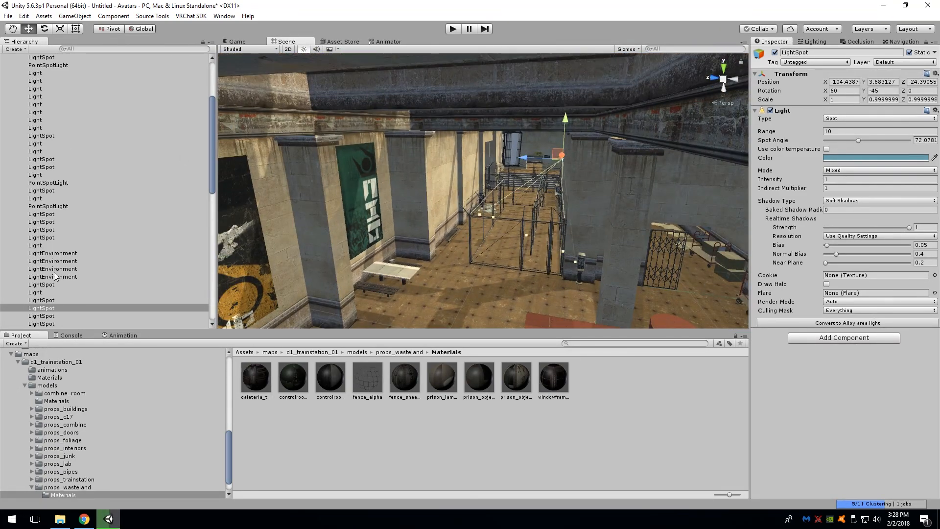
{"action": "scroll", "coordinate": [77, 226], "scroll_direction": "up", "scroll_amount": 5}
{"action": "left_click", "coordinate": [18, 129]}
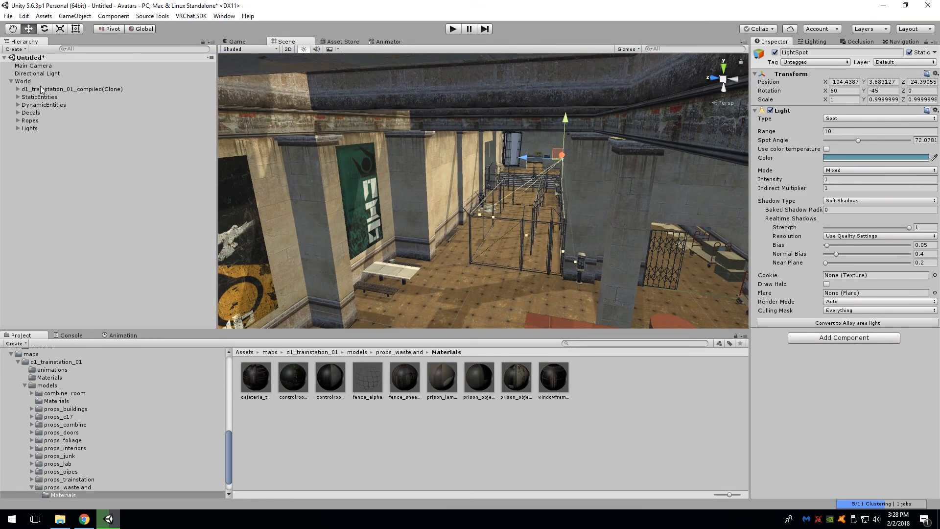
{"action": "right_click_drag", "start_coordinate": [532, 95], "coordinate": [446, 207]}
{"action": "left_click", "coordinate": [911, 40]}
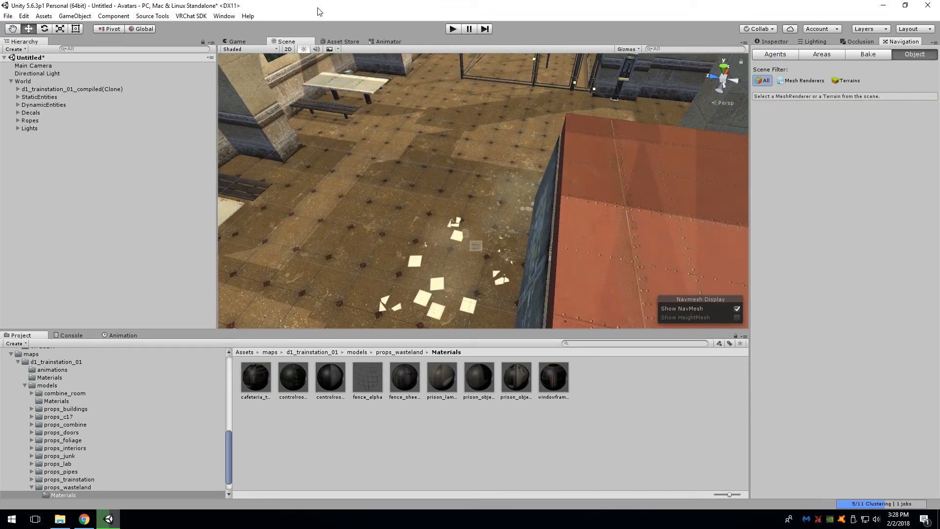
{"action": "mouse_move", "coordinate": [224, 15]}
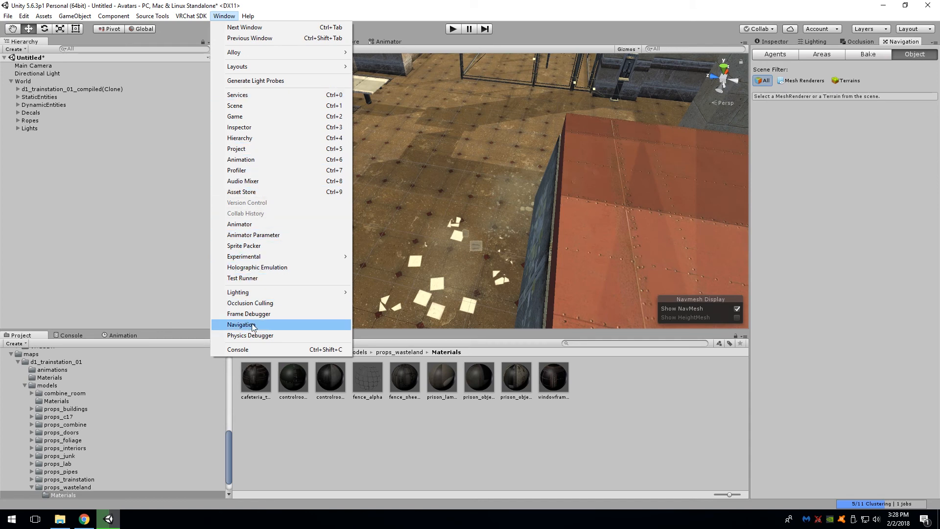
{"action": "left_click", "coordinate": [814, 145]}
{"action": "left_click", "coordinate": [863, 57]}
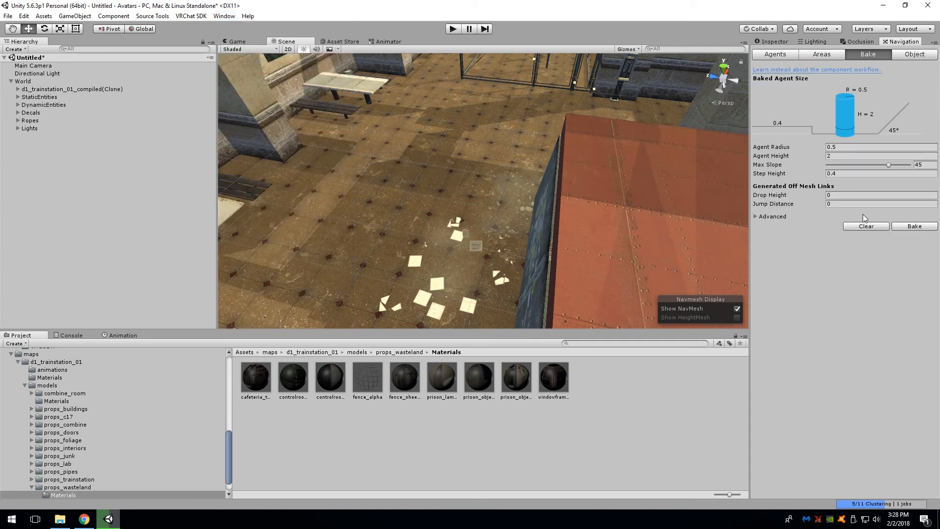
Save the project and save the scene as d1_trainstation_01 in the Assets/maps/d1_trainstation_01 folder.
{"action": "left_click", "coordinate": [9, 15]}
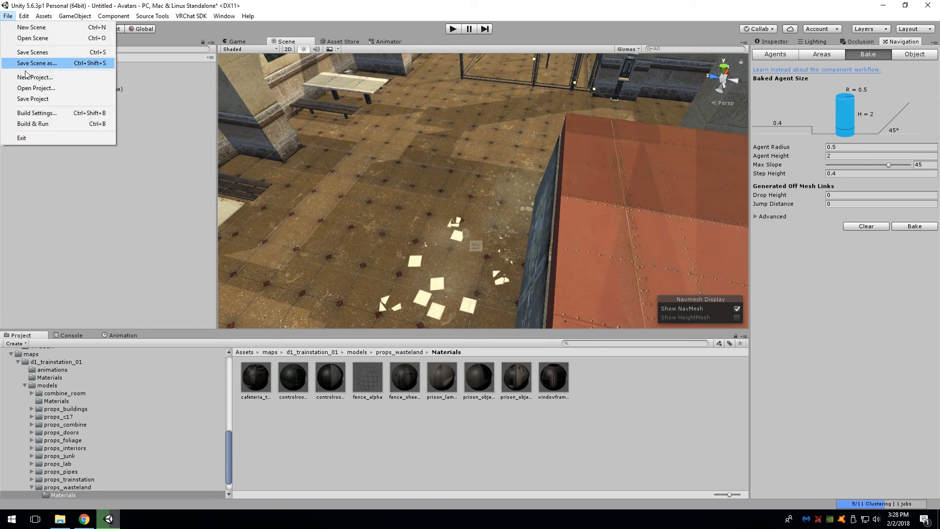
{"action": "left_click", "coordinate": [37, 100]}
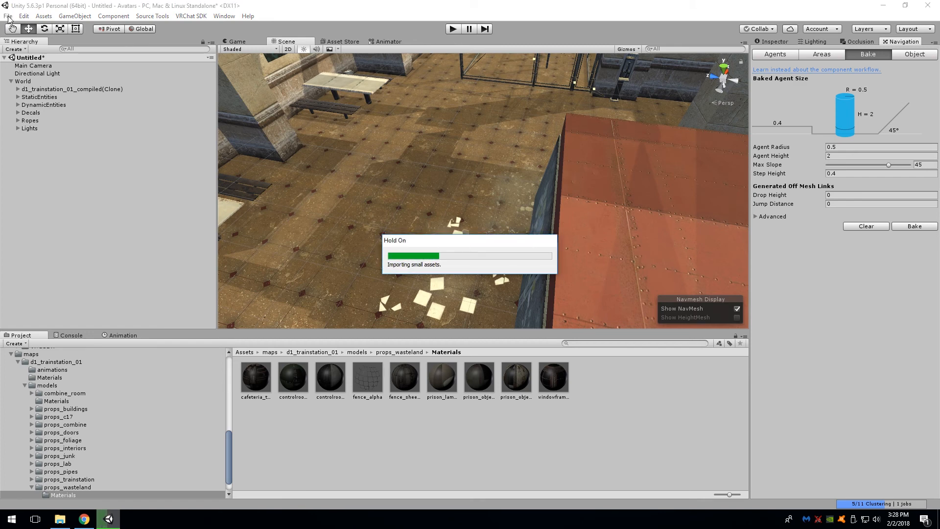
{"action": "left_click", "coordinate": [8, 16]}
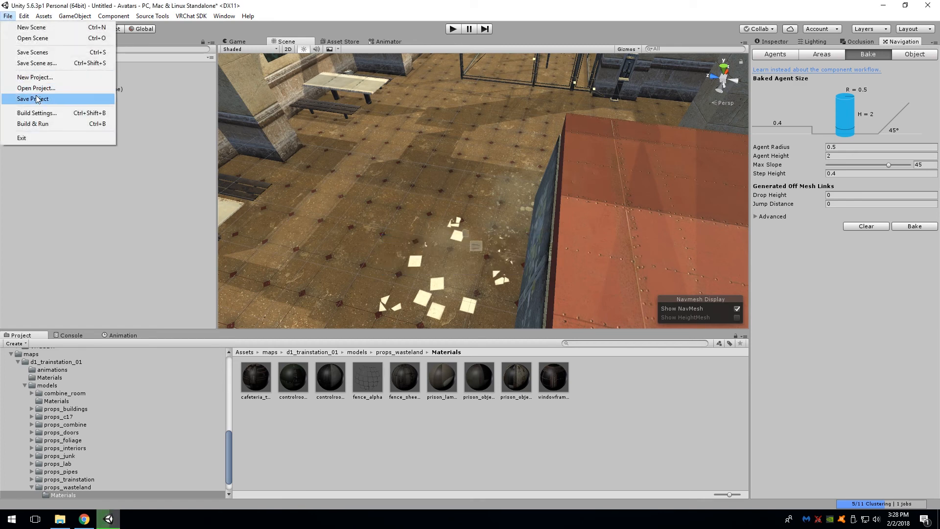
{"action": "left_click", "coordinate": [34, 53]}
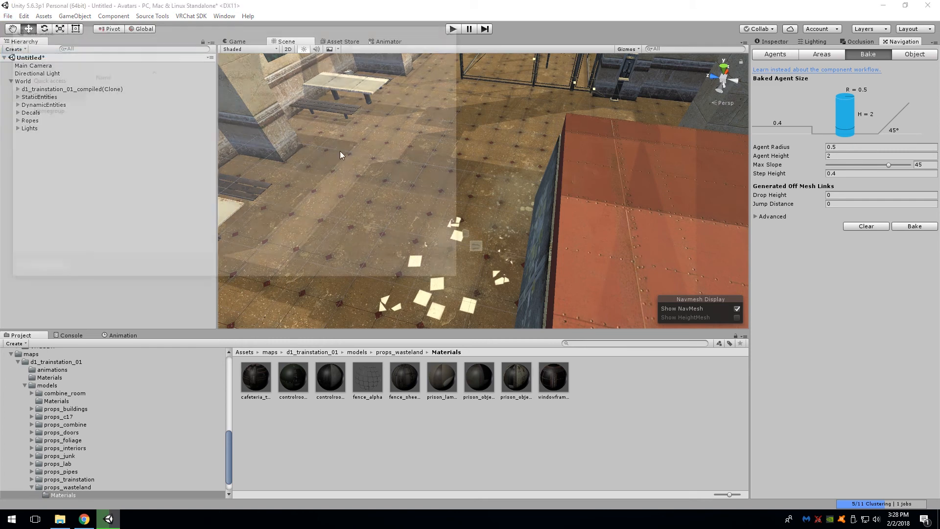
{"action": "double_click", "coordinate": [120, 120]}
{"action": "double_click", "coordinate": [117, 89]}
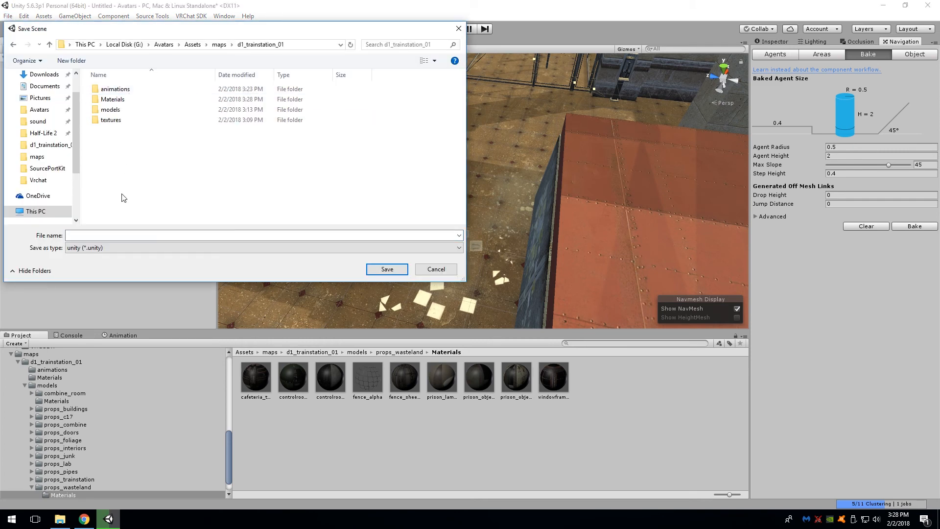
{"action": "left_click", "coordinate": [116, 235]}
{"action": "type", "text": "d1_trainstat"}
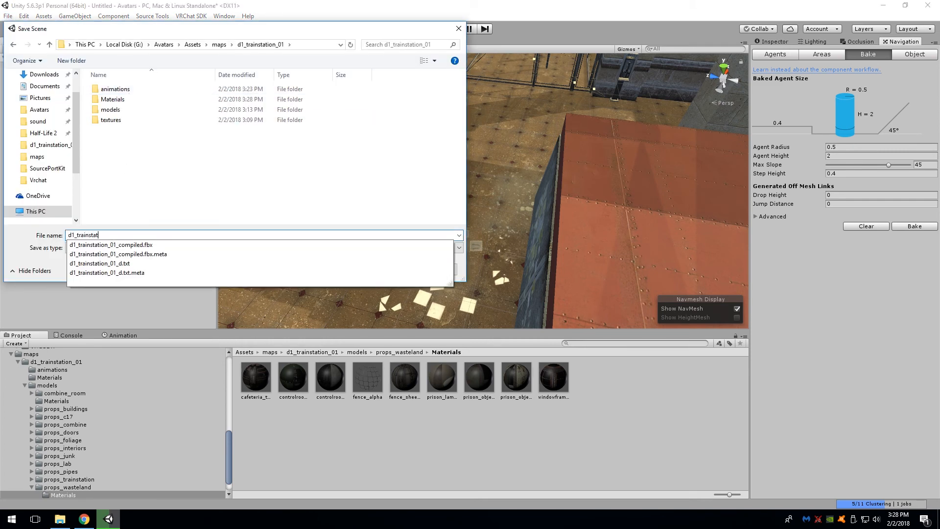
{"action": "type", "text": "ion_"}
{"action": "key", "text": "Return"}
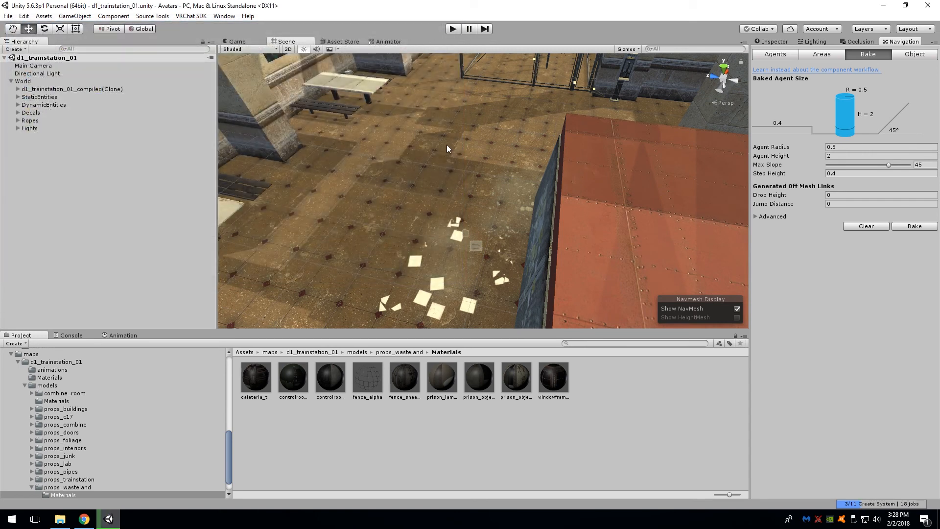
Bake the scene's navigation mesh with the default agent settings and inspect its coverage of the station floor.
{"action": "left_click", "coordinate": [220, 17]}
{"action": "left_click", "coordinate": [830, 208]}
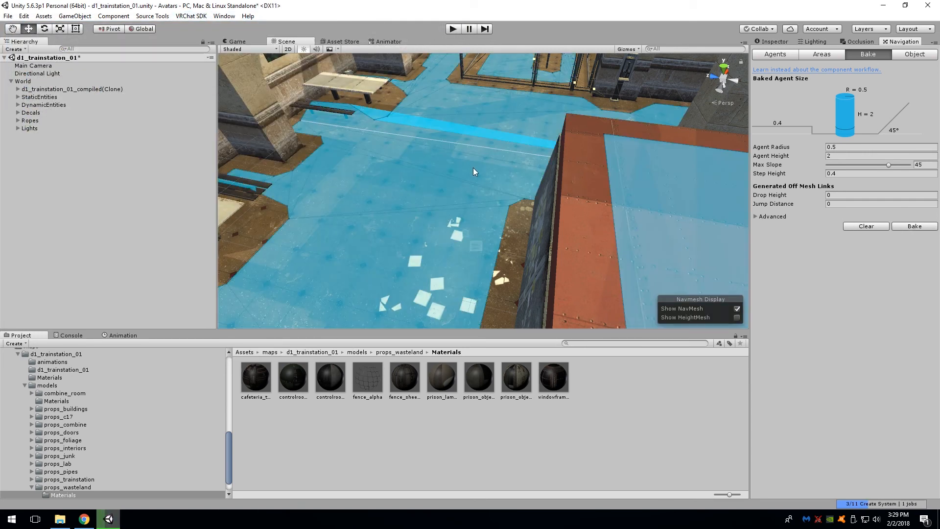
{"action": "right_click_drag", "start_coordinate": [473, 168], "coordinate": [411, 169]}
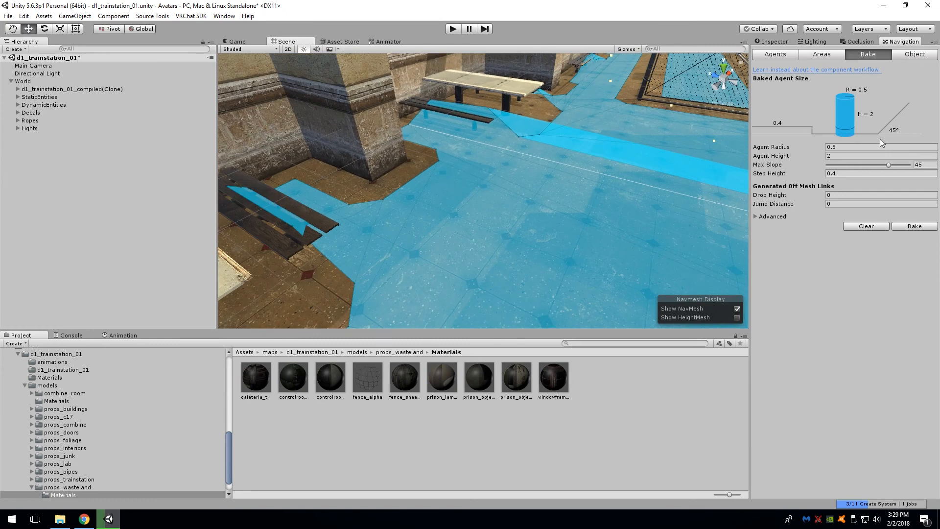
Set the navigation agent radius to 0.1 and bake the navigation mesh again.
{"action": "left_click", "coordinate": [833, 147]}
{"action": "type", "text": "0.1"}
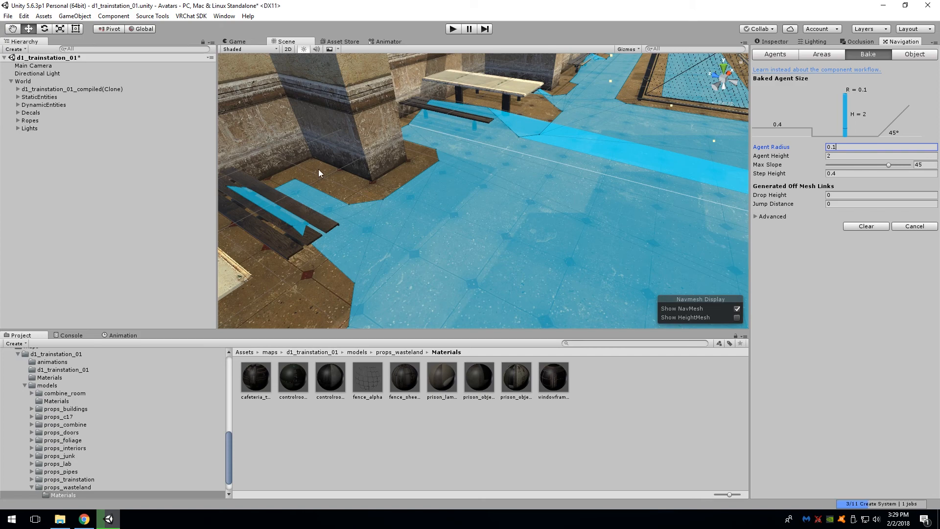
{"action": "right_click_drag", "start_coordinate": [412, 192], "coordinate": [693, 198]}
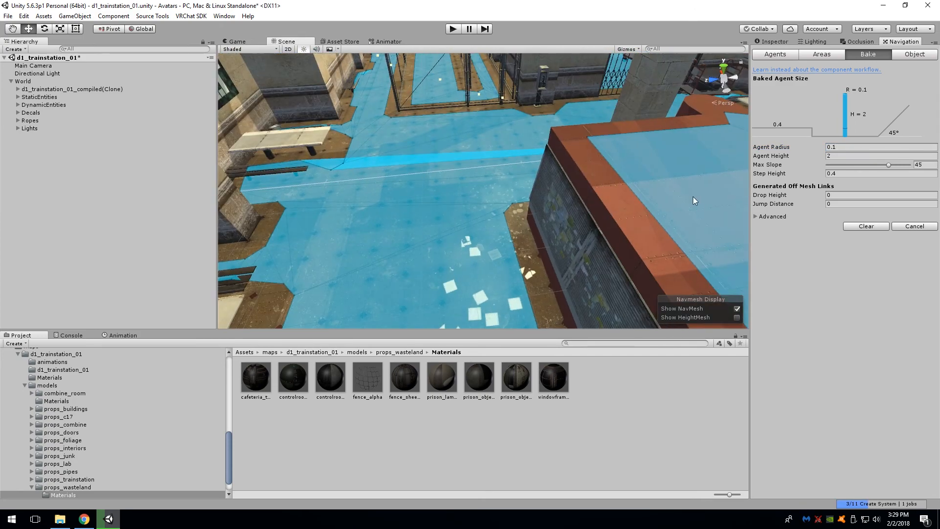
{"action": "right_click_drag", "start_coordinate": [594, 217], "coordinate": [621, 224]}
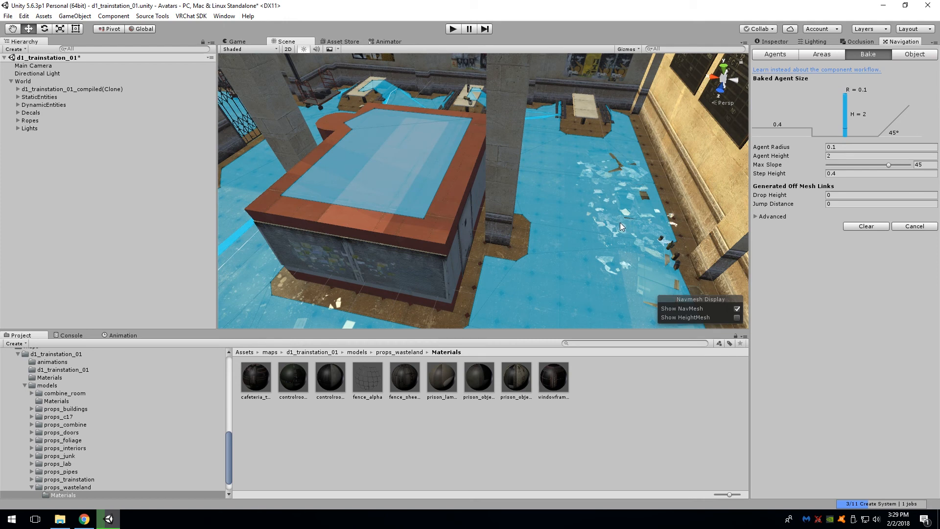
Review the scene's lighting and occlusion culling settings, and check the rebaked navigation mesh.
{"action": "left_click", "coordinate": [820, 42]}
{"action": "scroll", "coordinate": [821, 317], "scroll_direction": "down", "scroll_amount": 3}
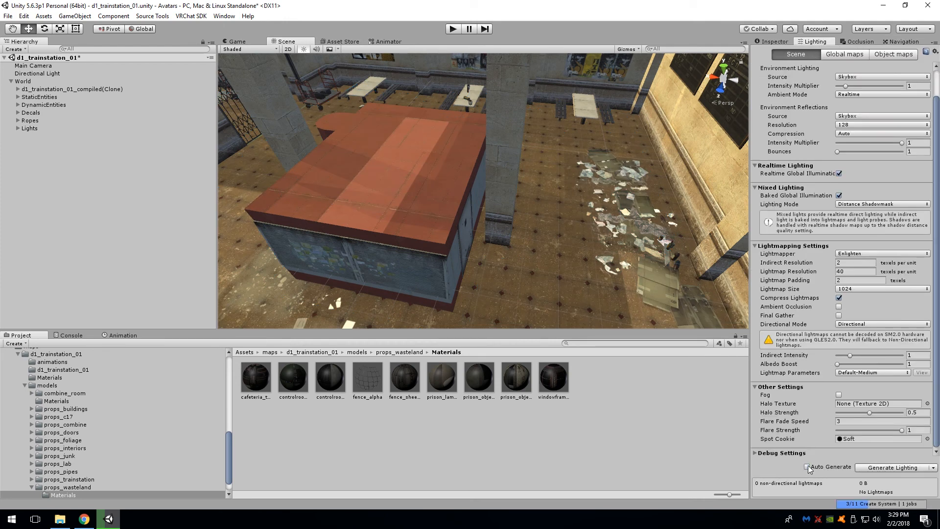
{"action": "left_click", "coordinate": [863, 43]}
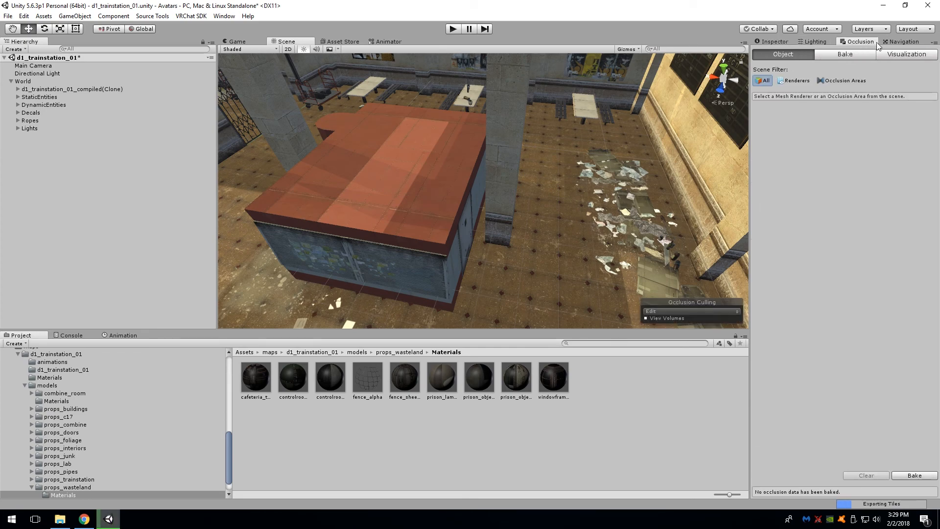
{"action": "left_click", "coordinate": [904, 42]}
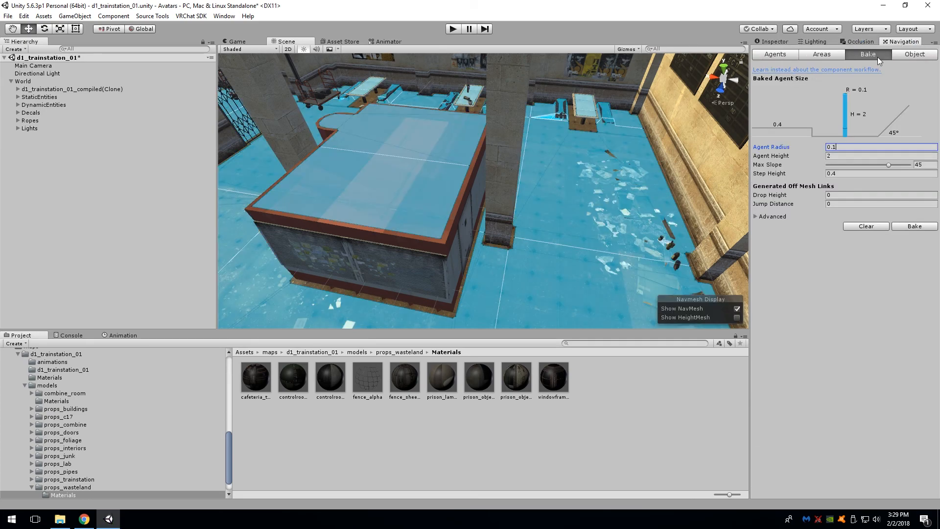
Add a Light Probe Group to the scene at the fenced corridor.
{"action": "right_click_drag", "start_coordinate": [372, 112], "coordinate": [294, 77]}
{"action": "left_click", "coordinate": [72, 158]}
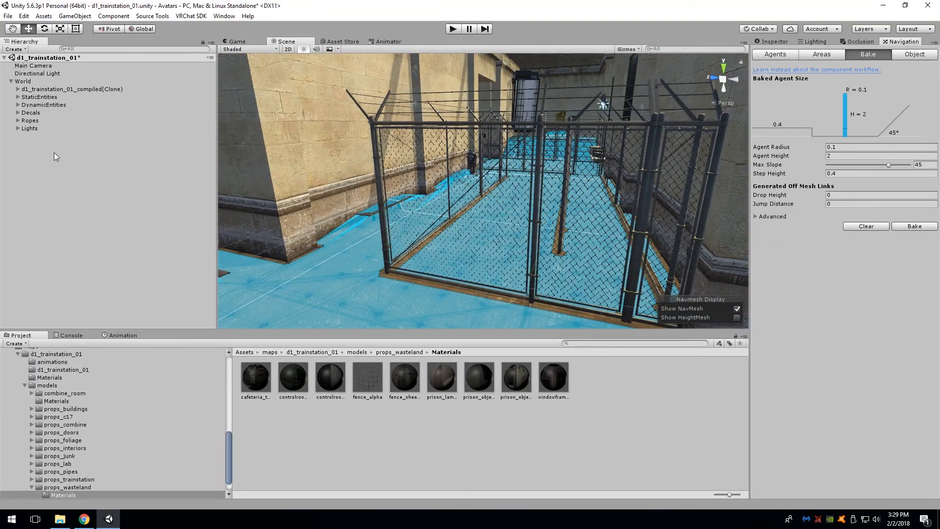
{"action": "right_click", "coordinate": [55, 153]}
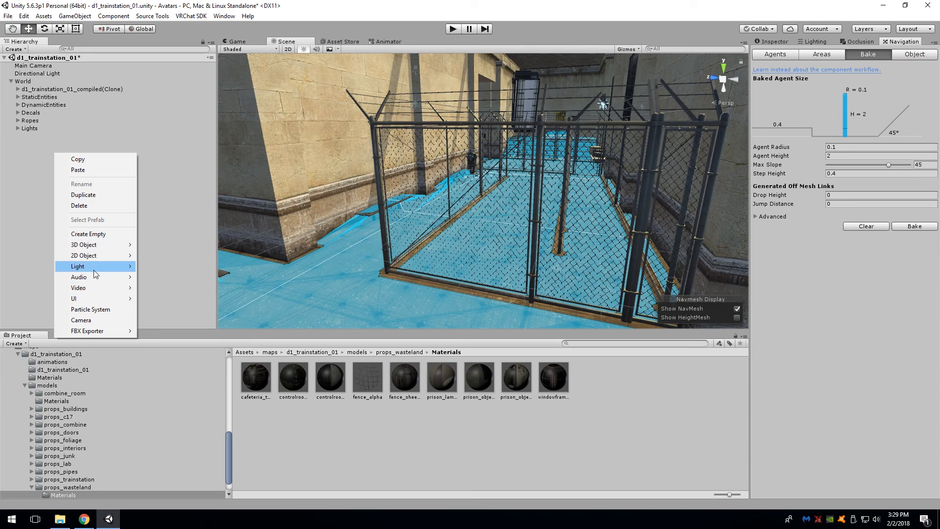
{"action": "mouse_move", "coordinate": [94, 268]}
{"action": "left_click", "coordinate": [174, 320]}
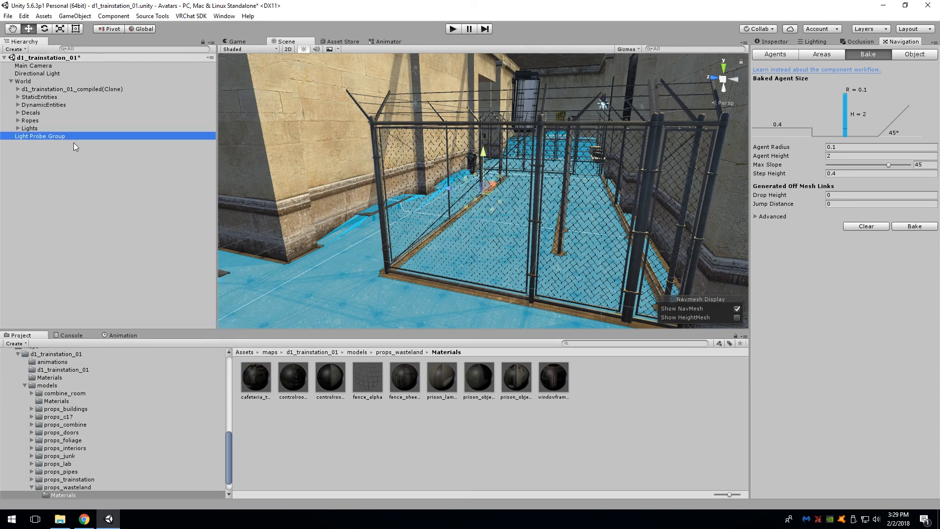
Generate light probes for the Light Probe Group from the navigation mesh with a vector merge distance of 1, and inspect their spread.
{"action": "scroll", "coordinate": [263, 191], "scroll_direction": "up", "scroll_amount": 5}
{"action": "left_click", "coordinate": [224, 16]}
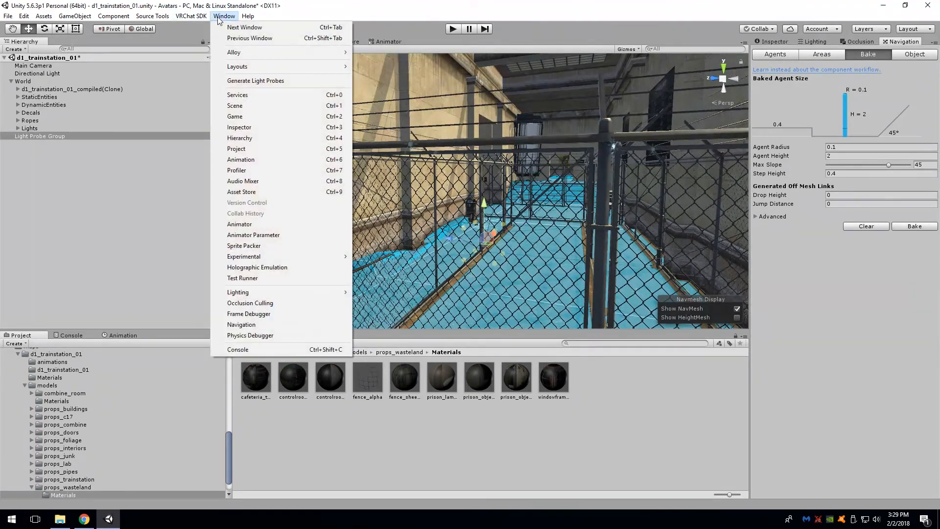
{"action": "left_click", "coordinate": [256, 82]}
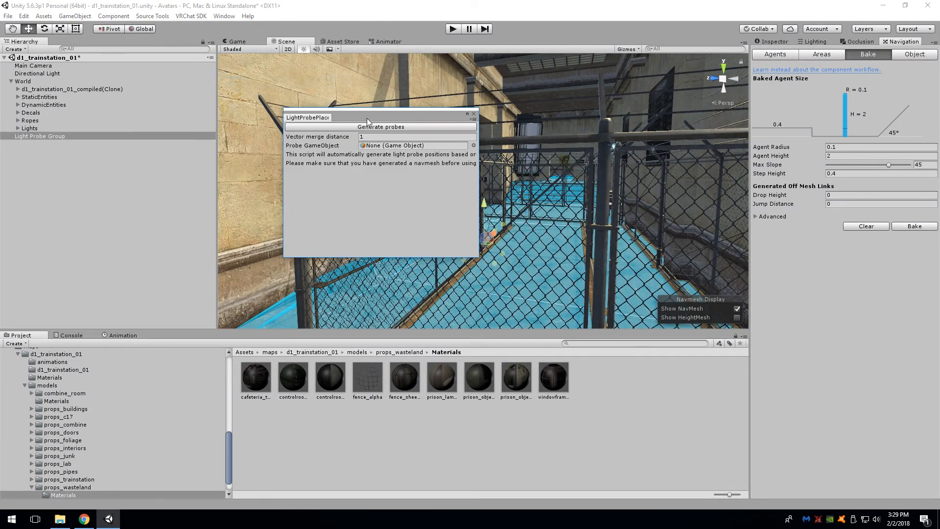
{"action": "left_click_drag", "start_coordinate": [366, 119], "coordinate": [356, 116]}
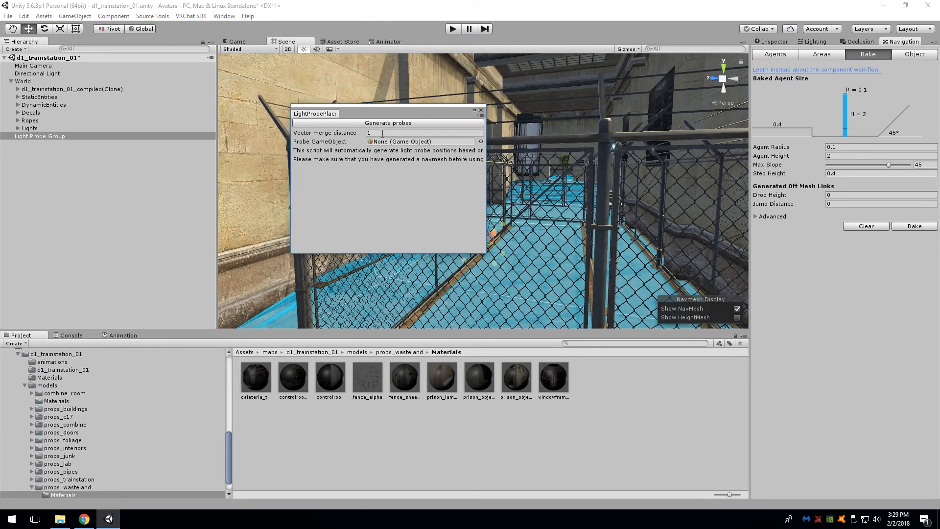
{"action": "left_click_drag", "start_coordinate": [92, 137], "coordinate": [138, 148]}
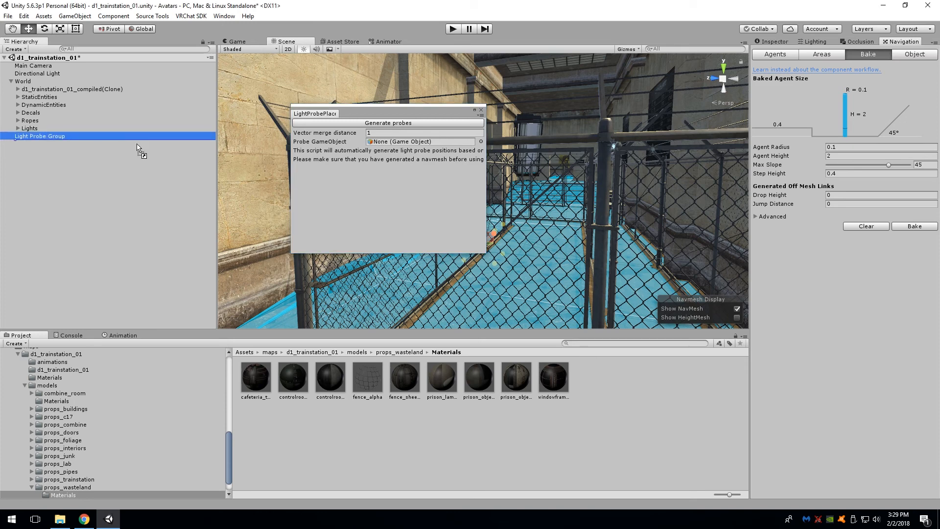
{"action": "left_click", "coordinate": [382, 123]}
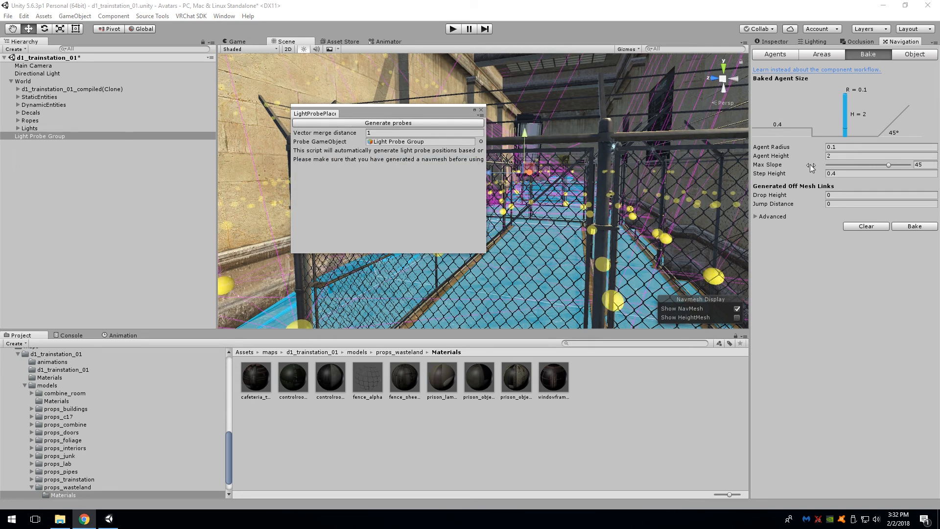
{"action": "left_click_drag", "start_coordinate": [417, 113], "coordinate": [435, 148]}
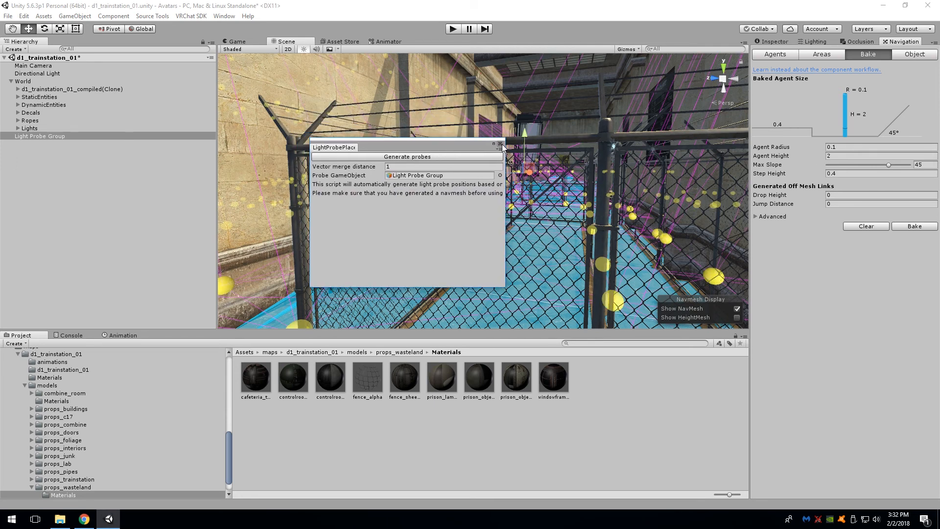
{"action": "left_click", "coordinate": [499, 145]}
{"action": "right_click_drag", "start_coordinate": [475, 202], "coordinate": [671, 208]}
{"action": "key", "text": "s"}
{"action": "key", "text": "w"}
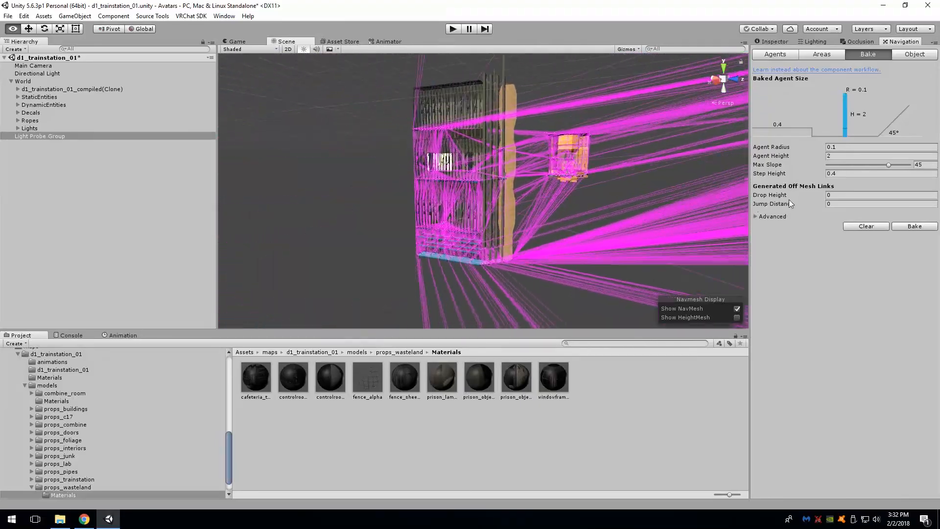
{"action": "right_click_drag", "start_coordinate": [912, 234], "coordinate": [239, 172]}
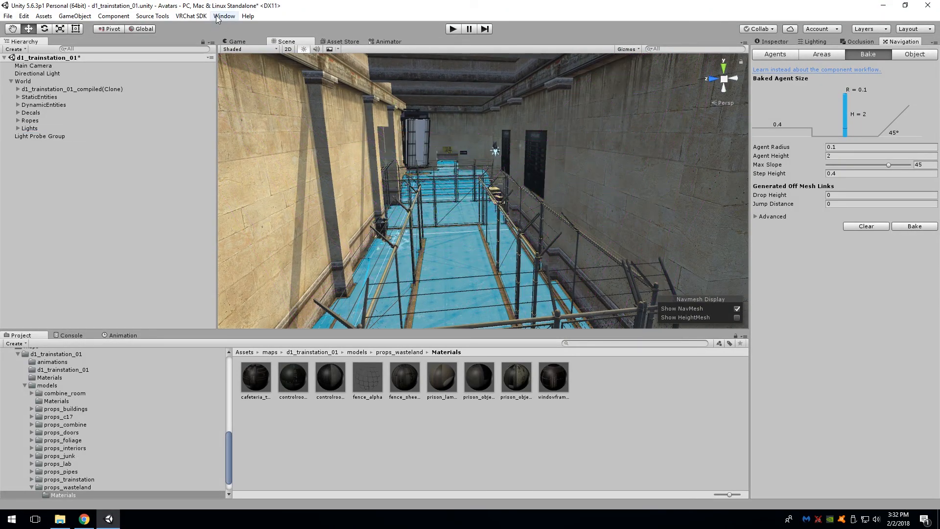
Turn off Realtime Global Illumination in the scene's lighting settings.
{"action": "mouse_move", "coordinate": [181, 18]}
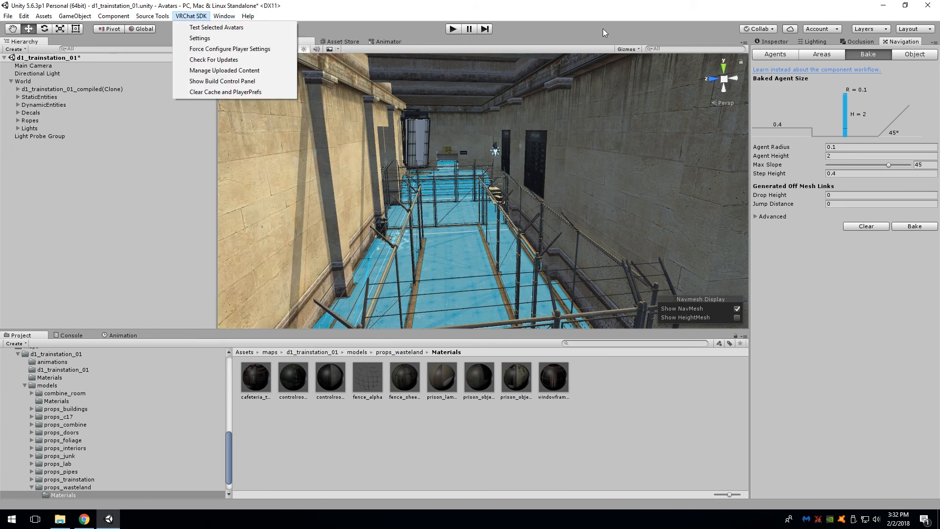
{"action": "left_click", "coordinate": [817, 43]}
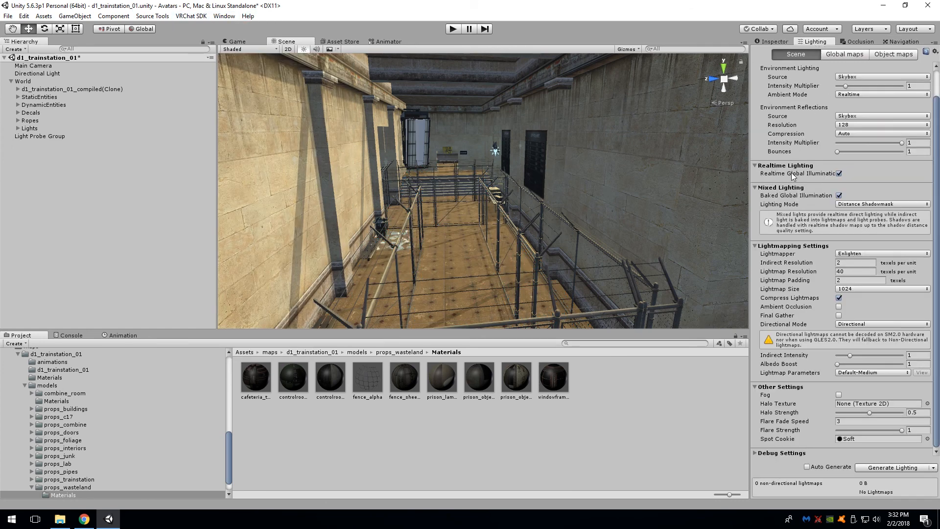
{"action": "left_click", "coordinate": [839, 173]}
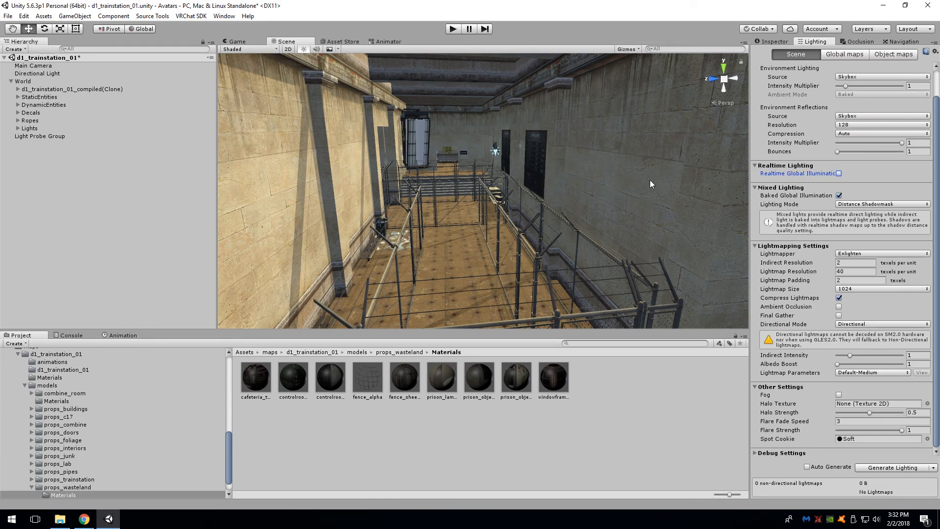
{"action": "scroll", "coordinate": [824, 195], "scroll_direction": "up", "scroll_amount": 3}
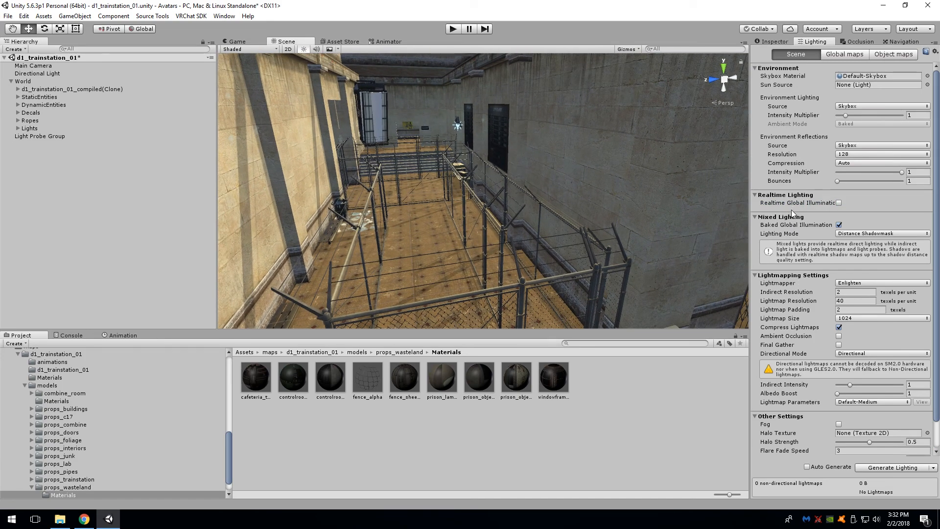
Select the LightEnvironment directional light above the rooftops and check its light properties.
{"action": "right_click_drag", "start_coordinate": [585, 218], "coordinate": [166, 82]}
{"action": "key", "text": "w"}
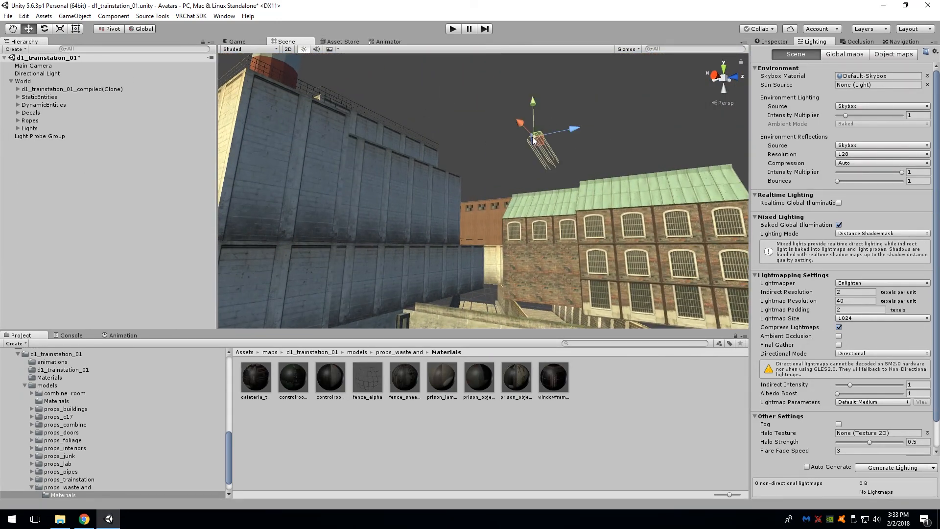
{"action": "right_click_drag", "start_coordinate": [533, 138], "coordinate": [680, 164]}
{"action": "key", "text": "w"}
{"action": "left_click", "coordinate": [772, 42]}
{"action": "key", "text": "s"}
{"action": "right_click_drag", "start_coordinate": [563, 184], "coordinate": [481, 160]}
{"action": "key", "text": "w"}
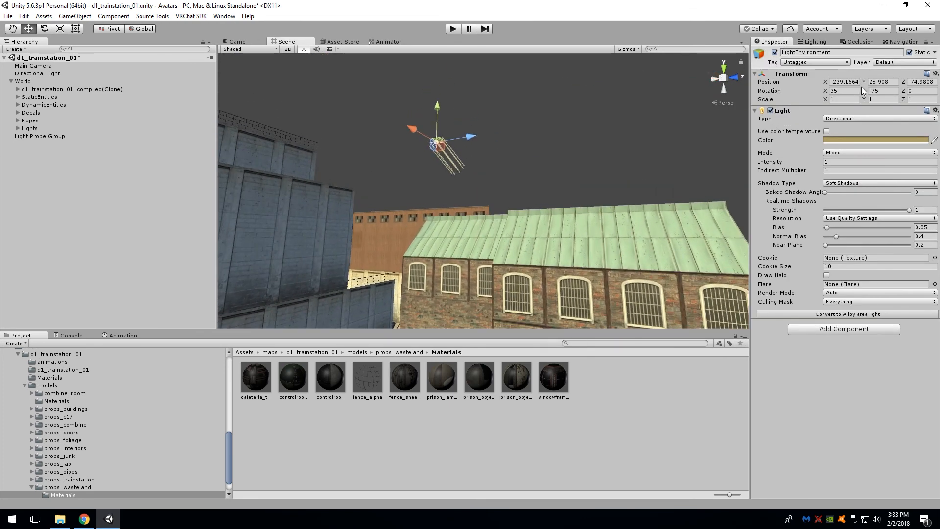
Assign the selected LightEnvironment light as the scene's sun source and start generating the lighting.
{"action": "left_click", "coordinate": [814, 42]}
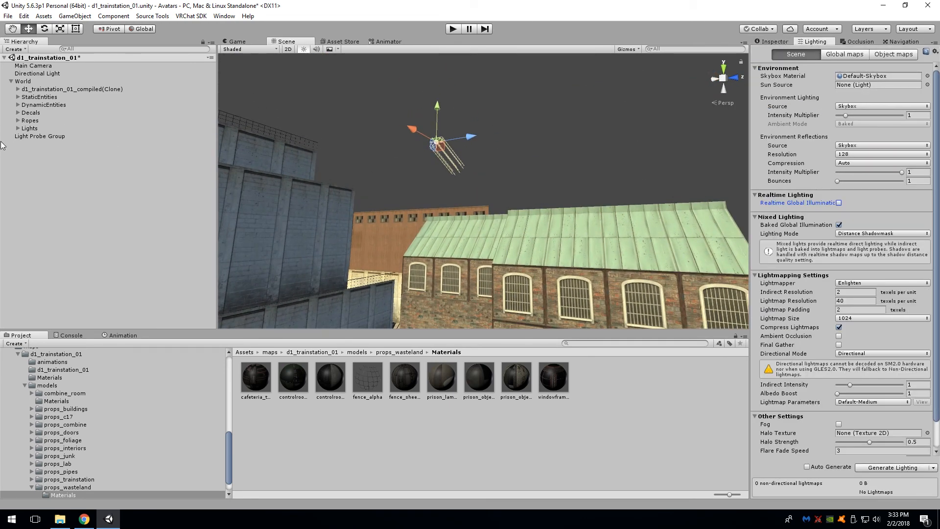
{"action": "left_click", "coordinate": [18, 128]}
{"action": "scroll", "coordinate": [68, 210], "scroll_direction": "down", "scroll_amount": 8}
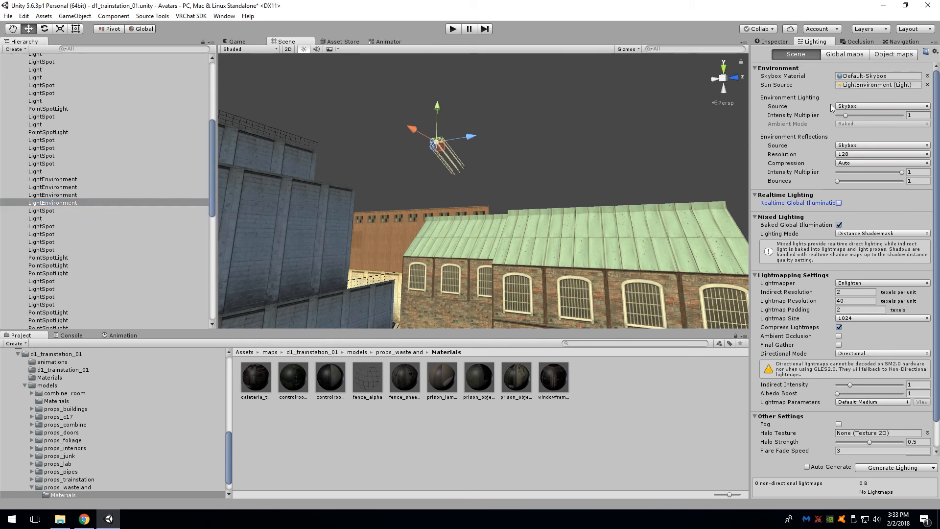
{"action": "scroll", "coordinate": [809, 182], "scroll_direction": "down", "scroll_amount": 3}
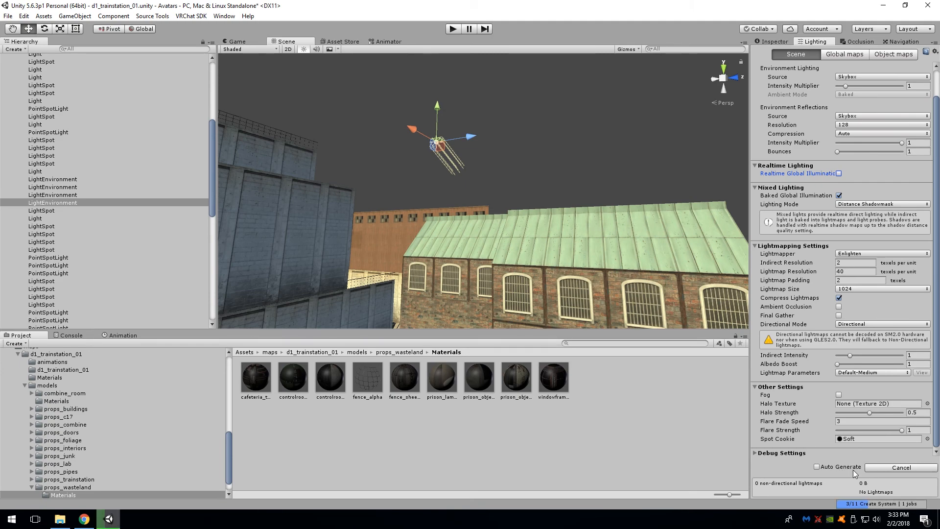
Collapse the Lights group and add a Reflection Probe between the trains in the station hall.
{"action": "right_click_drag", "start_coordinate": [685, 314], "coordinate": [112, 272]}
{"action": "key", "text": "w"}
{"action": "right_click_drag", "start_coordinate": [359, 207], "coordinate": [555, 217]}
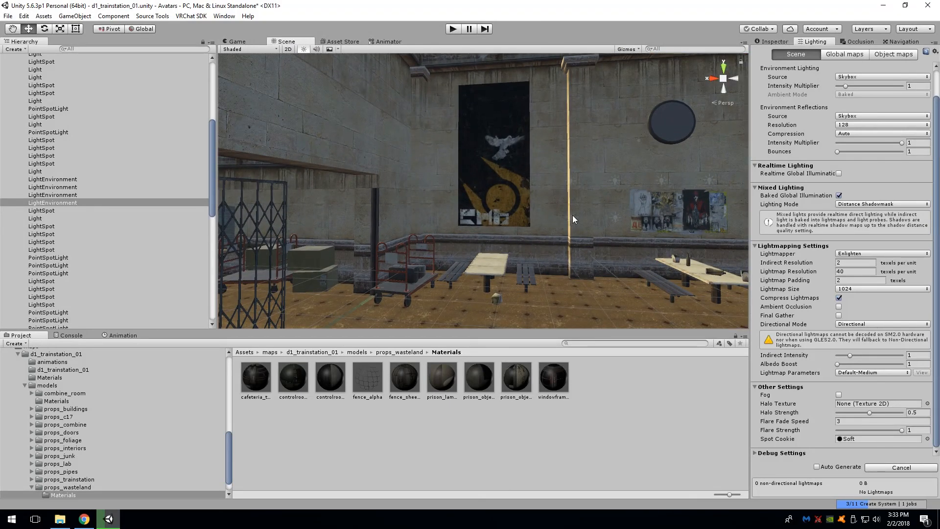
{"action": "right_click_drag", "start_coordinate": [572, 215], "coordinate": [318, 264]}
{"action": "scroll", "coordinate": [127, 202], "scroll_direction": "up", "scroll_amount": 6}
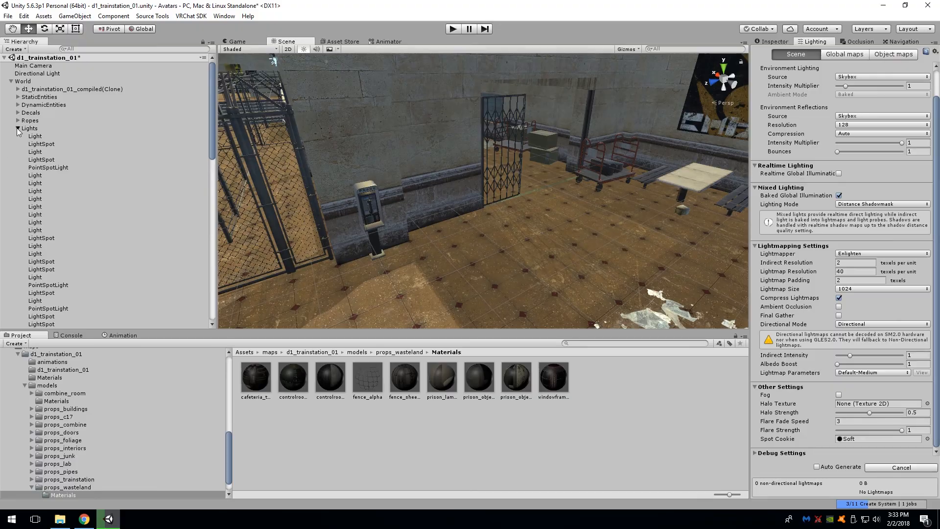
{"action": "right_click_drag", "start_coordinate": [490, 171], "coordinate": [477, 214]}
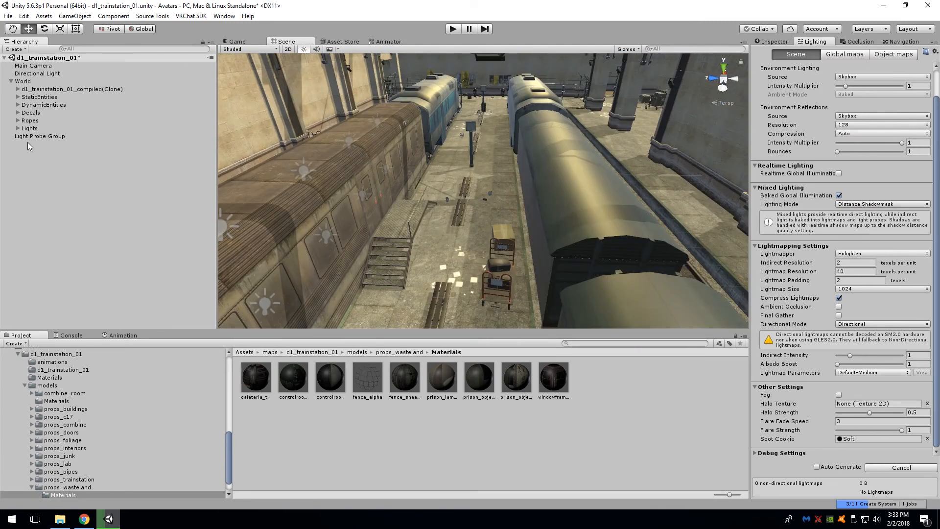
{"action": "right_click", "coordinate": [30, 157]}
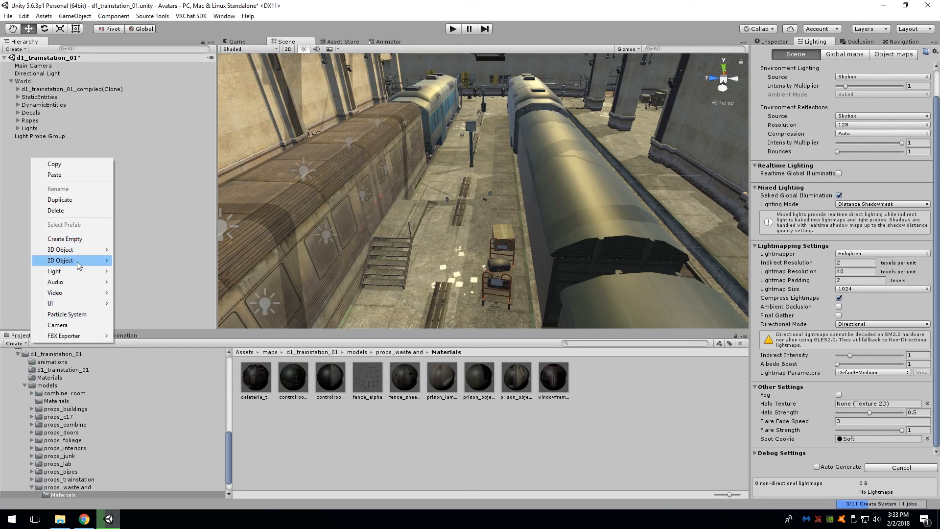
{"action": "mouse_move", "coordinate": [73, 271]}
{"action": "left_click", "coordinate": [164, 314]}
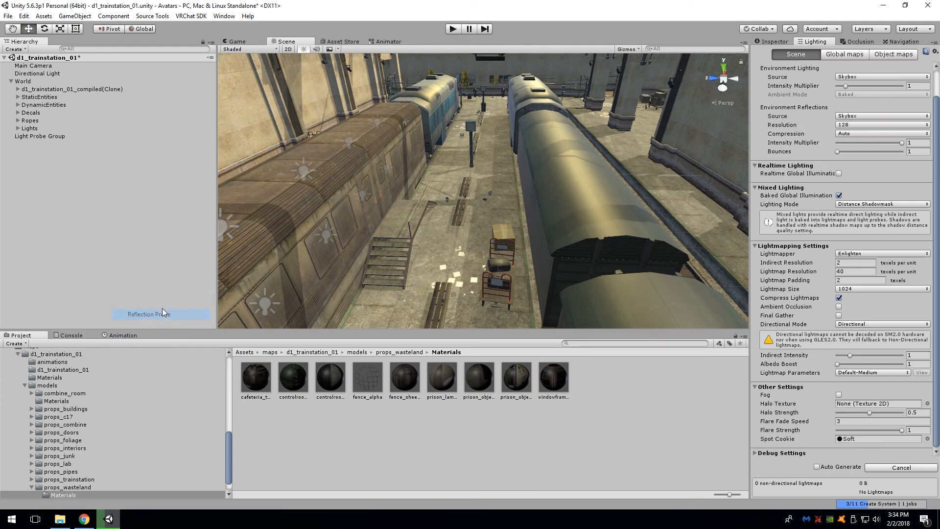
{"action": "key", "text": "f"}
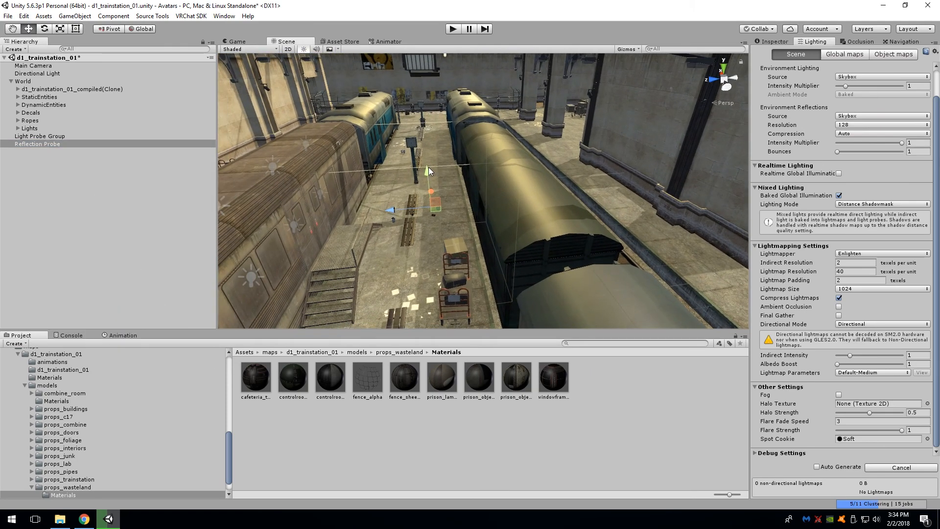
Move the Reflection Probe along the platform between the trains to about X -145.7, Y 0.9, Z -51.76.
{"action": "right_click_drag", "start_coordinate": [412, 117], "coordinate": [248, 218]}
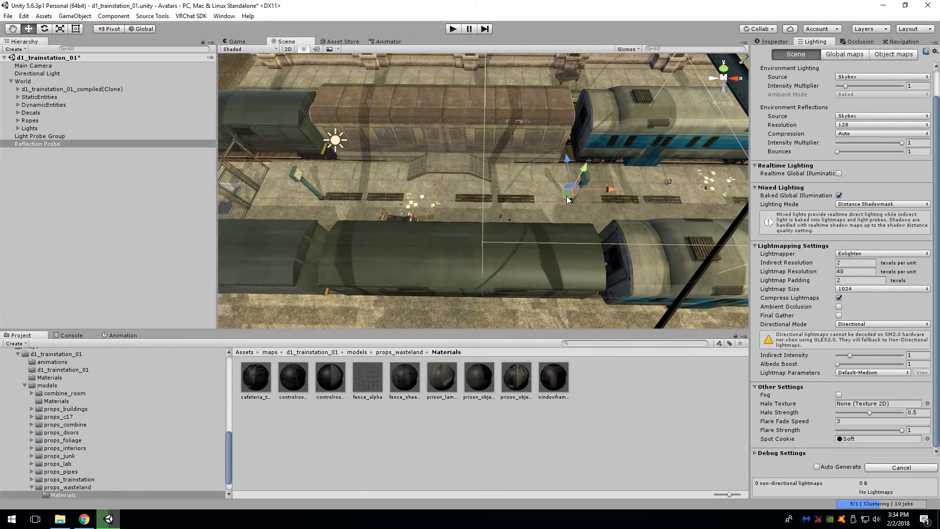
{"action": "right_click_drag", "start_coordinate": [357, 183], "coordinate": [506, 239]}
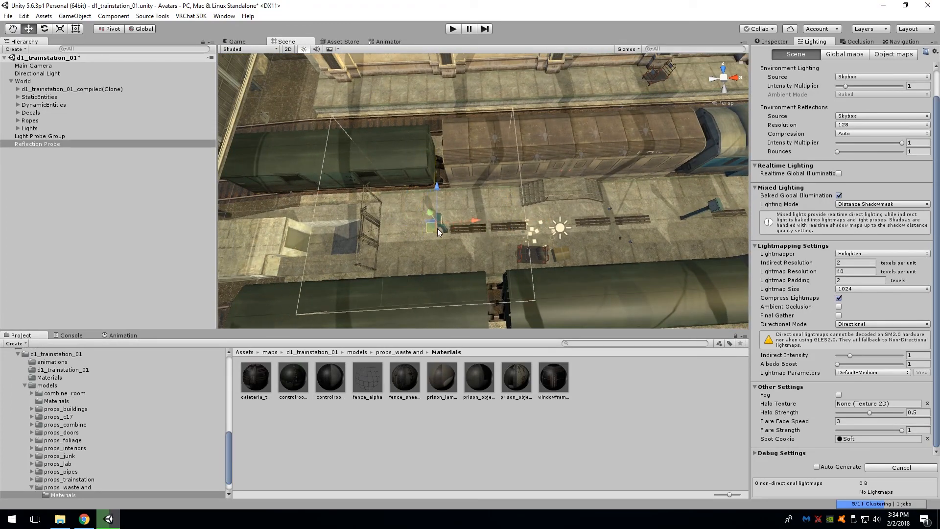
{"action": "right_click_drag", "start_coordinate": [421, 229], "coordinate": [259, 307]}
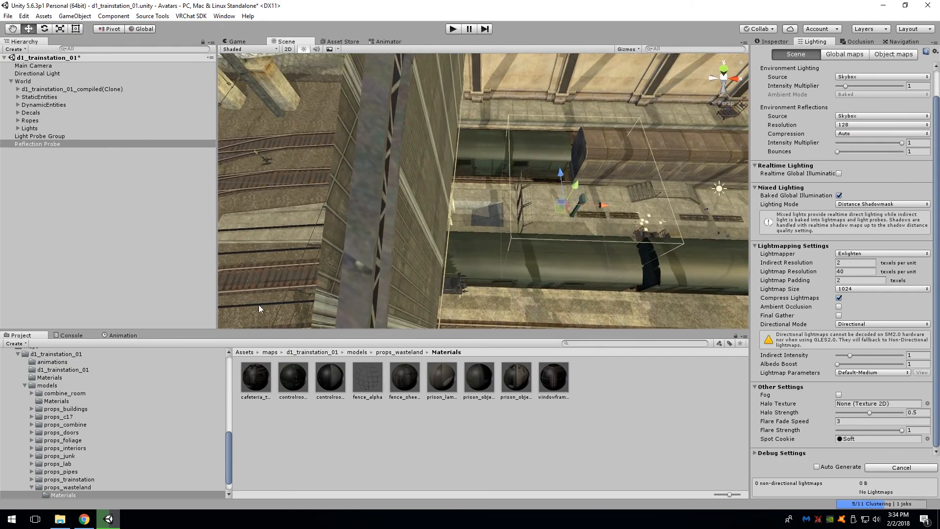
{"action": "key", "text": "w"}
{"action": "right_click_drag", "start_coordinate": [696, 279], "coordinate": [842, 159]}
{"action": "key", "text": "s"}
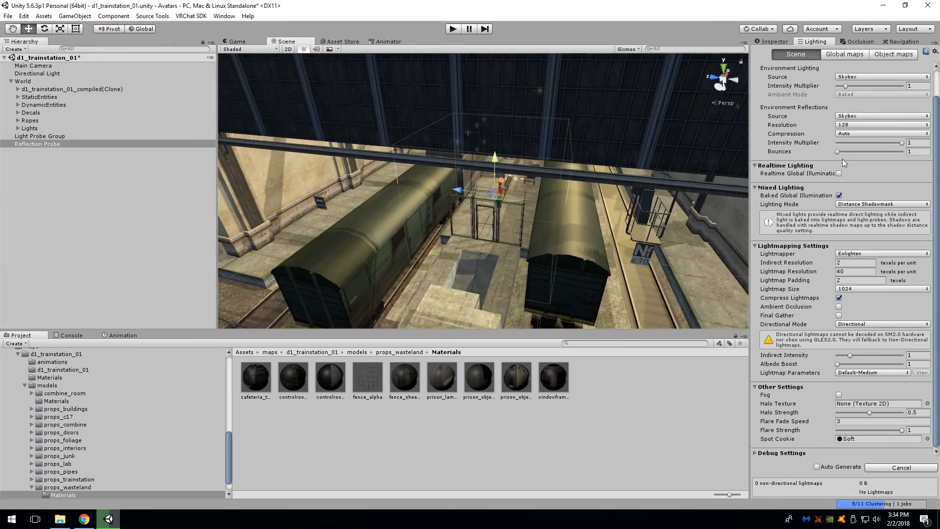
{"action": "left_click", "coordinate": [775, 43]}
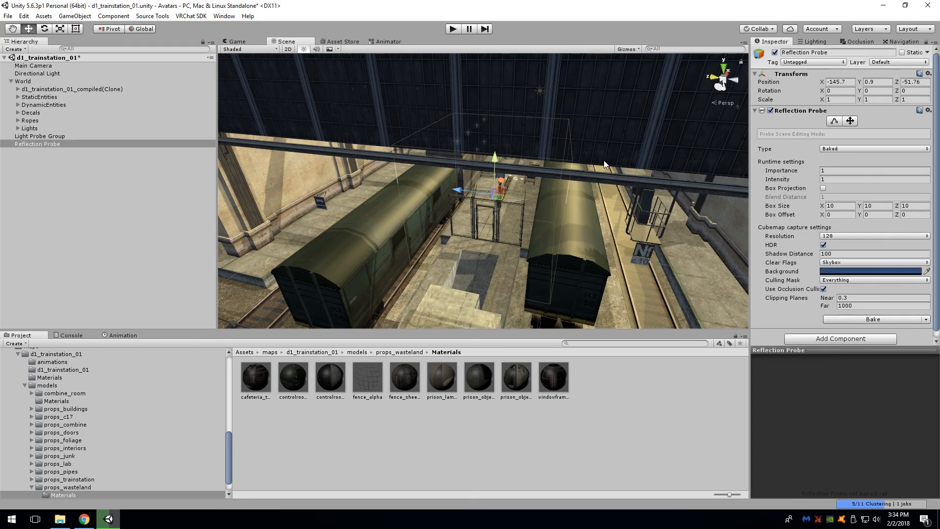
{"action": "right_click_drag", "start_coordinate": [612, 147], "coordinate": [439, 198]}
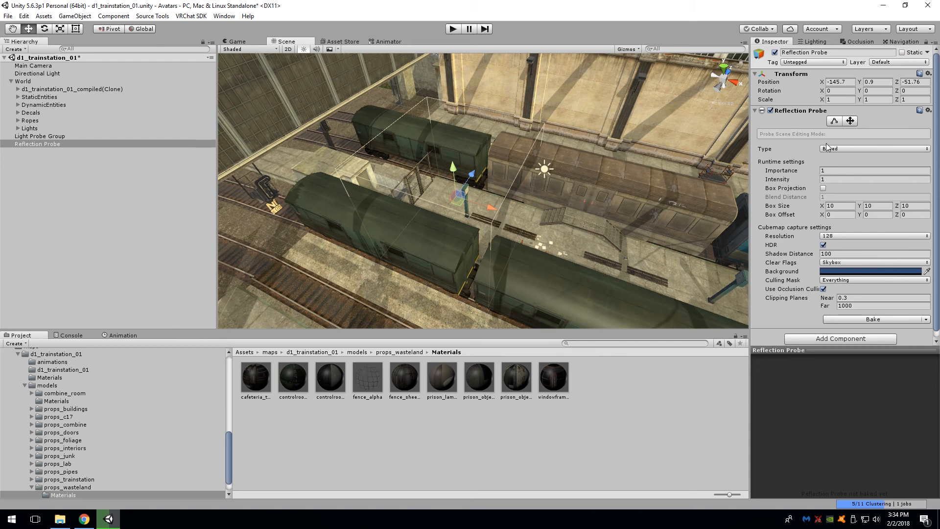
Enable bounds editing on the Reflection Probe and extend its box across the tracks to about 32.07 on Z.
{"action": "left_click", "coordinate": [834, 121]}
{"action": "right_click_drag", "start_coordinate": [564, 198], "coordinate": [487, 201]}
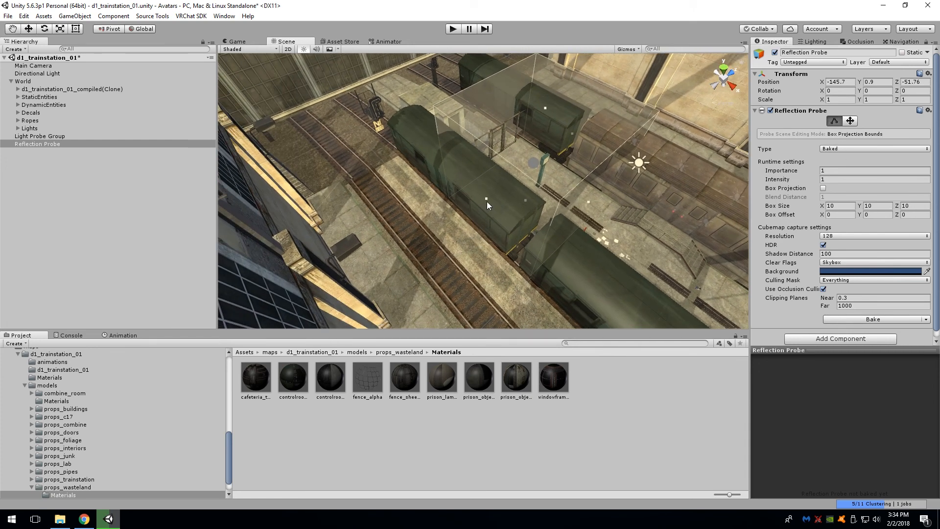
{"action": "left_click_drag", "start_coordinate": [486, 201], "coordinate": [374, 256]}
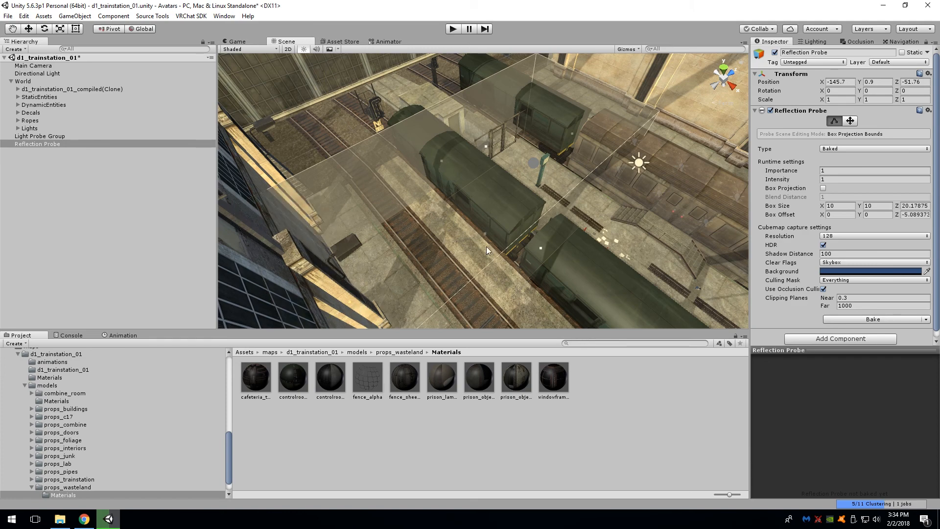
{"action": "right_click_drag", "start_coordinate": [655, 100], "coordinate": [560, 157]}
{"action": "left_click_drag", "start_coordinate": [551, 161], "coordinate": [479, 145]}
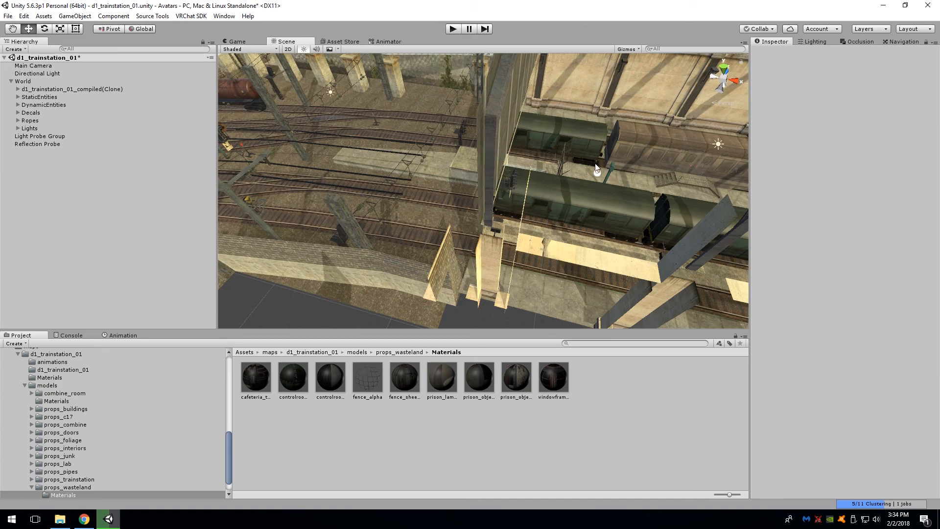
{"action": "left_click", "coordinate": [598, 173]}
{"action": "right_click_drag", "start_coordinate": [597, 172], "coordinate": [627, 166]}
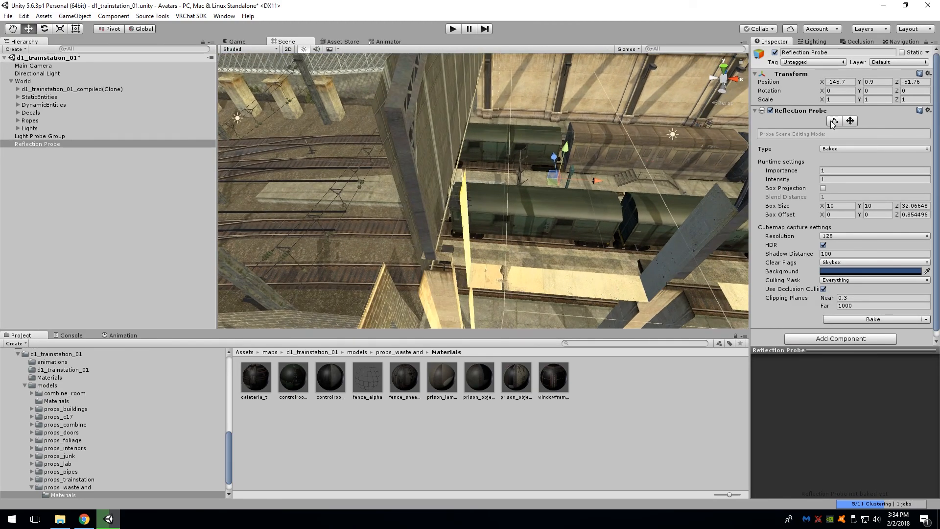
Adjust the Reflection Probe's box toward the hall entrance wall, leaving it about 13.45 wide on X.
{"action": "left_click", "coordinate": [835, 121]}
{"action": "left_click_drag", "start_coordinate": [502, 172], "coordinate": [449, 169]}
{"action": "right_click_drag", "start_coordinate": [450, 168], "coordinate": [551, 142]}
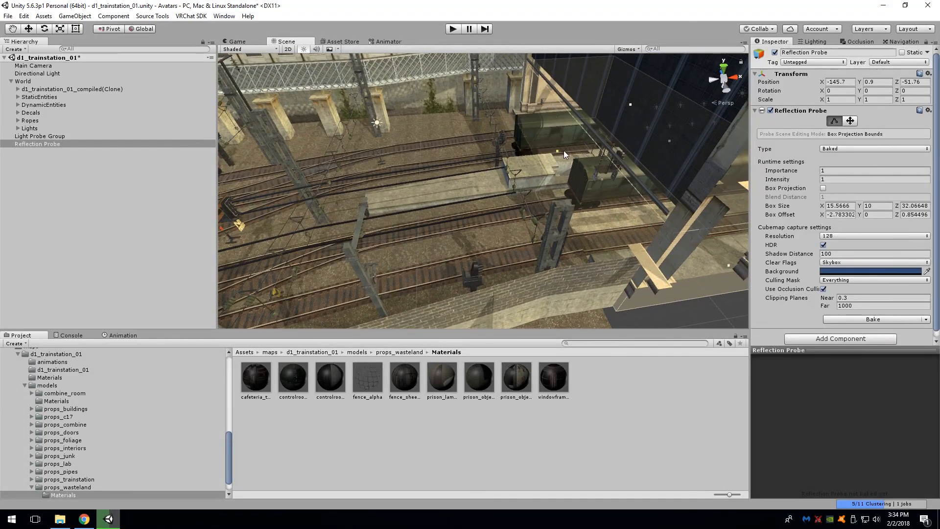
{"action": "left_click_drag", "start_coordinate": [563, 150], "coordinate": [500, 149]}
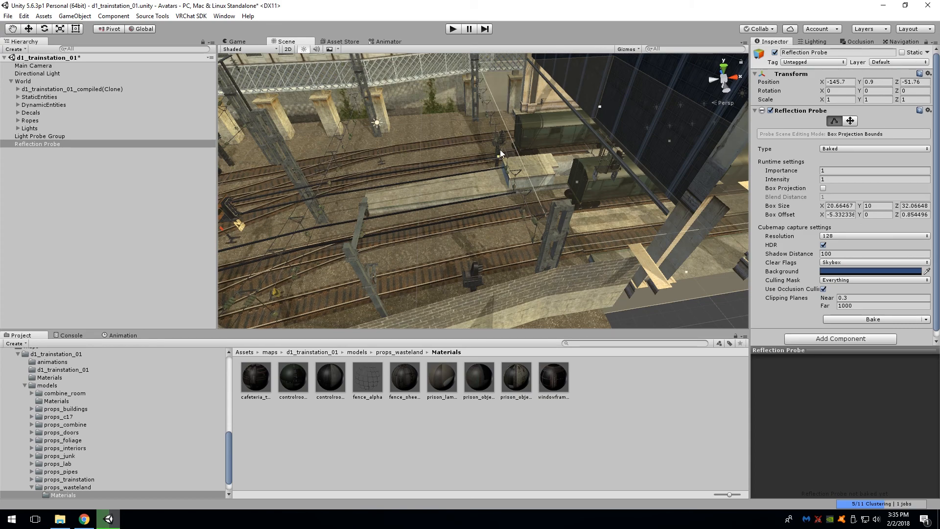
{"action": "right_click_drag", "start_coordinate": [500, 149], "coordinate": [477, 160]}
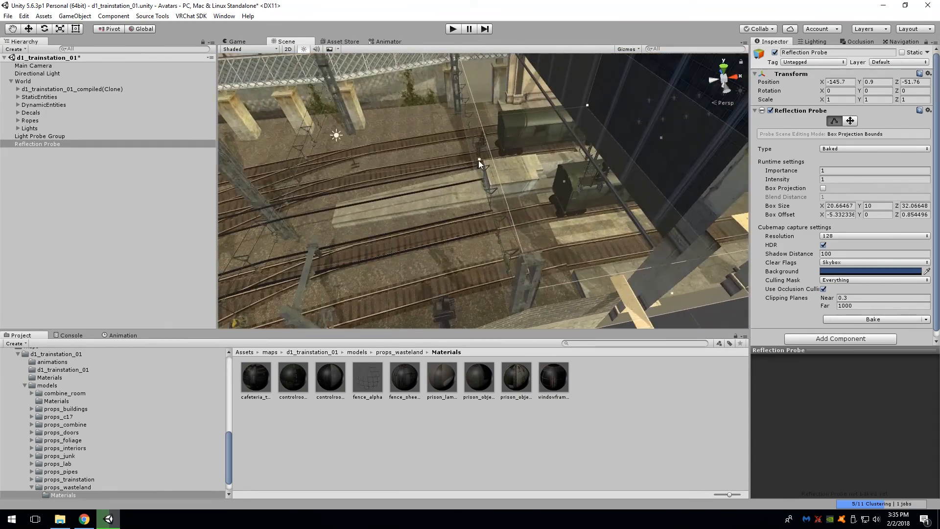
{"action": "left_click_drag", "start_coordinate": [480, 160], "coordinate": [547, 152]}
{"action": "right_click_drag", "start_coordinate": [547, 153], "coordinate": [515, 173]}
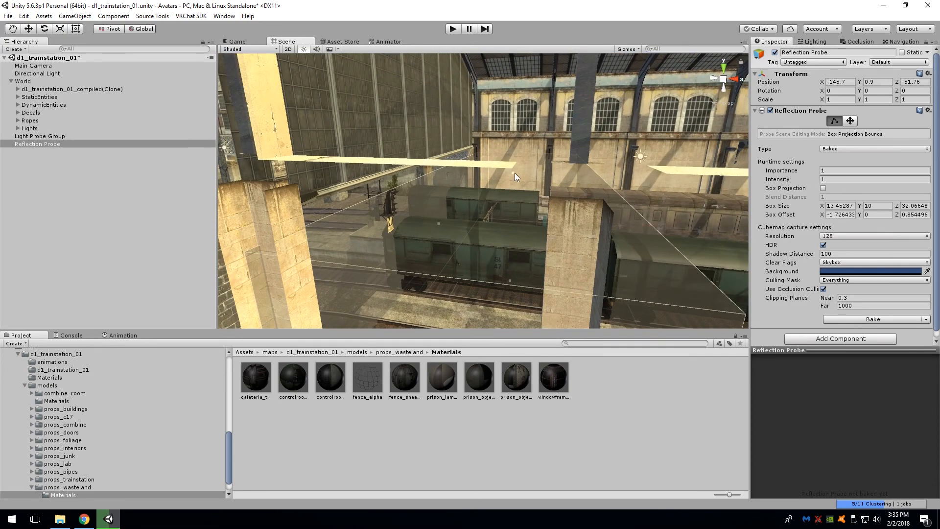
Raise the Reflection Probe's box to about 26.01 on Y and widen it to about 20.26 on X.
{"action": "left_click_drag", "start_coordinate": [515, 172], "coordinate": [493, 86]}
{"action": "key", "text": "f"}
{"action": "right_click_drag", "start_coordinate": [492, 86], "coordinate": [531, 176]}
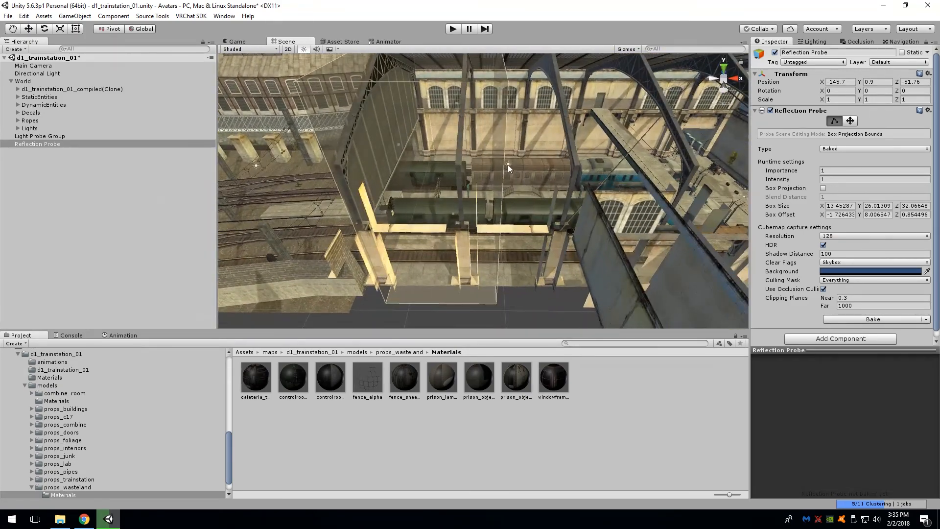
{"action": "left_click_drag", "start_coordinate": [497, 147], "coordinate": [548, 139]}
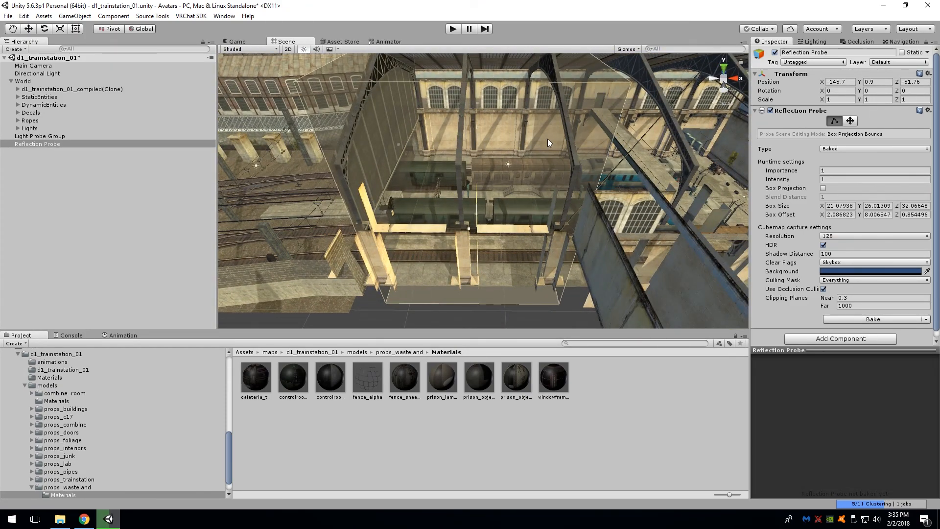
{"action": "right_click_drag", "start_coordinate": [548, 139], "coordinate": [360, 166]}
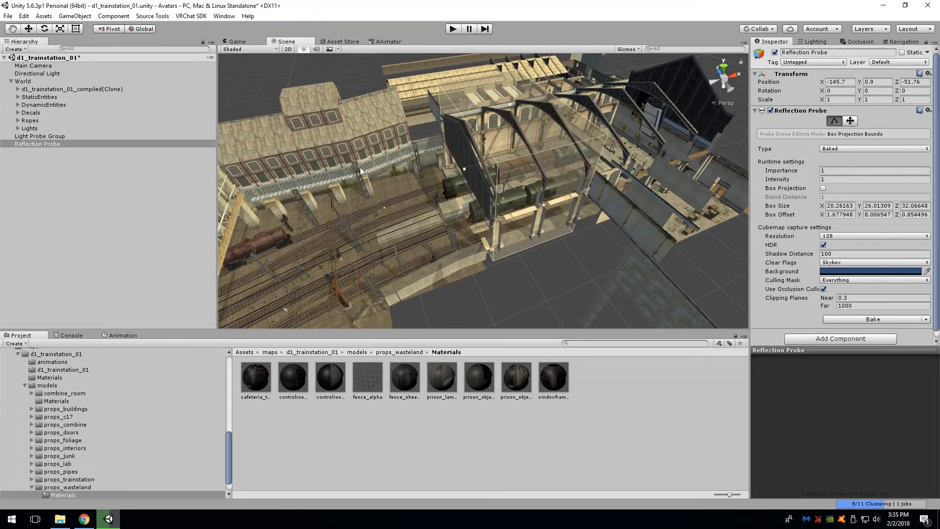
Create an empty parent object named Reflection Probes and nest the Reflection Probe under it.
{"action": "right_click", "coordinate": [42, 169]}
{"action": "left_click", "coordinate": [74, 247]}
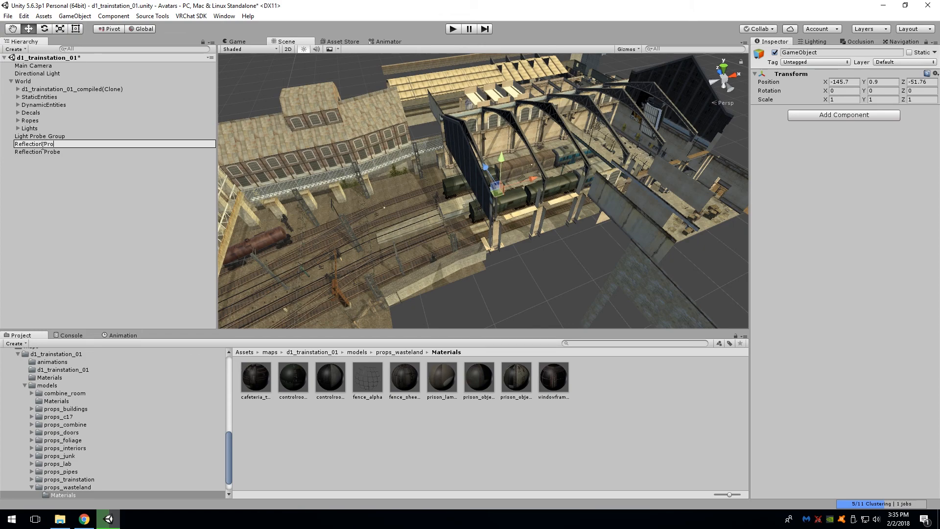
{"action": "left_click_drag", "start_coordinate": [54, 148], "coordinate": [51, 145]}
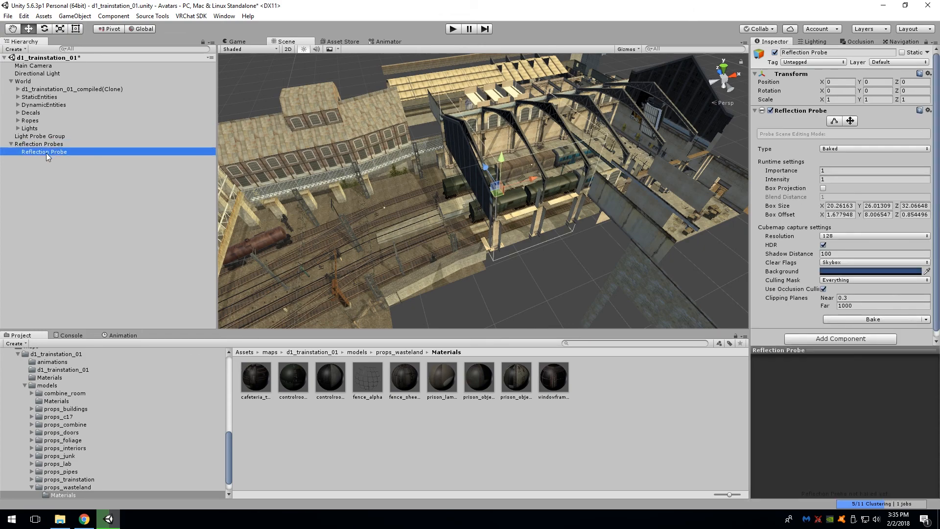
{"action": "left_click", "coordinate": [65, 145]}
Duplicate the Reflection Probe twice over the outdoor tracks, at about X -166.82 and X -187.4, fitting each copy's box.
{"action": "left_click", "coordinate": [53, 154]}
{"action": "key", "text": "ctrl+d"}
{"action": "left_click", "coordinate": [835, 121]}
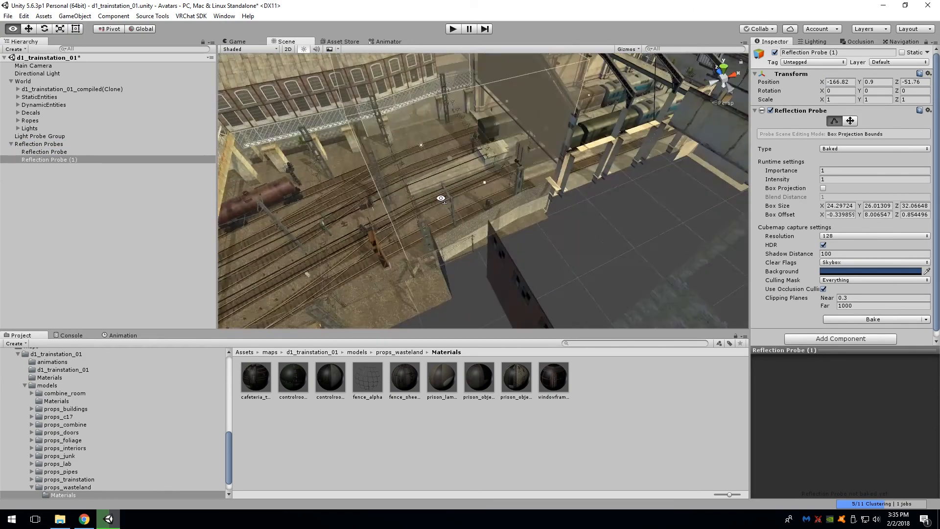
{"action": "key", "text": "ctrl+d"}
{"action": "left_click", "coordinate": [835, 121]}
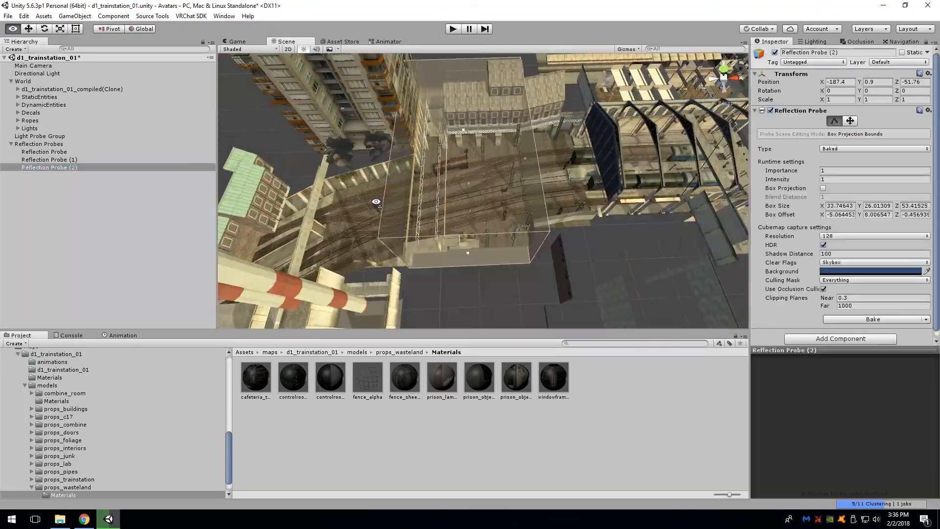
Add two more probe copies over the outer rail yard and fit Reflection Probe (3)'s box to about 41.3 × 26.01 × 78.25.
{"action": "key", "text": "ctrl+d"}
{"action": "key", "text": "ctrl+d"}
{"action": "left_click", "coordinate": [834, 121]}
{"action": "left_click", "coordinate": [49, 176]}
{"action": "left_click", "coordinate": [835, 121]}
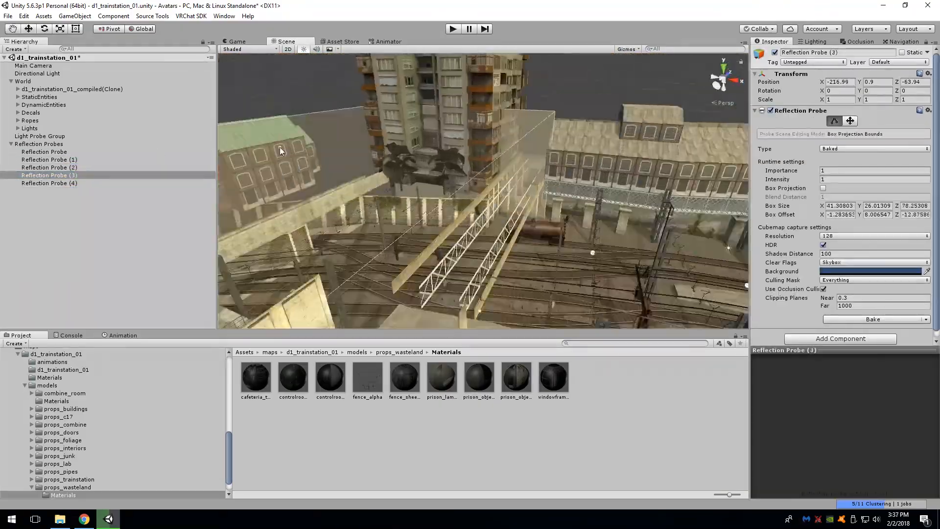
Change the rendering mode of the second tree material in the props_foliage Materials folder.
{"action": "left_click", "coordinate": [63, 448]}
{"action": "left_click", "coordinate": [292, 377]}
{"action": "left_click", "coordinate": [849, 74]}
{"action": "left_click", "coordinate": [849, 95]}
Duplicate the first Reflection Probe to about X -124.13 in the hall and fit its box to about 22.33 on X.
{"action": "left_click", "coordinate": [44, 152]}
{"action": "key", "text": "ctrl+d"}
{"action": "left_click", "coordinate": [834, 121]}
Add three more probe copies, fitting the last around the side room at about X -92.45, Y 0.9, Z -23.08.
{"action": "key", "text": "ctrl+d"}
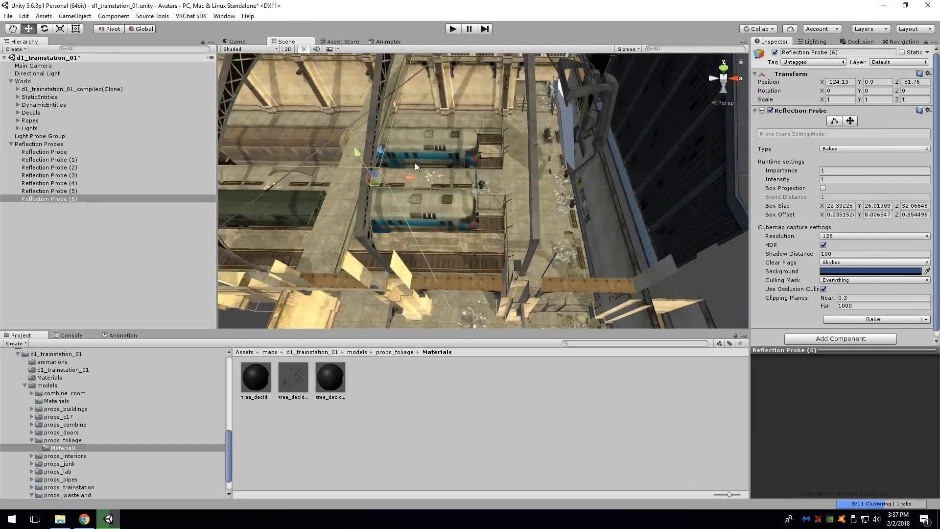
{"action": "key", "text": "ctrl+d"}
{"action": "left_click", "coordinate": [835, 121]}
{"action": "key", "text": "ctrl+d"}
{"action": "left_click", "coordinate": [834, 121]}
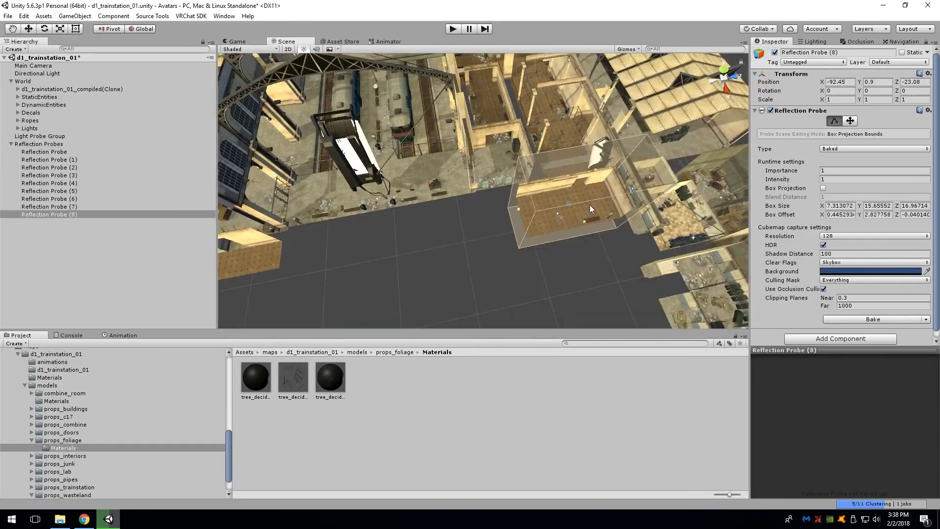
Duplicate Reflection Probe (7) to the tiled corridor at about X -93.9, Y 0.9, Z -75.25 and fit its bounds.
{"action": "left_click", "coordinate": [834, 121]}
{"action": "left_click", "coordinate": [49, 207]}
{"action": "left_click", "coordinate": [835, 121]}
{"action": "key", "text": "ctrl+d"}
{"action": "left_click", "coordinate": [835, 121]}
{"action": "left_click", "coordinate": [834, 121]}
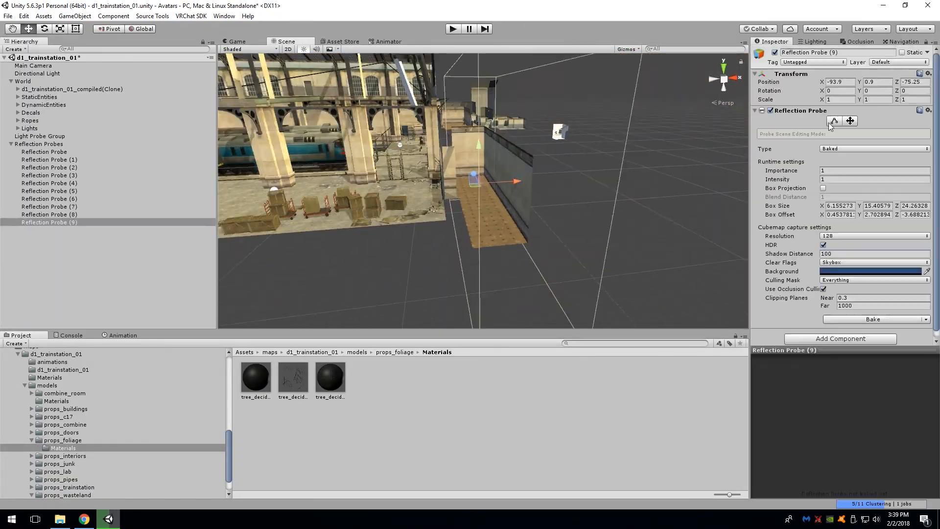
{"action": "left_click", "coordinate": [835, 121]}
Duplicate Reflection Probe (6) to about X -102.37, Y 0.9, Z -32.01 and fit its box to about 10.01 × 7.95 × 11.34.
{"action": "left_click", "coordinate": [49, 199]}
{"action": "key", "text": "ctrl+d"}
{"action": "left_click", "coordinate": [835, 120]}
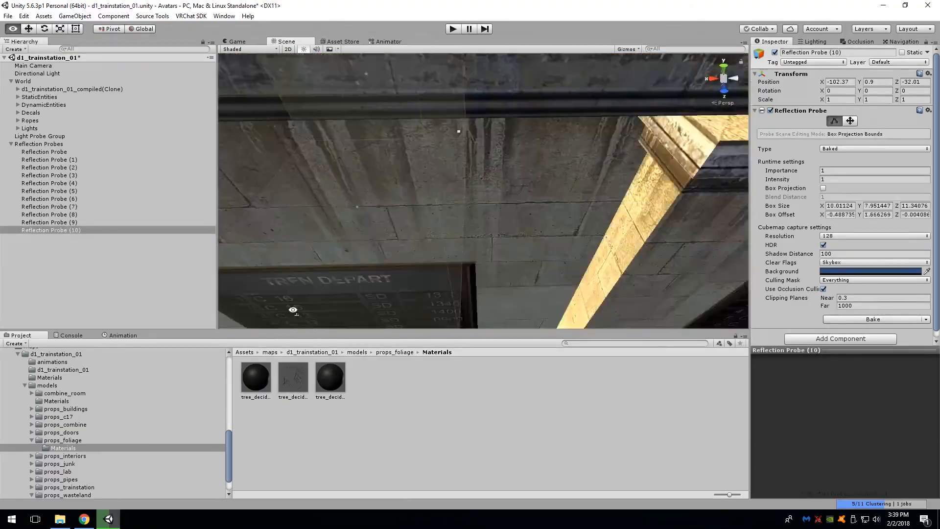
Add two probe copies through the tiled waiting hall, sizing the second, at about X -132.99, to 21.23 × 7.95 × 12.14.
{"action": "key", "text": "ctrl+d"}
{"action": "left_click", "coordinate": [834, 121]}
{"action": "key", "text": "ctrl+d"}
{"action": "left_click", "coordinate": [834, 120]}
{"action": "left_click", "coordinate": [835, 121]}
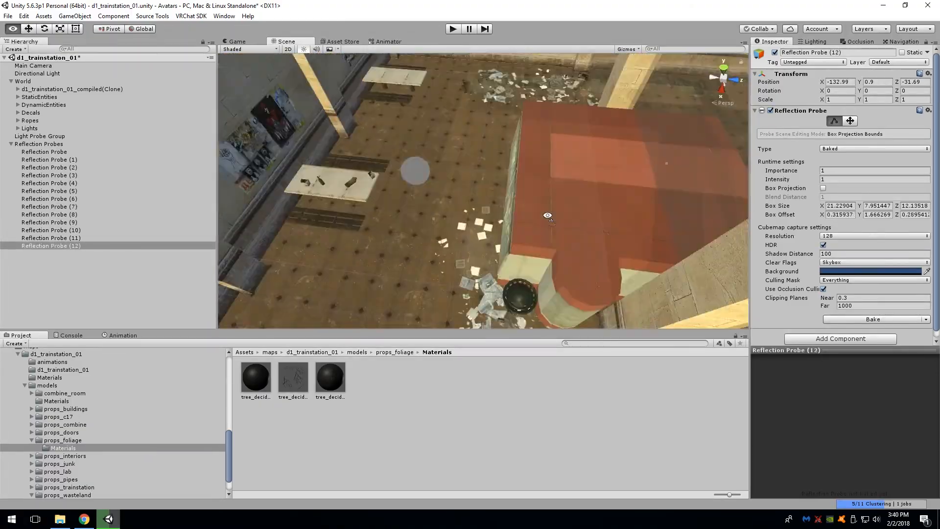
Add two further probe copies, sizing the second, at about X -116.22, Y 0.9, Z -20.14, to 18.46 × 11.95 × 11.43.
{"action": "key", "text": "ctrl+d"}
{"action": "left_click", "coordinate": [834, 121]}
{"action": "left_click", "coordinate": [51, 246]}
{"action": "left_click", "coordinate": [835, 121]}
{"action": "key", "text": "ctrl+d"}
{"action": "left_click", "coordinate": [835, 121]}
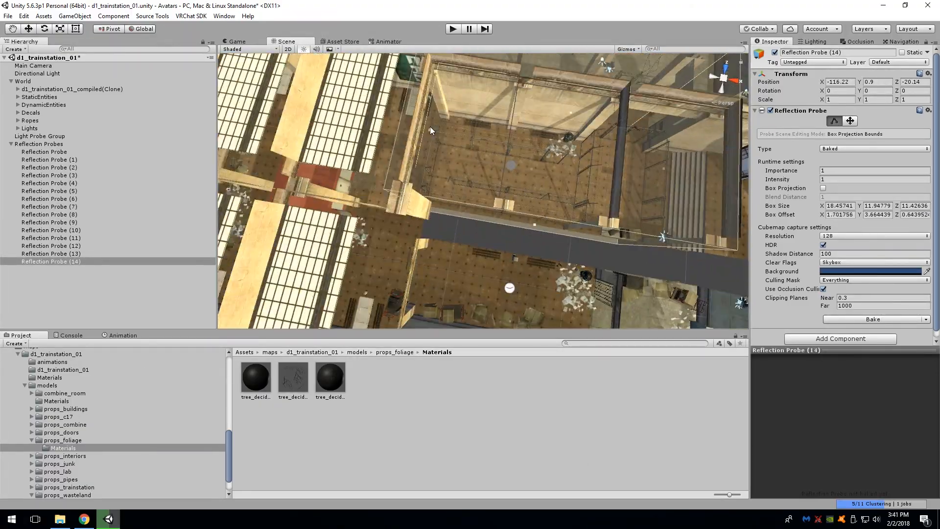
Duplicate Reflection Probe (13) to the neighbouring tiled room at about X -96.64, Y 2.15, Z -20.32 and adjust its bounds.
{"action": "left_click", "coordinate": [51, 253]}
{"action": "key", "text": "ctrl+d"}
{"action": "left_click", "coordinate": [834, 121]}
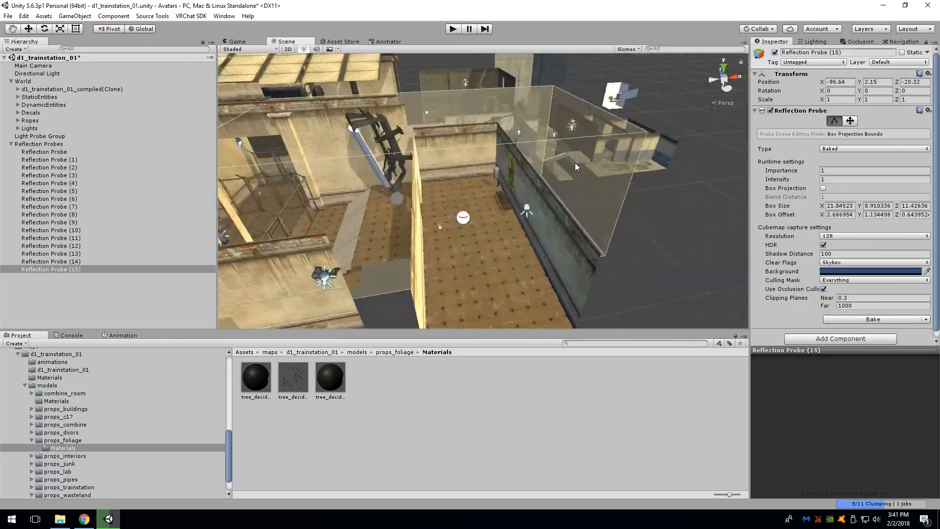
Duplicate a probe into the passage at about X -106.69, Y 0.9, Z -12.96 and fit its box to about 6.13 × 9.26 × 5.59.
{"action": "left_click", "coordinate": [468, 164]}
{"action": "key", "text": "ctrl+d"}
{"action": "left_click", "coordinate": [835, 121]}
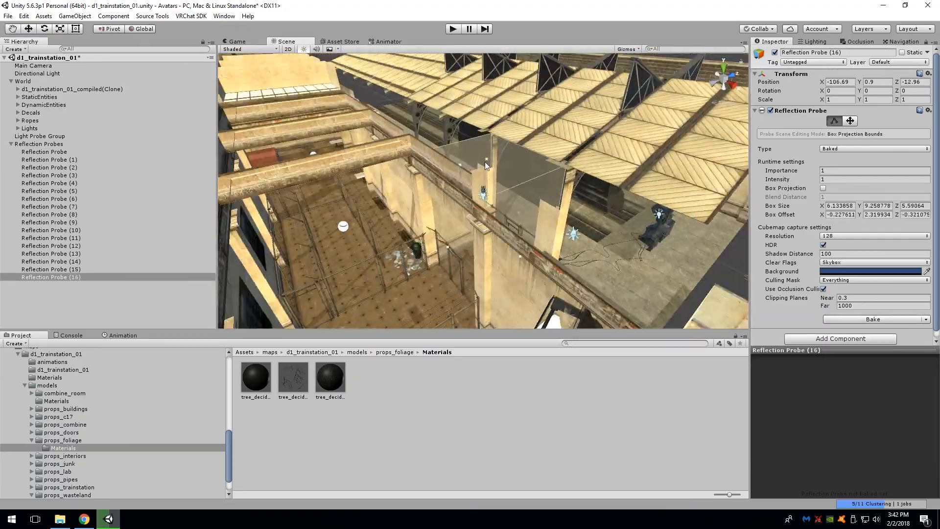
Add two probe copies toward the dark trains, placing the second at about X -116.42, Y 0.9, Z -0.1, and fit their bounds.
{"action": "left_click", "coordinate": [834, 121]}
{"action": "key", "text": "ctrl+d"}
{"action": "left_click", "coordinate": [835, 121]}
{"action": "key", "text": "ctrl+d"}
{"action": "left_click", "coordinate": [834, 121]}
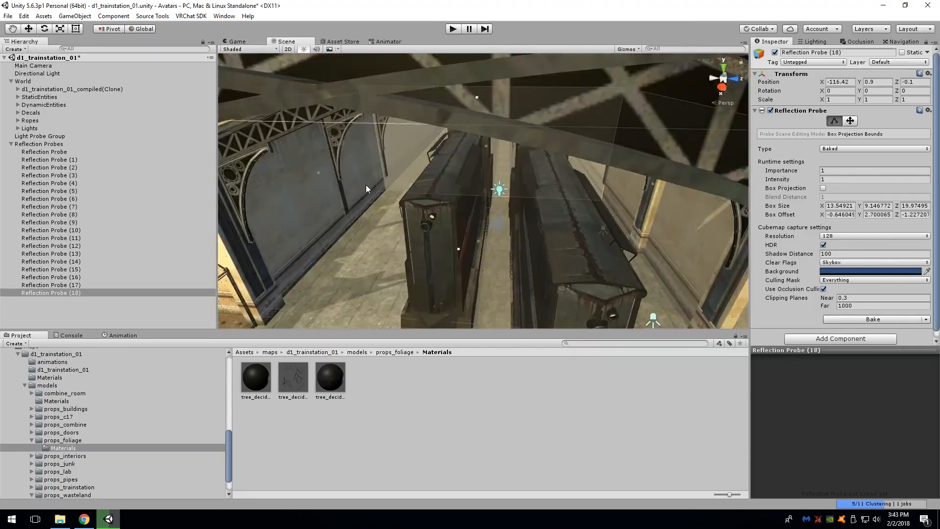
Add two more probe copies around the dark trains, moving the second to about X -116.42, Y 0.9, Z 6.19.
{"action": "key", "text": "ctrl+d"}
{"action": "left_click", "coordinate": [834, 121]}
{"action": "key", "text": "ctrl+d"}
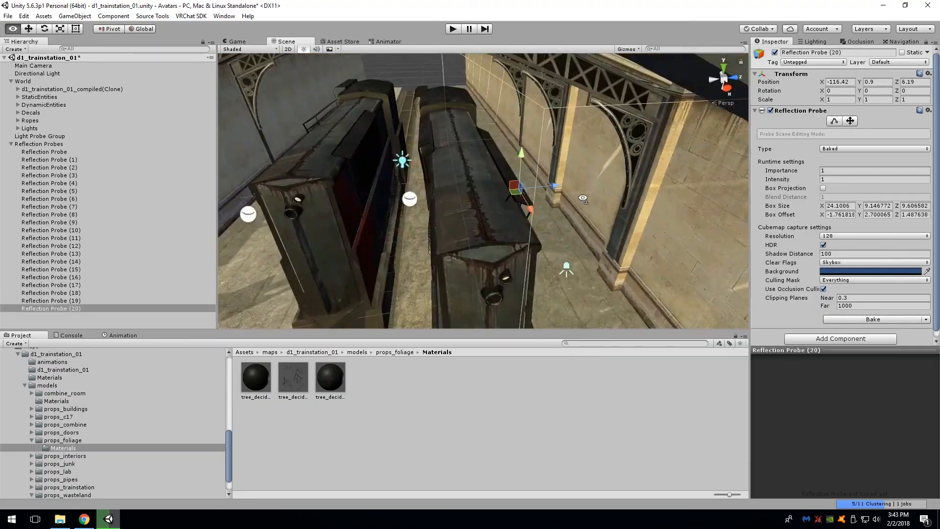
Add two probe copies, fitting the second to the narrow corridor at about X -96.29 with a 10.04 × 9.15 × 2.55 box.
{"action": "key", "text": "ctrl+d"}
{"action": "left_click", "coordinate": [834, 121]}
{"action": "right_click_drag", "start_coordinate": [331, 186], "coordinate": [431, 245]}
{"action": "key", "text": "ctrl+d"}
{"action": "left_click", "coordinate": [835, 121]}
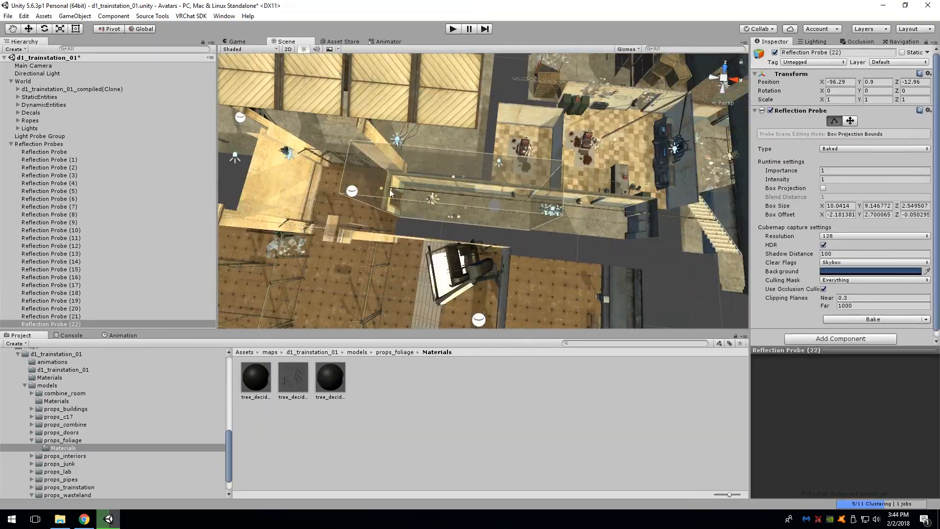
Add two probe copies for the small rooms, sizing the second, at about X -87.25, Z -7.63, to 7.5 × 3.69 × 6.36.
{"action": "key", "text": "ctrl+d"}
{"action": "left_click", "coordinate": [835, 121]}
{"action": "right_click_drag", "start_coordinate": [441, 186], "coordinate": [465, 186]}
{"action": "key", "text": "ctrl+d"}
{"action": "left_click", "coordinate": [835, 121]}
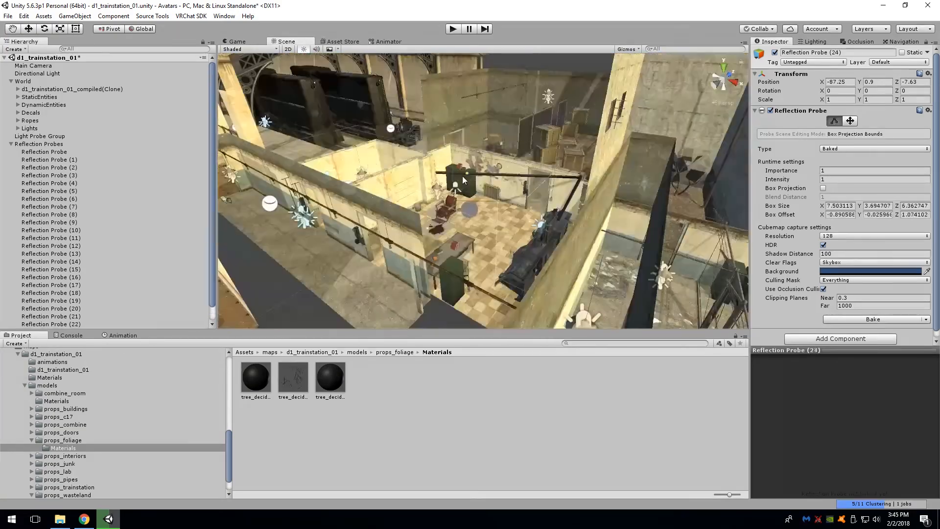
Add two probe copies in the crate storage area, raising the second above the wooden deck to about Y 3.579, and adjust their bounds.
{"action": "key", "text": "ctrl+d"}
{"action": "right_click_drag", "start_coordinate": [431, 215], "coordinate": [471, 196]}
{"action": "left_click", "coordinate": [834, 121]}
{"action": "key", "text": "ctrl+d"}
{"action": "left_click_drag", "start_coordinate": [524, 196], "coordinate": [530, 136]}
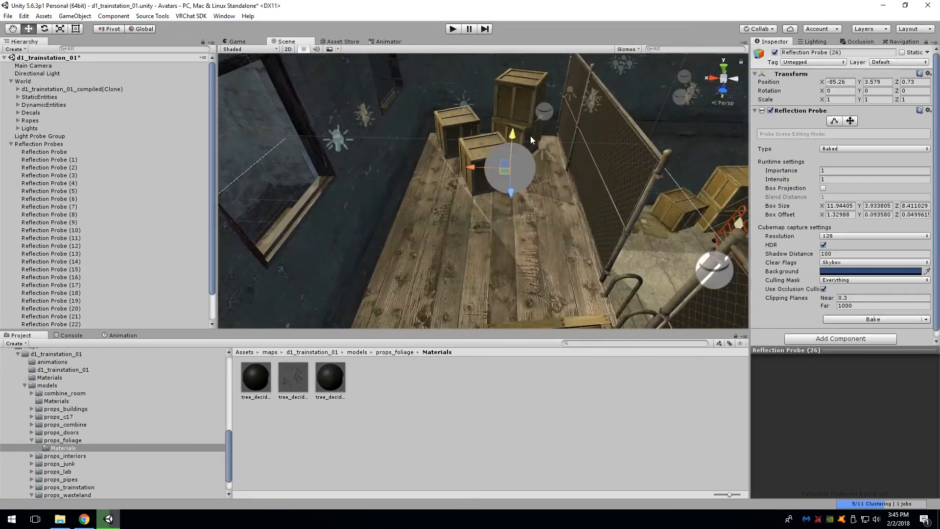
{"action": "left_click", "coordinate": [834, 121]}
{"action": "left_click", "coordinate": [834, 121]}
Duplicate a probe into the walled yard at about X -79.04, Y 0.7, Z 2.71 and fit its box to about 8.44 × 15.09 × 11.82.
{"action": "right_click_drag", "start_coordinate": [441, 187], "coordinate": [519, 147]}
{"action": "key", "text": "ctrl+d"}
{"action": "left_click_drag", "start_coordinate": [524, 147], "coordinate": [431, 167]}
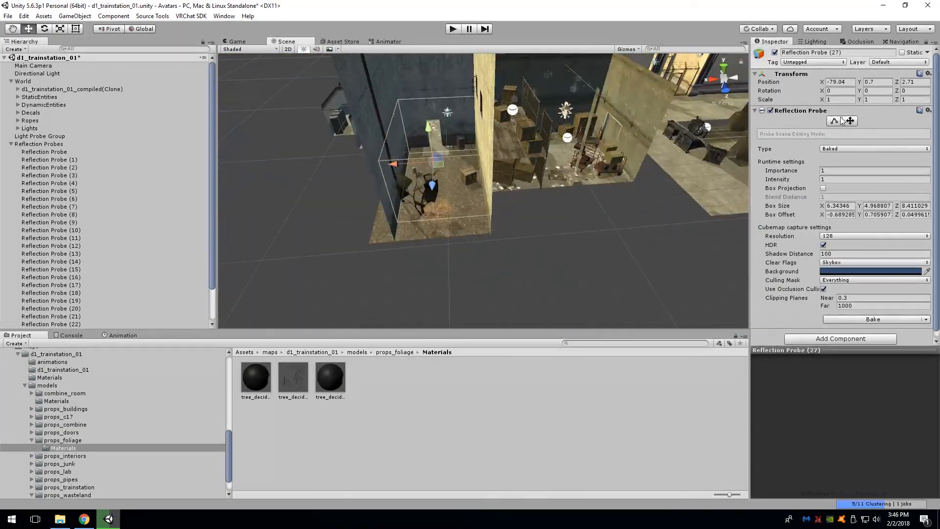
{"action": "left_click", "coordinate": [834, 121]}
{"action": "right_click_drag", "start_coordinate": [441, 186], "coordinate": [509, 186]}
Duplicate the probe twice more for the remaining areas and edit the copies' box bounds.
{"action": "key", "text": "ctrl+d"}
{"action": "left_click", "coordinate": [835, 121]}
{"action": "key", "text": "ctrl+d"}
{"action": "left_click", "coordinate": [834, 121]}
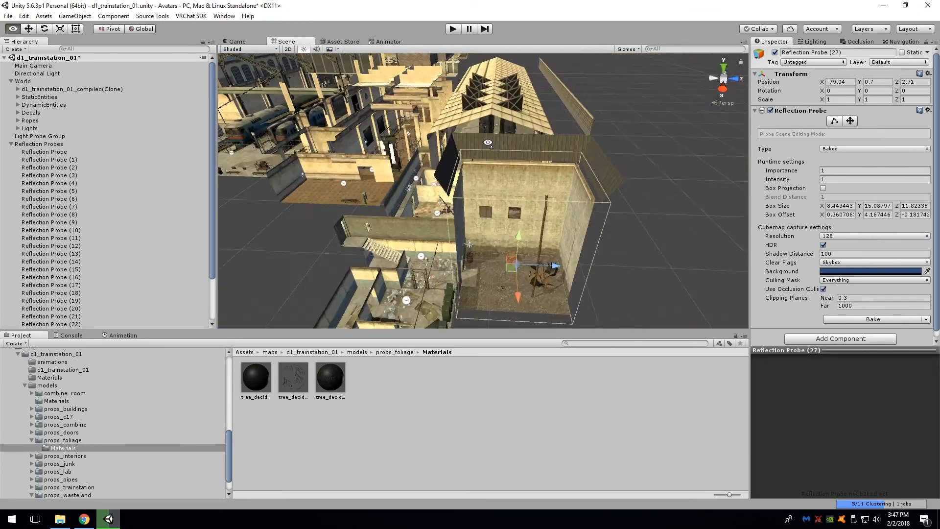
Save the scene and select every probe under Reflection Probes.
{"action": "left_click", "coordinate": [40, 144]}
{"action": "key", "text": "ctrl+s"}
{"action": "left_click", "coordinate": [99, 152]}
{"action": "scroll", "coordinate": [138, 177], "scroll_direction": "down", "scroll_amount": 3}
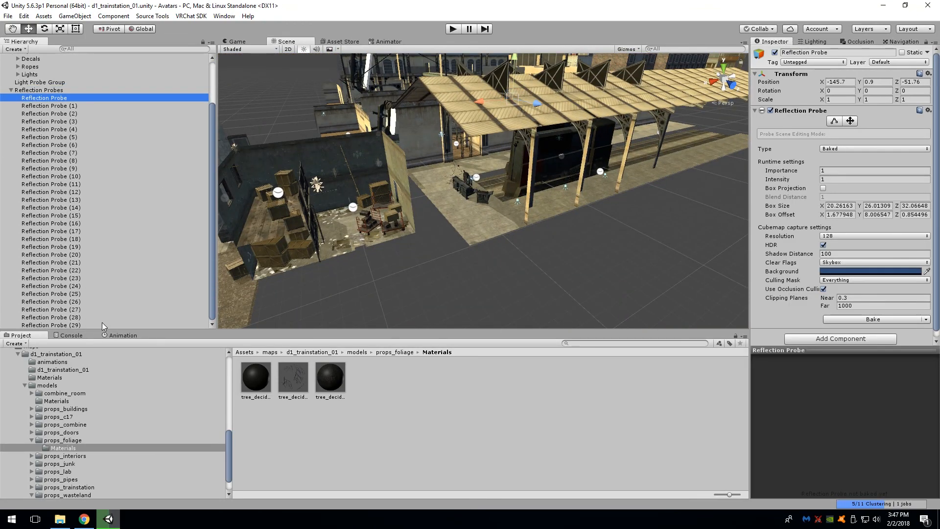
{"action": "left_click", "coordinate": [102, 323], "text": "shift"}
Check the combined box coverage of all reflection probes across the station, reselecting the whole set.
{"action": "right_click_drag", "start_coordinate": [400, 239], "coordinate": [587, 299]}
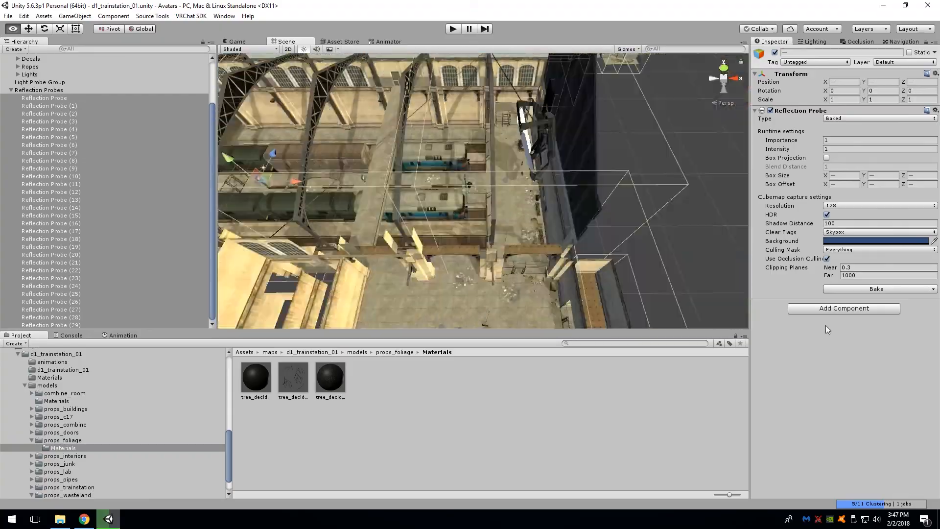
{"action": "left_click", "coordinate": [493, 227]}
{"action": "left_click", "coordinate": [44, 98]}
{"action": "left_click", "coordinate": [51, 325], "text": "shift"}
Set the albedo texture of the selected blood decal's Standard material to bloodstain_002.
{"action": "right_click_drag", "start_coordinate": [516, 207], "coordinate": [385, 173]}
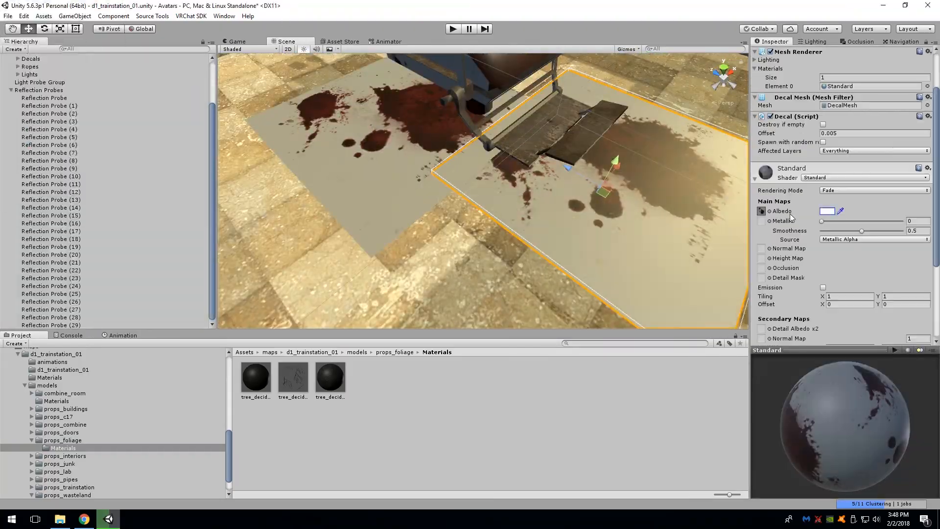
{"action": "left_click", "coordinate": [762, 211]}
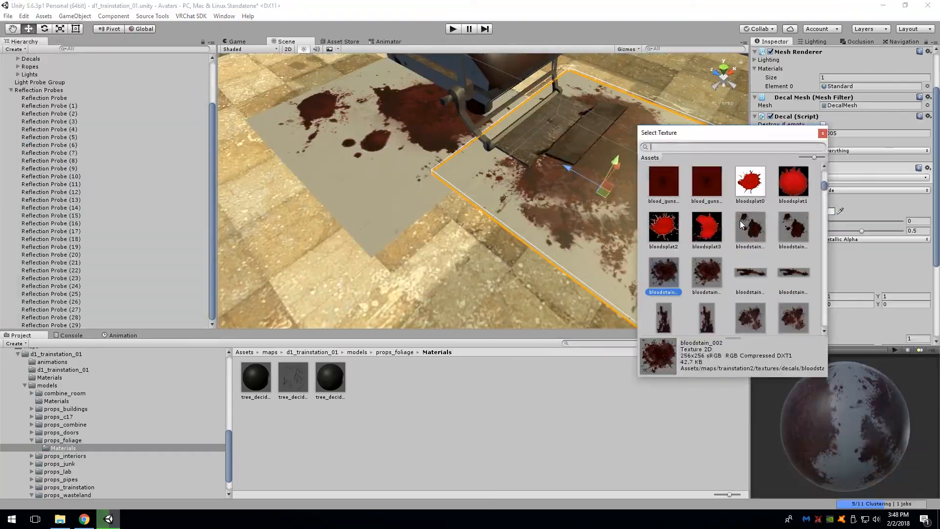
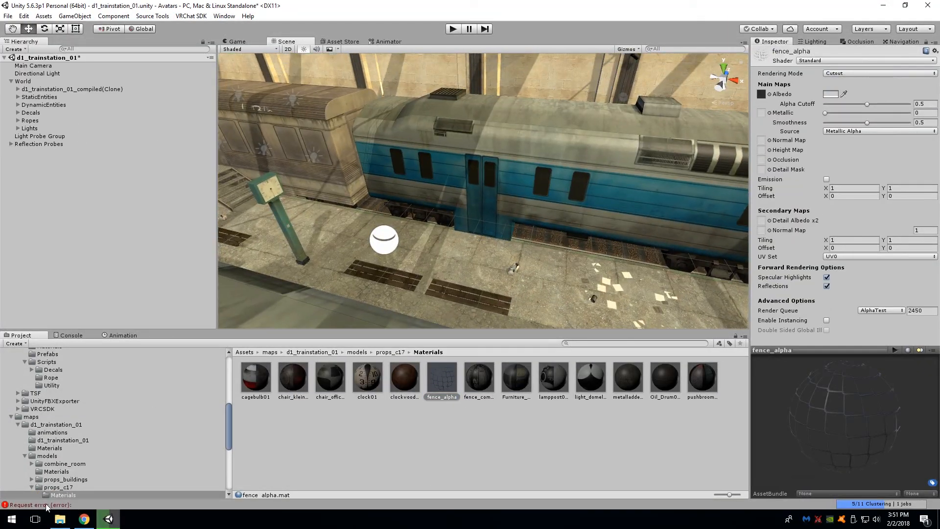
Switch to Blender and clear all default objects from the new scene.
{"action": "key", "text": "super"}
{"action": "type", "text": "blend"}
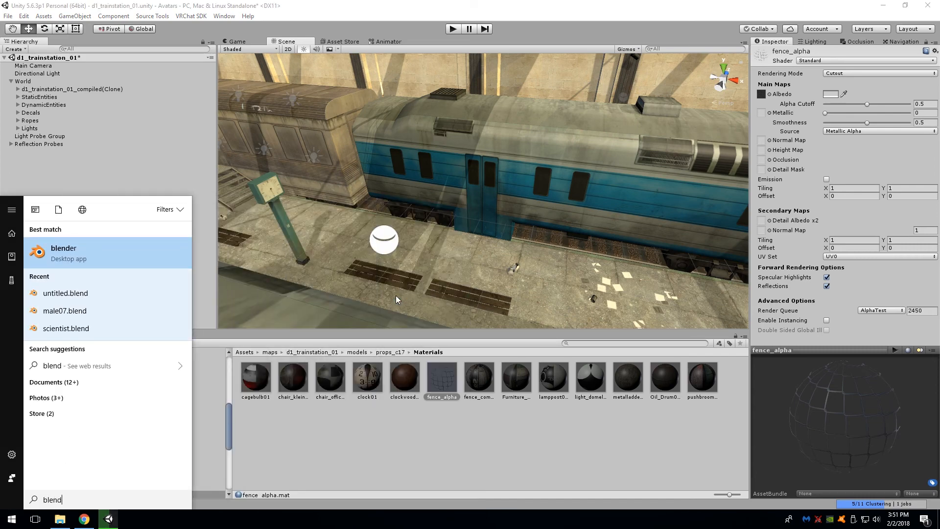
{"action": "key", "text": "Return"}
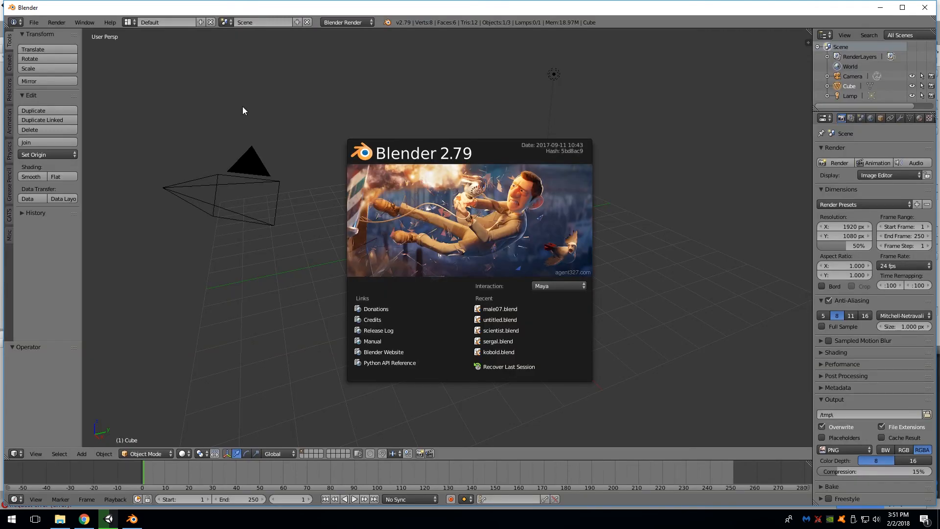
{"action": "left_click", "coordinate": [270, 117]}
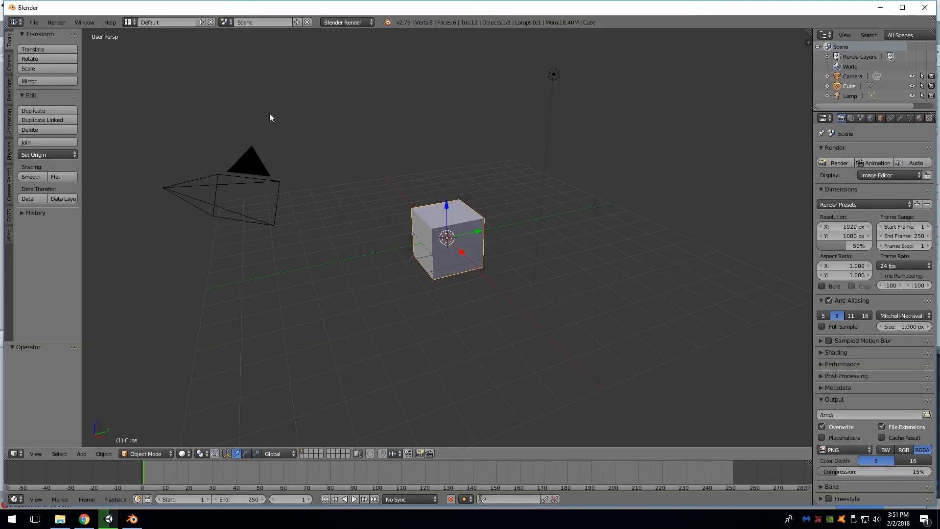
{"action": "left_click", "coordinate": [226, 111]}
Import d1_trainstation_01_compiled.fbx from the Assets\maps\d1_trainstation_01 folder as FBX.
{"action": "left_click", "coordinate": [36, 23]}
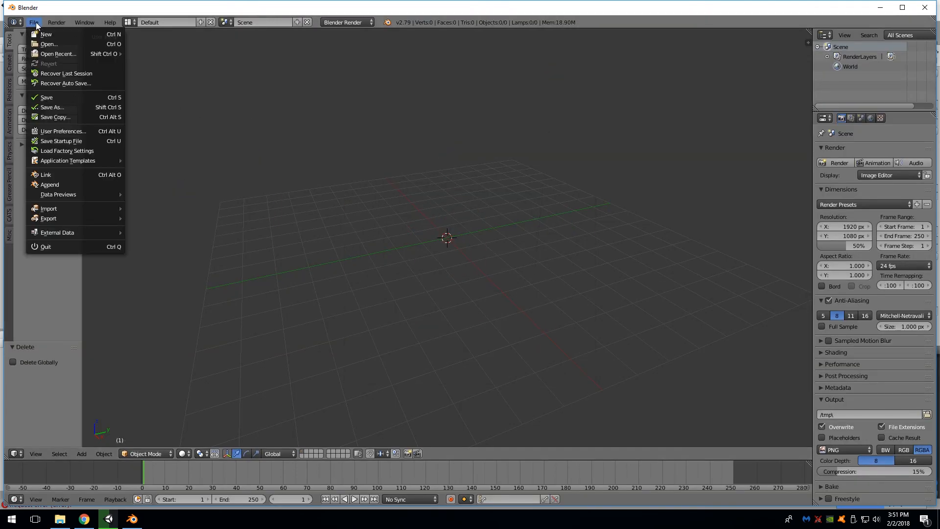
{"action": "mouse_move", "coordinate": [59, 209]}
{"action": "left_click", "coordinate": [162, 240]}
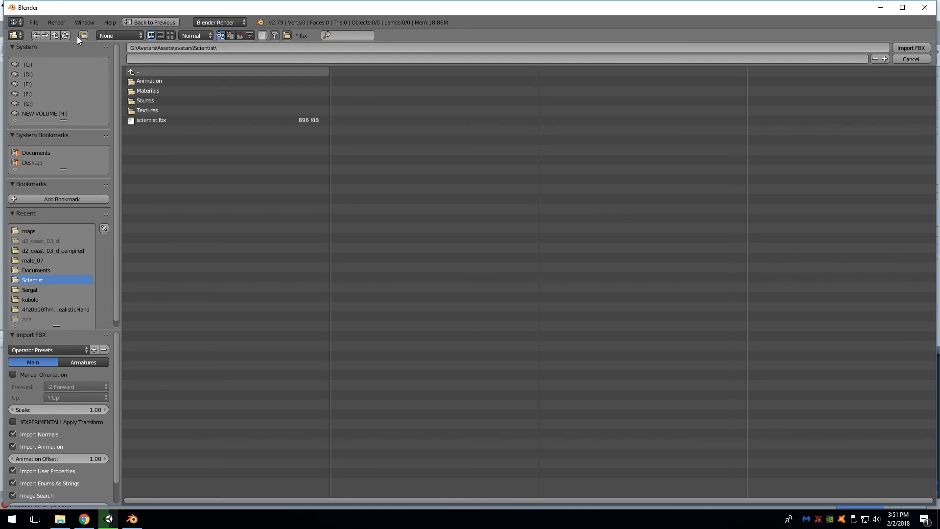
{"action": "left_click", "coordinate": [57, 34]}
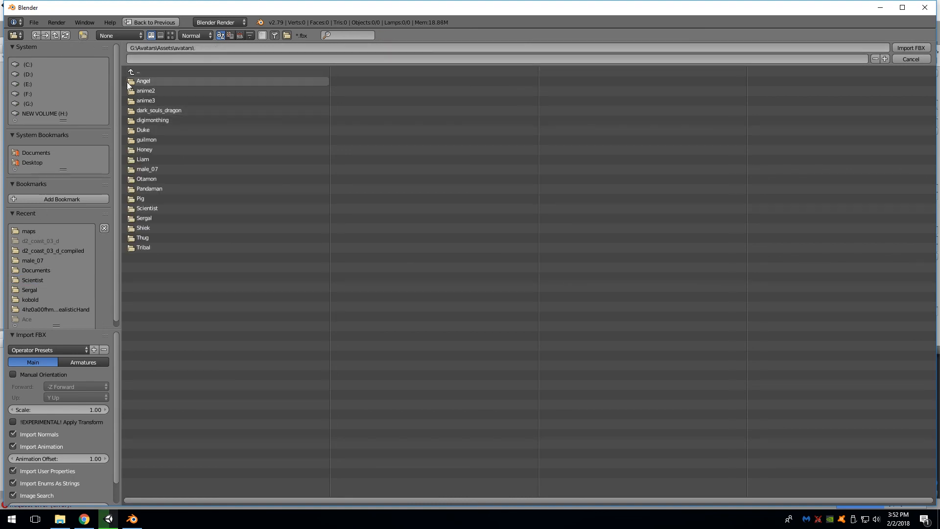
{"action": "left_click", "coordinate": [144, 110]}
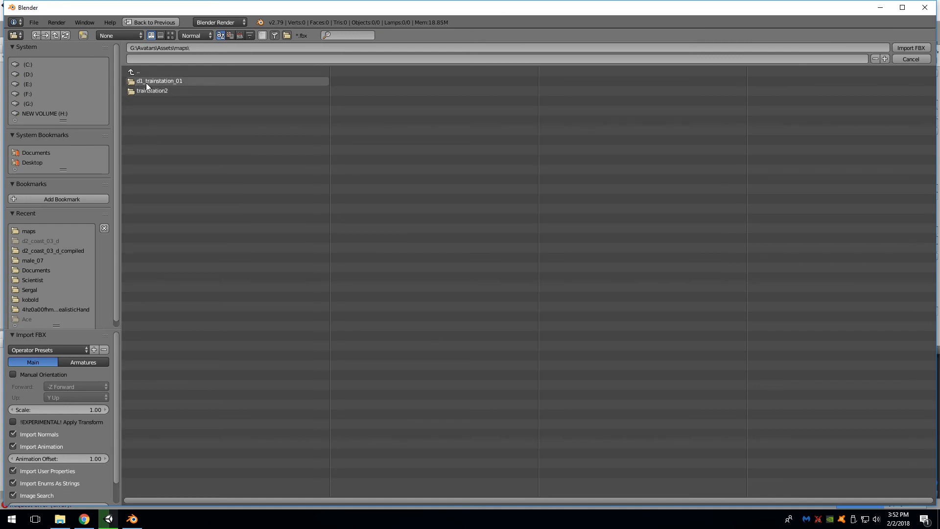
{"action": "left_click", "coordinate": [151, 81]}
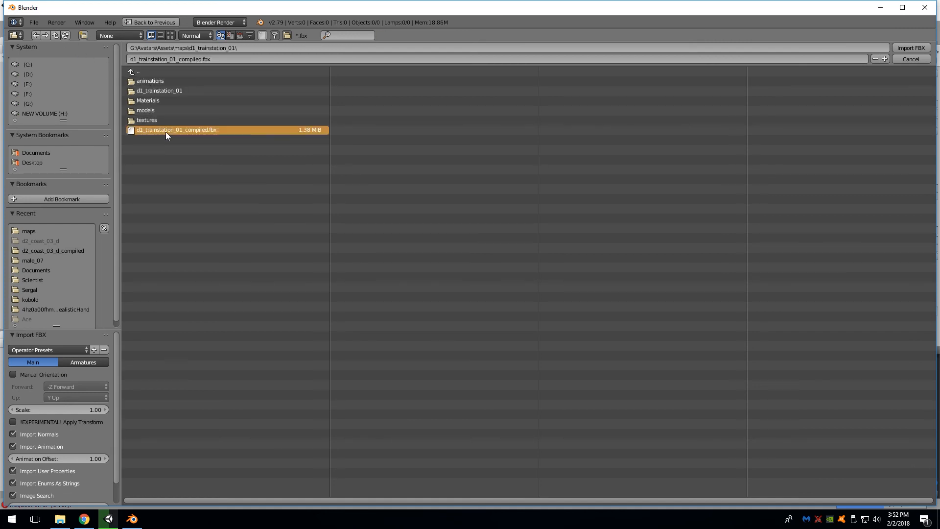
{"action": "double_click", "coordinate": [189, 129]}
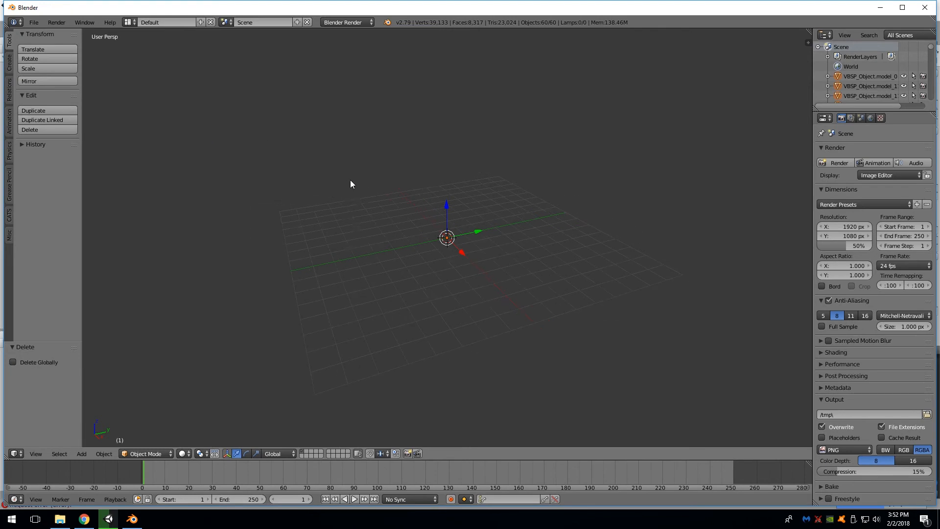
Set the viewport's clip end to 100000 and select the main station model, VBSP_Object.model_0.
{"action": "key", "text": "n"}
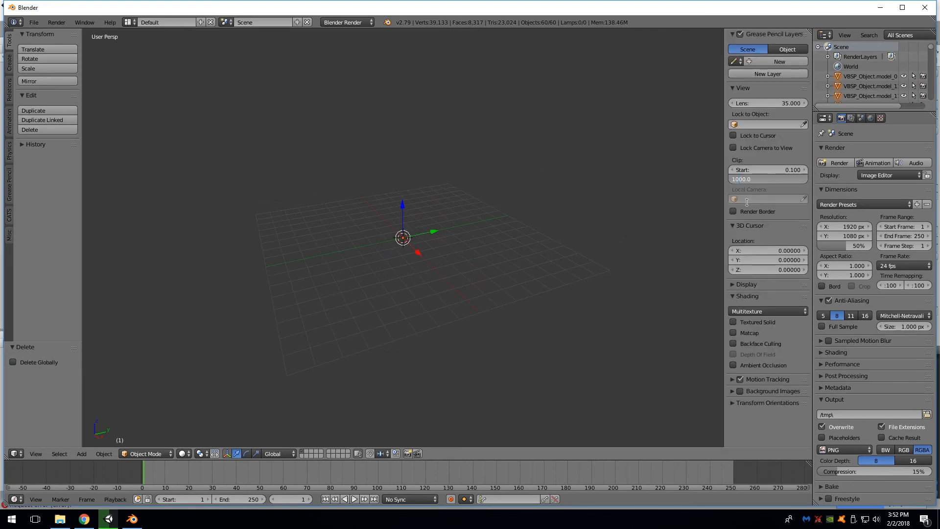
{"action": "key", "text": "Return"}
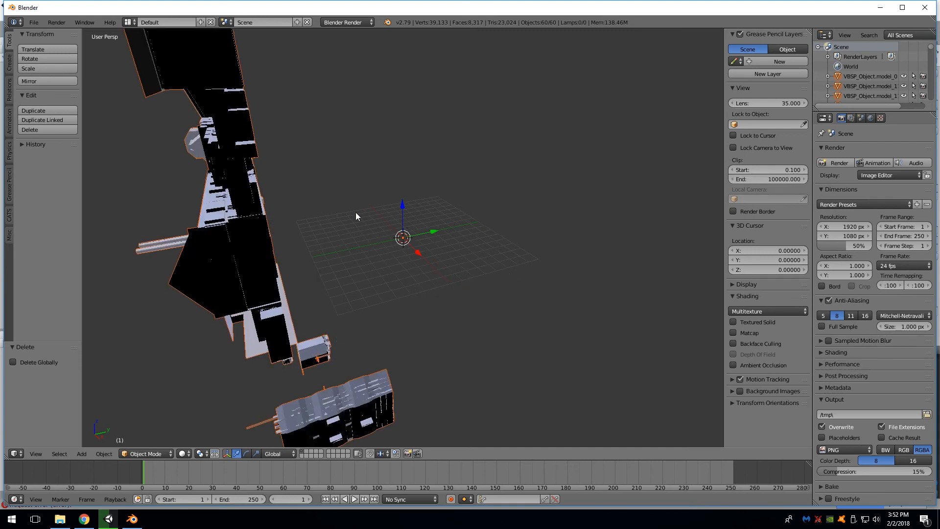
{"action": "right_click", "coordinate": [257, 218]}
{"action": "key", "text": "KP_Decimal"}
{"action": "middle_click_drag", "start_coordinate": [346, 155], "coordinate": [422, 235]}
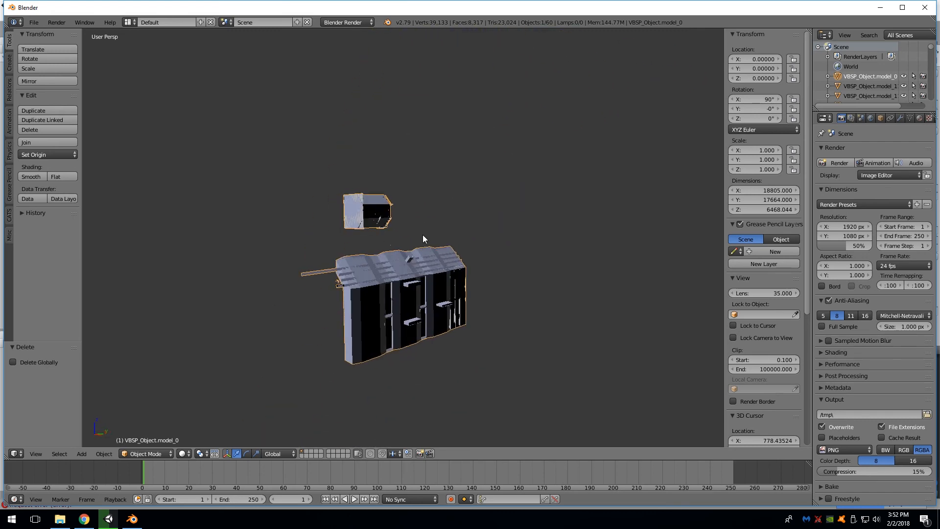
Examine the imported station geometry and its detached pieces from several angles, including the four-view layout.
{"action": "key", "text": "b"}
{"action": "left_click_drag", "start_coordinate": [511, 159], "coordinate": [265, 353]}
{"action": "middle_click_drag", "start_coordinate": [264, 353], "coordinate": [482, 182]}
{"action": "middle_click_drag", "start_coordinate": [460, 239], "coordinate": [562, 229]}
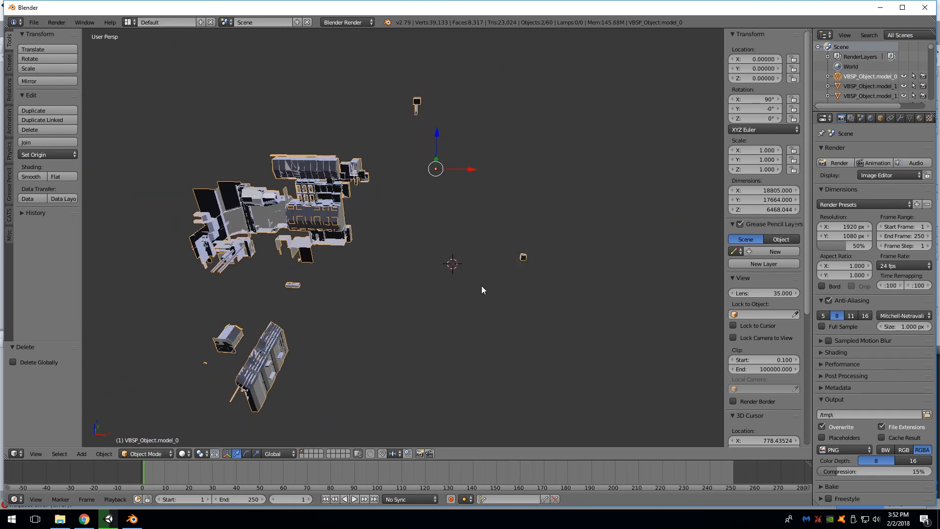
{"action": "right_click", "coordinate": [522, 256], "text": "shift"}
{"action": "right_click", "coordinate": [522, 258], "text": "shift"}
{"action": "scroll", "coordinate": [534, 271], "scroll_direction": "up", "scroll_amount": 5}
{"action": "key", "text": "ctrl+alt+q"}
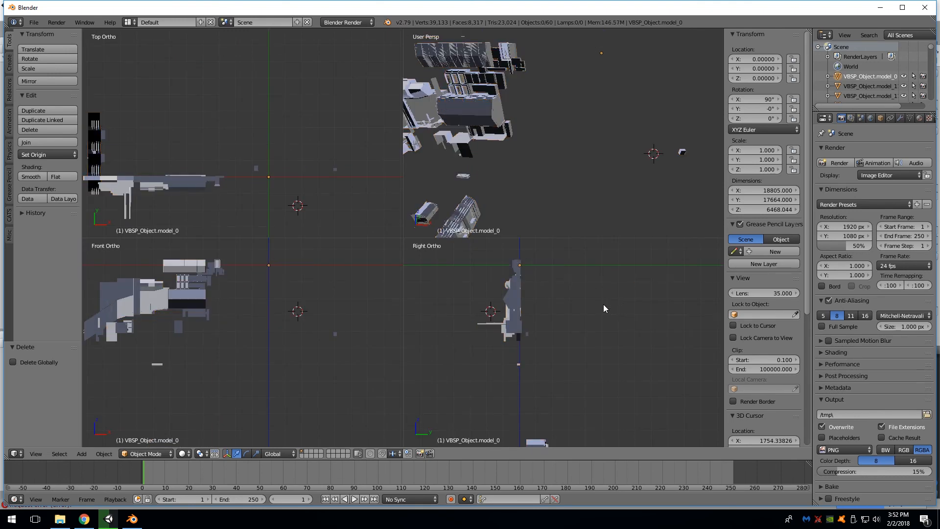
{"action": "key", "text": "ctrl+alt+q"}
{"action": "scroll", "coordinate": [539, 244], "scroll_direction": "up", "scroll_amount": 4}
{"action": "scroll", "coordinate": [539, 293], "scroll_direction": "down", "scroll_amount": 4}
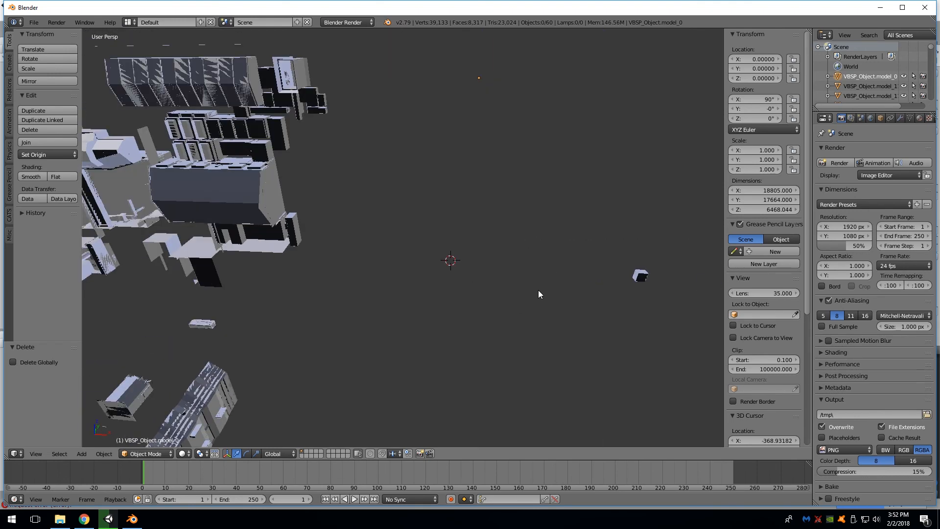
{"action": "middle_click_drag", "start_coordinate": [539, 293], "coordinate": [519, 145]}
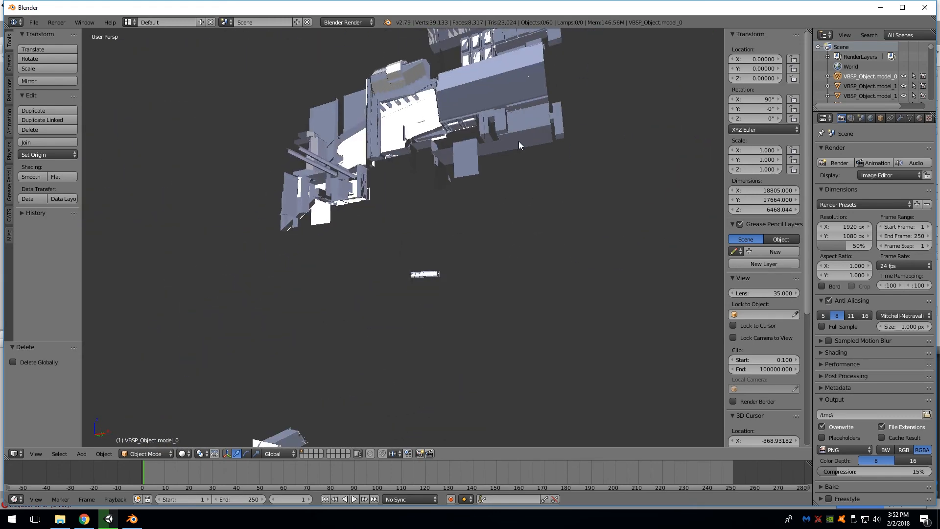
{"action": "middle_click_drag", "start_coordinate": [438, 231], "coordinate": [449, 225]}
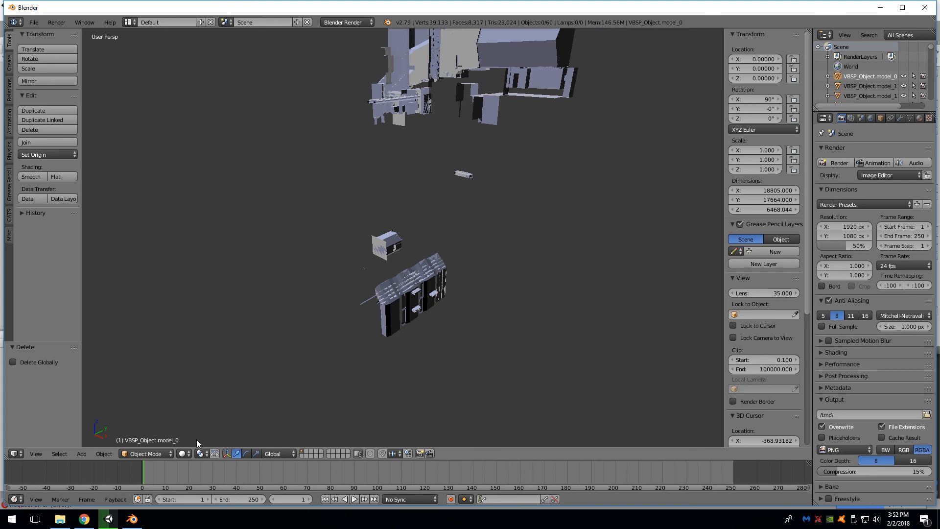
Try displaying the station map with Texture viewport shading.
{"action": "left_click", "coordinate": [216, 409]}
{"action": "mouse_move", "coordinate": [206, 409]}
{"action": "middle_mouse_down"}
{"action": "mouse_move", "coordinate": [388, 302]}
{"action": "mouse_move", "coordinate": [480, 287]}
{"action": "middle_mouse_up"}
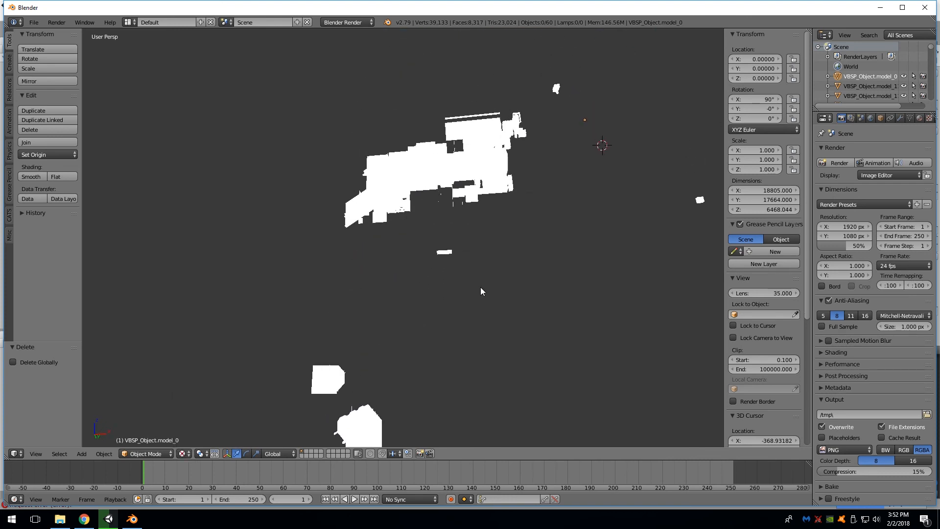
{"action": "middle_click_drag", "start_coordinate": [480, 253], "coordinate": [442, 313]}
{"action": "scroll", "coordinate": [443, 310], "scroll_direction": "up", "scroll_amount": 3}
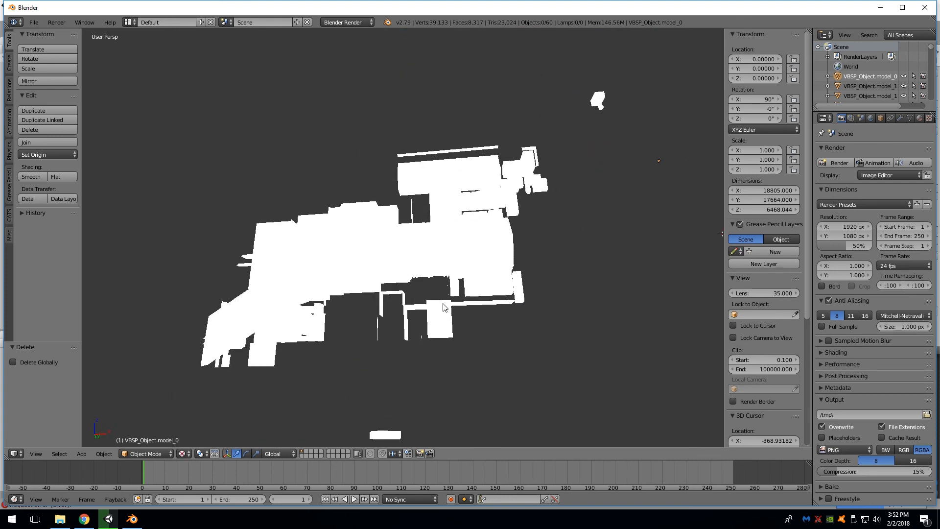
{"action": "scroll", "coordinate": [583, 306], "scroll_direction": "up", "scroll_amount": 1}
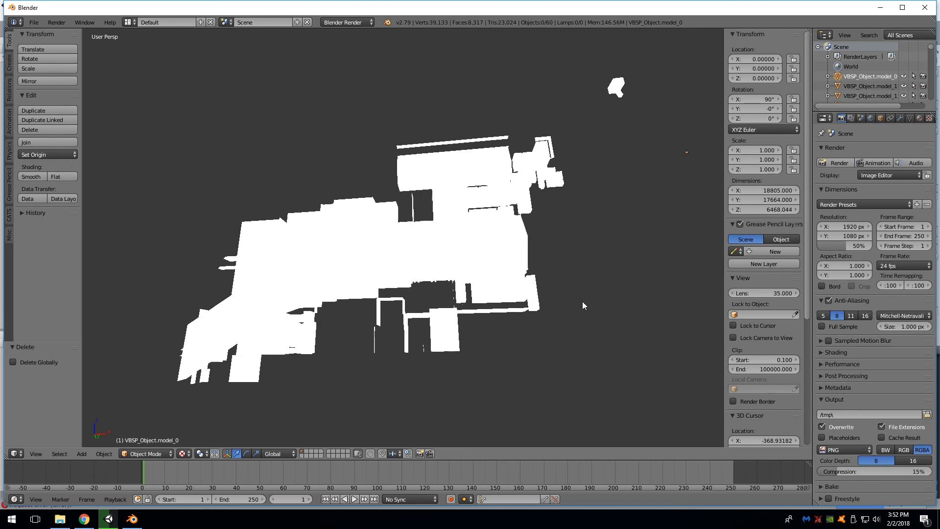
Change the viewport shading to Material and enable Environment Lighting for the world.
{"action": "left_click", "coordinate": [868, 119]}
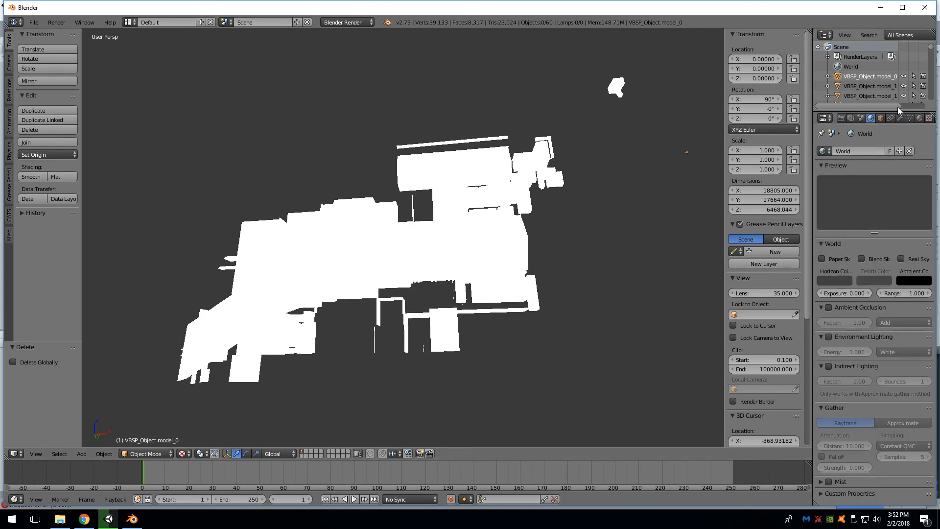
{"action": "left_click", "coordinate": [919, 118]}
{"action": "scroll", "coordinate": [854, 194], "scroll_direction": "down", "scroll_amount": 1}
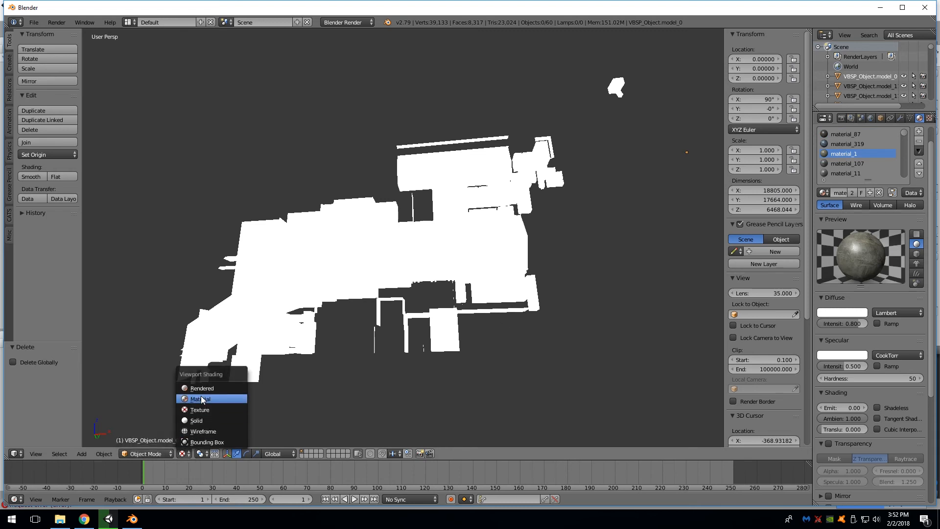
{"action": "left_click", "coordinate": [210, 399]}
{"action": "scroll", "coordinate": [486, 328], "scroll_direction": "up", "scroll_amount": 2}
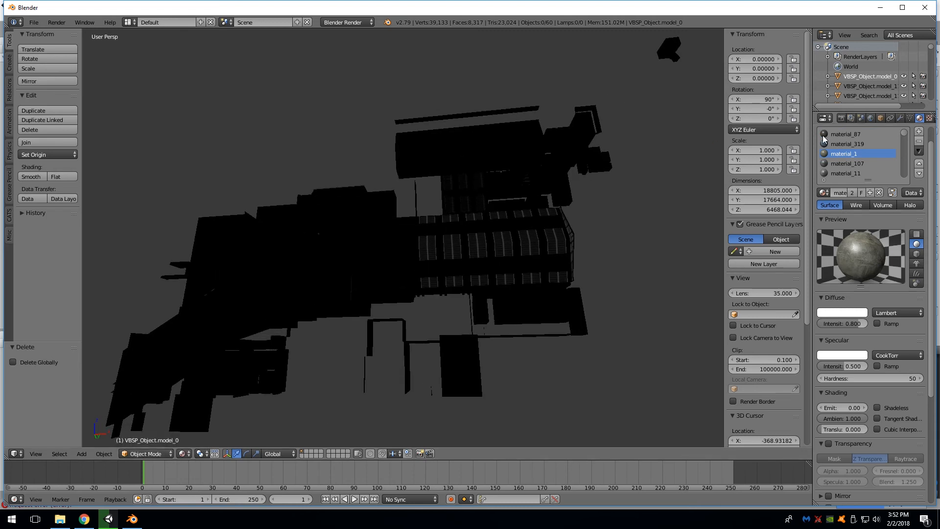
{"action": "left_click", "coordinate": [870, 119]}
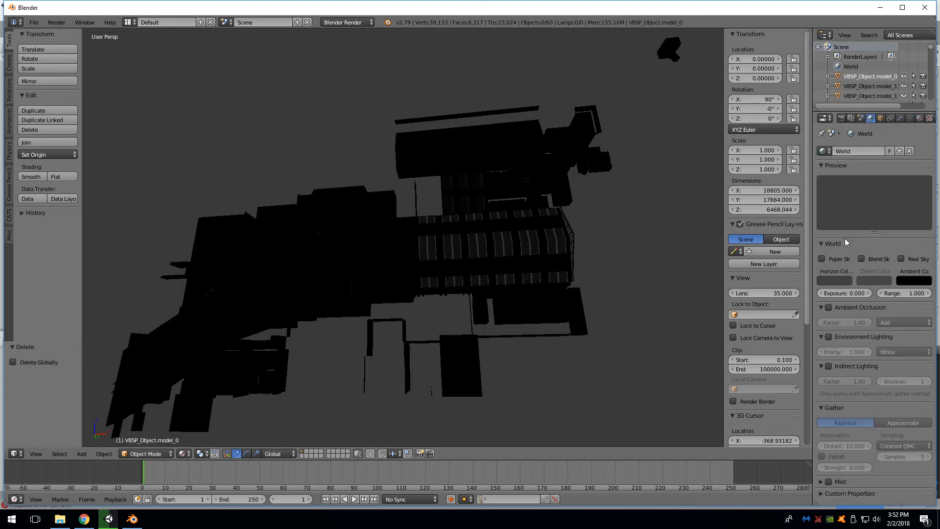
{"action": "left_click", "coordinate": [828, 337]}
Frame the main station buildings, enter Edit Mode on VBSP_Object.model_0 and leave none of its geometry selected.
{"action": "middle_click_drag", "start_coordinate": [612, 313], "coordinate": [470, 215]}
{"action": "key", "text": "shift+b"}
{"action": "left_click_drag", "start_coordinate": [175, 108], "coordinate": [579, 441]}
{"action": "key", "text": "KP_Decimal"}
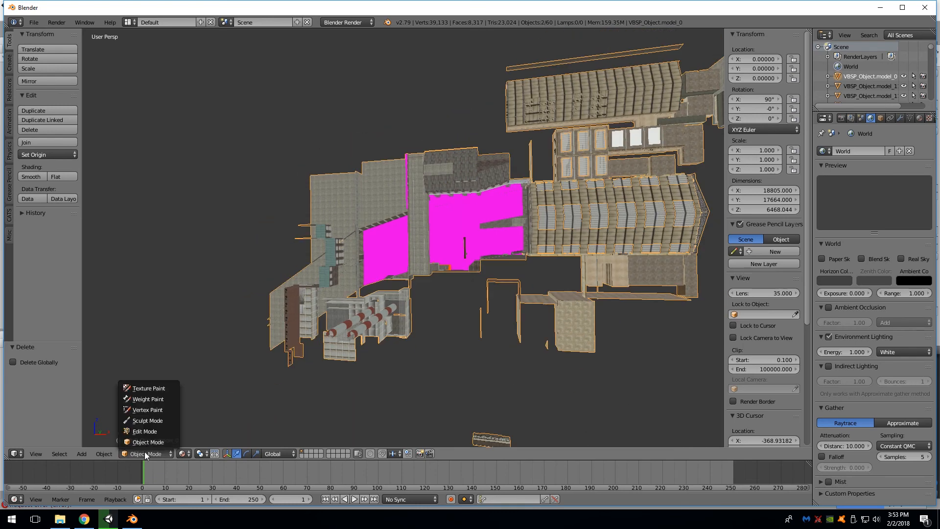
{"action": "left_click", "coordinate": [143, 431]}
{"action": "key", "text": "a"}
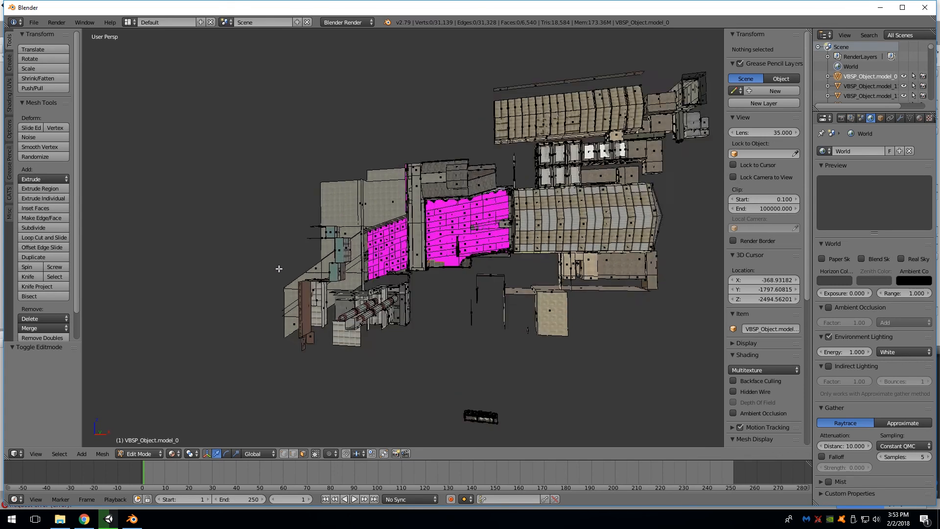
Try to box-select the building section around the magenta surfaces with selection limited to visible geometry.
{"action": "key", "text": "b"}
{"action": "left_click_drag", "start_coordinate": [193, 107], "coordinate": [252, 132]}
{"action": "left_click_drag", "start_coordinate": [325, 194], "coordinate": [505, 365]}
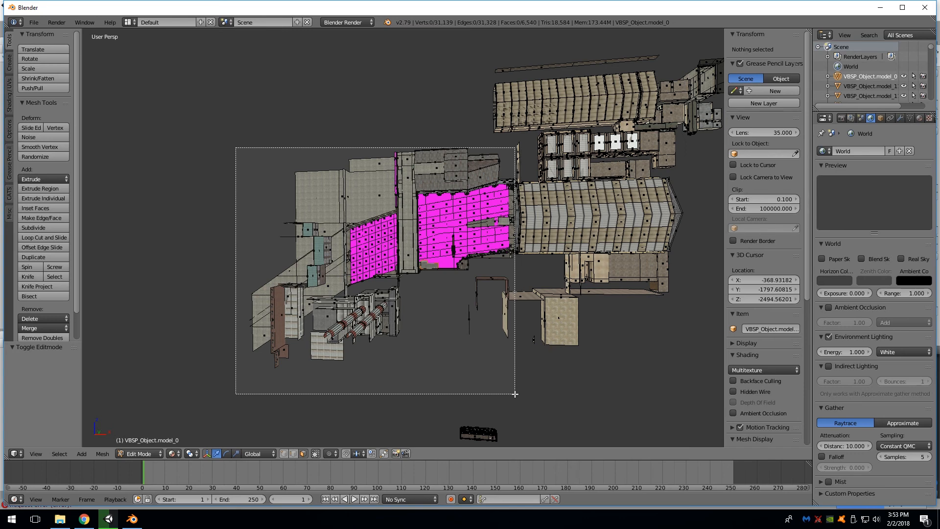
{"action": "left_click_drag", "start_coordinate": [515, 394], "coordinate": [515, 394]}
{"action": "middle_click_drag", "start_coordinate": [518, 336], "coordinate": [598, 373]}
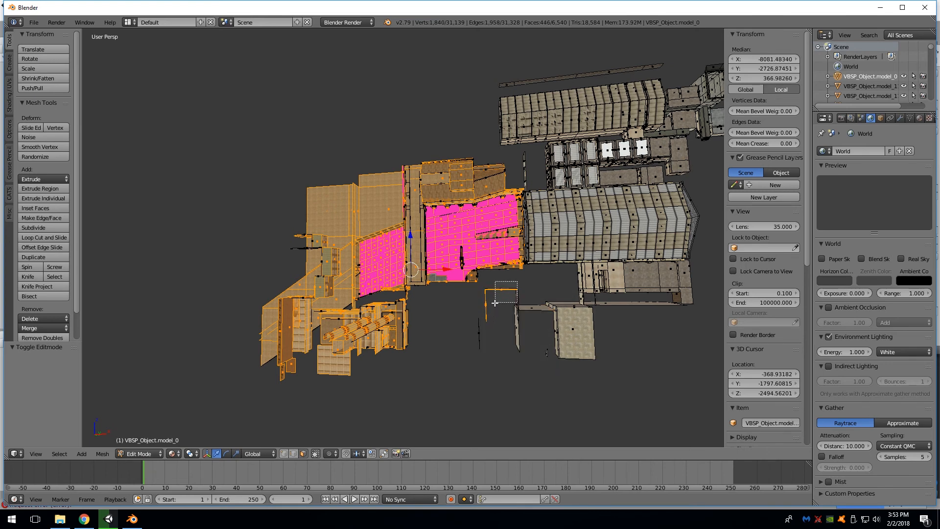
Turn off limiting the selection to visible geometry and clear the current mesh selection.
{"action": "left_click", "coordinate": [316, 453]}
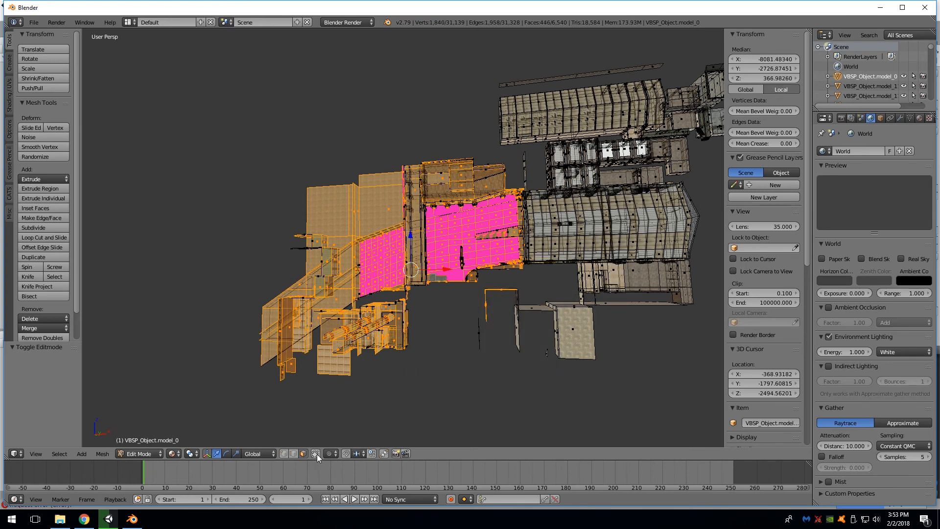
{"action": "key", "text": "a"}
{"action": "key", "text": "b"}
{"action": "left_click_drag", "start_coordinate": [155, 82], "coordinate": [379, 373]}
{"action": "right_click", "coordinate": [379, 374]}
{"action": "key", "text": "b"}
{"action": "left_click_drag", "start_coordinate": [181, 130], "coordinate": [514, 332]}
{"action": "right_click", "coordinate": [515, 332]}
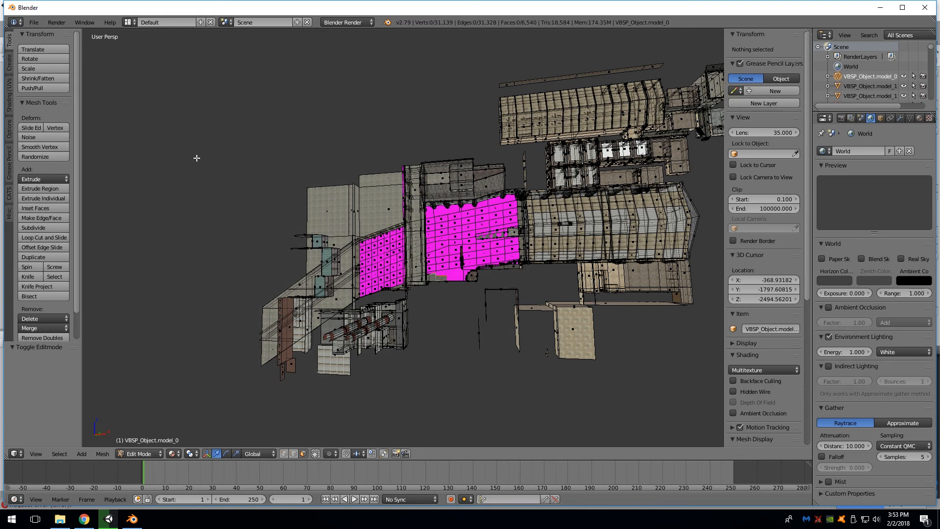
Box-select all geometry of the section around the magenta surfaces, leave out the freestanding frame below it, and check the selection's edge.
{"action": "key", "text": "b"}
{"action": "left_click_drag", "start_coordinate": [197, 157], "coordinate": [523, 416]}
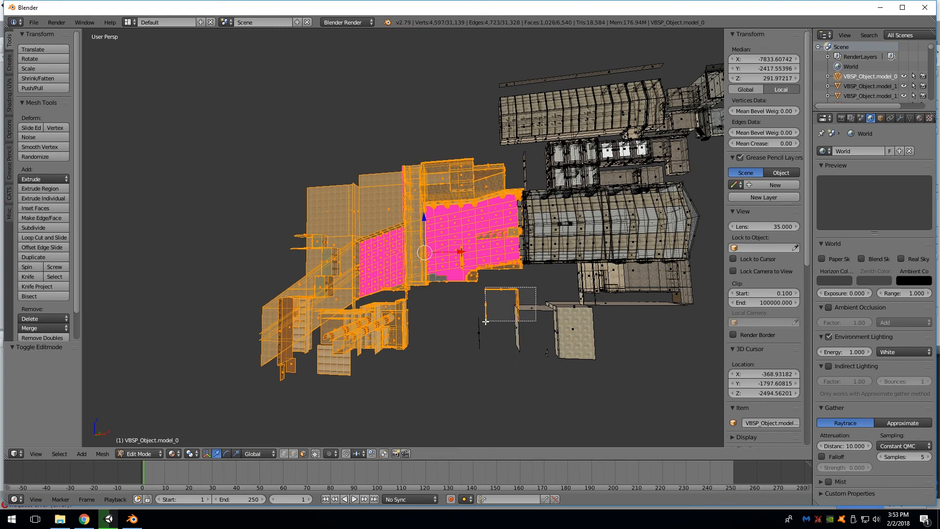
{"action": "scroll", "coordinate": [480, 293], "scroll_direction": "down", "scroll_amount": 2}
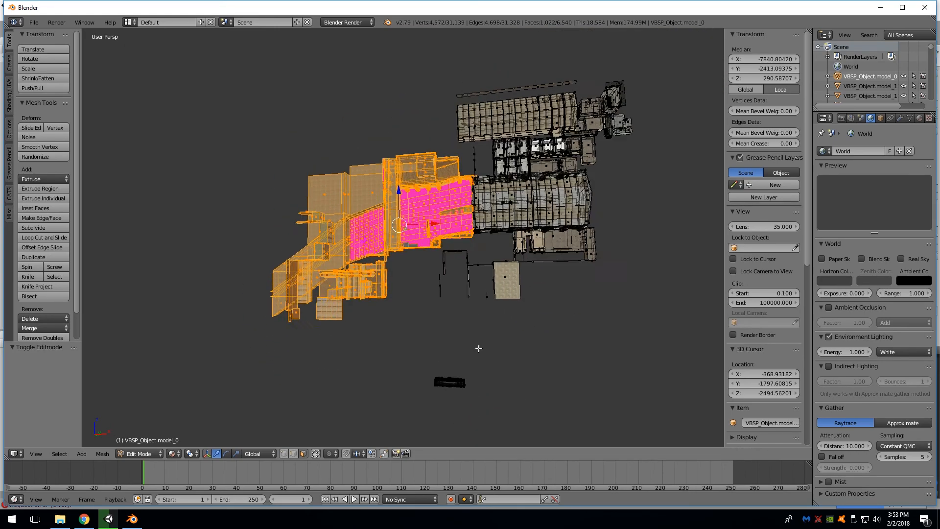
{"action": "scroll", "coordinate": [479, 343], "scroll_direction": "up", "scroll_amount": 5}
{"action": "scroll", "coordinate": [485, 272], "scroll_direction": "up", "scroll_amount": 1}
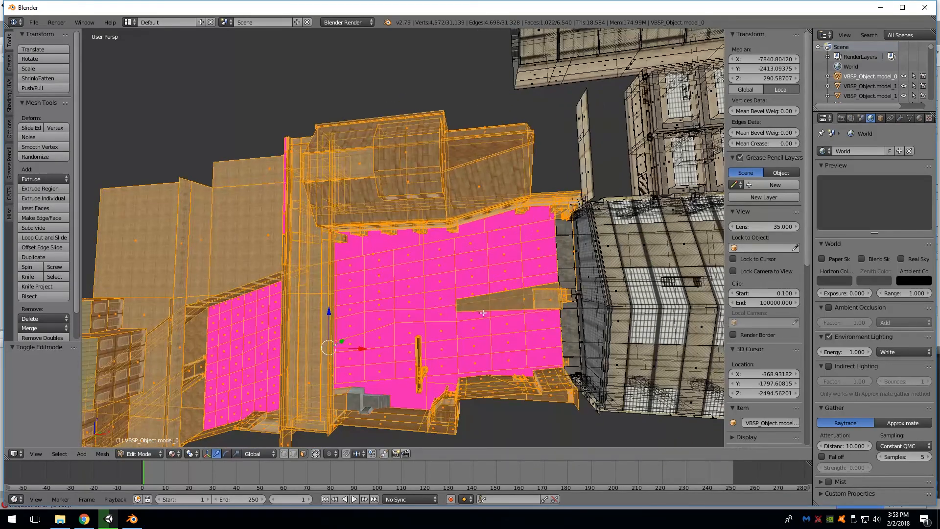
{"action": "middle_click_drag", "start_coordinate": [483, 312], "coordinate": [439, 327]}
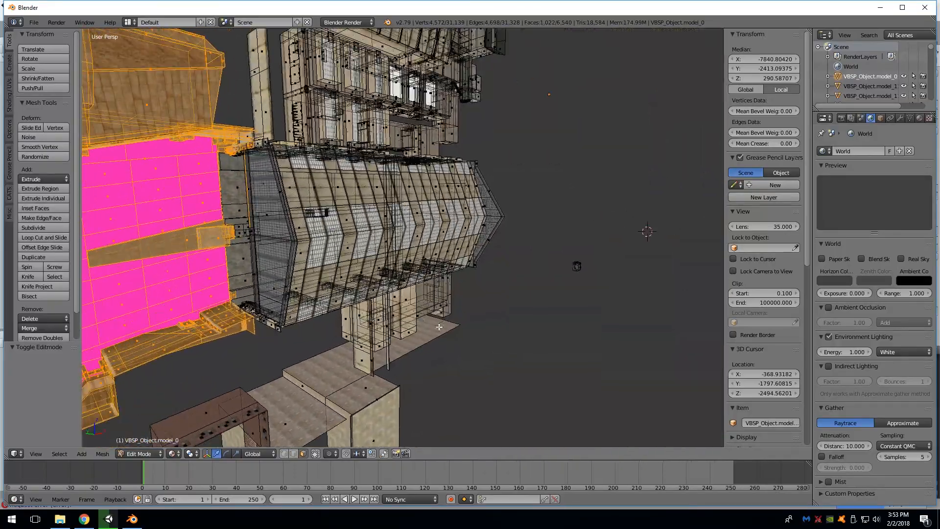
Deselect the neighbouring building's faces along the right edge of the large pink wall, beside the beam and near the floor.
{"action": "scroll", "coordinate": [375, 311], "scroll_direction": "up", "scroll_amount": 2}
{"action": "middle_click_drag", "start_coordinate": [375, 311], "coordinate": [508, 243]}
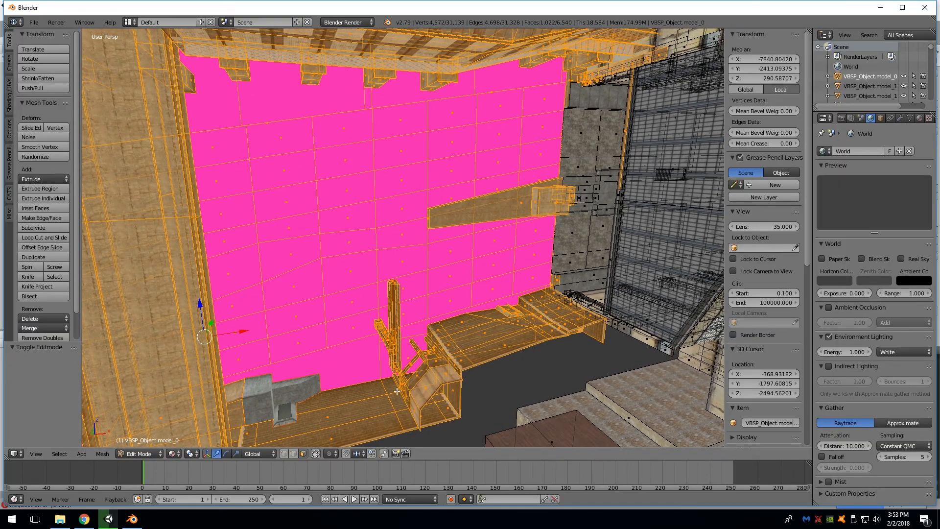
{"action": "key", "text": "Home"}
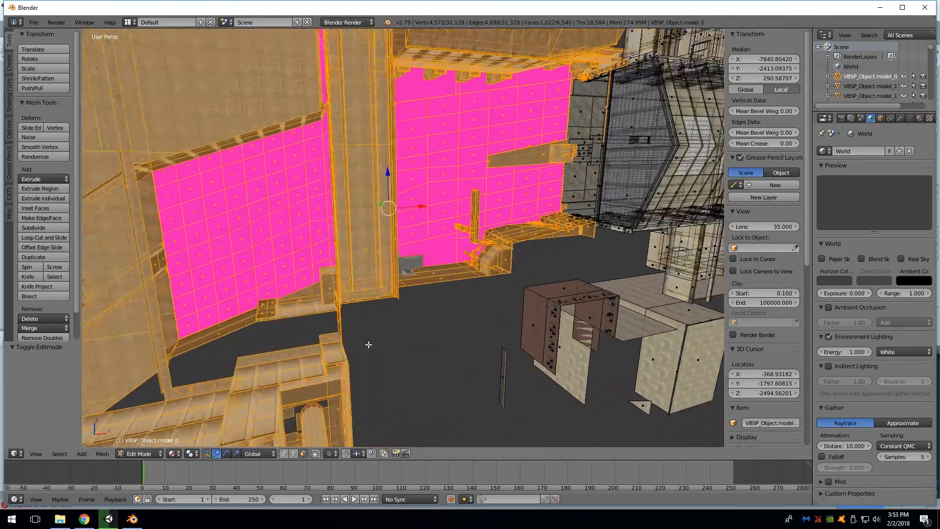
{"action": "middle_click_drag", "start_coordinate": [369, 345], "coordinate": [597, 193]}
{"action": "middle_click_drag", "start_coordinate": [538, 179], "coordinate": [205, 300]}
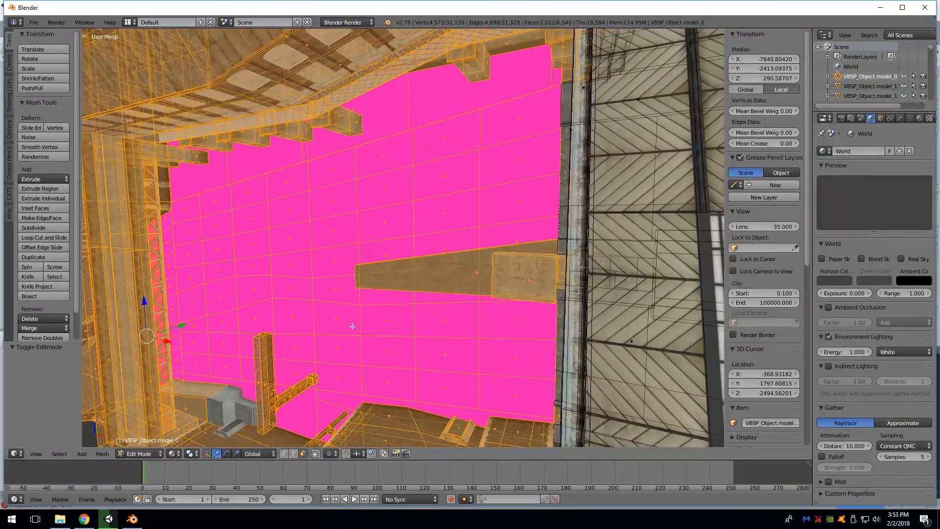
{"action": "middle_click_drag", "start_coordinate": [352, 327], "coordinate": [403, 332]}
{"action": "middle_click_drag", "start_coordinate": [348, 277], "coordinate": [613, 227]}
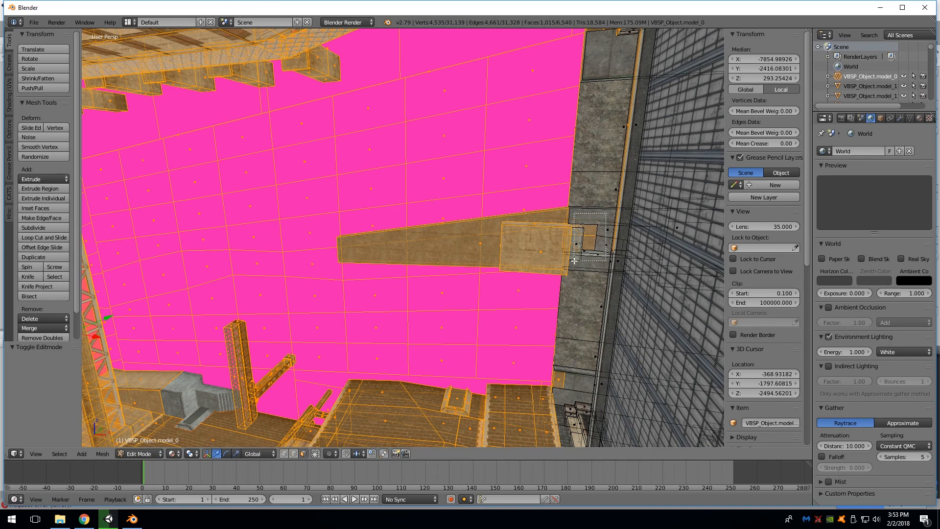
{"action": "middle_click_drag", "start_coordinate": [564, 389], "coordinate": [559, 391]}
{"action": "scroll", "coordinate": [571, 390], "scroll_direction": "down", "scroll_amount": 4}
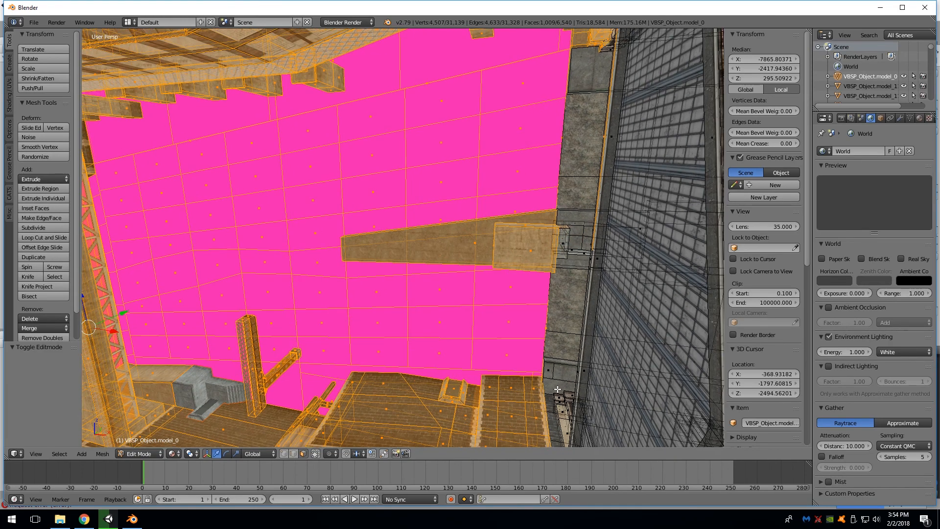
Deselect the remaining stray faces at the upper junction between the pink-walled section and the long ribbed building.
{"action": "middle_click_drag", "start_coordinate": [548, 151], "coordinate": [497, 264]}
{"action": "key", "text": "b"}
{"action": "middle_click_drag", "start_coordinate": [577, 184], "coordinate": [503, 98]}
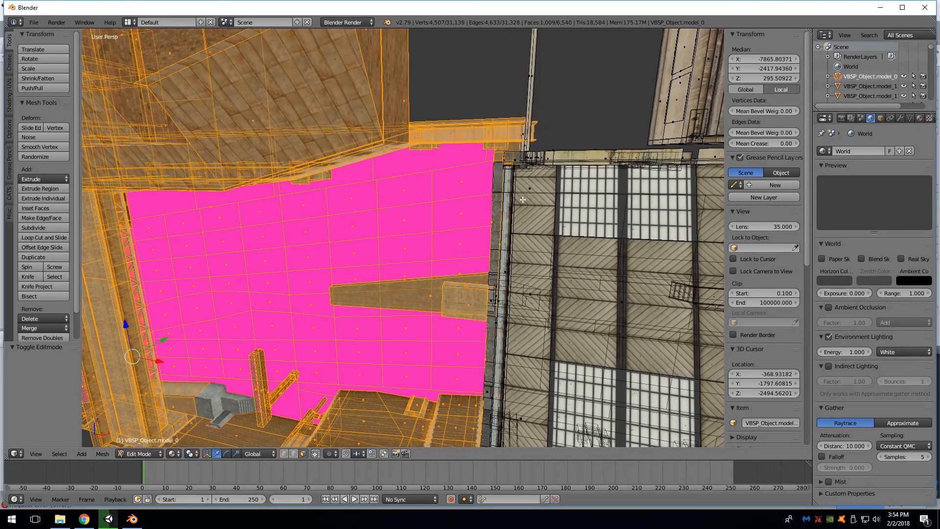
{"action": "middle_click_drag", "start_coordinate": [507, 155], "coordinate": [506, 154]}
{"action": "scroll", "coordinate": [497, 234], "scroll_direction": "down", "scroll_amount": 2}
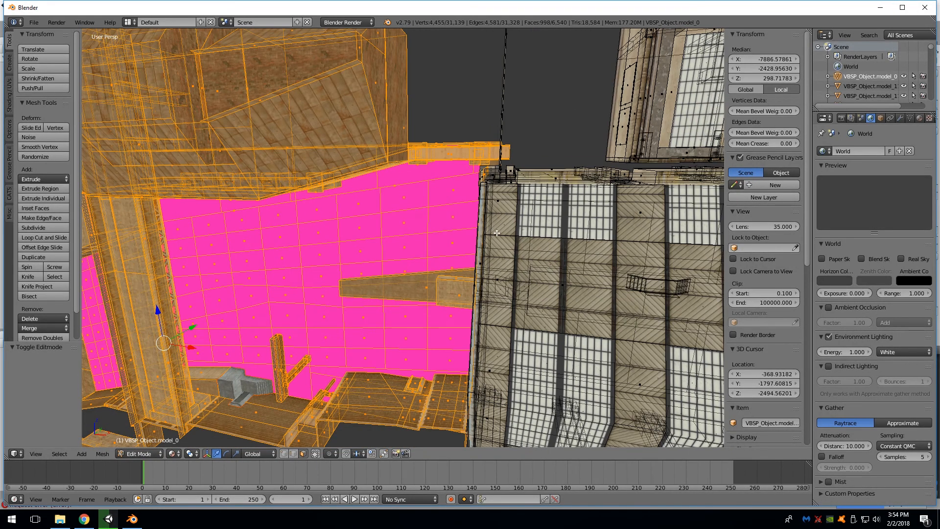
{"action": "middle_click_drag", "start_coordinate": [489, 218], "coordinate": [389, 151]}
{"action": "key", "text": "b"}
{"action": "key", "text": "b"}
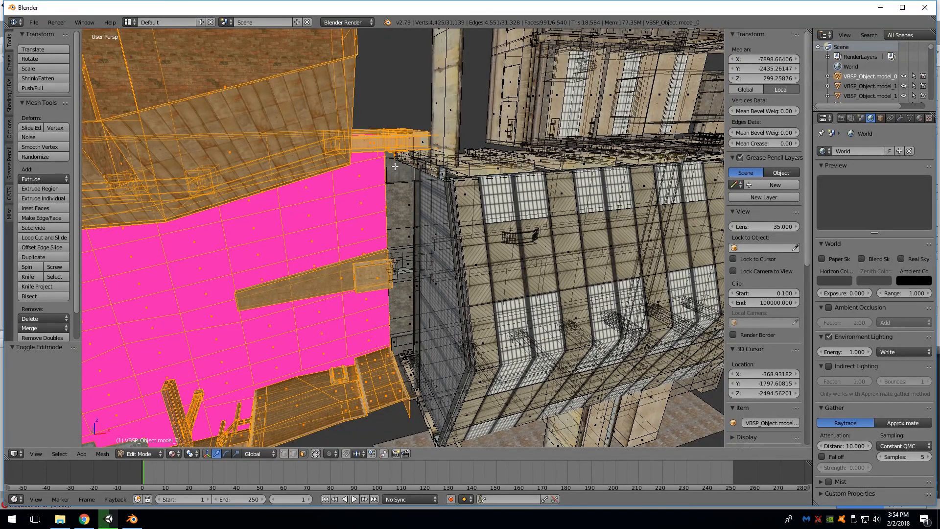
{"action": "scroll", "coordinate": [426, 256], "scroll_direction": "down", "scroll_amount": 8}
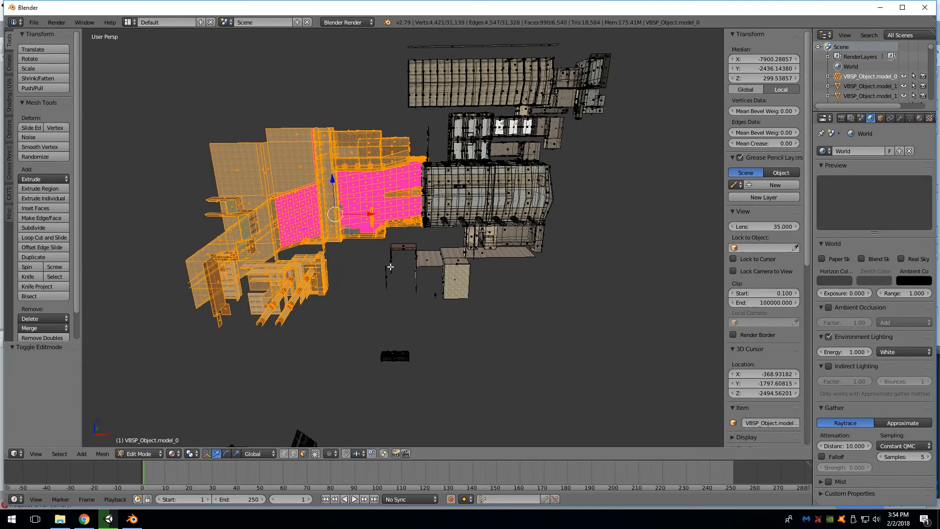
{"action": "middle_click_drag", "start_coordinate": [390, 267], "coordinate": [361, 227]}
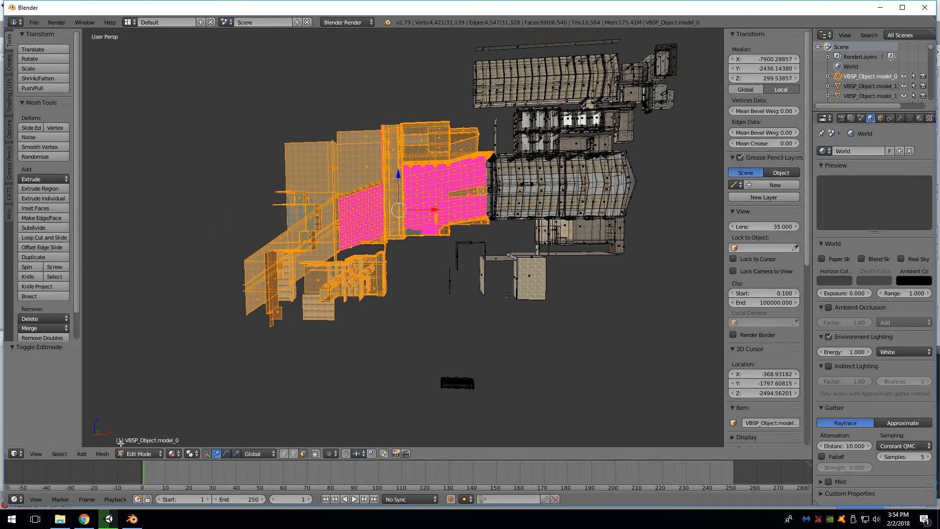
Invert the selection and delete the faces outside the pink-walled section.
{"action": "left_click", "coordinate": [64, 453]}
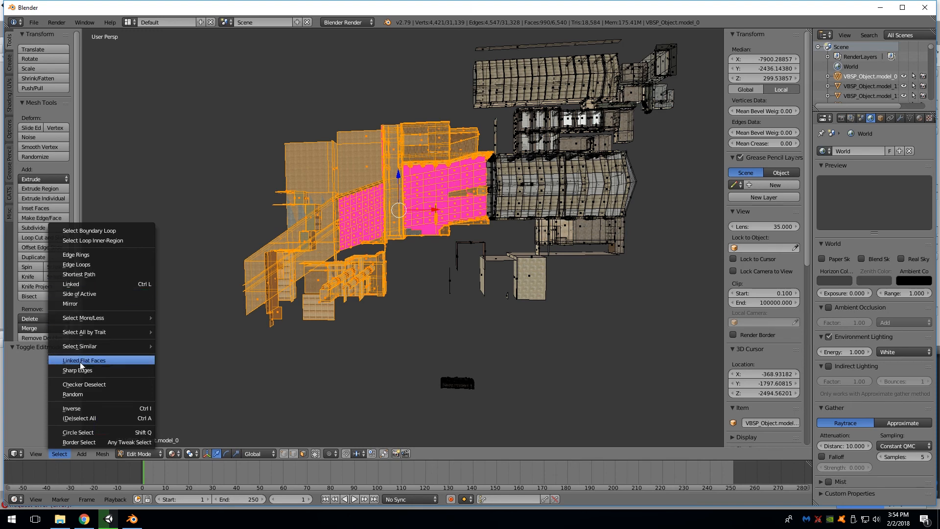
{"action": "left_click", "coordinate": [78, 407]}
{"action": "key", "text": "x"}
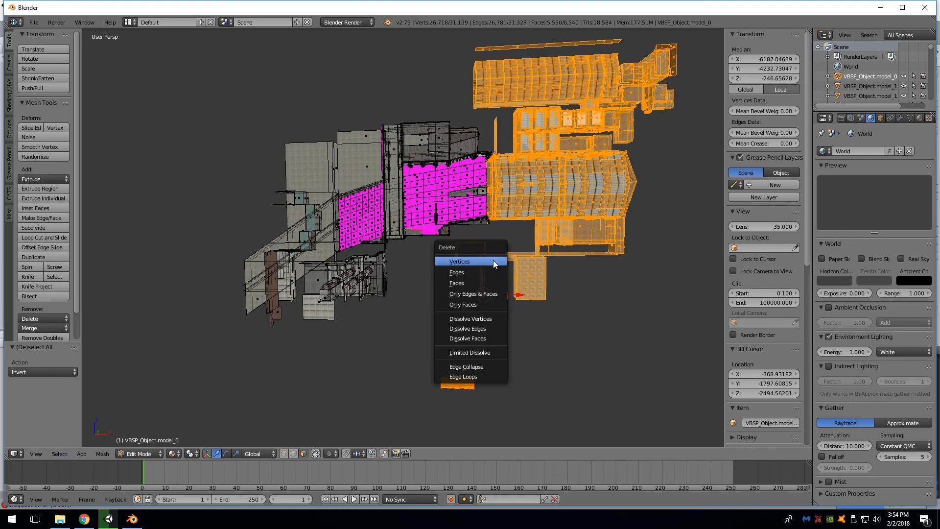
{"action": "left_click", "coordinate": [472, 284]}
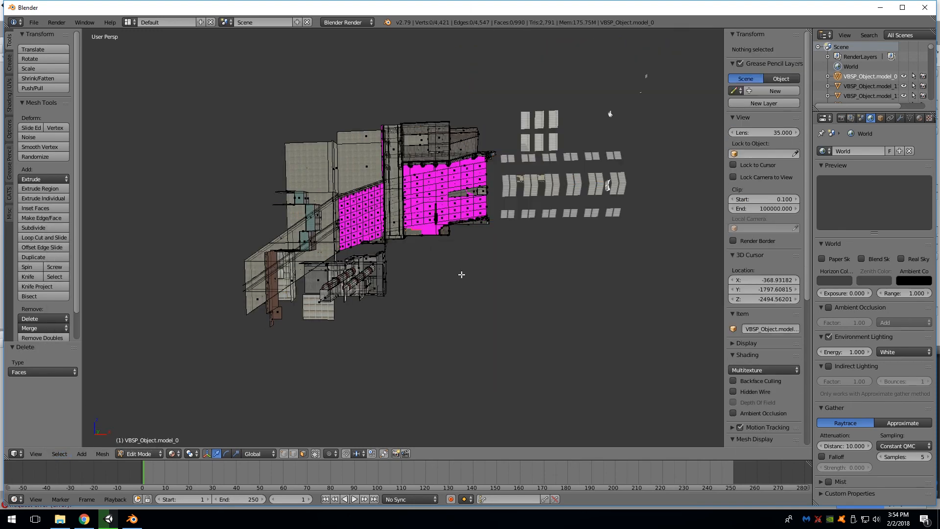
Switch to Object Mode and box-select the leftover window panels and the outlying objects around the pink-walled section.
{"action": "scroll", "coordinate": [582, 148], "scroll_direction": "up", "scroll_amount": 3}
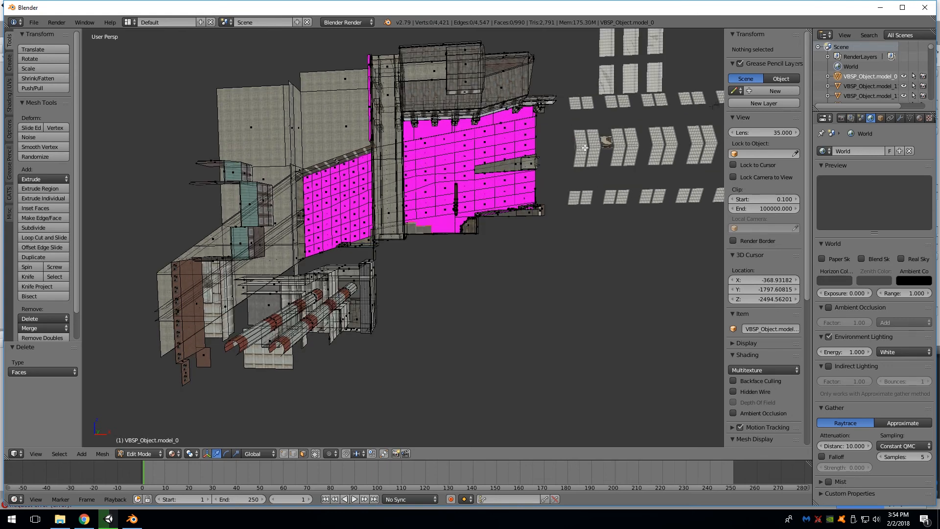
{"action": "scroll", "coordinate": [585, 147], "scroll_direction": "down", "scroll_amount": 2}
{"action": "left_click", "coordinate": [139, 454]}
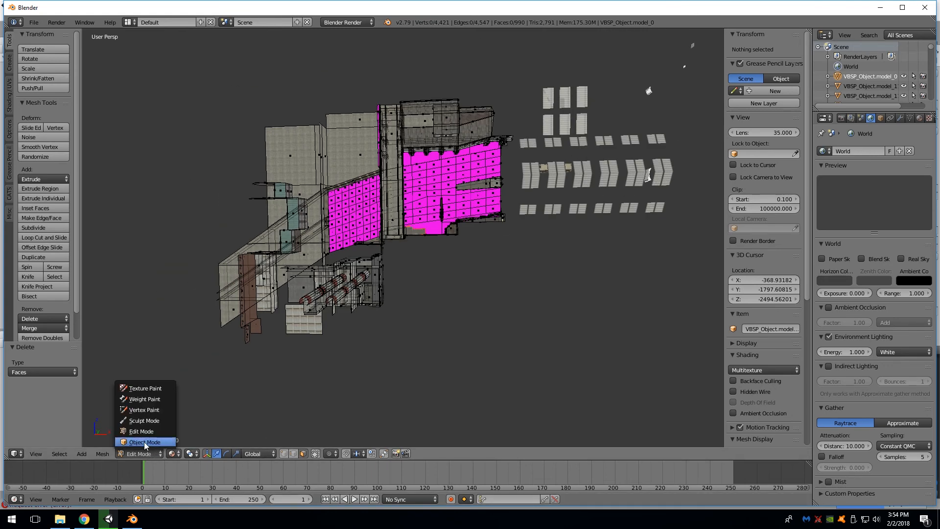
{"action": "left_click", "coordinate": [147, 446]}
{"action": "left_click_drag", "start_coordinate": [624, 100], "coordinate": [475, 247]}
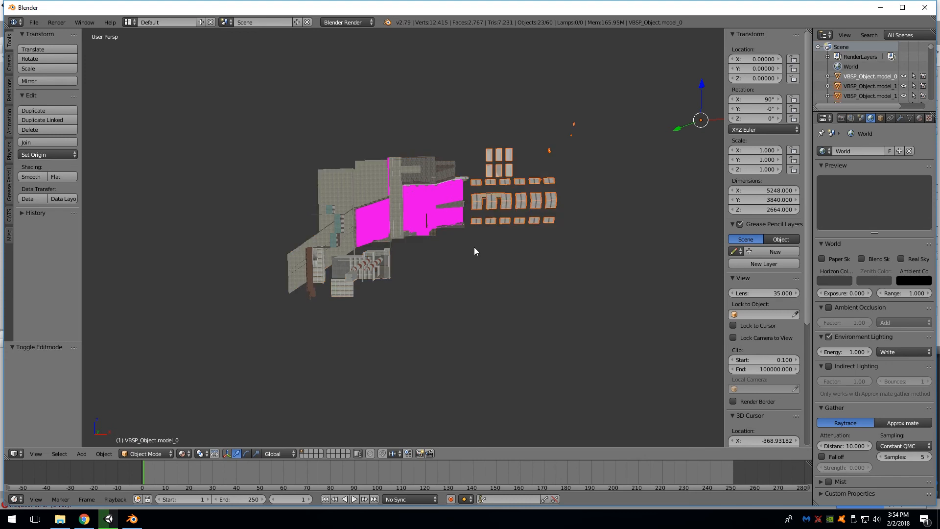
{"action": "scroll", "coordinate": [431, 331], "scroll_direction": "down", "scroll_amount": 4}
{"action": "key", "text": "b"}
{"action": "left_click_drag", "start_coordinate": [412, 351], "coordinate": [285, 422]}
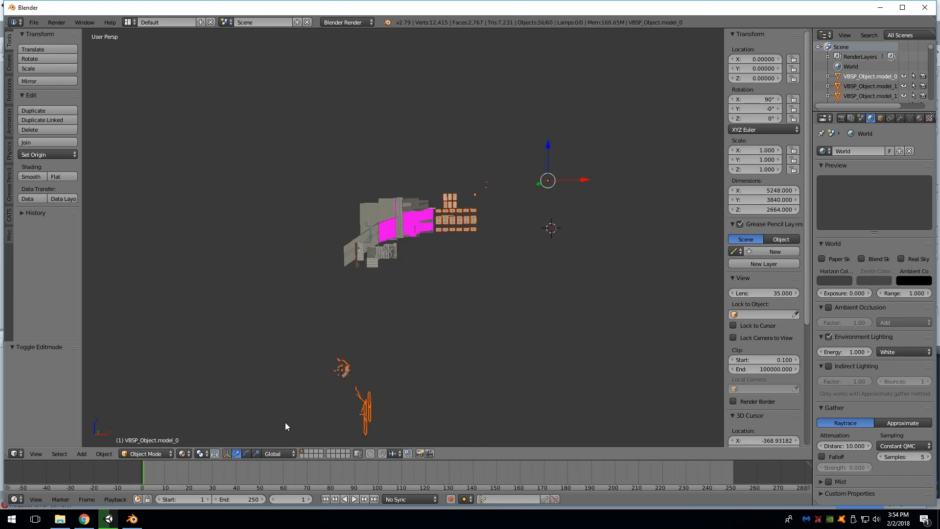
{"action": "scroll", "coordinate": [415, 363], "scroll_direction": "down", "scroll_amount": 3}
{"action": "scroll", "coordinate": [529, 239], "scroll_direction": "up", "scroll_amount": 6}
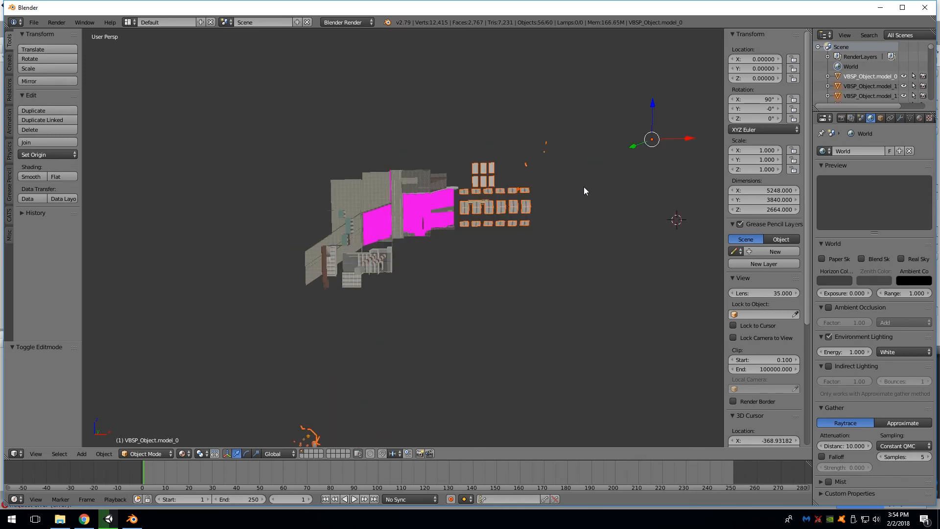
{"action": "scroll", "coordinate": [582, 193], "scroll_direction": "up", "scroll_amount": 5}
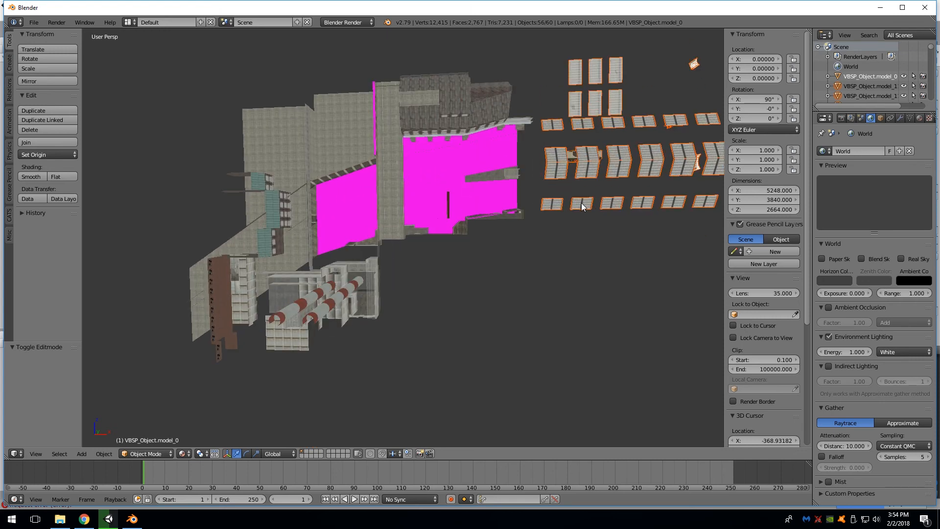
Undo the object selections and face deletion back to the complete map in Object Mode, keeping Environment Lighting enabled.
{"action": "key", "text": "ctrl+z"}
{"action": "key", "text": "ctrl+z"}
{"action": "key", "text": "ctrl+z"}
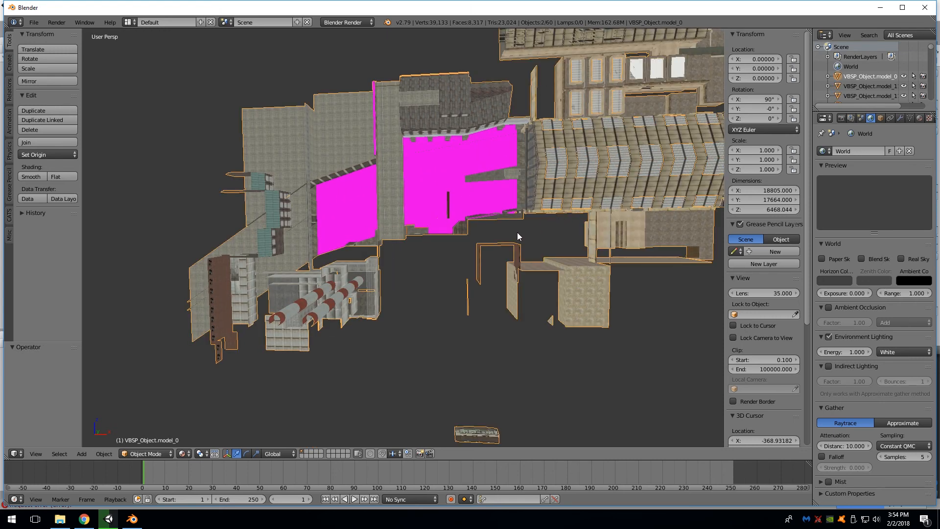
{"action": "key", "text": "ctrl+z"}
{"action": "key", "text": "ctrl+z"}
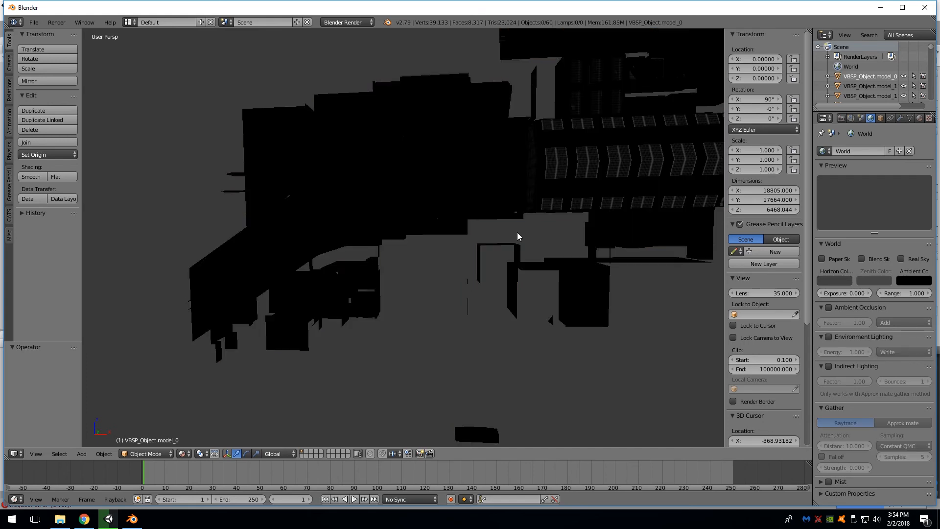
{"action": "key", "text": "ctrl+shift+z"}
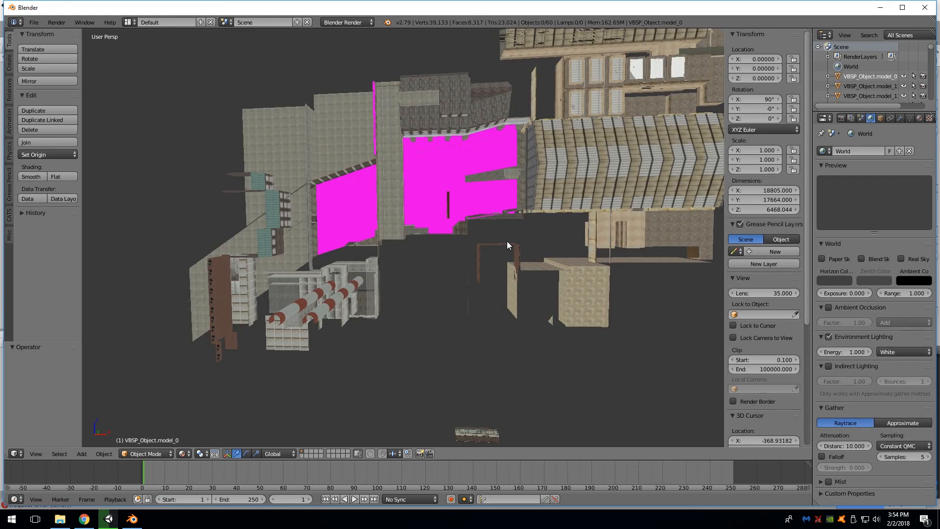
Select VBSP_Object.model_0 as the active object.
{"action": "scroll", "coordinate": [432, 293], "scroll_direction": "down", "scroll_amount": 2}
{"action": "scroll", "coordinate": [545, 173], "scroll_direction": "up", "scroll_amount": 1}
{"action": "scroll", "coordinate": [545, 174], "scroll_direction": "down", "scroll_amount": 2}
{"action": "left_click", "coordinate": [871, 76]}
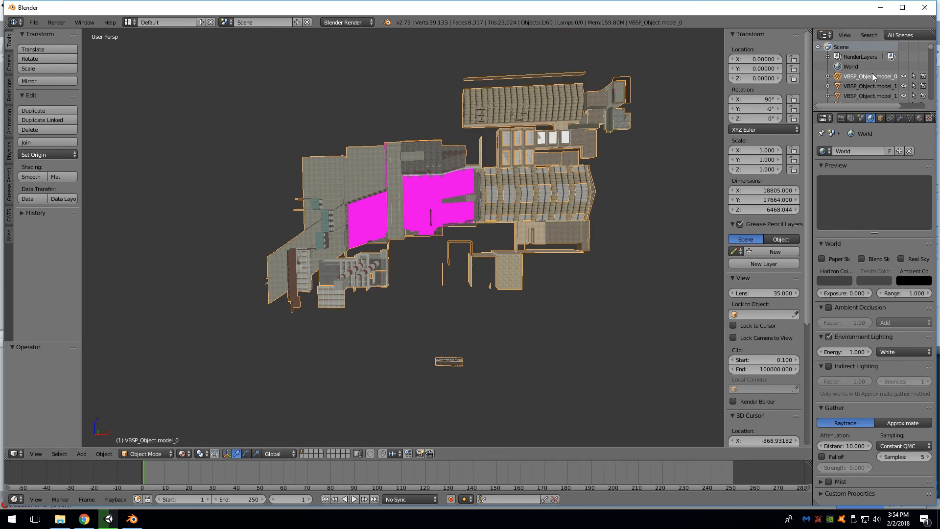
{"action": "left_click_drag", "start_coordinate": [931, 50], "coordinate": [930, 93]}
{"action": "scroll", "coordinate": [878, 91], "scroll_direction": "down", "scroll_amount": 2}
{"action": "left_click", "coordinate": [872, 97], "text": "ctrl"}
{"action": "left_click", "coordinate": [875, 75]}
Box-select all the map objects, including the outlying ones, and join them into VBSP_Object.model_0.
{"action": "key", "text": "b"}
{"action": "left_click_drag", "start_coordinate": [657, 42], "coordinate": [303, 352]}
{"action": "scroll", "coordinate": [303, 352], "scroll_direction": "down", "scroll_amount": 1}
{"action": "scroll", "coordinate": [303, 352], "scroll_direction": "down", "scroll_amount": 5}
{"action": "key", "text": "b"}
{"action": "left_click_drag", "start_coordinate": [248, 161], "coordinate": [584, 451]}
{"action": "key", "text": "b"}
{"action": "left_click_drag", "start_coordinate": [224, 132], "coordinate": [723, 443]}
{"action": "left_click", "coordinate": [42, 142]}
Enter Edit Mode on the joined map, clear the selection and box-select the whole pink-walled section.
{"action": "scroll", "coordinate": [345, 215], "scroll_direction": "up", "scroll_amount": 8}
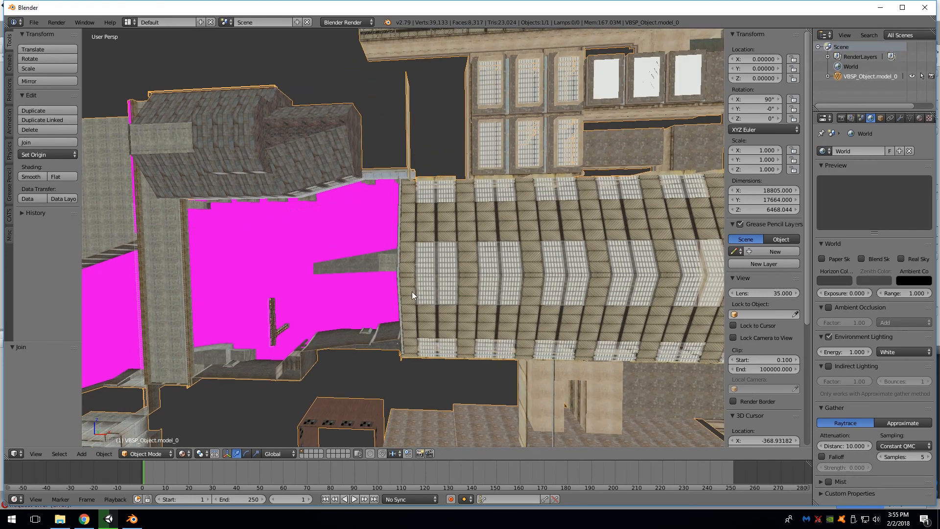
{"action": "middle_click_drag", "start_coordinate": [413, 292], "coordinate": [568, 223]}
{"action": "scroll", "coordinate": [569, 227], "scroll_direction": "down", "scroll_amount": 7}
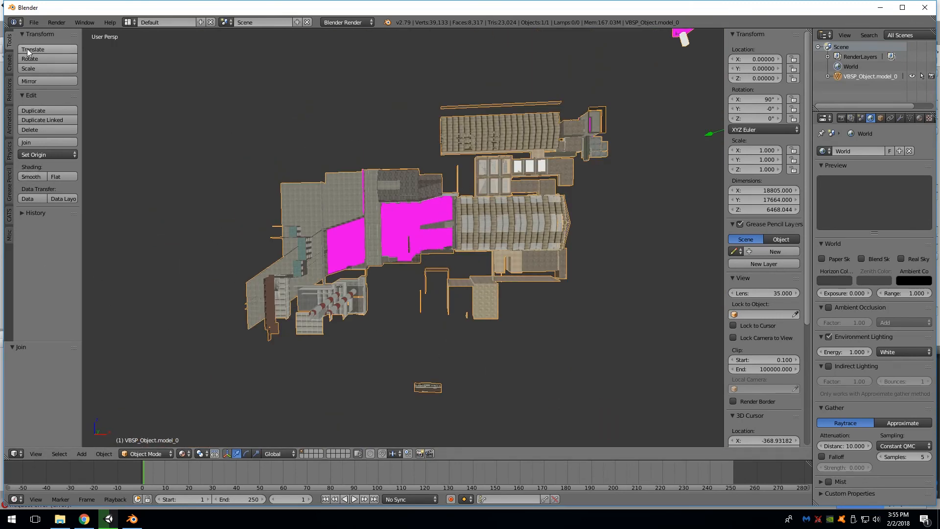
{"action": "left_click", "coordinate": [142, 454]}
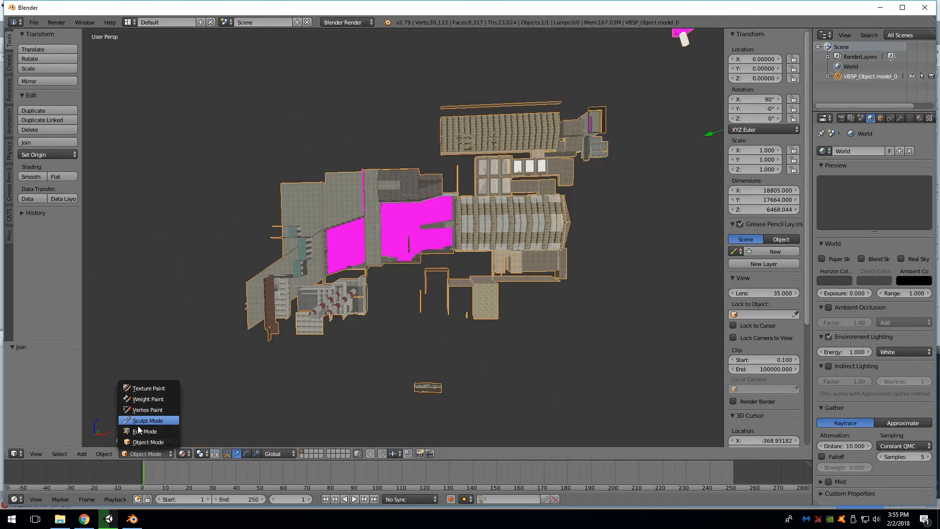
{"action": "left_click", "coordinate": [142, 432]}
{"action": "middle_click_drag", "start_coordinate": [287, 275], "coordinate": [305, 253], "text": "shift"}
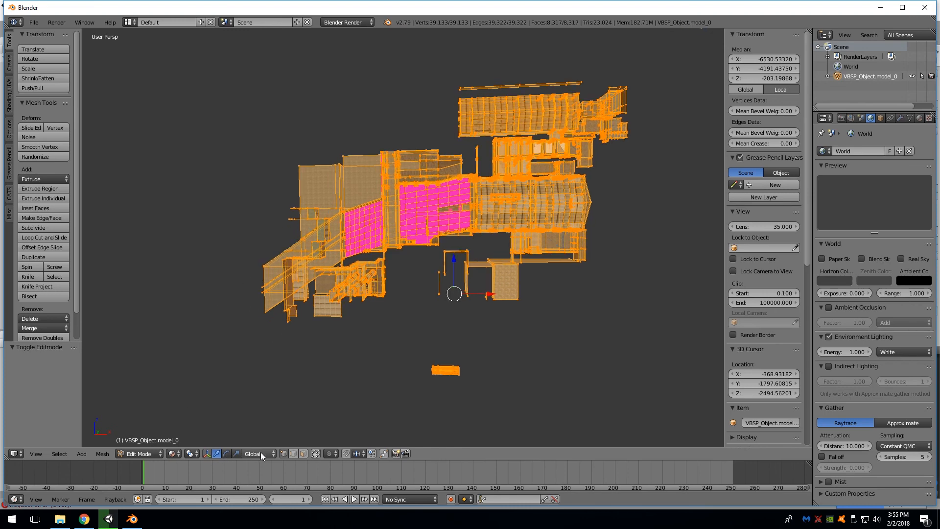
{"action": "right_click", "coordinate": [393, 303]}
{"action": "scroll", "coordinate": [392, 303], "scroll_direction": "up", "scroll_amount": 2}
{"action": "left_click_drag", "start_coordinate": [175, 108], "coordinate": [503, 377]}
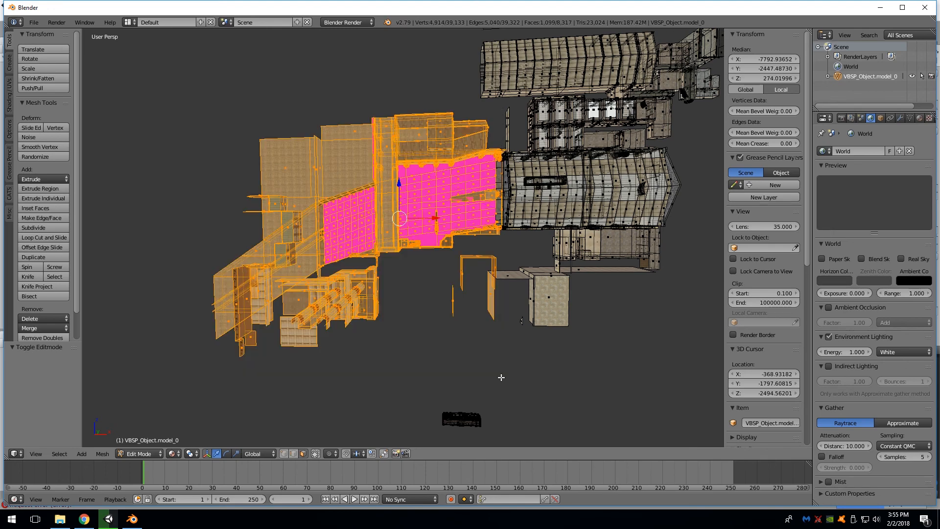
Deselect the thin brown frame and post below the pink-walled section.
{"action": "key", "text": "b"}
{"action": "left_click_drag", "start_coordinate": [516, 294], "coordinate": [457, 254]}
{"action": "middle_click_drag", "start_coordinate": [457, 254], "coordinate": [456, 254]}
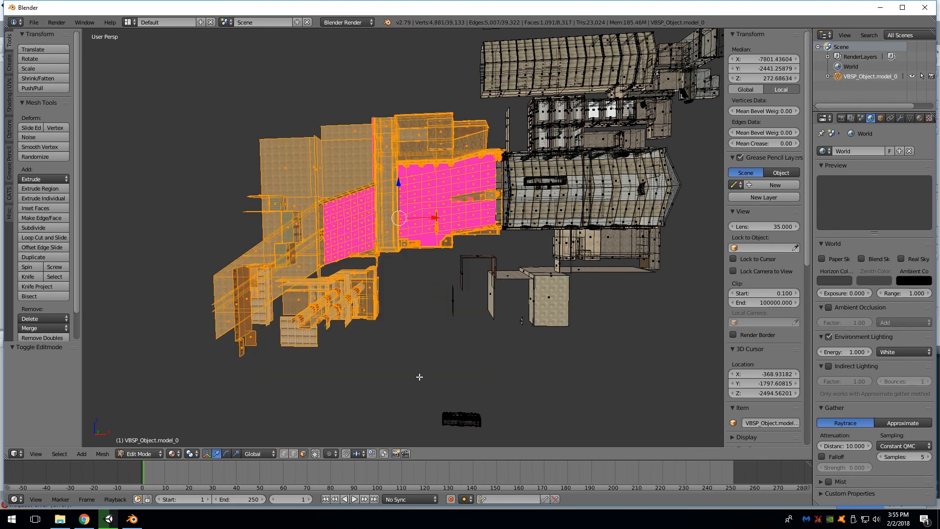
Deselect the ribbed building's faces caught along its end wall and at the lower corner of the pink wall.
{"action": "scroll", "coordinate": [536, 234], "scroll_direction": "up", "scroll_amount": 10}
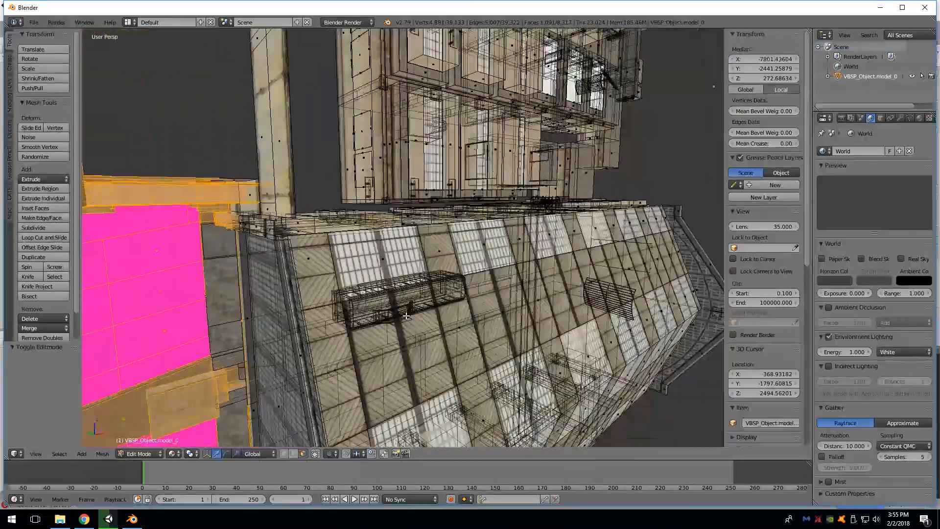
{"action": "middle_click_drag", "start_coordinate": [406, 316], "coordinate": [384, 222]}
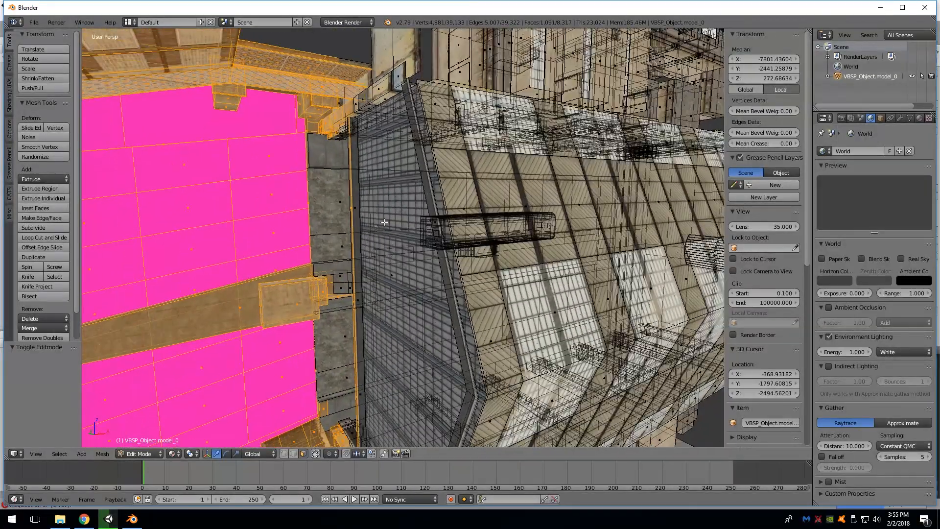
{"action": "key", "text": "b"}
{"action": "left_click_drag", "start_coordinate": [409, 237], "coordinate": [391, 288]}
{"action": "key", "text": "b"}
{"action": "middle_click_drag", "start_coordinate": [404, 254], "coordinate": [387, 373]}
{"action": "mouse_move", "coordinate": [393, 162]}
{"action": "middle_mouse_down"}
{"action": "mouse_move", "coordinate": [382, 186]}
{"action": "mouse_move", "coordinate": [389, 169]}
{"action": "middle_mouse_up"}
{"action": "middle_click_drag", "start_coordinate": [492, 92], "coordinate": [478, 94]}
{"action": "middle_click_drag", "start_coordinate": [429, 209], "coordinate": [484, 307]}
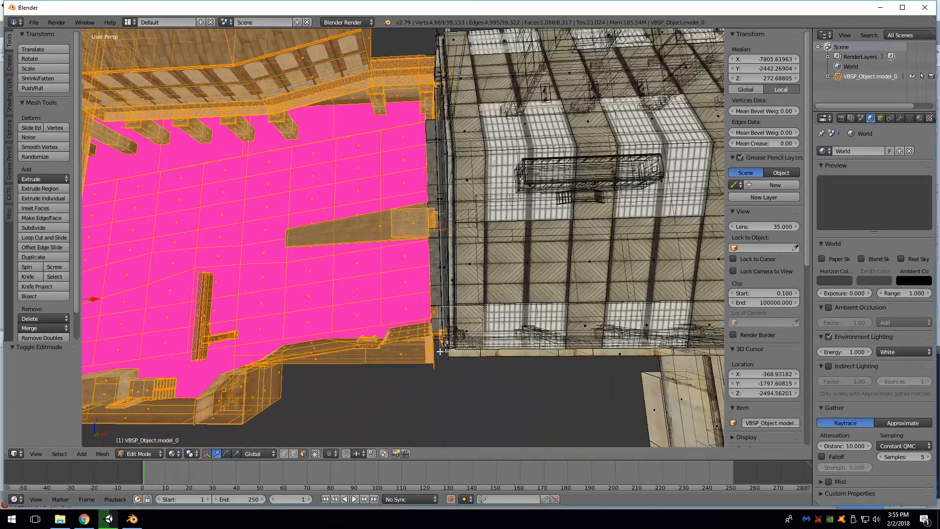
{"action": "middle_click_drag", "start_coordinate": [439, 351], "coordinate": [442, 344]}
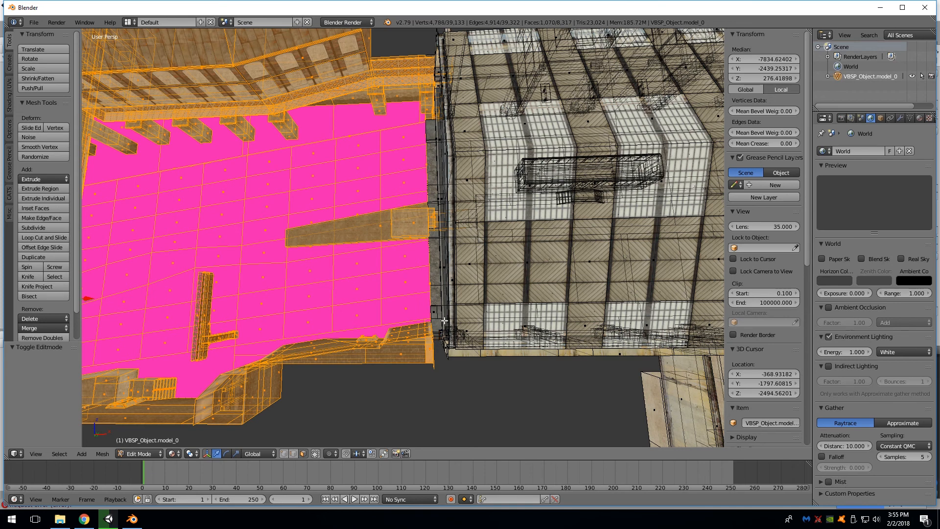
Deselect the remaining stray faces beside the beam and at the upper corner where the ribbed building meets the pink wall.
{"action": "key", "text": "b"}
{"action": "middle_click_drag", "start_coordinate": [463, 182], "coordinate": [430, 237]}
{"action": "middle_click_drag", "start_coordinate": [450, 115], "coordinate": [477, 156]}
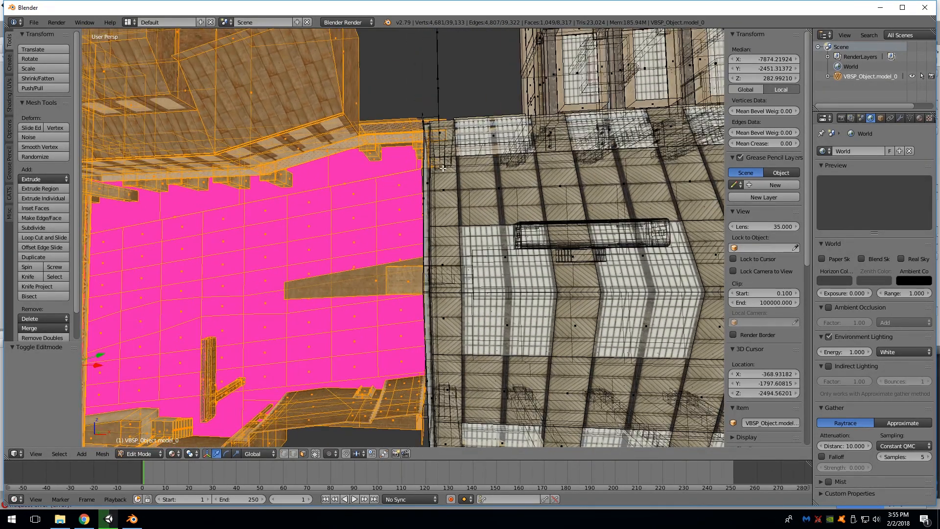
{"action": "left_click_drag", "start_coordinate": [443, 173], "coordinate": [431, 158]}
{"action": "scroll", "coordinate": [408, 304], "scroll_direction": "down", "scroll_amount": 10}
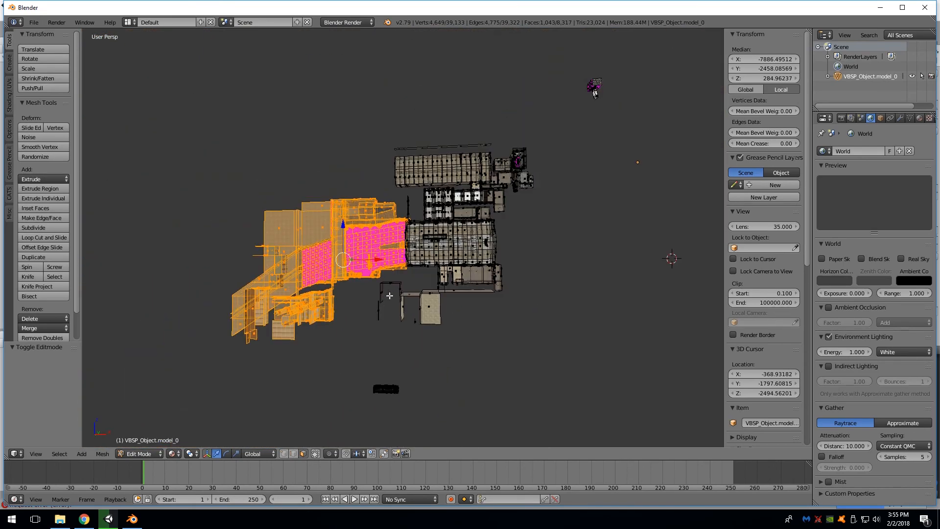
Invert the selection and delete all faces outside the pink-walled section.
{"action": "scroll", "coordinate": [409, 313], "scroll_direction": "down", "scroll_amount": 4}
{"action": "scroll", "coordinate": [304, 319], "scroll_direction": "up", "scroll_amount": 2}
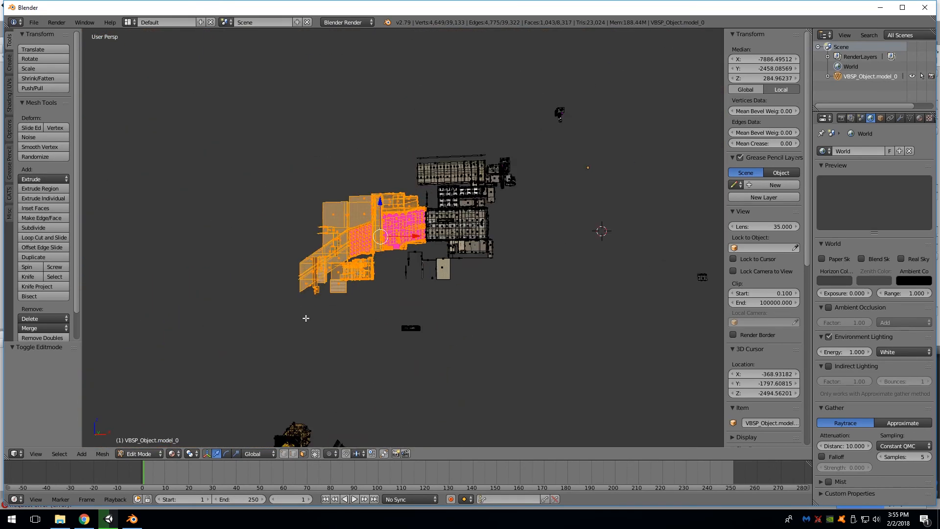
{"action": "left_click", "coordinate": [59, 454]}
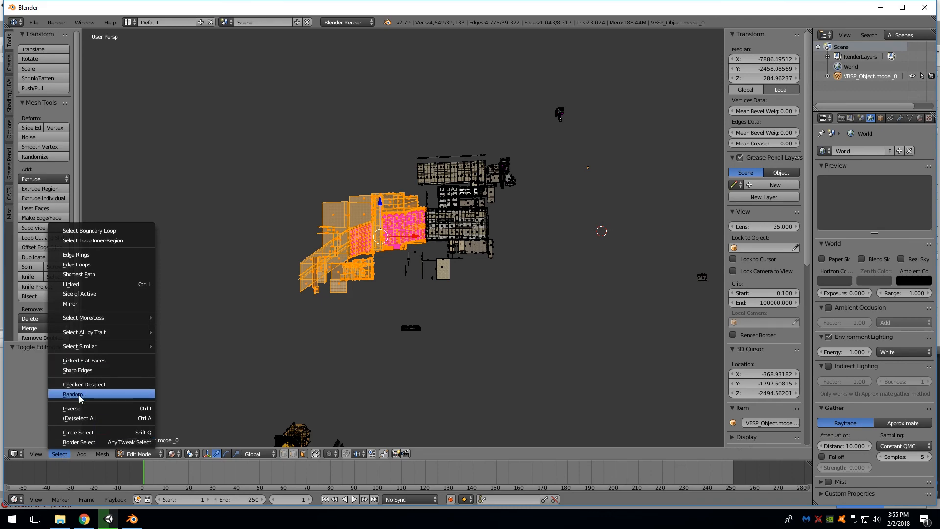
{"action": "left_click", "coordinate": [136, 392]}
{"action": "key", "text": "x"}
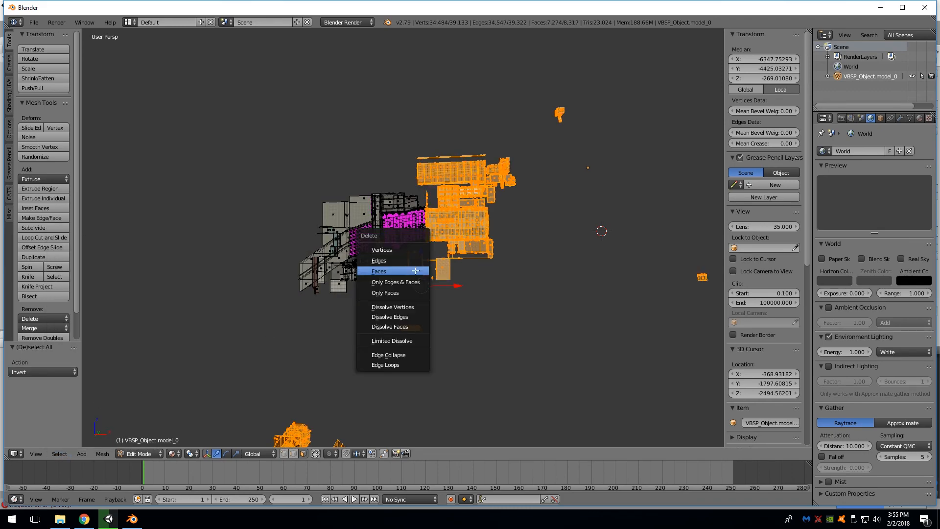
{"action": "left_click", "coordinate": [415, 270]}
{"action": "scroll", "coordinate": [473, 259], "scroll_direction": "up", "scroll_amount": 6}
{"action": "scroll", "coordinate": [455, 289], "scroll_direction": "down", "scroll_amount": 4}
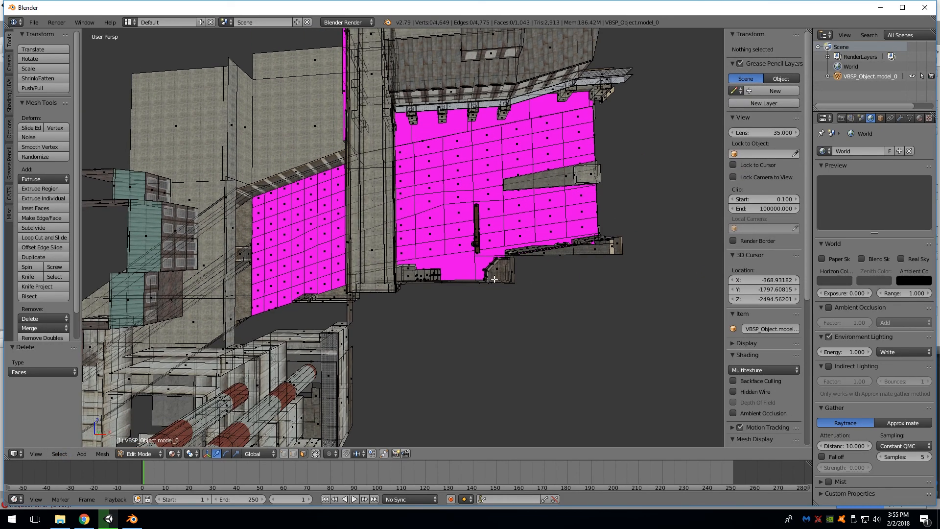
Export the pink-walled section as an FBX named d1_trainstation_01_part1.fbx into the maps\d1_trainstation_01 folder.
{"action": "left_click", "coordinate": [34, 22]}
{"action": "mouse_move", "coordinate": [65, 219]}
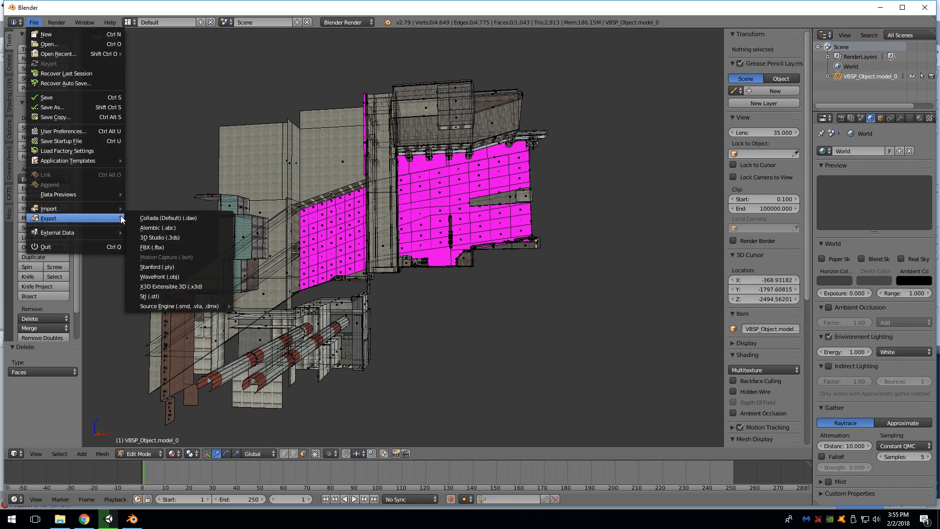
{"action": "left_click", "coordinate": [164, 247]}
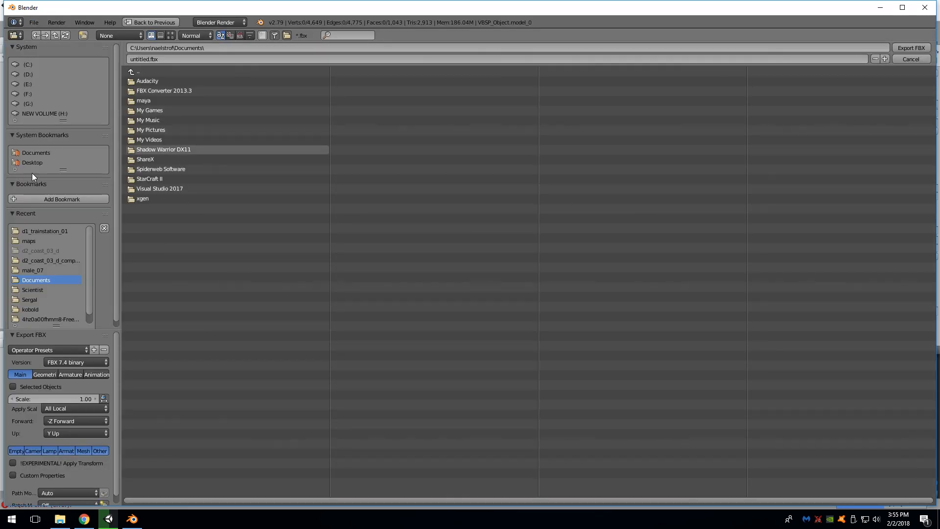
{"action": "left_click", "coordinate": [45, 230]}
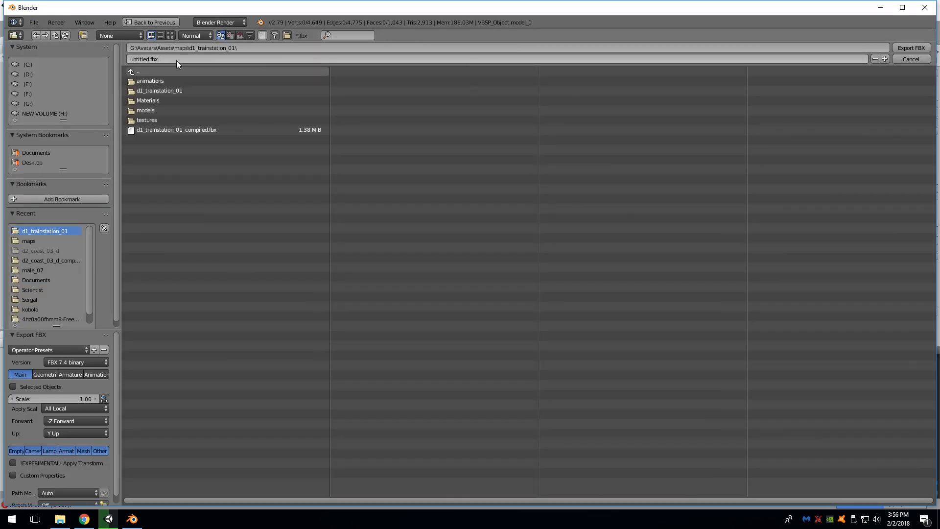
{"action": "left_click", "coordinate": [160, 129]}
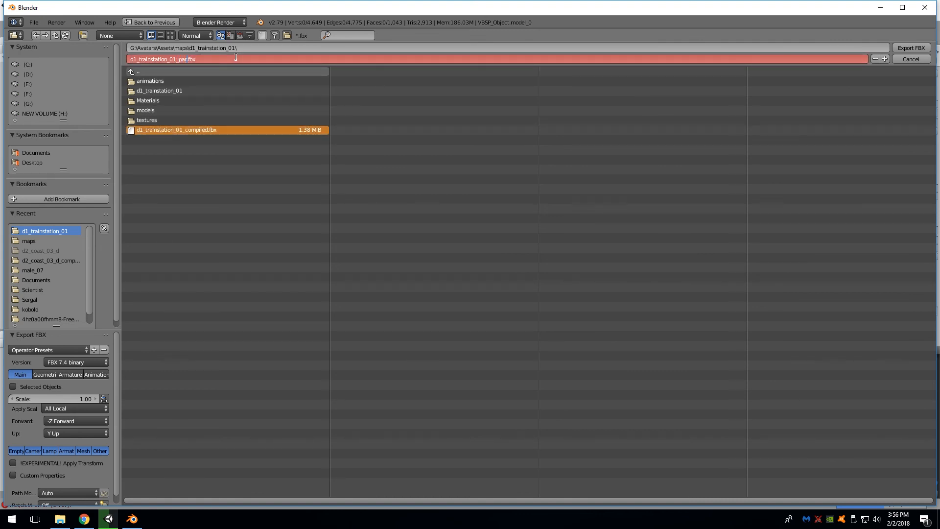
{"action": "key", "text": "Return"}
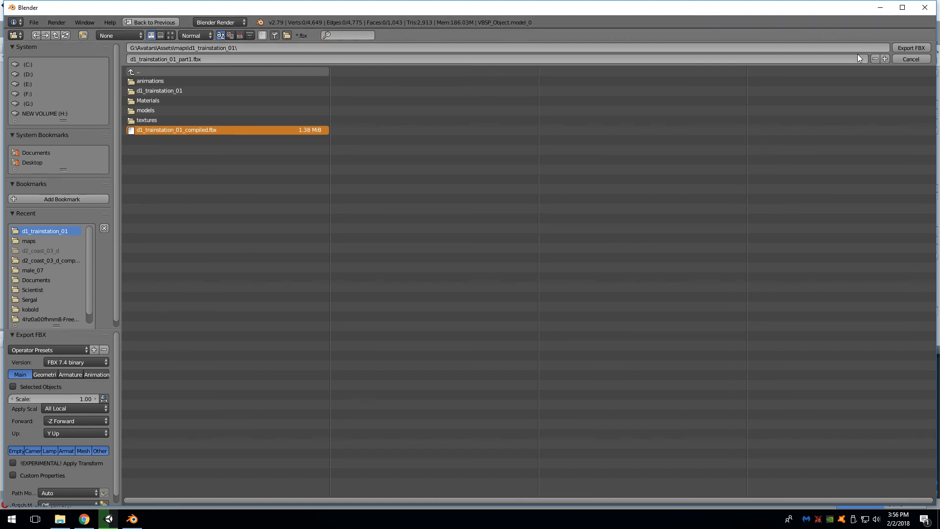
{"action": "left_click", "coordinate": [903, 51]}
Undo the deletion of the rest of the map.
{"action": "scroll", "coordinate": [367, 304], "scroll_direction": "down", "scroll_amount": 5}
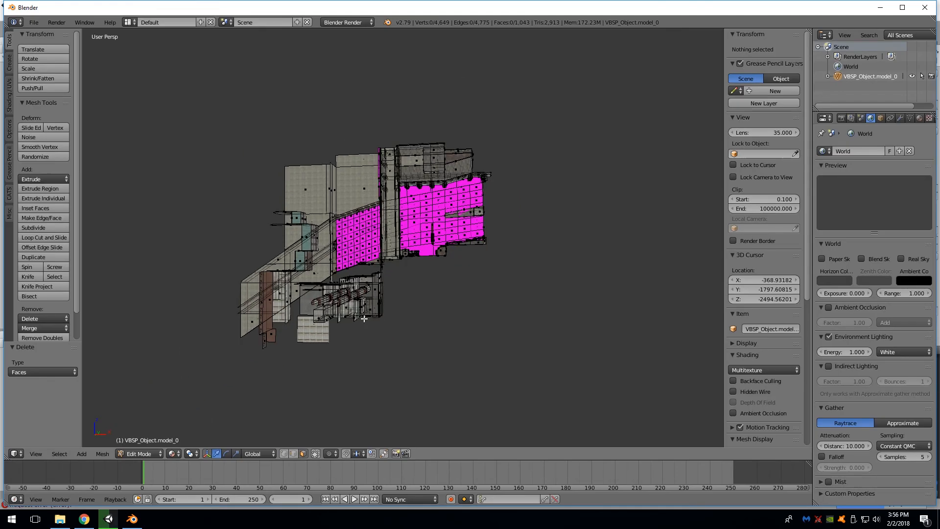
{"action": "scroll", "coordinate": [450, 312], "scroll_direction": "down", "scroll_amount": 2}
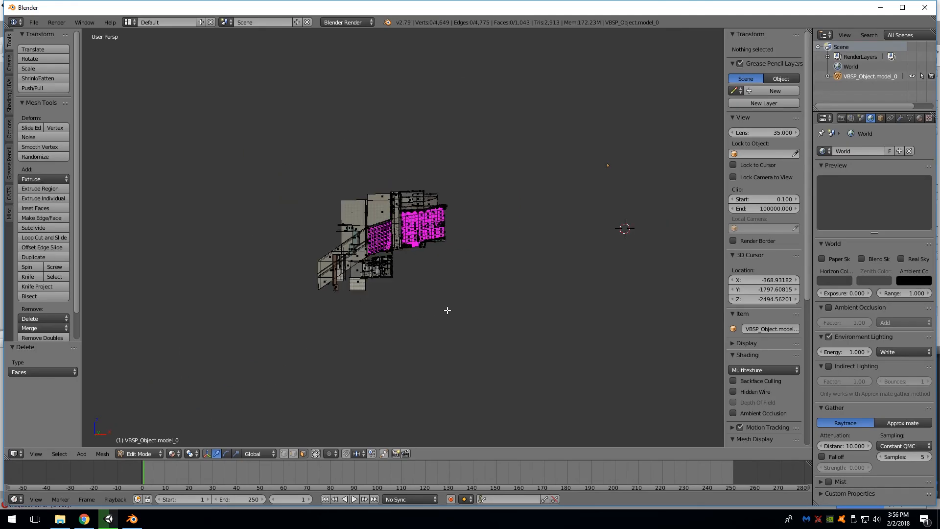
{"action": "key", "text": "ctrl+z"}
{"action": "key", "text": "KP_Decimal"}
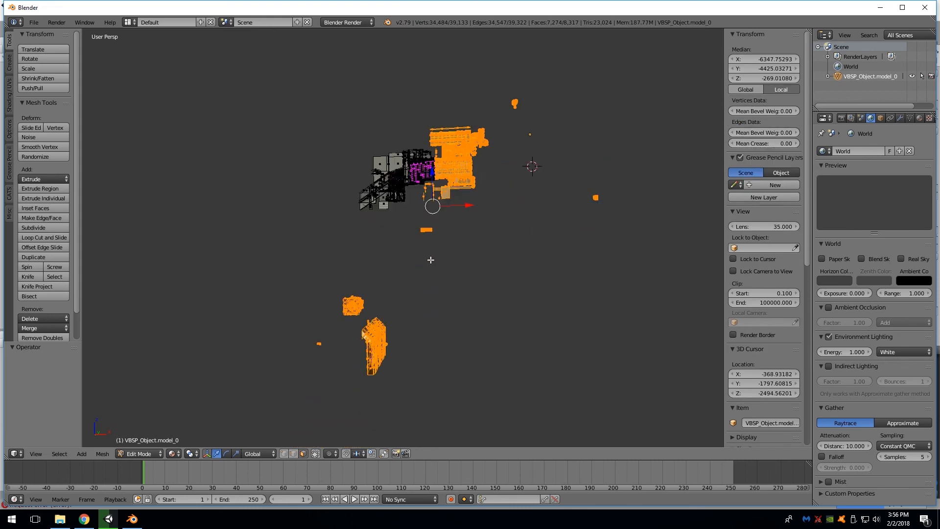
Invert the selection and delete the faces of the exported pink-walled section.
{"action": "scroll", "coordinate": [431, 259], "scroll_direction": "up", "scroll_amount": 4}
{"action": "left_click", "coordinate": [60, 454]}
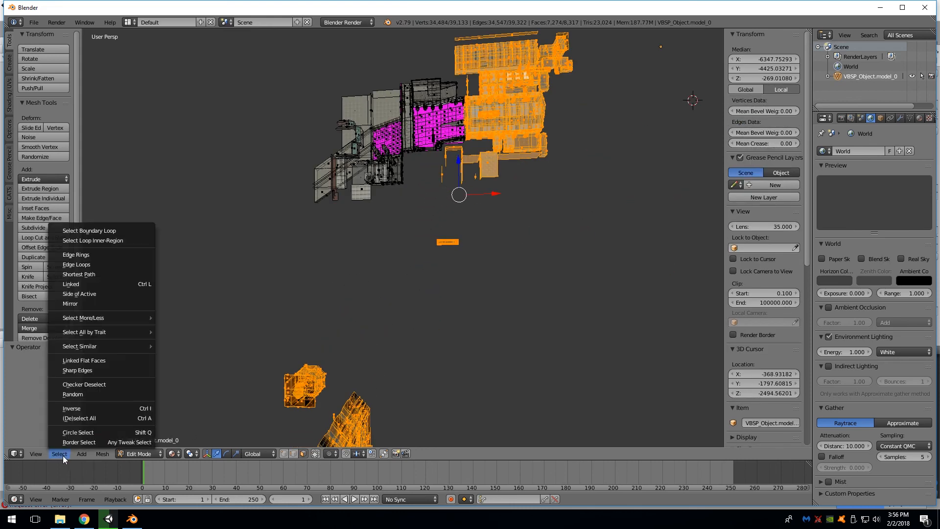
{"action": "left_click", "coordinate": [79, 408]}
{"action": "key", "text": "x"}
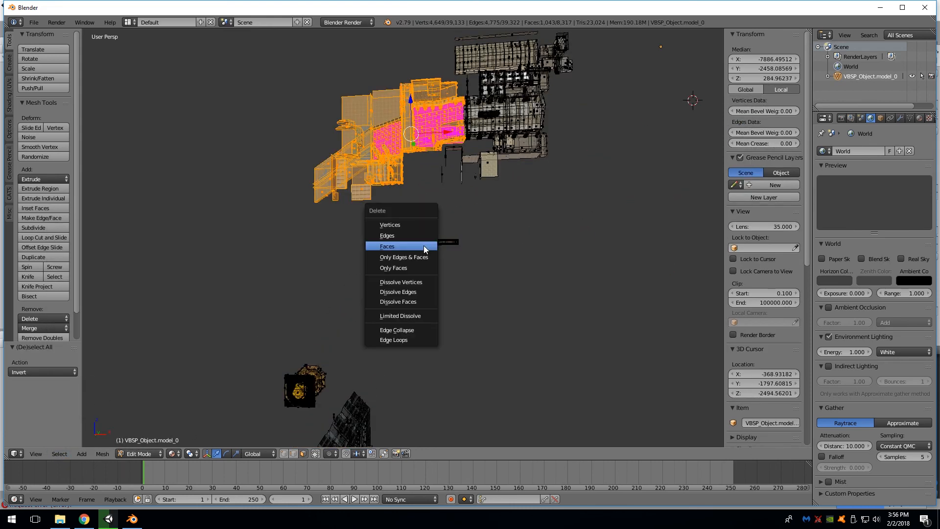
{"action": "left_click", "coordinate": [415, 244]}
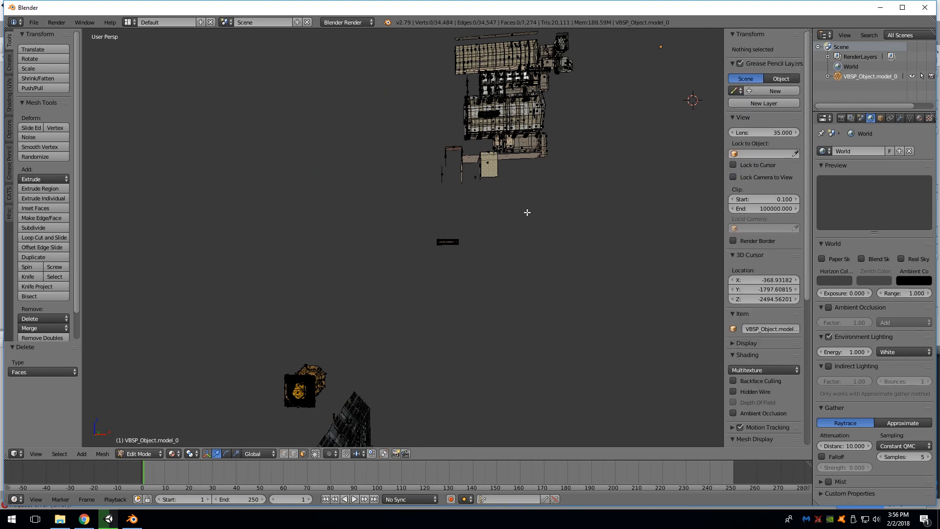
{"action": "middle_click_drag", "start_coordinate": [508, 236], "coordinate": [368, 282]}
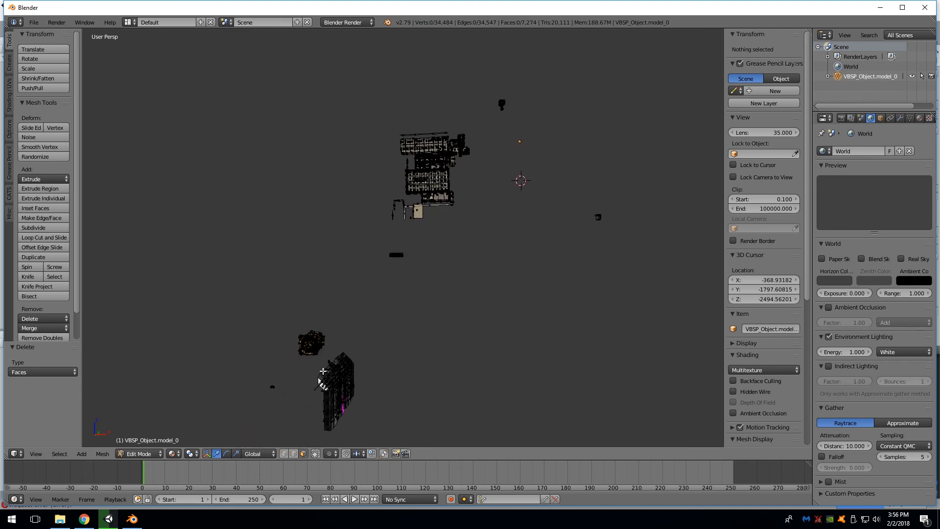
{"action": "key", "text": "b"}
{"action": "left_click_drag", "start_coordinate": [341, 123], "coordinate": [504, 227]}
{"action": "middle_click_drag", "start_coordinate": [504, 227], "coordinate": [499, 258]}
{"action": "scroll", "coordinate": [492, 275], "scroll_direction": "down", "scroll_amount": 5}
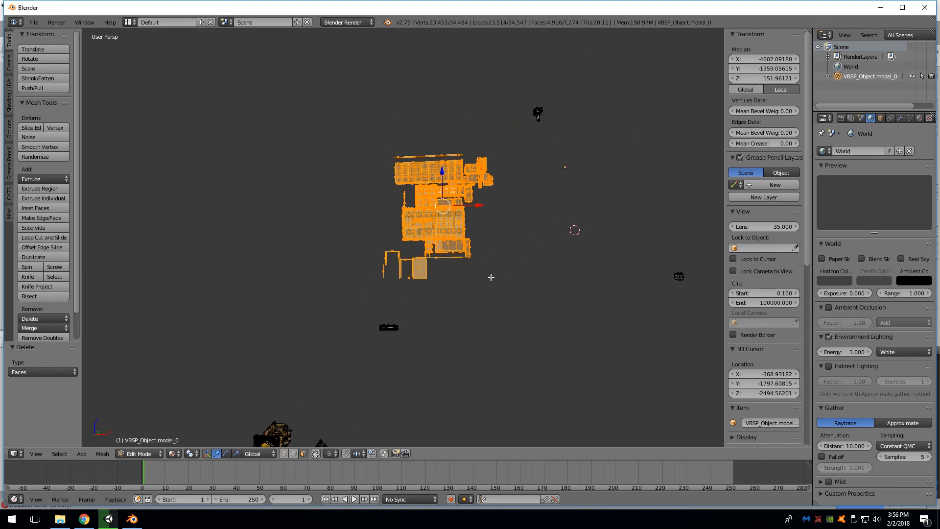
{"action": "middle_click_drag", "start_coordinate": [403, 312], "coordinate": [431, 248]}
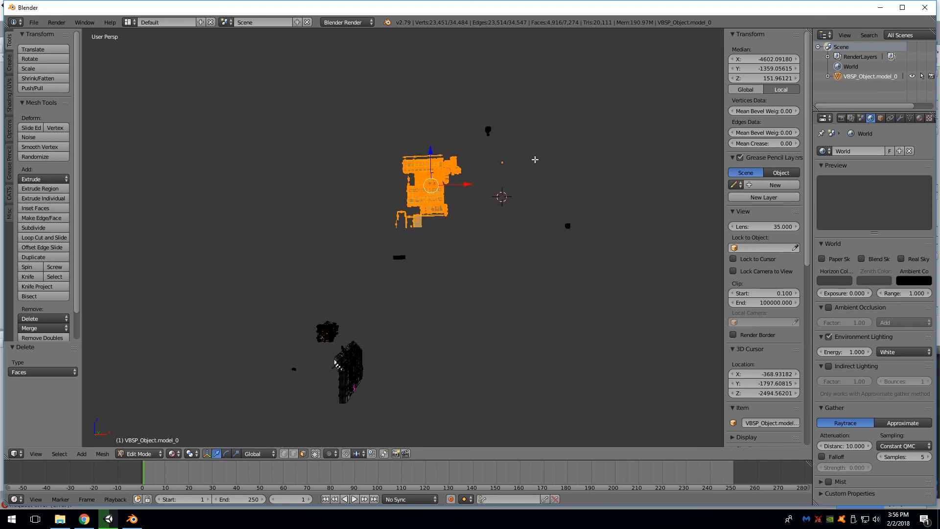
{"action": "key", "text": "a"}
Box-select the tall detached structure far below the main buildings, leaving out the square block beside it.
{"action": "left_click_drag", "start_coordinate": [366, 354], "coordinate": [336, 409]}
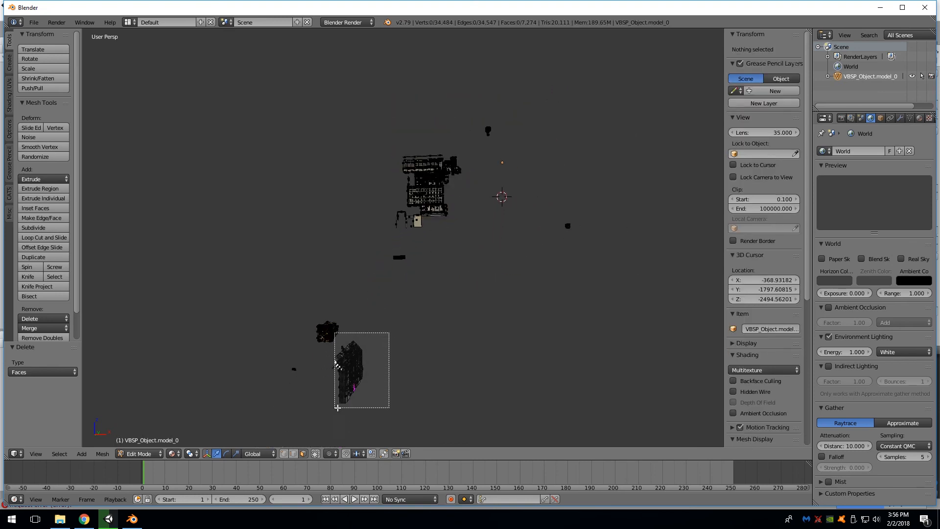
{"action": "middle_click_drag", "start_coordinate": [336, 409], "coordinate": [360, 371], "text": "shift"}
{"action": "scroll", "coordinate": [359, 371], "scroll_direction": "up", "scroll_amount": 2}
{"action": "key", "text": "b"}
{"action": "left_click_drag", "start_coordinate": [501, 231], "coordinate": [441, 301]}
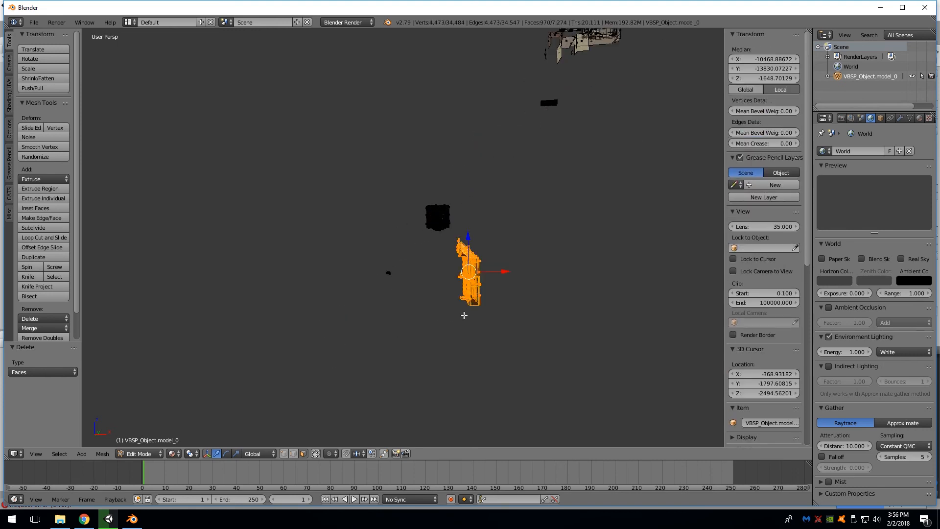
Invert the selection and delete all faces outside the tall detached structure.
{"action": "left_click", "coordinate": [59, 453]}
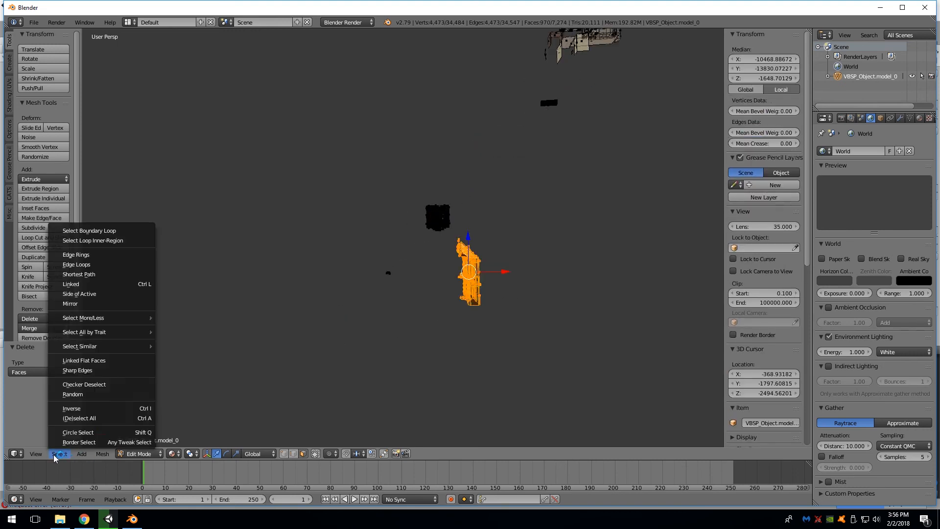
{"action": "left_click", "coordinate": [84, 407]}
{"action": "key", "text": "x"}
{"action": "left_click", "coordinate": [469, 272]}
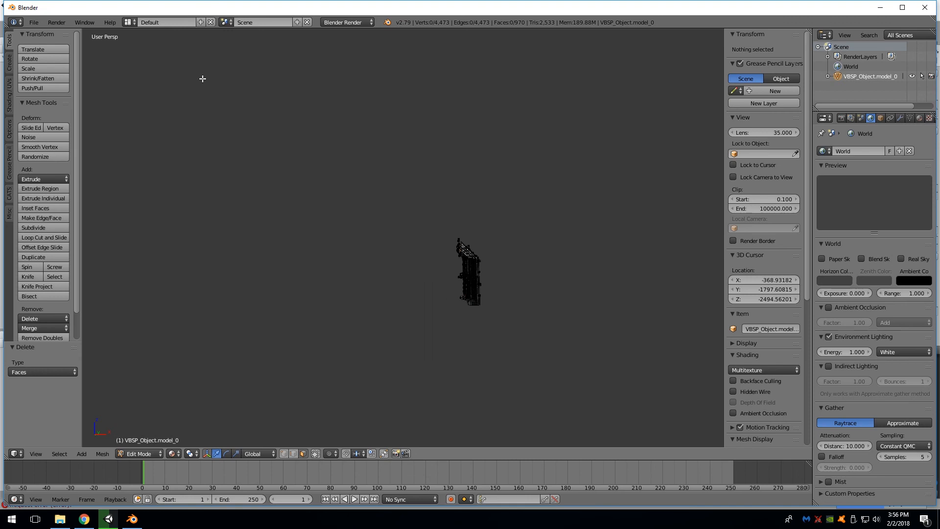
Export the tall structure as an FBX named d1_trainstation_01_part2.fbx, and undo the deletion of the other map faces.
{"action": "left_click", "coordinate": [34, 23]}
{"action": "mouse_move", "coordinate": [98, 218]}
{"action": "left_click", "coordinate": [152, 247]}
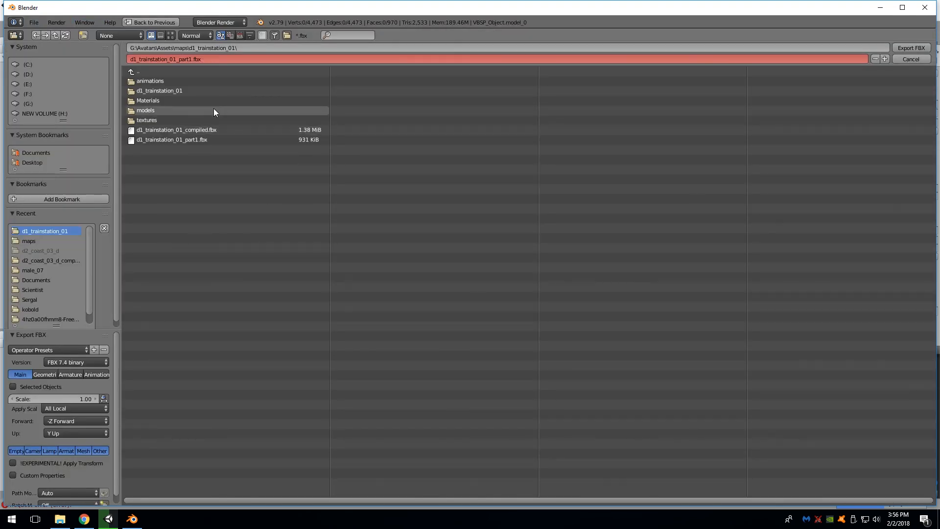
{"action": "left_click", "coordinate": [191, 59]}
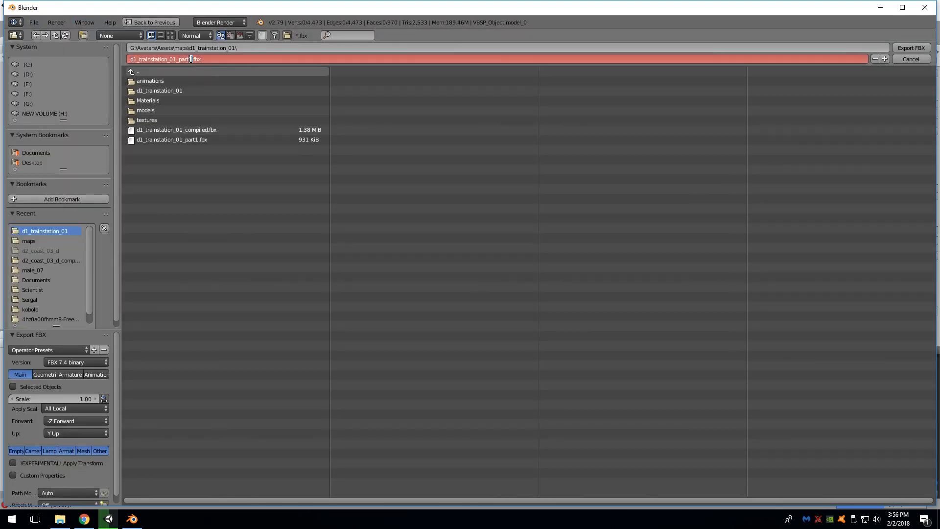
{"action": "type", "text": "2"}
{"action": "key", "text": "Return"}
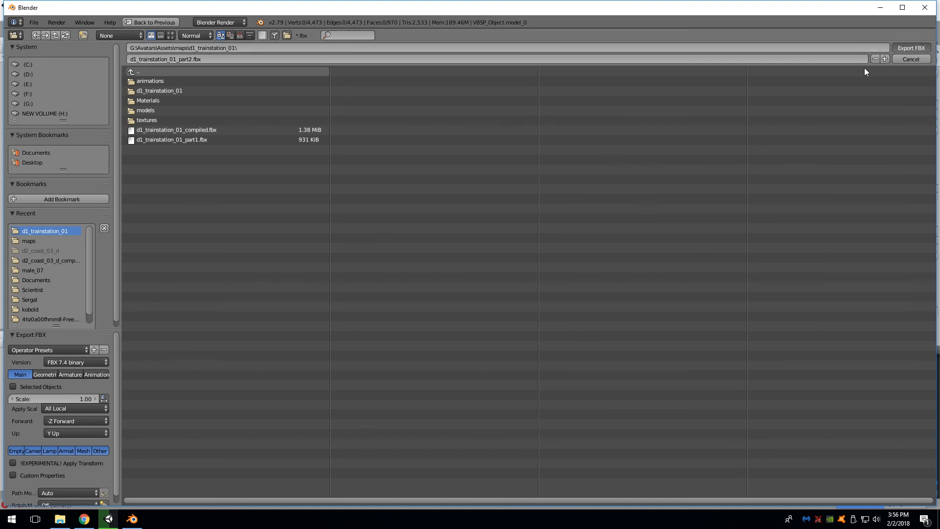
{"action": "key", "text": "ctrl+z"}
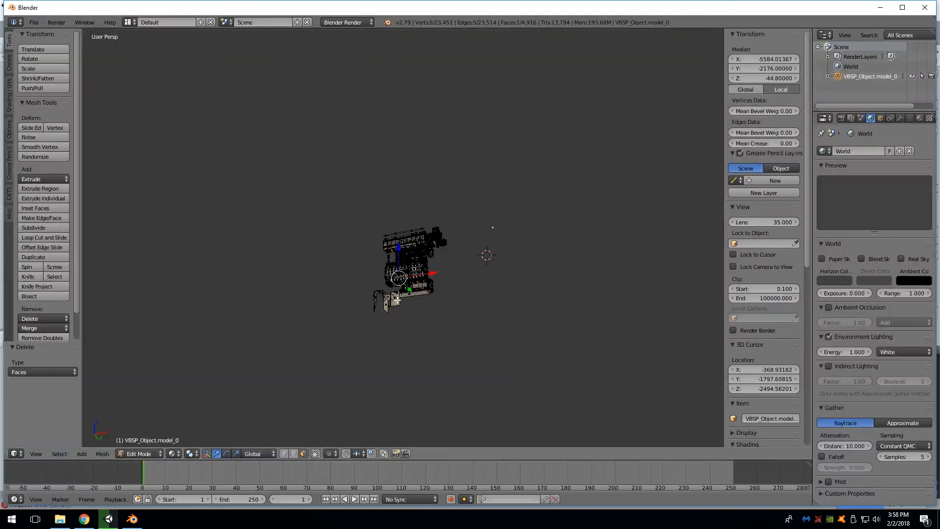
{"action": "scroll", "coordinate": [306, 99], "scroll_direction": "up", "scroll_amount": 5}
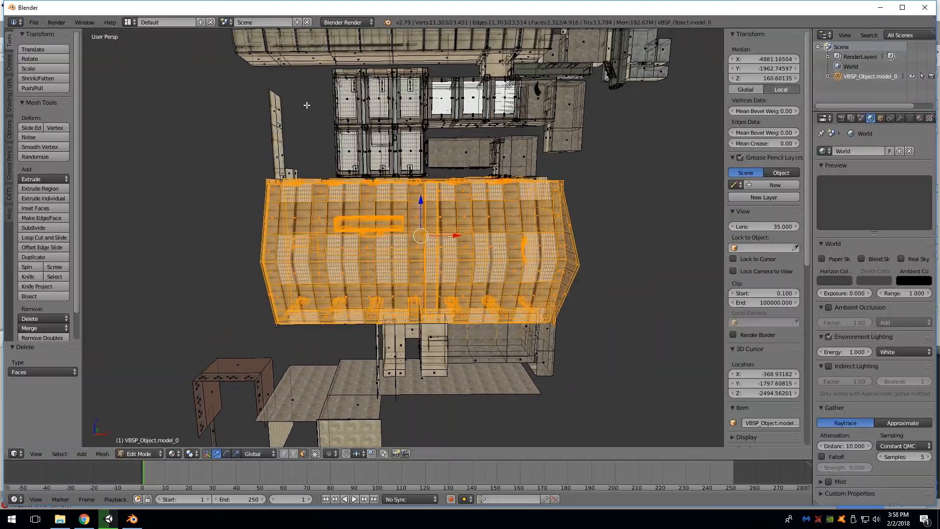
{"action": "middle_click_drag", "start_coordinate": [307, 99], "coordinate": [272, 303]}
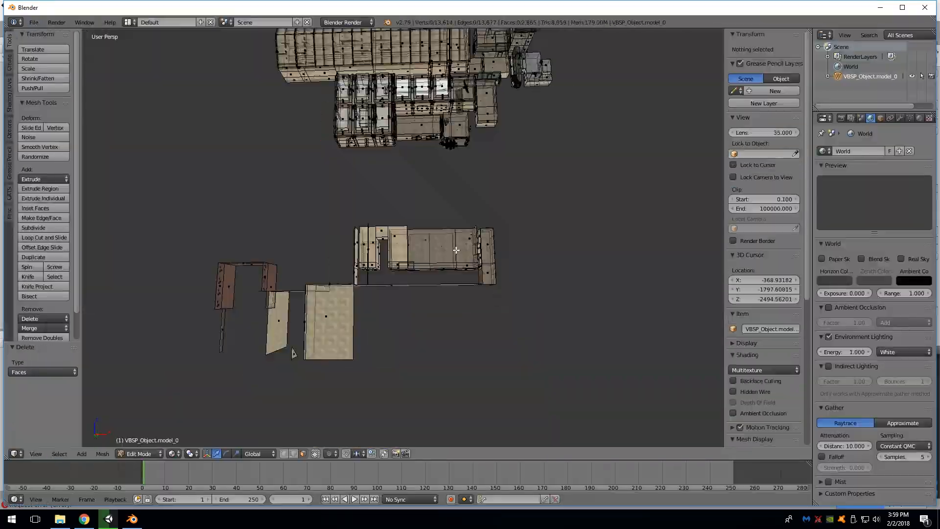
{"action": "middle_click_drag", "start_coordinate": [447, 248], "coordinate": [413, 338]}
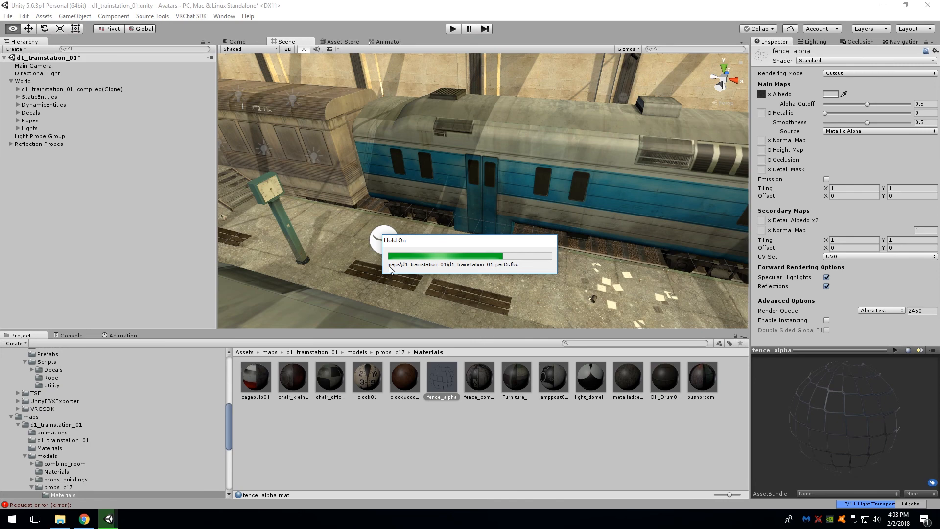
Select the d1_trainstation_01_compiled(Clone) object under World in the train station scene.
{"action": "scroll", "coordinate": [386, 264], "scroll_direction": "down", "scroll_amount": 15}
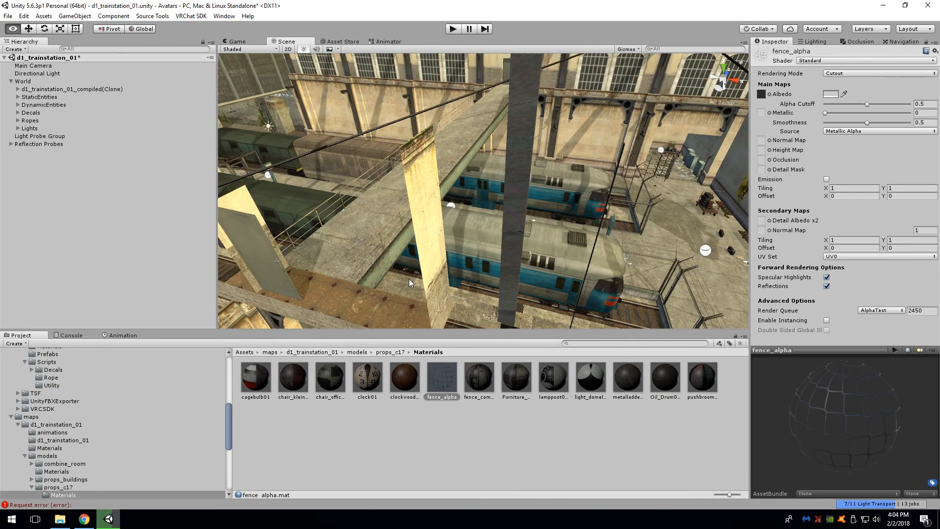
{"action": "left_click_drag", "start_coordinate": [407, 281], "coordinate": [475, 263], "text": "alt"}
{"action": "scroll", "coordinate": [145, 387], "scroll_direction": "up", "scroll_amount": 6}
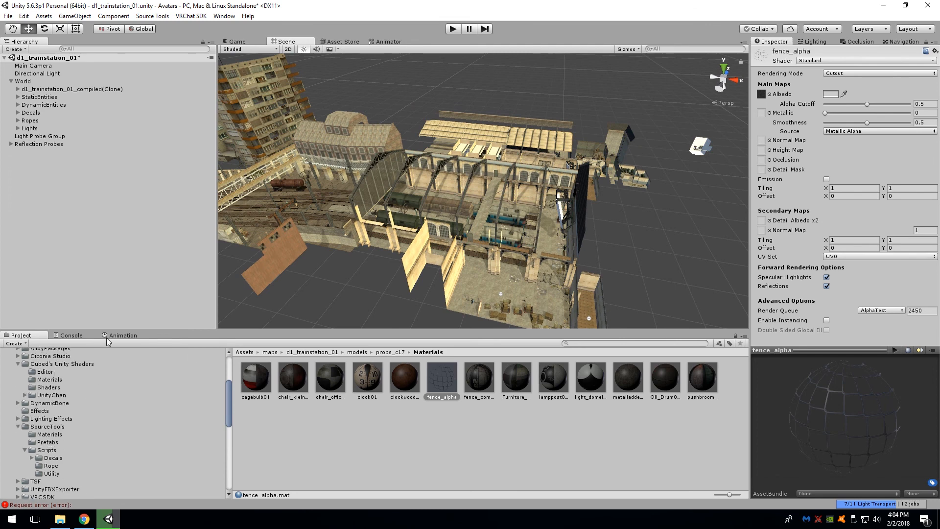
{"action": "left_click", "coordinate": [45, 144]}
{"action": "left_click", "coordinate": [36, 89]}
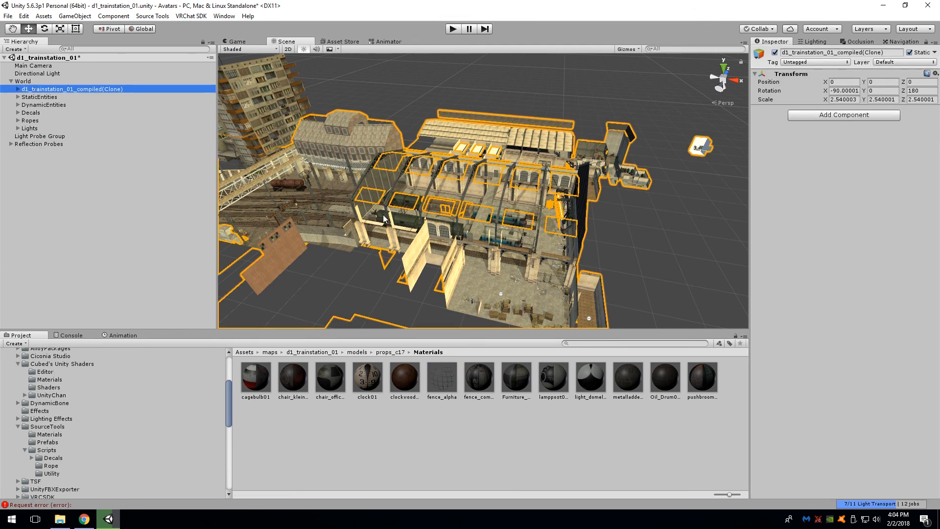
{"action": "middle_click_drag", "start_coordinate": [356, 226], "coordinate": [463, 224]}
{"action": "left_click", "coordinate": [101, 88]}
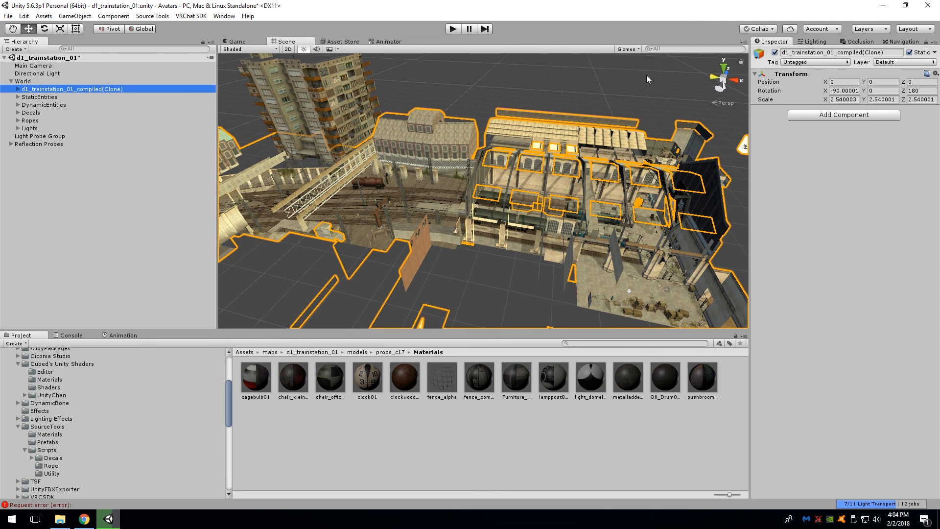
Cancel the scene's running lighting bake.
{"action": "left_click", "coordinate": [813, 41]}
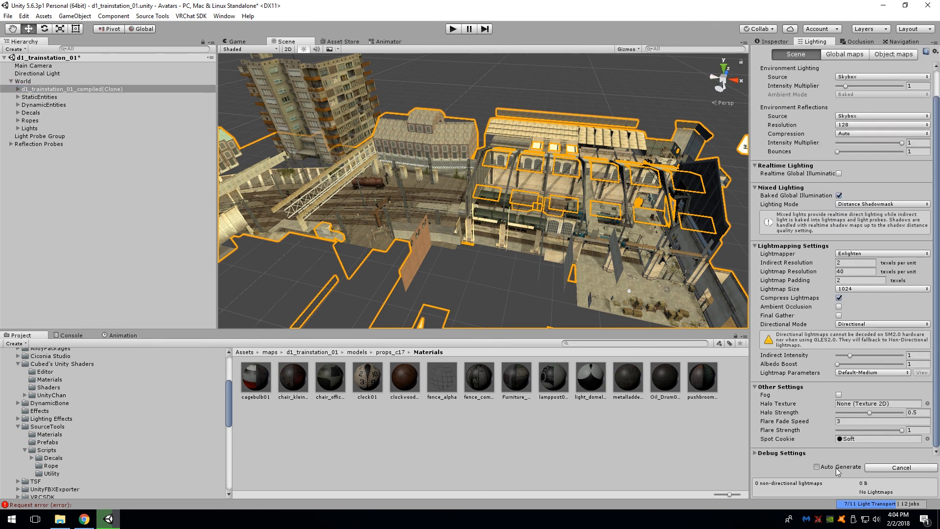
{"action": "left_click", "coordinate": [885, 469]}
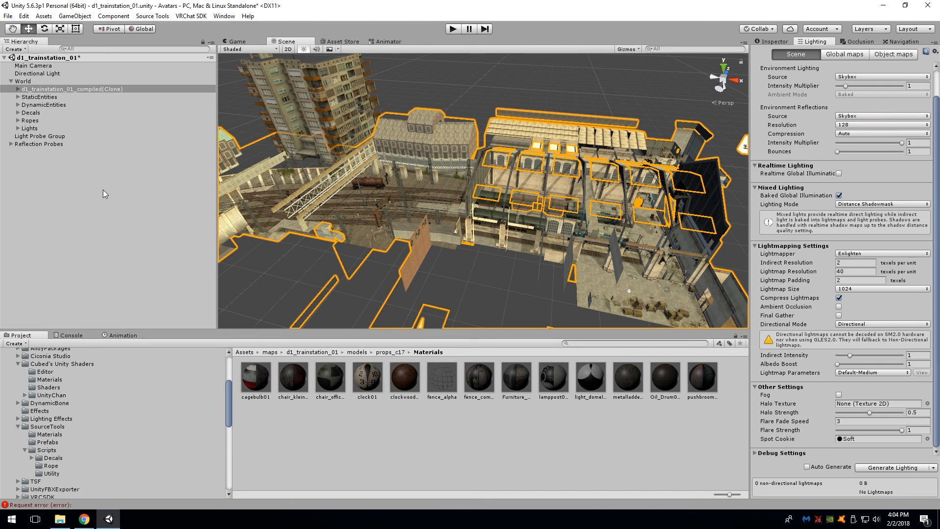
Frame the compiled map object in the scene and open the project's maps/d1_trainstation_01 asset folder.
{"action": "double_click", "coordinate": [62, 90]}
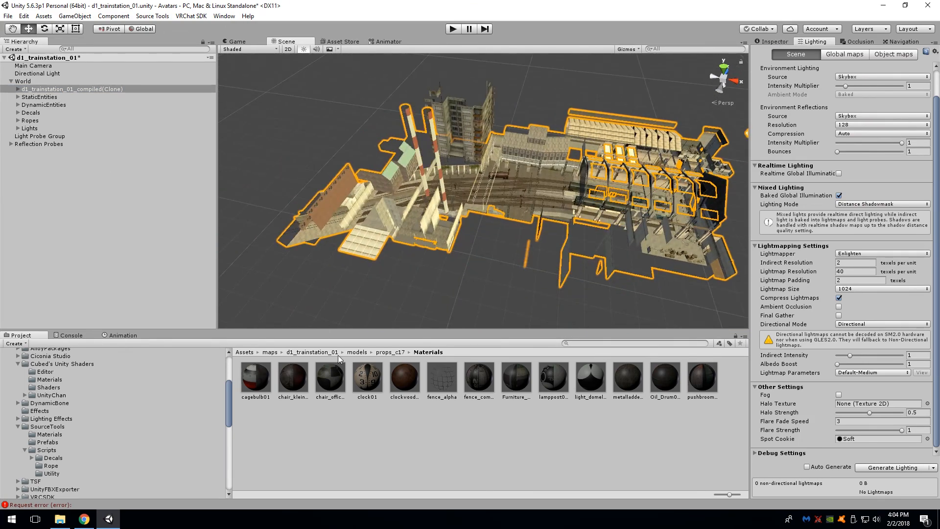
{"action": "scroll", "coordinate": [39, 426], "scroll_direction": "up", "scroll_amount": 3}
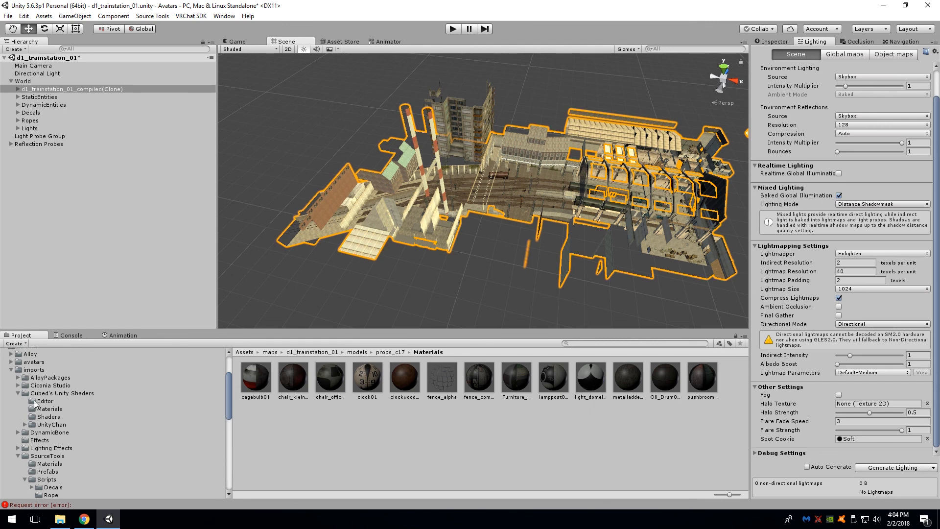
{"action": "left_click", "coordinate": [12, 370]}
{"action": "left_click", "coordinate": [48, 387]}
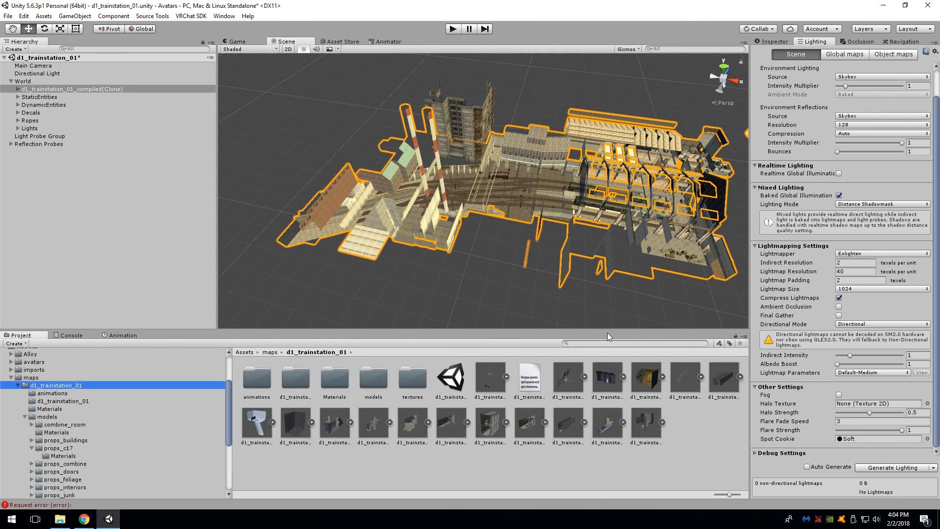
Deactivate the d1_trainstation_01_compiled(Clone) object under World so its geometry is hidden in the scene.
{"action": "right_click_drag", "start_coordinate": [525, 256], "coordinate": [525, 256]}
{"action": "key", "text": "d"}
{"action": "scroll", "coordinate": [507, 262], "scroll_direction": "down", "scroll_amount": 4}
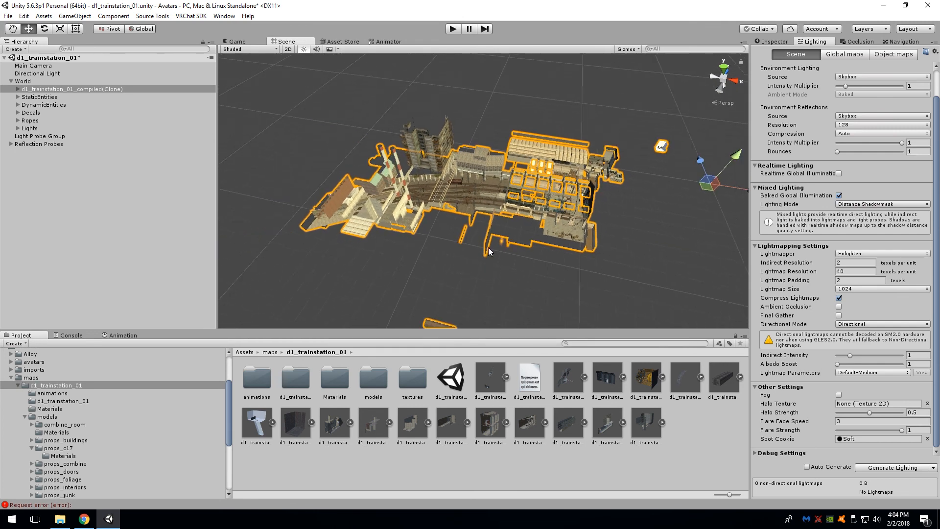
{"action": "left_click_drag", "start_coordinate": [488, 249], "coordinate": [371, 231], "text": "alt"}
{"action": "left_click", "coordinate": [398, 242]}
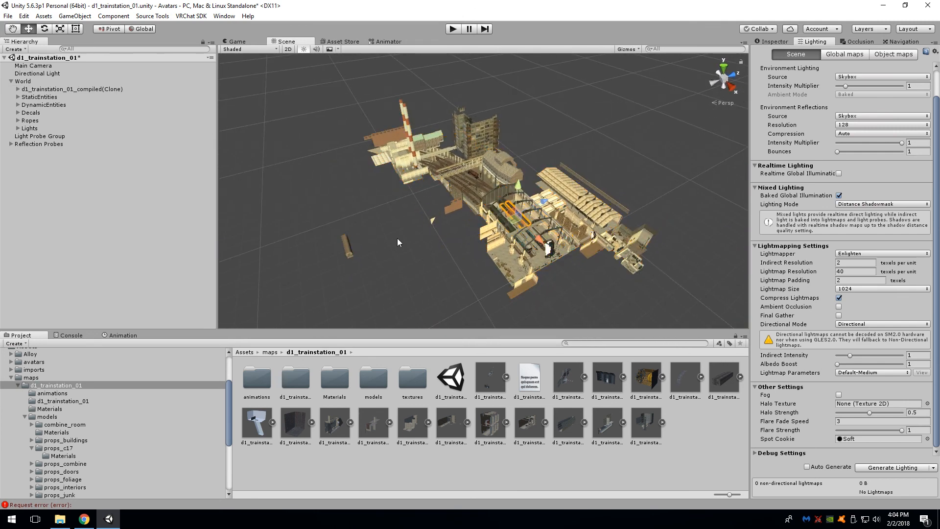
{"action": "left_click", "coordinate": [36, 90]}
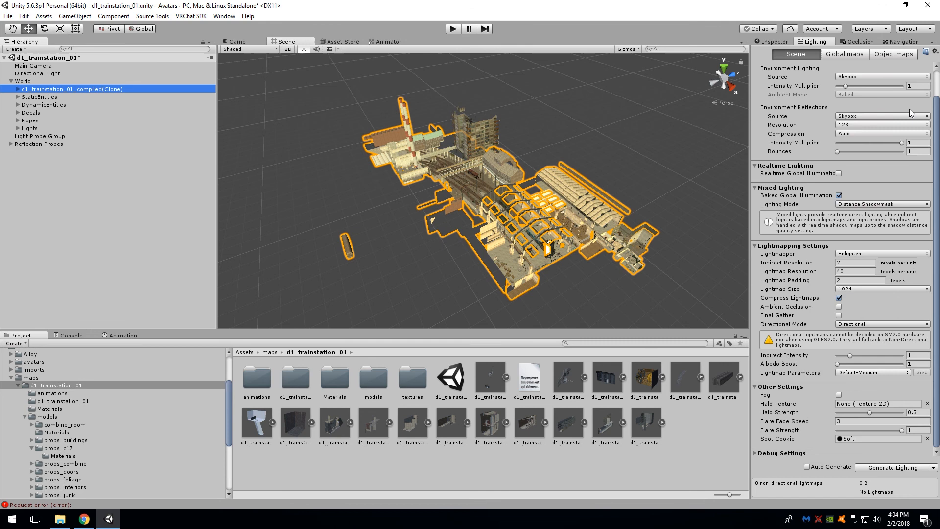
{"action": "left_click", "coordinate": [776, 42]}
{"action": "left_click", "coordinate": [774, 52]}
Add the d1_trainstation_01_part1 model to the scene at position 0, 0, 0 with rotation -90, 180, 0.
{"action": "mouse_move", "coordinate": [557, 181]}
{"action": "left_mouse_down", "text": "alt"}
{"action": "mouse_move", "coordinate": [583, 197]}
{"action": "mouse_move", "coordinate": [676, 158]}
{"action": "mouse_move", "coordinate": [666, 177]}
{"action": "left_mouse_up", "text": "alt"}
{"action": "scroll", "coordinate": [610, 232], "scroll_direction": "up", "scroll_amount": 5}
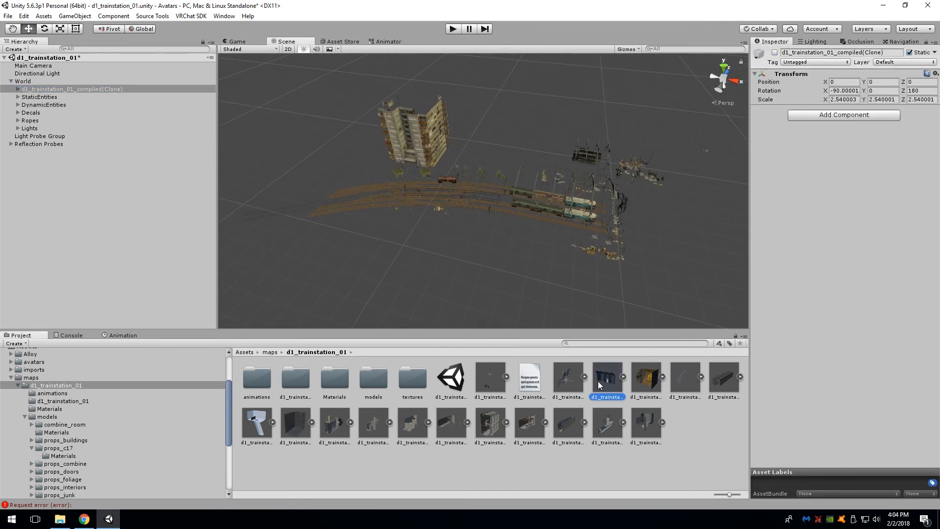
{"action": "left_click", "coordinate": [572, 386]}
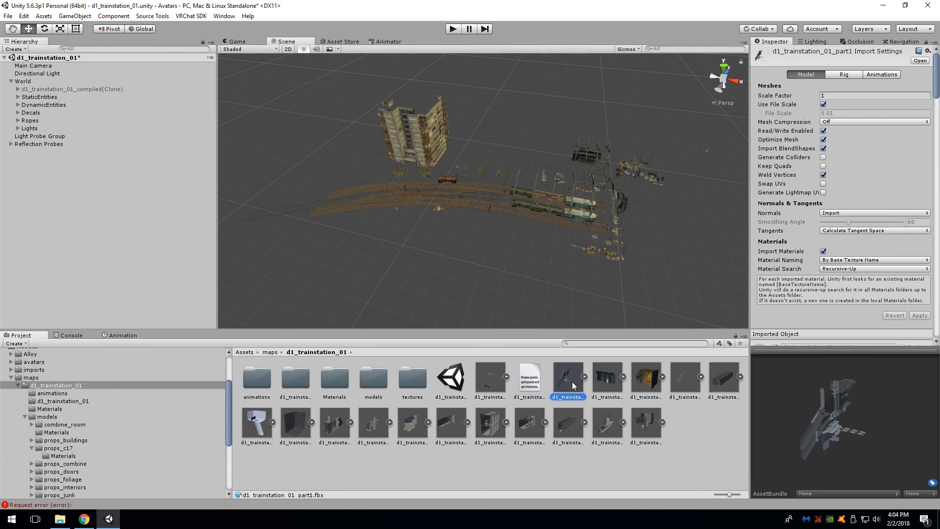
{"action": "left_click_drag", "start_coordinate": [521, 227], "coordinate": [524, 229]}
{"action": "left_click_drag", "start_coordinate": [551, 275], "coordinate": [512, 268], "text": "alt"}
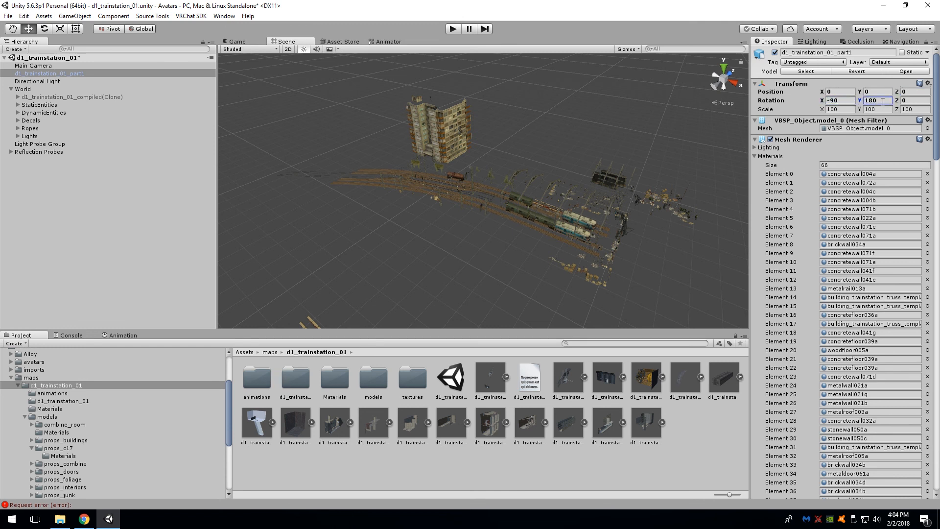
Set the d1_trainstation_01_part1 object's scale to 1 on all three axes.
{"action": "type", "text": "1"}
{"action": "key", "text": "Tab"}
{"action": "type", "text": "1"}
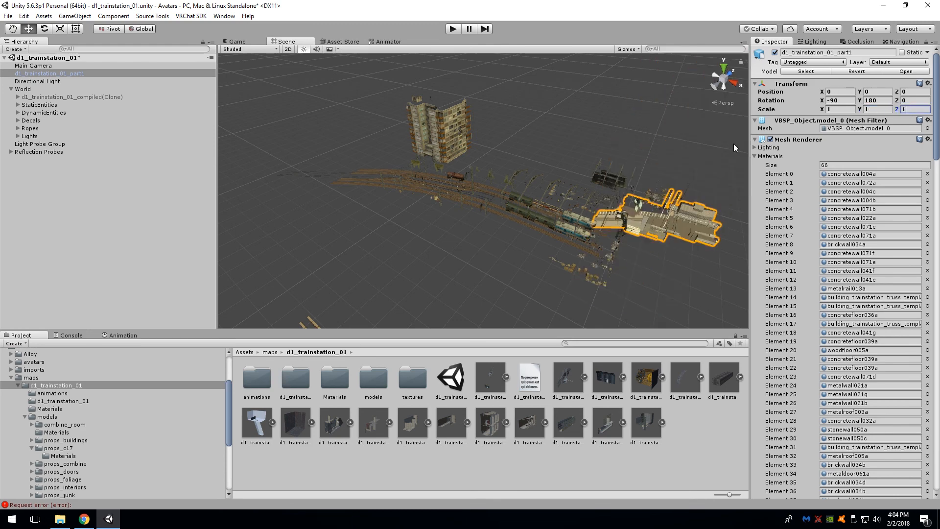
{"action": "right_click_drag", "start_coordinate": [490, 166], "coordinate": [537, 205]}
{"action": "key", "text": "w"}
{"action": "key", "text": "s"}
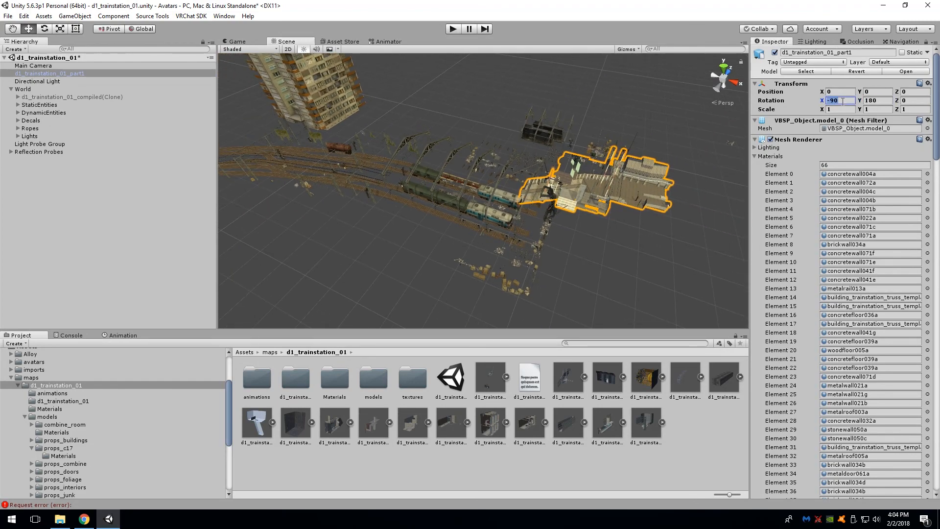
Try a Y rotation of 0 on the d1_trainstation_01_part1 object.
{"action": "key", "text": "d"}
{"action": "right_click_drag", "start_coordinate": [683, 135], "coordinate": [637, 171]}
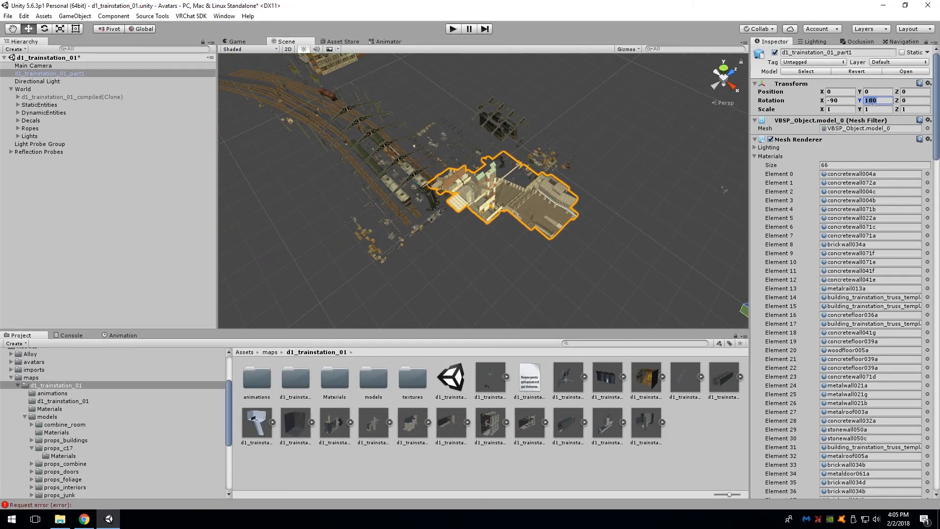
{"action": "type", "text": "0"}
{"action": "right_click_drag", "start_coordinate": [583, 124], "coordinate": [578, 180]}
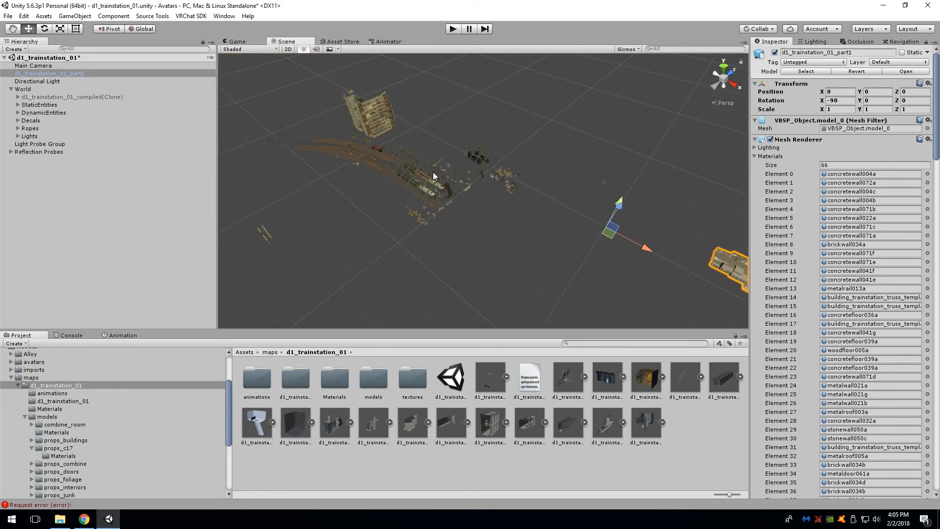
Check the compiled clone's transform and set d1_trainstation_01_part1's scale to 2.54 on all three axes.
{"action": "left_click", "coordinate": [44, 90]}
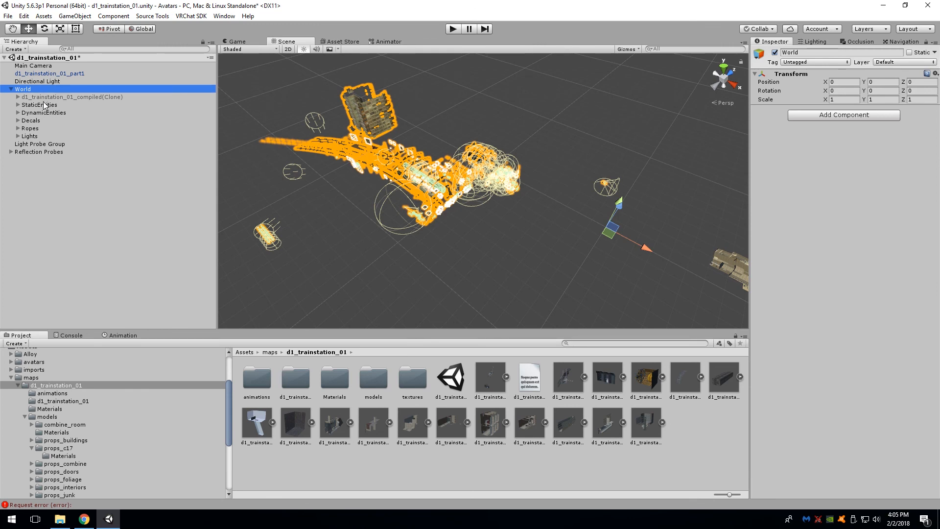
{"action": "left_click", "coordinate": [46, 98]}
{"action": "right_click_drag", "start_coordinate": [638, 103], "coordinate": [680, 167]}
{"action": "left_click", "coordinate": [664, 156]}
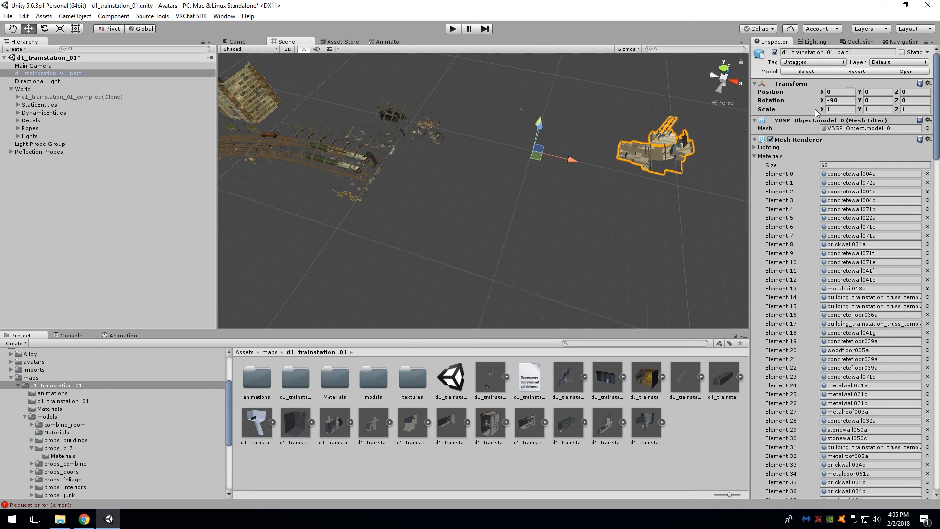
{"action": "type", "text": "2.54"}
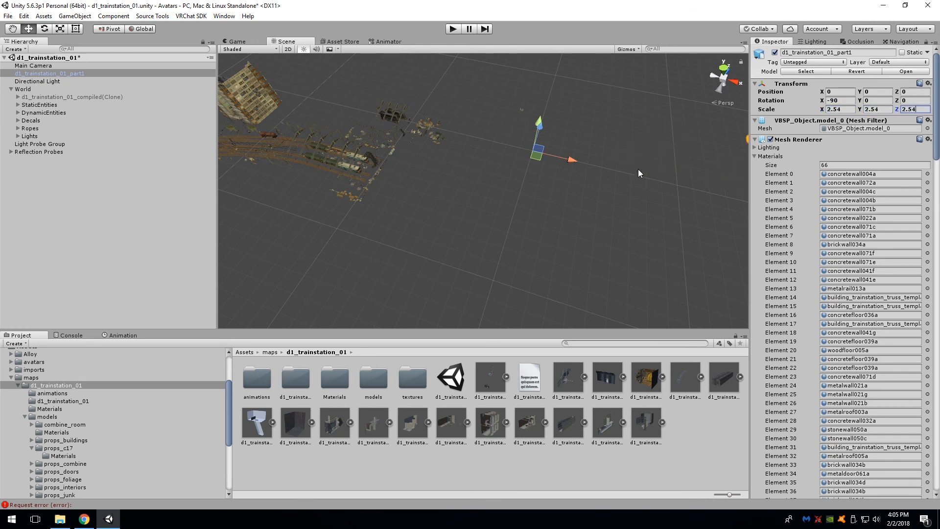
{"action": "right_click_drag", "start_coordinate": [638, 168], "coordinate": [677, 142]}
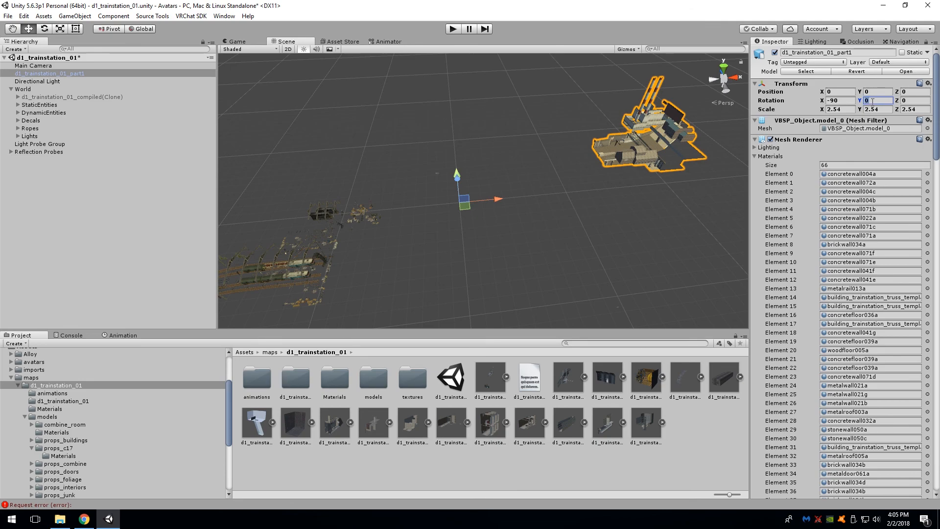
Set d1_trainstation_01_part1's Y rotation to 180 and check its alignment with the tracks and props.
{"action": "type", "text": "180"}
{"action": "mouse_move", "coordinate": [529, 145]}
{"action": "right_mouse_down"}
{"action": "mouse_move", "coordinate": [400, 150]}
{"action": "mouse_move", "coordinate": [526, 162]}
{"action": "right_mouse_up"}
{"action": "key", "text": "w"}
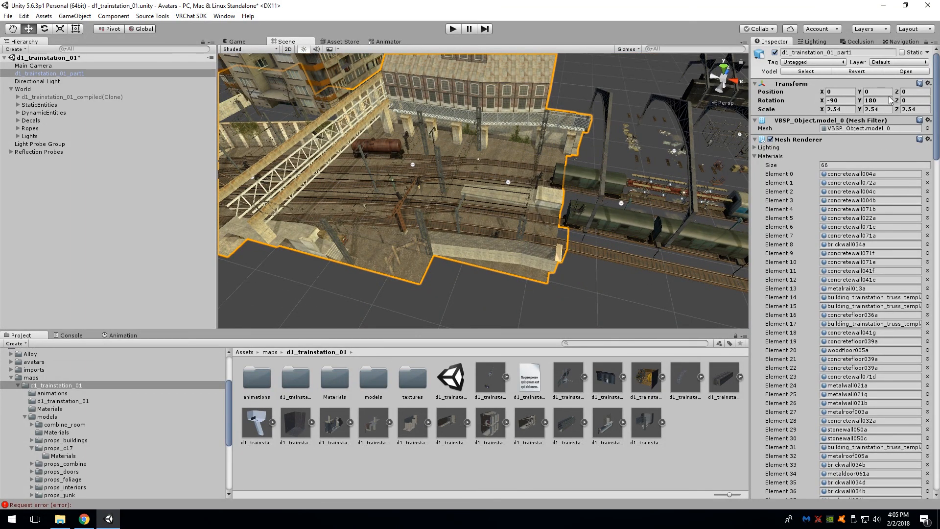
{"action": "scroll", "coordinate": [638, 147], "scroll_direction": "down", "scroll_amount": 5}
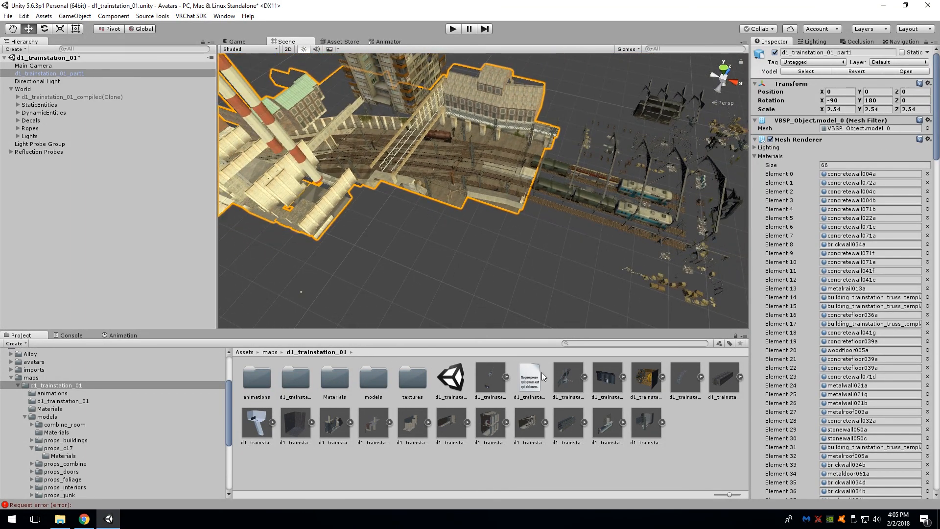
Add the d1_trainstation_01_part2 through part16 models to the scene, matching part1's position, rotation and scale.
{"action": "left_click", "coordinate": [490, 379]}
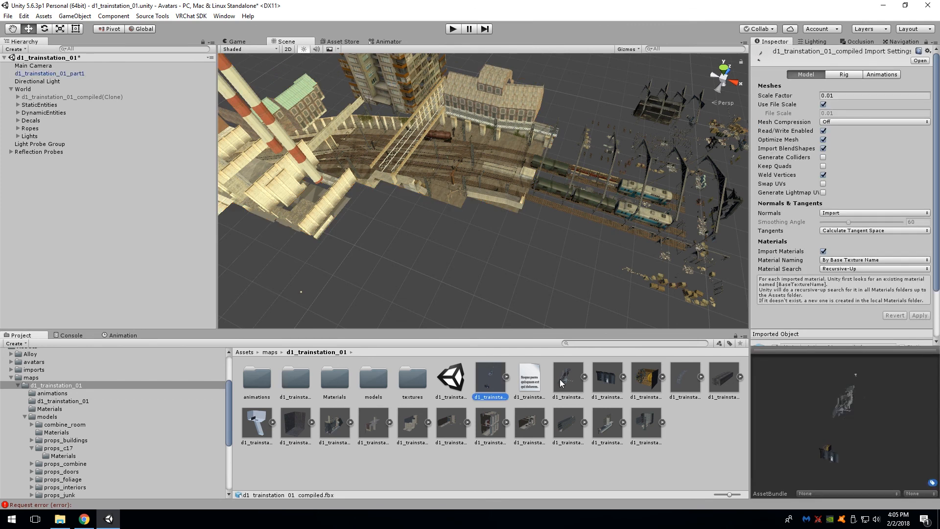
{"action": "left_click", "coordinate": [560, 380]}
{"action": "left_click_drag", "start_coordinate": [598, 384], "coordinate": [495, 220]}
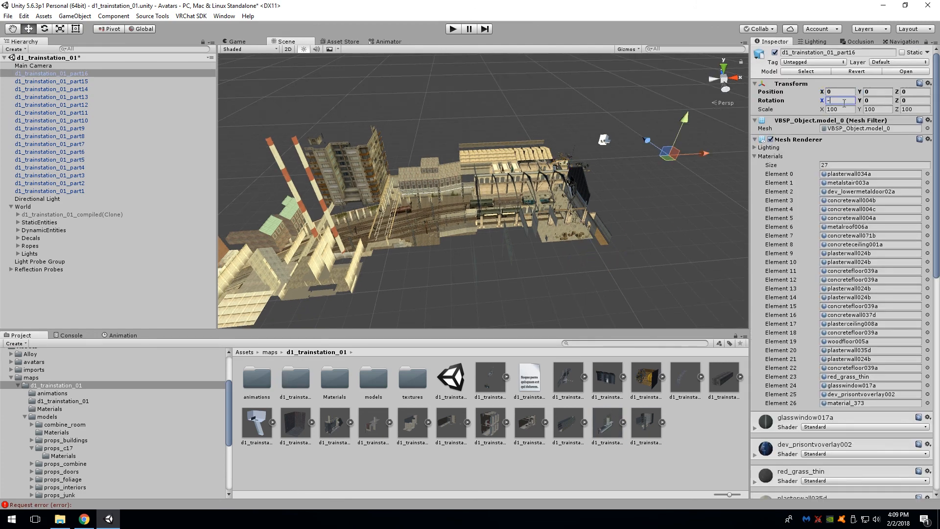
{"action": "left_click_drag", "start_coordinate": [636, 181], "coordinate": [549, 191], "text": "alt"}
Delete the inactive d1_trainstation_01_compiled(Clone) object from World.
{"action": "left_click", "coordinate": [894, 41]}
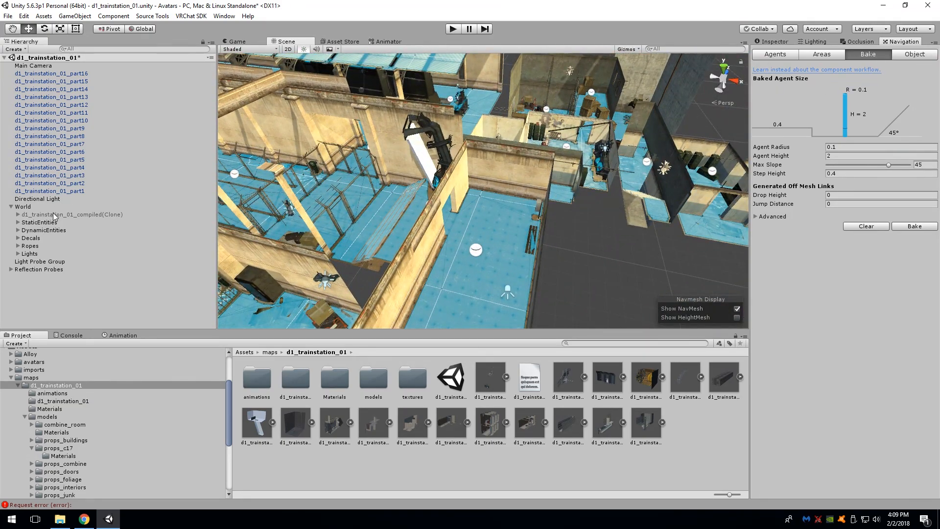
{"action": "double_click", "coordinate": [43, 263]}
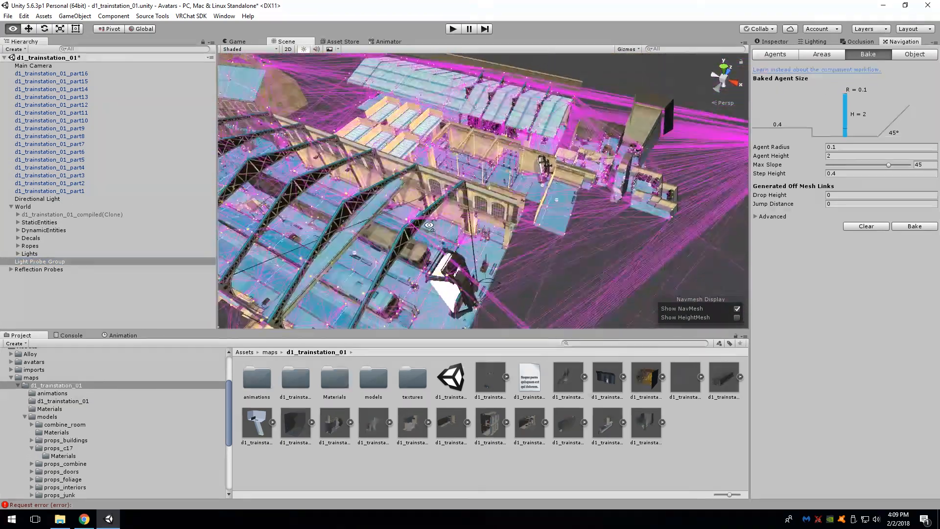
{"action": "double_click", "coordinate": [87, 215]}
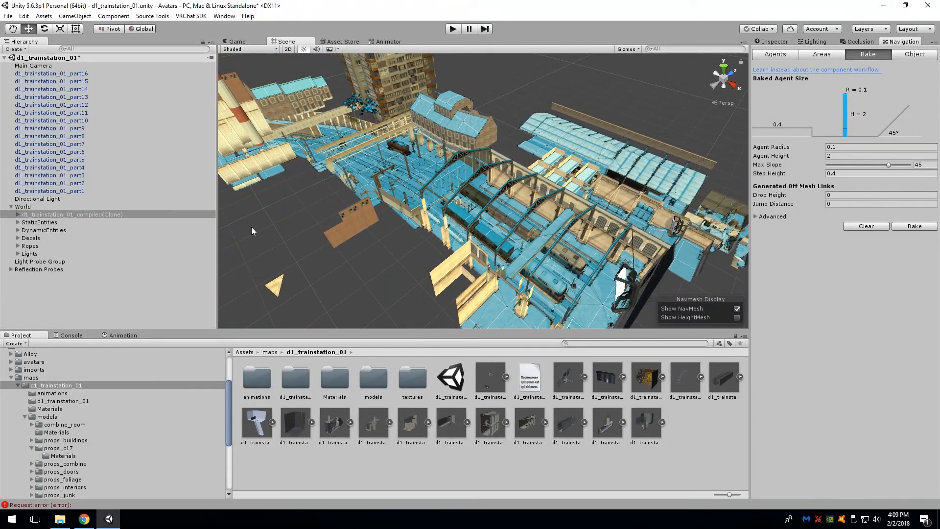
{"action": "key", "text": "Delete"}
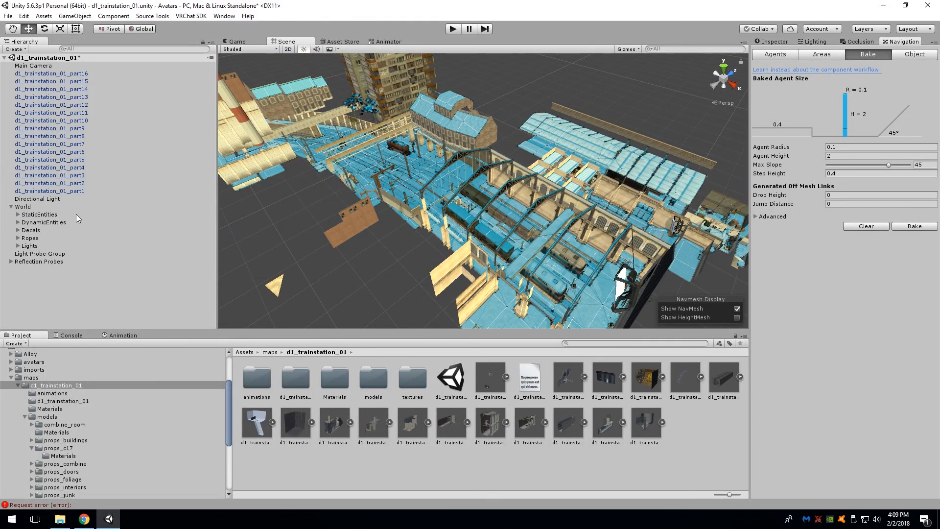
Create an empty object named StaticWorld under World and place it above StaticEntities.
{"action": "left_click", "coordinate": [61, 191]}
{"action": "left_click", "coordinate": [78, 73], "text": "shift"}
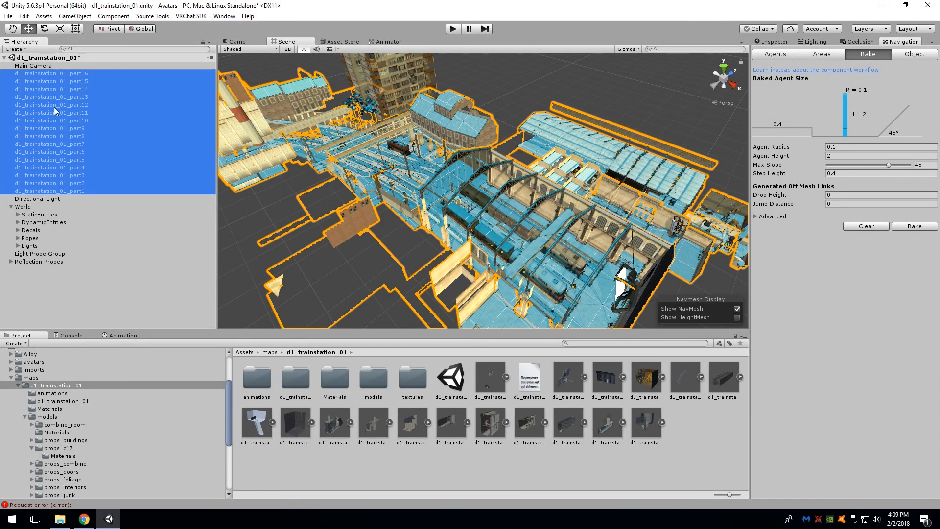
{"action": "right_click", "coordinate": [30, 208]}
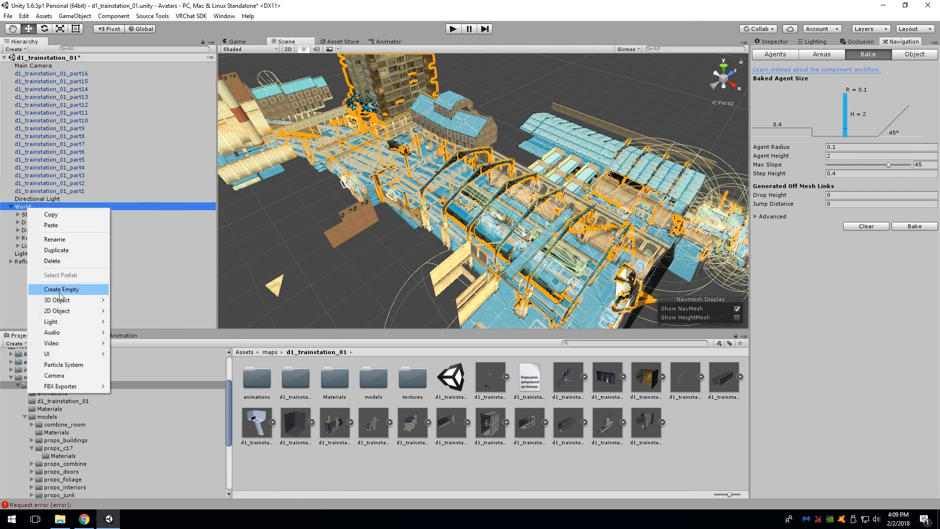
{"action": "left_click", "coordinate": [60, 288]}
{"action": "left_click", "coordinate": [46, 255]}
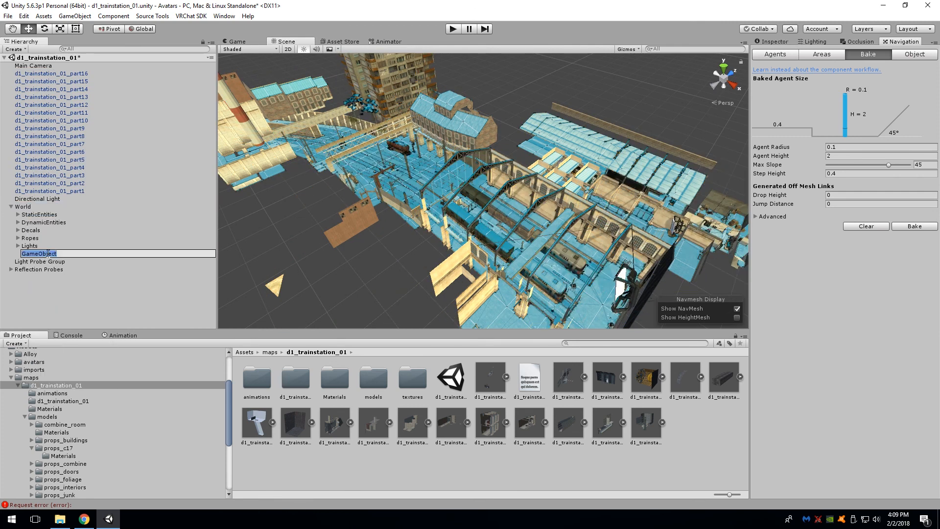
{"action": "type", "text": "StaticWorld"}
{"action": "key", "text": "Return"}
{"action": "left_click_drag", "start_coordinate": [43, 259], "coordinate": [34, 219]}
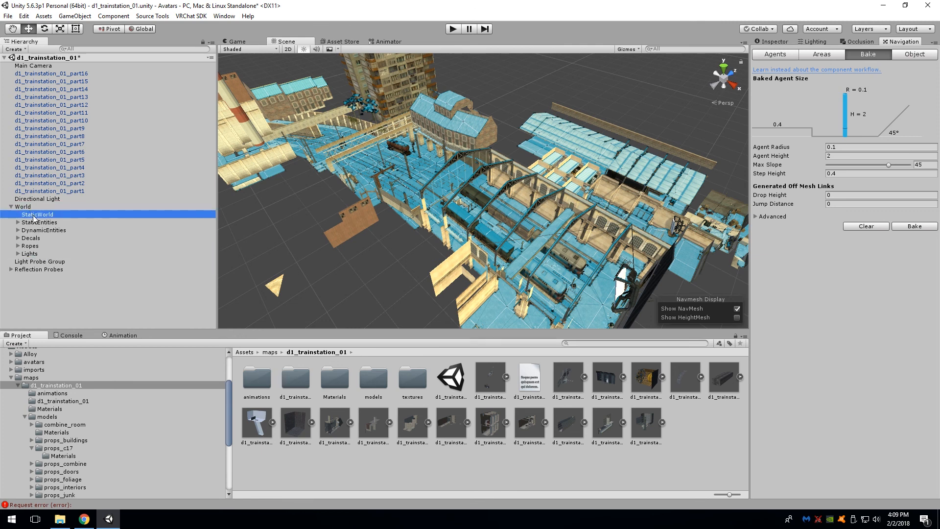
Move d1_trainstation_01_part1 through part16 into StaticWorld and mark all of them as static.
{"action": "left_click", "coordinate": [760, 42]}
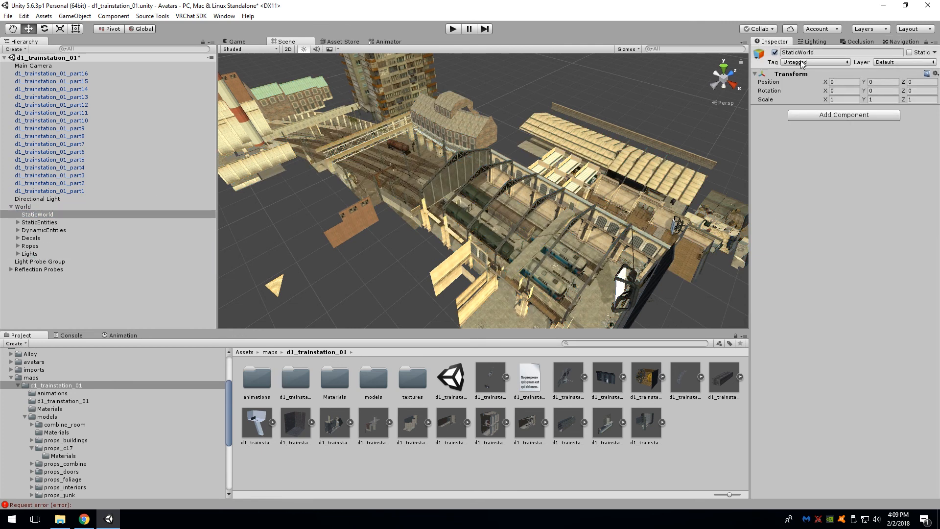
{"action": "left_click", "coordinate": [55, 191]}
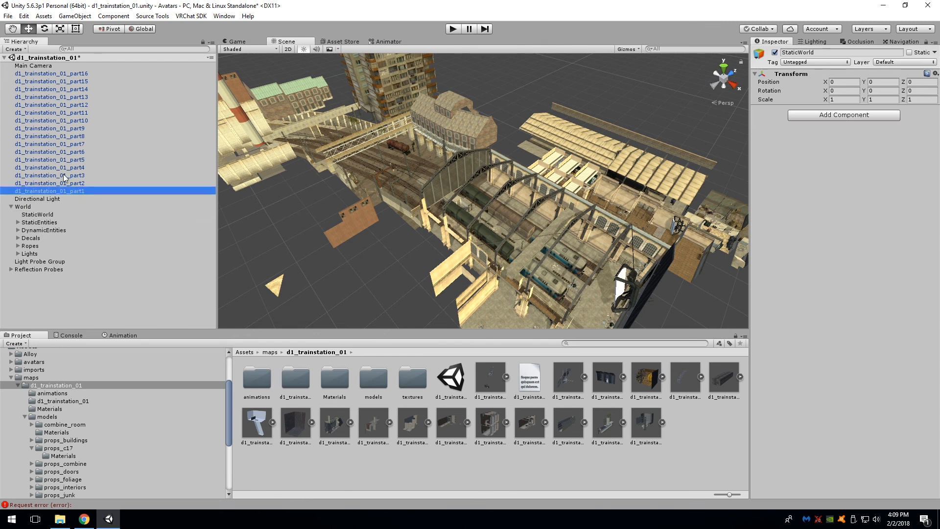
{"action": "left_click", "coordinate": [75, 75], "text": "shift"}
{"action": "left_click_drag", "start_coordinate": [57, 107], "coordinate": [45, 215]}
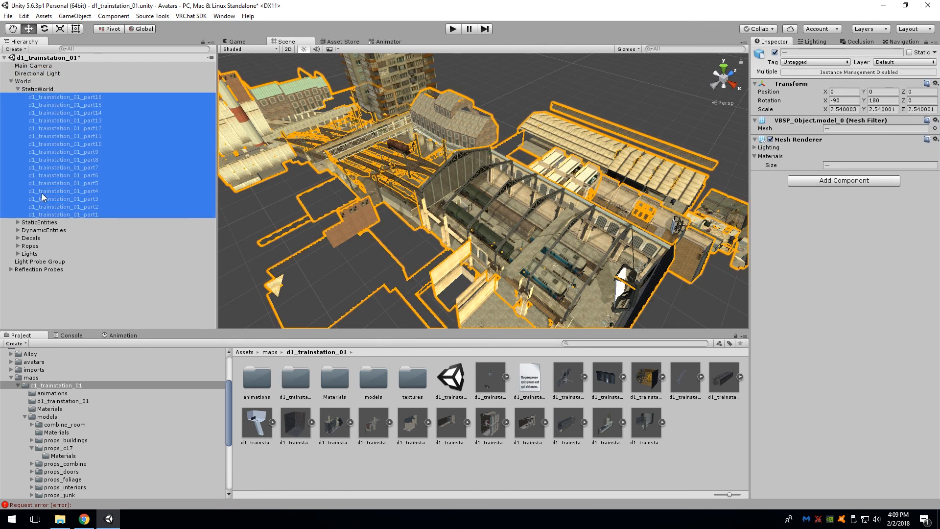
{"action": "left_click", "coordinate": [18, 90]}
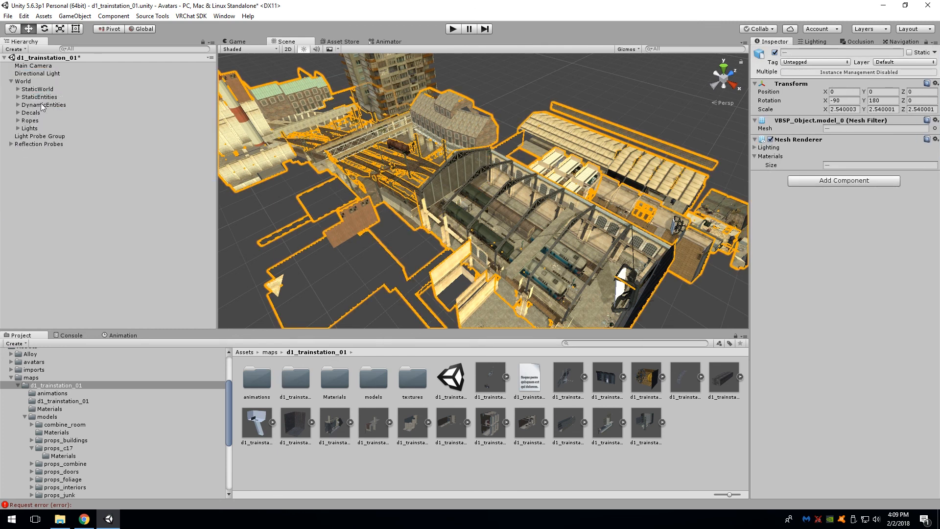
{"action": "left_click", "coordinate": [910, 53]}
{"action": "left_click", "coordinate": [428, 272]}
Start generating the scene's lighting with the current lightmapping settings.
{"action": "left_click_drag", "start_coordinate": [428, 272], "coordinate": [539, 217], "text": "alt"}
{"action": "right_click_drag", "start_coordinate": [539, 217], "coordinate": [554, 135]}
{"action": "left_click", "coordinate": [814, 41]}
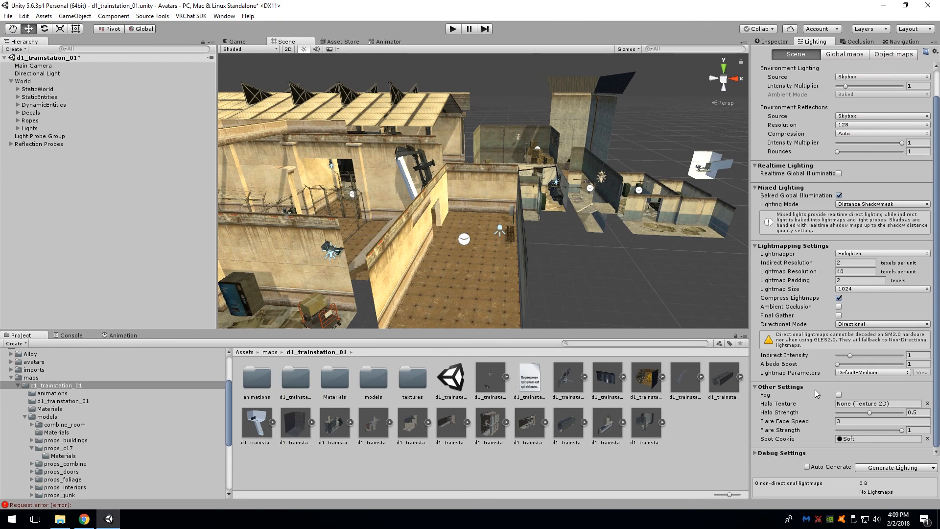
{"action": "left_click", "coordinate": [879, 472]}
{"action": "right_click_drag", "start_coordinate": [470, 255], "coordinate": [556, 250]}
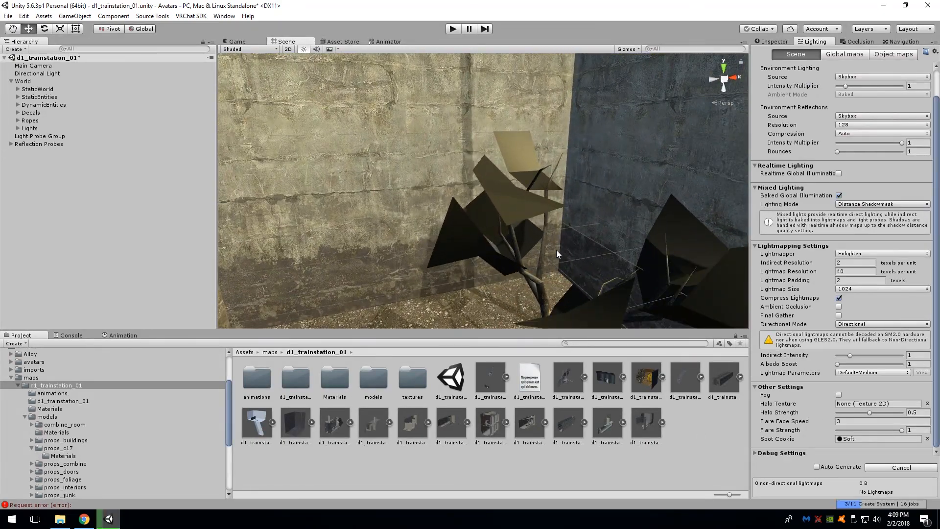
Switch the tree_deciduous_01a_branches material of the foliage mesh beside the wall to a non-opaque rendering mode.
{"action": "left_click", "coordinate": [519, 210]}
{"action": "left_click", "coordinate": [268, 353]}
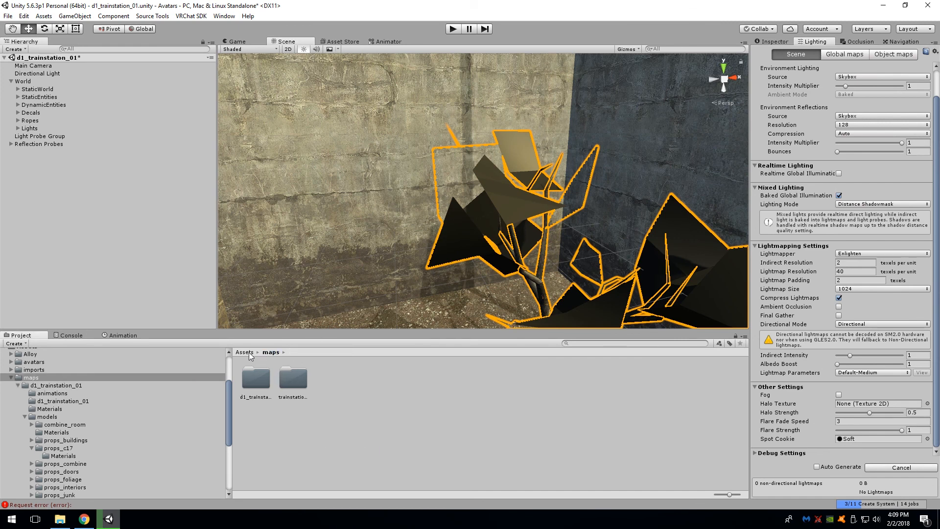
{"action": "left_click", "coordinate": [516, 210]}
{"action": "left_click", "coordinate": [758, 42]}
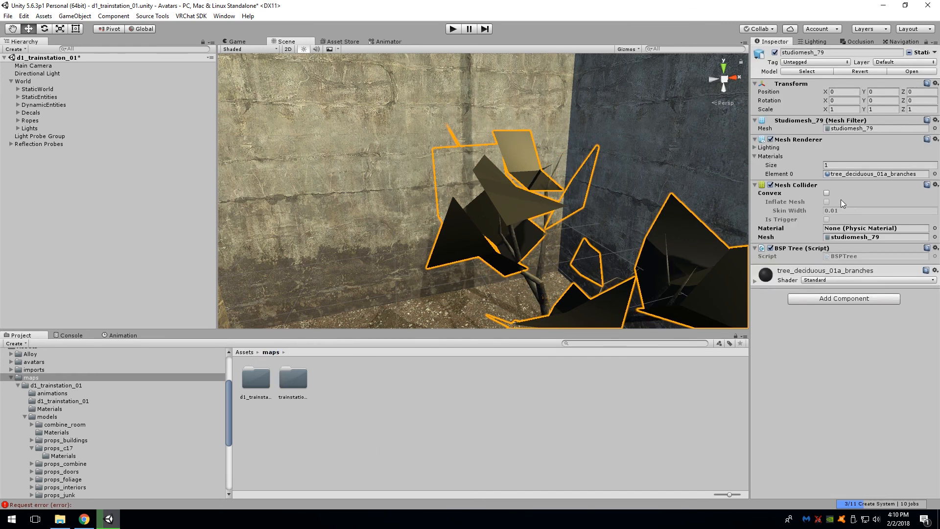
{"action": "double_click", "coordinate": [847, 174]}
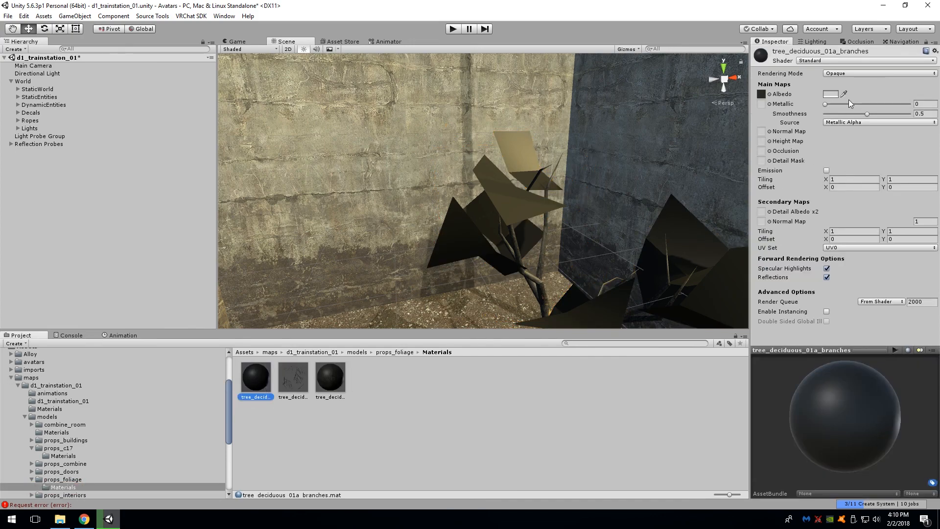
{"action": "left_click", "coordinate": [852, 73]}
{"action": "left_click", "coordinate": [852, 93]}
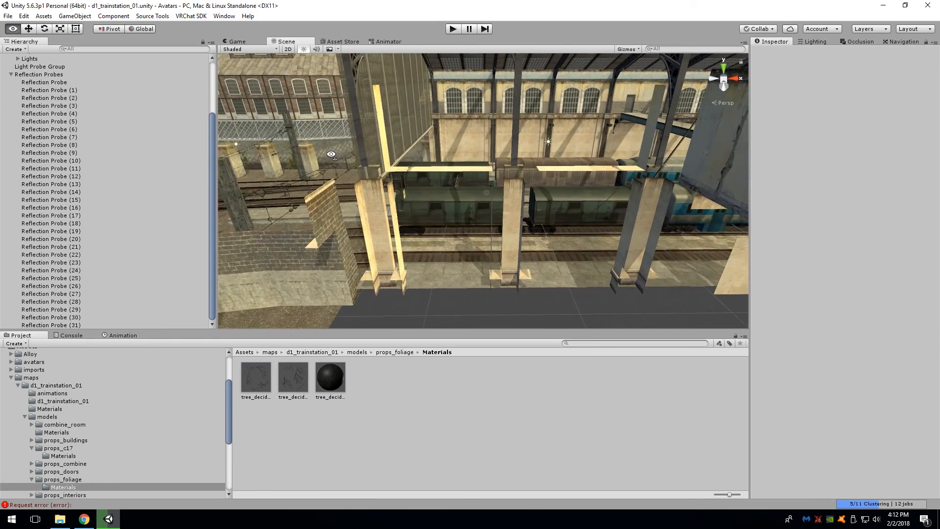
Switch to File Explorer and launch hammer.exe from the bin folder of Half-Life 2.
{"action": "right_click_drag", "start_coordinate": [274, 147], "coordinate": [344, 239]}
{"action": "left_click", "coordinate": [59, 519]}
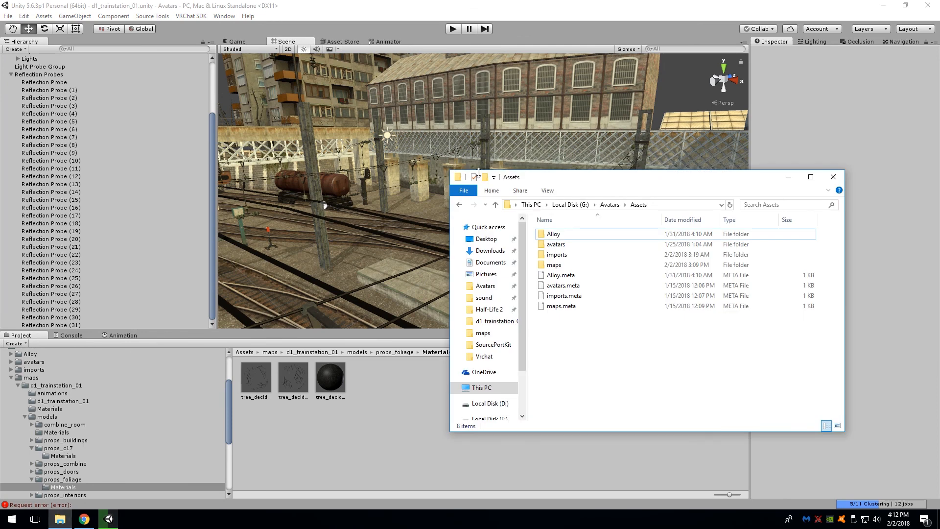
{"action": "left_click", "coordinate": [490, 310]}
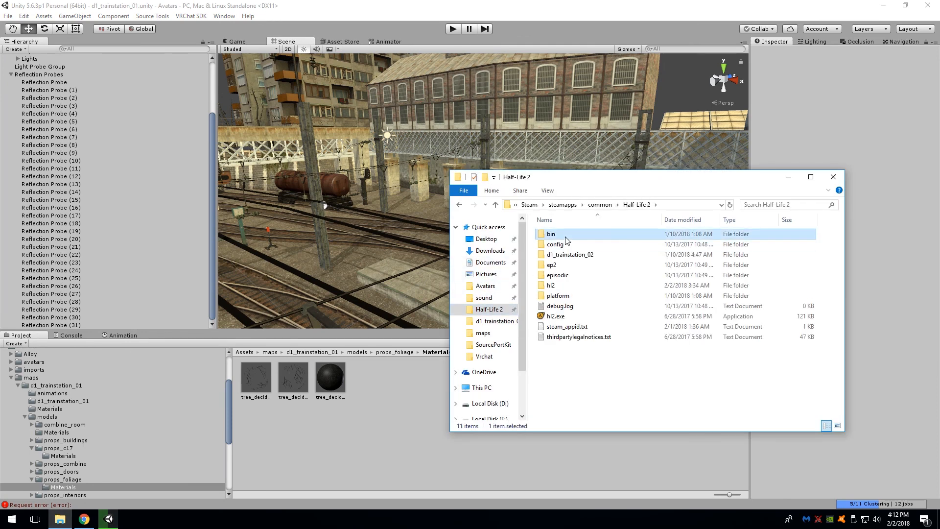
{"action": "double_click", "coordinate": [563, 235]}
{"action": "scroll", "coordinate": [562, 273], "scroll_direction": "down", "scroll_amount": 15}
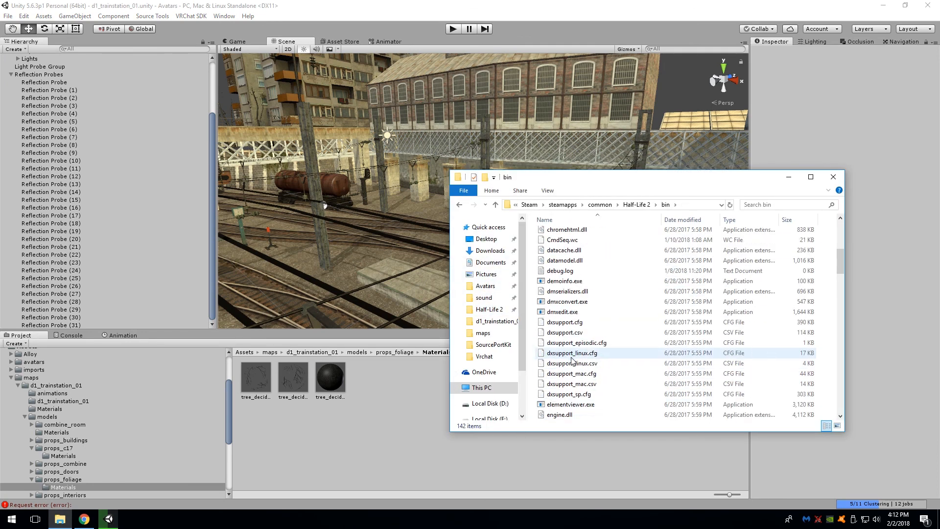
{"action": "left_click", "coordinate": [563, 229]}
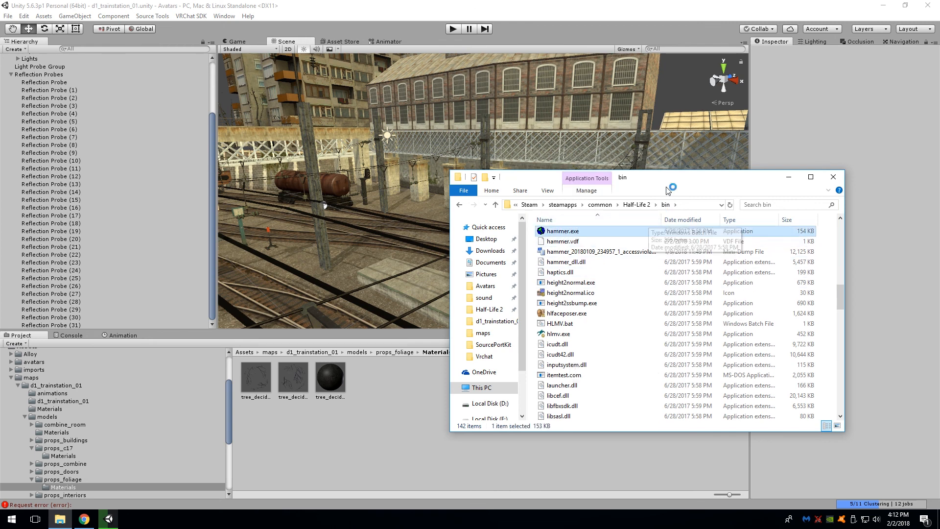
Launch bspsrc.bat from the bspsrc_1.3.23 folder in SourcePortKit.
{"action": "left_click_drag", "start_coordinate": [612, 177], "coordinate": [555, 169]}
{"action": "scroll", "coordinate": [424, 332], "scroll_direction": "down", "scroll_amount": 1}
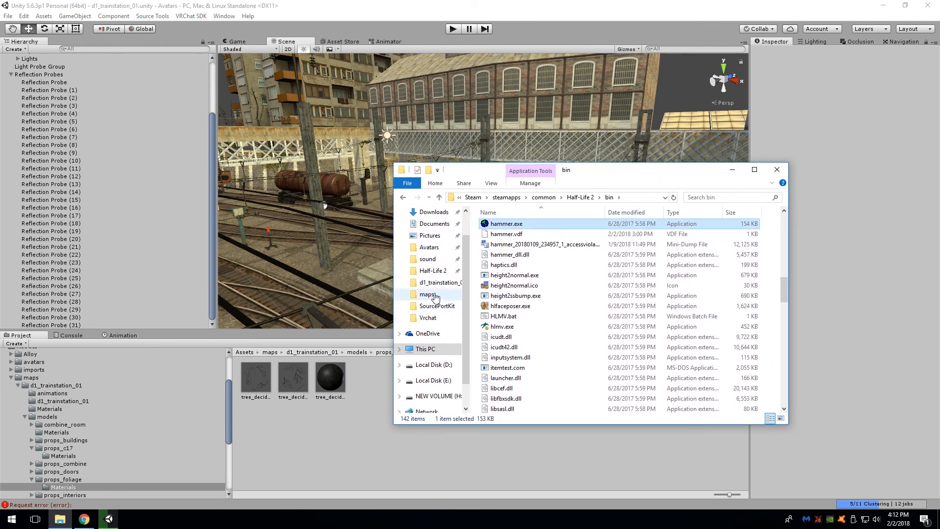
{"action": "left_click", "coordinate": [436, 306]}
{"action": "double_click", "coordinate": [508, 226]}
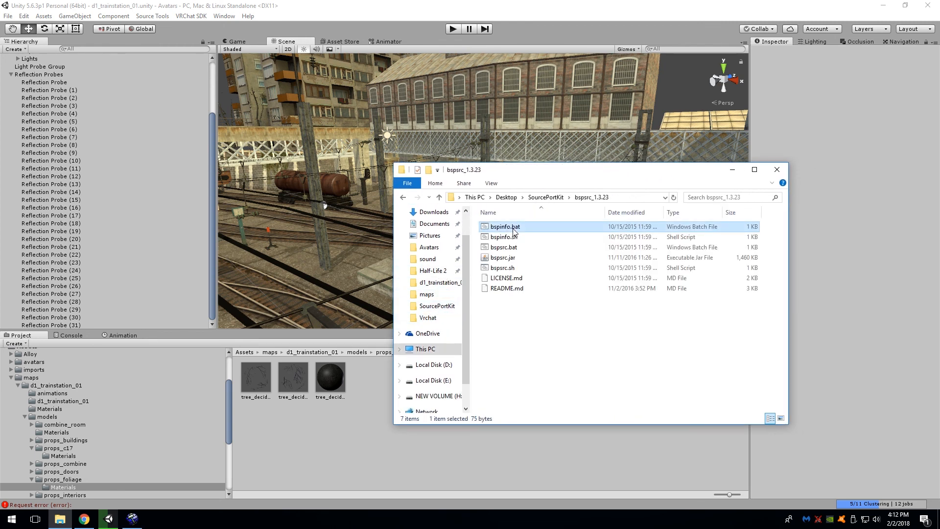
{"action": "double_click", "coordinate": [513, 248]}
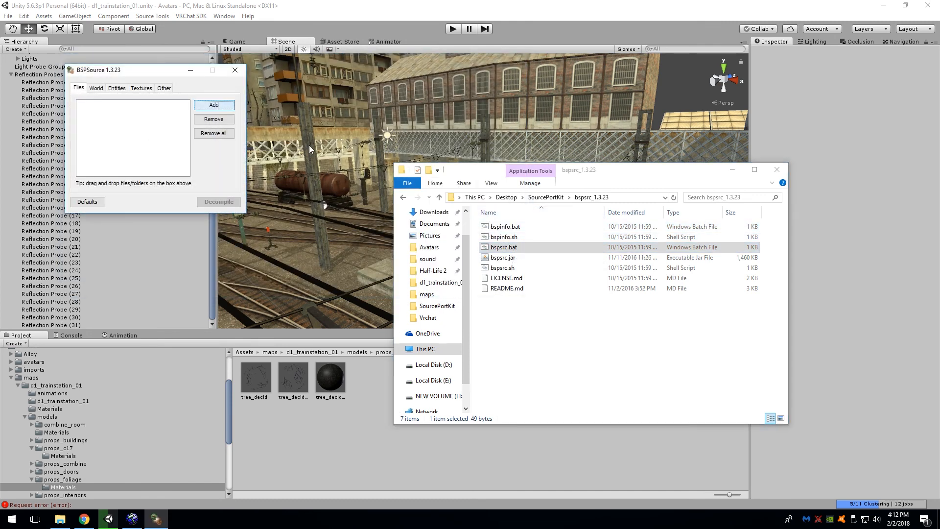
Add d1_trainstation_01.bsp from D:\Steam\steamapps\common\Half-Life 2\hl2\maps to the BSPSource file list.
{"action": "left_click", "coordinate": [214, 106]}
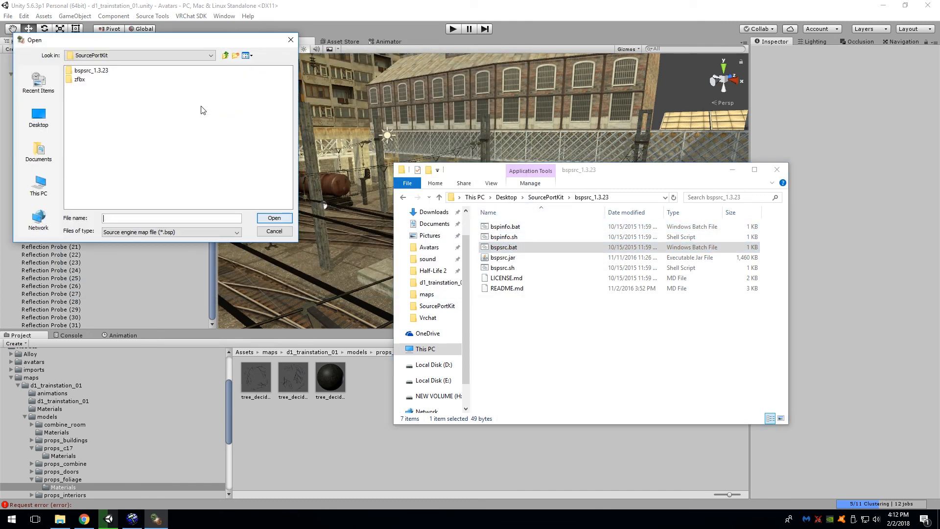
{"action": "left_click", "coordinate": [39, 183]}
{"action": "double_click", "coordinate": [93, 141]}
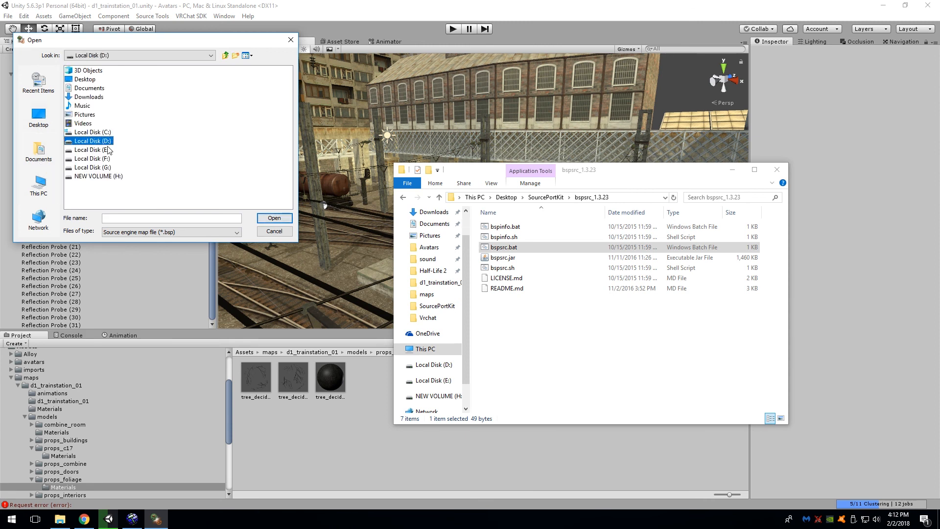
{"action": "double_click", "coordinate": [81, 158]}
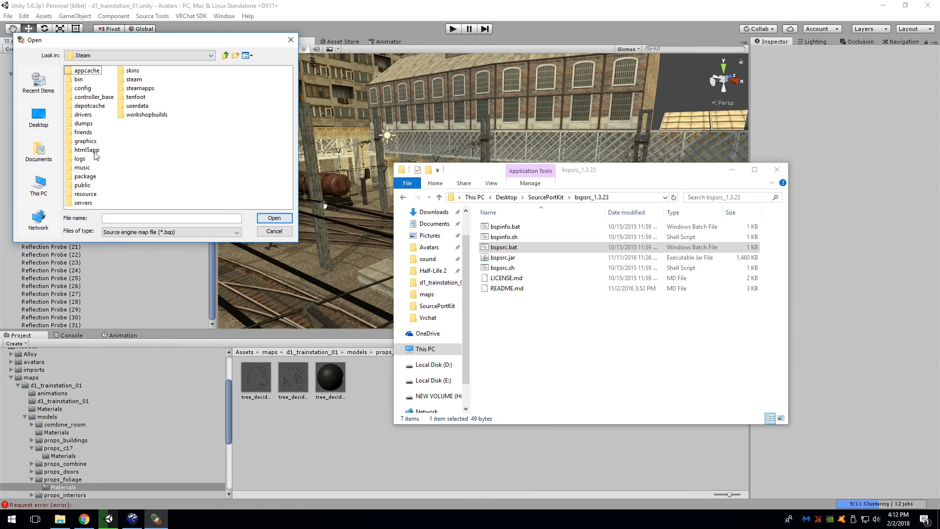
{"action": "double_click", "coordinate": [137, 89]}
{"action": "double_click", "coordinate": [88, 74]}
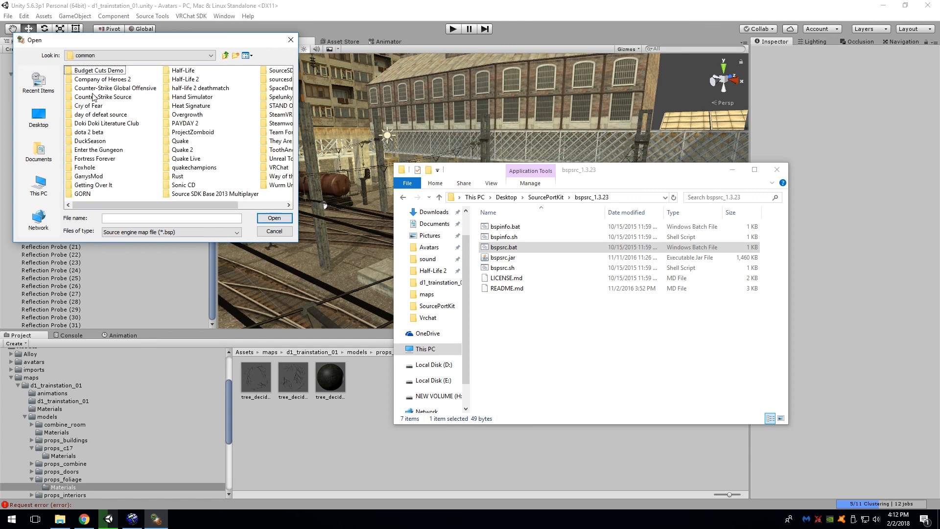
{"action": "left_click_drag", "start_coordinate": [187, 203], "coordinate": [206, 203]}
{"action": "left_click", "coordinate": [191, 79]}
{"action": "double_click", "coordinate": [191, 80]}
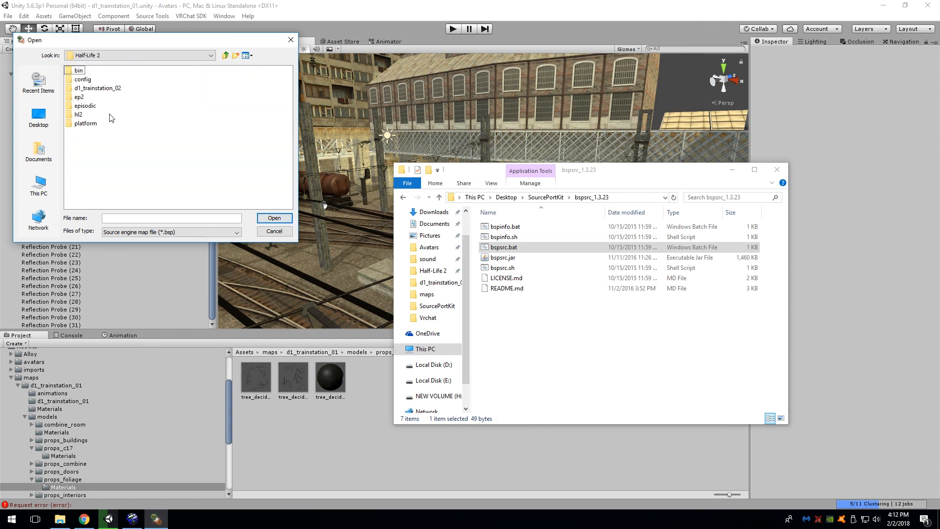
{"action": "double_click", "coordinate": [82, 115]}
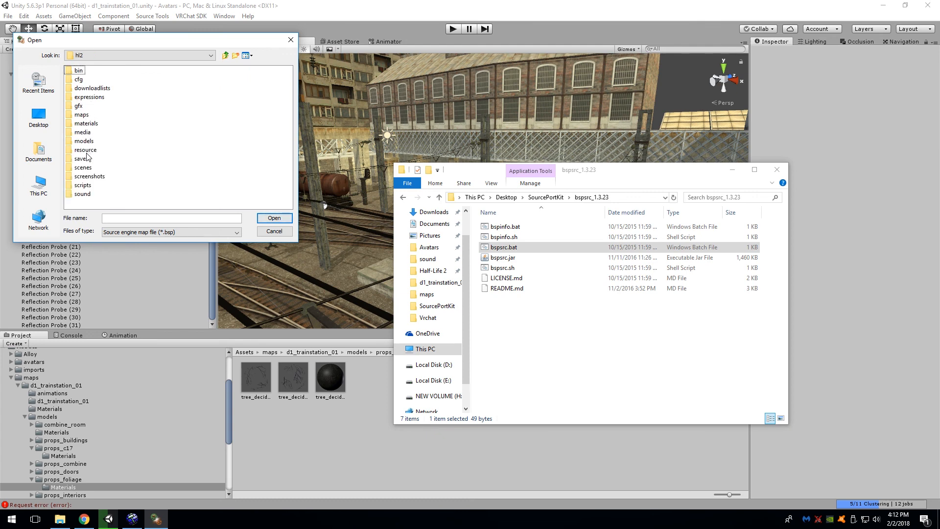
{"action": "double_click", "coordinate": [81, 115]}
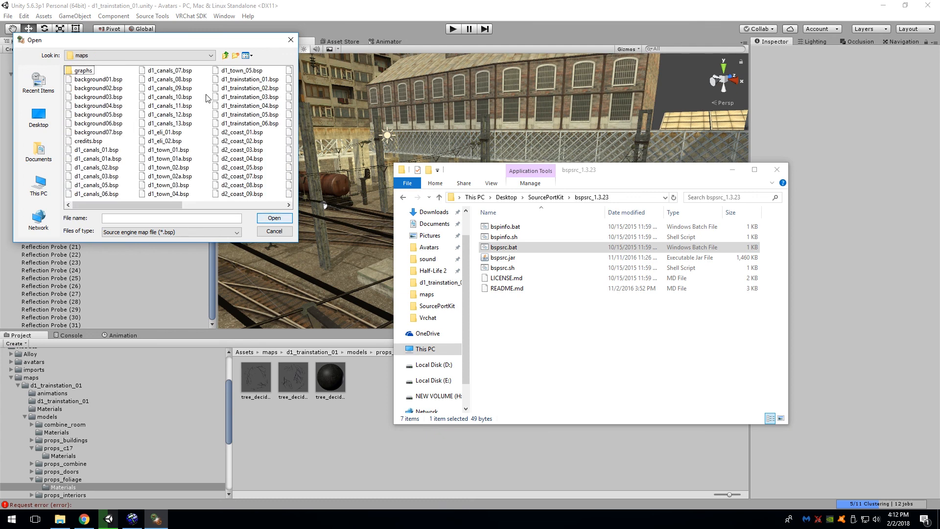
{"action": "double_click", "coordinate": [254, 81]}
Decompile the map to d1_trainstation_01_d.vmf in the desktop folder d1_trainstation_01_d and close BSPSource.
{"action": "left_click", "coordinate": [219, 206]}
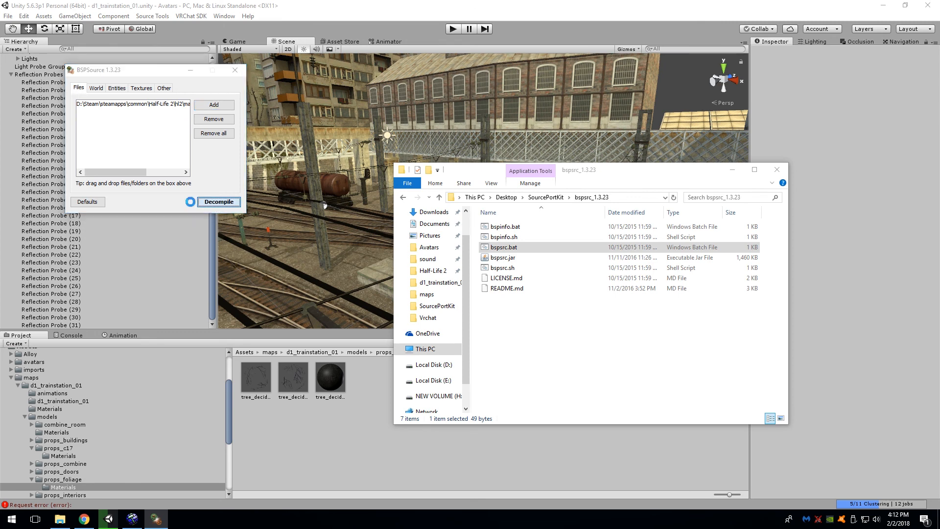
{"action": "left_click", "coordinate": [39, 116]}
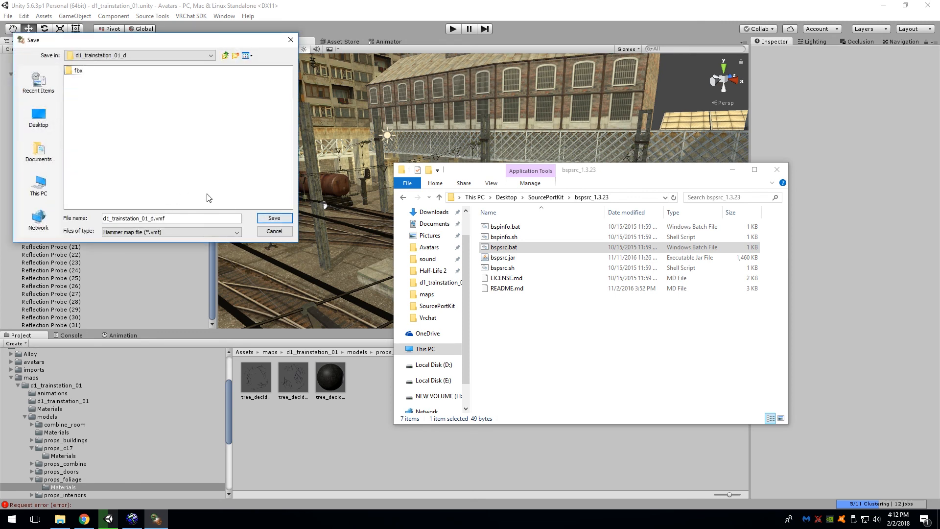
{"action": "left_click", "coordinate": [274, 218]}
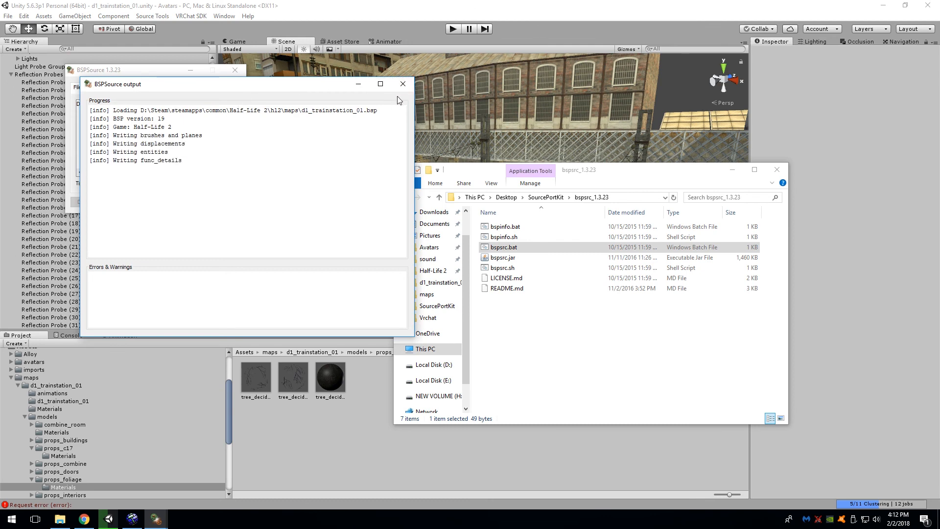
{"action": "left_click", "coordinate": [404, 88]}
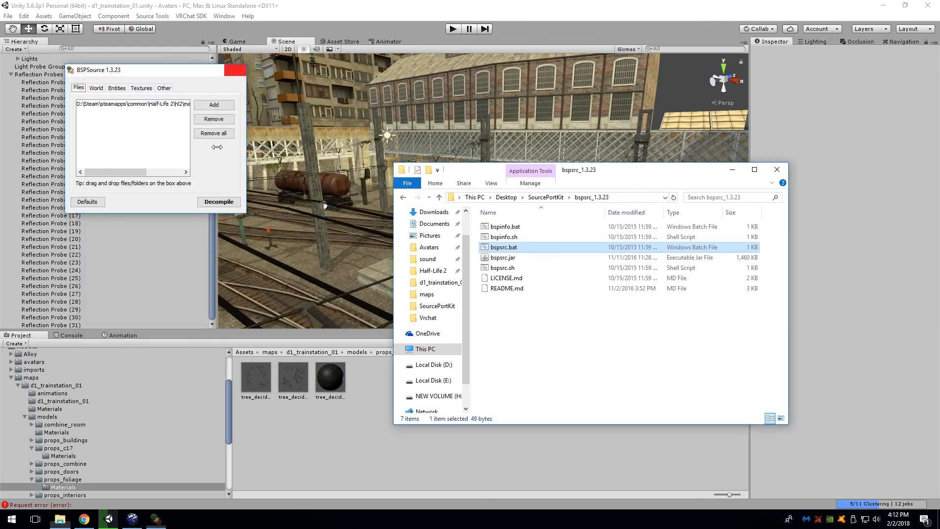
{"action": "left_click", "coordinate": [251, 70]}
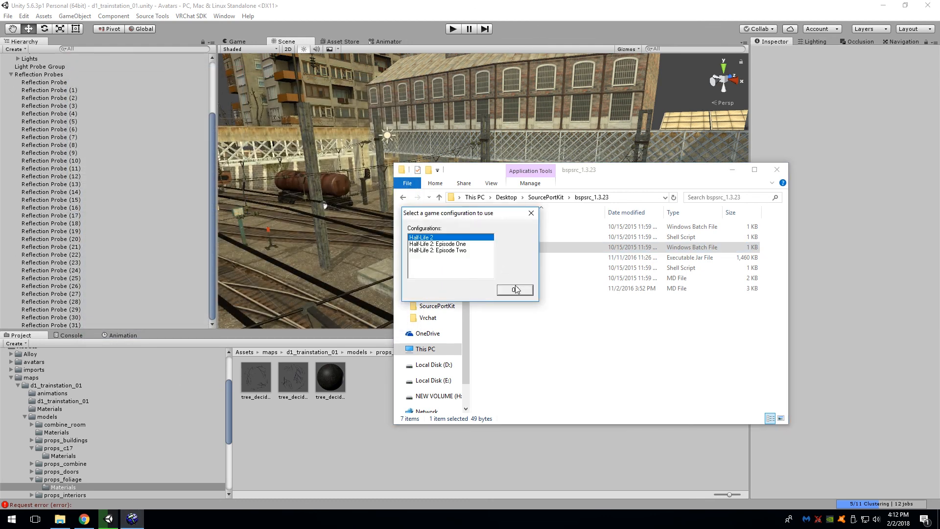
Start Hammer with the Half-Life 2 game configuration and open the decompiled d1_trainstation_01_d.vmf map.
{"action": "left_click", "coordinate": [514, 289]}
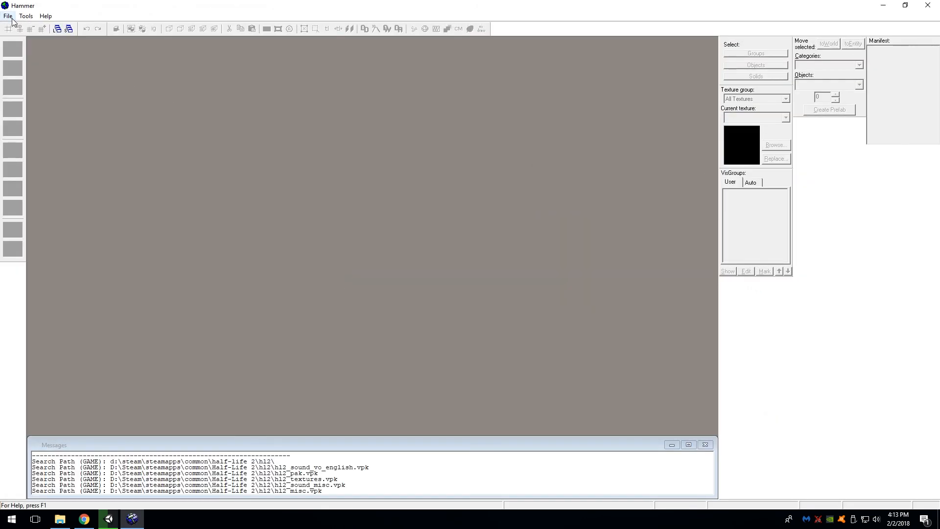
{"action": "left_click", "coordinate": [10, 16]}
{"action": "left_click", "coordinate": [42, 54]}
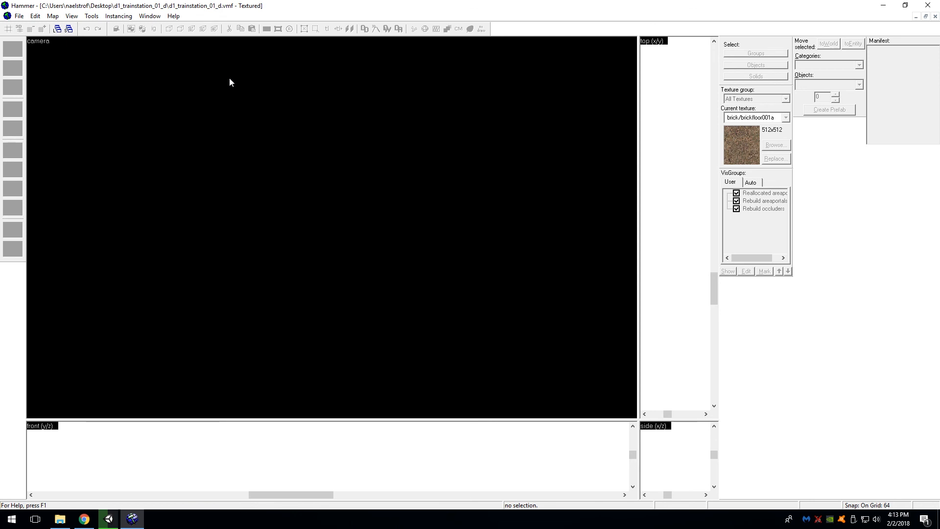
Look up the SkyBox Texture Name in the decompiled map's properties.
{"action": "key", "text": "z"}
{"action": "key", "text": "s"}
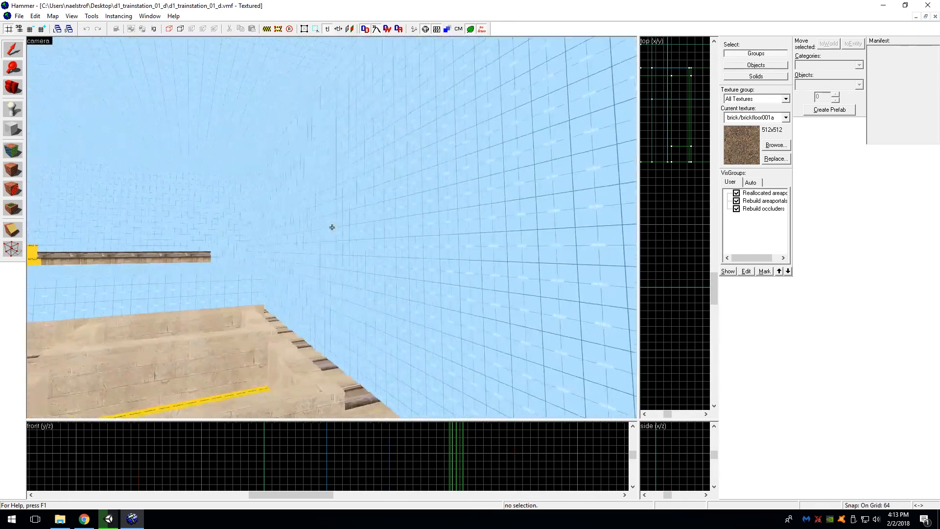
{"action": "key", "text": "z"}
{"action": "left_click", "coordinate": [352, 223]}
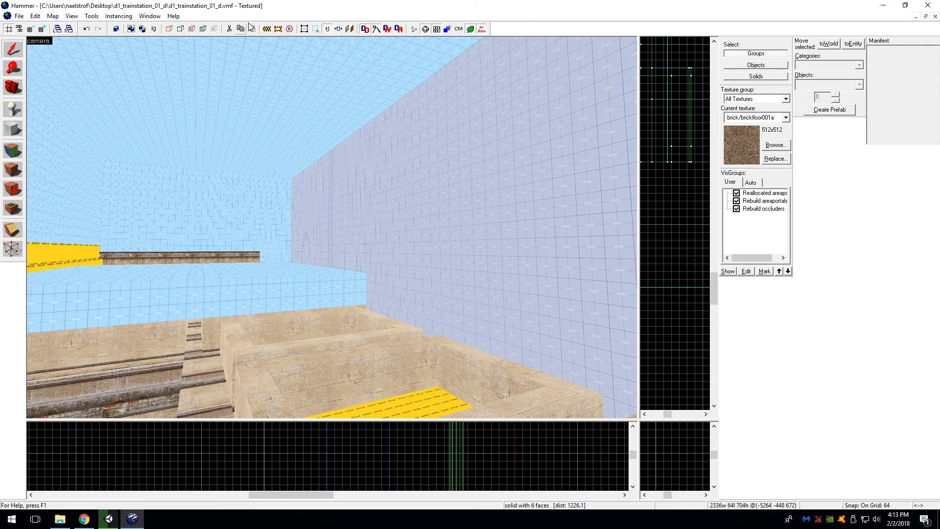
{"action": "left_click", "coordinate": [150, 17]}
{"action": "mouse_move", "coordinate": [87, 17]}
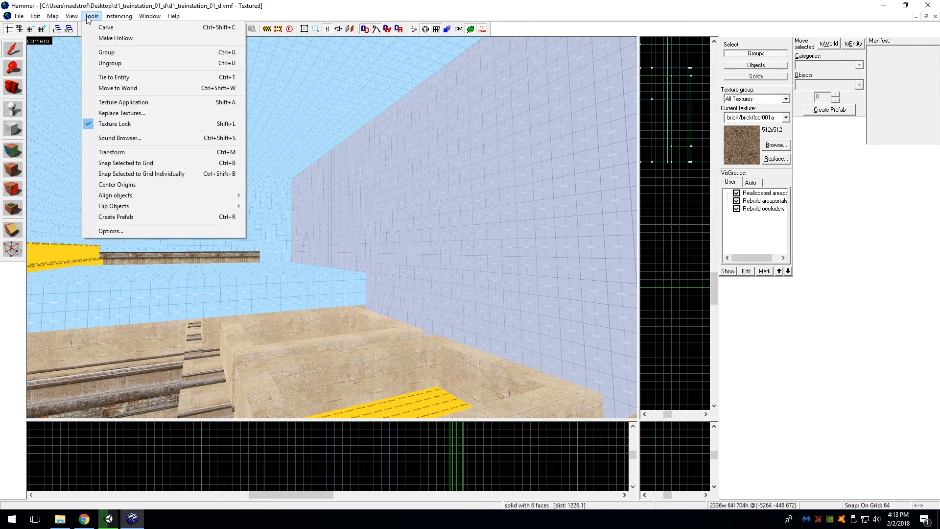
{"action": "mouse_move", "coordinate": [53, 16]}
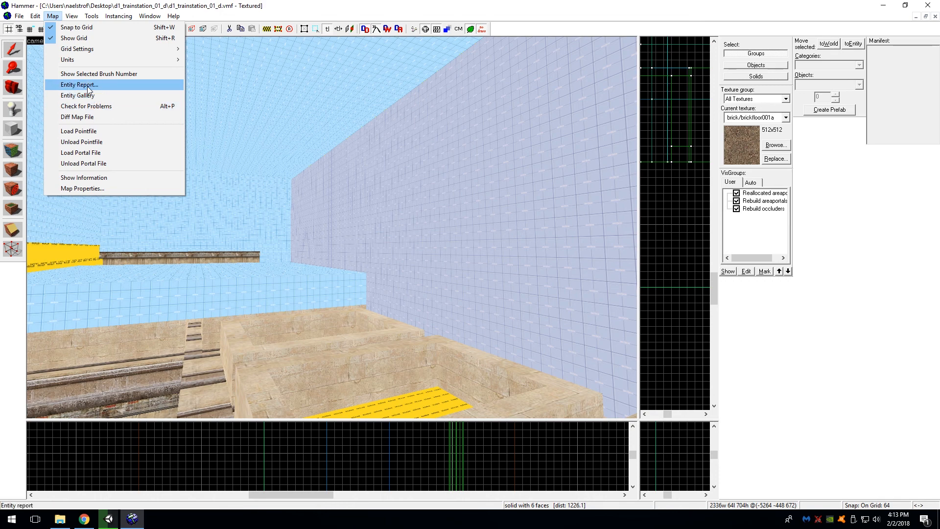
{"action": "left_click", "coordinate": [96, 188]}
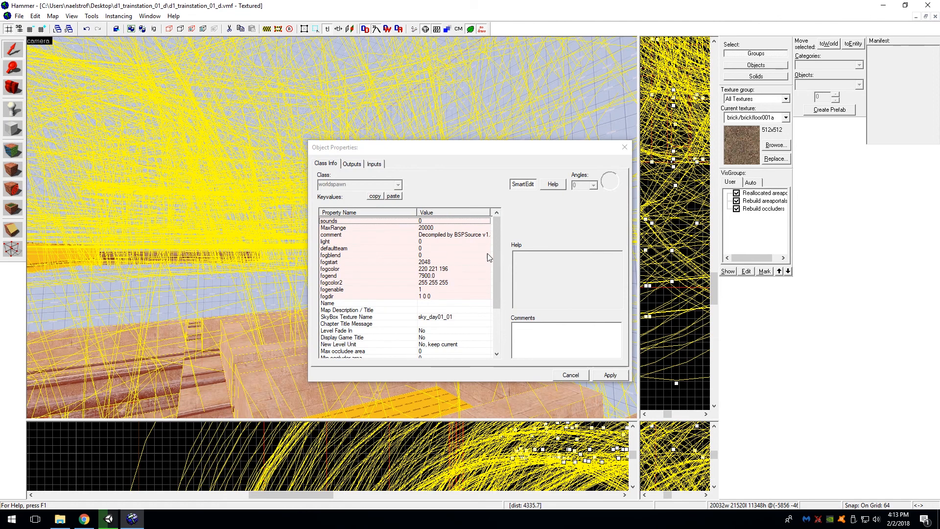
{"action": "scroll", "coordinate": [482, 263], "scroll_direction": "down", "scroll_amount": 2}
{"action": "left_click", "coordinate": [408, 276]}
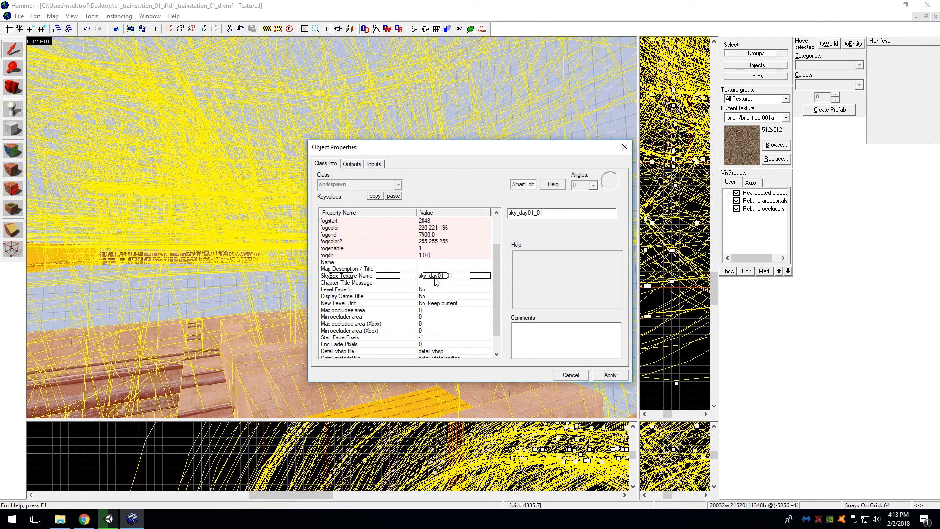
Switch to File Explorer and open the hl2\materials\skybox folder of Half-Life 2.
{"action": "left_click", "coordinate": [60, 519]}
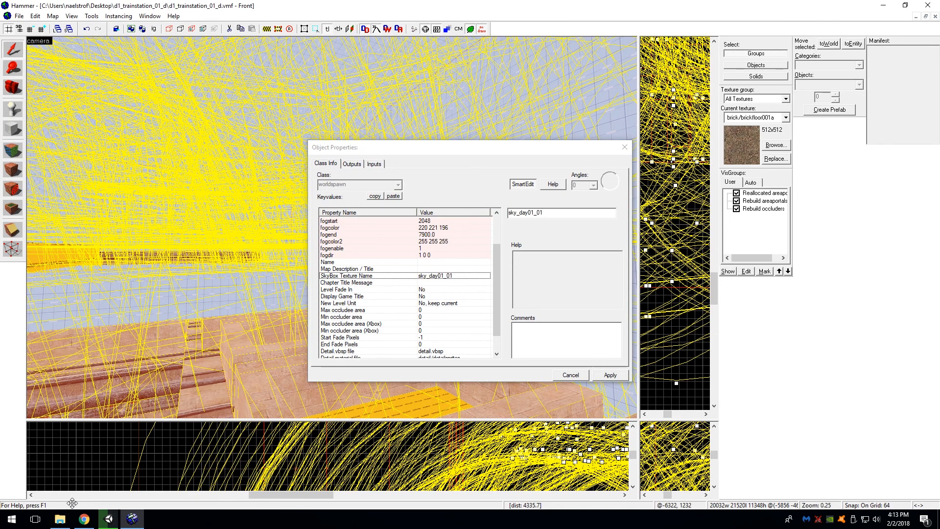
{"action": "left_click", "coordinate": [434, 272]}
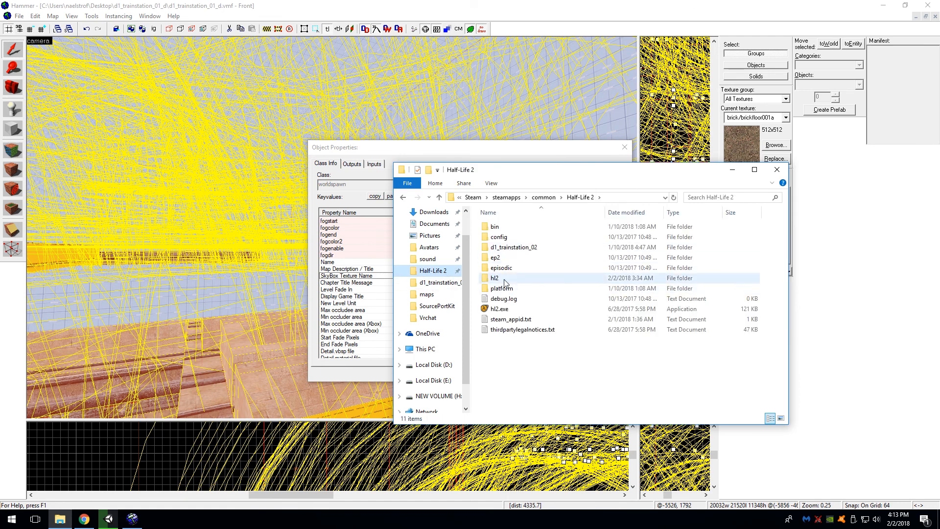
{"action": "double_click", "coordinate": [505, 278]}
{"action": "double_click", "coordinate": [504, 288]}
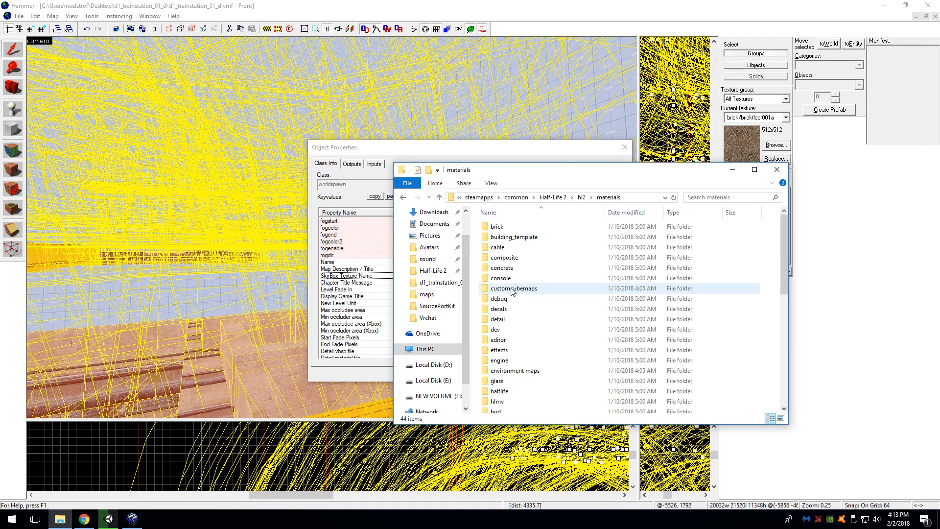
{"action": "scroll", "coordinate": [512, 304], "scroll_direction": "down", "scroll_amount": 6}
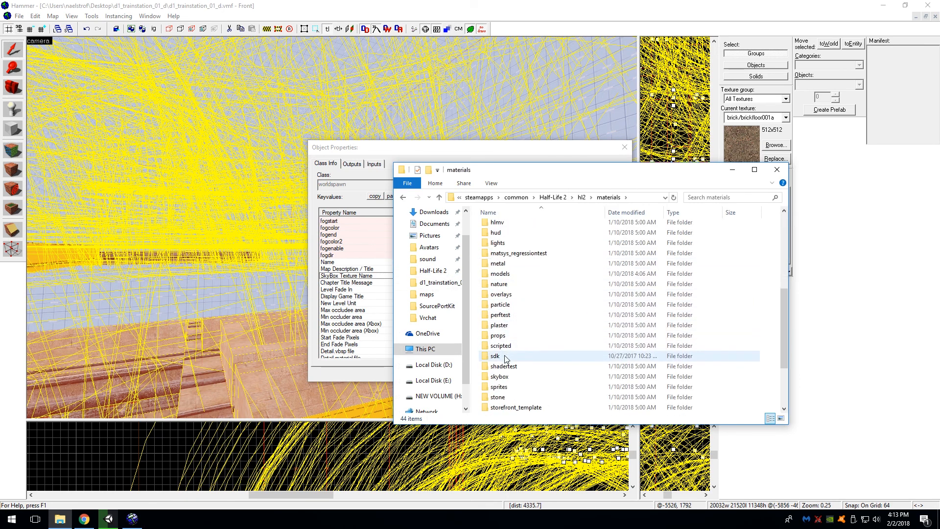
{"action": "double_click", "coordinate": [500, 376]}
{"action": "left_click_drag", "start_coordinate": [538, 170], "coordinate": [705, 131]}
Copy the non-HDR sky_day01_01 VMT and VTF files, from sky_day01_01bk.vmt through sky_day01_01up.vtf.
{"action": "scroll", "coordinate": [695, 294], "scroll_direction": "down", "scroll_amount": 1}
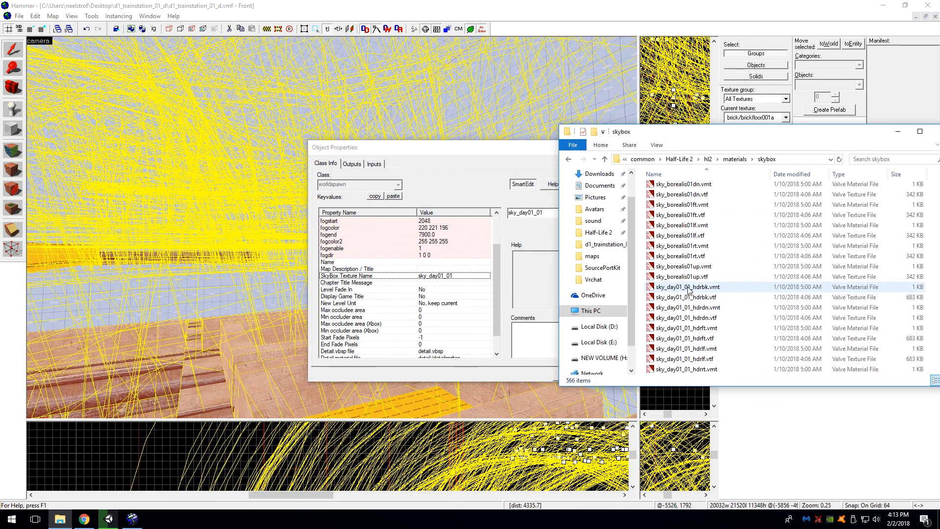
{"action": "scroll", "coordinate": [695, 299], "scroll_direction": "down", "scroll_amount": 3}
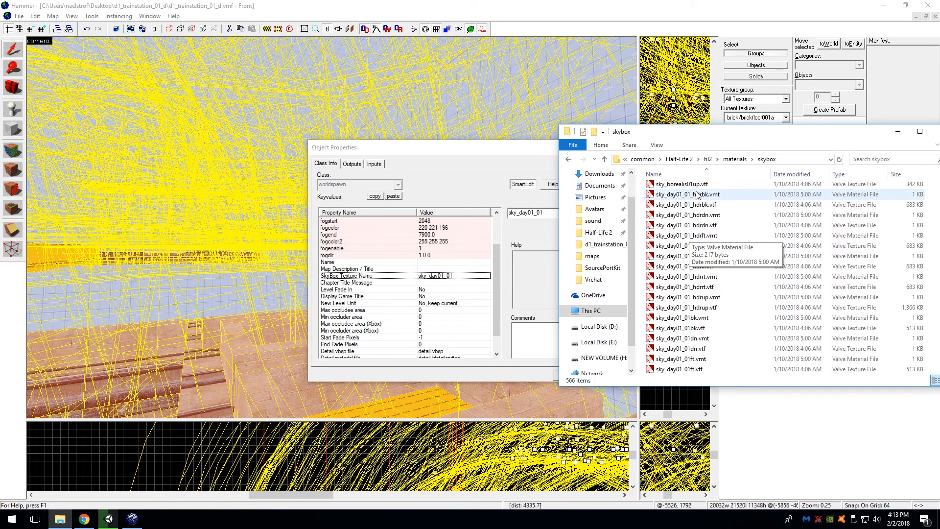
{"action": "left_click", "coordinate": [707, 317]}
{"action": "scroll", "coordinate": [707, 319], "scroll_direction": "down", "scroll_amount": 2}
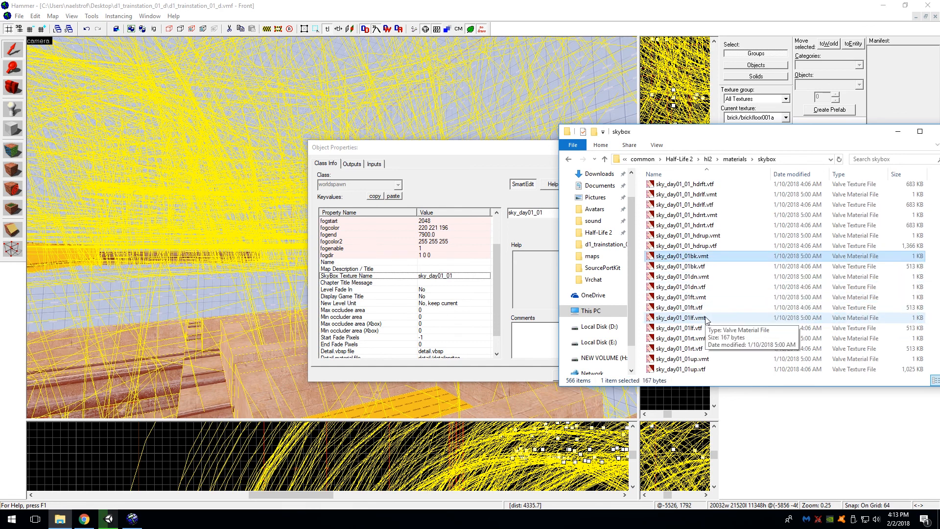
{"action": "scroll", "coordinate": [707, 318], "scroll_direction": "down", "scroll_amount": 2}
{"action": "left_click", "coordinate": [735, 307], "text": "shift"}
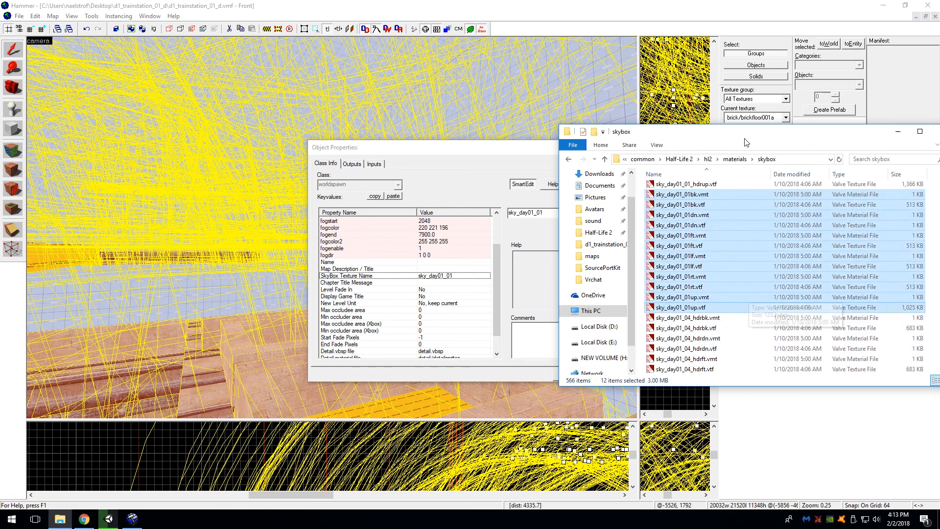
{"action": "left_click_drag", "start_coordinate": [746, 142], "coordinate": [535, 128]}
{"action": "right_click", "coordinate": [481, 237]}
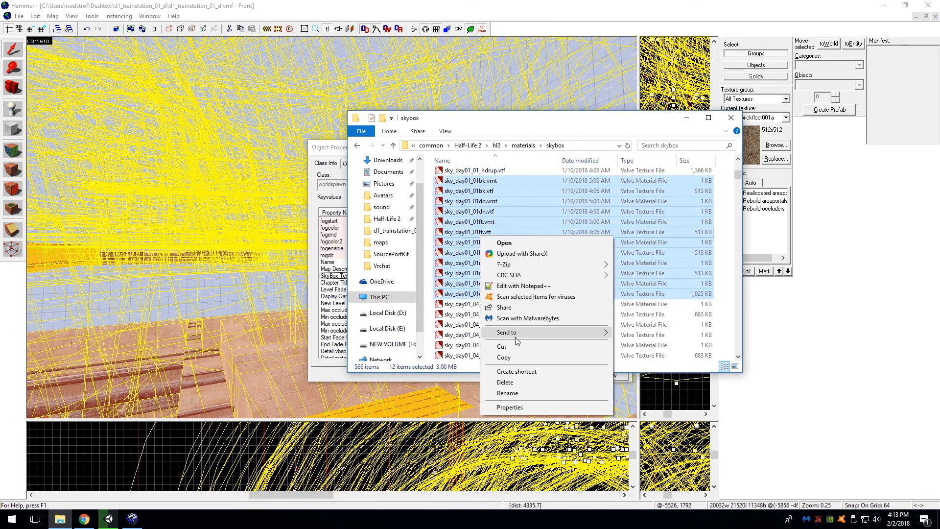
{"action": "left_click", "coordinate": [504, 357]}
Create a folder named skyboxvmt inside the desktop folder d1_trainstation_01_d.
{"action": "left_click", "coordinate": [392, 231]}
{"action": "right_click", "coordinate": [496, 253]}
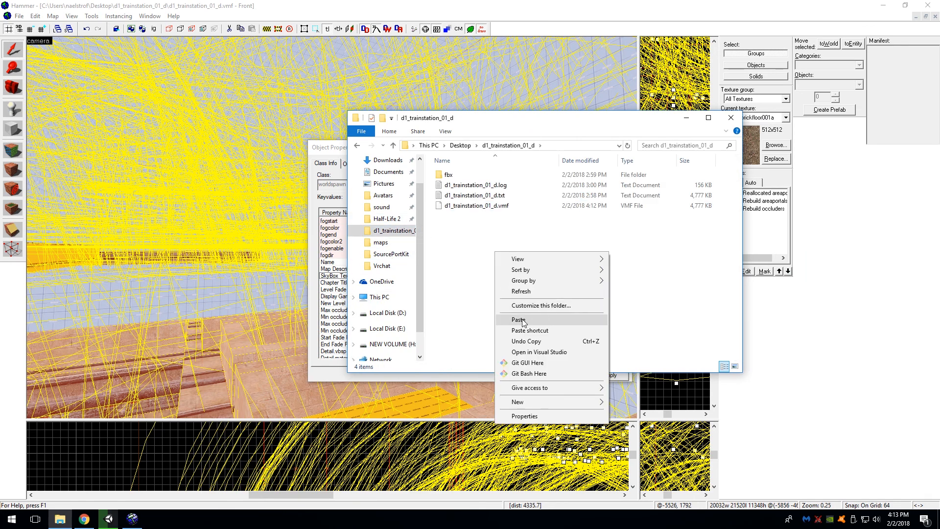
{"action": "mouse_move", "coordinate": [534, 402]}
{"action": "left_click", "coordinate": [632, 400]}
{"action": "type", "text": "skyboxvmt"}
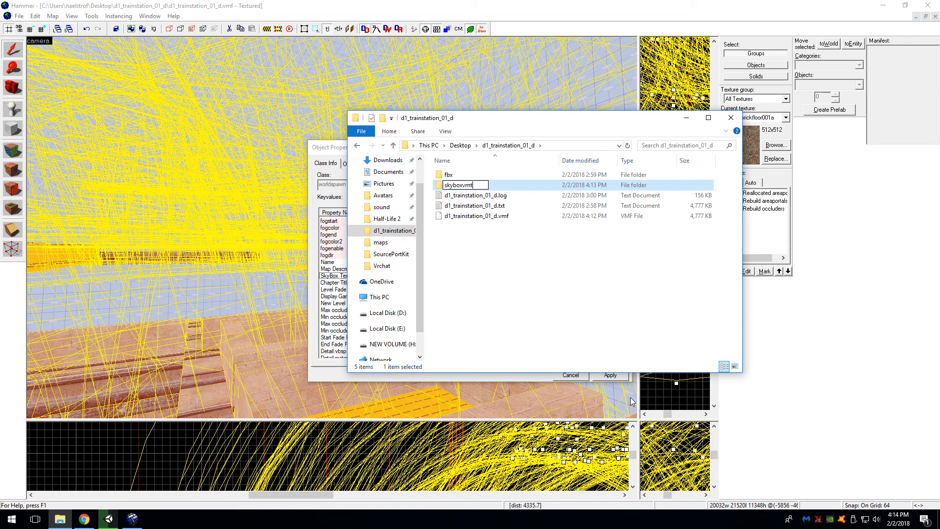
{"action": "key", "text": "Return"}
Paste the copied sky_day01_01 files into the skyboxvmt folder.
{"action": "double_click", "coordinate": [467, 186]}
{"action": "right_click", "coordinate": [488, 201]}
{"action": "left_click", "coordinate": [519, 269]}
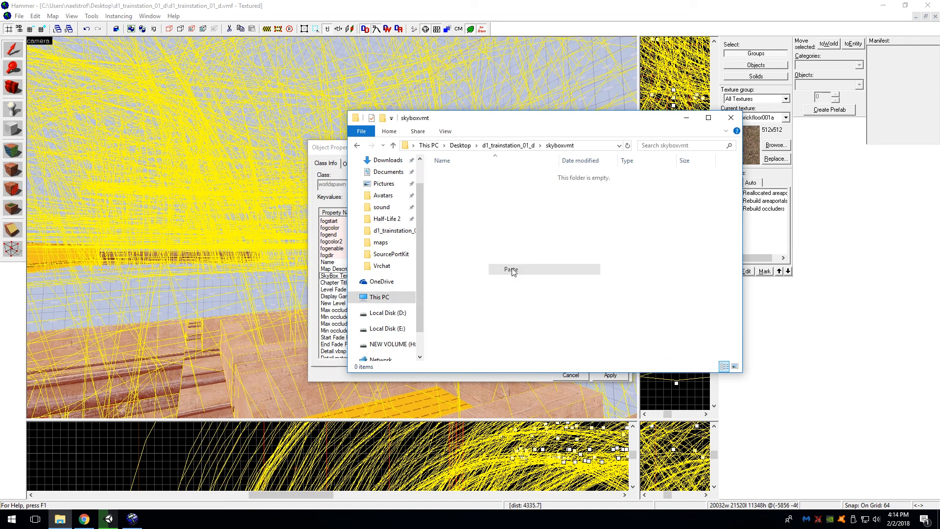
{"action": "left_click", "coordinate": [525, 327]}
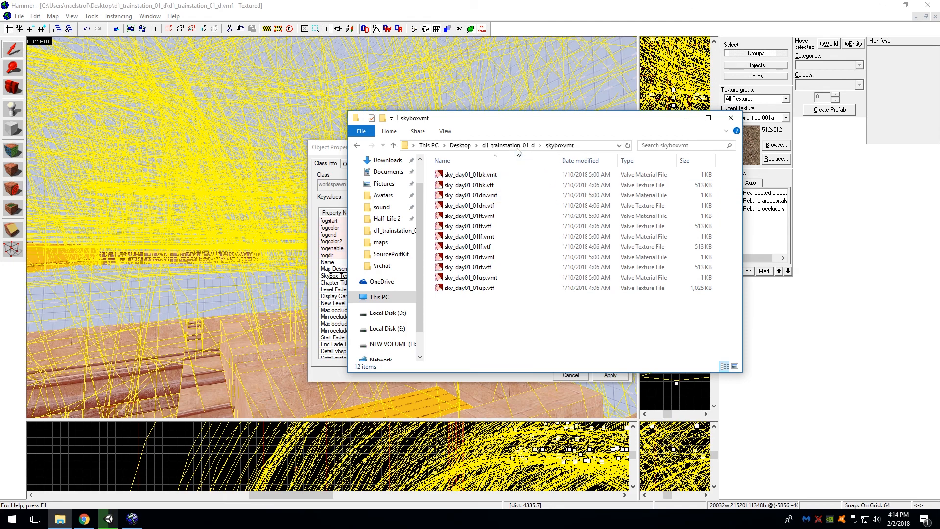
Switch back to Hammer, dismiss the map's Object Properties without applying changes, and exit the program.
{"action": "left_click", "coordinate": [336, 157]}
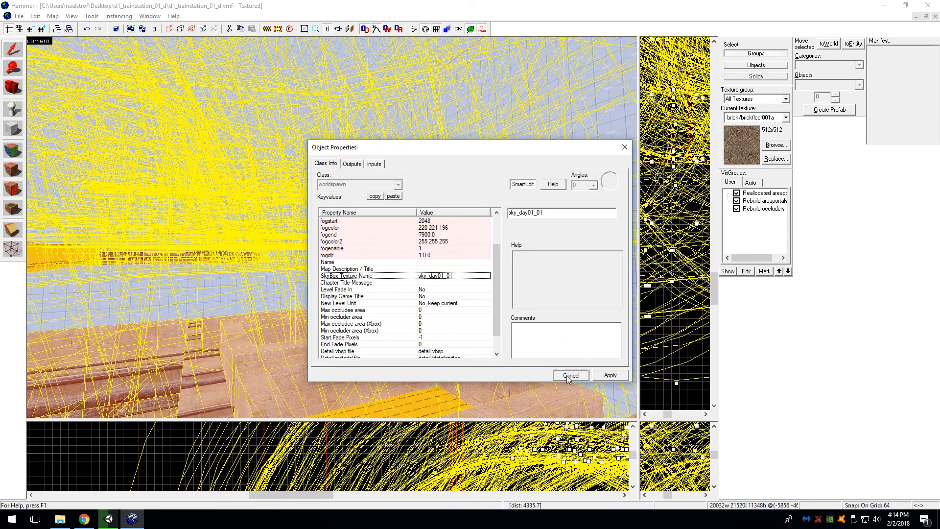
{"action": "left_click", "coordinate": [571, 376]}
{"action": "left_click", "coordinate": [19, 16]}
{"action": "left_click", "coordinate": [29, 200]}
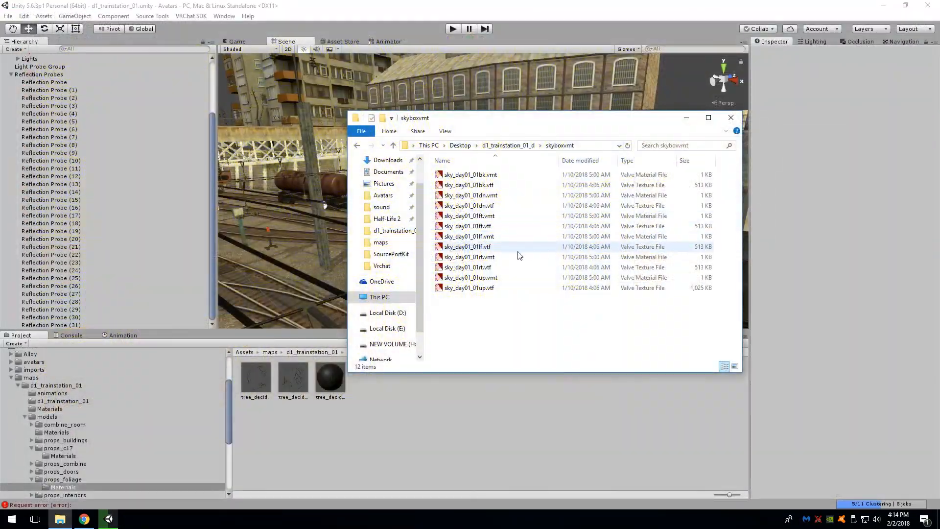
Start VTFEdit and open its Convert Folder batch tool.
{"action": "key", "text": "super"}
{"action": "type", "text": "vtf"}
{"action": "key", "text": "Return"}
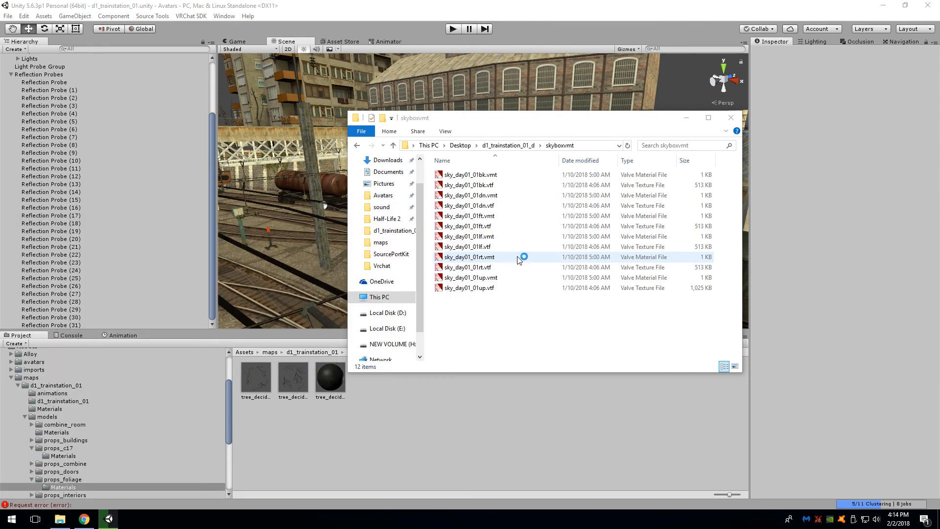
{"action": "left_click", "coordinate": [308, 166]}
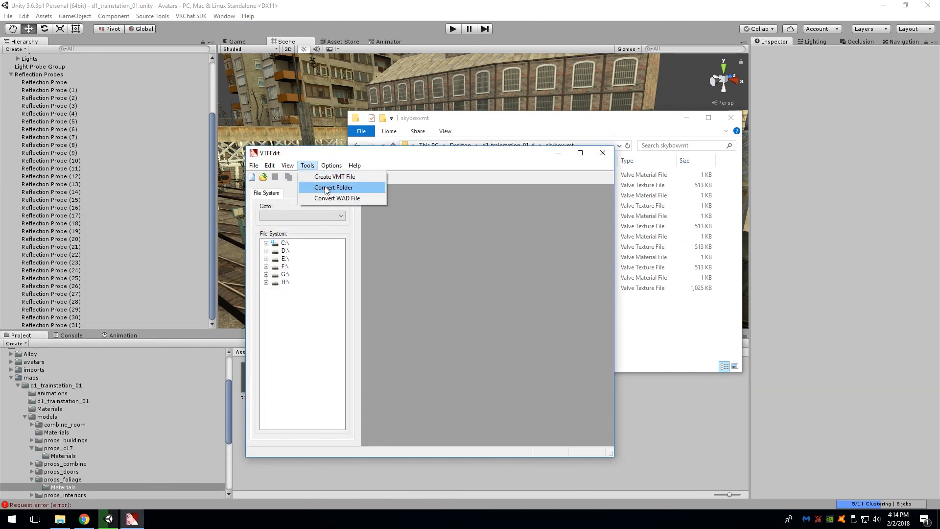
{"action": "left_click", "coordinate": [326, 189]}
In File Explorer, create a folder named skybox inside d1_trainstation_01_d.
{"action": "left_click", "coordinate": [633, 313]}
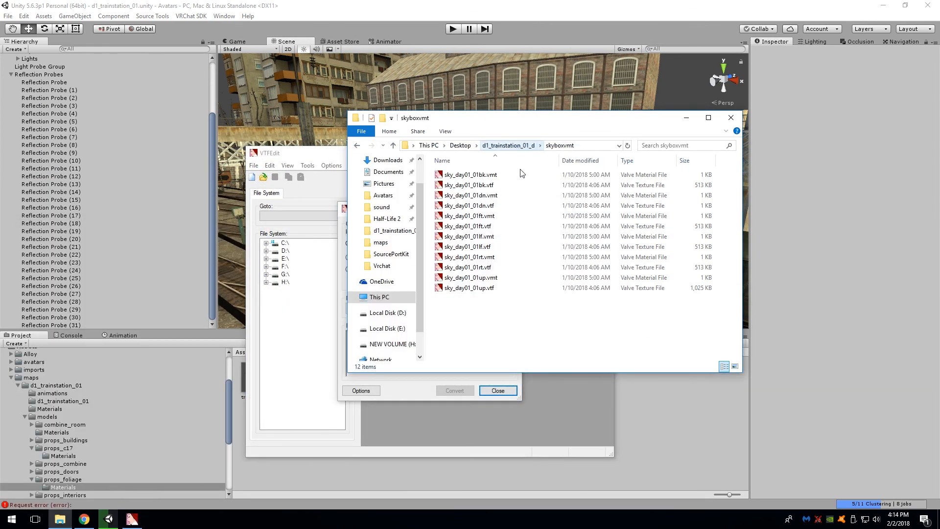
{"action": "left_click", "coordinate": [508, 146]}
{"action": "right_click", "coordinate": [504, 318]}
{"action": "mouse_move", "coordinate": [525, 467]}
{"action": "left_click", "coordinate": [659, 412]}
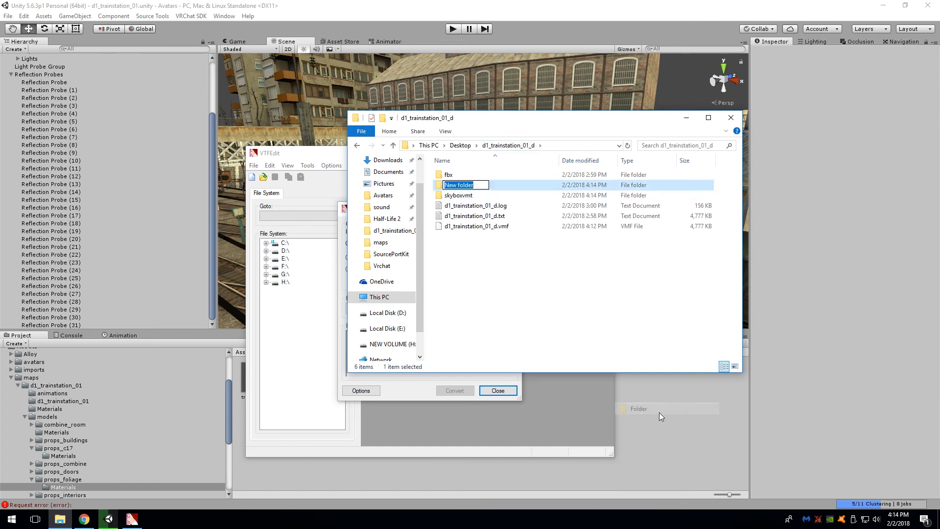
{"action": "type", "text": "skybox"}
{"action": "key", "text": "Return"}
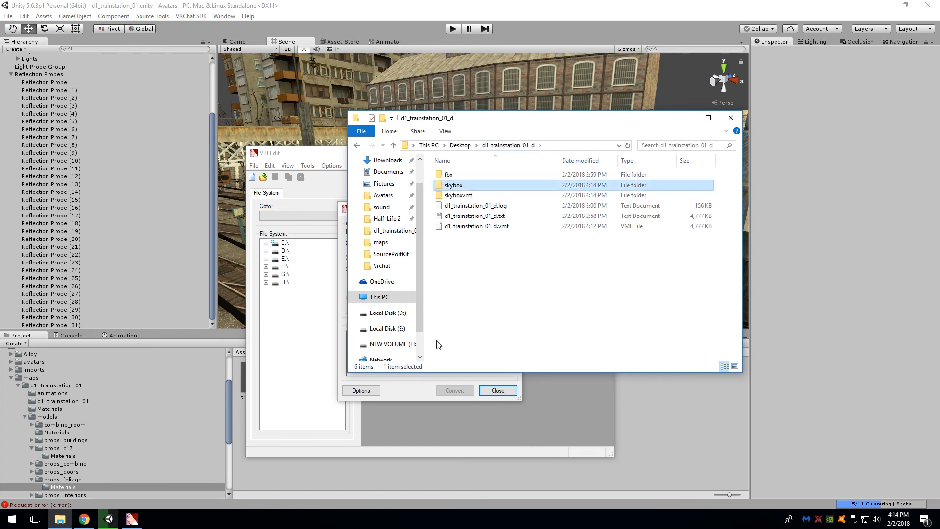
Set the Batch Convert input folder to Desktop\d1_trainstation_01_d\skyboxvmt.
{"action": "left_click_drag", "start_coordinate": [490, 118], "coordinate": [699, 115]}
{"action": "left_click_drag", "start_coordinate": [668, 192], "coordinate": [436, 244]}
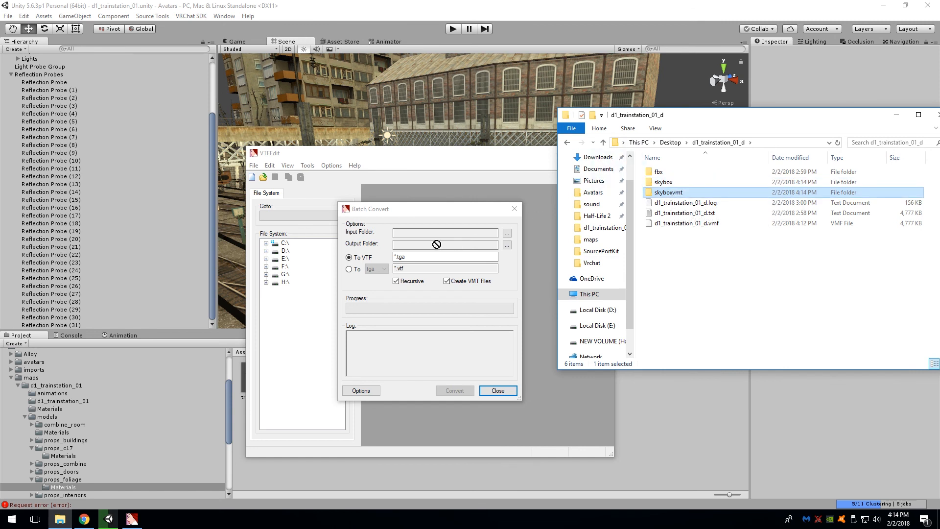
{"action": "left_click_drag", "start_coordinate": [514, 235], "coordinate": [657, 167]}
{"action": "left_click", "coordinate": [506, 245]}
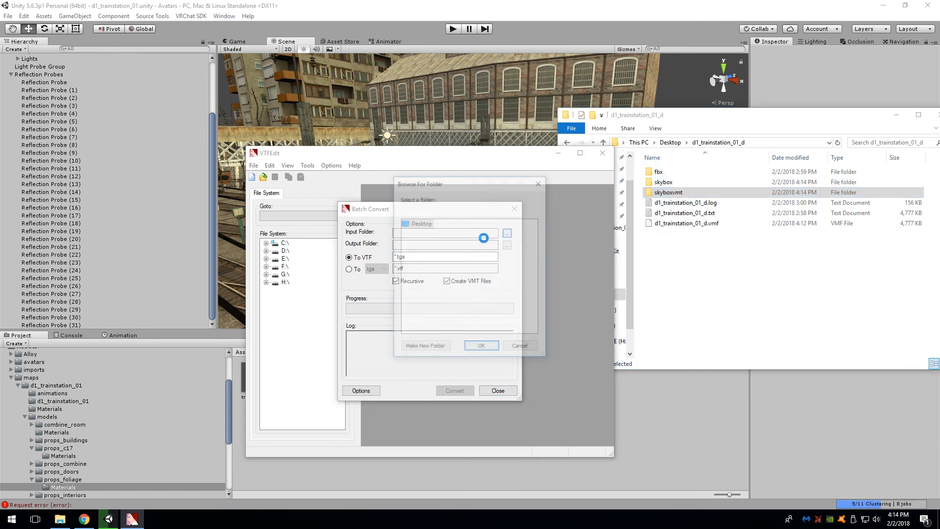
{"action": "scroll", "coordinate": [436, 273], "scroll_direction": "down", "scroll_amount": 2}
{"action": "scroll", "coordinate": [431, 270], "scroll_direction": "up", "scroll_amount": 2}
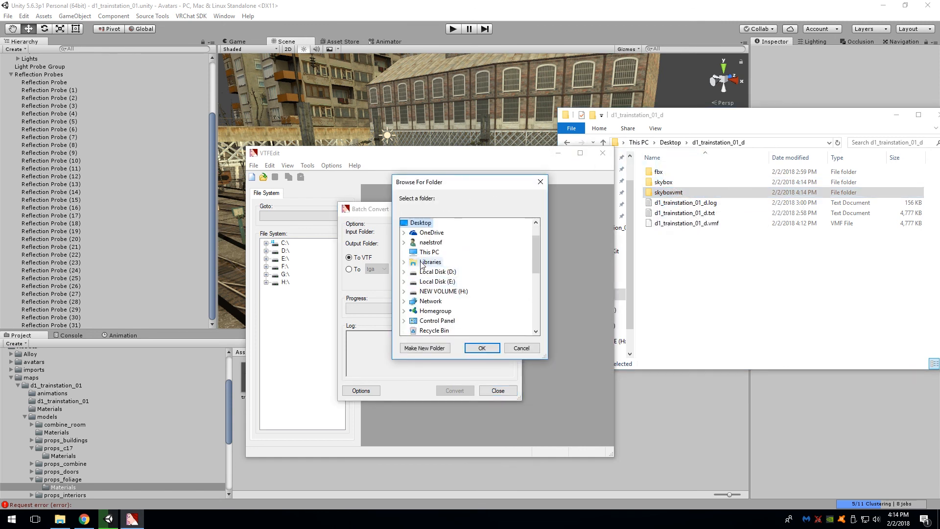
{"action": "left_click", "coordinate": [404, 252]}
{"action": "scroll", "coordinate": [404, 233], "scroll_direction": "down", "scroll_amount": 2}
{"action": "scroll", "coordinate": [407, 235], "scroll_direction": "up", "scroll_amount": 3}
{"action": "left_click", "coordinate": [404, 252]}
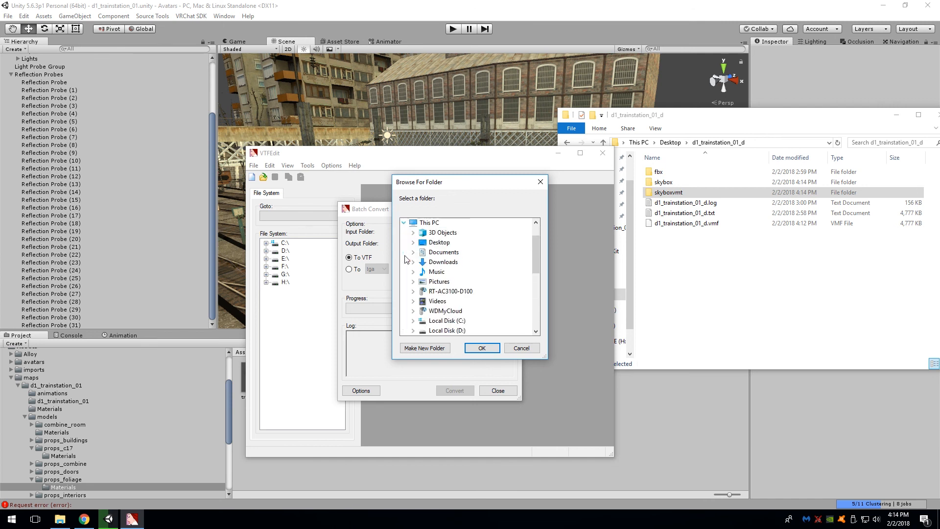
{"action": "left_click", "coordinate": [413, 243]}
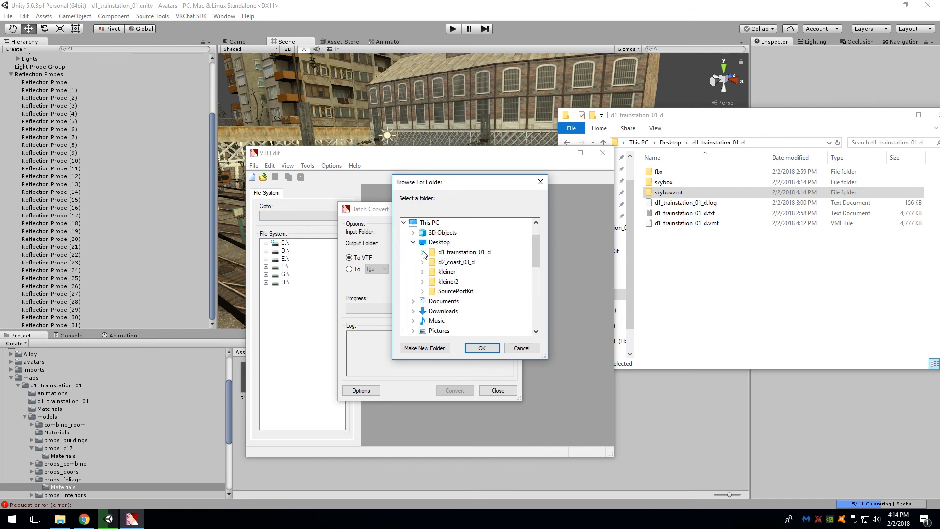
{"action": "left_click", "coordinate": [422, 253]}
{"action": "left_click", "coordinate": [460, 282]}
{"action": "left_click", "coordinate": [482, 347]}
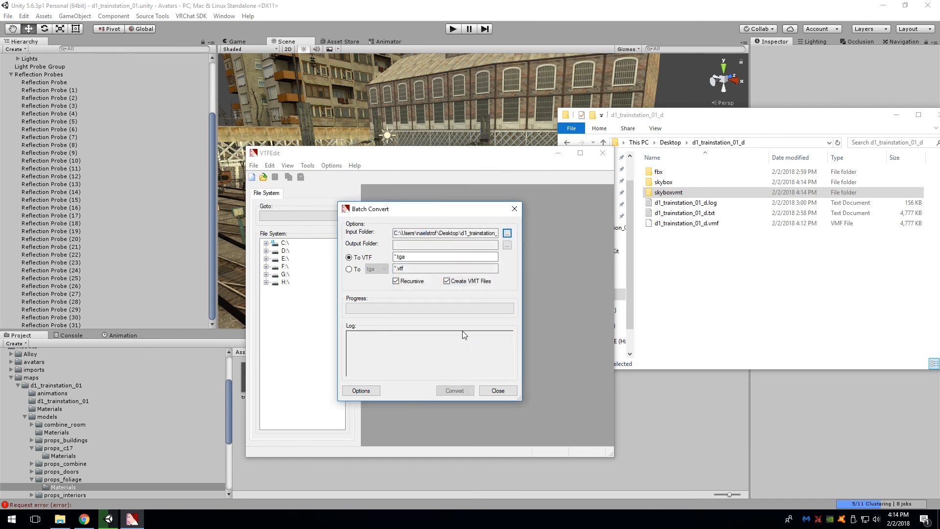
Set the Batch Convert output folder to Desktop\d1_trainstation_01_d\skybox.
{"action": "left_click", "coordinate": [508, 246]}
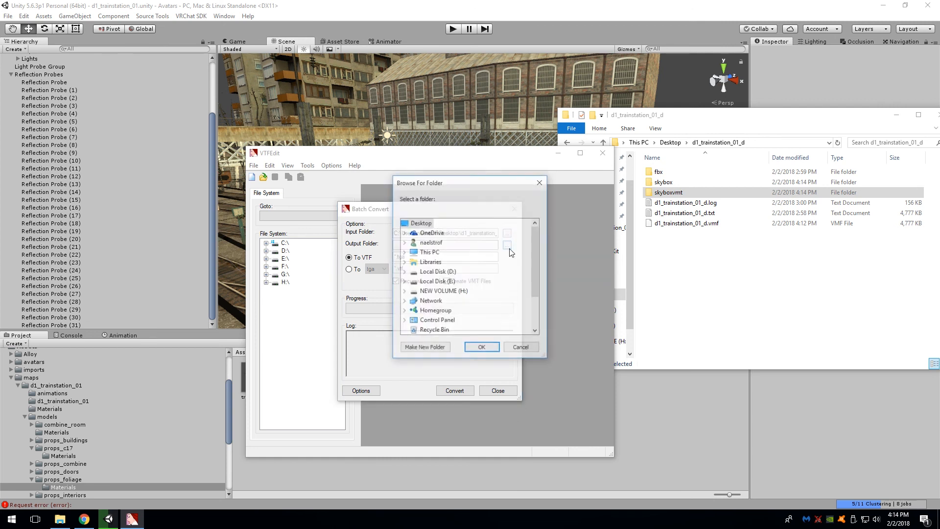
{"action": "left_click", "coordinate": [405, 253]}
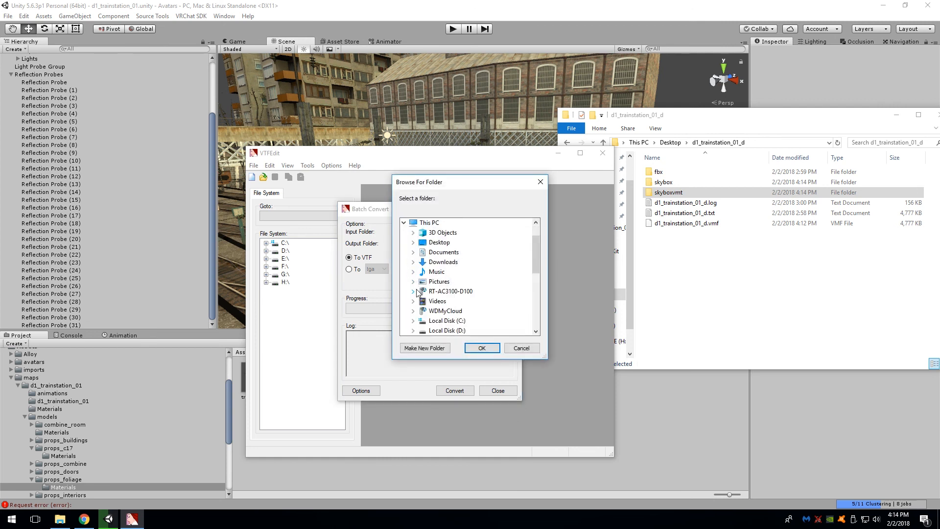
{"action": "left_click", "coordinate": [414, 262]}
{"action": "left_click", "coordinate": [413, 223]}
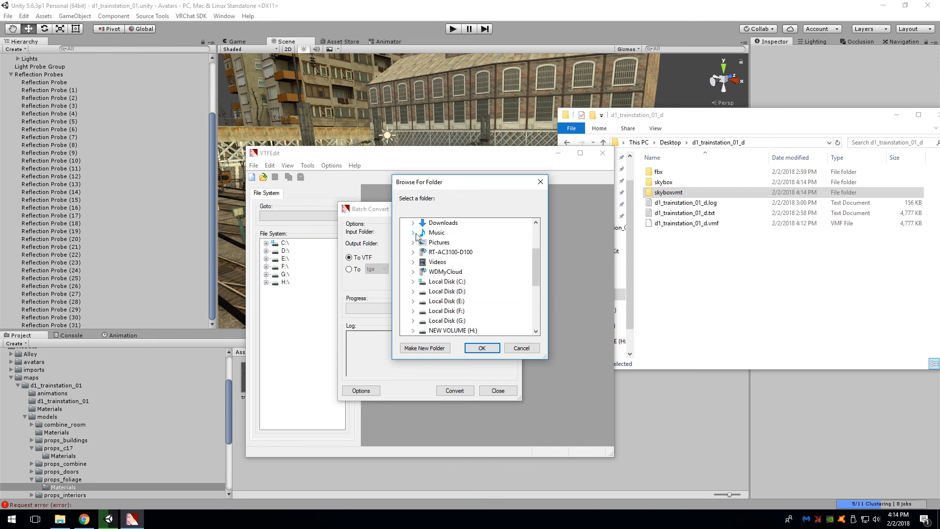
{"action": "scroll", "coordinate": [421, 235], "scroll_direction": "up", "scroll_amount": 1}
{"action": "left_click", "coordinate": [413, 232]}
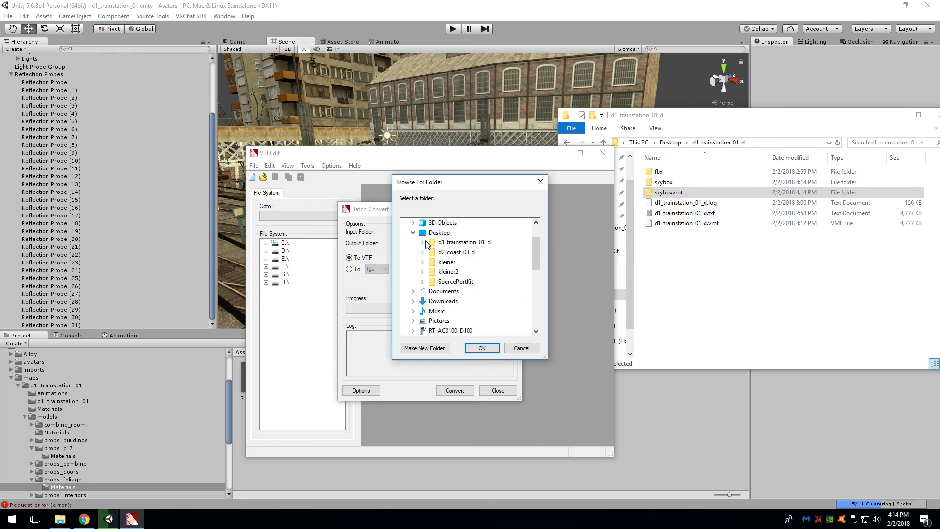
{"action": "double_click", "coordinate": [471, 247]}
{"action": "left_click", "coordinate": [456, 271]}
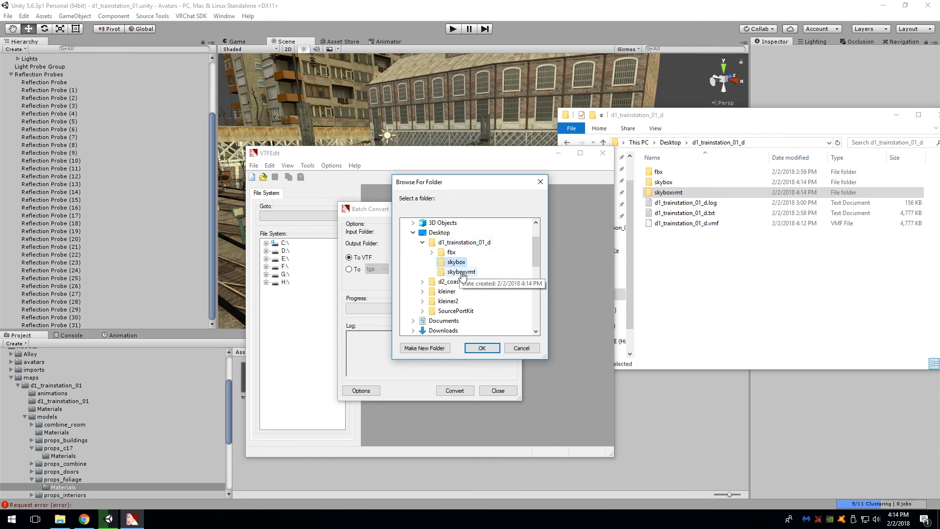
{"action": "left_click", "coordinate": [485, 347]}
Convert the VTF skybox textures to tga, close VTFEdit, and open the skybox output folder in File Explorer.
{"action": "left_click", "coordinate": [361, 271]}
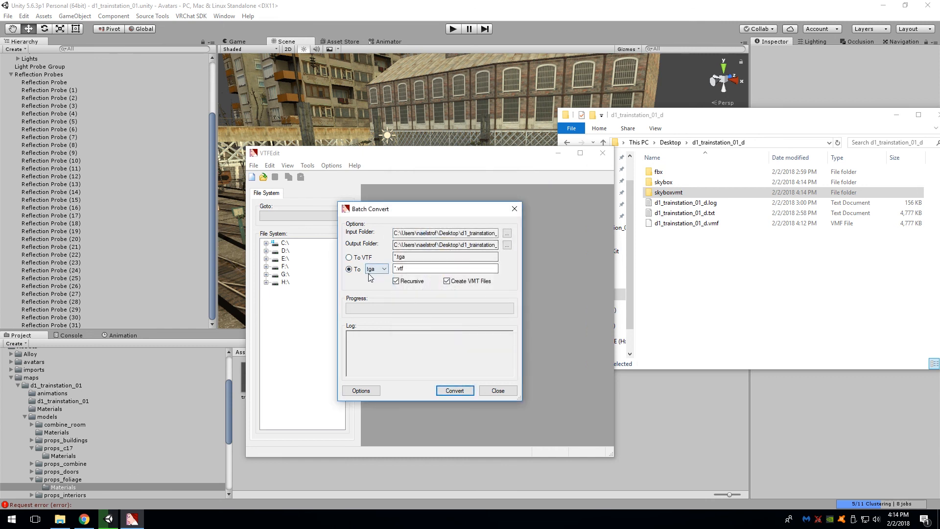
{"action": "left_click", "coordinate": [455, 391]}
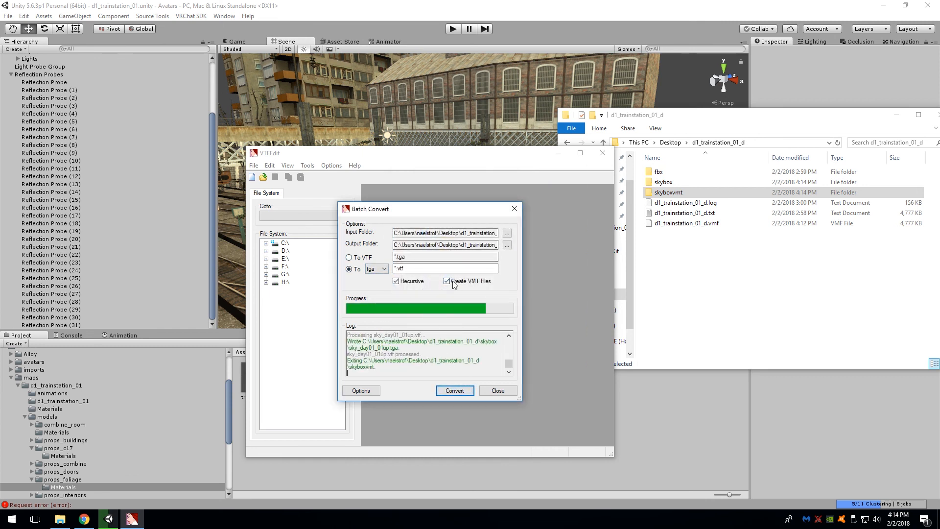
{"action": "left_click", "coordinate": [495, 392]}
{"action": "left_click", "coordinate": [603, 153]}
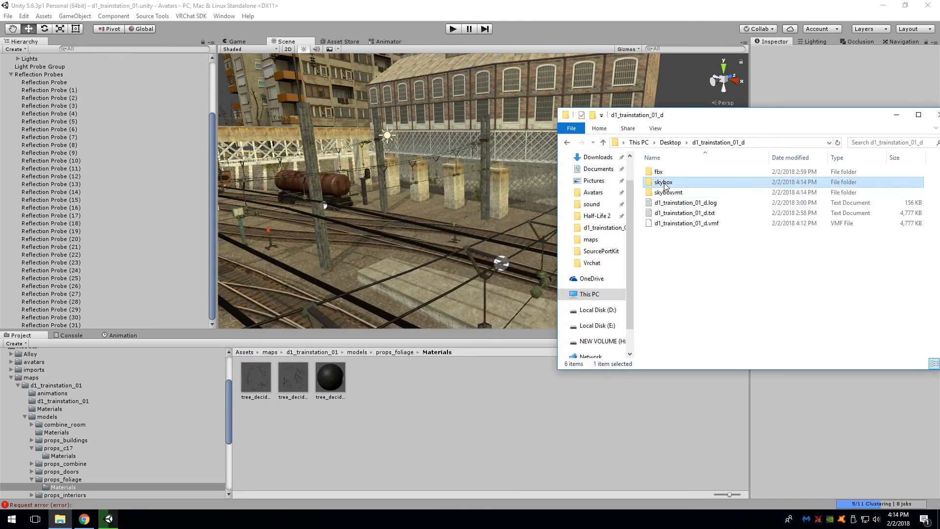
{"action": "double_click", "coordinate": [663, 181]}
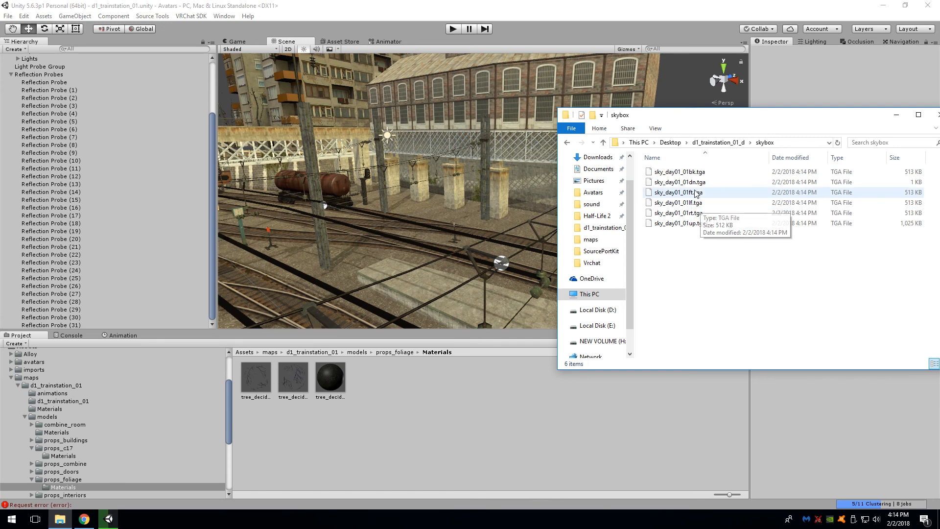
Copy the skybox folder inside d1_trainstation_01_d.
{"action": "left_click", "coordinate": [719, 142]}
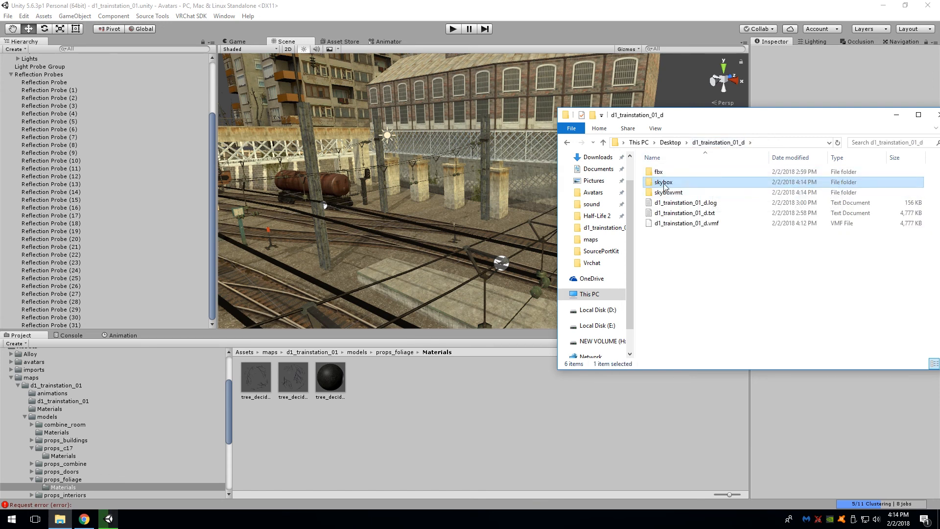
{"action": "right_click", "coordinate": [664, 182]}
{"action": "left_click", "coordinate": [688, 405]}
In File Explorer, open the Unity project's Avatars\Assets\maps\d1_trainstation_01\textures folder.
{"action": "left_click", "coordinate": [592, 194]}
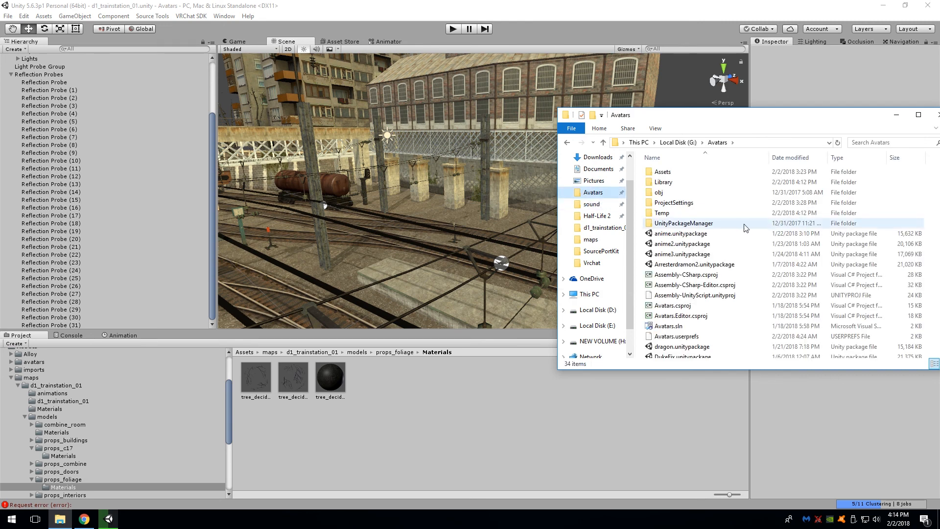
{"action": "double_click", "coordinate": [662, 173]}
{"action": "left_click_drag", "start_coordinate": [703, 124], "coordinate": [545, 120]}
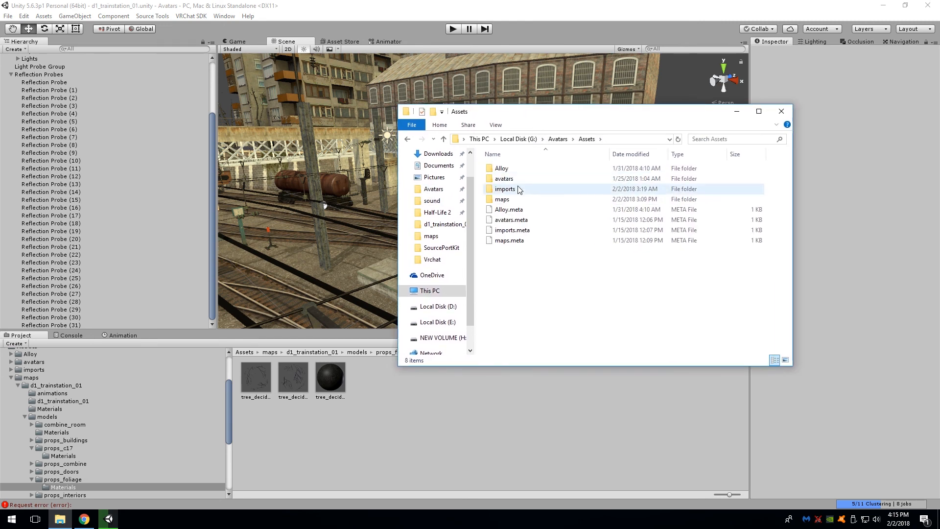
{"action": "left_click", "coordinate": [513, 190]}
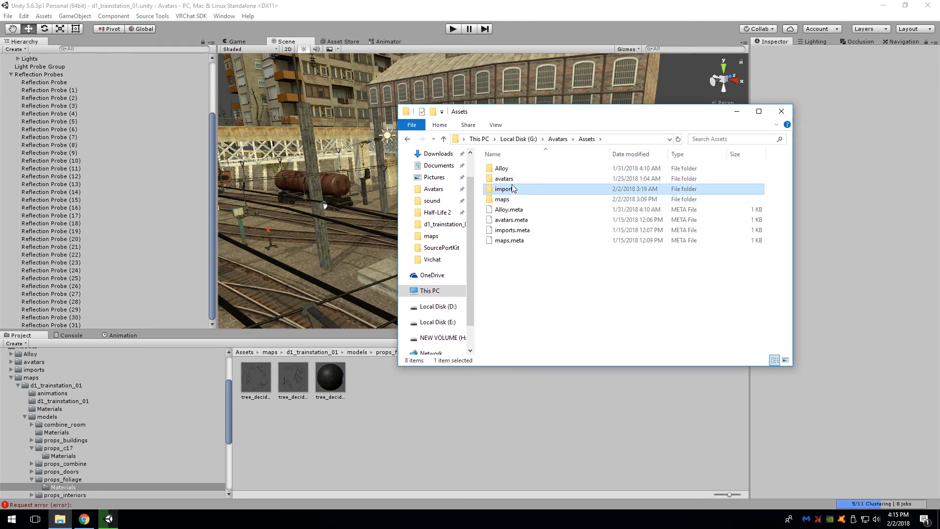
{"action": "double_click", "coordinate": [504, 199]}
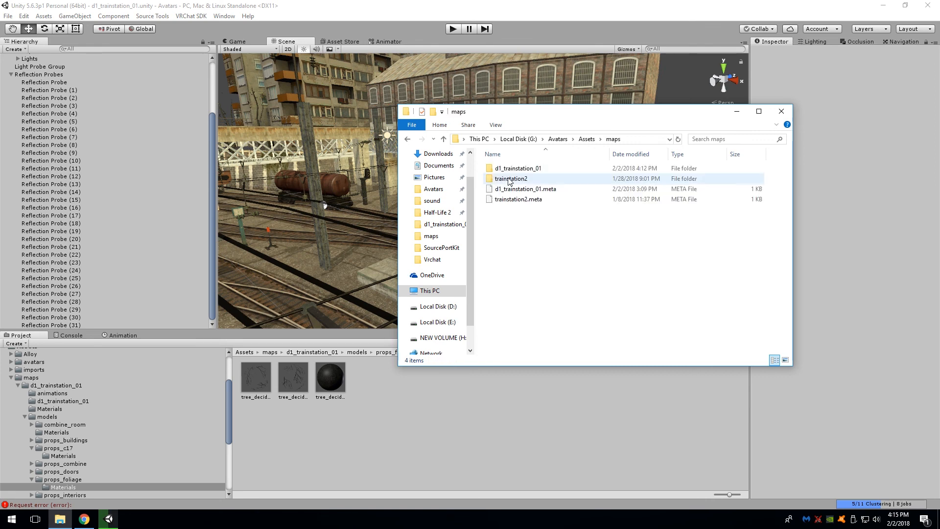
{"action": "double_click", "coordinate": [509, 169]}
{"action": "left_click", "coordinate": [513, 191]}
{"action": "double_click", "coordinate": [513, 191]}
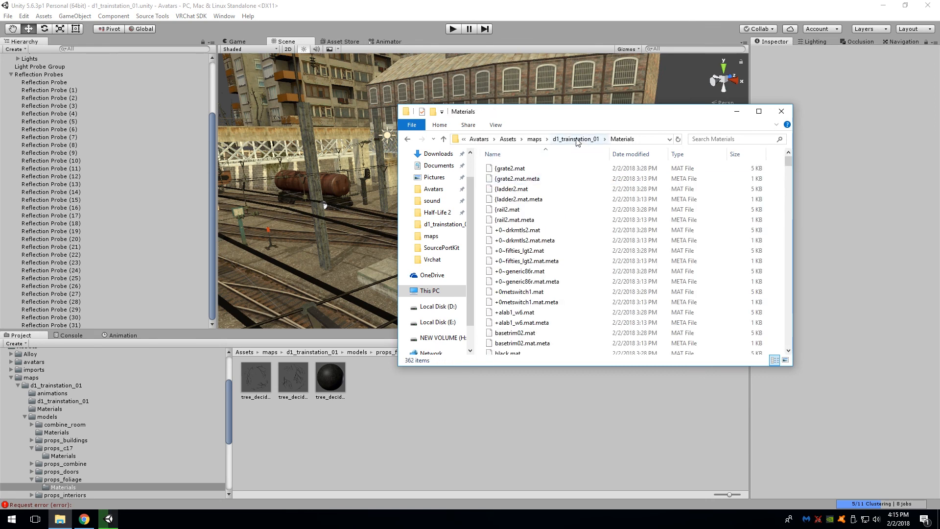
{"action": "key", "text": "BackSpace"}
{"action": "double_click", "coordinate": [528, 210]}
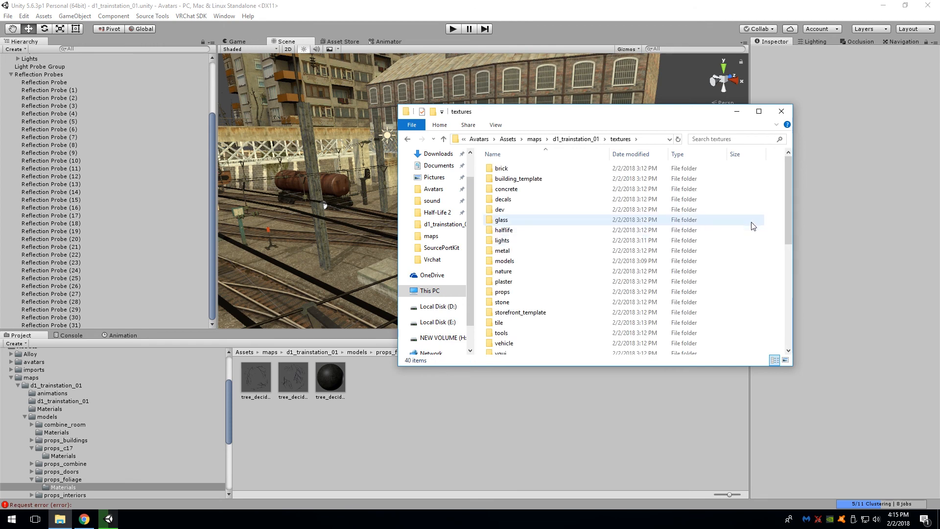
Paste the copied skybox folder into textures and switch to Unity so it imports the TGA files.
{"action": "right_click", "coordinate": [753, 225]}
{"action": "right_click", "coordinate": [773, 207]}
{"action": "left_click", "coordinate": [784, 274]}
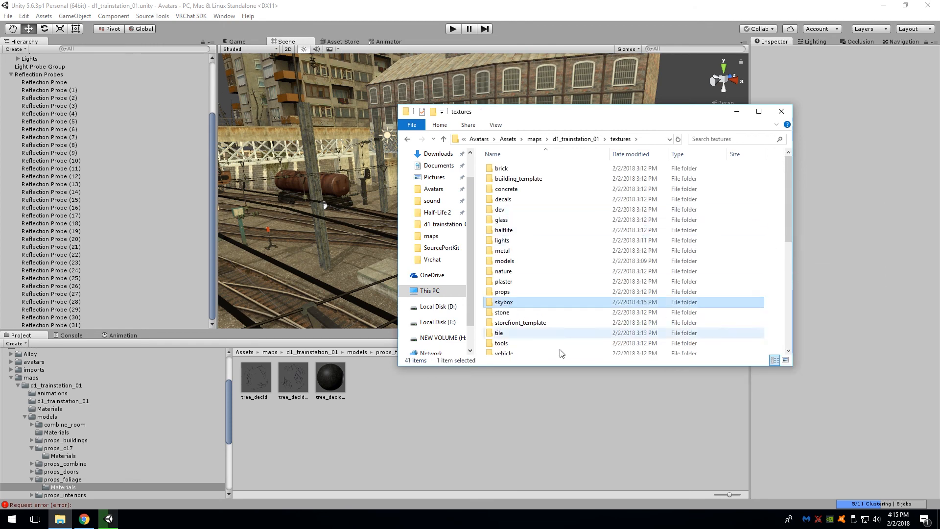
{"action": "left_click", "coordinate": [525, 397]}
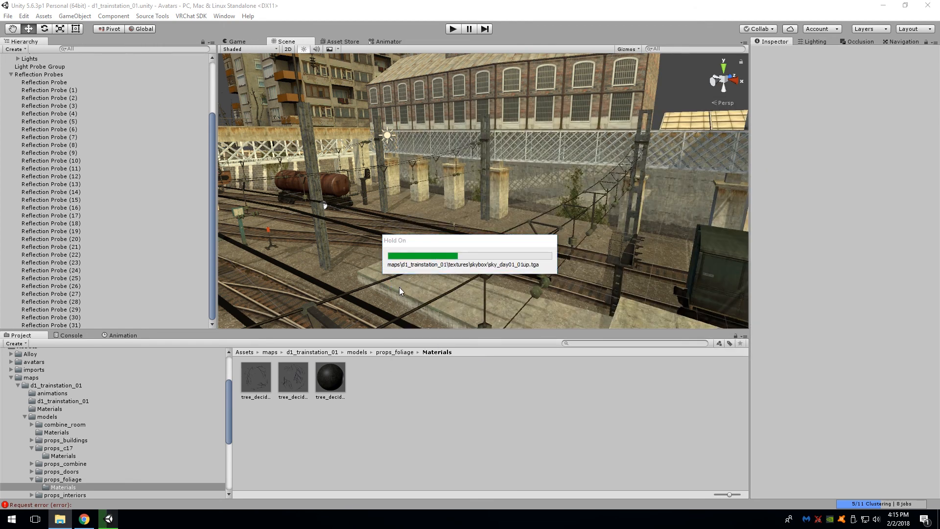
Show the scene's Environment lighting settings and create a material named skybox_01_01 in the d1_trainstation_01 Materials folder.
{"action": "left_click", "coordinate": [815, 39]}
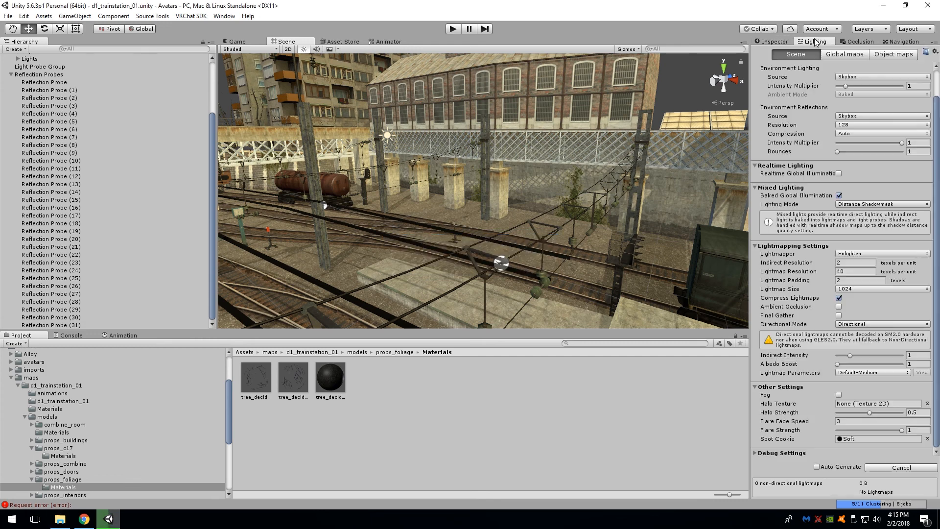
{"action": "scroll", "coordinate": [831, 139], "scroll_direction": "up", "scroll_amount": 3}
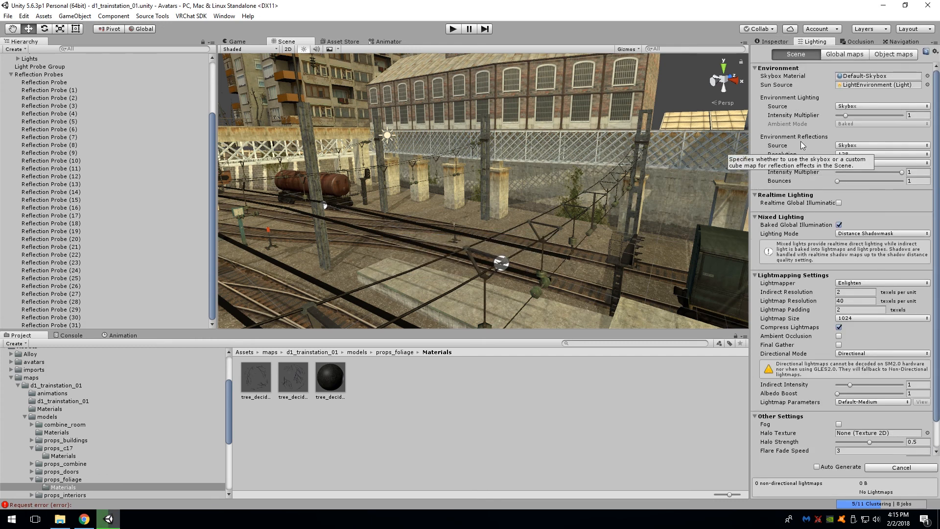
{"action": "left_click", "coordinate": [394, 352]}
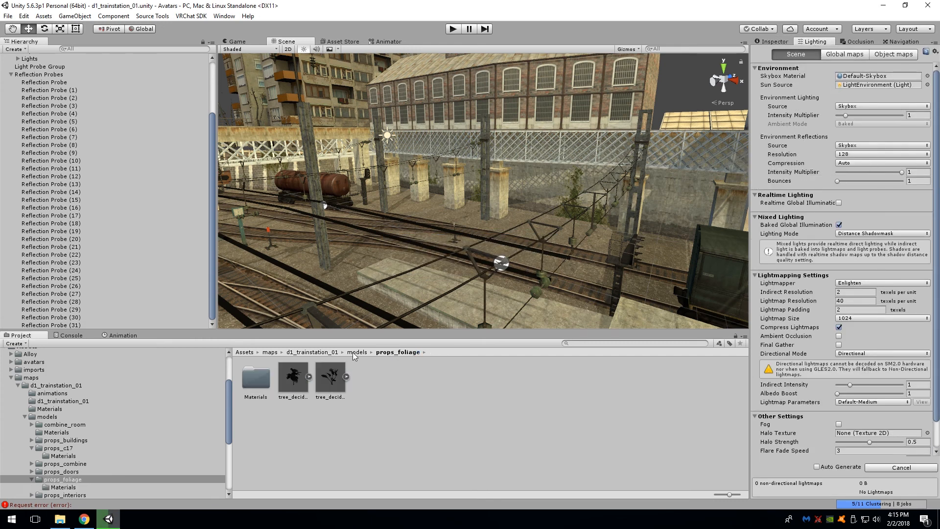
{"action": "left_click", "coordinate": [305, 353]}
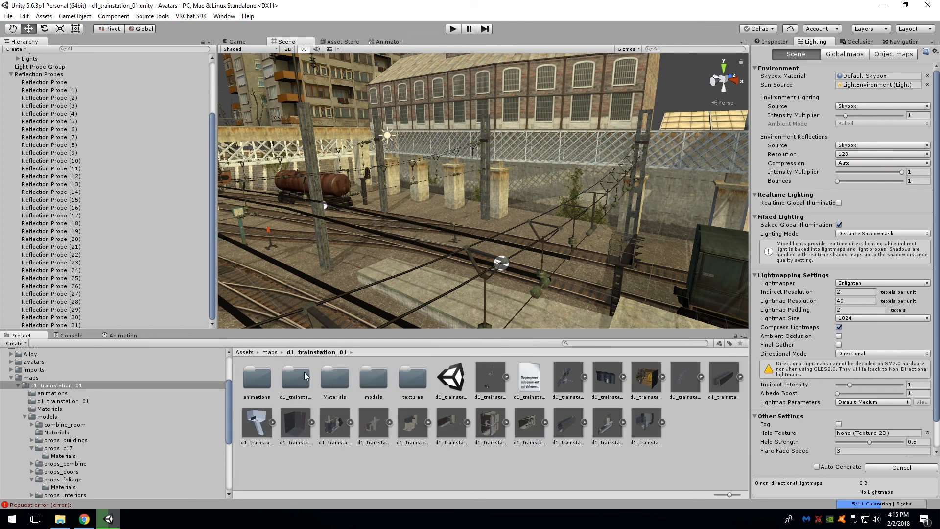
{"action": "double_click", "coordinate": [338, 385]}
{"action": "right_click", "coordinate": [724, 422]}
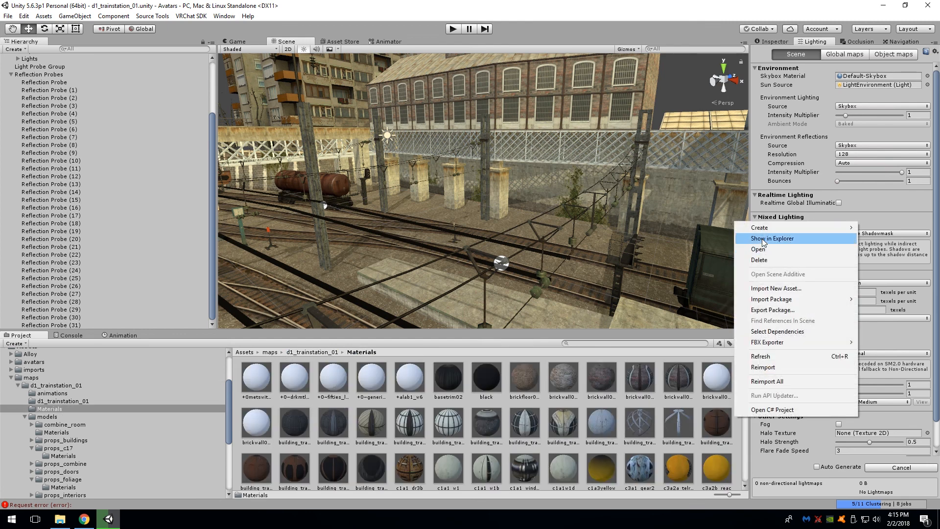
{"action": "mouse_move", "coordinate": [774, 227]}
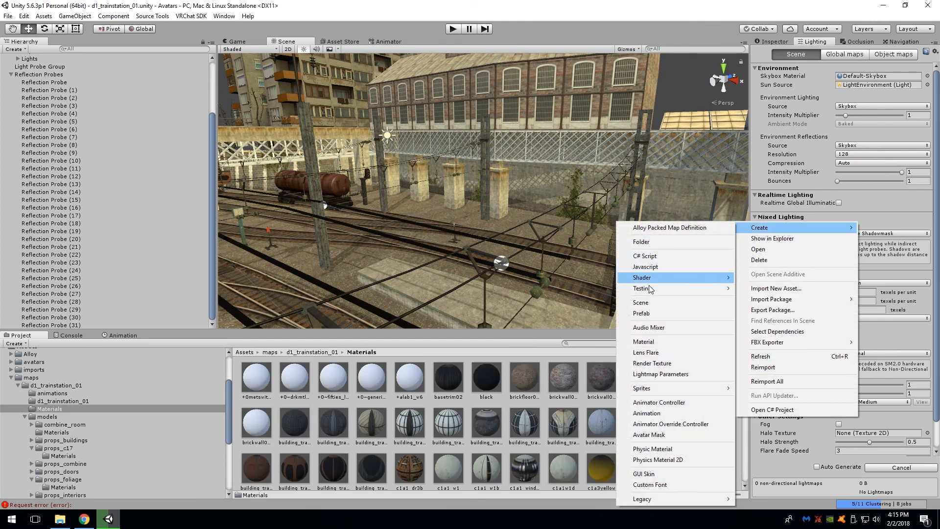
{"action": "left_click", "coordinate": [644, 341]}
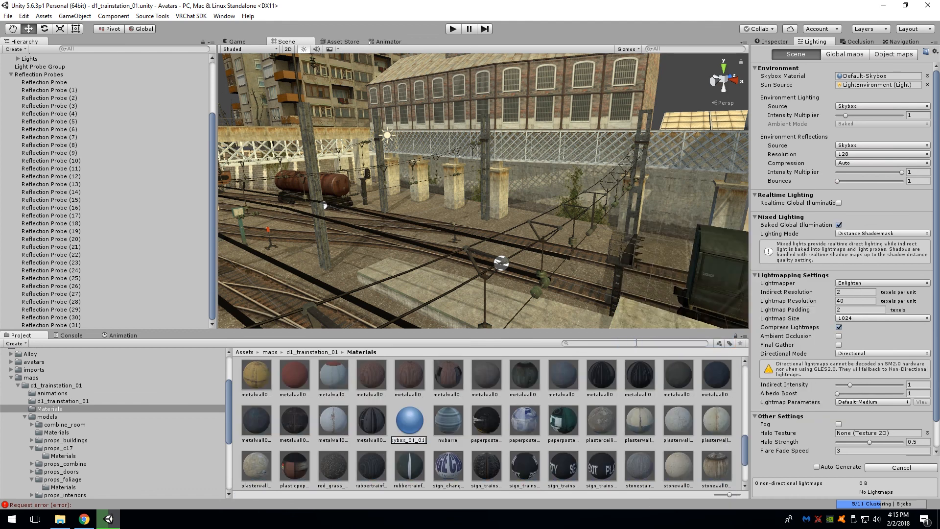
{"action": "key", "text": "Return"}
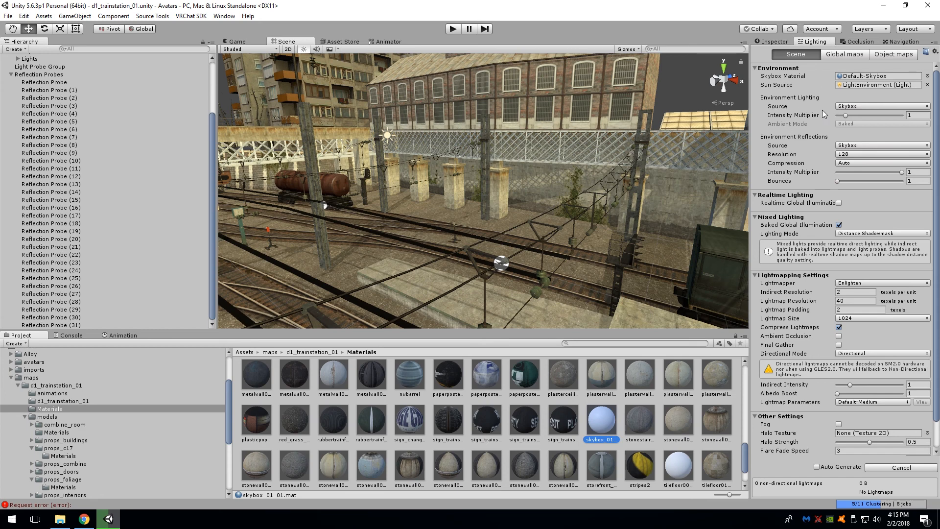
Set the shader of the skybox_01_01 material to Skybox/6 Sided.
{"action": "left_click", "coordinate": [777, 42]}
{"action": "left_click", "coordinate": [835, 62]}
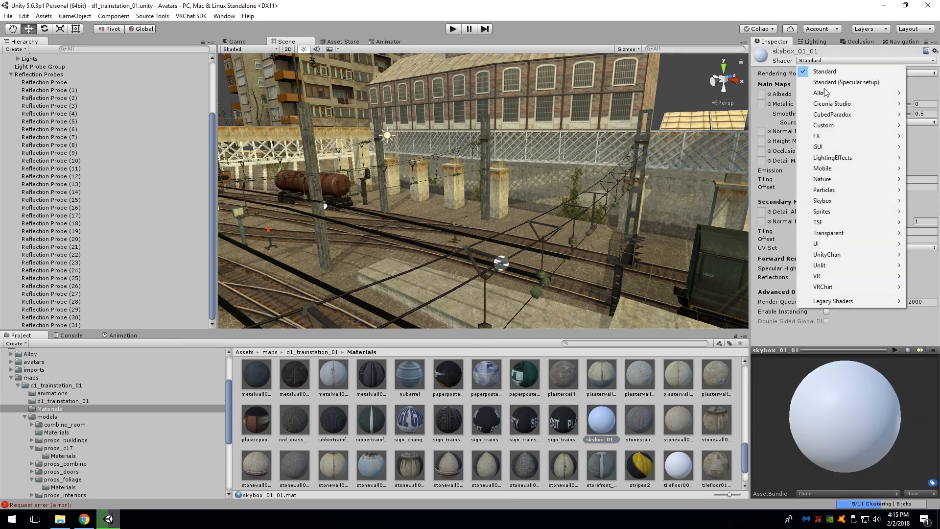
{"action": "mouse_move", "coordinate": [831, 201]}
{"action": "left_click", "coordinate": [784, 201]}
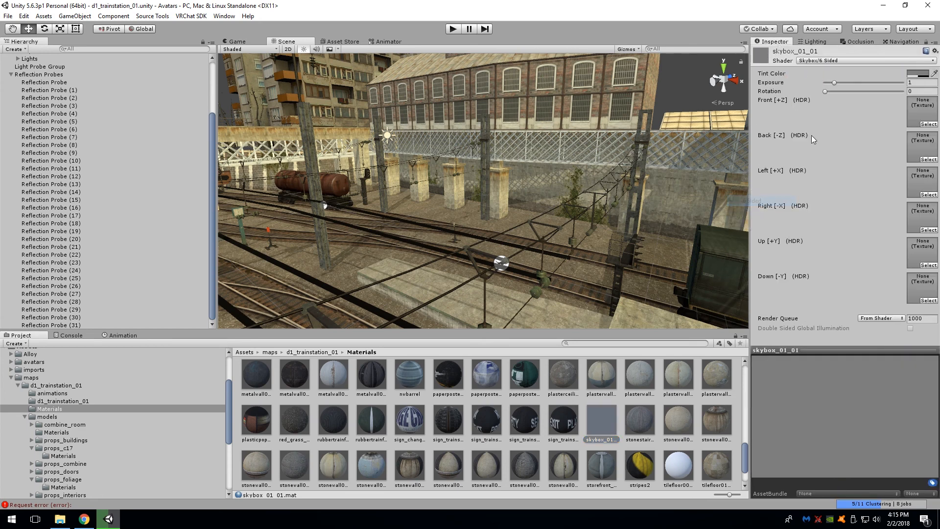
Assign the sky_day01_01ft texture from maps/trainstation2 to the Front [+Z] slot of skybox_01_01.
{"action": "left_click", "coordinate": [928, 125]}
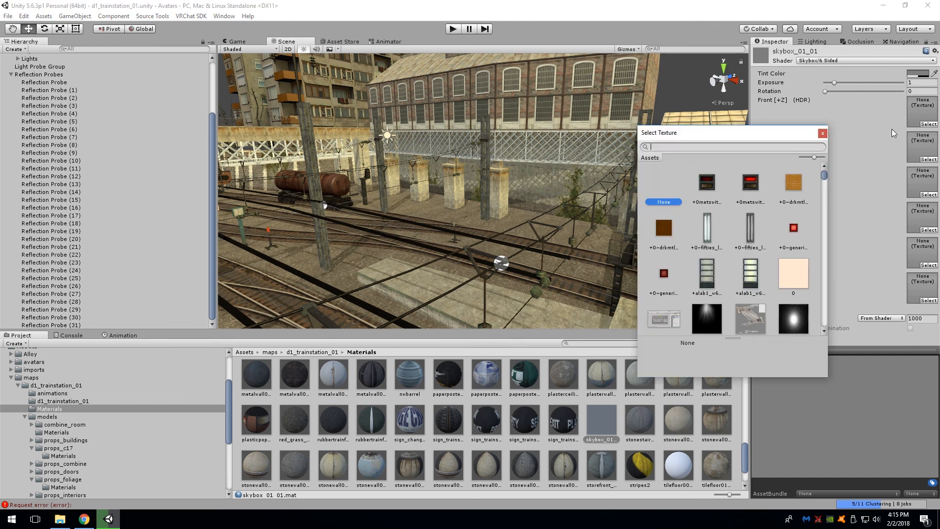
{"action": "type", "text": "front"}
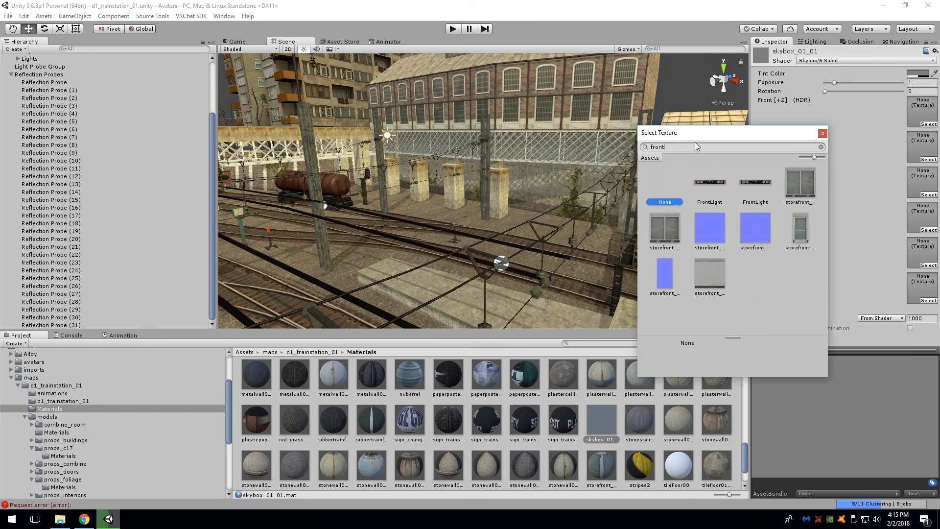
{"action": "key", "text": "BackSpace"}
{"action": "key", "text": "BackSpace"}
{"action": "key", "text": "BackSpace"}
{"action": "key", "text": "BackSpace"}
{"action": "type", "text": "t"}
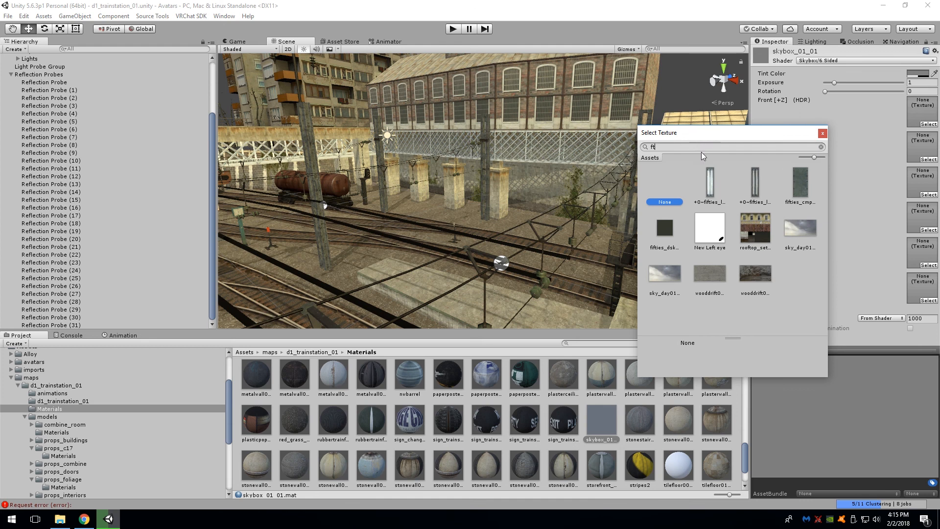
{"action": "left_click", "coordinate": [792, 230]}
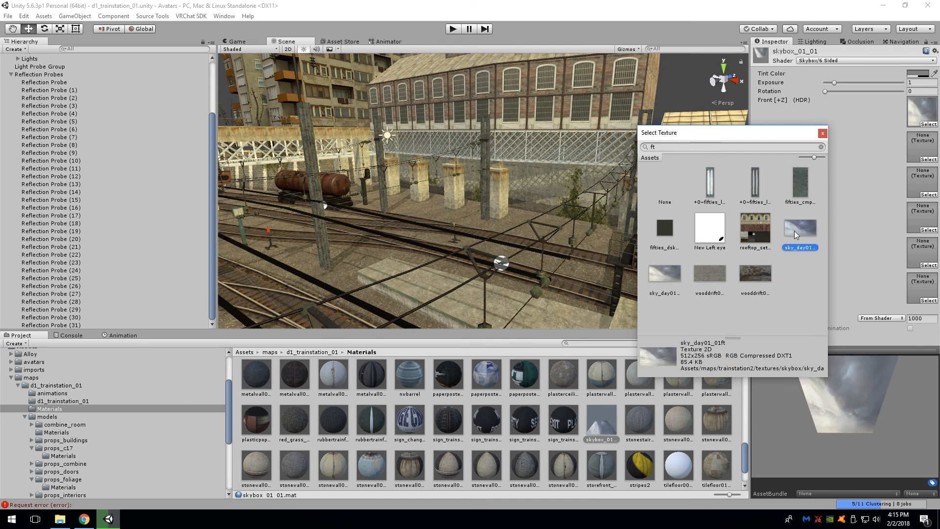
{"action": "double_click", "coordinate": [795, 230]}
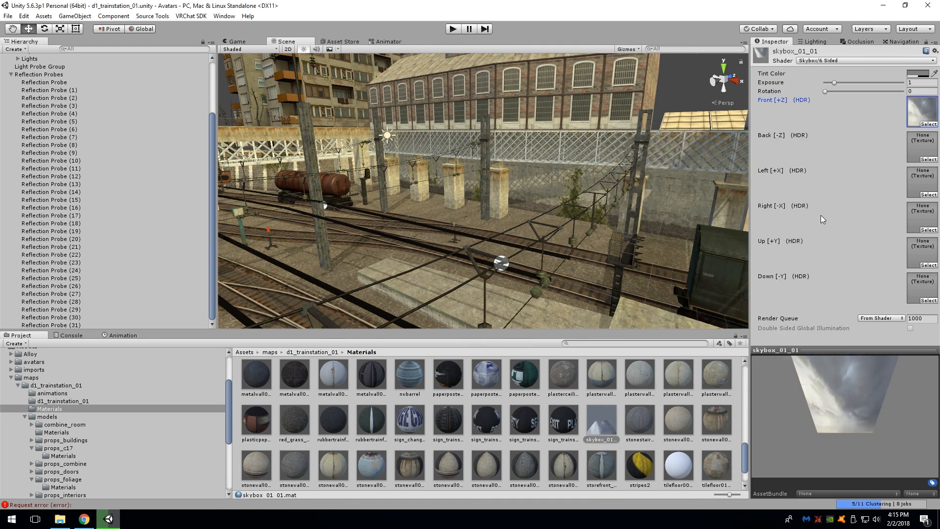
Assign the sky_day01_01bk texture from maps/d1_trainstation_01 to the Back [-Z] slot of skybox_01_01.
{"action": "left_click", "coordinate": [930, 160]}
{"action": "type", "text": "sky"}
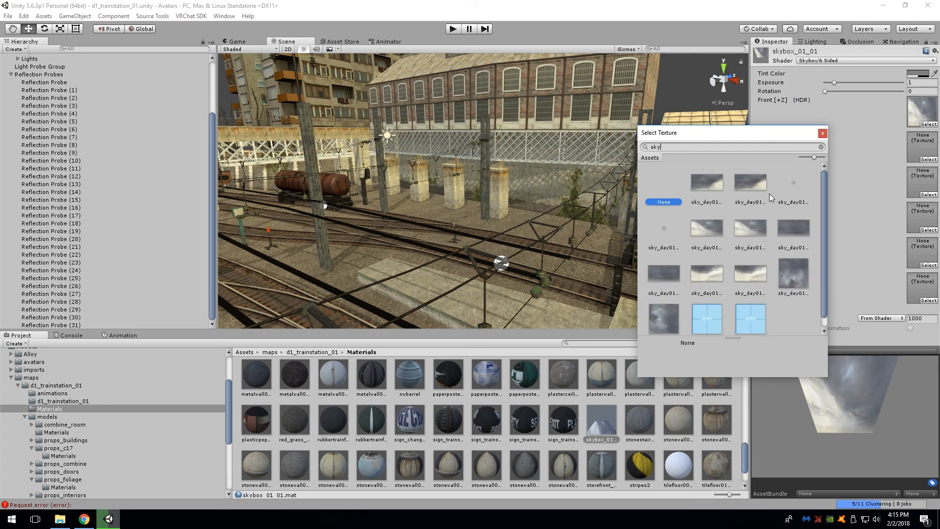
{"action": "scroll", "coordinate": [766, 239], "scroll_direction": "down", "scroll_amount": 1}
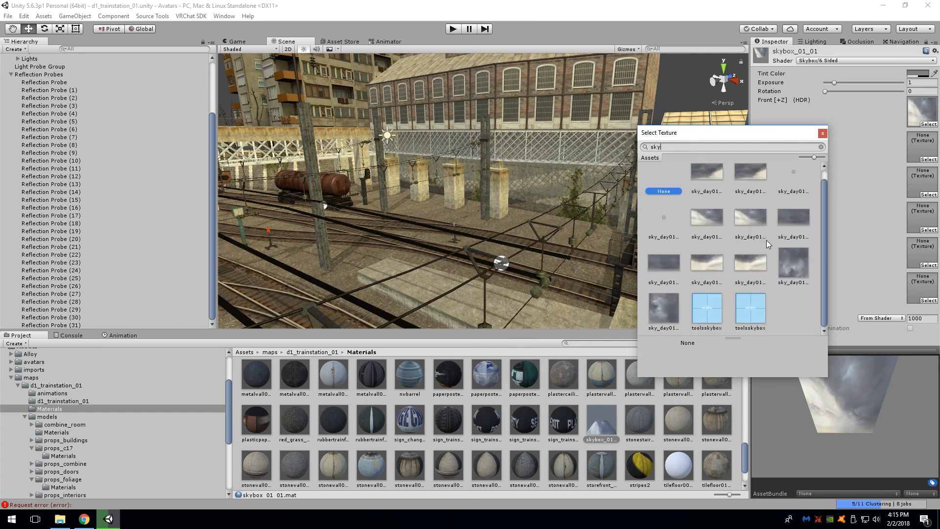
{"action": "key", "text": "BackSpace"}
{"action": "key", "text": "BackSpace"}
{"action": "key", "text": "BackSpace"}
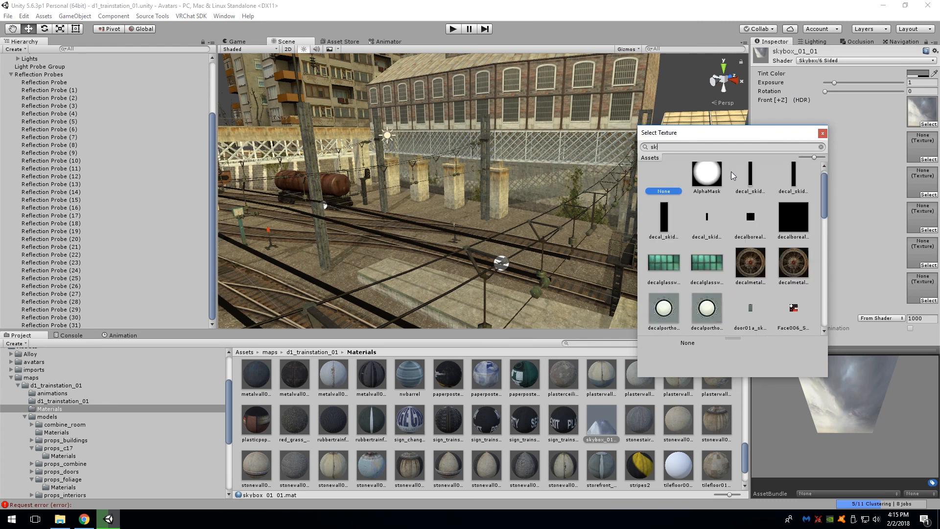
{"action": "type", "text": "bk"}
{"action": "left_click", "coordinate": [734, 182]}
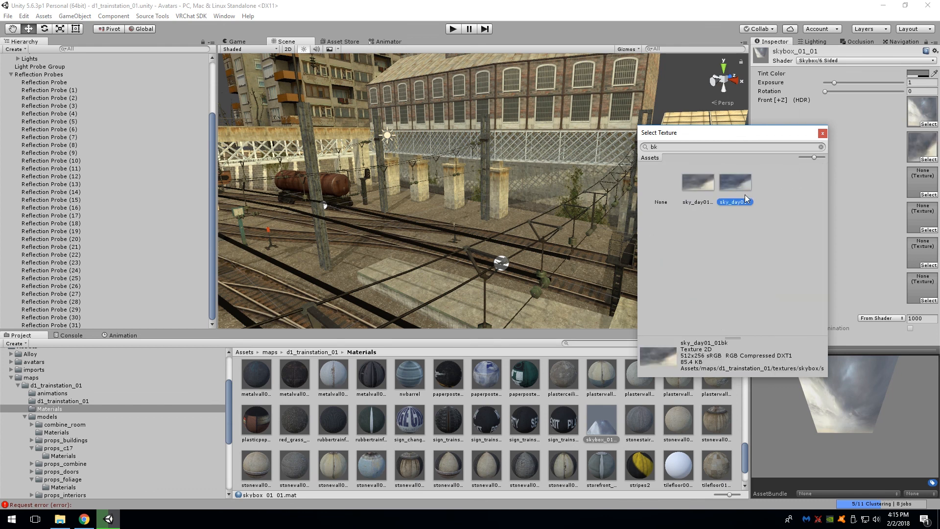
{"action": "left_click", "coordinate": [704, 185]}
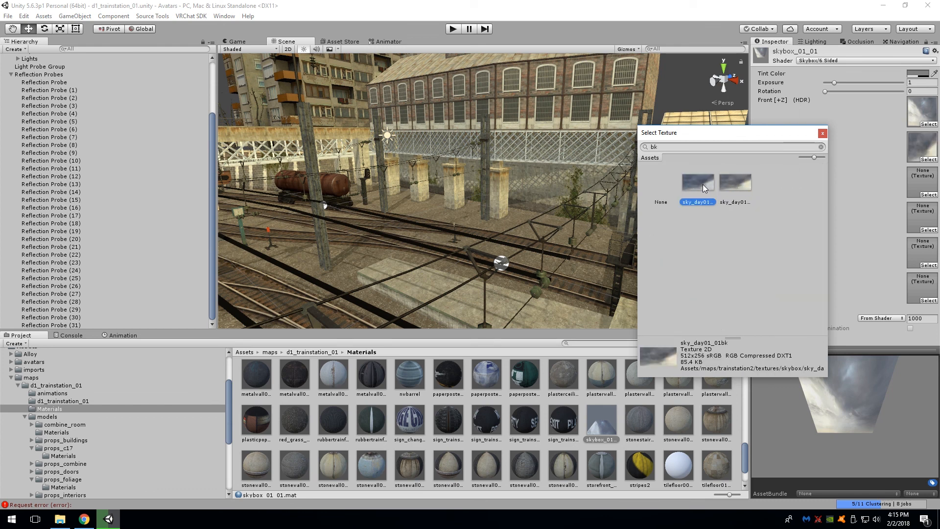
{"action": "left_click", "coordinate": [732, 185]}
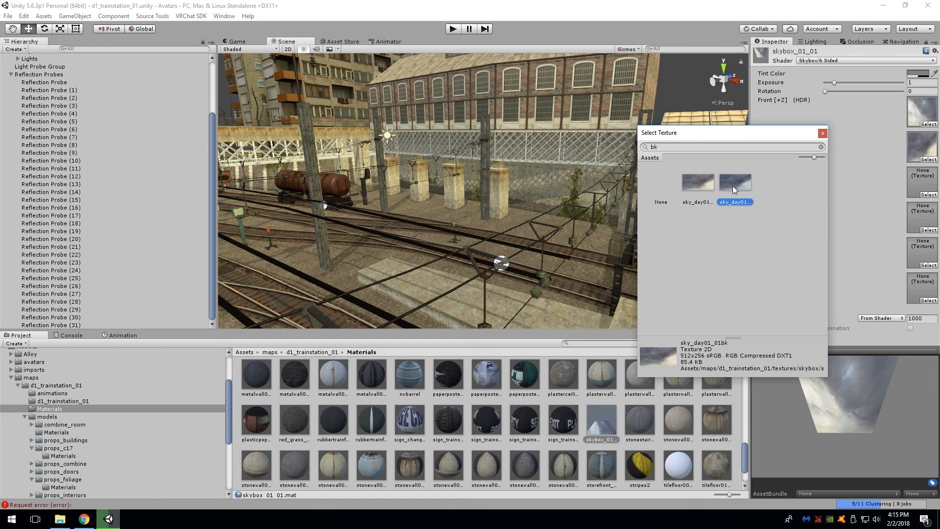
{"action": "double_click", "coordinate": [734, 185]}
Assign the sky_day01_01lf texture from maps/trainstation2 to the Left [+X] slot of skybox_01_01.
{"action": "left_click", "coordinate": [928, 194]}
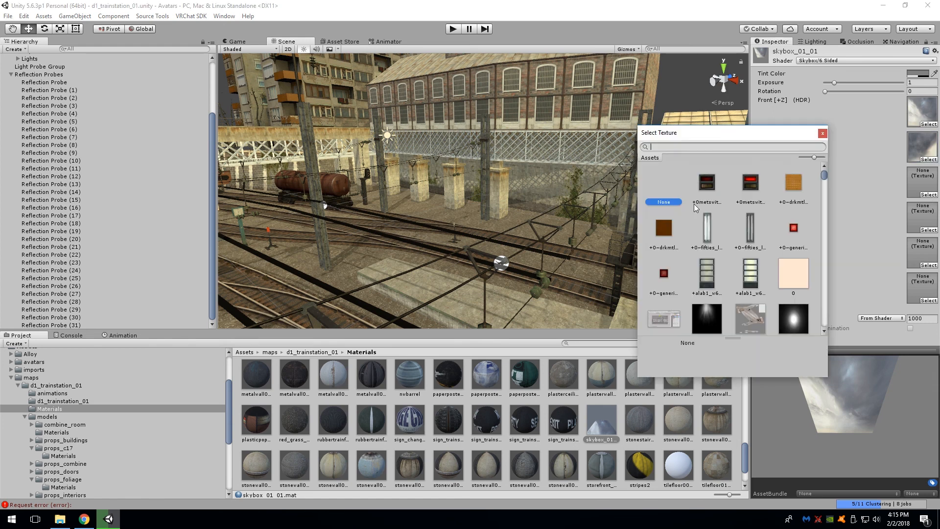
{"action": "type", "text": "l"}
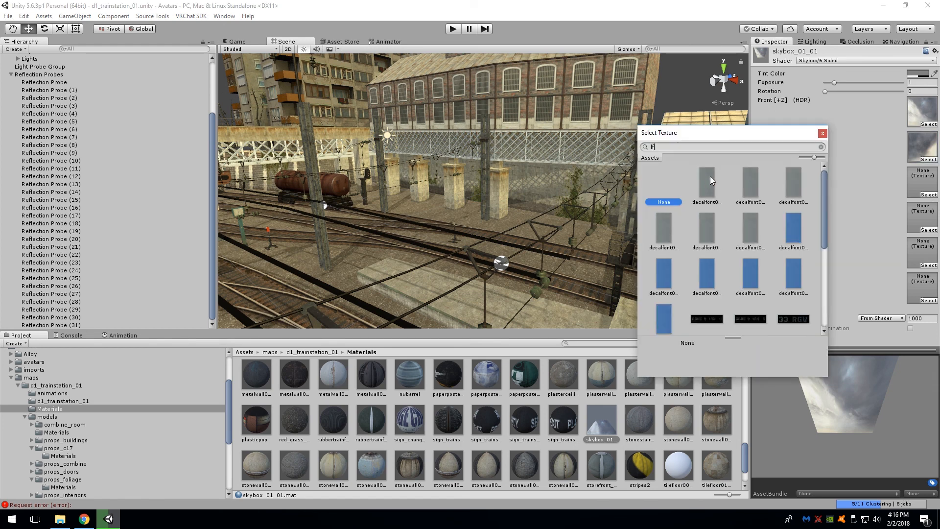
{"action": "type", "text": "t"}
{"action": "scroll", "coordinate": [728, 190], "scroll_direction": "down", "scroll_amount": 10}
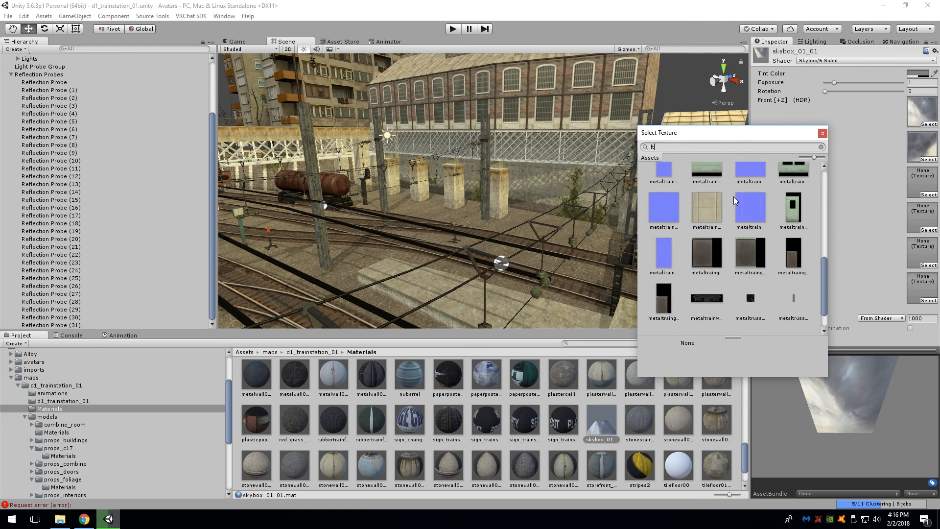
{"action": "scroll", "coordinate": [750, 248], "scroll_direction": "up", "scroll_amount": 3}
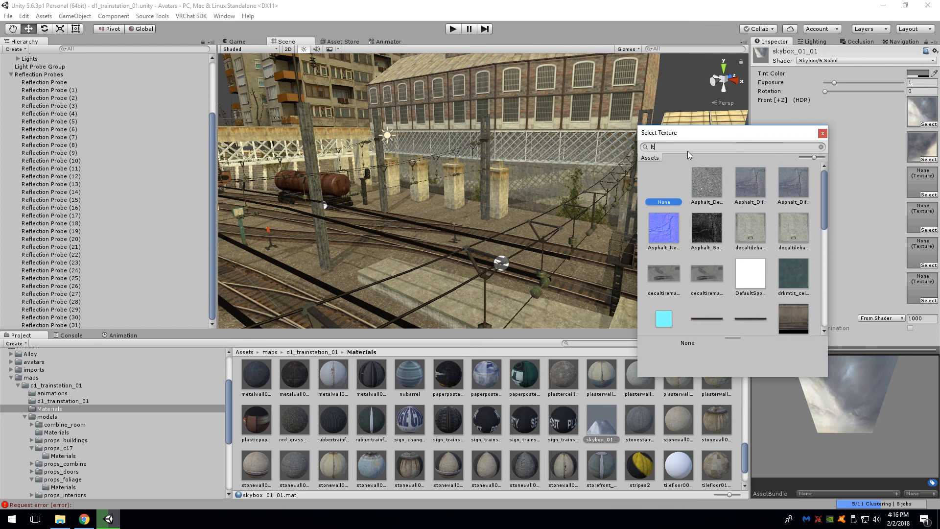
{"action": "type", "text": "sky"}
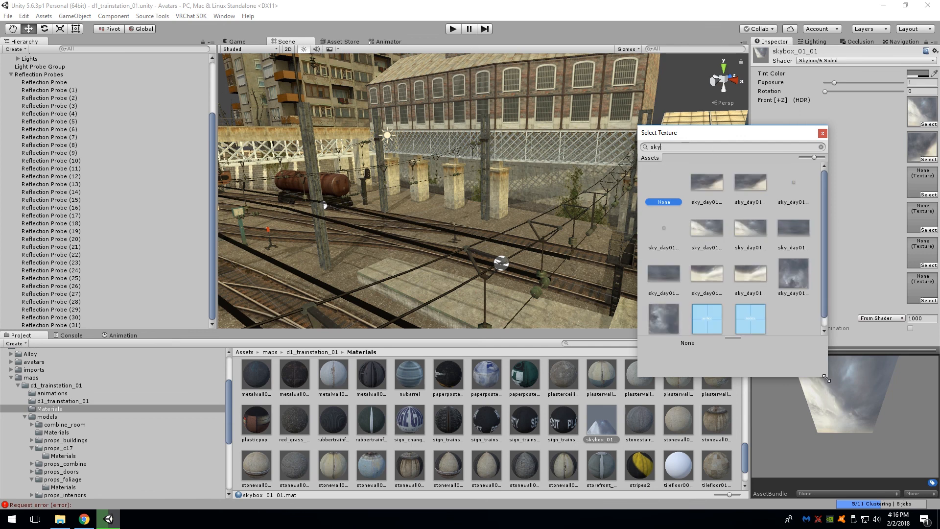
{"action": "left_click_drag", "start_coordinate": [827, 378], "coordinate": [909, 443]}
{"action": "left_click_drag", "start_coordinate": [762, 134], "coordinate": [592, 116]}
{"action": "left_click", "coordinate": [544, 160]}
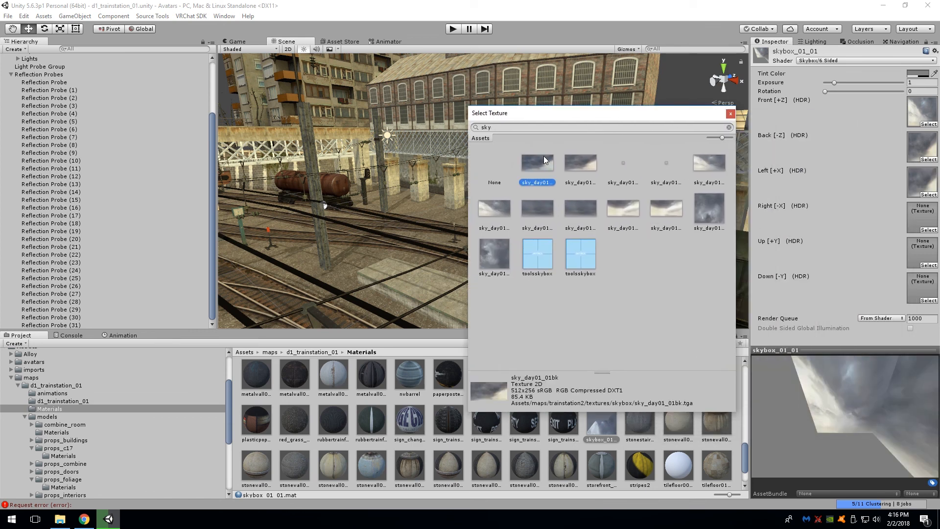
{"action": "left_click", "coordinate": [581, 163]}
{"action": "left_click", "coordinate": [504, 210]}
{"action": "left_click", "coordinate": [545, 218]}
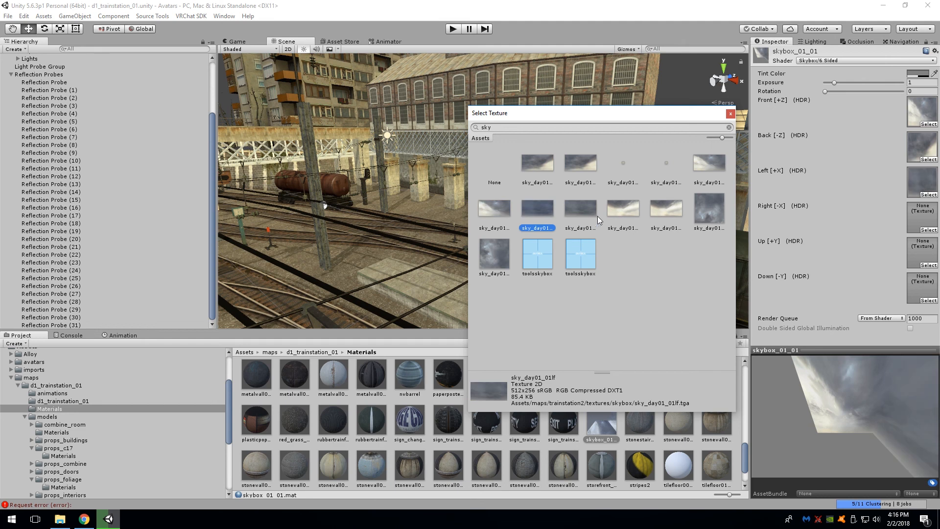
{"action": "double_click", "coordinate": [541, 215]}
Assign the sky_day01_01rt texture from maps/d1_trainstation_01 to the Right [-X] slot of skybox_01_01.
{"action": "left_click", "coordinate": [929, 230]}
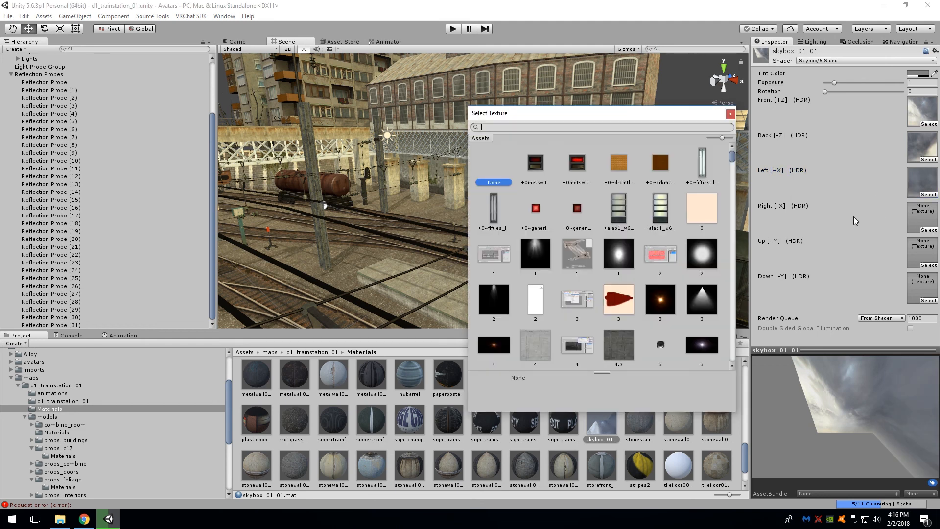
{"action": "type", "text": "skyd"}
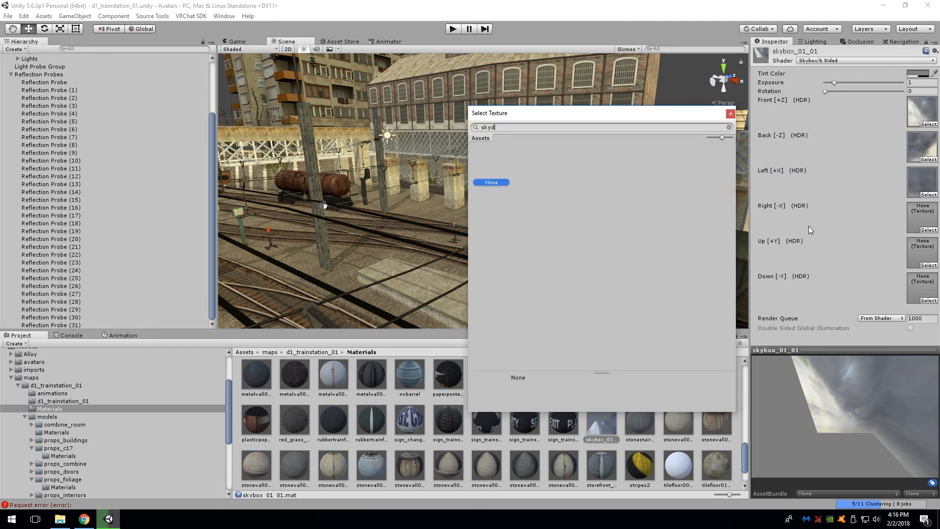
{"action": "type", "text": "ay"}
{"action": "key", "text": "BackSpace"}
{"action": "key", "text": "BackSpace"}
{"action": "key", "text": "BackSpace"}
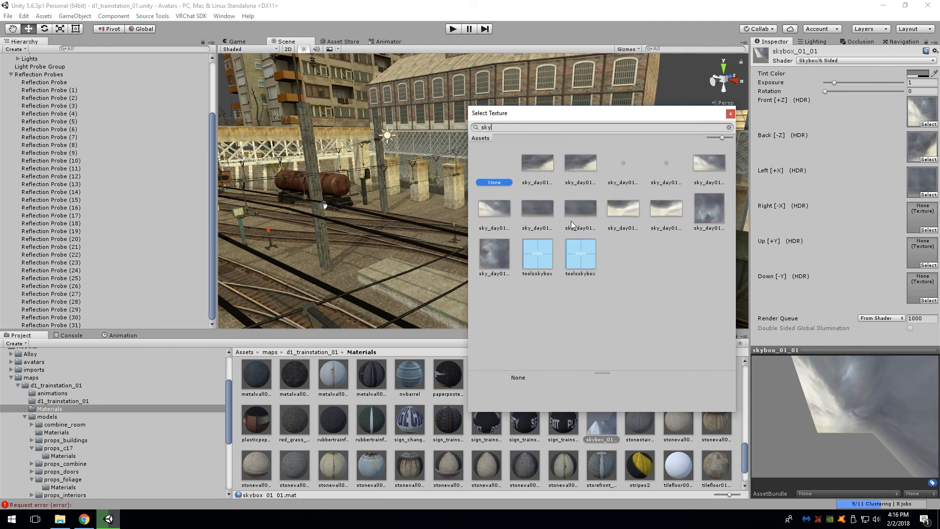
{"action": "left_click", "coordinate": [548, 215]}
{"action": "left_click", "coordinate": [632, 218]}
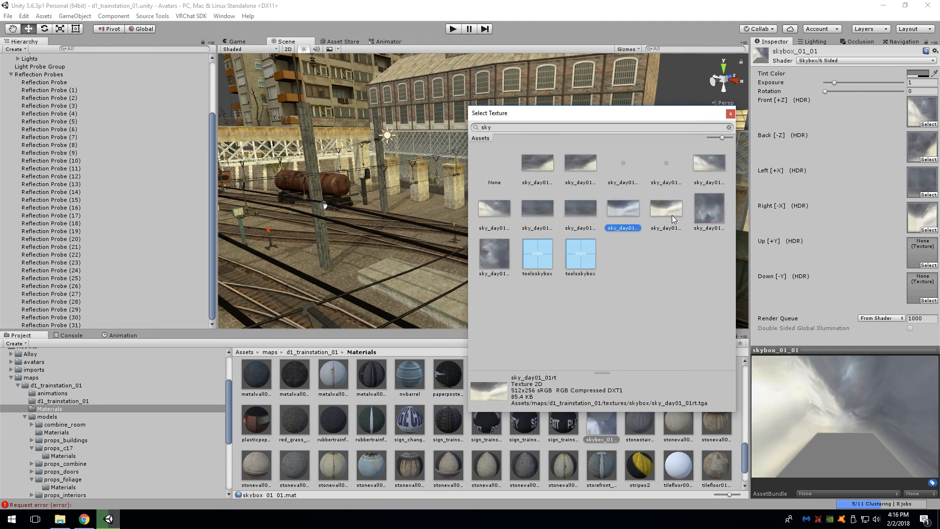
{"action": "left_click", "coordinate": [672, 215]}
{"action": "left_click", "coordinate": [623, 213]}
{"action": "double_click", "coordinate": [625, 213]}
{"action": "left_click", "coordinate": [929, 265]}
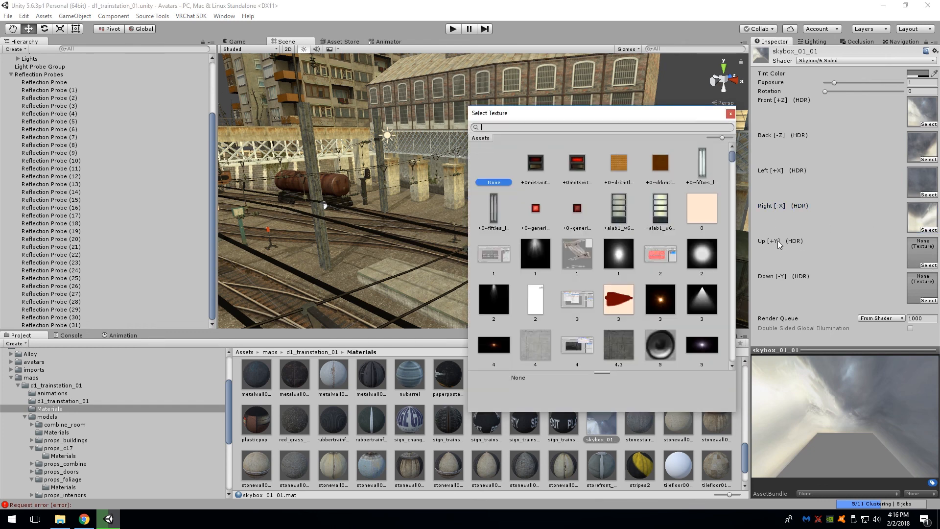
{"action": "type", "text": "sky_day"}
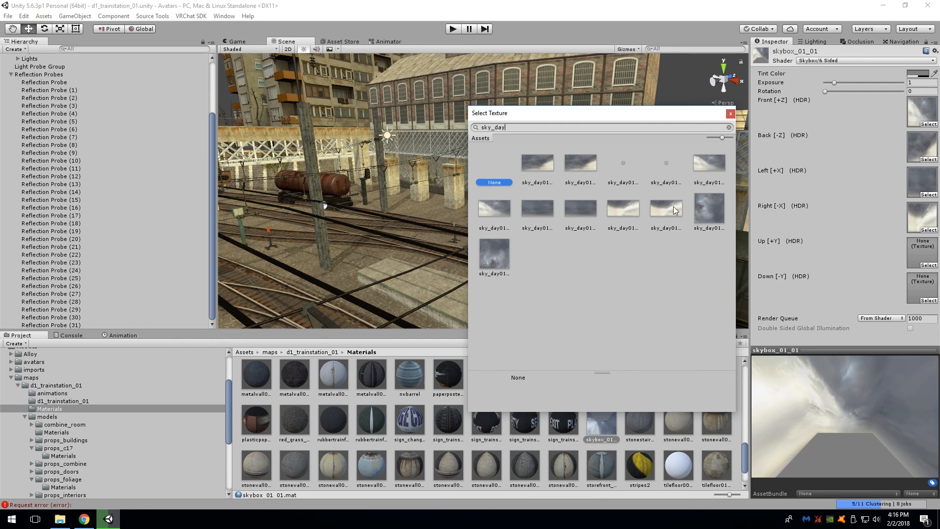
{"action": "left_click", "coordinate": [630, 168]}
{"action": "double_click", "coordinate": [630, 169]}
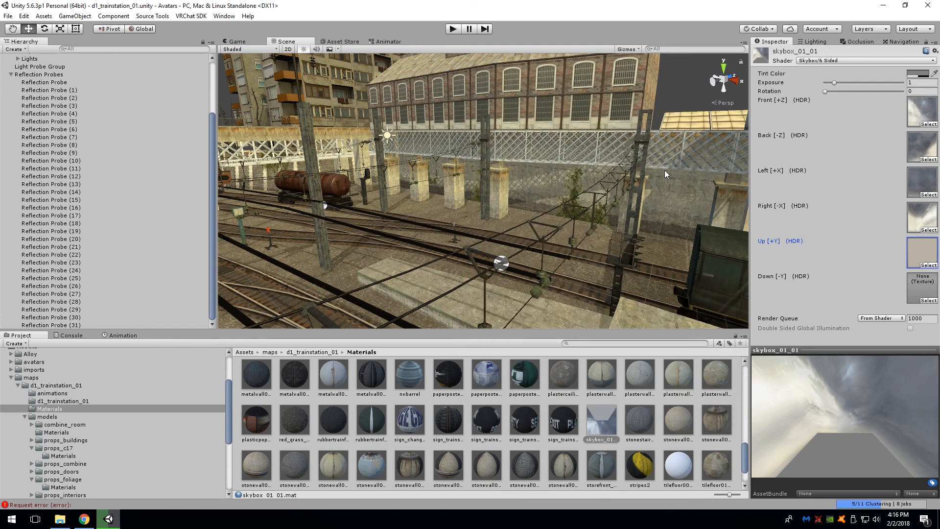
Assign the sky_day01_01up texture to the Up [+Y] slot of skybox_01_01.
{"action": "left_click", "coordinate": [929, 265]}
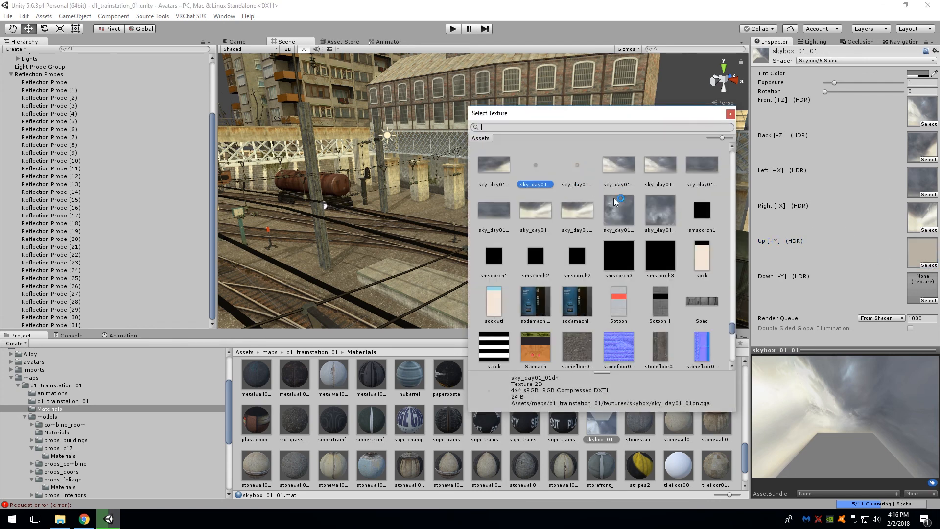
{"action": "left_click", "coordinate": [628, 217]}
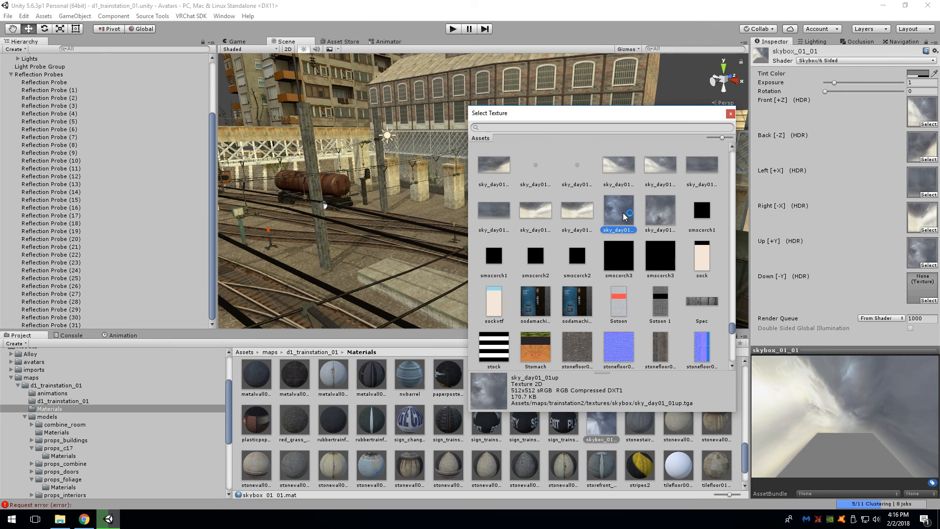
{"action": "double_click", "coordinate": [649, 213]}
Assign the sky_day01_01dn texture to the Down [-Y] slot of skybox_01_01.
{"action": "left_click", "coordinate": [922, 301]}
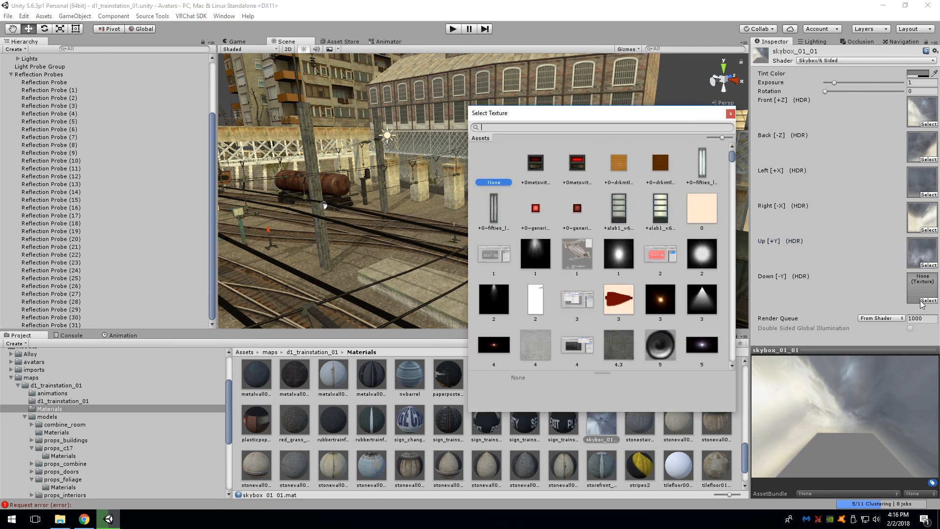
{"action": "type", "text": "sky"}
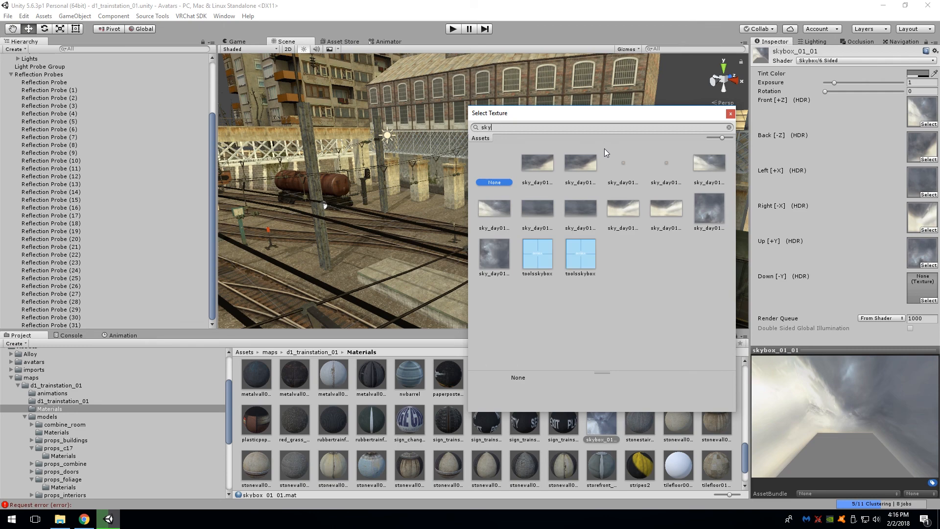
{"action": "left_click", "coordinate": [619, 165]}
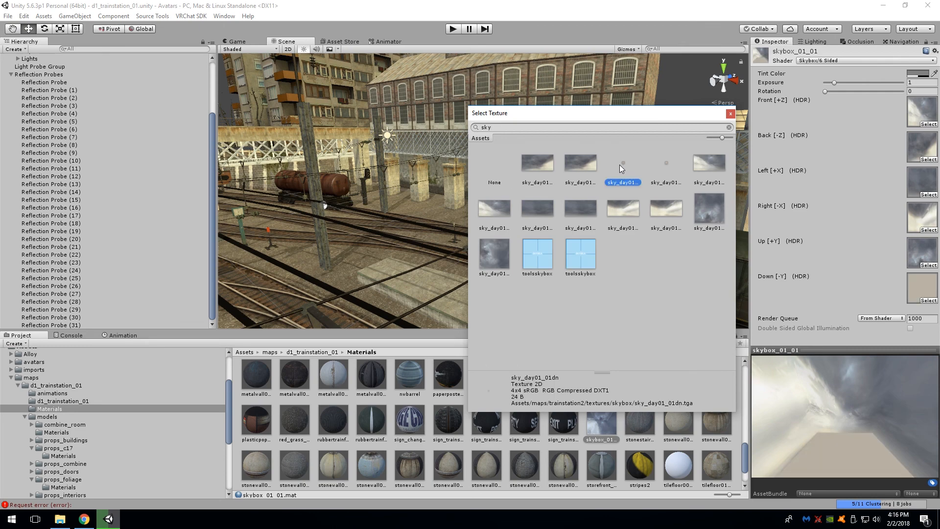
{"action": "double_click", "coordinate": [659, 163]}
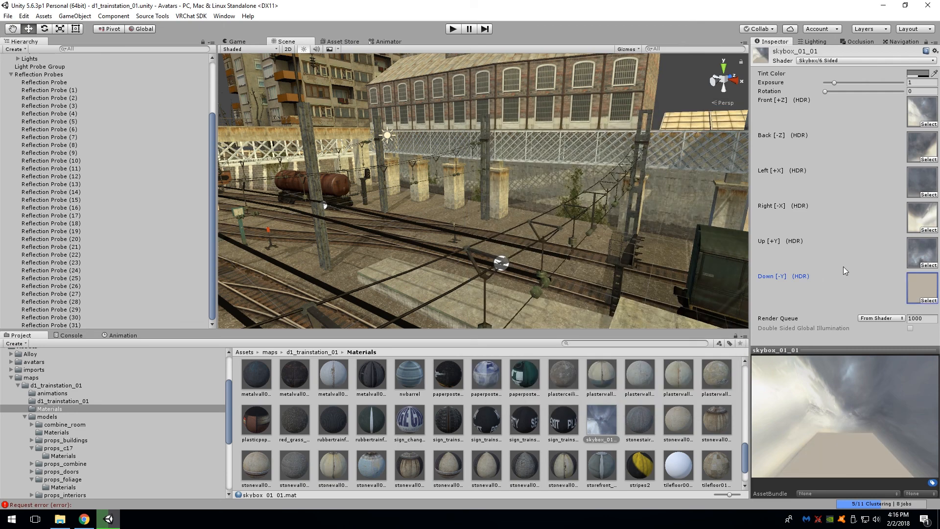
Inspect the skybox_01_01 preview for seams and reselect sky_day01_01up from maps/trainstation2 for the Up [+Y] slot.
{"action": "right_click_drag", "start_coordinate": [612, 225], "coordinate": [538, 169]}
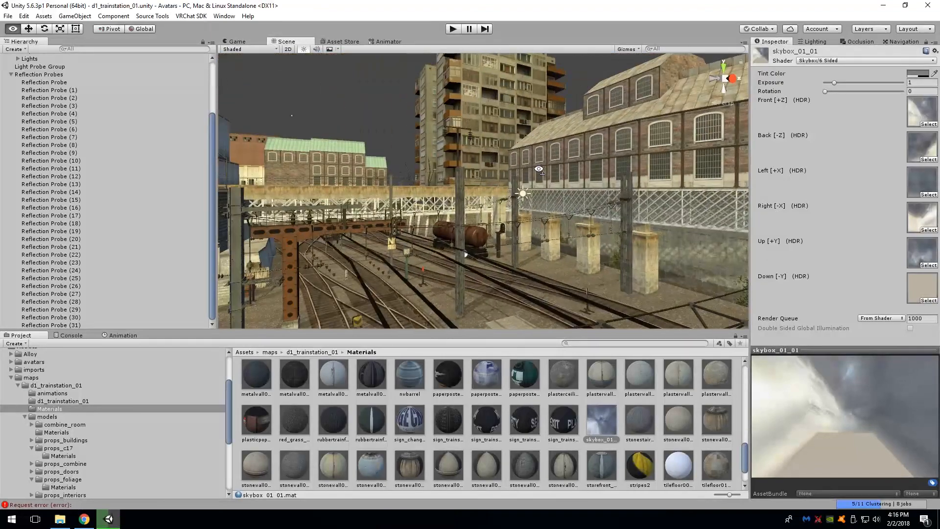
{"action": "right_click_drag", "start_coordinate": [581, 259], "coordinate": [578, 310]}
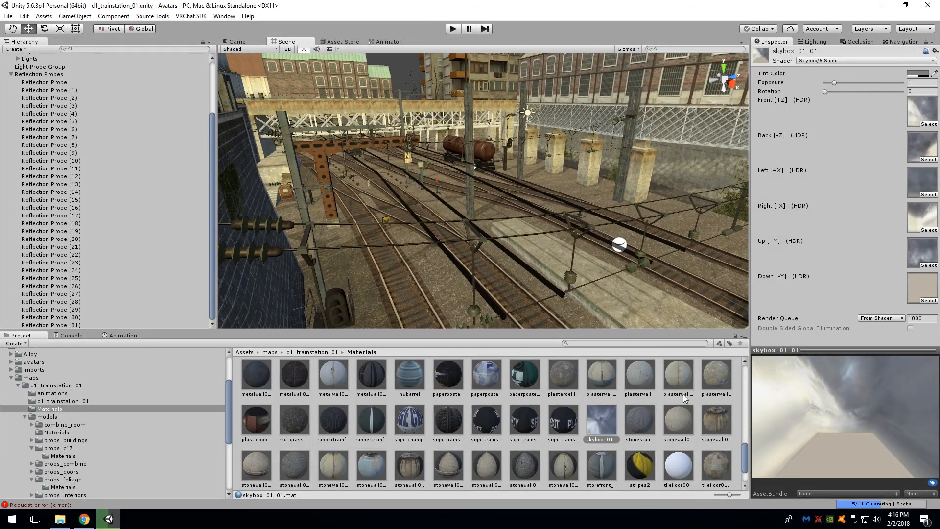
{"action": "left_click_drag", "start_coordinate": [777, 368], "coordinate": [825, 410]}
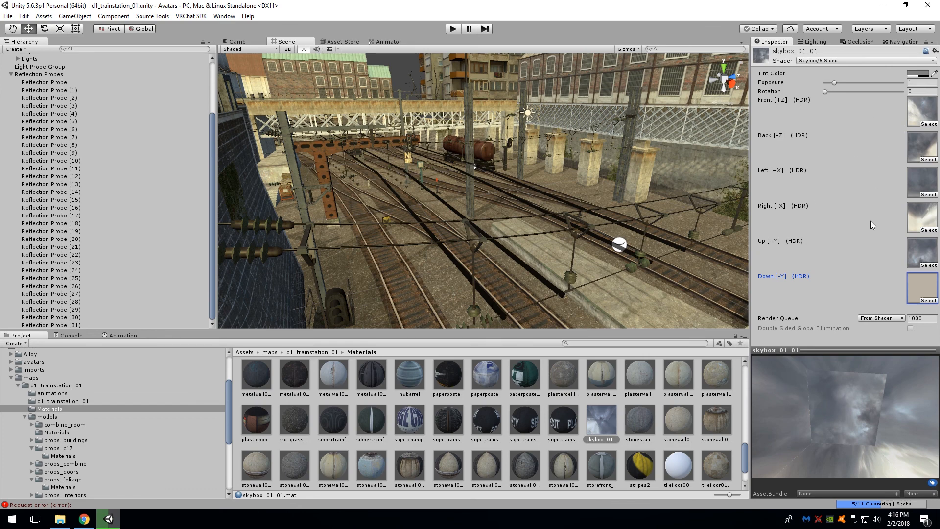
{"action": "left_click", "coordinate": [927, 265]}
{"action": "double_click", "coordinate": [621, 172]}
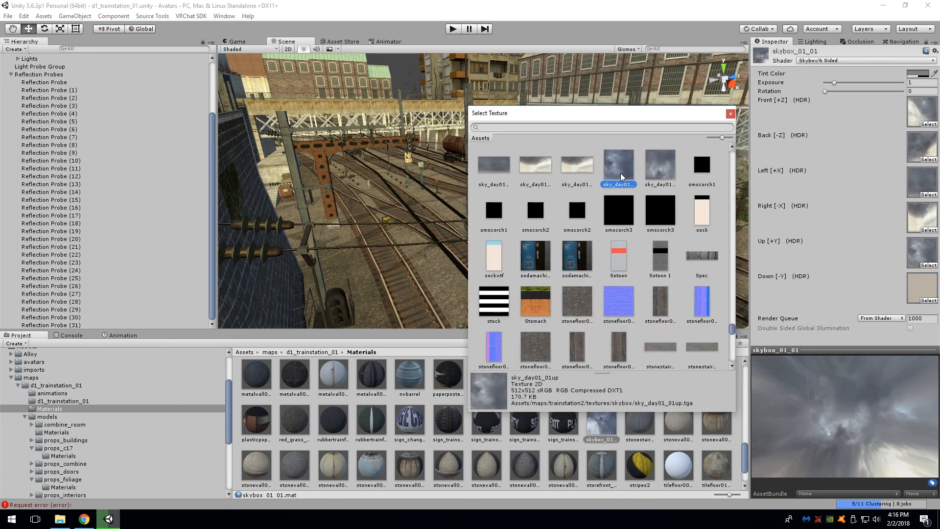
{"action": "left_click_drag", "start_coordinate": [833, 392], "coordinate": [666, 453]}
Set the wrap mode of all six sky_day01_01 textures in d1_trainstation_01/textures/skybox to Clamp and apply the import settings.
{"action": "left_click", "coordinate": [308, 352]}
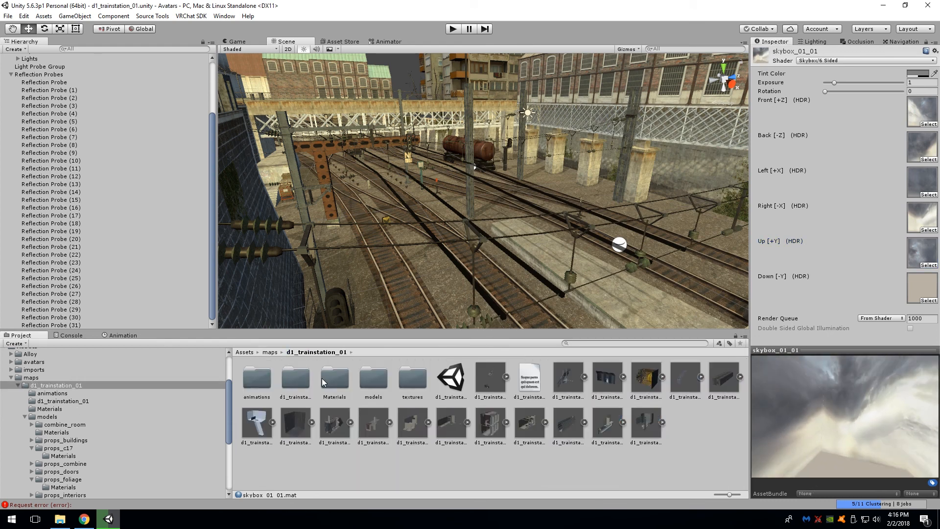
{"action": "double_click", "coordinate": [409, 382]}
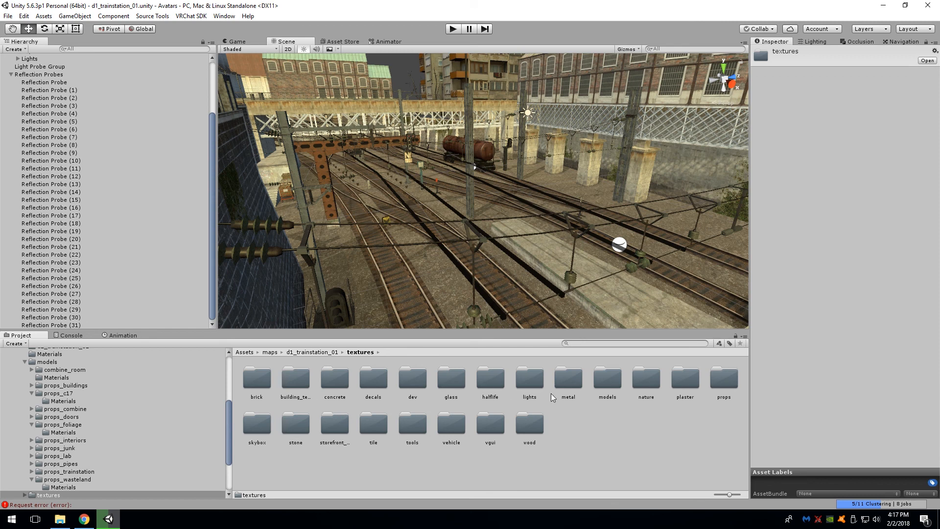
{"action": "double_click", "coordinate": [265, 426]}
{"action": "left_click", "coordinate": [260, 381]}
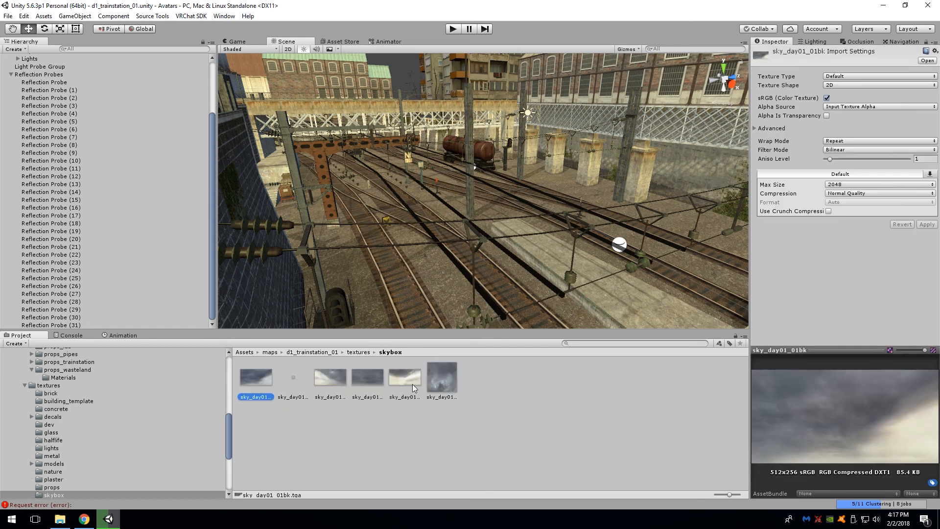
{"action": "left_click", "coordinate": [447, 385], "text": "shift"}
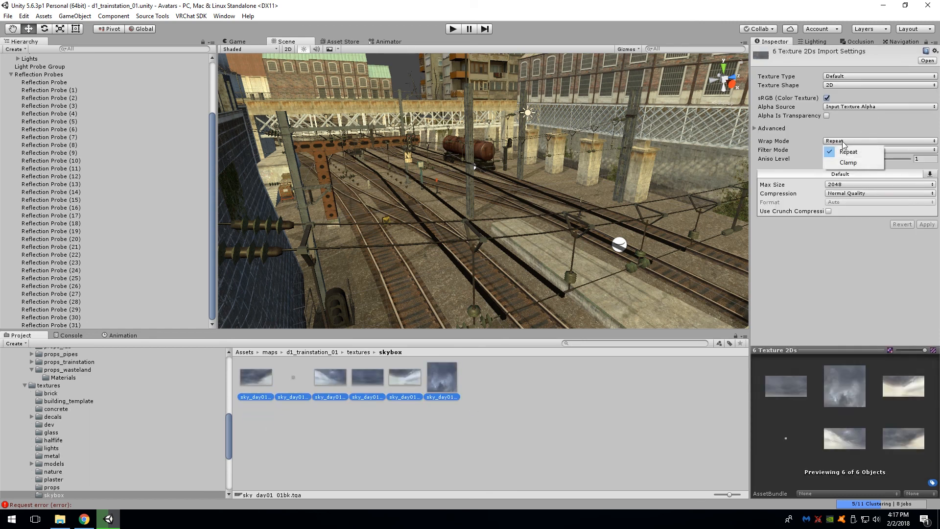
{"action": "left_click", "coordinate": [848, 163]}
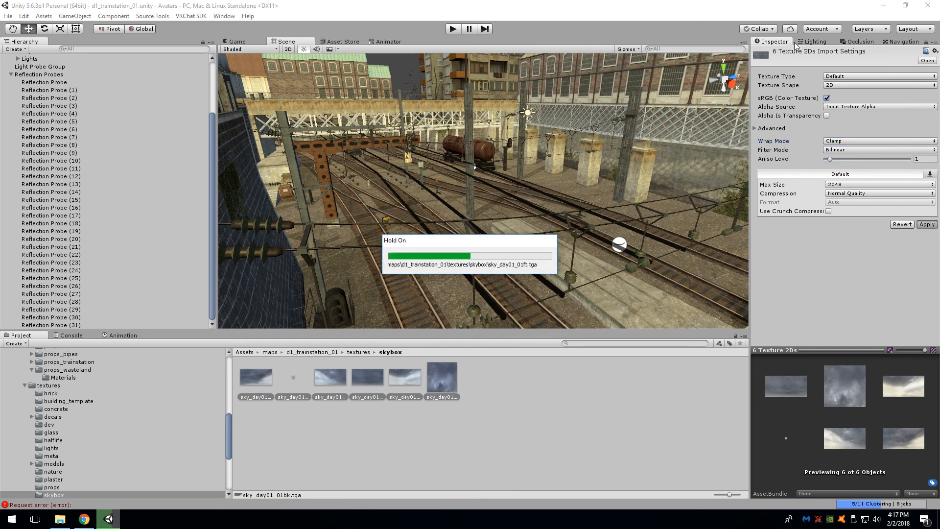
Set the scene's environment Skybox Material to skybox_01_01 and check the sky in the scene.
{"action": "left_click", "coordinate": [820, 43]}
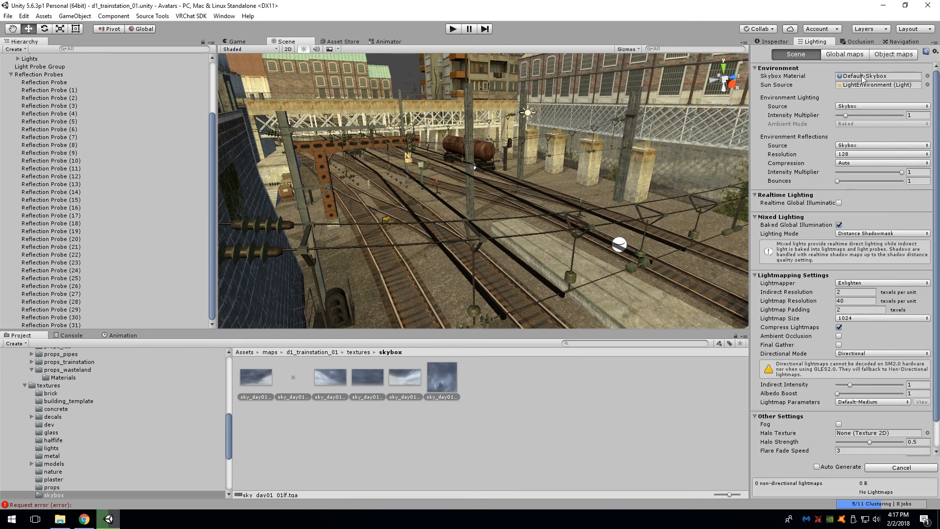
{"action": "left_click", "coordinate": [927, 76]}
{"action": "type", "text": "sky"}
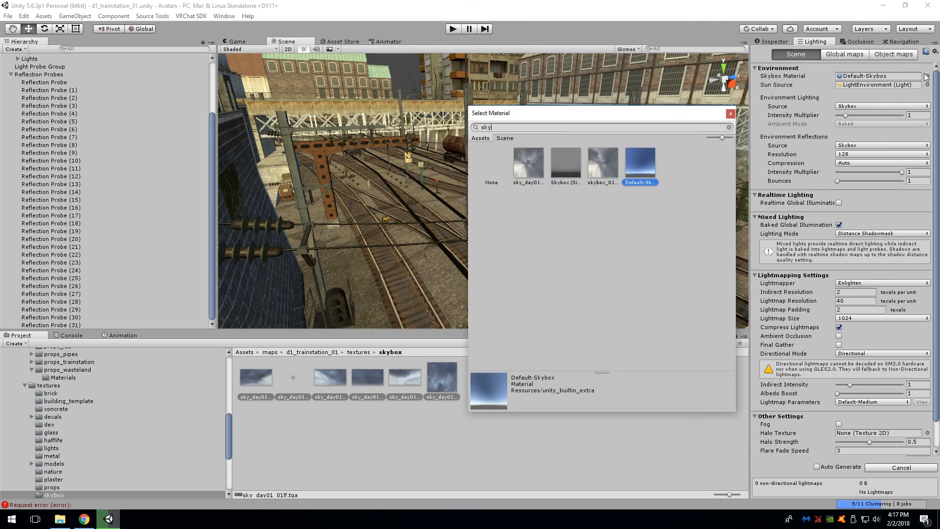
{"action": "left_click", "coordinate": [533, 167]}
{"action": "left_click", "coordinate": [605, 169]}
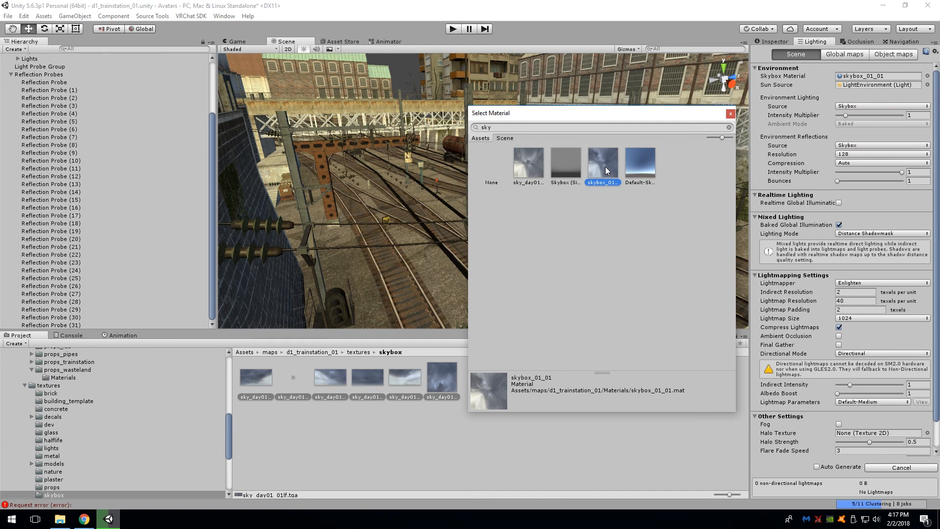
{"action": "double_click", "coordinate": [603, 165]}
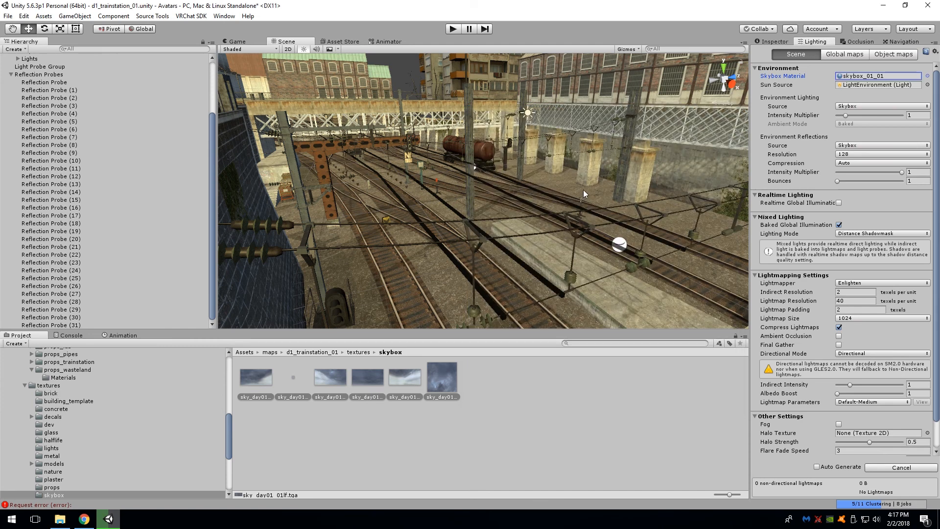
{"action": "right_click_drag", "start_coordinate": [519, 235], "coordinate": [509, 154]}
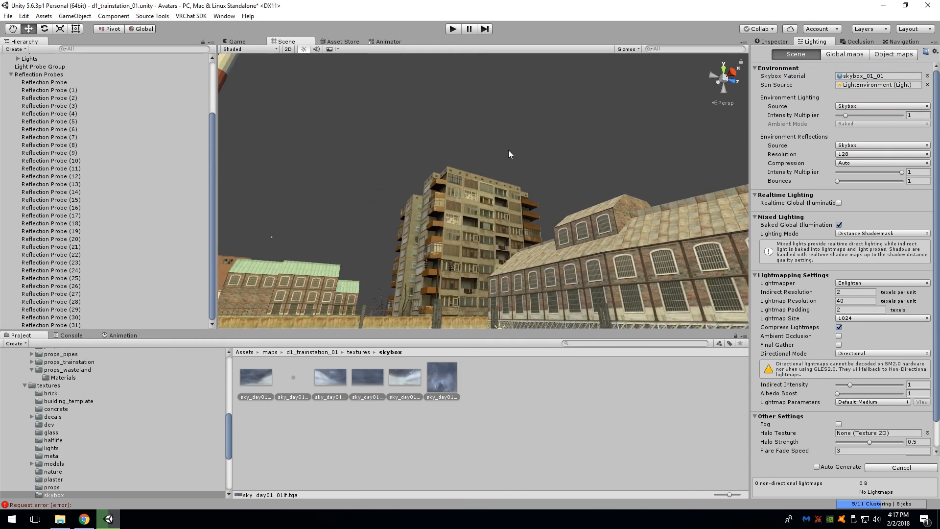
{"action": "key", "text": "s"}
{"action": "right_click_drag", "start_coordinate": [523, 224], "coordinate": [560, 274]}
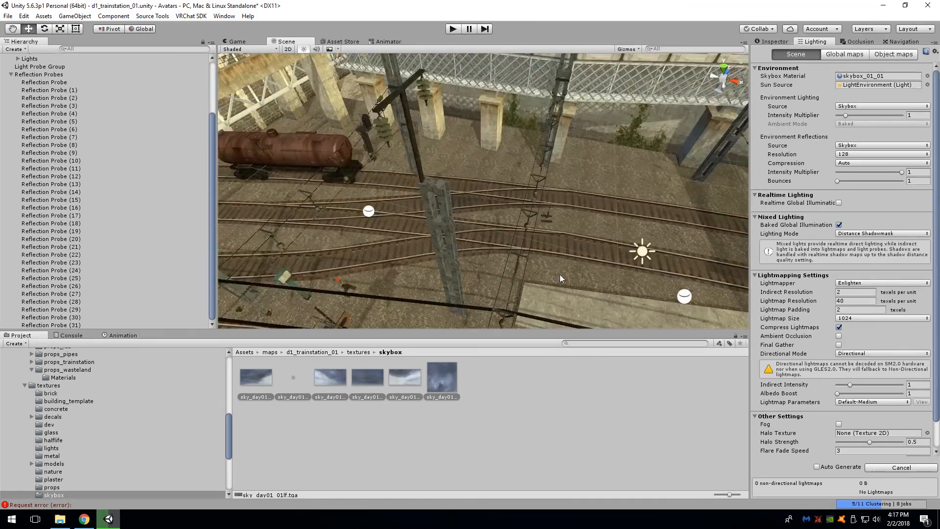
Test the scene in play mode, check the skybox in the game view, and look over the map in the scene view.
{"action": "left_click", "coordinate": [454, 31]}
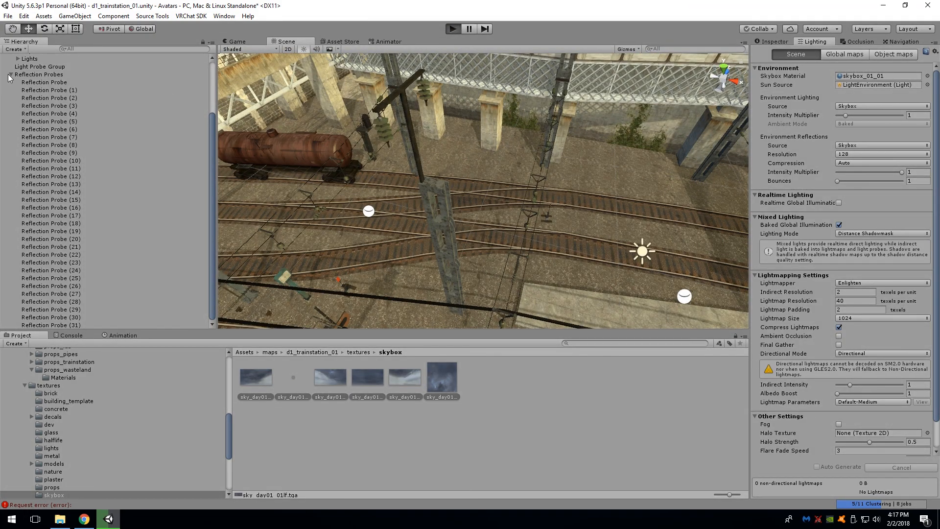
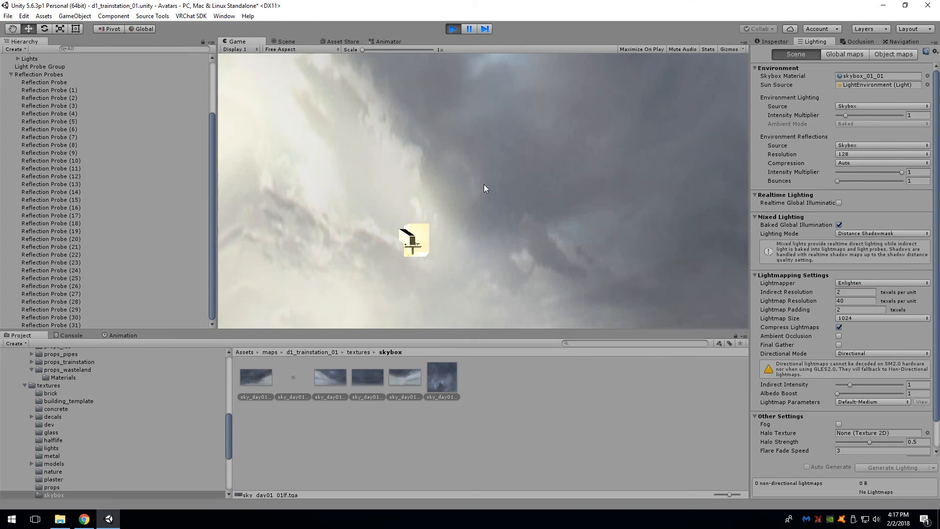
{"action": "left_click", "coordinate": [285, 42]}
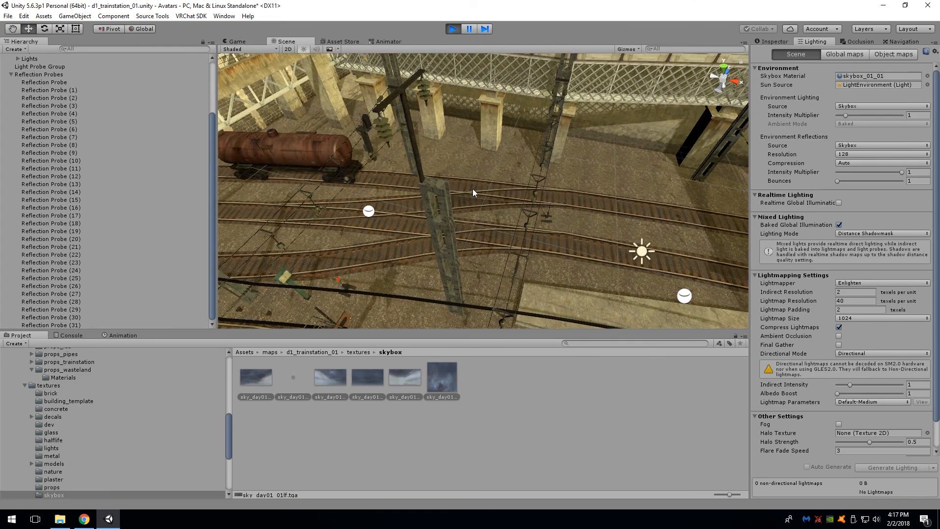
{"action": "right_click_drag", "start_coordinate": [472, 189], "coordinate": [711, 369]}
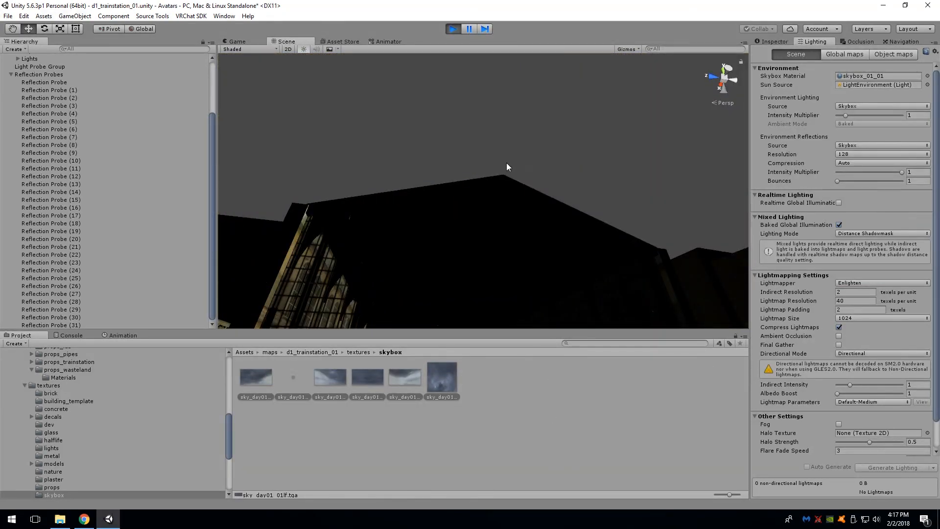
{"action": "left_click", "coordinate": [258, 44]}
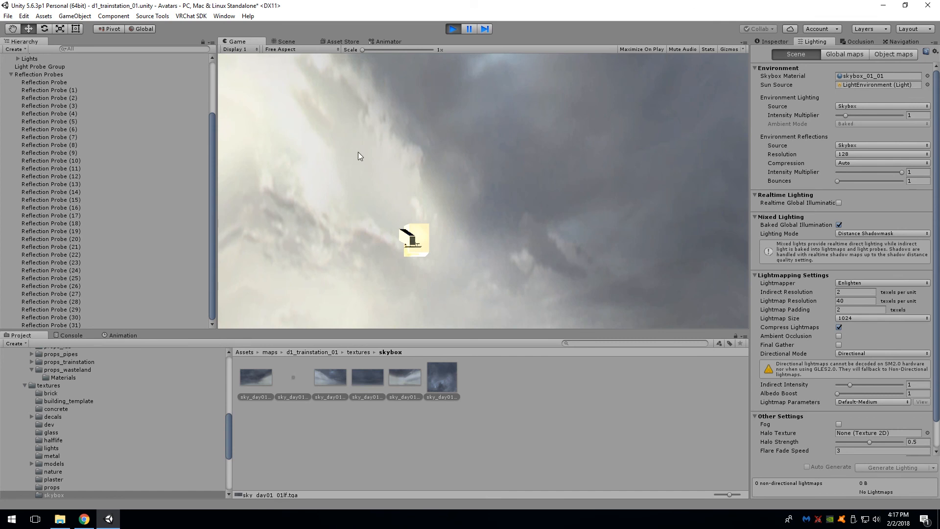
{"action": "left_click", "coordinate": [459, 30]}
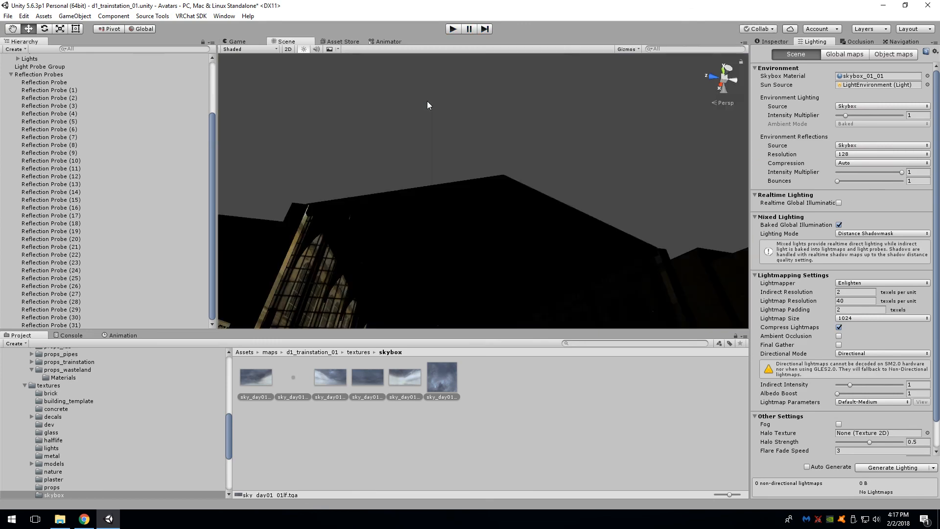
{"action": "right_click_drag", "start_coordinate": [427, 101], "coordinate": [620, 351]}
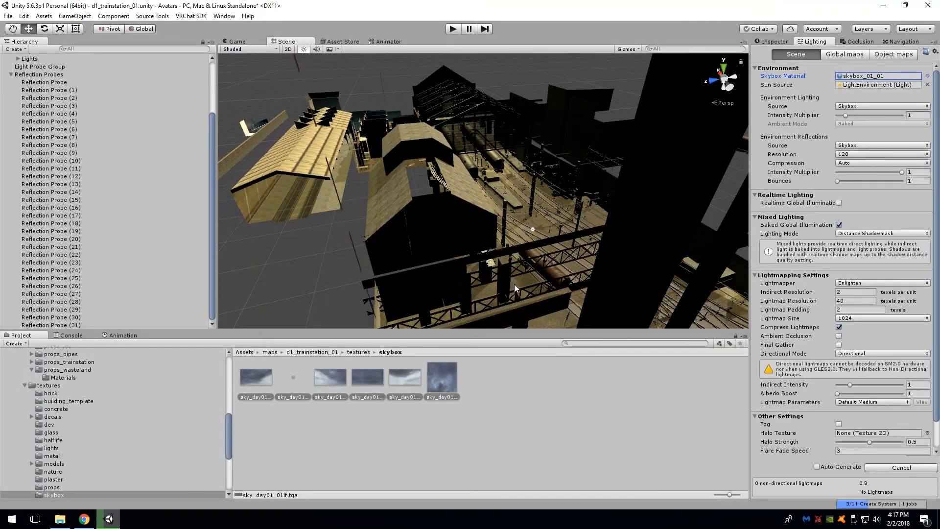
{"action": "right_click_drag", "start_coordinate": [514, 284], "coordinate": [164, 247]}
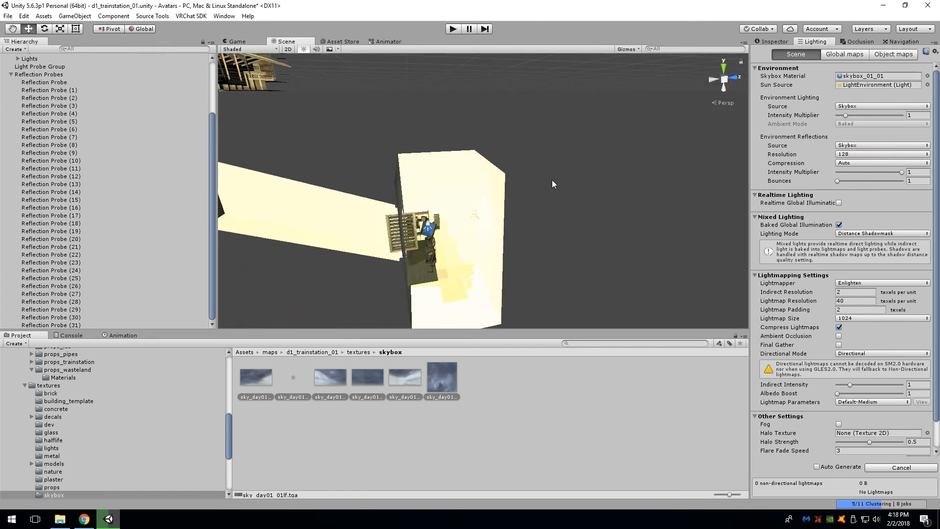
{"action": "key", "text": "alt+z"}
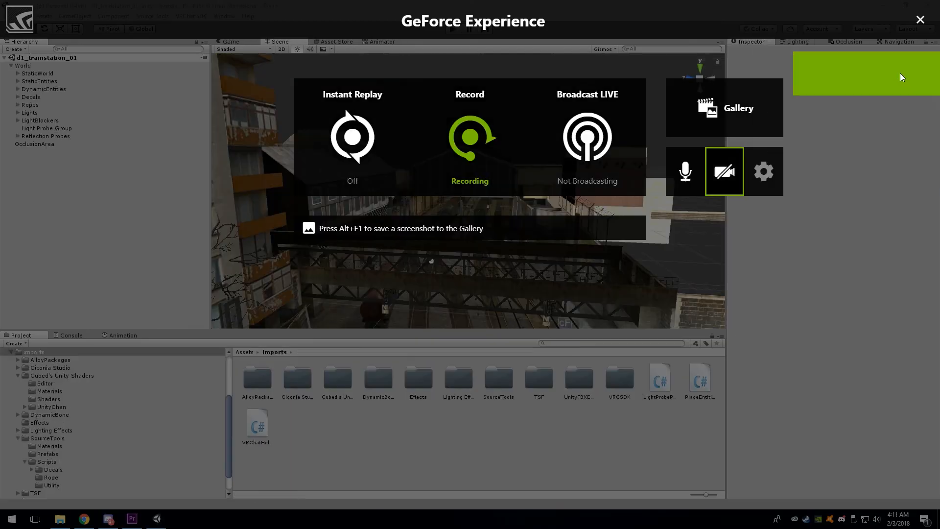
{"action": "left_click", "coordinate": [920, 20]}
Look over the lit rail yard and station interior, and examine the geometry in the Realtime GI UV Charts view.
{"action": "right_click_drag", "start_coordinate": [539, 196], "coordinate": [39, 220]}
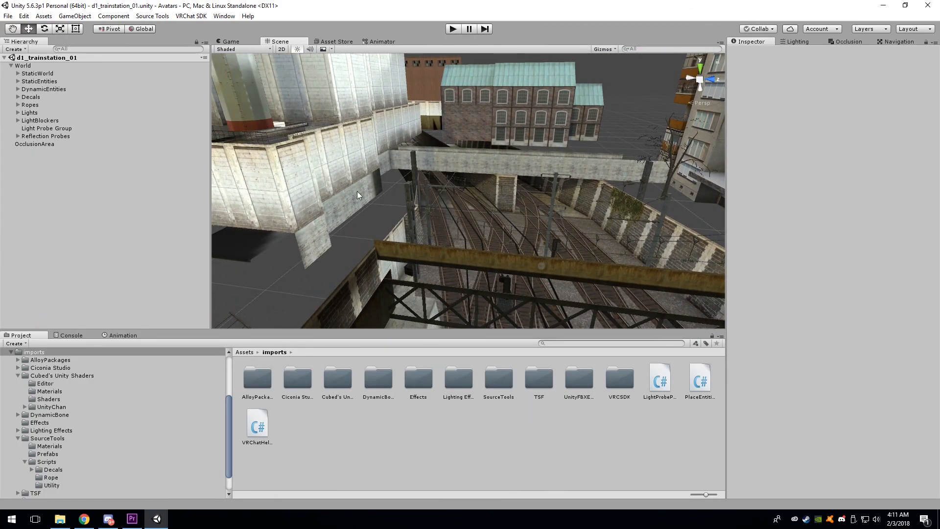
{"action": "right_click_drag", "start_coordinate": [357, 191], "coordinate": [290, 162]}
{"action": "left_click_drag", "start_coordinate": [429, 104], "coordinate": [508, 178]}
{"action": "right_click_drag", "start_coordinate": [509, 178], "coordinate": [179, 134]}
{"action": "left_click", "coordinate": [244, 49]}
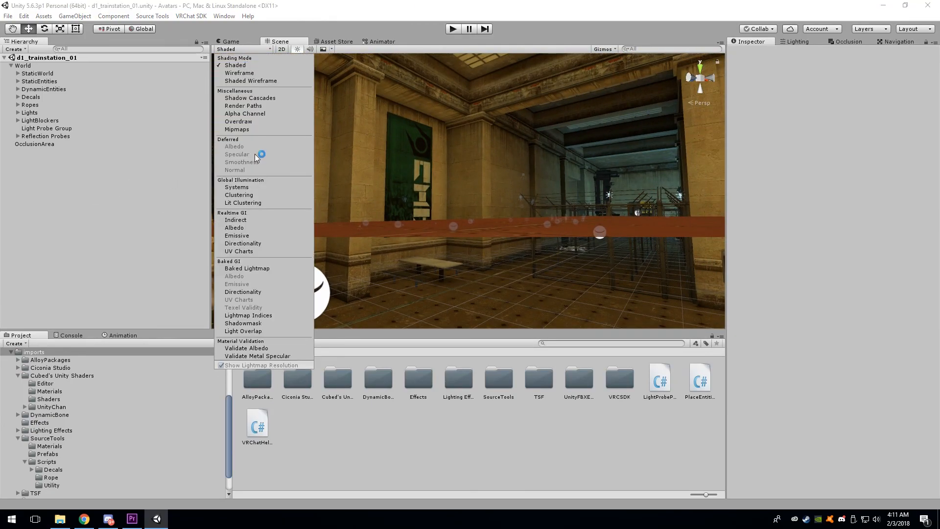
{"action": "left_click", "coordinate": [256, 251]}
{"action": "mouse_move", "coordinate": [255, 251]}
{"action": "right_mouse_down"}
{"action": "mouse_move", "coordinate": [497, 279]}
{"action": "mouse_move", "coordinate": [414, 267]}
{"action": "mouse_move", "coordinate": [144, 286]}
{"action": "mouse_move", "coordinate": [52, 272]}
{"action": "mouse_move", "coordinate": [65, 272]}
{"action": "mouse_move", "coordinate": [70, 236]}
{"action": "mouse_move", "coordinate": [50, 248]}
{"action": "mouse_move", "coordinate": [276, 228]}
{"action": "right_mouse_up"}
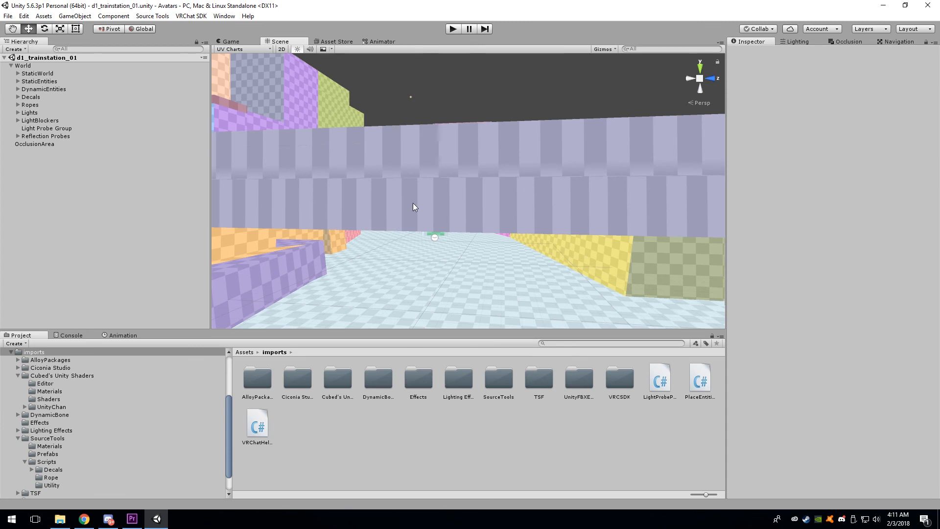
{"action": "right_click_drag", "start_coordinate": [413, 207], "coordinate": [377, 238]}
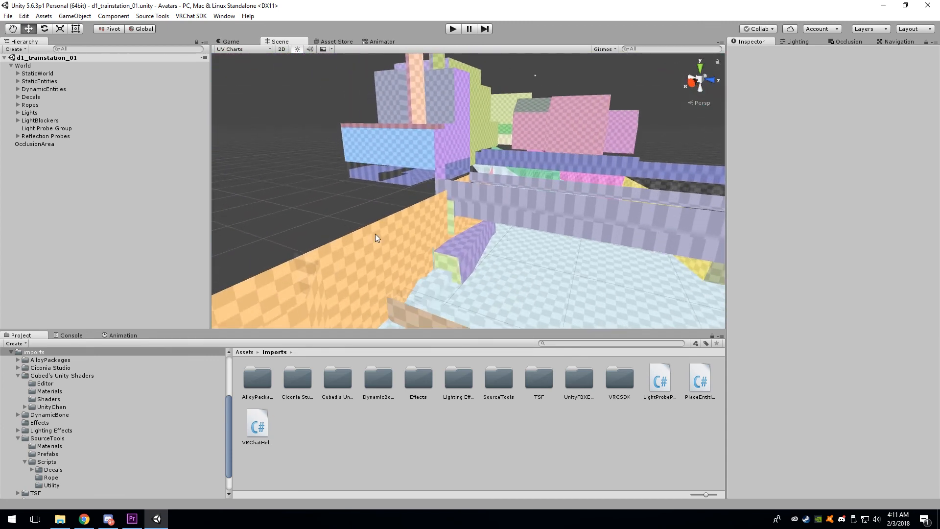
Examine the UV Charting Control settings of d1_trainstation_01_part1 and return the scene view to Shaded.
{"action": "left_click", "coordinate": [407, 243]}
{"action": "left_click", "coordinate": [736, 147]}
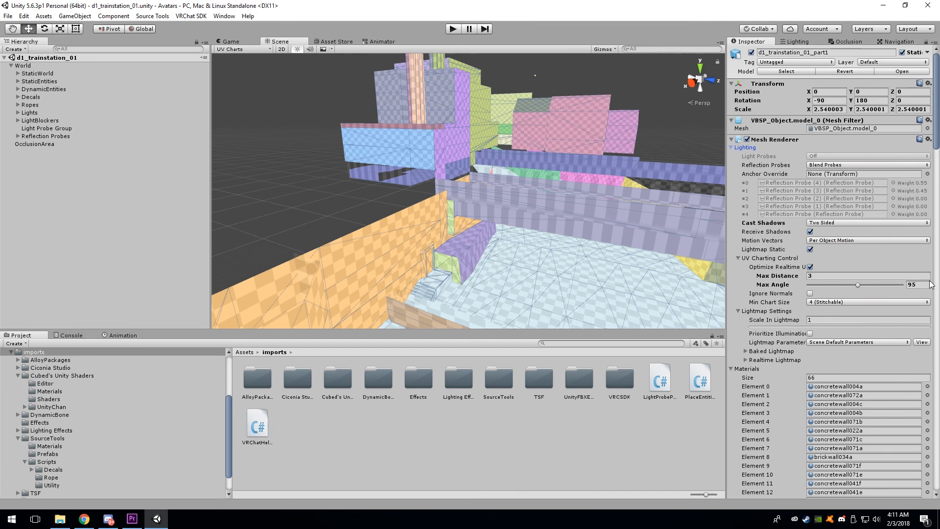
{"action": "left_click", "coordinate": [758, 258]}
{"action": "left_click", "coordinate": [261, 156]}
{"action": "mouse_move", "coordinate": [262, 157]}
{"action": "right_mouse_down"}
{"action": "mouse_move", "coordinate": [344, 225]}
{"action": "mouse_move", "coordinate": [346, 210]}
{"action": "right_mouse_up"}
{"action": "left_click", "coordinate": [254, 49]}
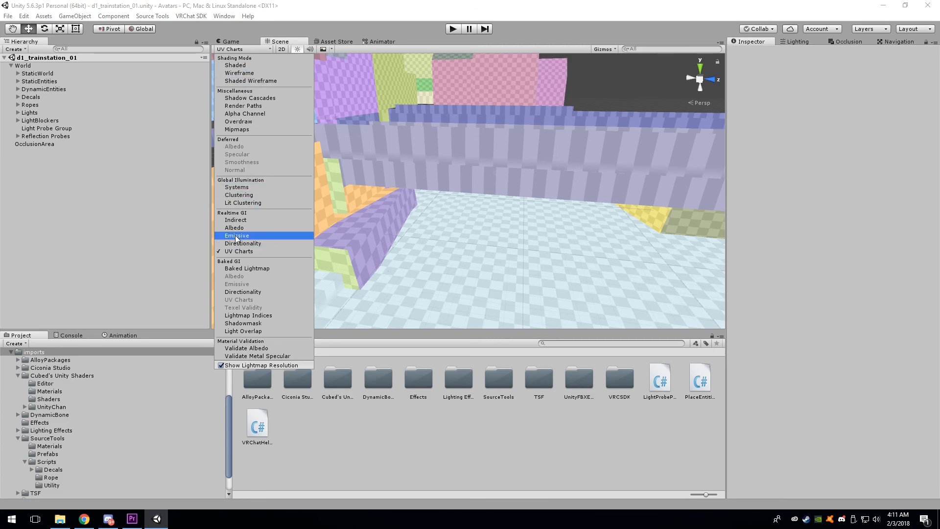
{"action": "left_click", "coordinate": [235, 65]}
Review the scene's lighting and lightmapping settings and inspect the lit station and the whole map.
{"action": "mouse_move", "coordinate": [440, 196]}
{"action": "right_mouse_down"}
{"action": "mouse_move", "coordinate": [889, 111]}
{"action": "mouse_move", "coordinate": [915, 80]}
{"action": "mouse_move", "coordinate": [800, 126]}
{"action": "mouse_move", "coordinate": [794, 98]}
{"action": "right_mouse_up"}
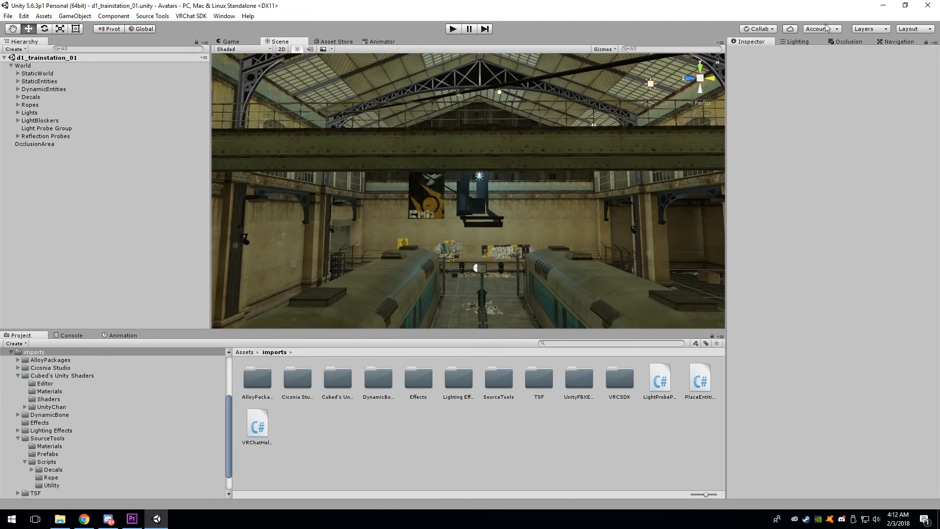
{"action": "left_click", "coordinate": [796, 41]}
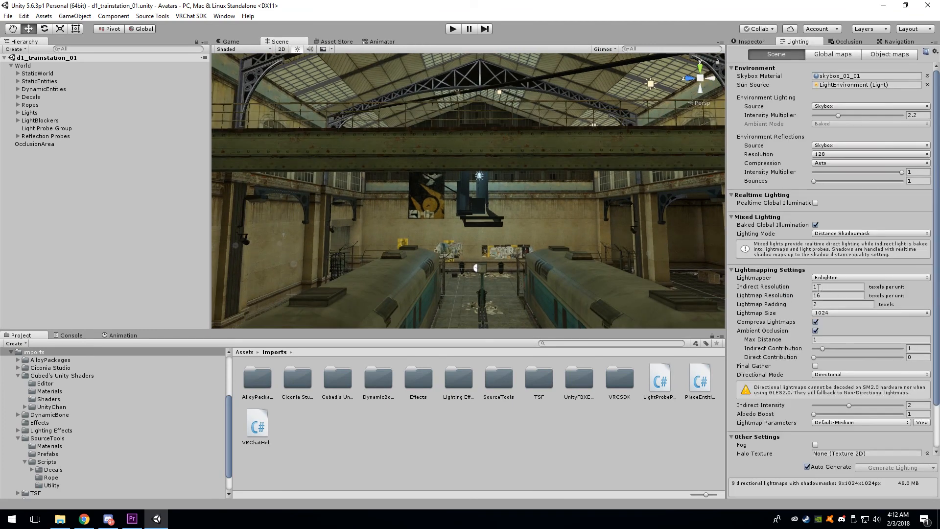
{"action": "right_click_drag", "start_coordinate": [531, 230], "coordinate": [884, 180]}
{"action": "right_click_drag", "start_coordinate": [490, 196], "coordinate": [147, 223]}
{"action": "right_click_drag", "start_coordinate": [328, 231], "coordinate": [13, 323]}
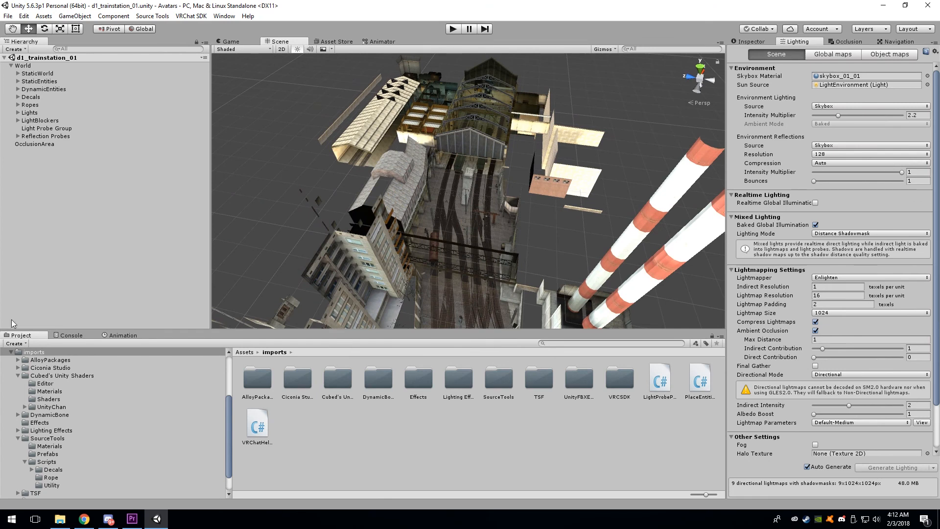
Focus on the OcclusionArea around the whole map and show the occlusion culling visualization.
{"action": "double_click", "coordinate": [41, 145]}
{"action": "right_click_drag", "start_coordinate": [421, 181], "coordinate": [565, 179]}
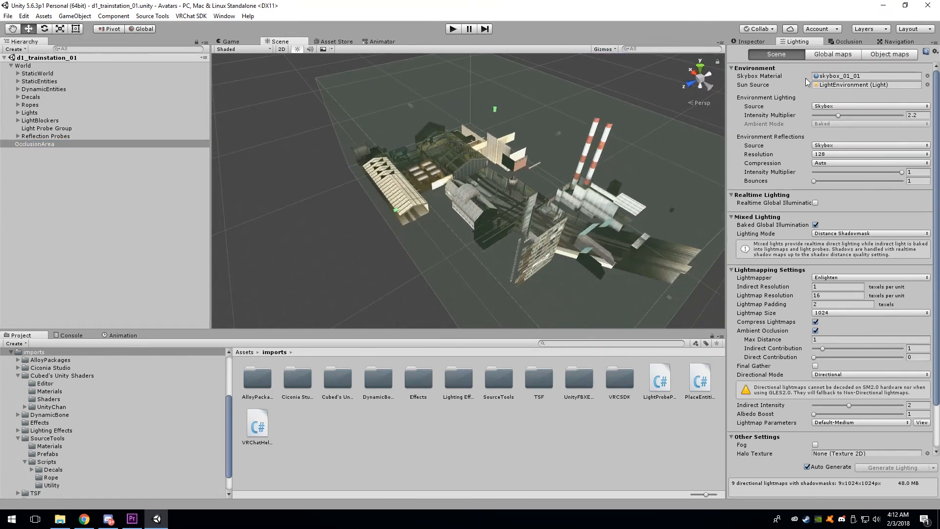
{"action": "left_click", "coordinate": [847, 42]}
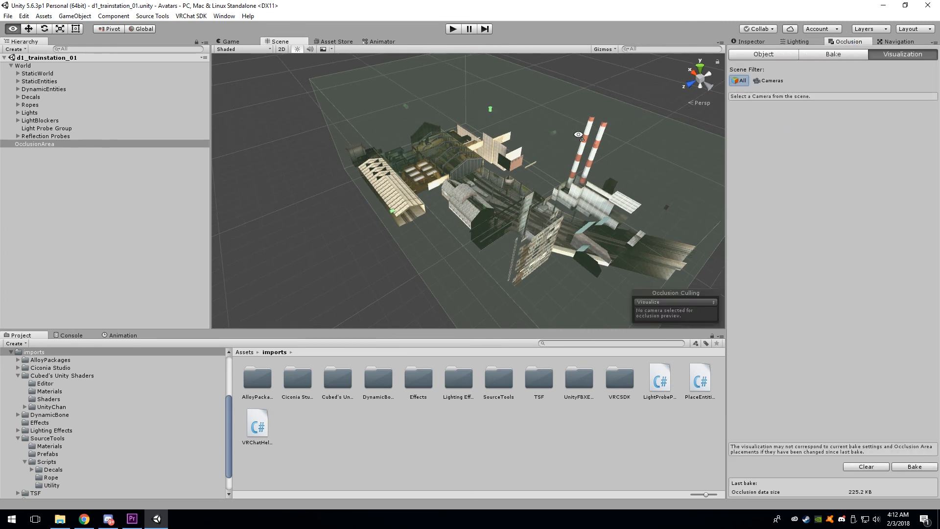
Create a camera and move it over the apartment buildings and tracks to preview the occlusion culling.
{"action": "right_click", "coordinate": [80, 166]}
{"action": "left_click", "coordinate": [105, 329]}
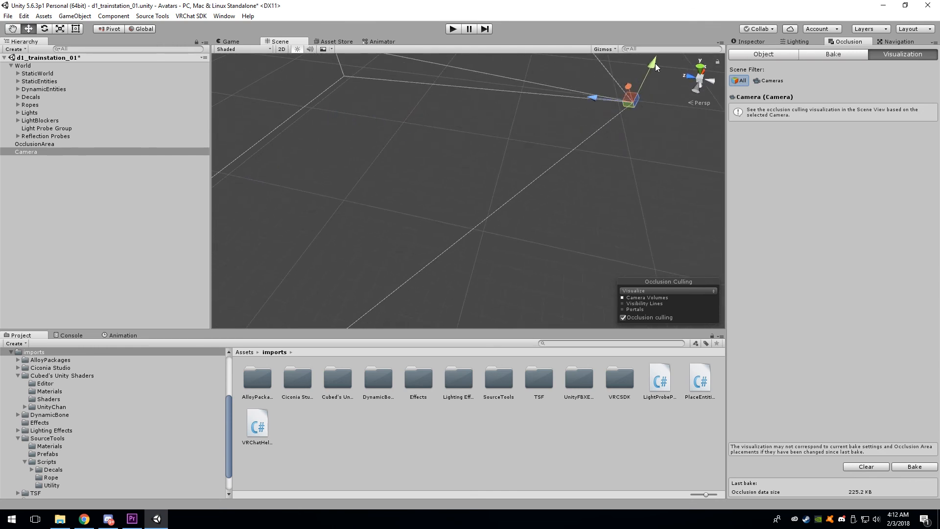
{"action": "left_click_drag", "start_coordinate": [655, 63], "coordinate": [570, 266]}
{"action": "key", "text": "f"}
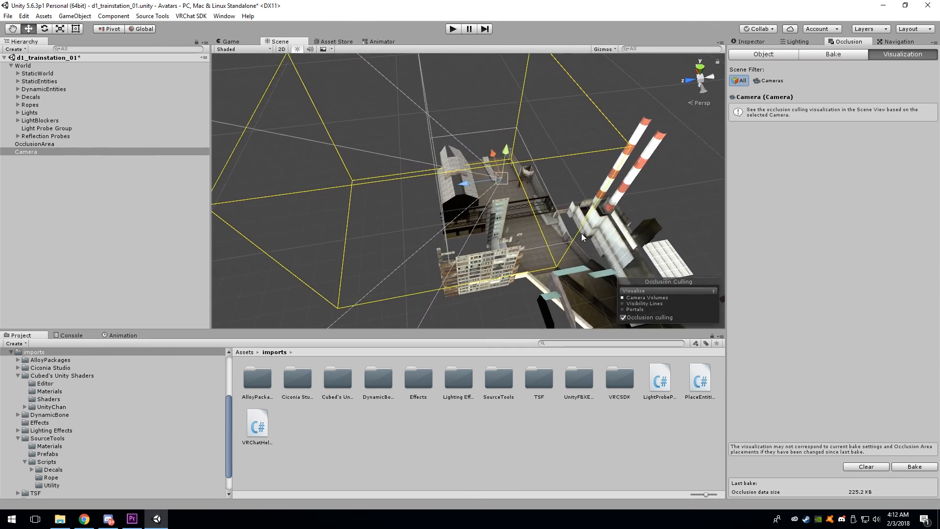
{"action": "left_click_drag", "start_coordinate": [498, 188], "coordinate": [584, 190], "text": "alt"}
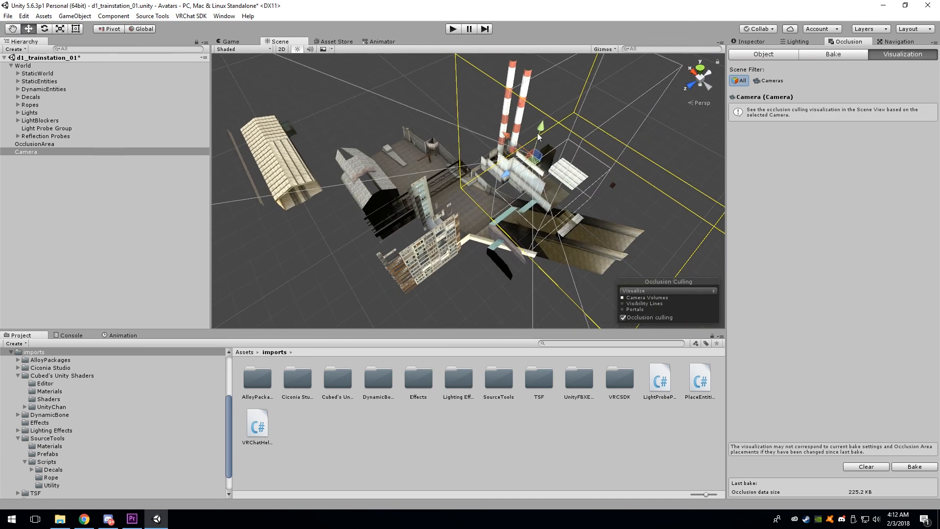
{"action": "left_click_drag", "start_coordinate": [539, 137], "coordinate": [532, 204]}
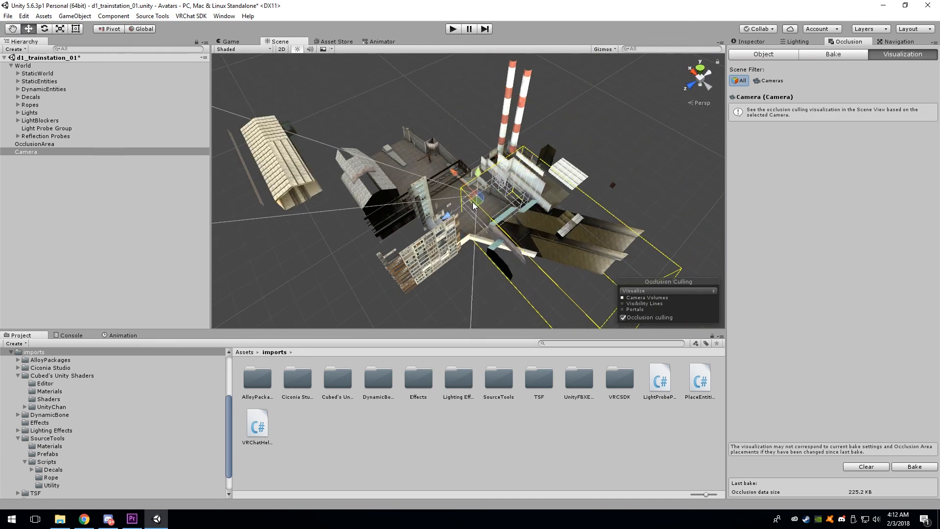
{"action": "left_click_drag", "start_coordinate": [474, 206], "coordinate": [413, 195]}
{"action": "mouse_move", "coordinate": [514, 221]}
{"action": "left_mouse_down", "text": "alt"}
{"action": "mouse_move", "coordinate": [506, 251]}
{"action": "mouse_move", "coordinate": [510, 218]}
{"action": "left_mouse_up", "text": "alt"}
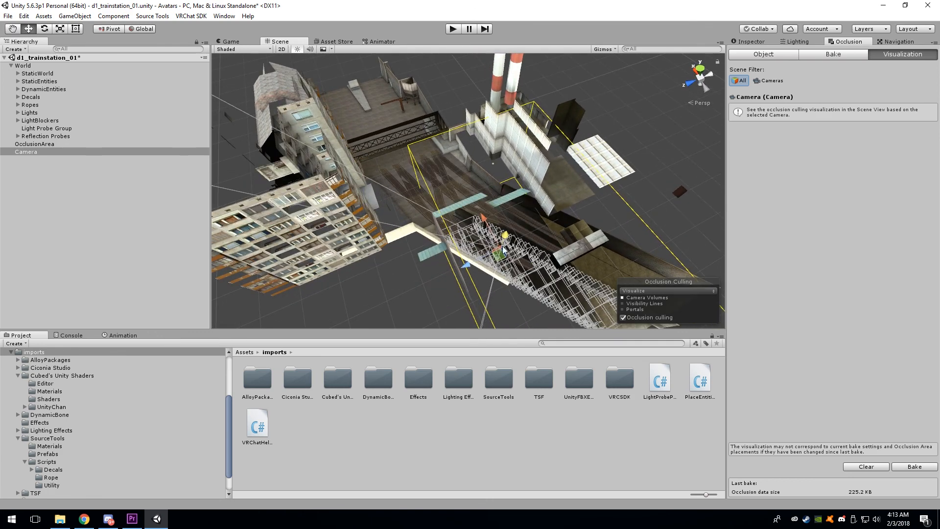
{"action": "left_click_drag", "start_coordinate": [503, 250], "coordinate": [458, 134]}
Move the camera around the station halls and yard to test the culling, and delete the camera.
{"action": "key", "text": "f"}
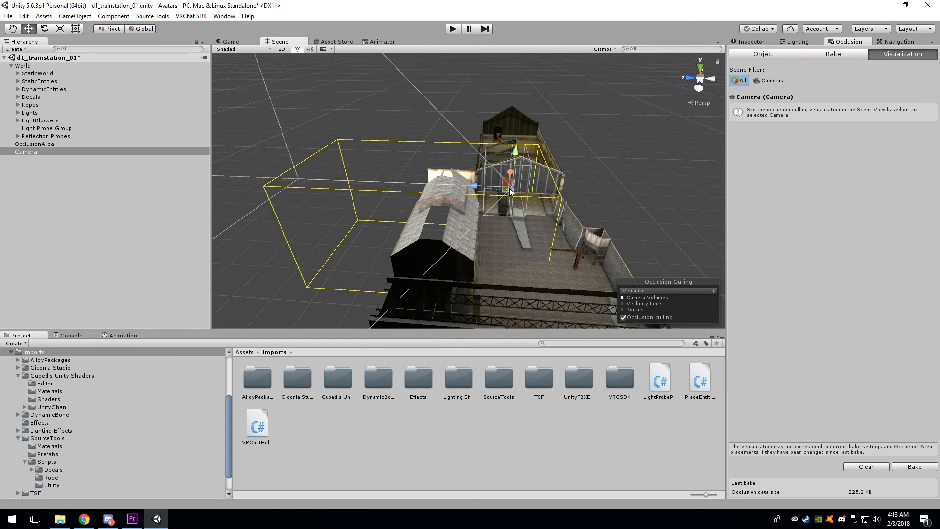
{"action": "scroll", "coordinate": [510, 191], "scroll_direction": "down", "scroll_amount": 4}
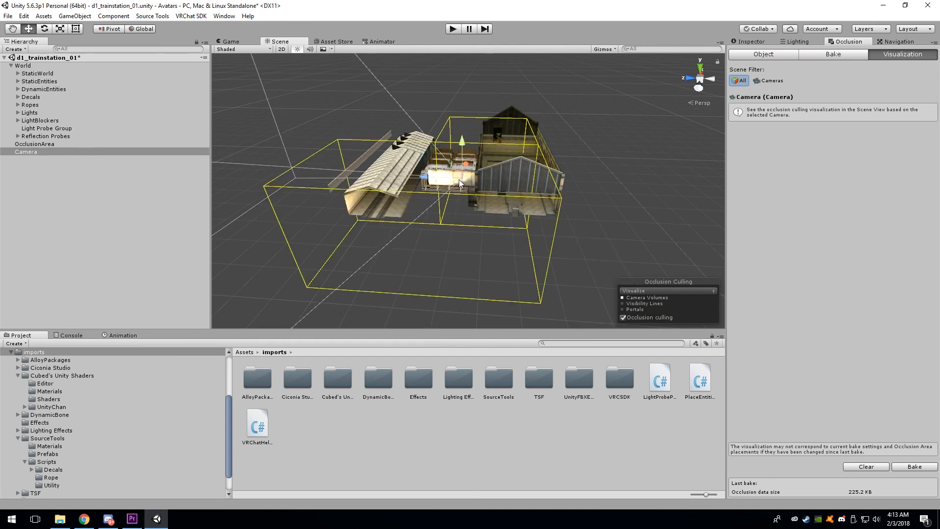
{"action": "left_click_drag", "start_coordinate": [460, 183], "coordinate": [510, 97]}
{"action": "scroll", "coordinate": [471, 153], "scroll_direction": "up", "scroll_amount": 6}
{"action": "scroll", "coordinate": [529, 284], "scroll_direction": "up", "scroll_amount": 5}
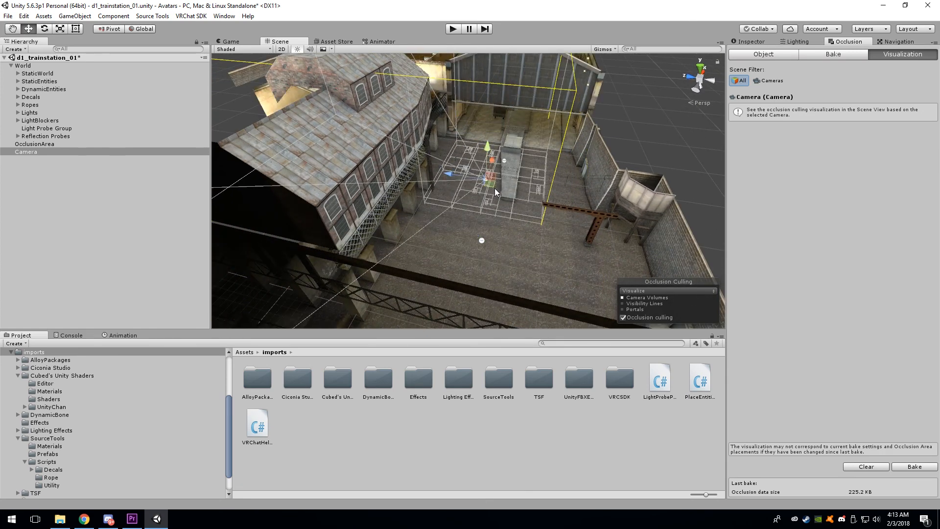
{"action": "left_click_drag", "start_coordinate": [494, 188], "coordinate": [451, 182], "text": "alt"}
{"action": "left_click", "coordinate": [509, 183]}
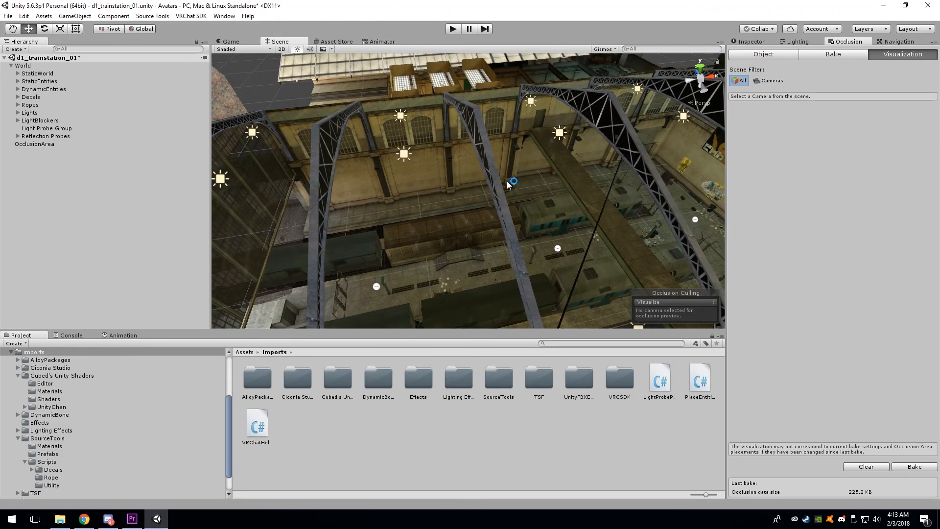
Run the scene in play mode and inspect the station hall and tracks in the scene view.
{"action": "left_click_drag", "start_coordinate": [510, 184], "coordinate": [255, 136], "text": "alt"}
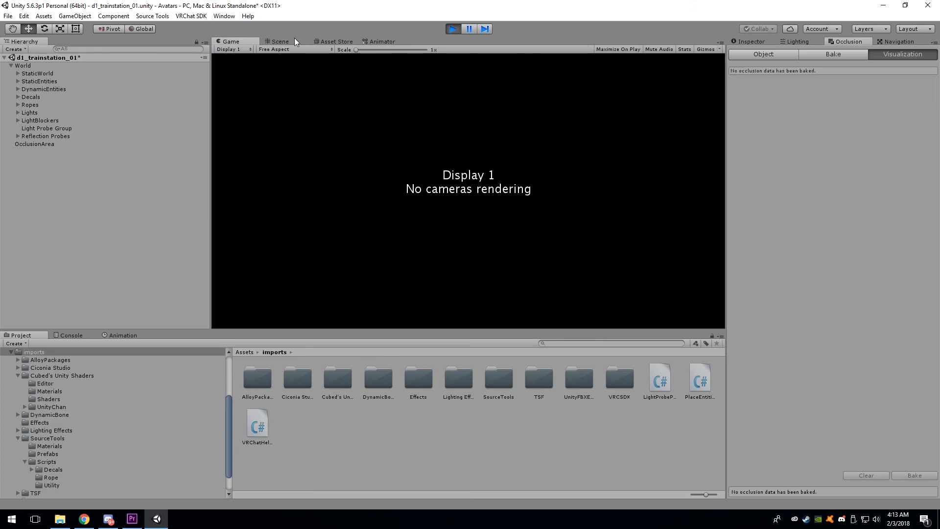
{"action": "left_click", "coordinate": [295, 38]}
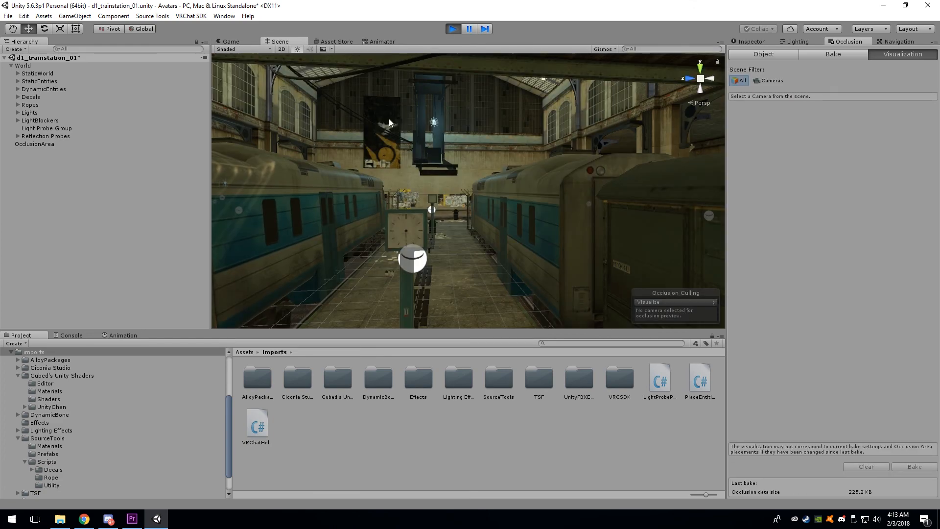
{"action": "left_click_drag", "start_coordinate": [389, 119], "coordinate": [738, 155], "text": "alt"}
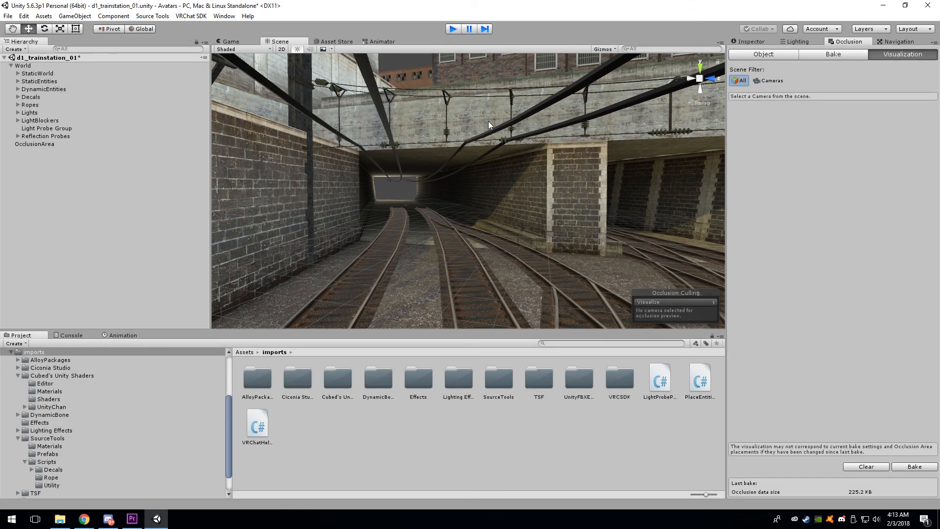
{"action": "key", "text": "alt+z"}
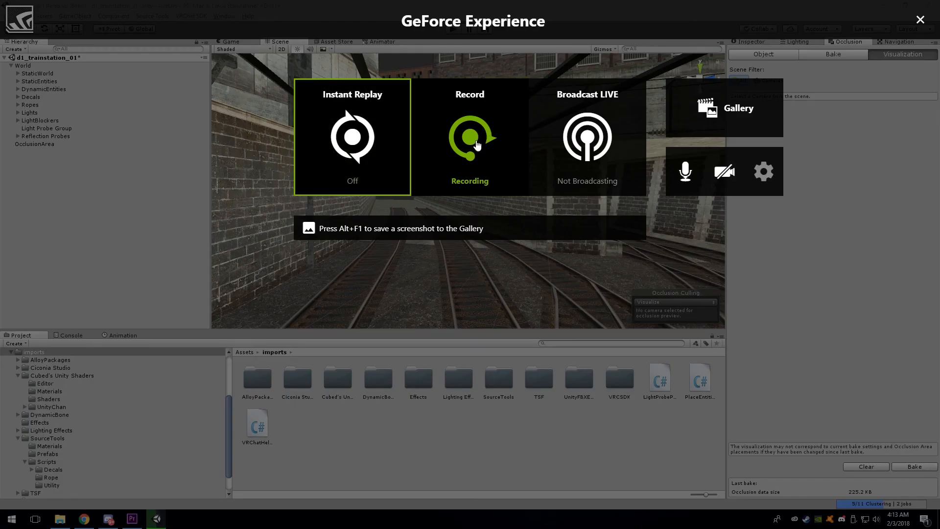